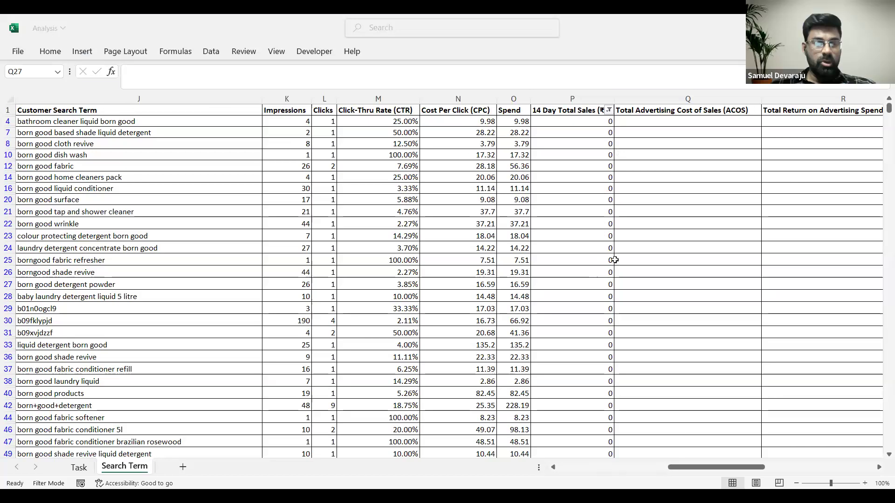
- Examine the search-term rows filtered to zero 14-day total sales in the Search Term sheet
scroll(615, 259, down, 1)
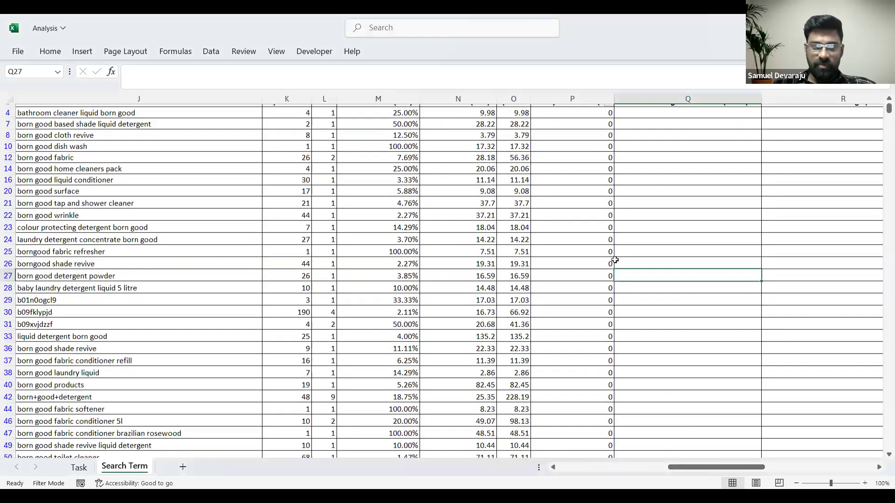
scroll(614, 260, down, 3)
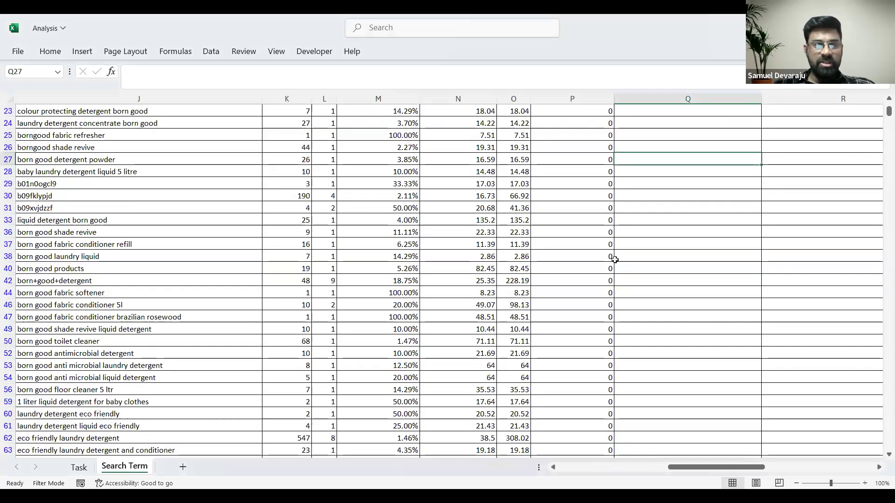
scroll(615, 260, down, 3)
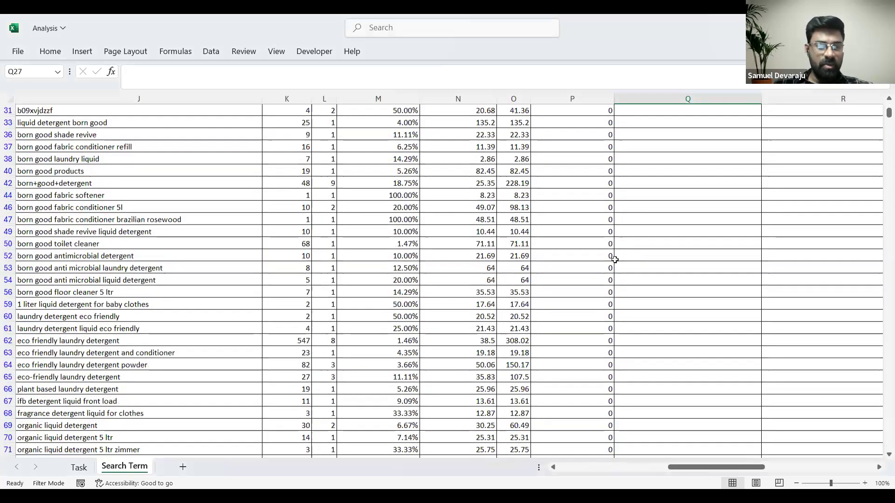
scroll(614, 260, down, 1)
scroll(614, 260, up, 1)
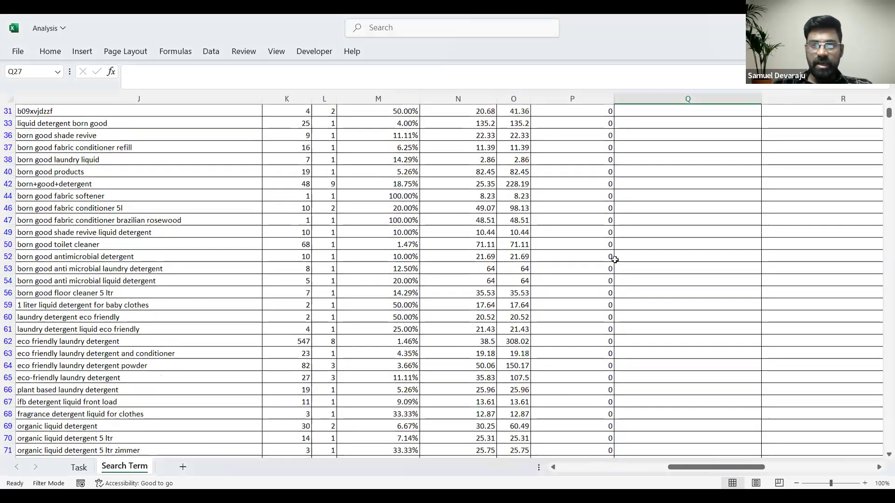
scroll(615, 260, up, 1)
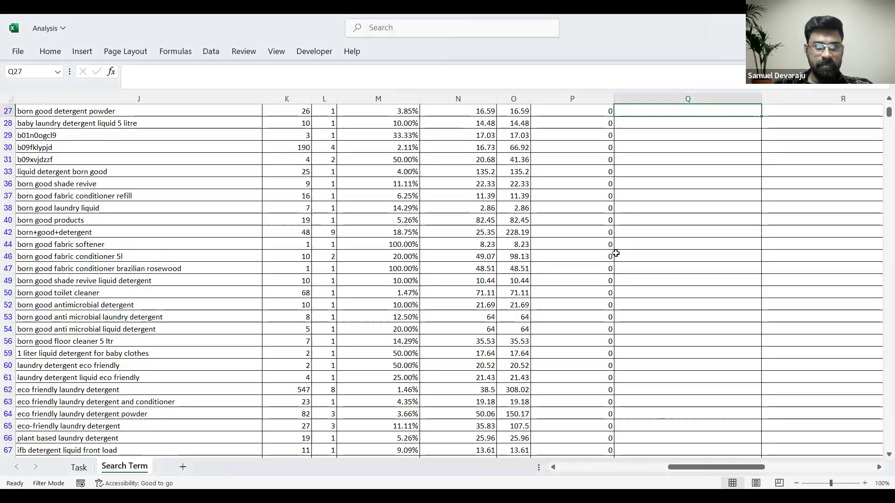
scroll(616, 253, up, 5)
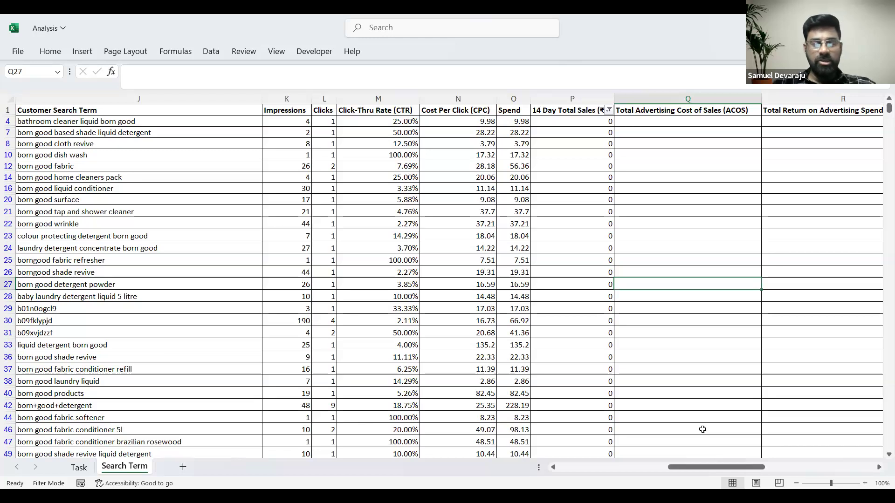
- Switch to the Copy of Analysis spreadsheet in Google Sheets and inspect the COUNTIF formula in the Review column's first cell, Z2
key(alt+Tab)
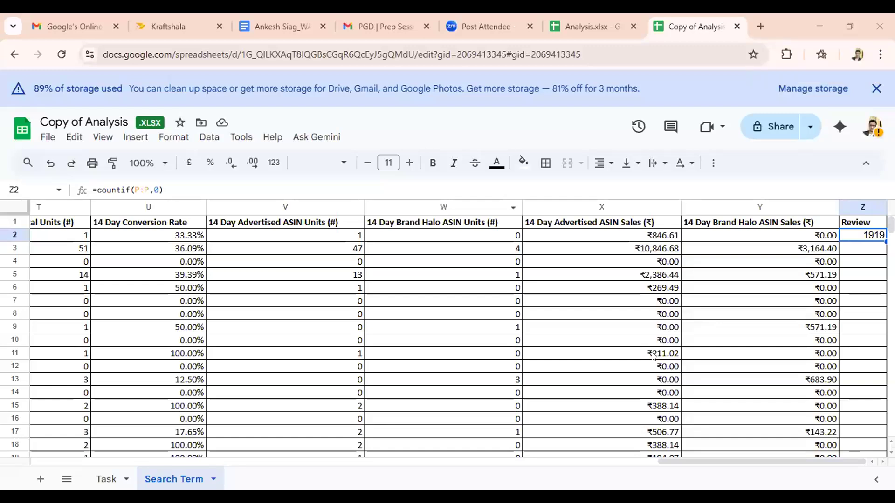
click(518, 344)
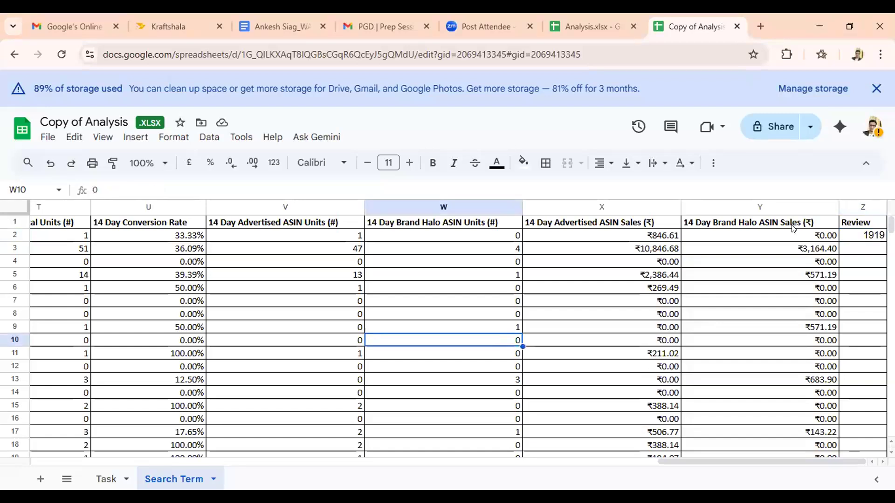
click(865, 235)
double_click(865, 237)
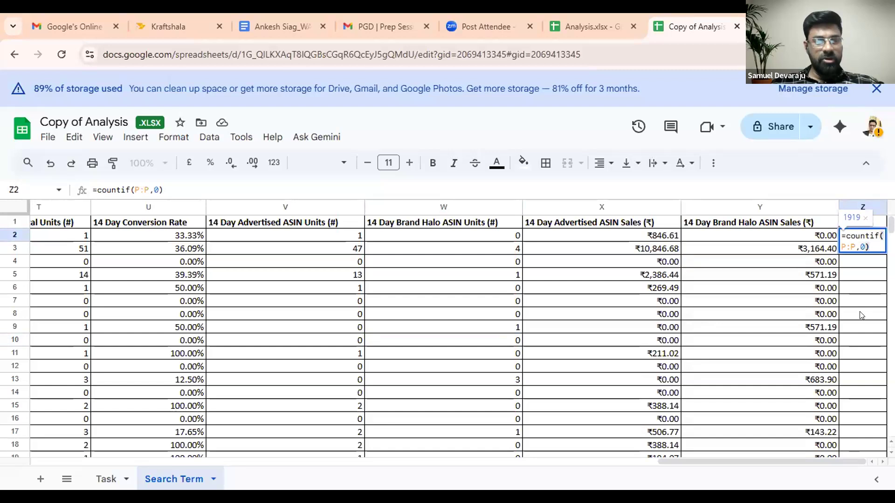
click(770, 290)
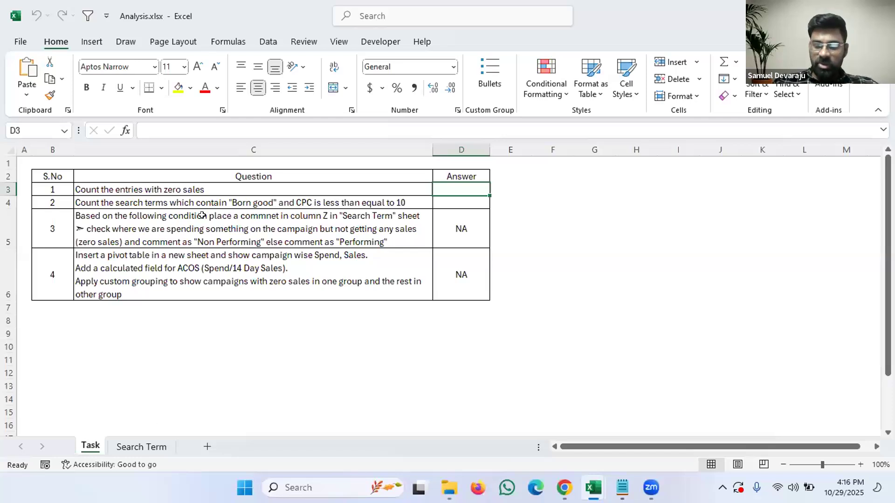
- In cell D3 of the Task sheet in Excel, start a COUNTIF formula with the Search Term sheet's sales range P2:P2205
text(=)
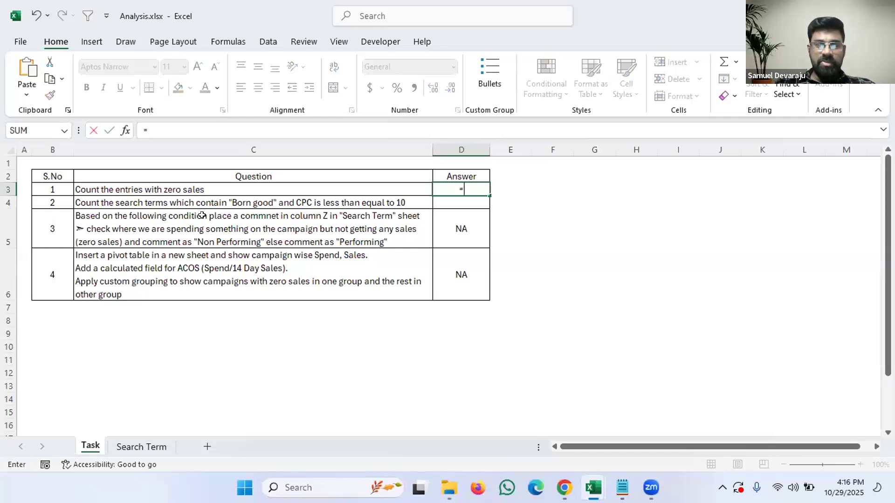
text(countif()
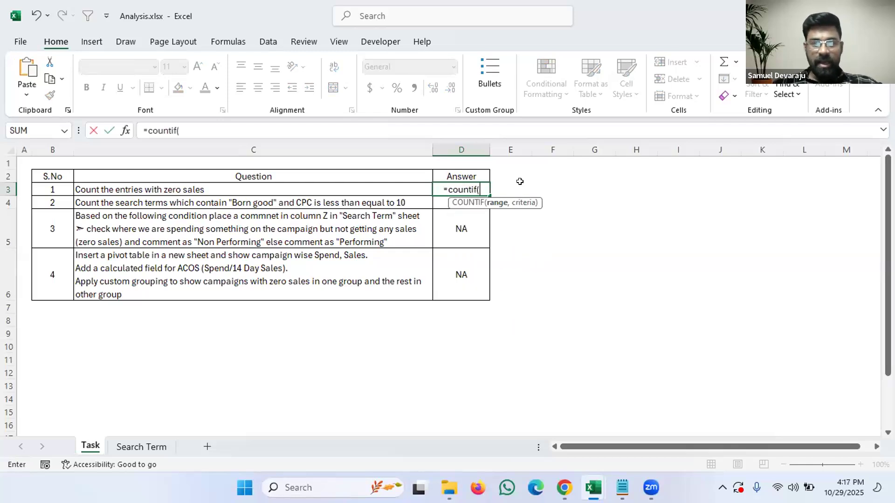
click(139, 447)
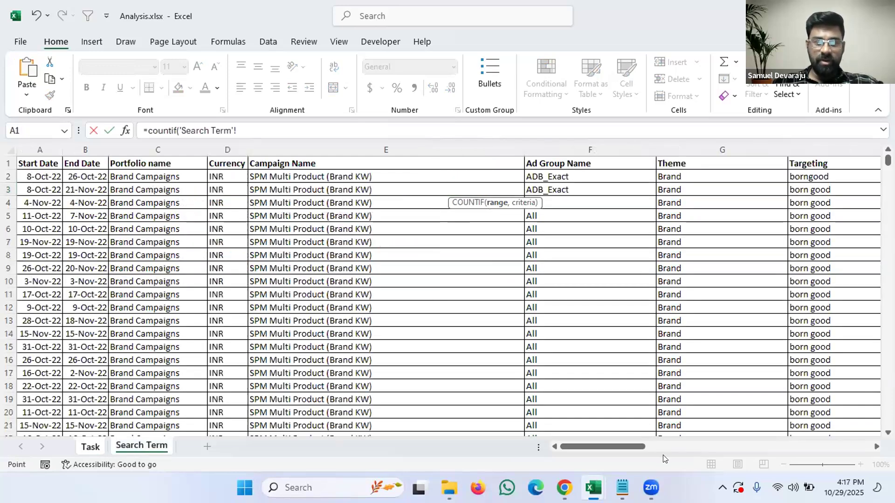
drag(589, 446, 705, 467)
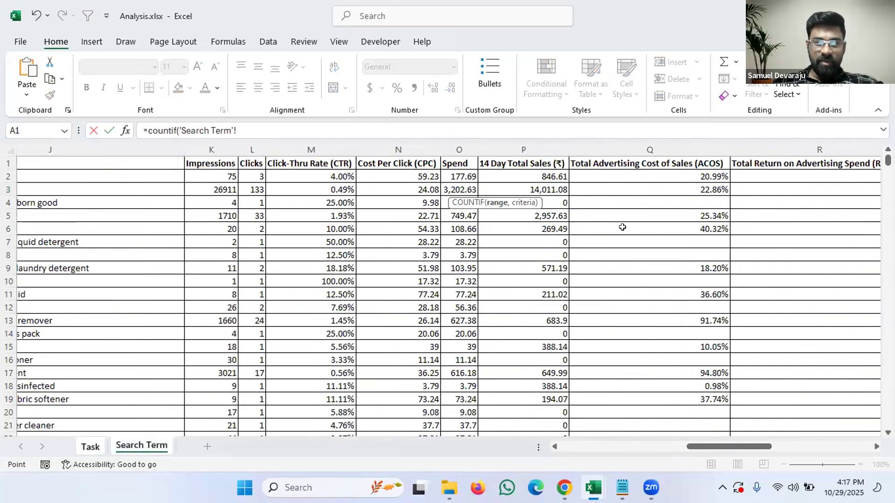
click(524, 146)
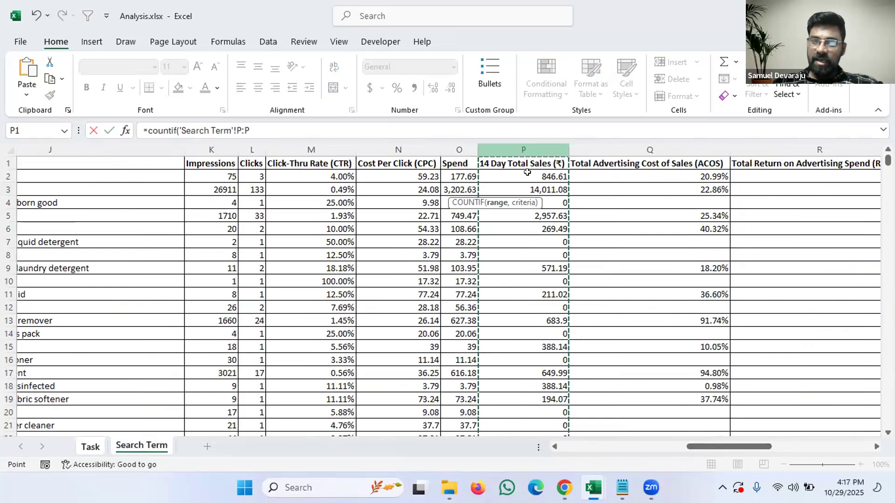
click(528, 175)
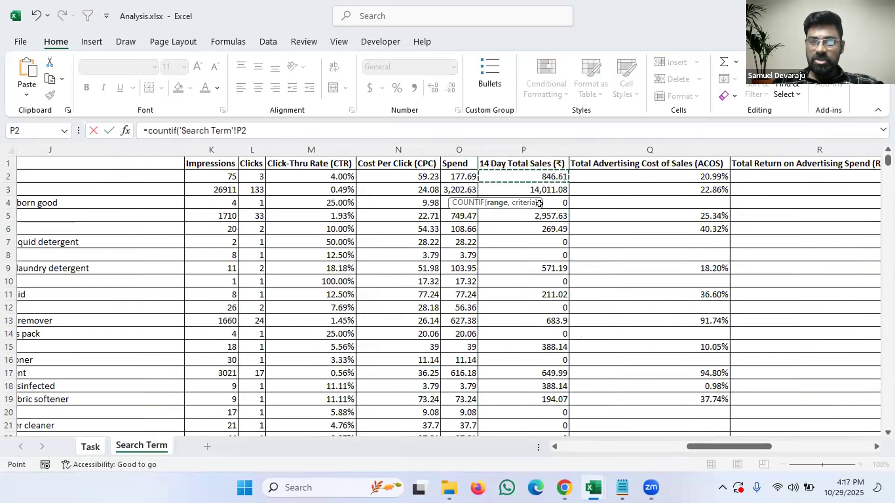
key(ctrl+shift+Down)
scroll(602, 300, down, 4)
scroll(606, 293, up, 20)
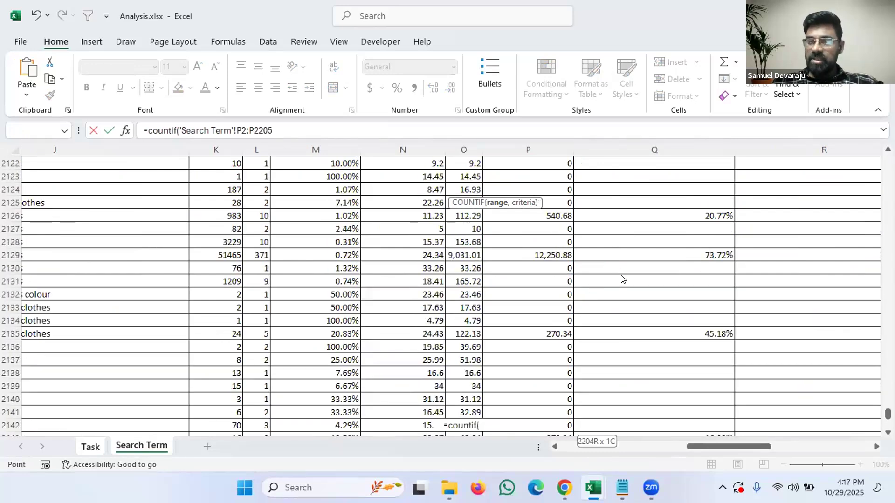
drag(888, 414, 887, 160)
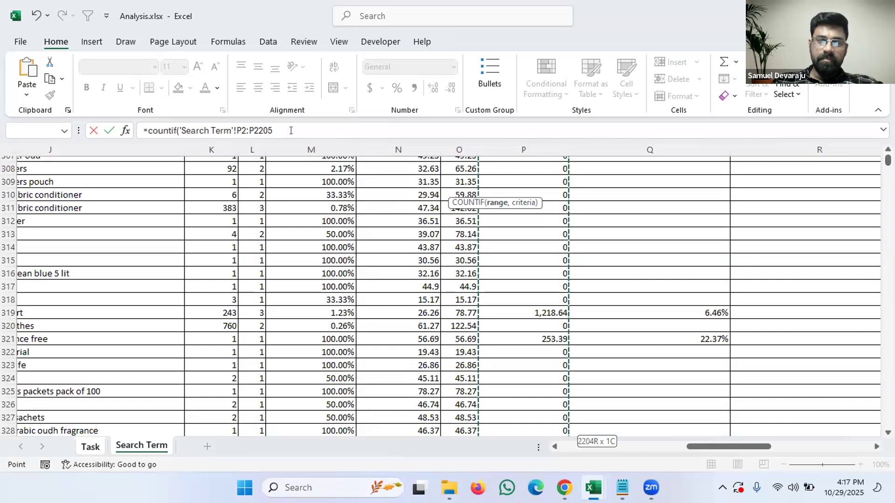
- Complete the COUNTIF formula with the criterion 0, enter it, and reselect D3 for the zero-sales answer
text(,)
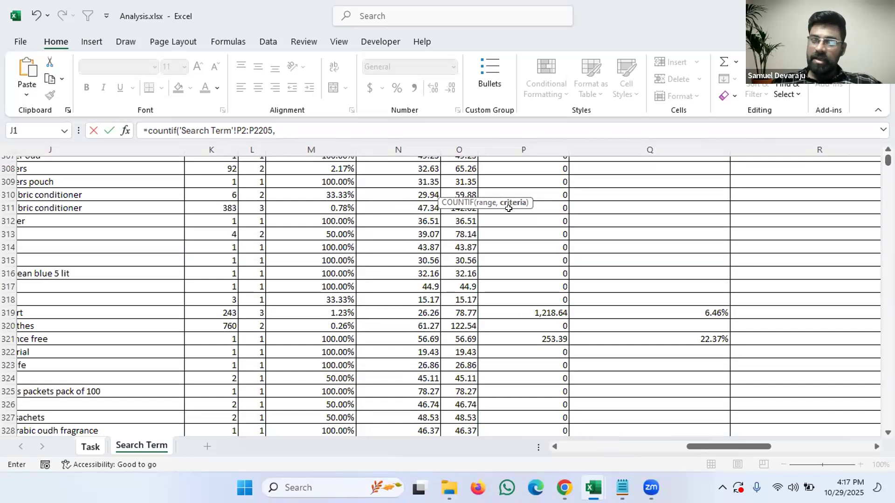
text(0)
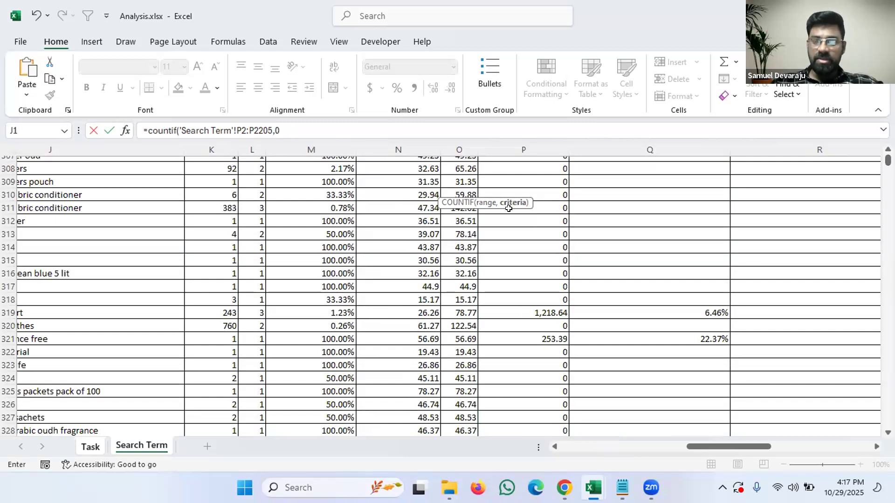
text())
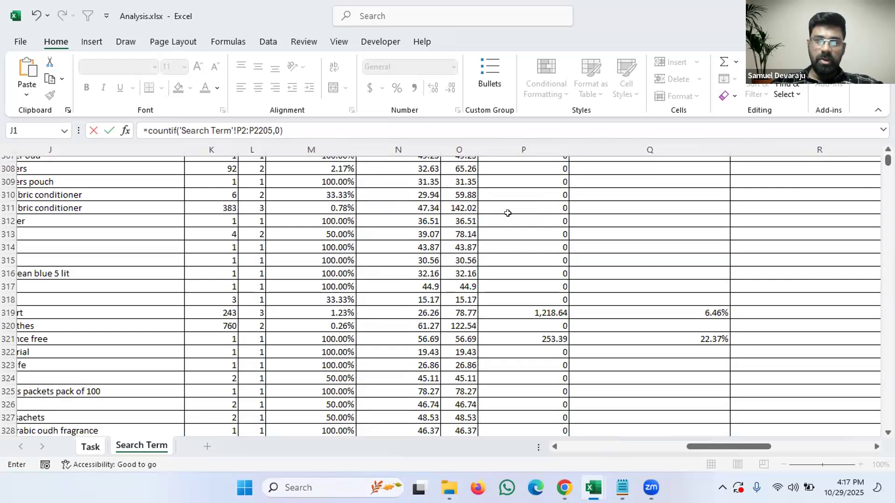
key(Return)
click(475, 187)
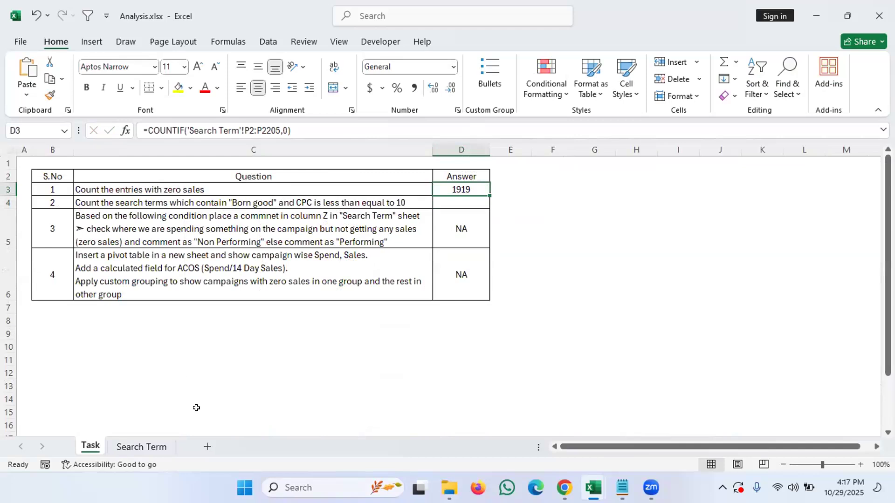
- Enclose the criterion of the COUNTIF formula in D3 in quotation marks as "0"
click(282, 125)
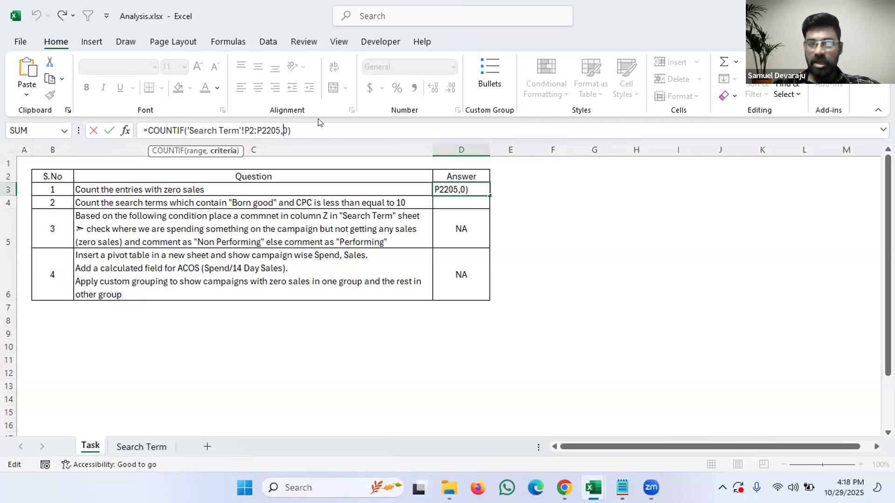
text(")
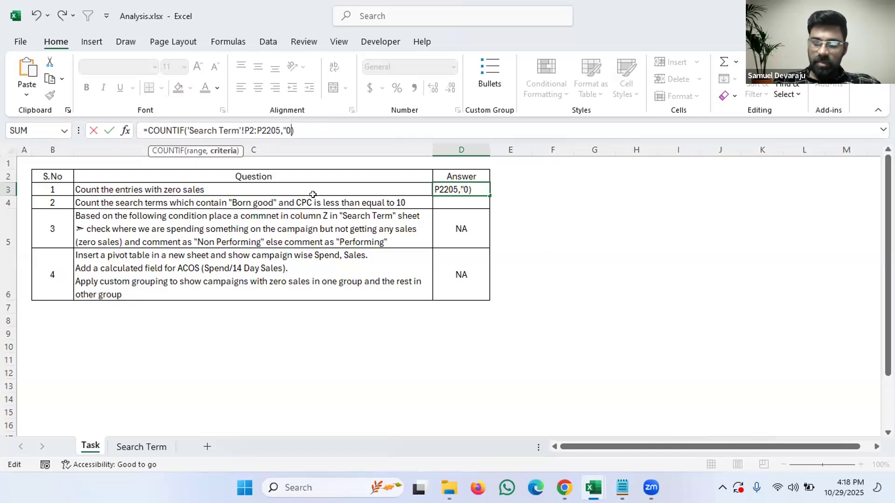
key(Return)
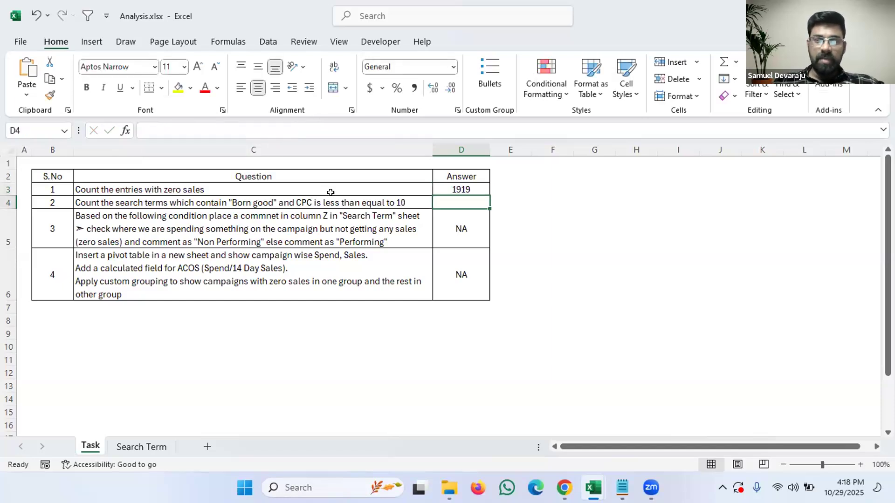
- Remove the quotation marks from the COUNTIF criterion in D3 so it is the plain number 0
click(474, 182)
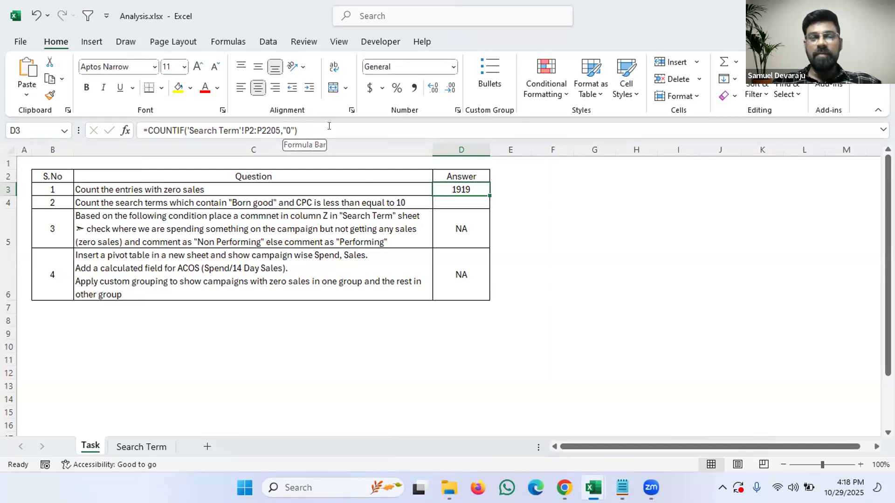
click(292, 131)
text(")
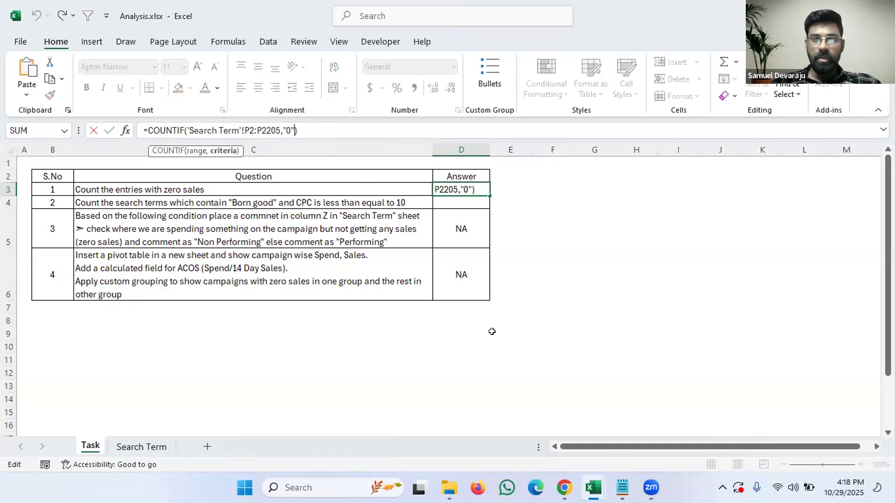
key(BackSpace)
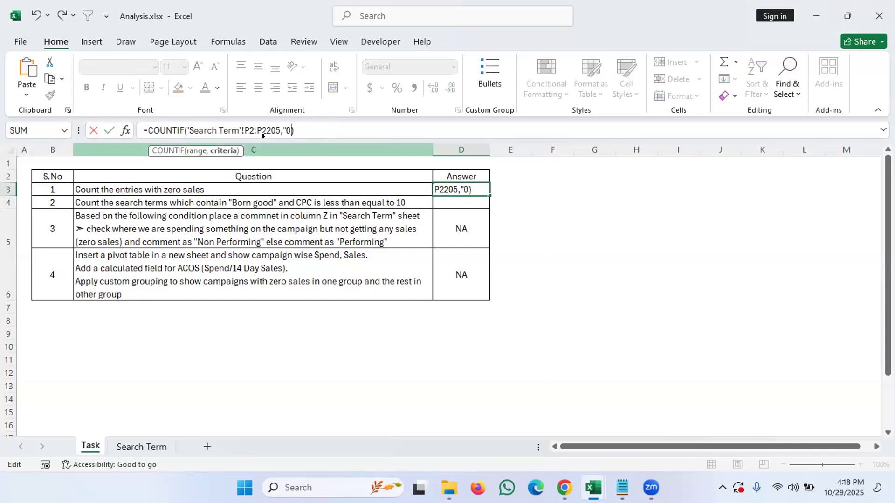
text(")
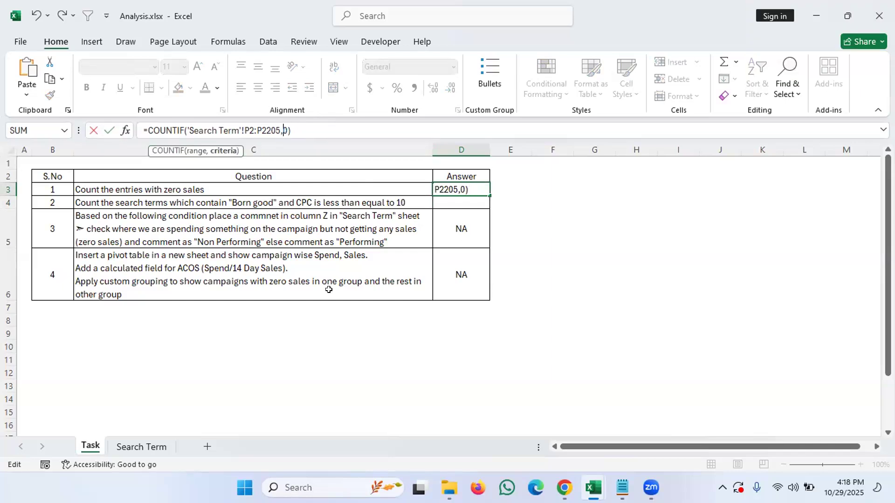
key(Return)
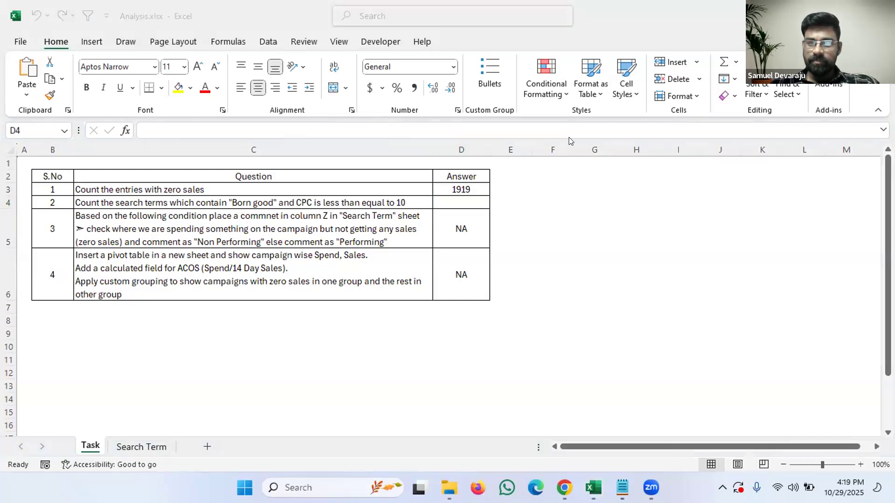
click(487, 201)
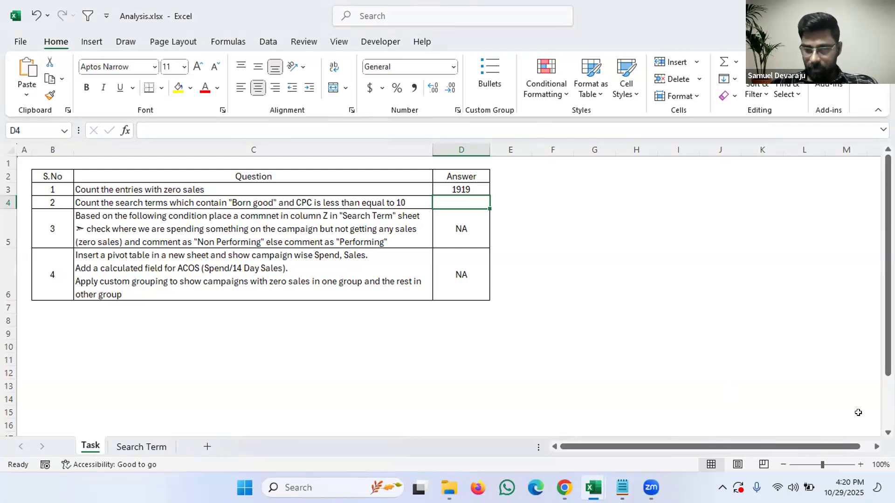
click(312, 350)
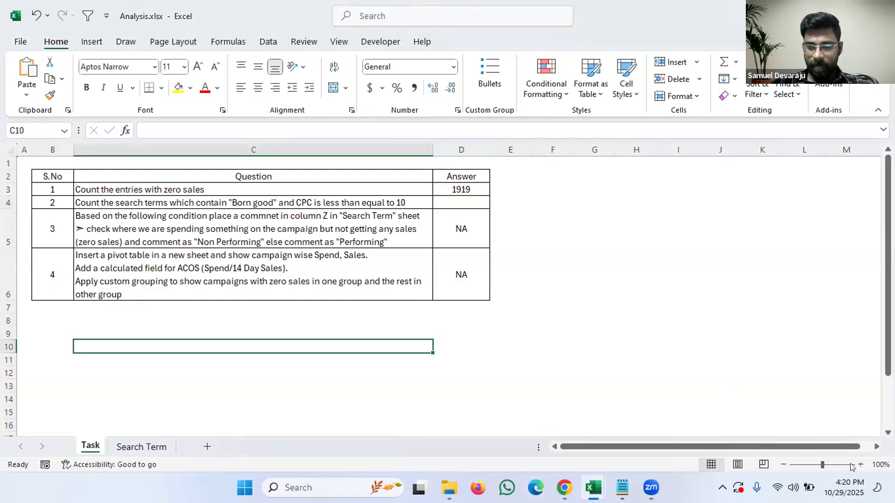
click(783, 465)
click(858, 465)
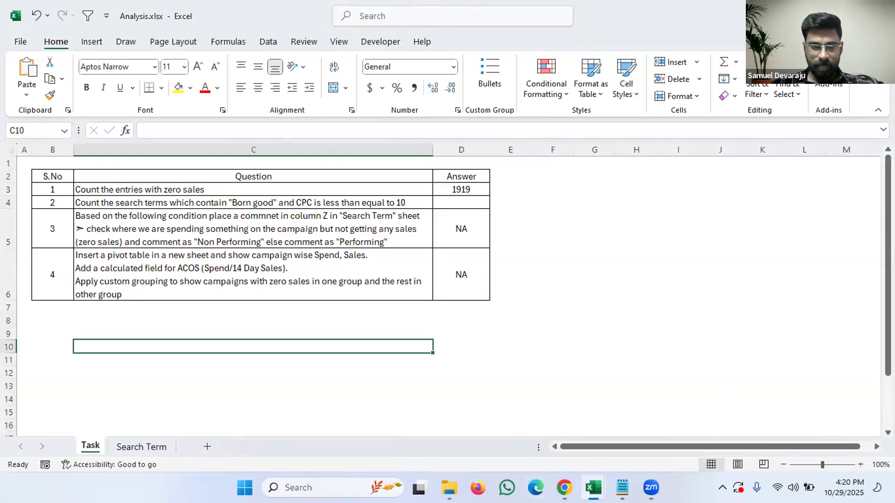
click(419, 488)
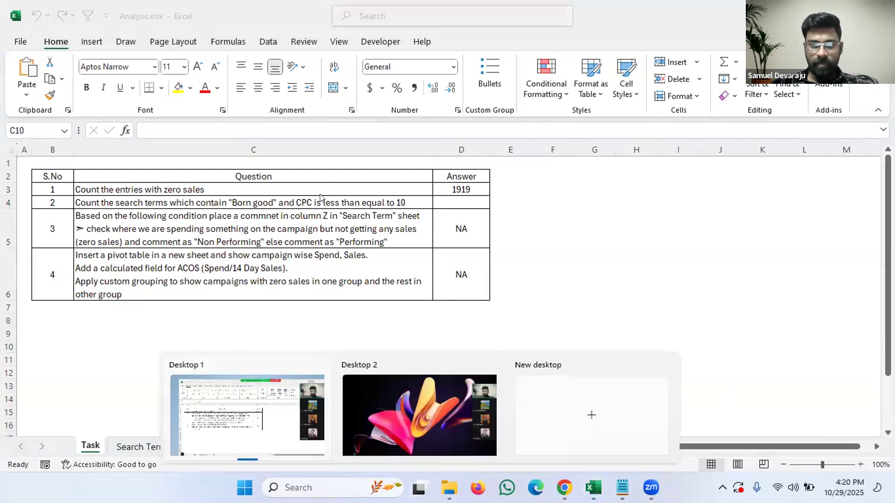
click(463, 203)
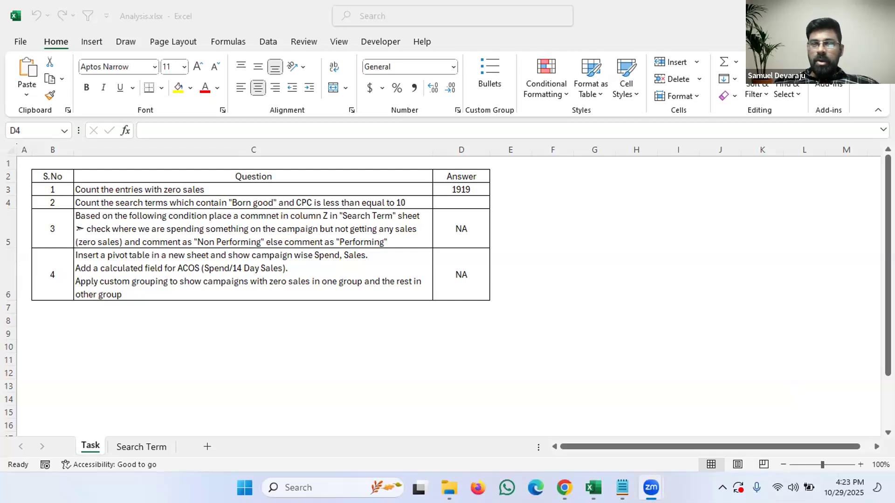
- Switch to the Analysis_PGD workbook in Google Sheets and open the COUNTIFS formula in D4 for review
click(831, 298)
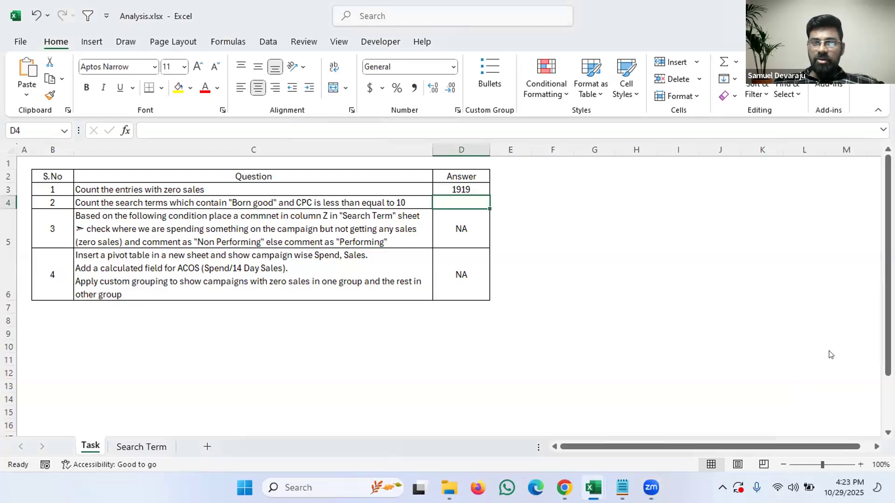
click(463, 215)
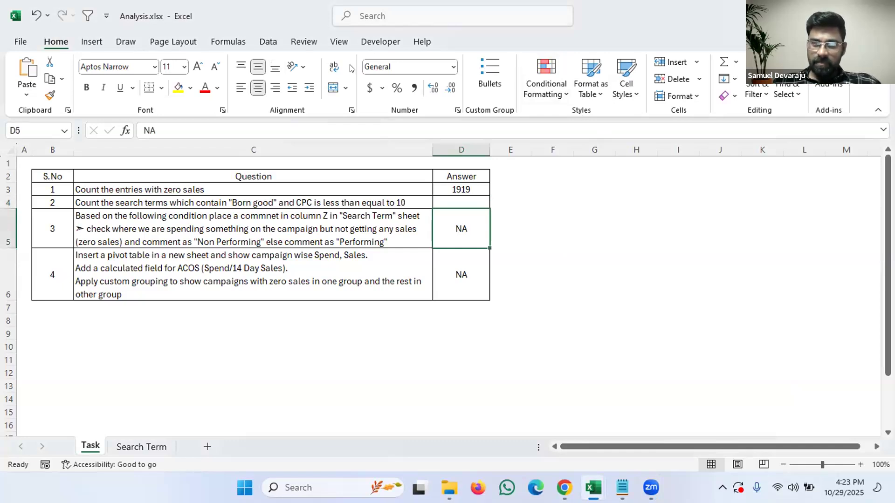
key(alt+Tab)
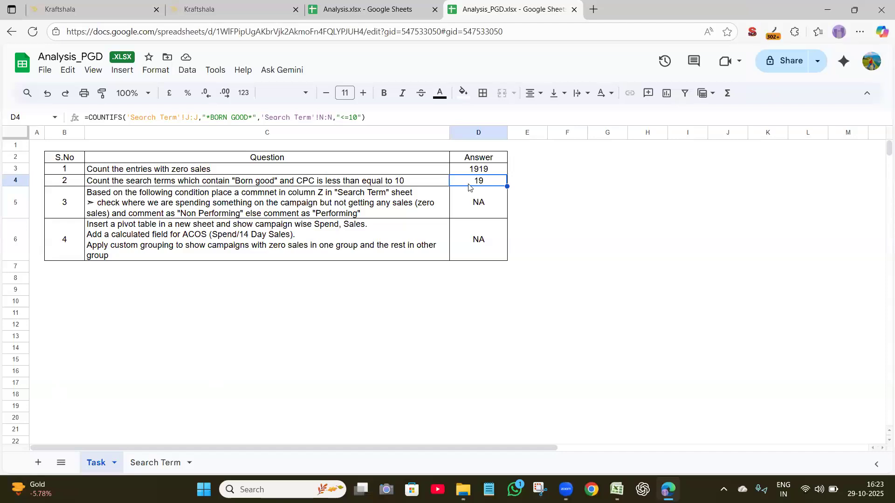
double_click(493, 182)
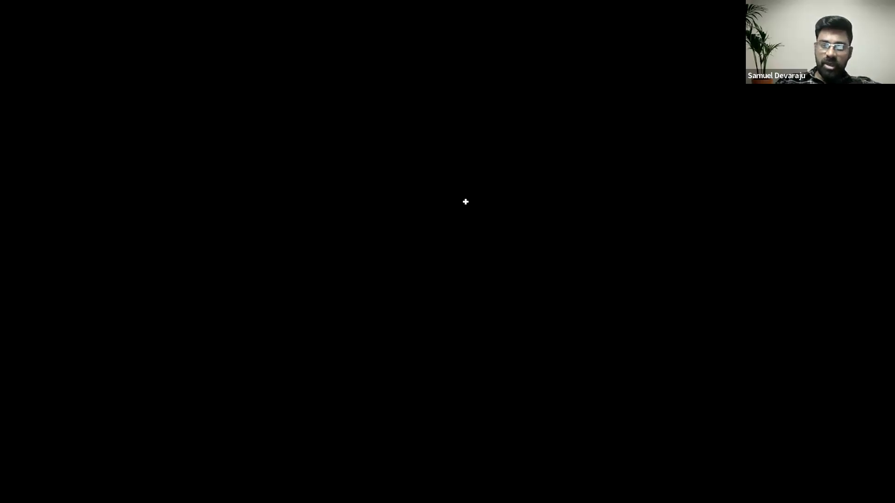
- In cell D4 of the Excel Task sheet, start a COUNTIFS formula with the Search Term sheet's customer search term range J2:J2205
text(countifs)
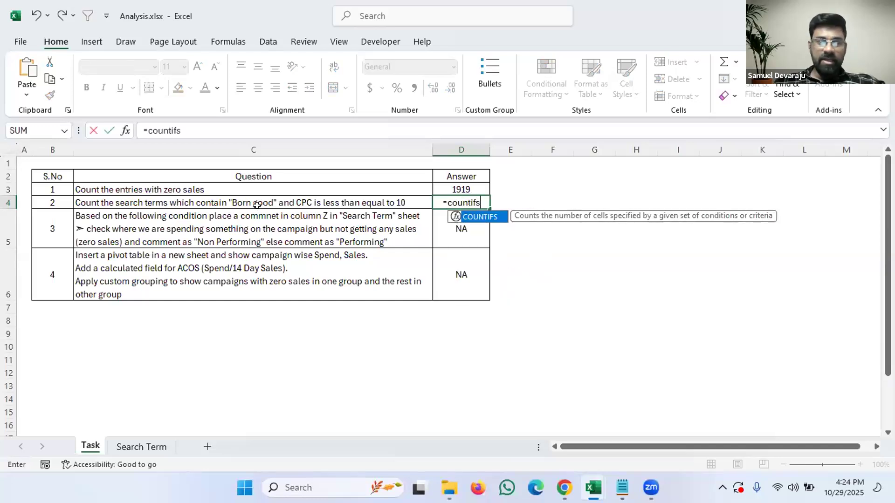
text(()
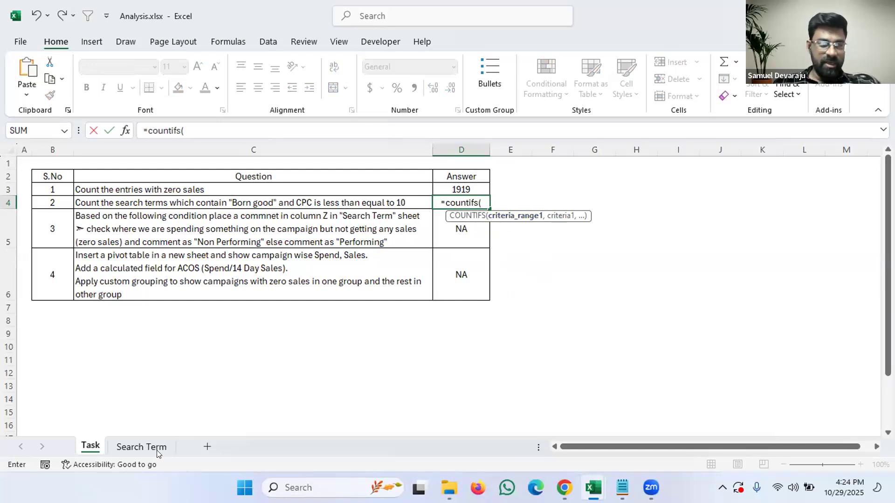
click(141, 447)
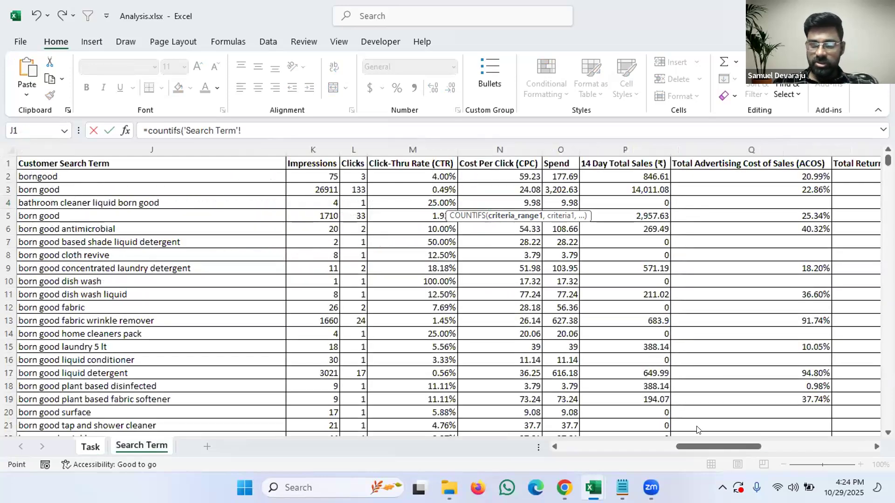
drag(737, 447, 718, 447)
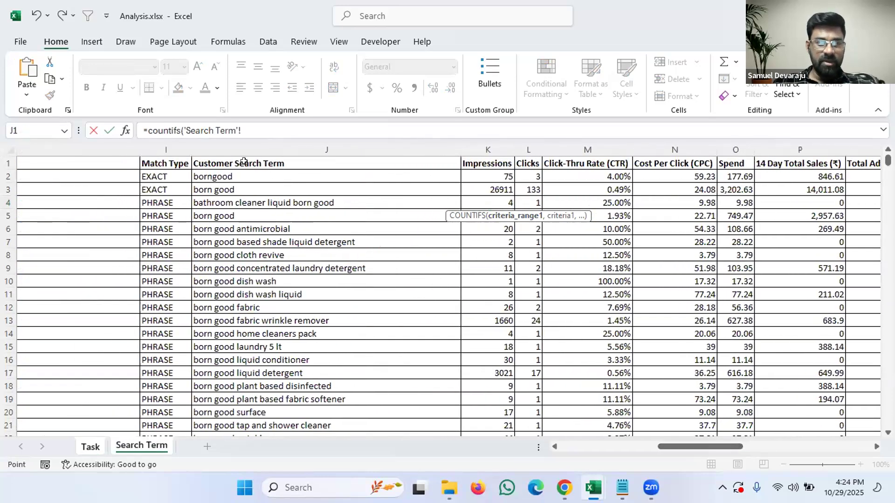
click(248, 176)
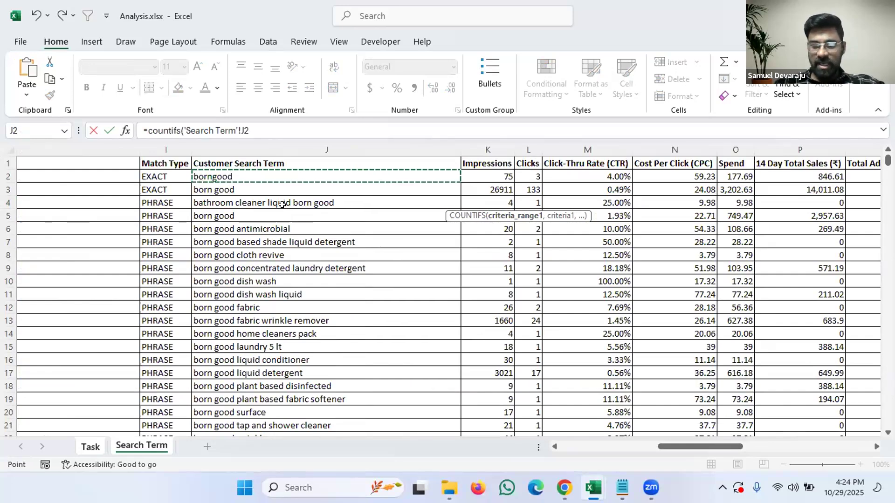
key(ctrl+shift+Down)
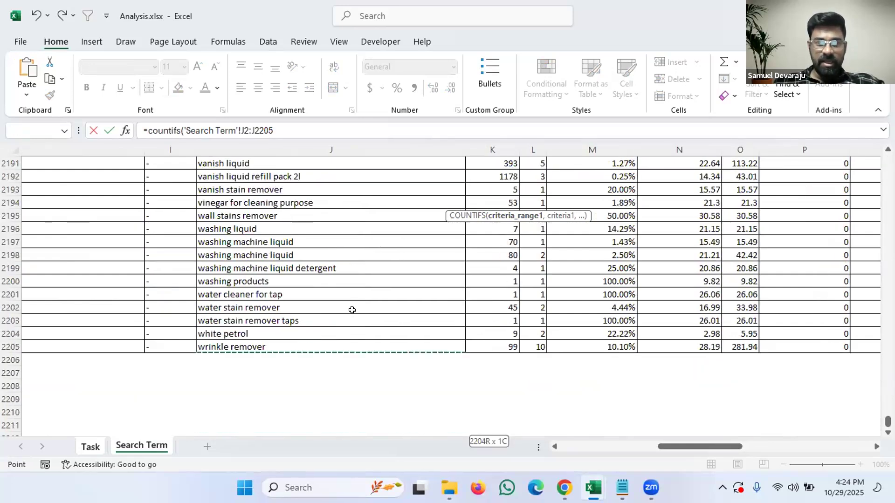
- Add "*born good*" as the first criterion of the COUNTIFS formula
scroll(352, 310, up, 20)
scroll(352, 310, right, 2)
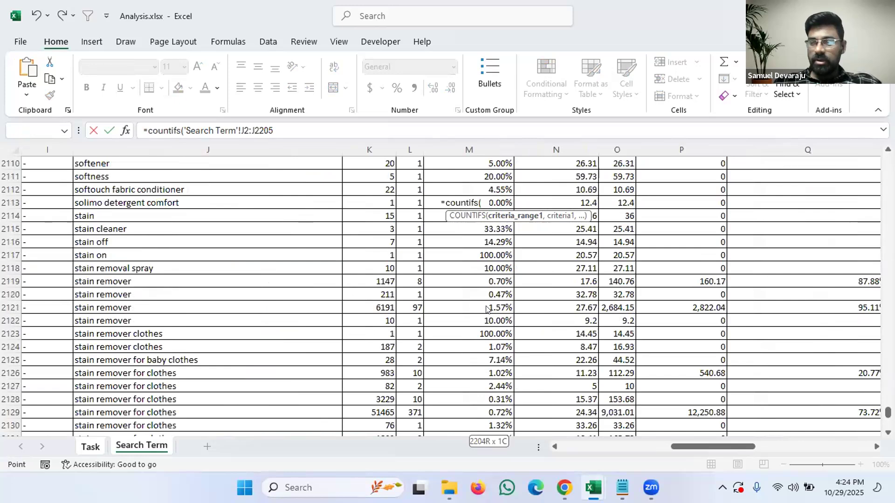
scroll(487, 310, up, 11)
scroll(487, 310, up, 20)
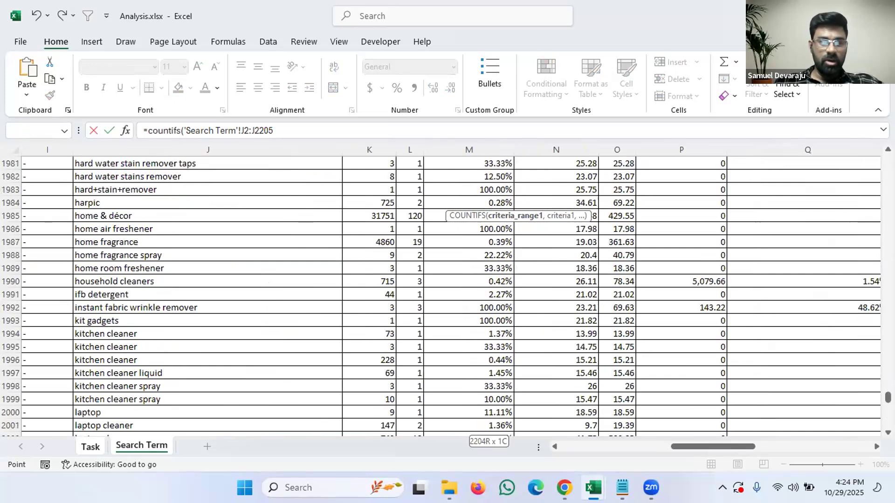
scroll(487, 309, up, 20)
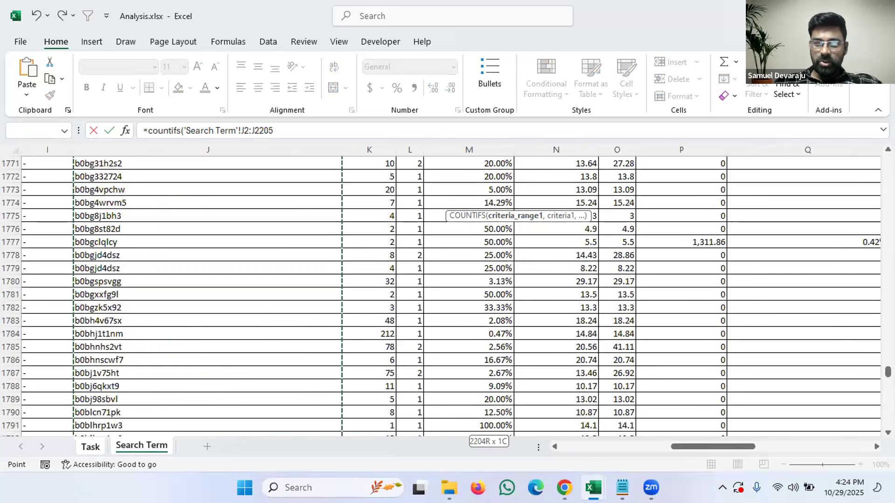
scroll(487, 310, up, 20)
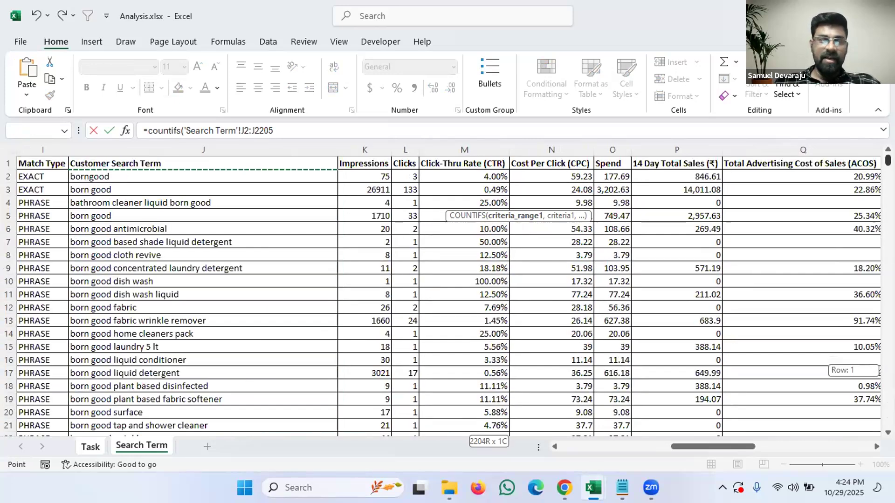
click(155, 145)
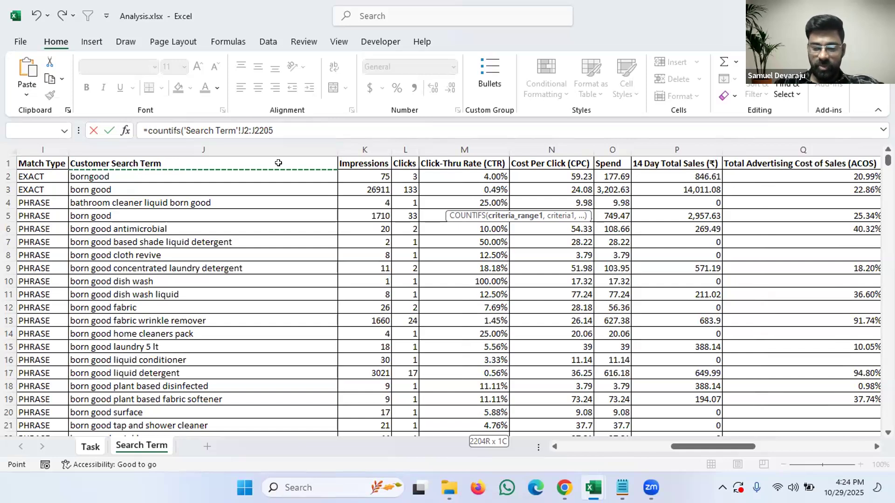
text(,"*born)
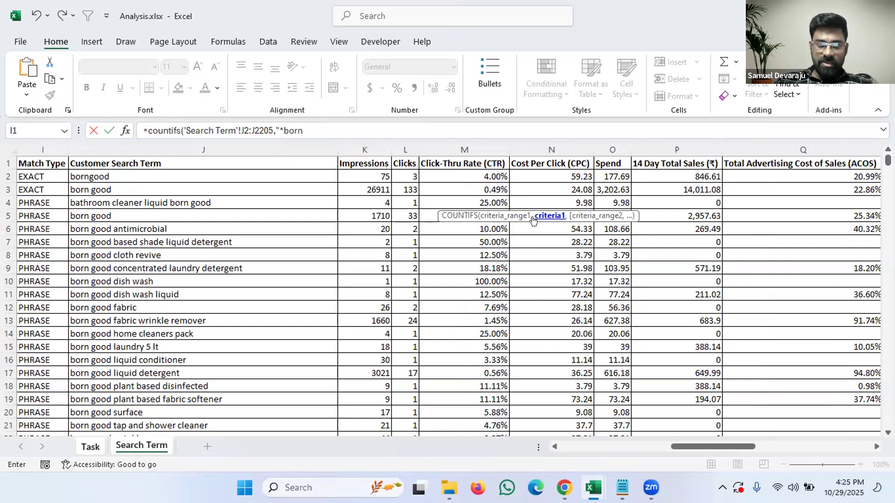
text(good)
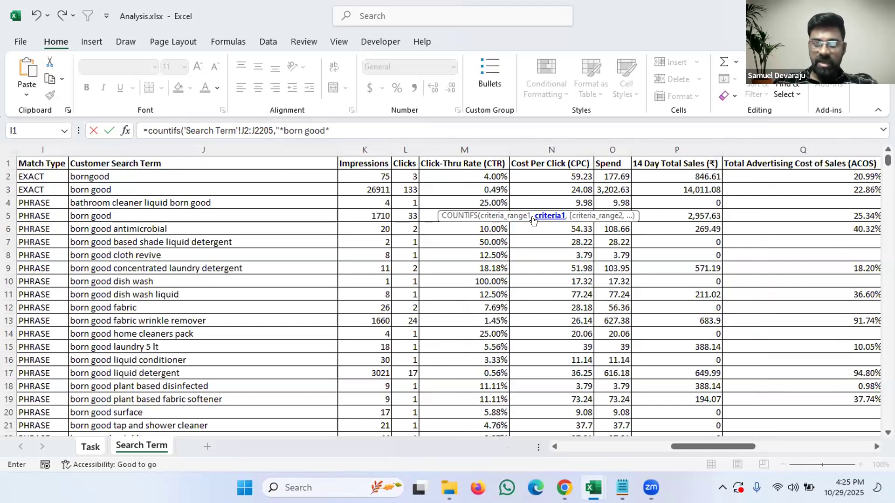
text(*",)
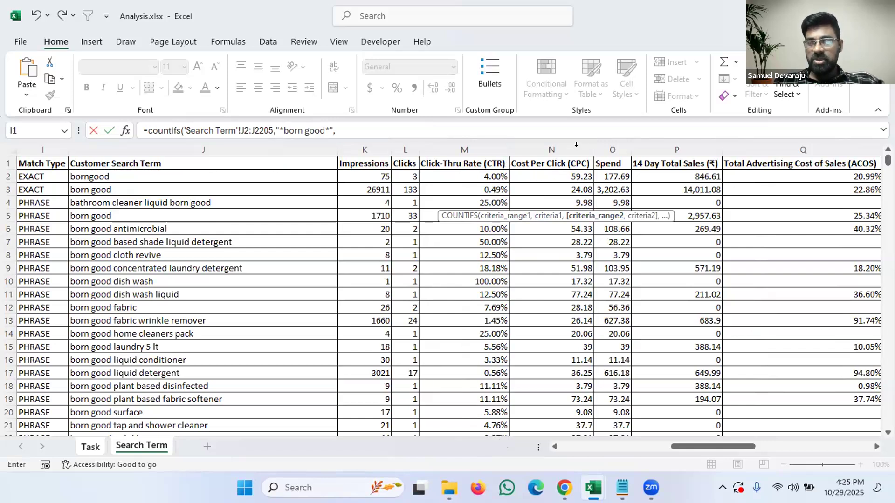
- Add the Search Term sheet's Cost Per Click range N2:N2205 as the second criteria range of the COUNTIFS formula
click(572, 175)
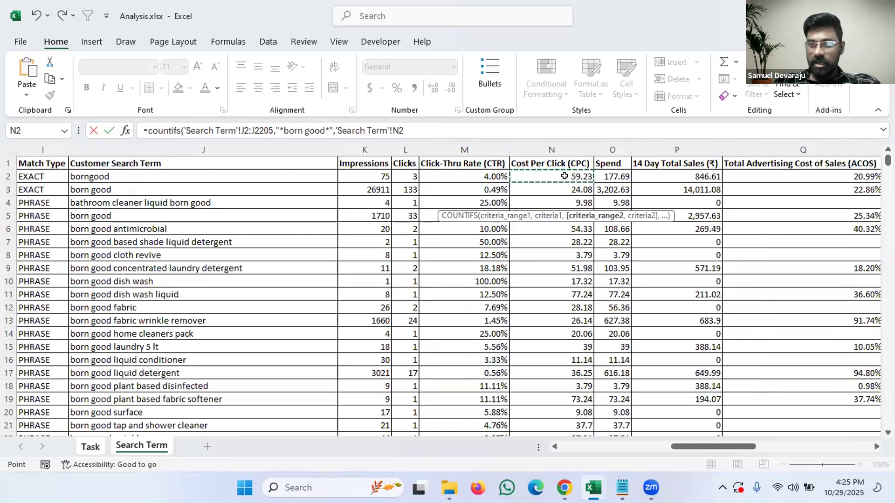
key(ctrl+shift+Down)
scroll(606, 308, down, 4)
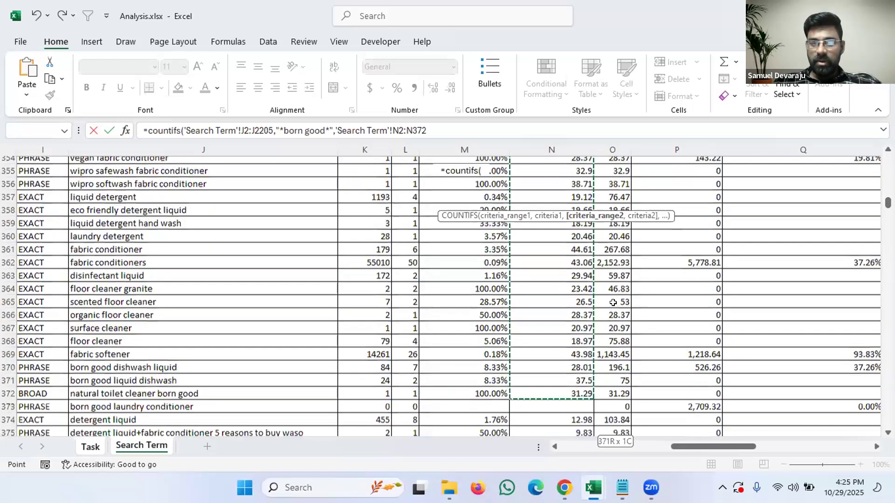
scroll(605, 309, down, 10)
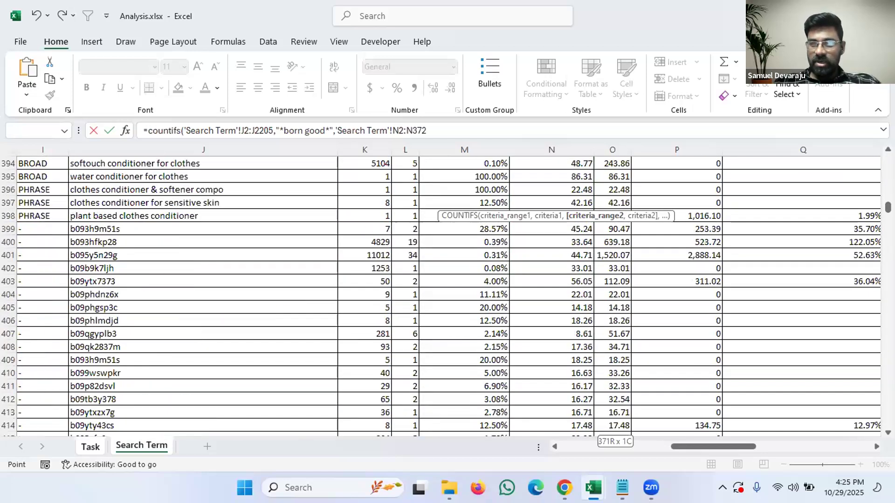
scroll(511, 270, up, 14)
scroll(511, 270, down, 3)
scroll(511, 270, down, 2)
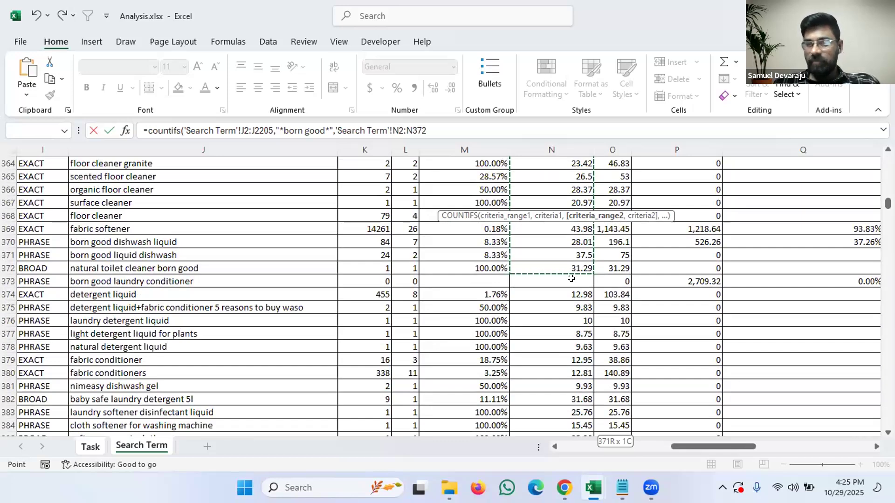
key(ctrl+shift+Down)
scroll(573, 372, down, 2)
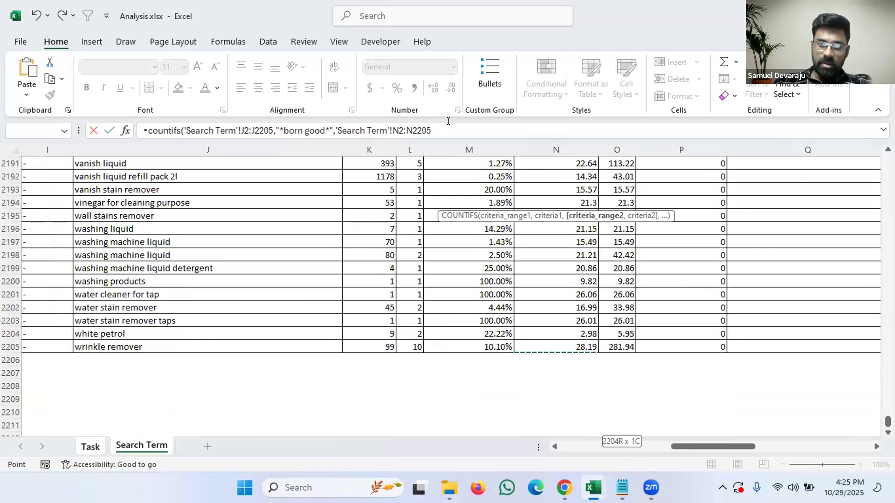
- Complete the COUNTIFS formula with the second criterion "<=10", enter it, and reselect D4
text(,)
scroll(475, 228, up, 12)
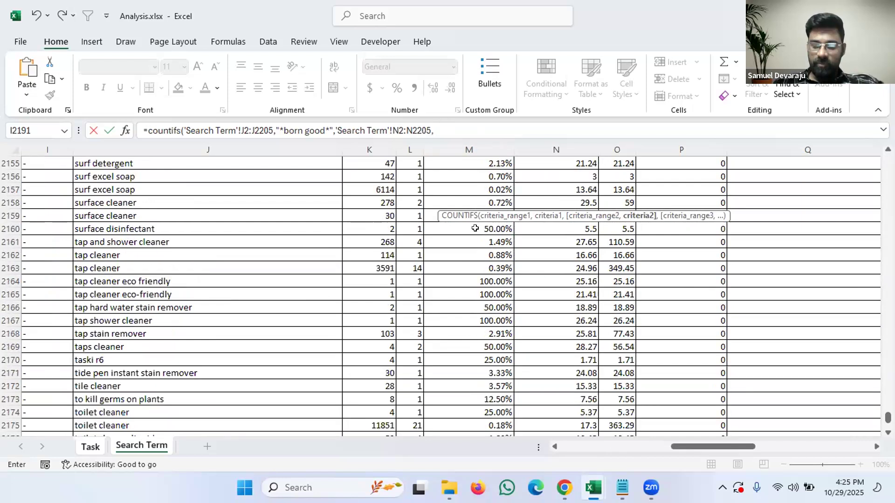
text("<=10)
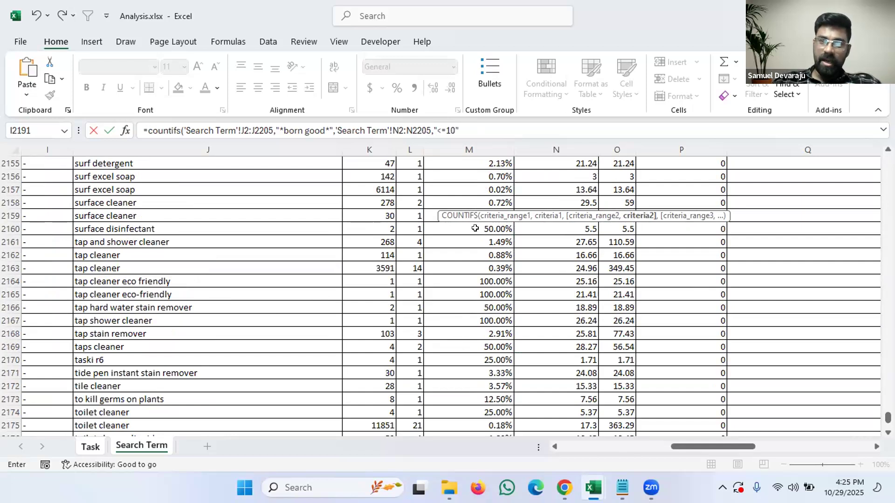
key(Return)
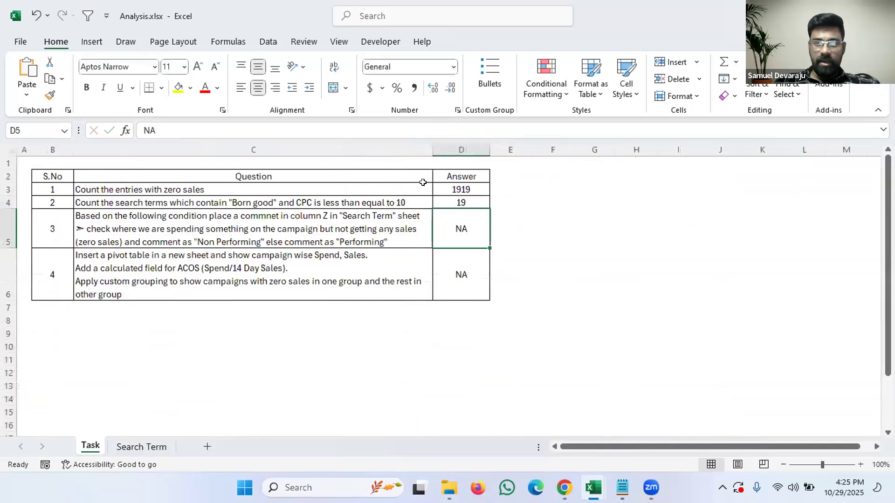
click(464, 201)
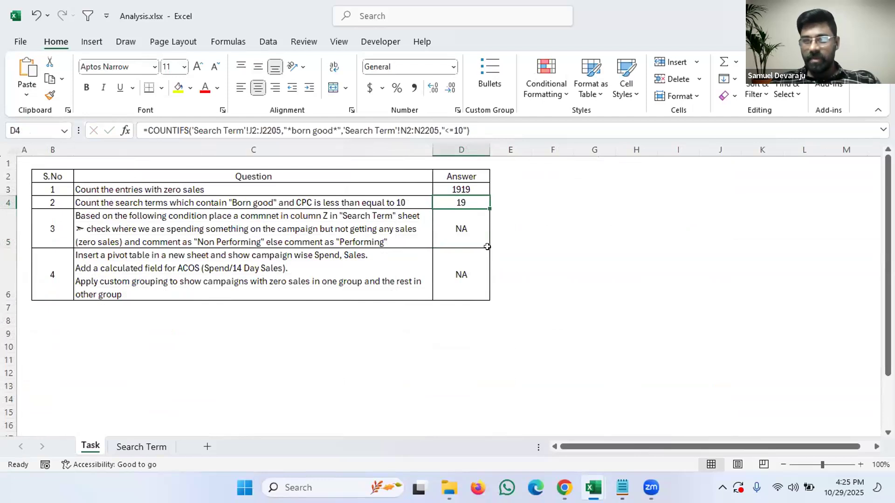
- Select the full text of the COUNTIFS formula in D4, and leave cell editing
click(521, 125)
key(ctrl+a)
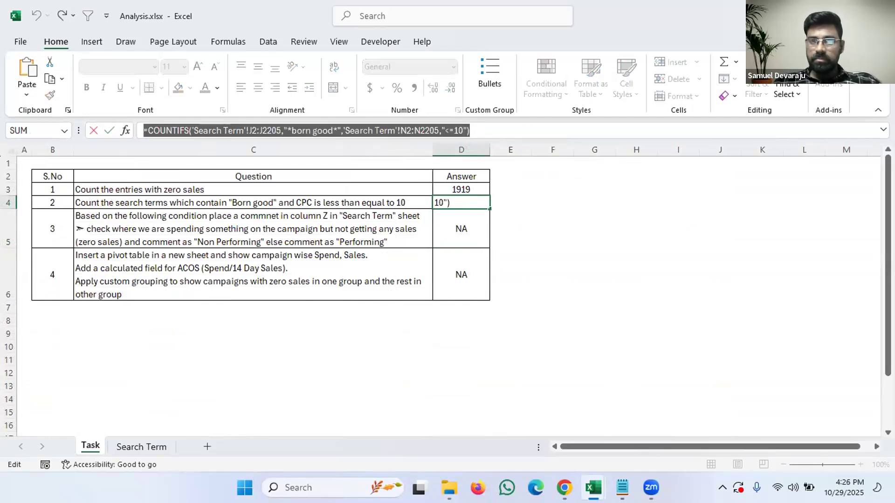
key(Escape)
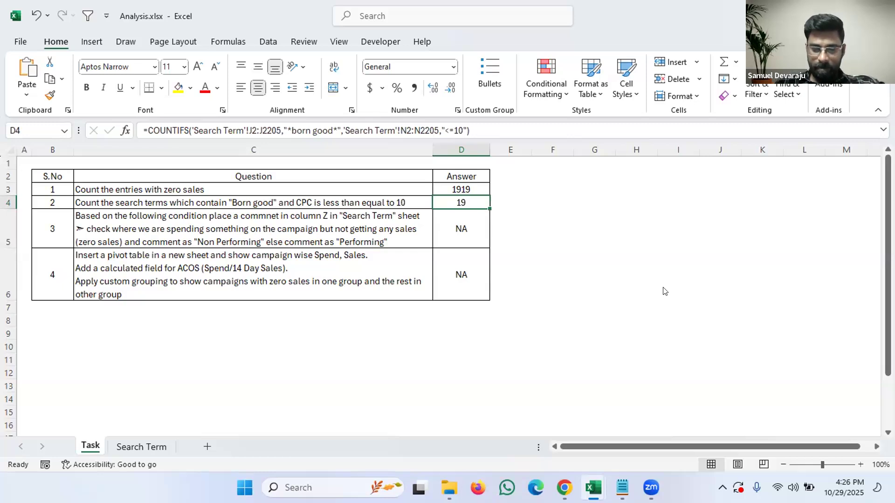
- Select question 3's answer cell D5 on the Task sheet, and go to cell A1 of the Search Term sheet
scroll(664, 291, down, 1)
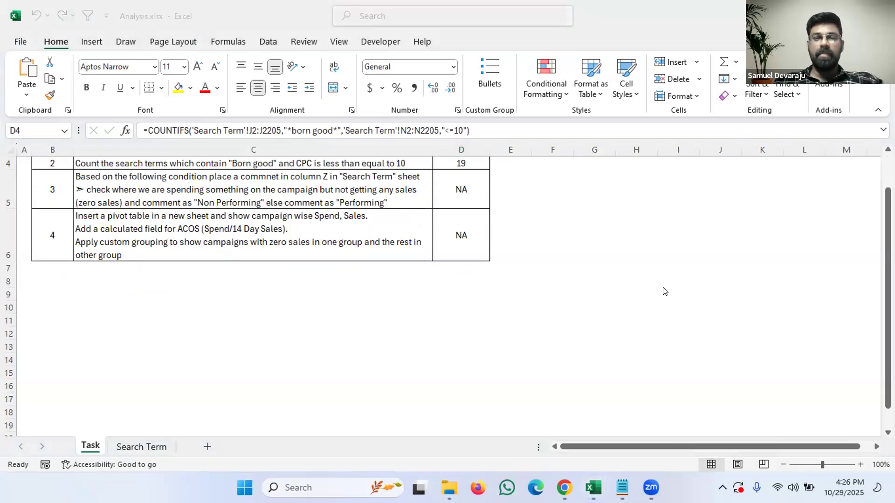
scroll(466, 220, up, 1)
click(466, 236)
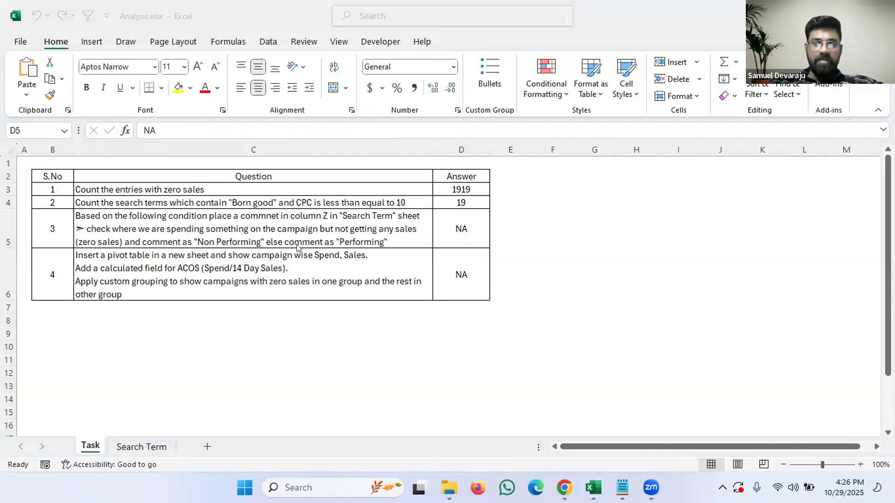
click(163, 244)
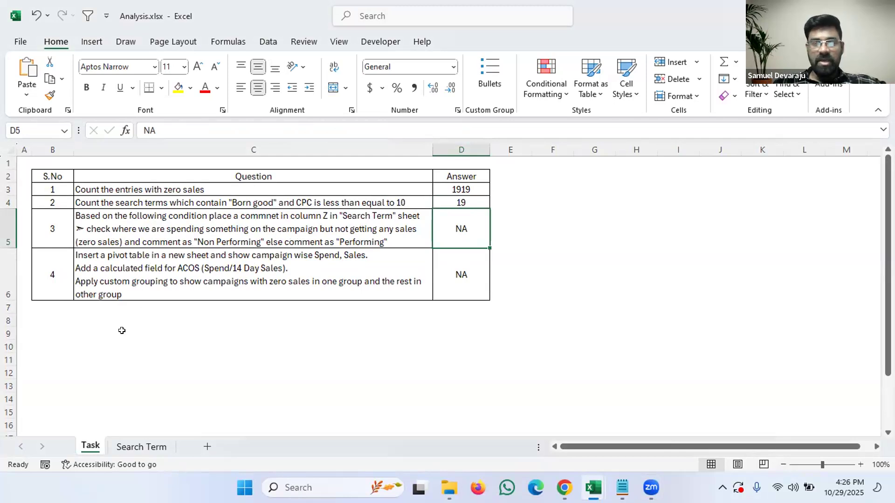
click(168, 446)
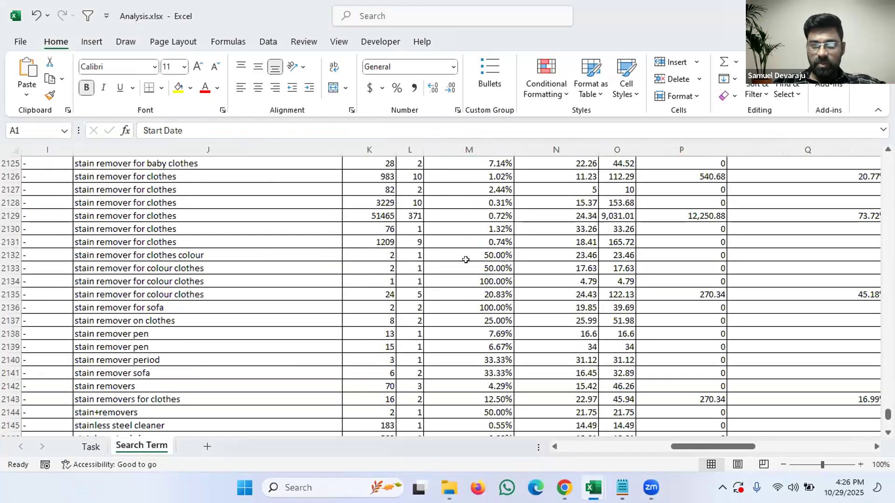
click(463, 262)
key(ctrl+Up)
key(ctrl+Up)
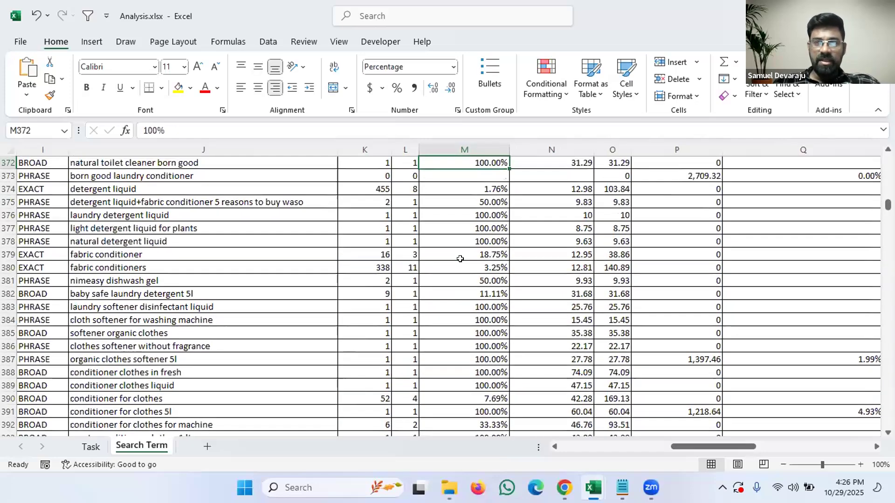
key(ctrl+Left)
key(ctrl+Up)
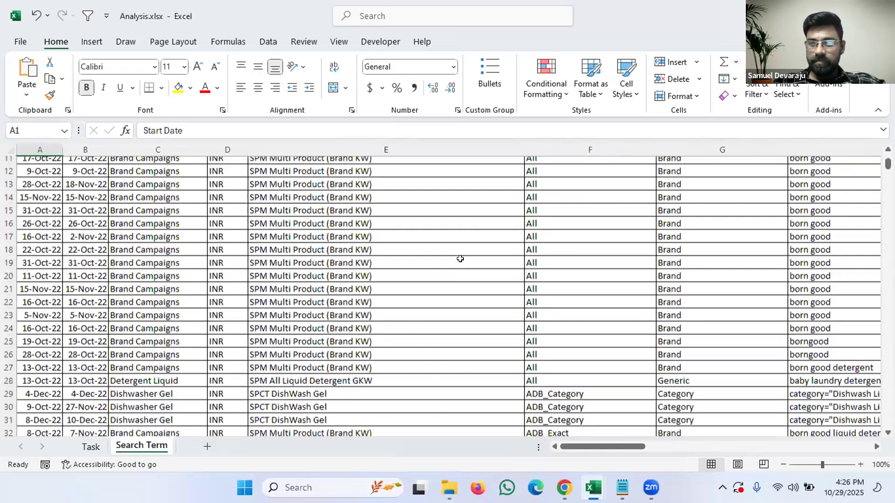
- Go across the Search Term sheet's header row to the Spend column and select that whole column
key(Right)
key(Right)
key(Right)
key(Right)
key(Right)
key(Right)
key(Right)
key(Right)
key(Right)
key(Right)
key(Right)
key(Right)
key(Right)
key(Right)
key(Right)
key(Right)
key(Right)
key(Right)
key(Right)
key(Left)
key(Left)
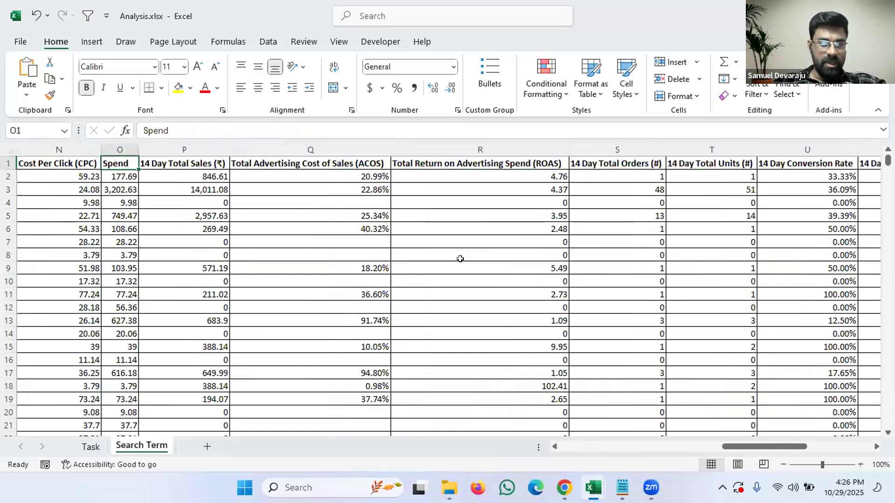
click(125, 138)
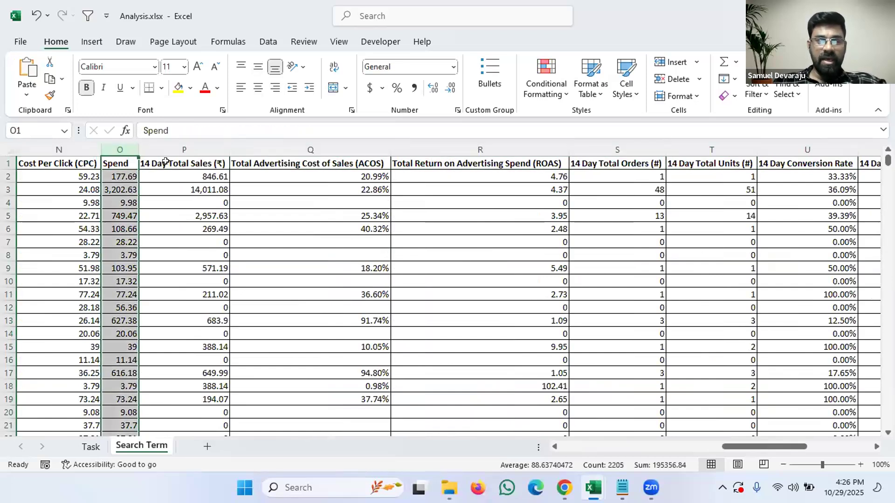
- Examine the 14 Day Total Sales column and select its zero-sales cell P4
click(189, 139)
click(208, 203)
key(Down)
key(Down)
key(Down)
key(Down)
click(206, 200)
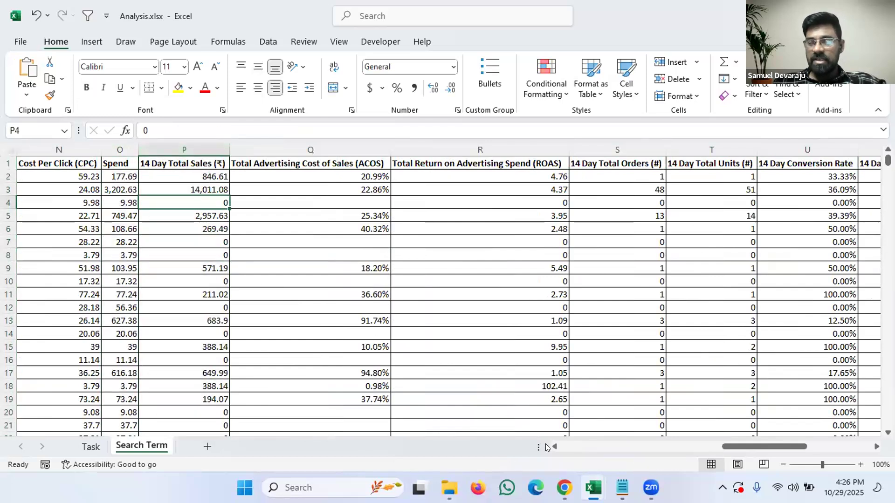
- Reread question 3 in C5 of the Task sheet, and return to the Search Term sheet
click(91, 447)
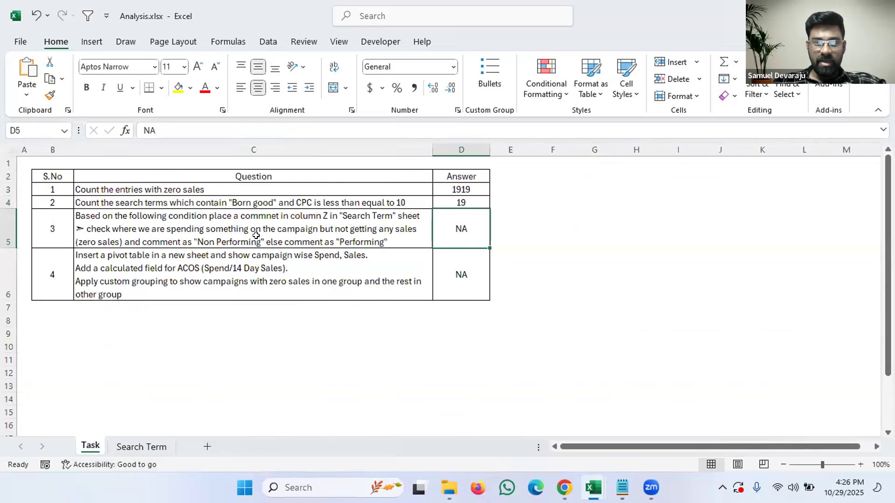
click(234, 237)
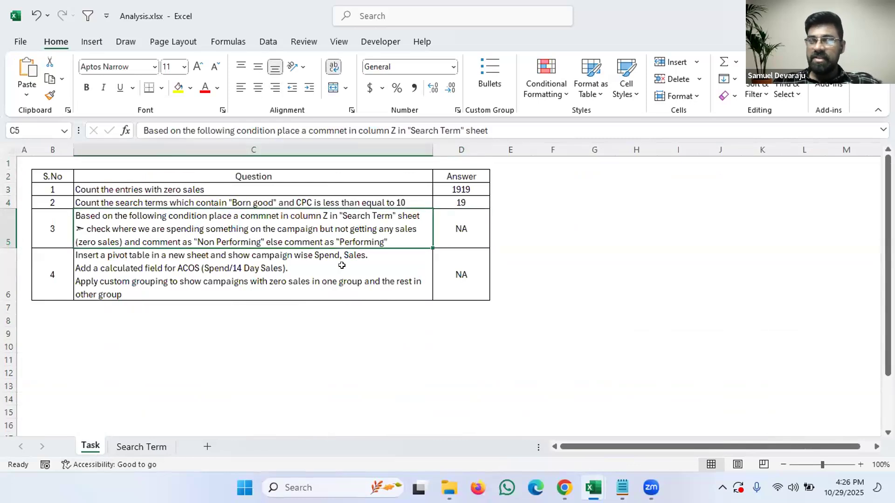
click(139, 447)
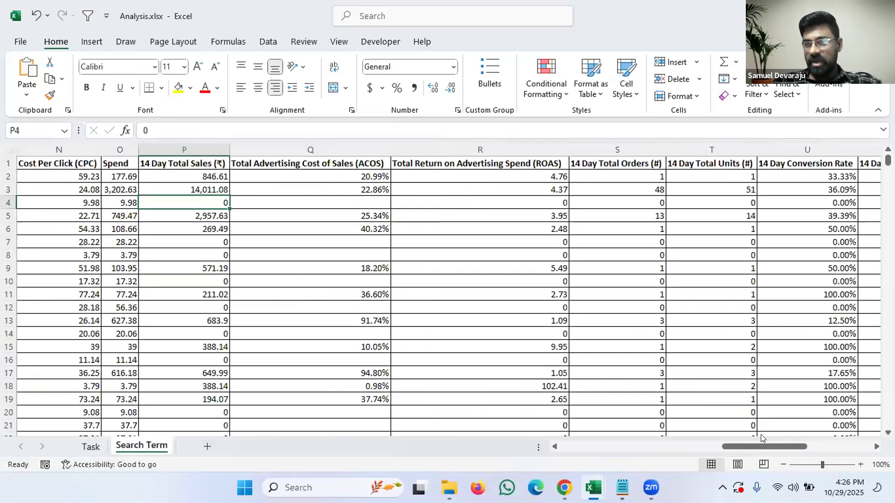
- Hide columns Q through Y between 14 Day Total Sales and Review on the Search Term sheet
drag(774, 446, 839, 447)
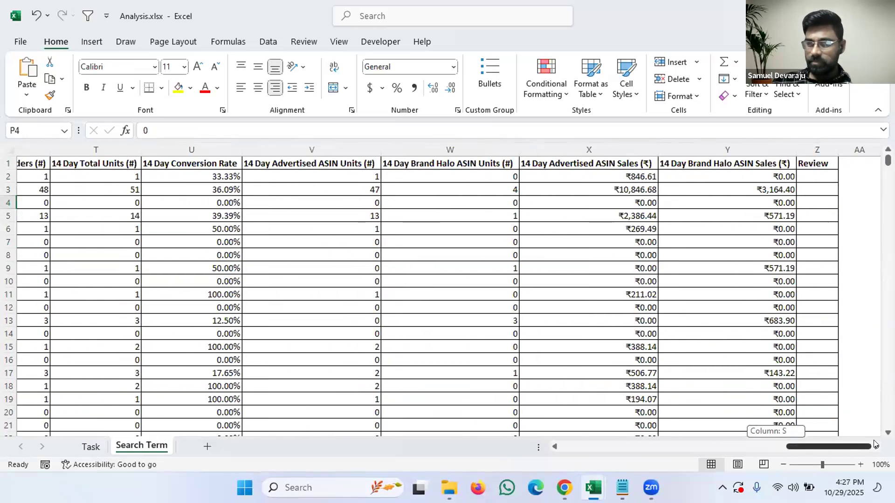
drag(874, 444, 855, 427)
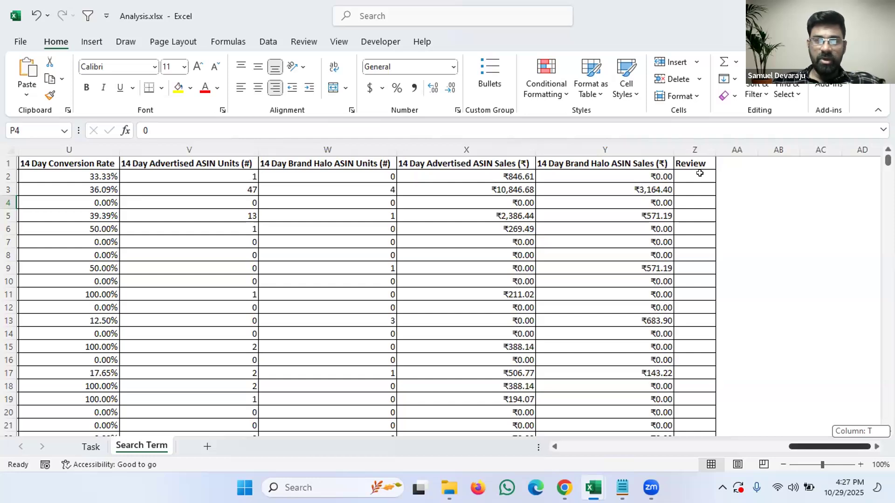
drag(819, 446, 819, 437)
drag(616, 149, 429, 145)
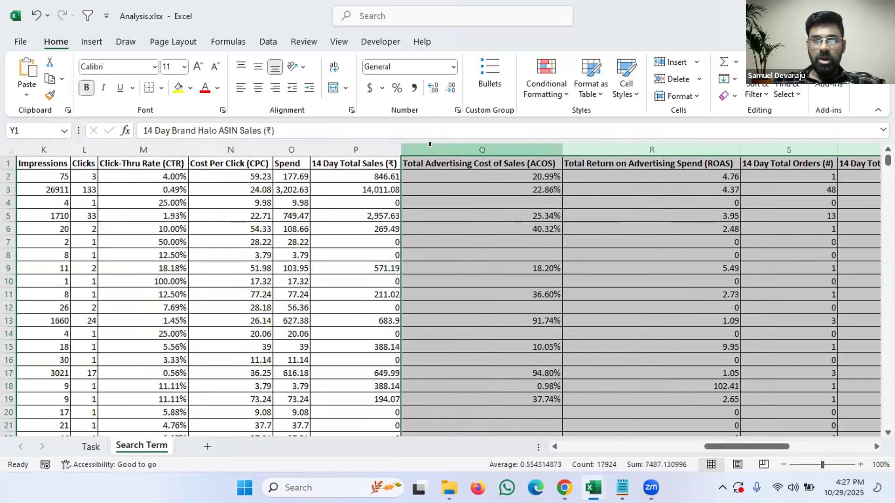
right_click(432, 146)
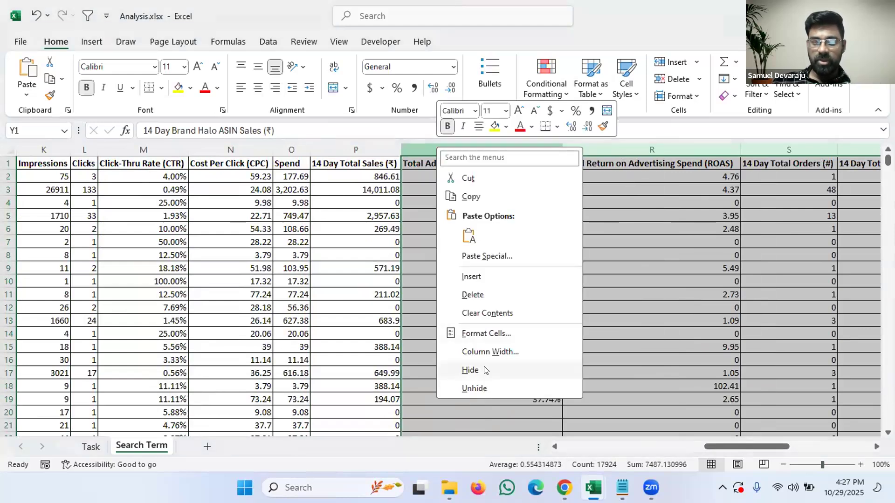
click(468, 369)
- Examine the Spend and 14 Day Total Sales columns beside the Review column
drag(819, 449, 765, 446)
click(392, 176)
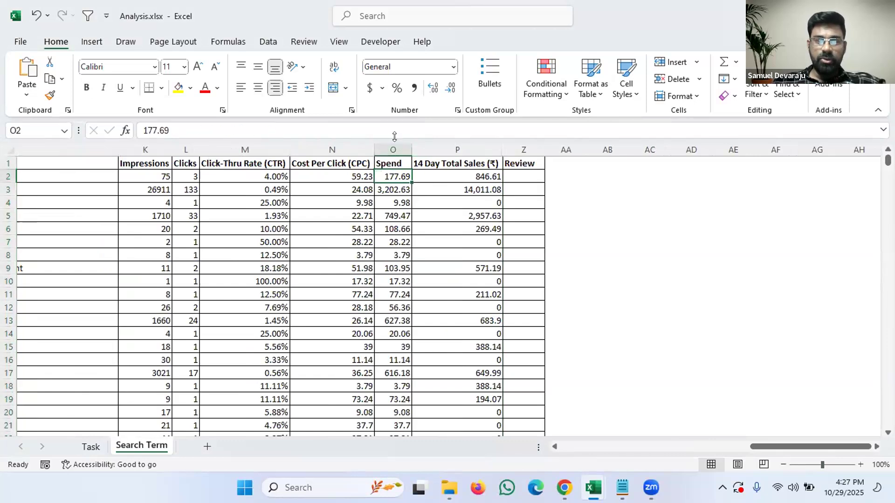
drag(392, 150, 468, 137)
- In Review cell Z2, begin an IF formula with an AND test whose first condition is O2>0
click(530, 175)
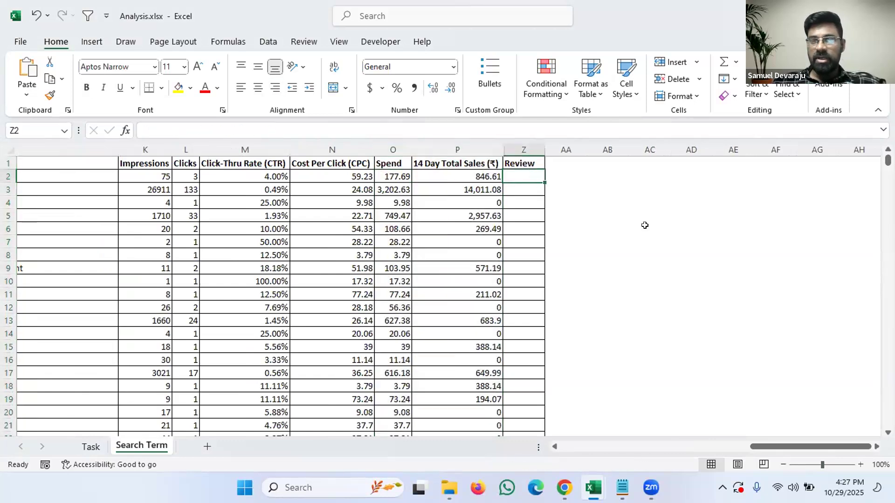
text(=if()
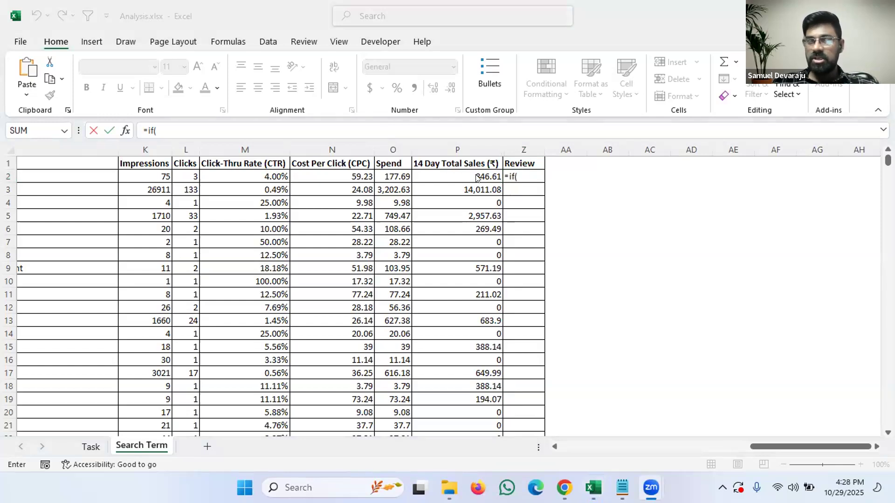
click(529, 176)
text(and()
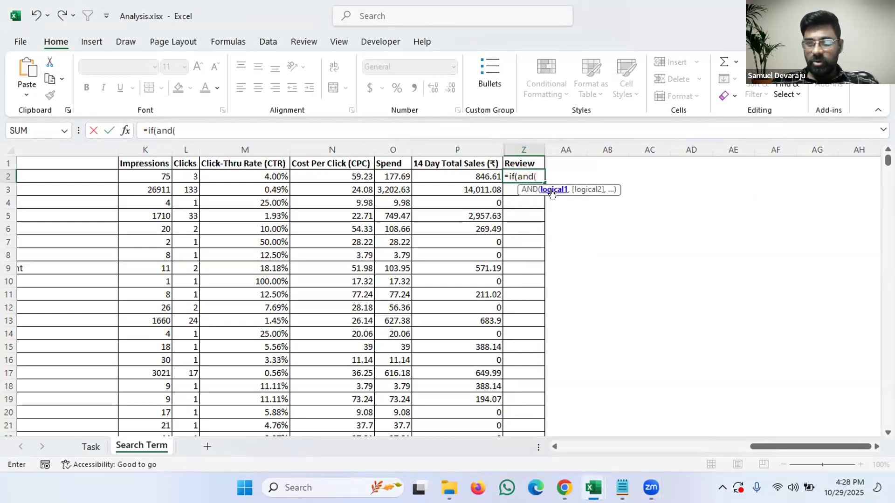
click(399, 176)
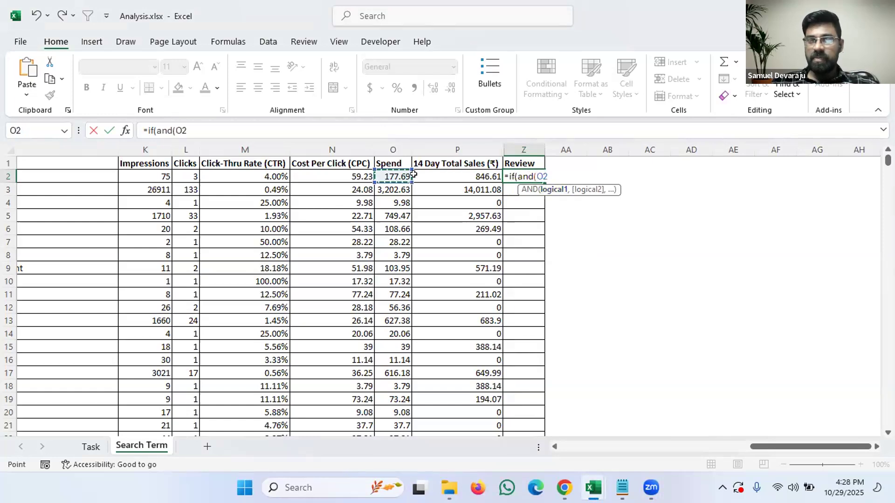
text(>0)
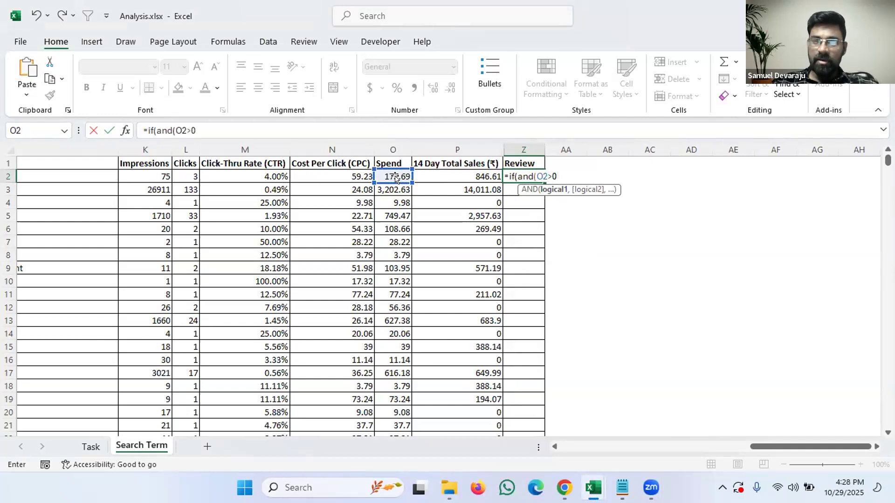
text(,)
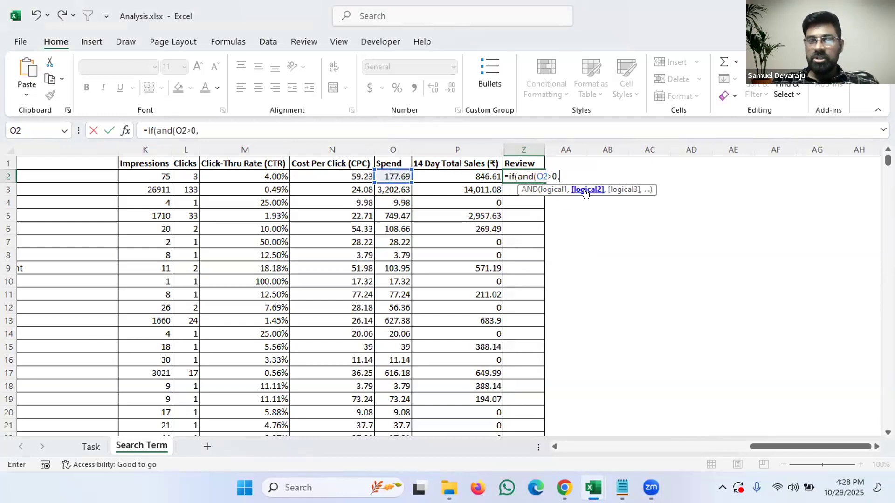
- Add P2=0 as the second AND condition and close the logical test of the IF formula
click(454, 182)
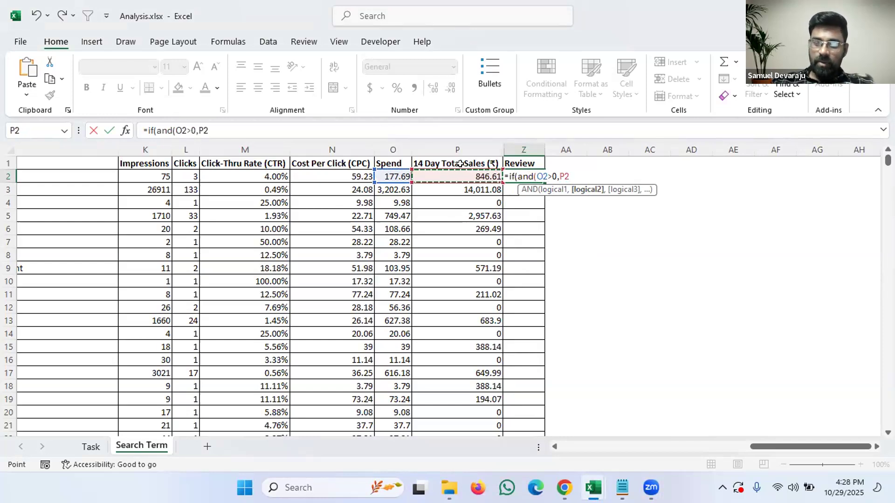
text(=0)
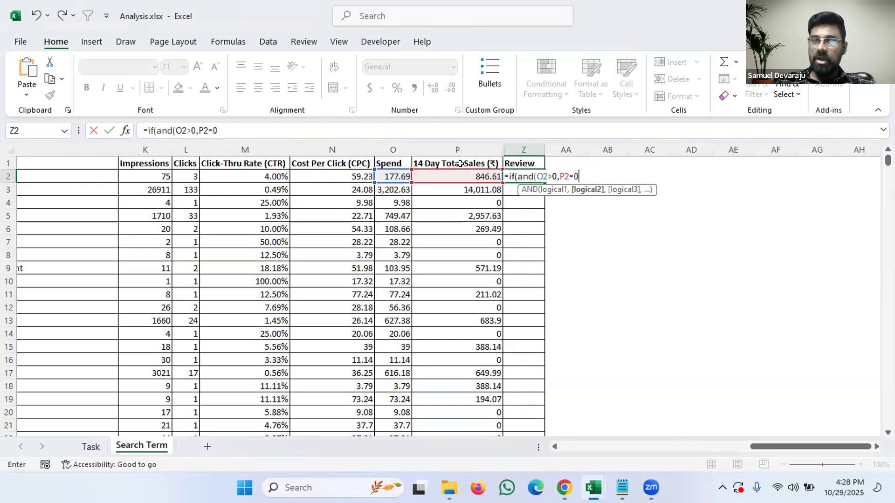
text())
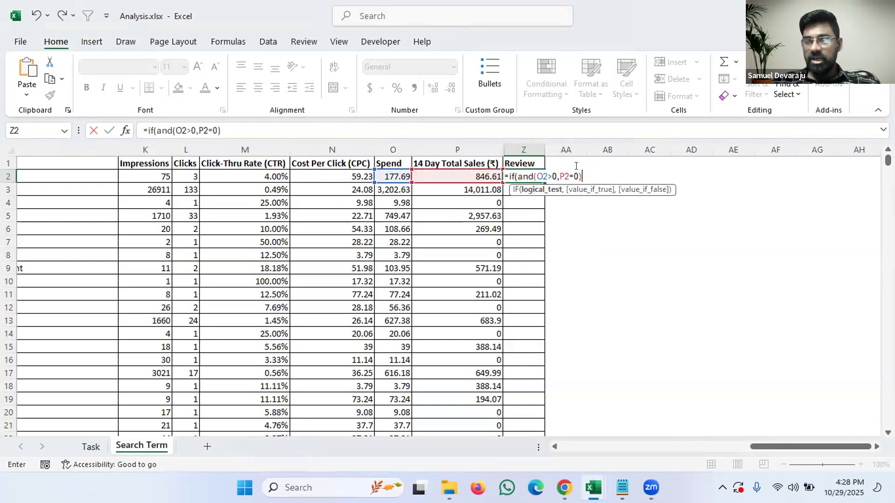
text(,)
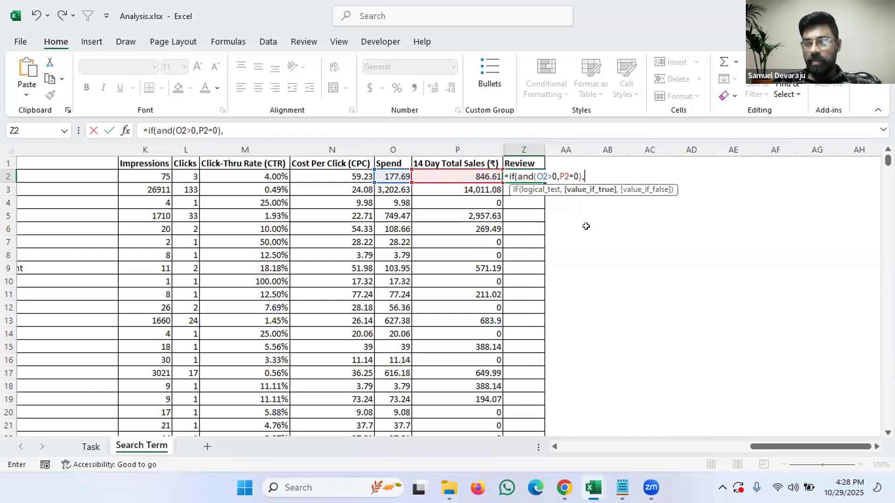
- Complete the IF formula with "Non Performing" if true and "Performing" if false, and enter it in Z2
text("Non Performing")
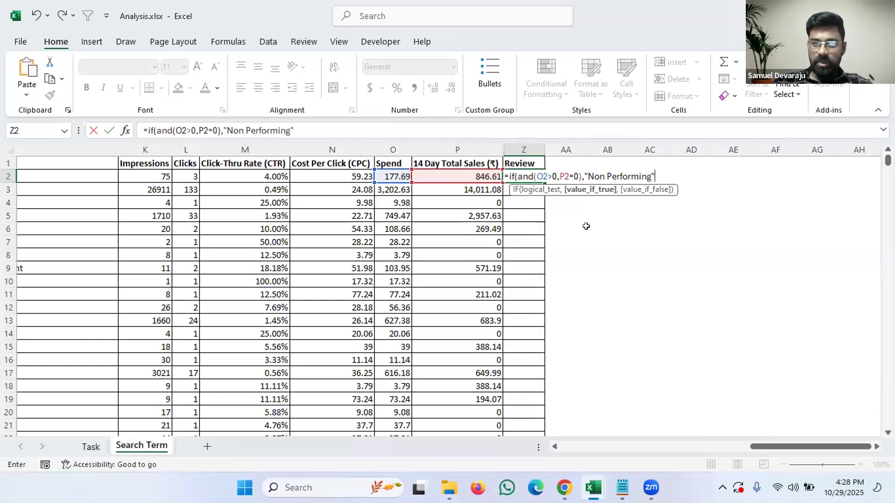
text(,)
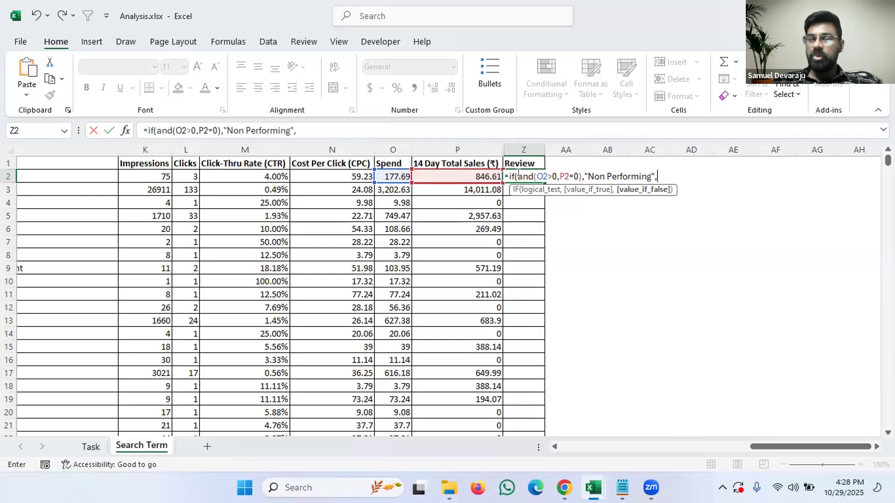
text("Performing)
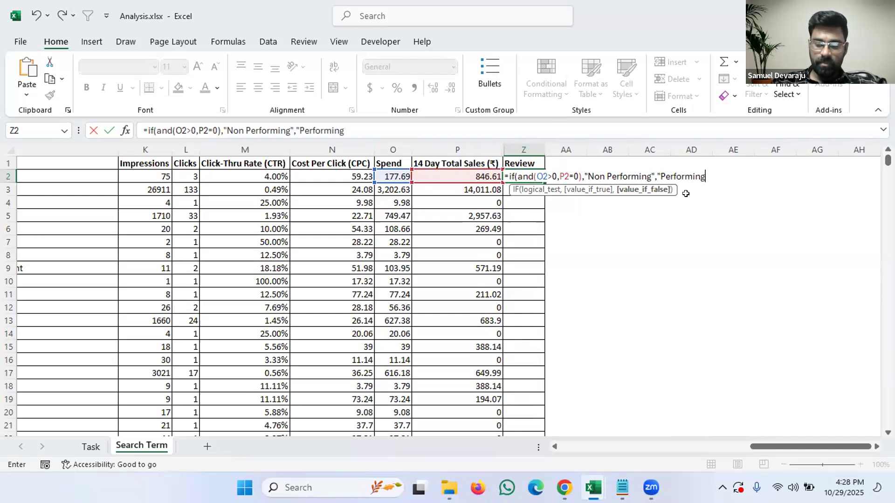
text("))
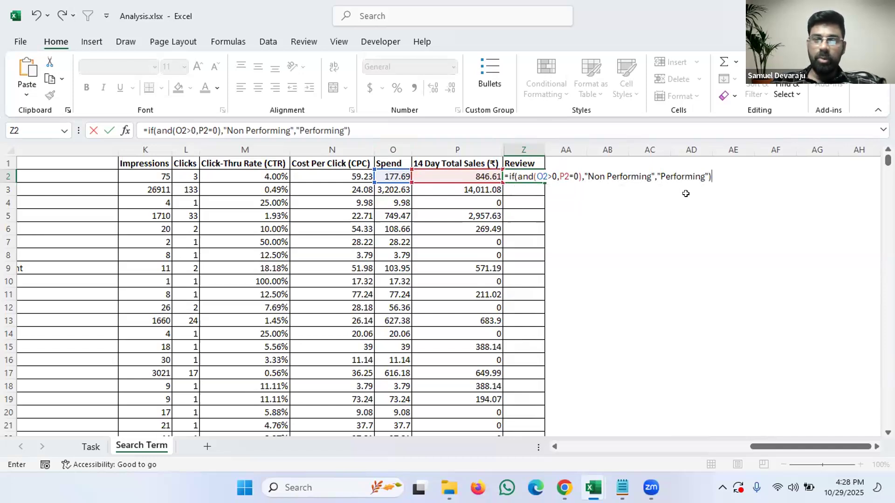
drag(587, 176, 645, 193)
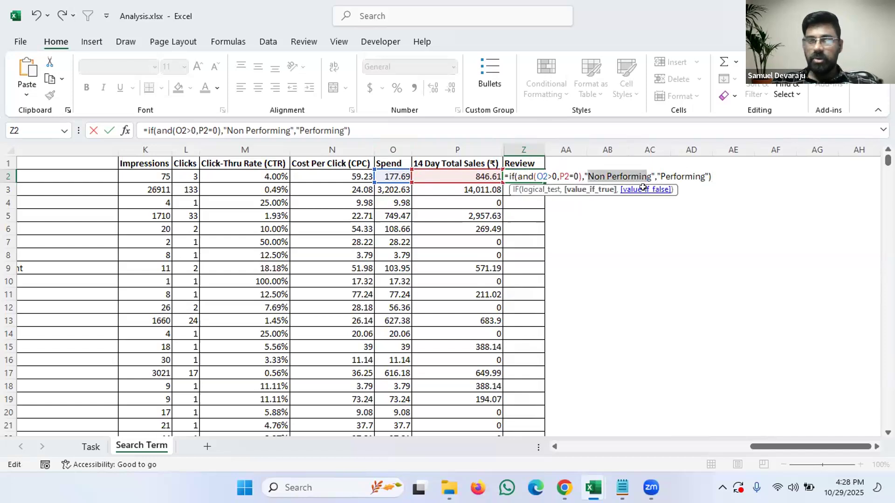
key(Return)
- Fill the Z2 formula down the Review column and fit the column width to its contents
drag(540, 139, 552, 139)
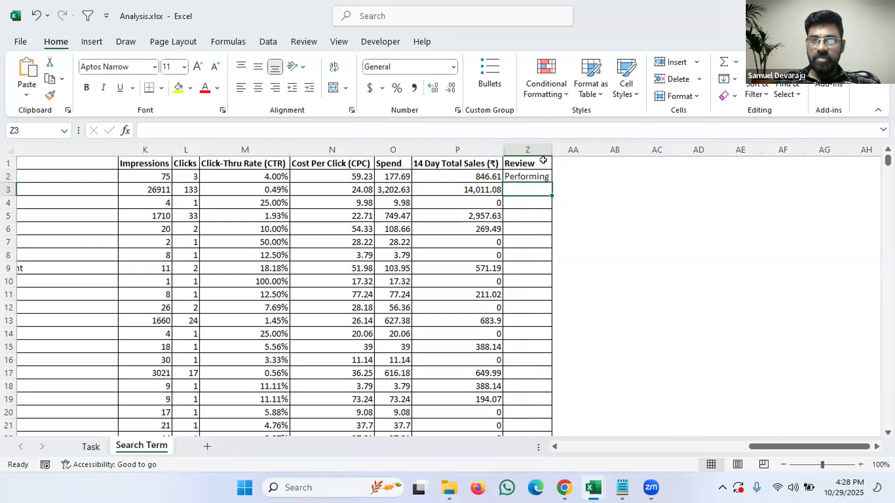
click(545, 177)
double_click(548, 179)
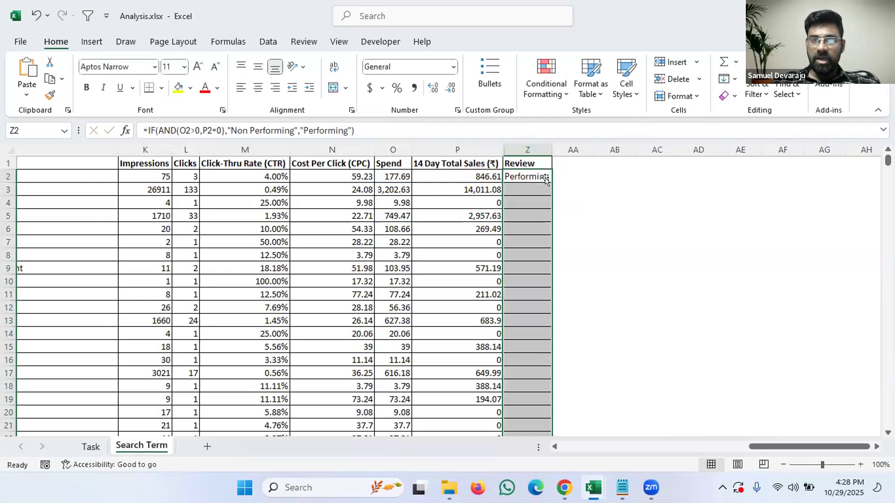
double_click(552, 148)
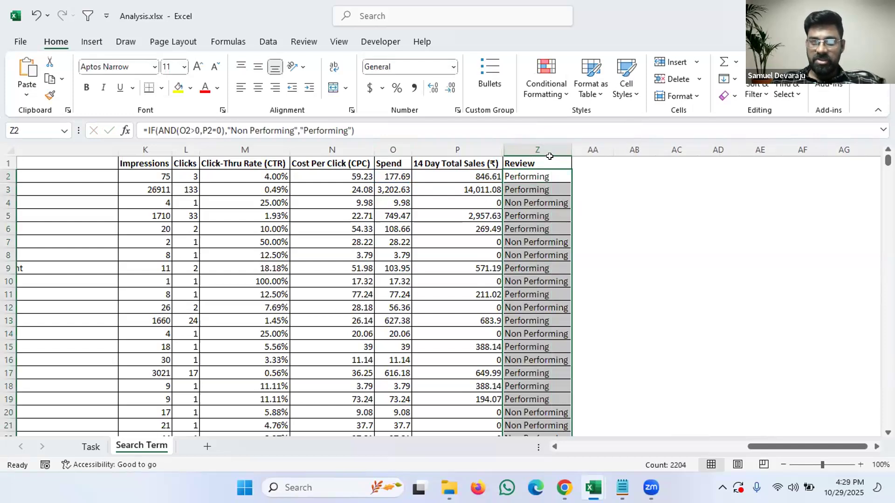
- Check the Review comments against Spend and 14 Day Total Sales in rows 4, 7 and 8, and reselect Z2
click(480, 198)
click(393, 205)
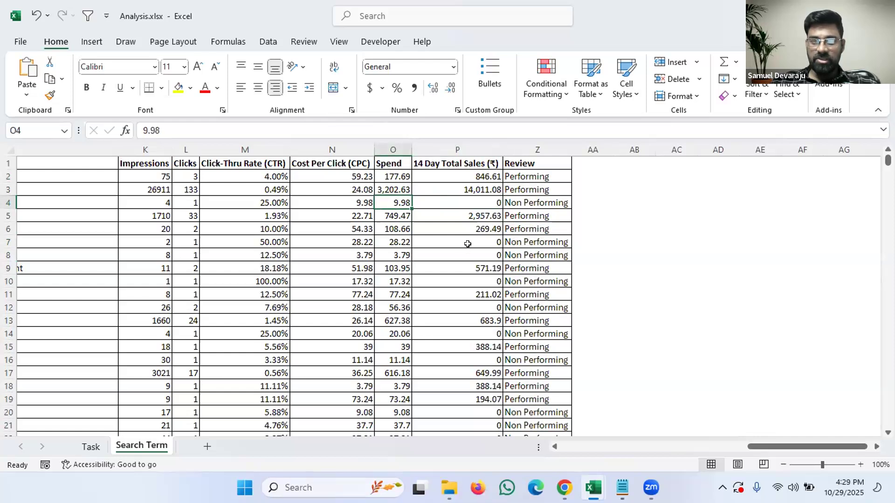
drag(468, 241, 463, 255)
drag(392, 240, 393, 253)
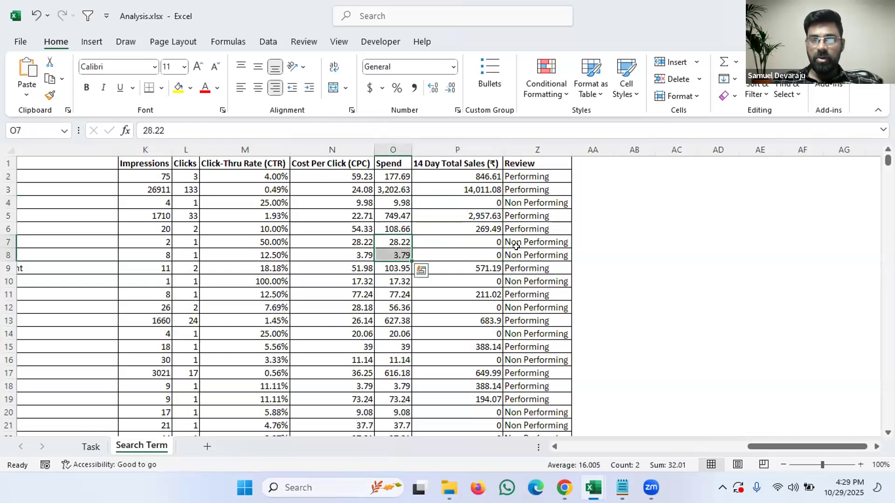
drag(489, 241, 488, 248)
click(536, 202)
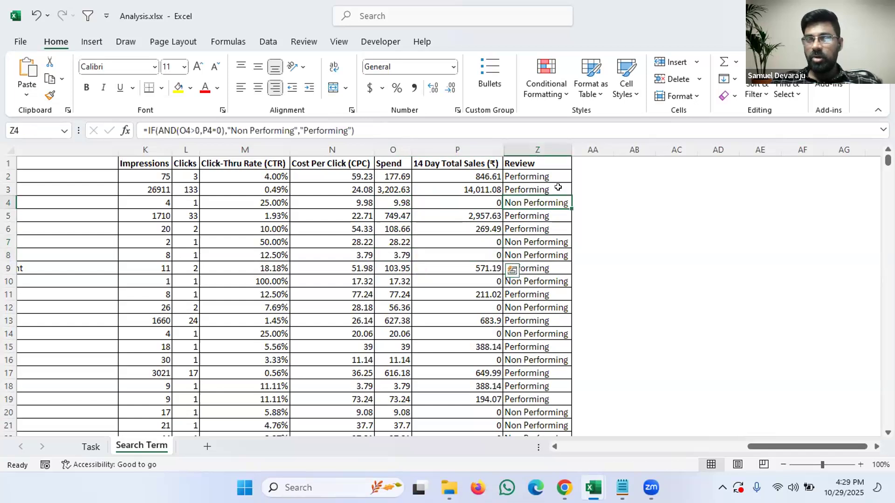
click(554, 163)
drag(495, 150, 544, 197)
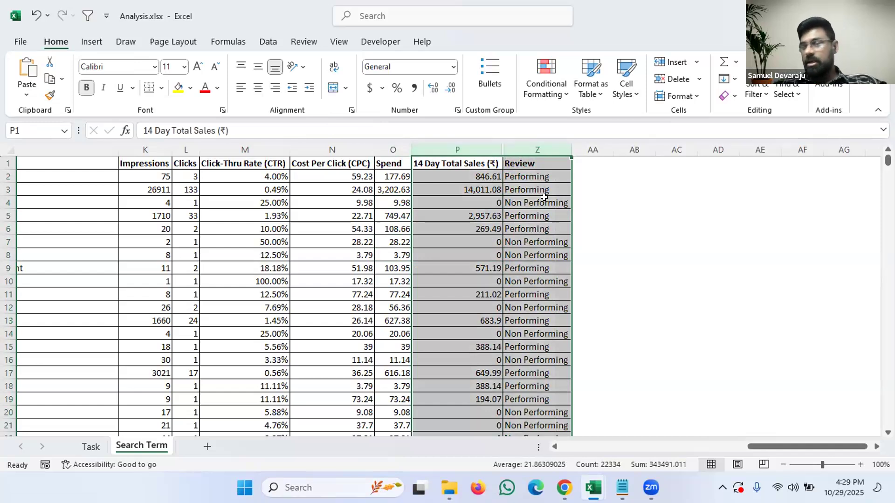
click(540, 177)
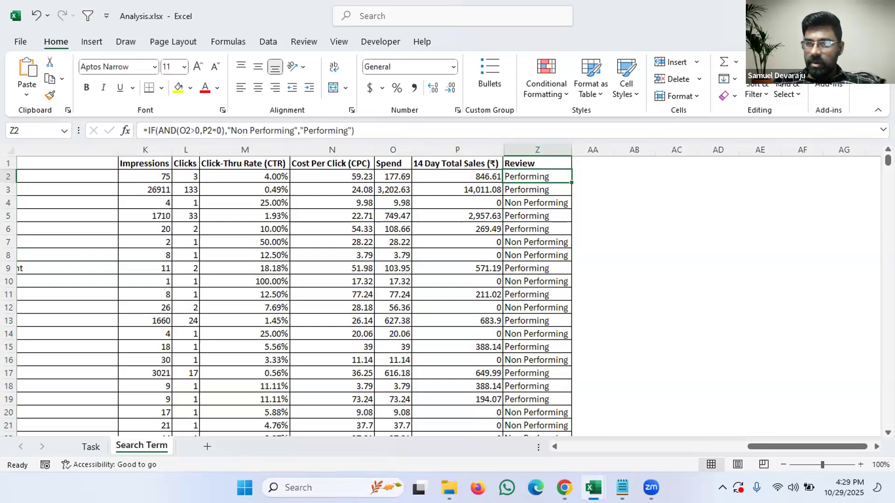
key(ctrl+n)
click(452, 38)
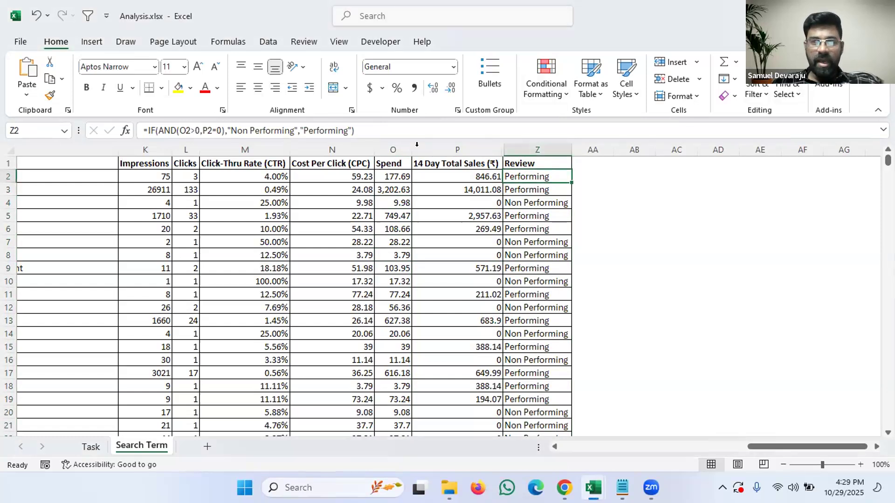
- Review the complete IF formula in Z2 without editing it
triple_click(364, 125)
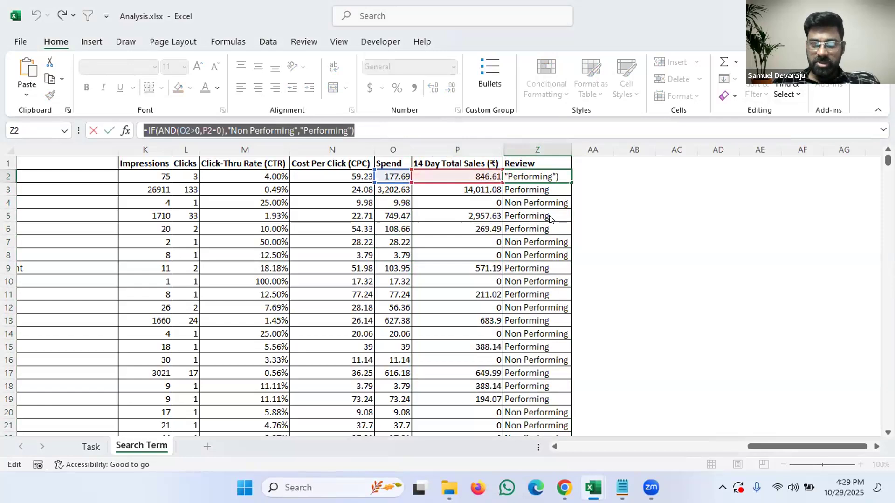
key(Escape)
click(520, 218)
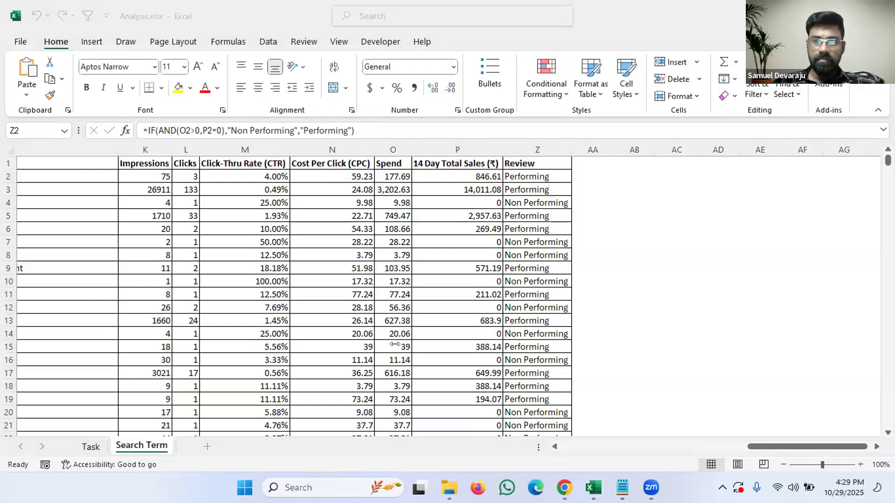
- Unhide the hidden columns between 14 Day Total Sales (column P) and Review (column Z)
click(536, 148)
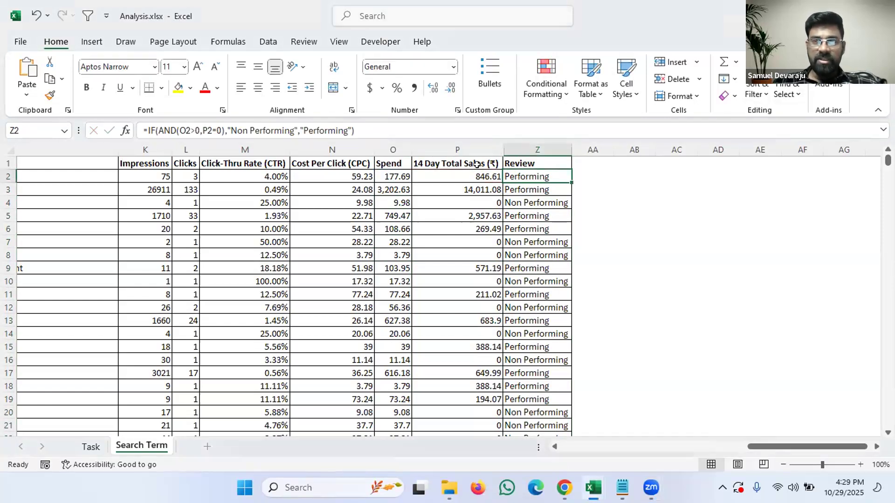
drag(483, 148, 514, 146)
right_click(513, 147)
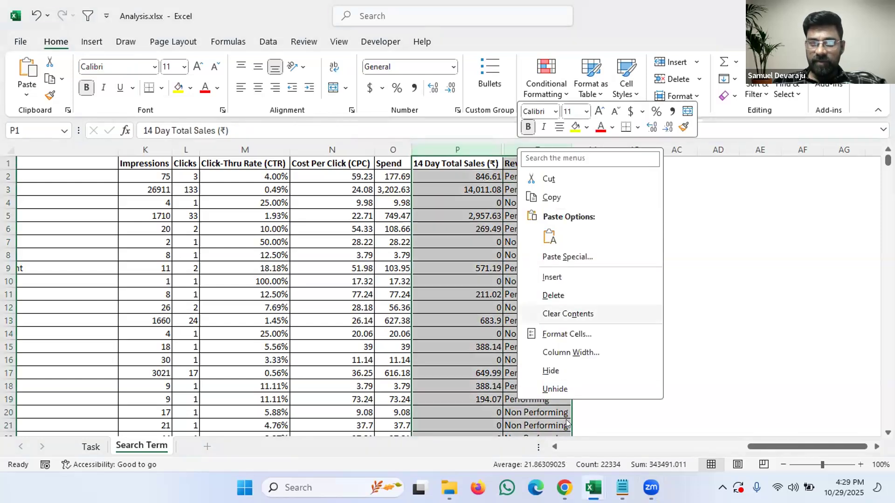
key(Return)
click(570, 228)
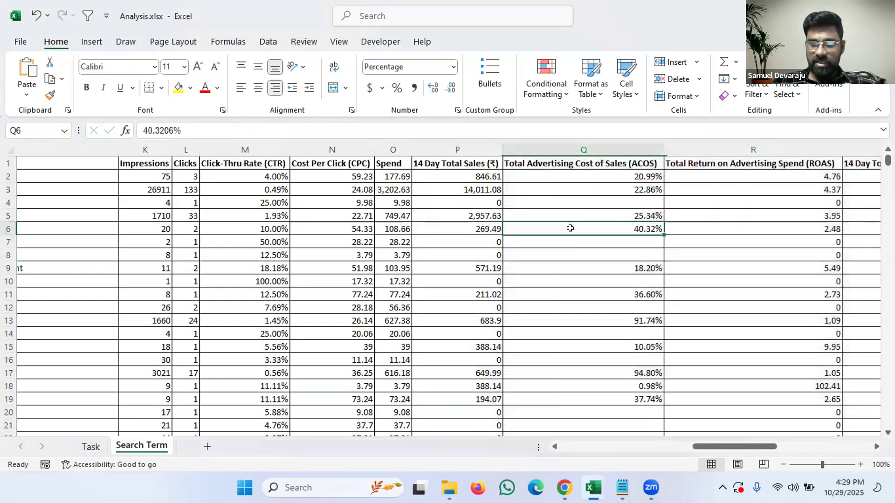
- Consult question 4 on the Task sheet and insert a pivot table from the Search Term data on a new worksheet
drag(771, 447, 368, 472)
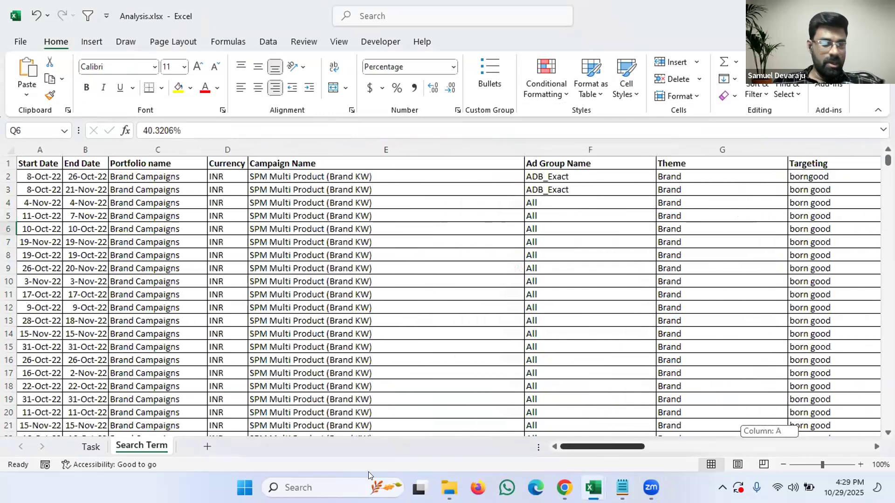
click(91, 446)
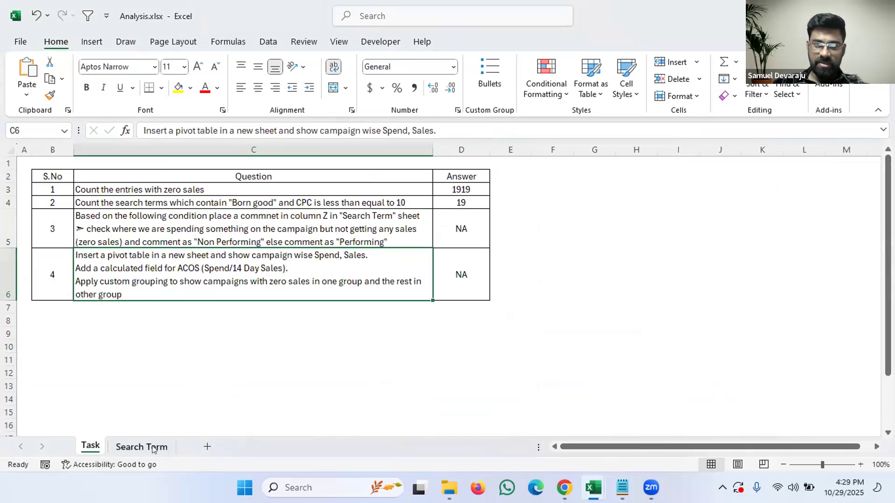
click(136, 448)
click(144, 286)
click(93, 44)
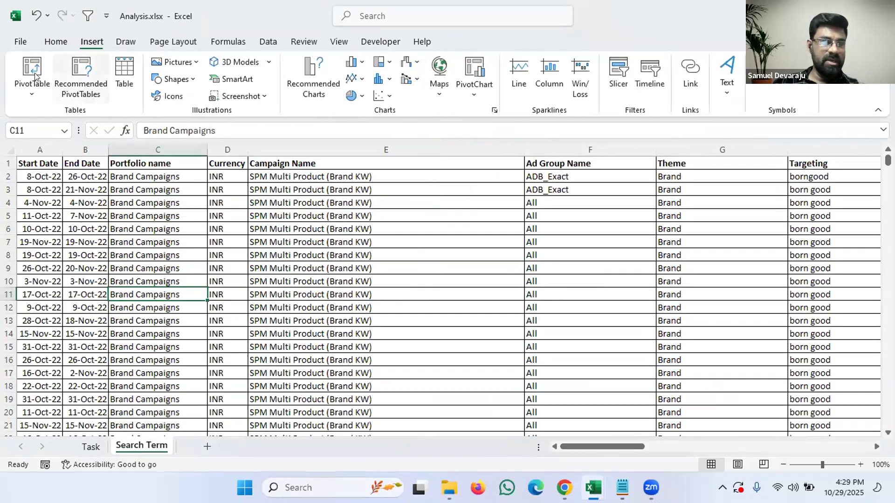
click(27, 68)
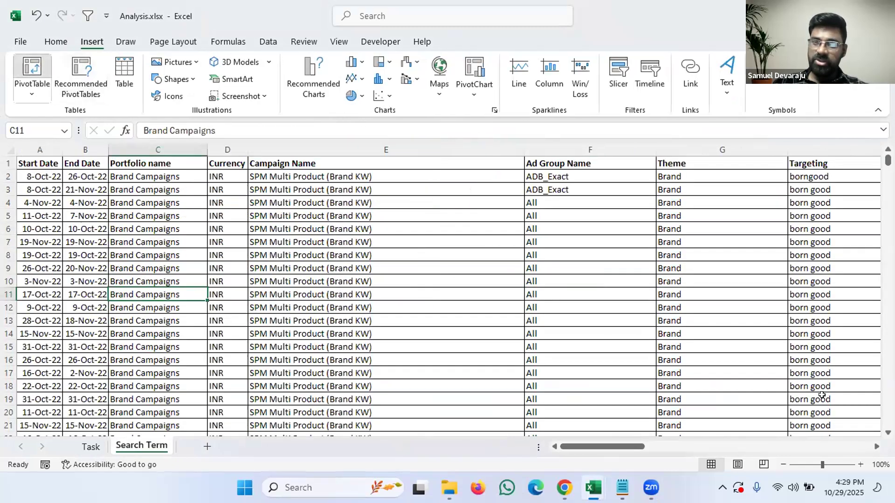
key(Return)
- Set Campaign Name as the pivot table's rows and add Spend and 14 Day Total Sales (₹) as values
drag(713, 289, 713, 405)
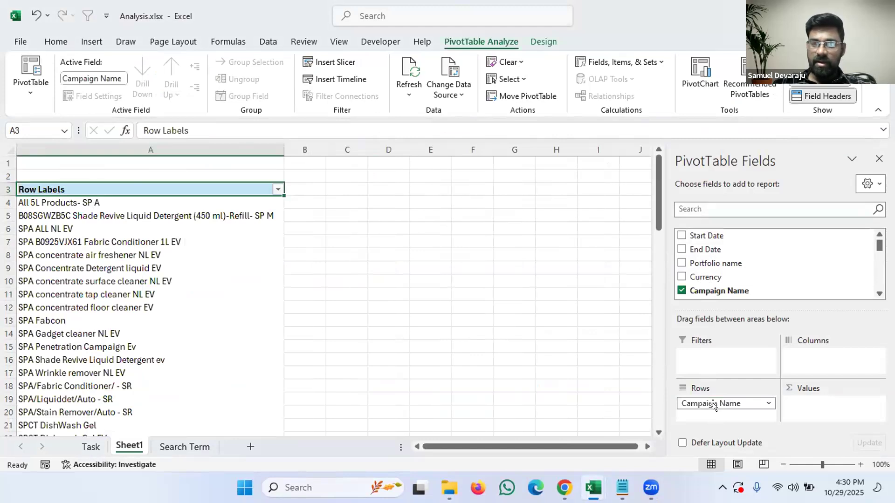
scroll(729, 397, down, 5)
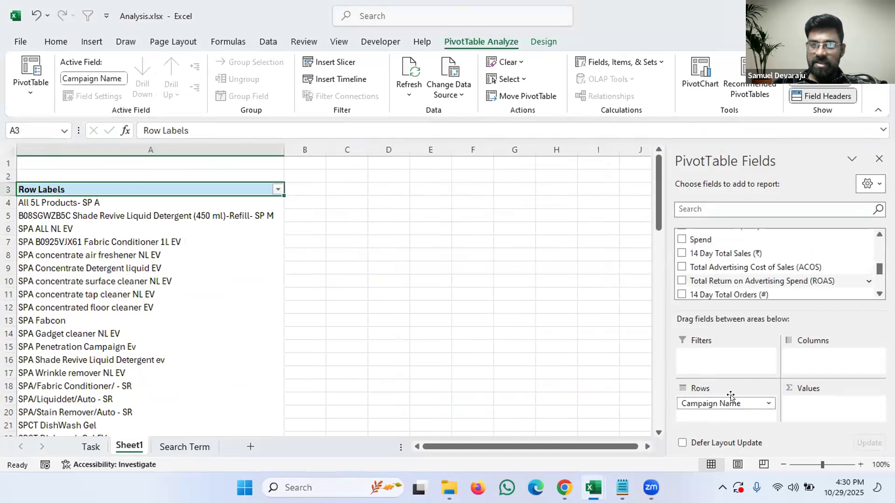
scroll(742, 275, up, 1)
drag(716, 271, 820, 402)
drag(738, 285, 817, 418)
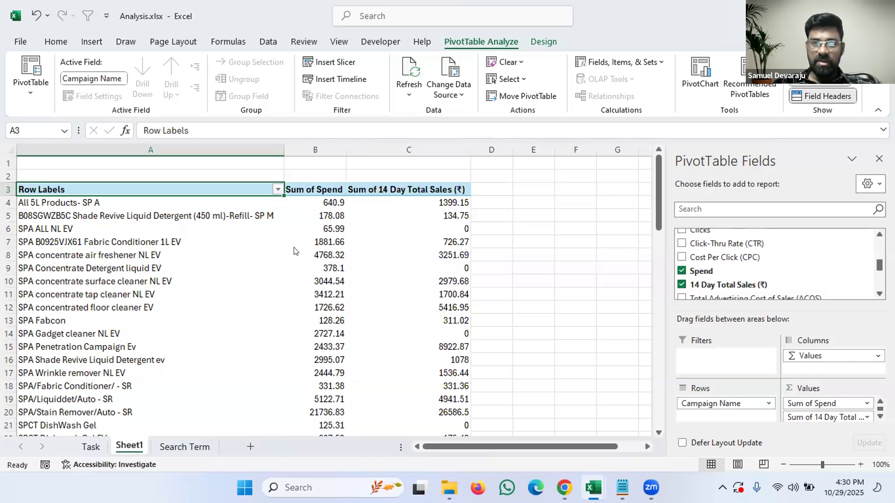
- Start a new calculated field for the pivot table and name it ACOS
click(324, 204)
click(434, 205)
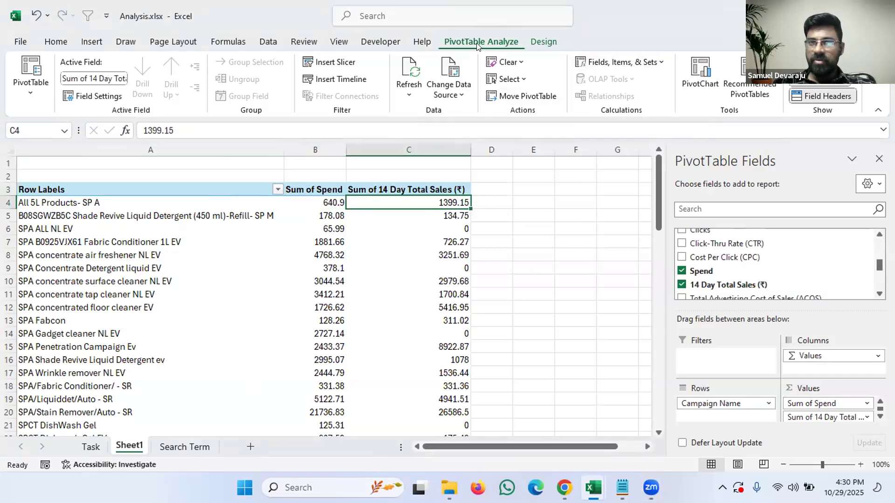
click(601, 68)
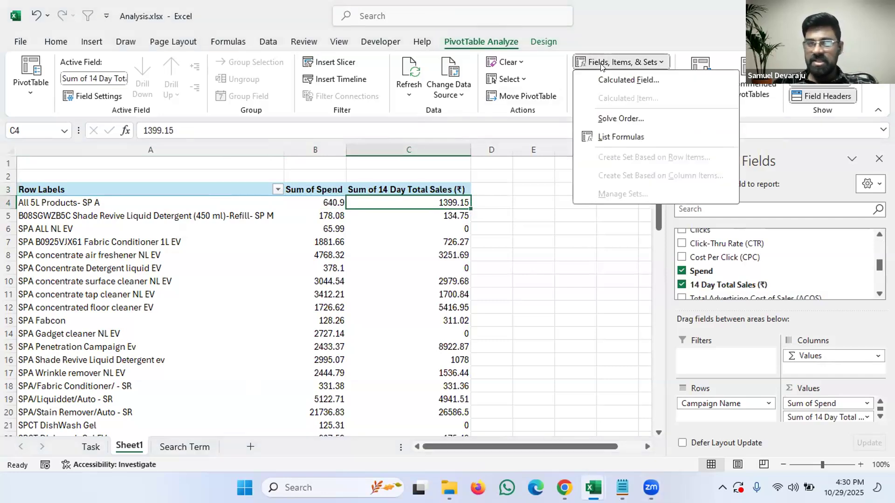
click(614, 79)
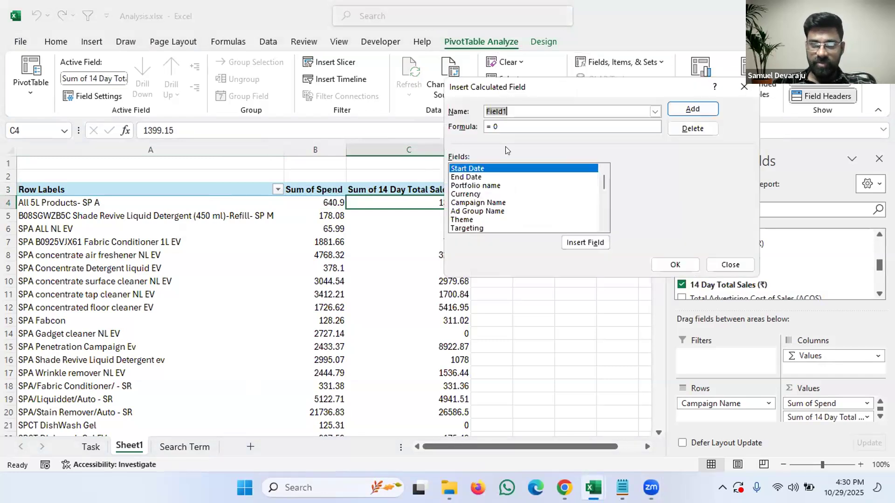
text(ACO)
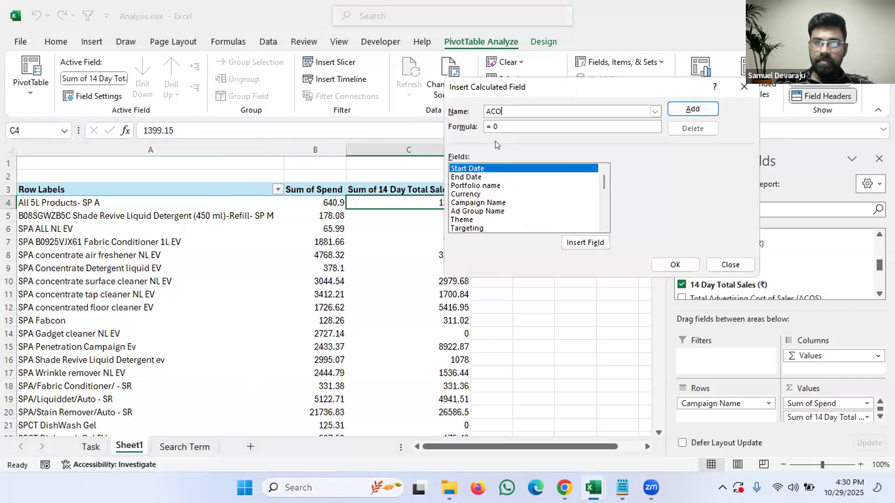
text(S)
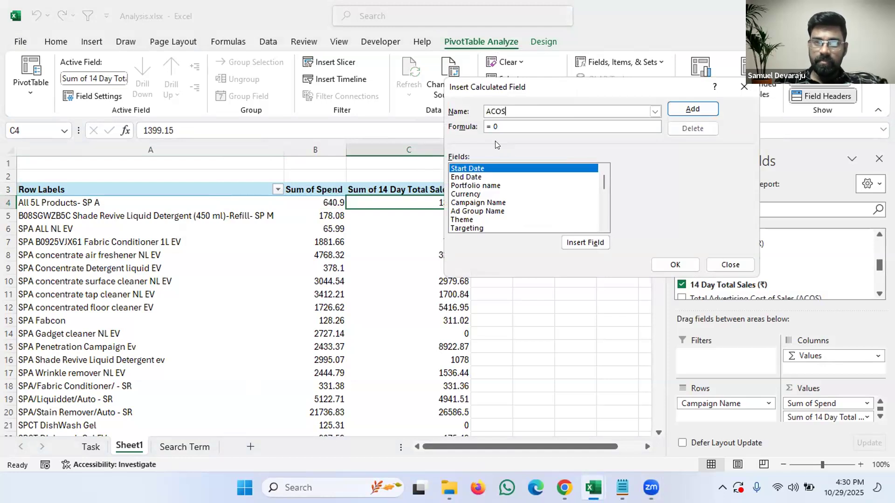
- Set the ACOS formula to Spend divided by 14 Day Total Sales (₹) and add the field to the pivot table
click(507, 124)
key(BackSpace)
scroll(452, 218, down, 3)
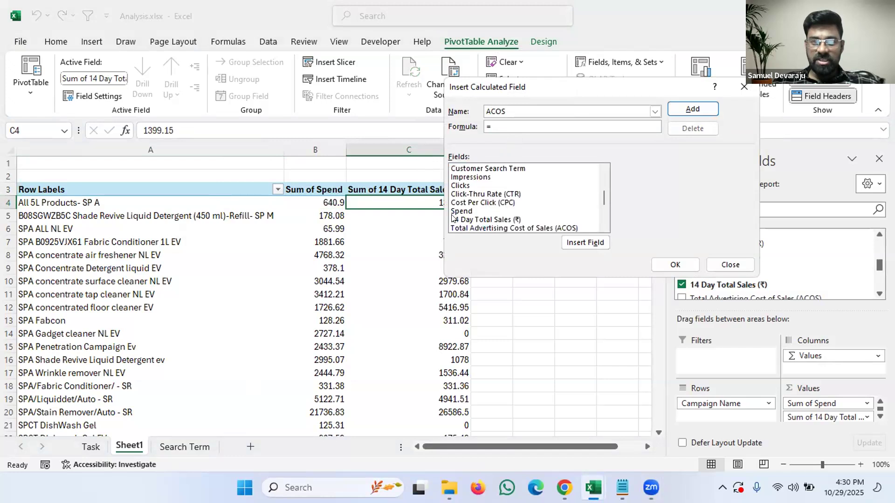
click(466, 212)
double_click(466, 212)
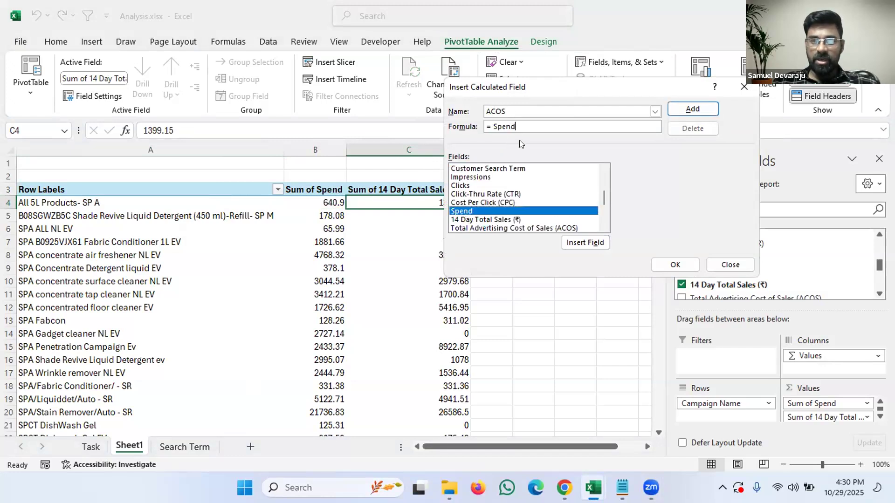
text(/)
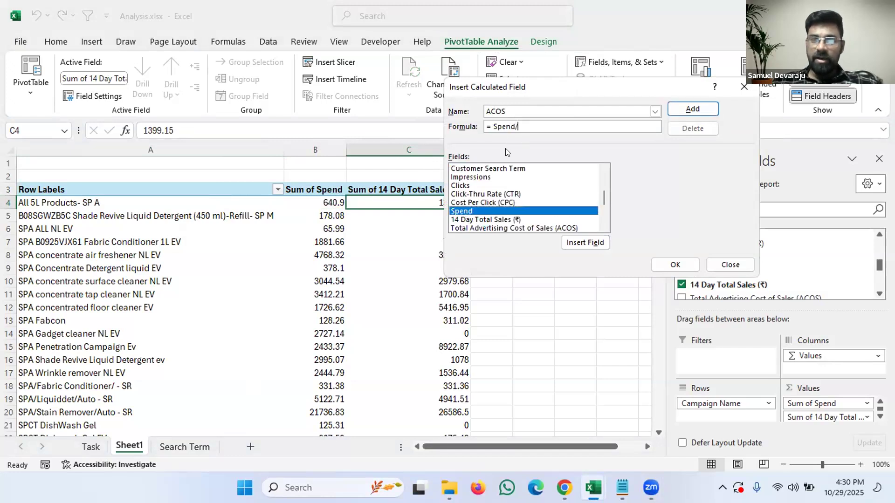
double_click(485, 219)
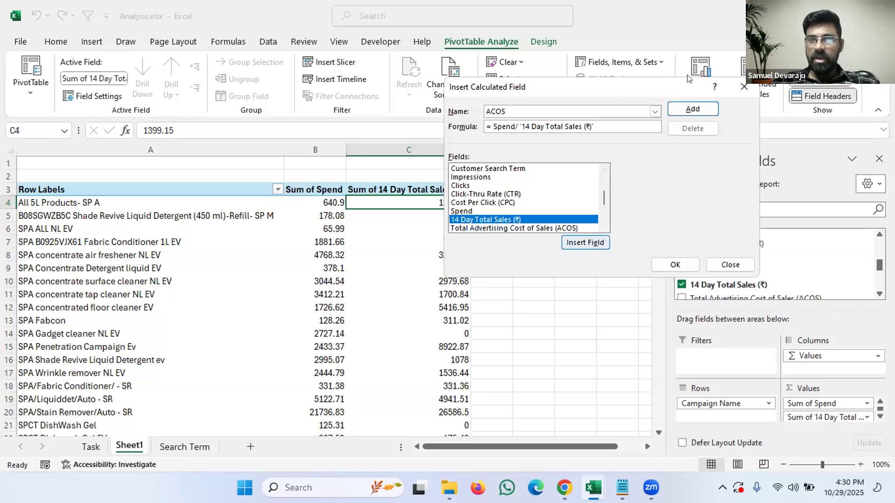
click(692, 108)
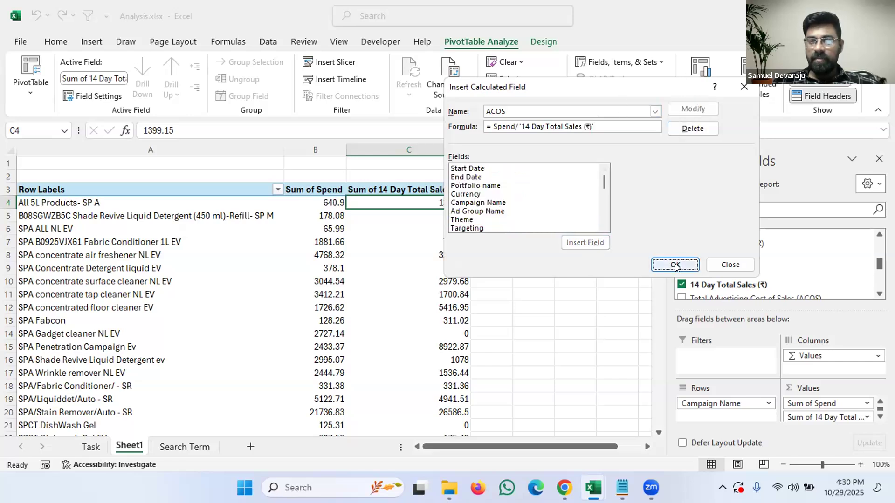
key(Return)
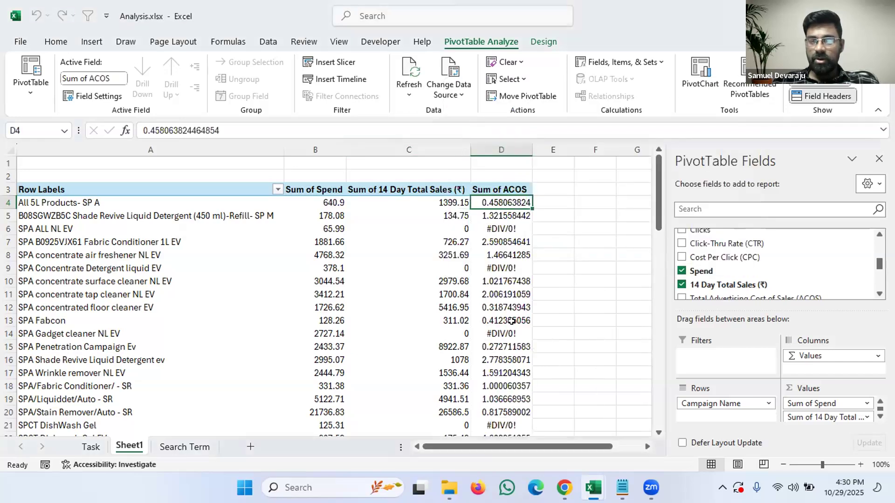
- Modify the existing ACOS calculated field by appending *100 to its formula, and apply the change
scroll(507, 322, down, 7)
scroll(459, 303, up, 7)
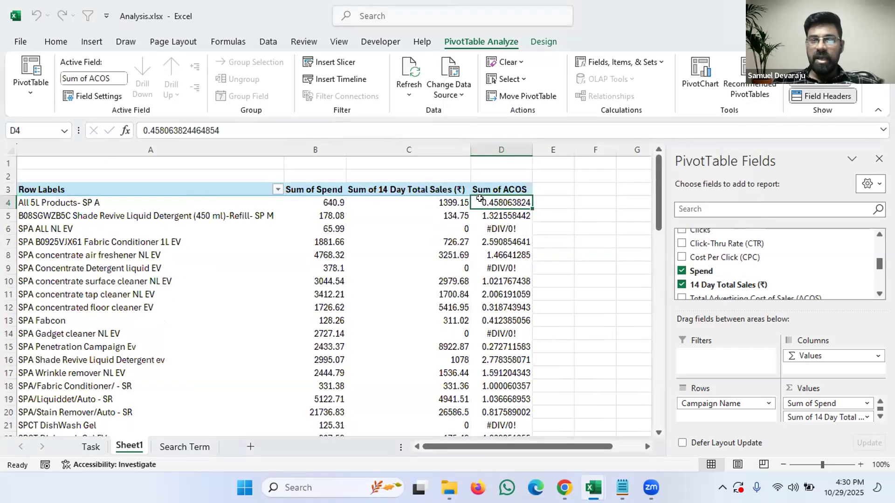
click(622, 63)
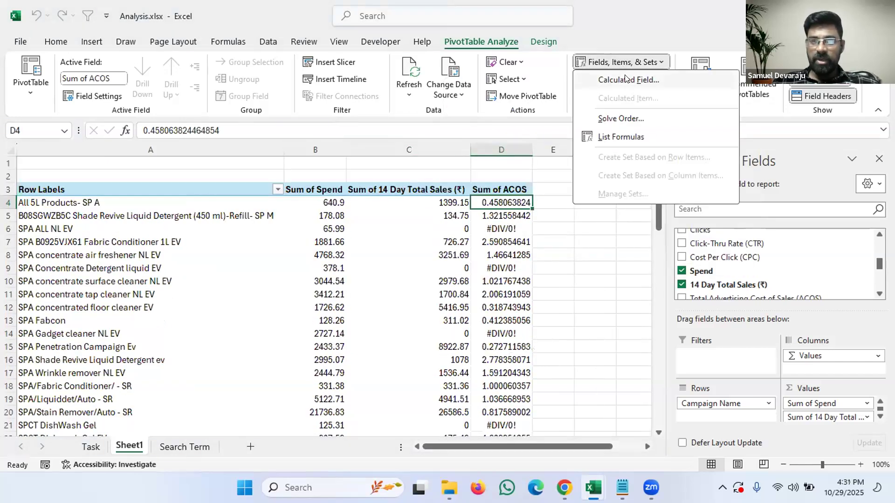
click(626, 80)
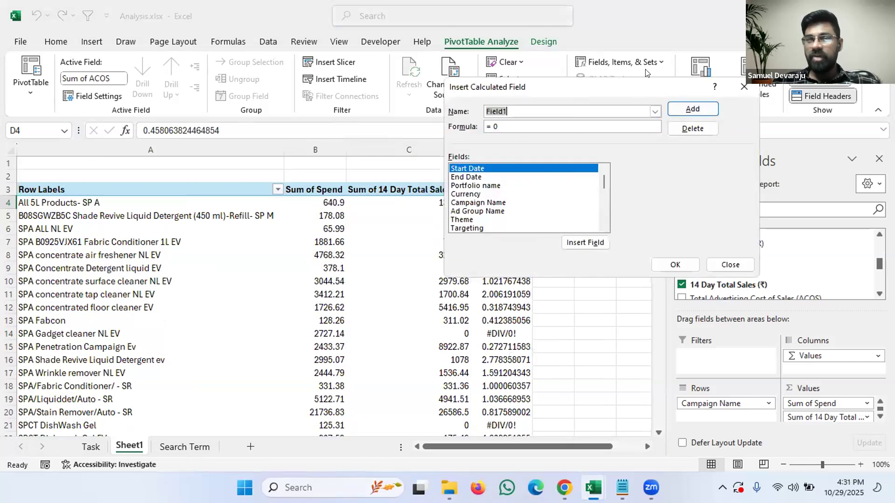
drag(626, 88, 448, 89)
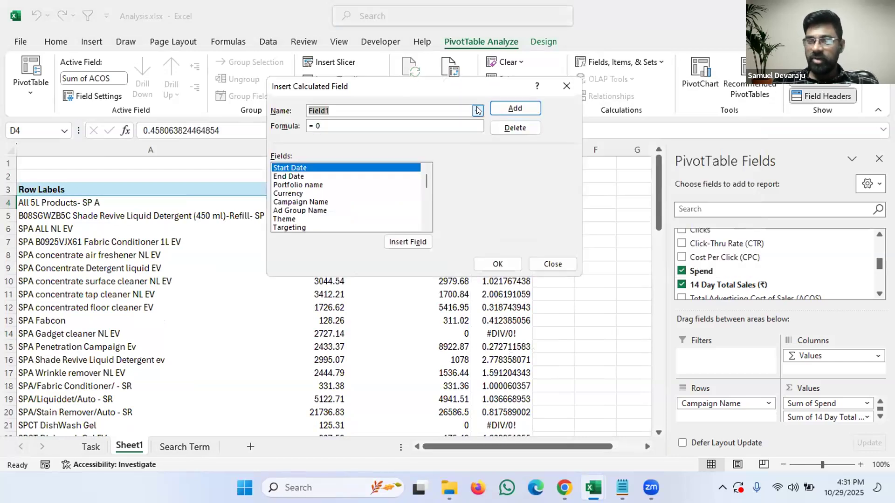
click(478, 110)
click(357, 122)
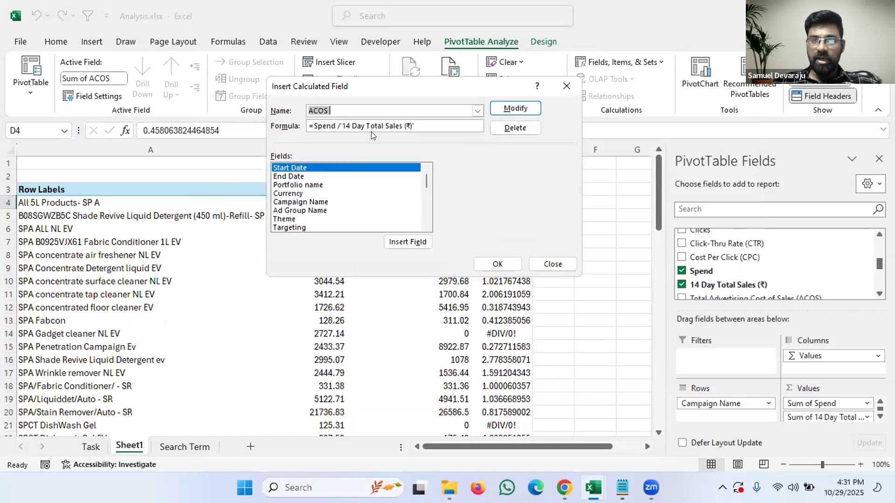
click(425, 124)
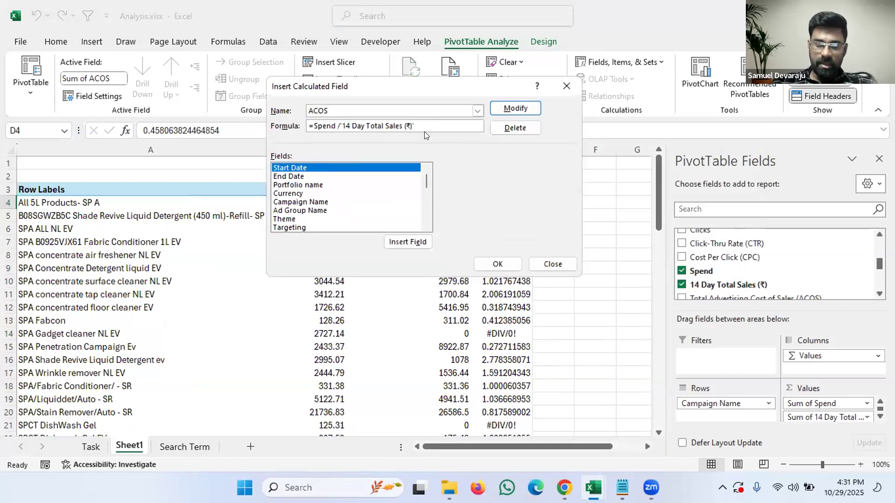
text(*100)
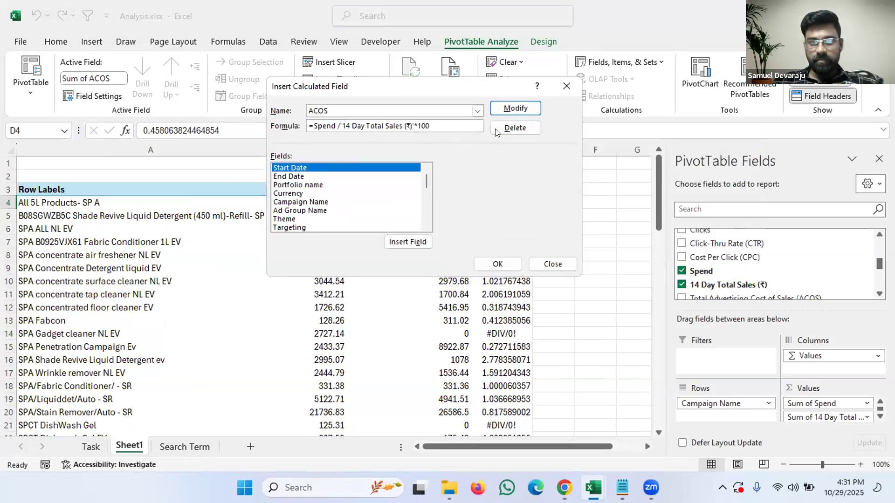
click(507, 109)
click(497, 263)
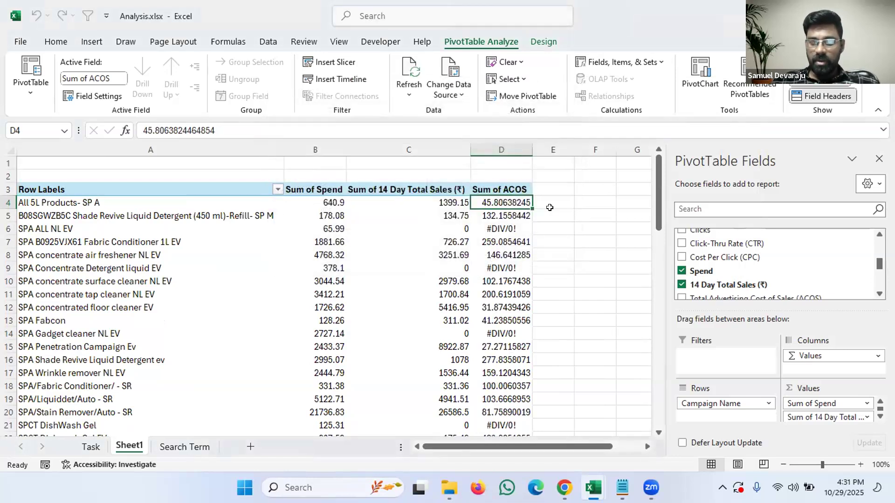
- Reduce all Sum of ACOS values, from D4 down to the Grand Total, to two decimal places
key(ctrl+shift+Down)
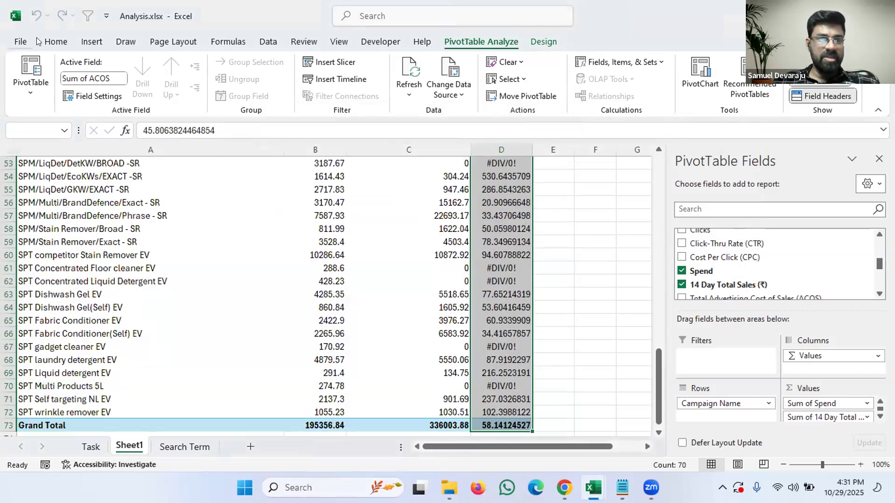
click(56, 42)
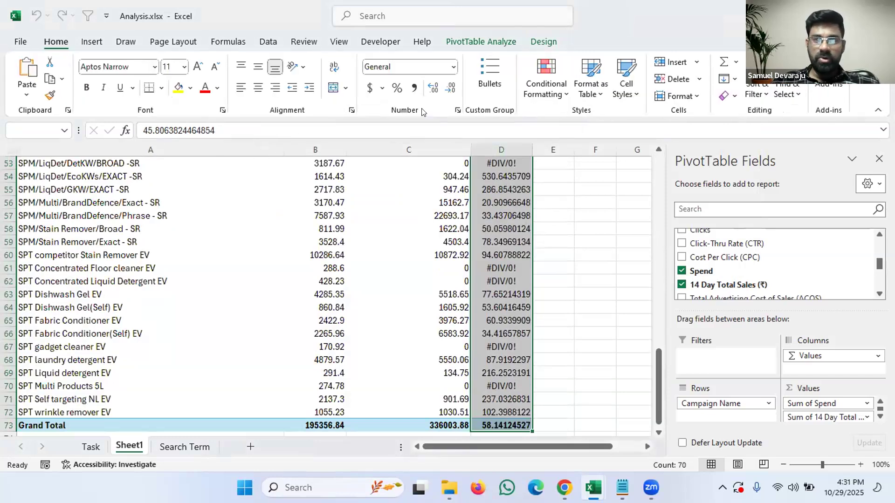
click(449, 89)
click(449, 88)
click(449, 89)
click(450, 89)
click(449, 89)
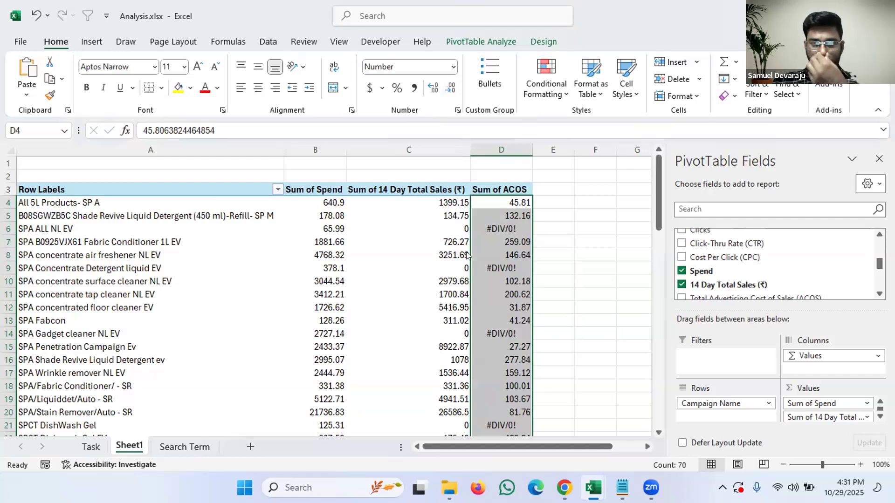
click(379, 454)
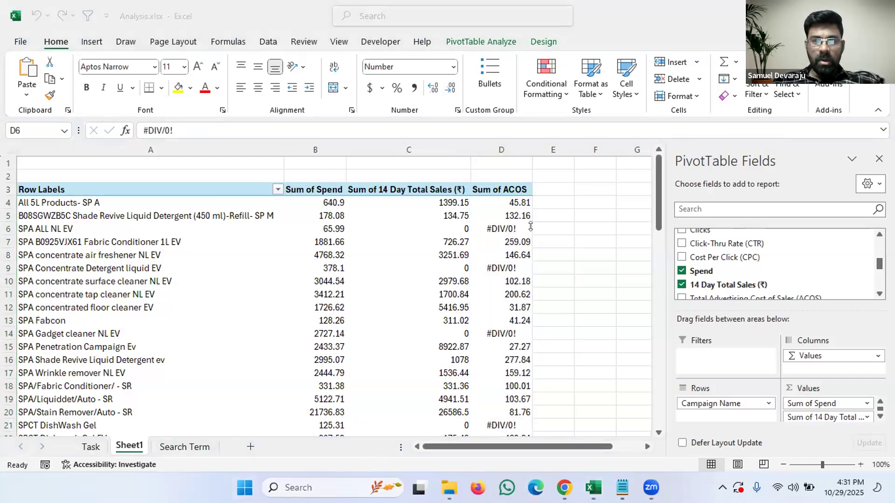
- Examine the #DIV/0! errors in the Sum of ACOS column down to the Grand Total, comparing them with the sales values
click(510, 230)
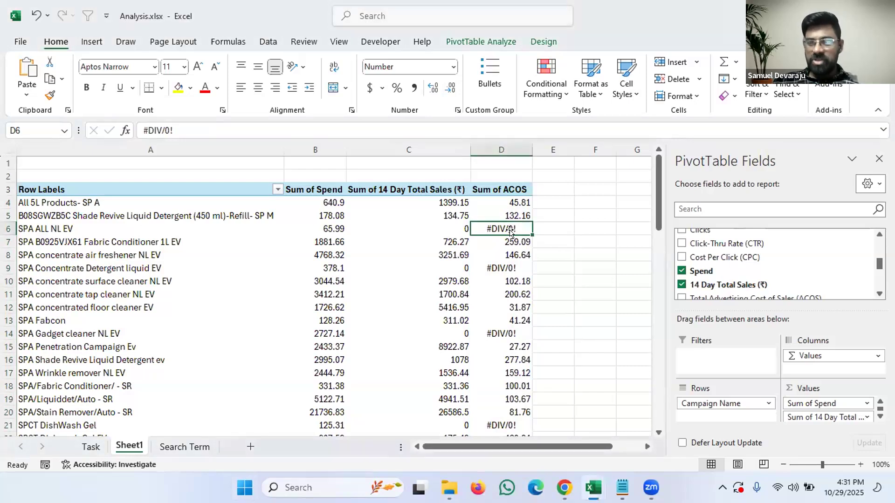
scroll(531, 243, down, 3)
scroll(533, 217, up, 3)
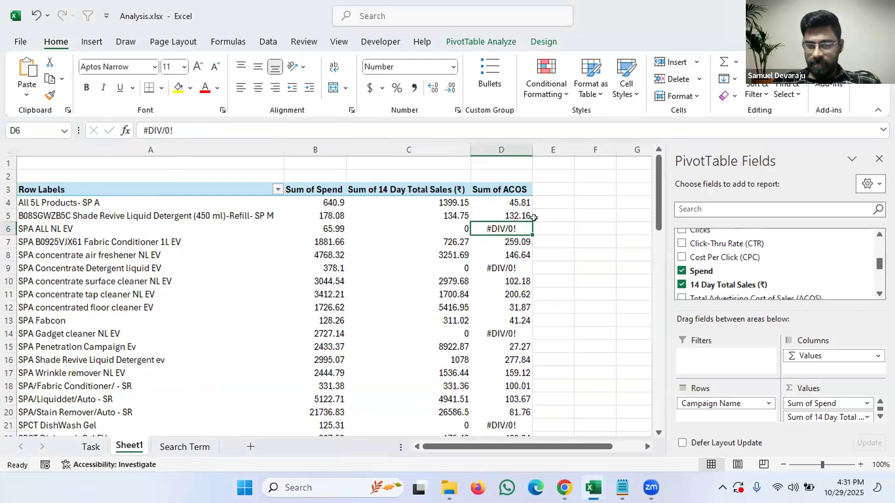
scroll(500, 286, down, 19)
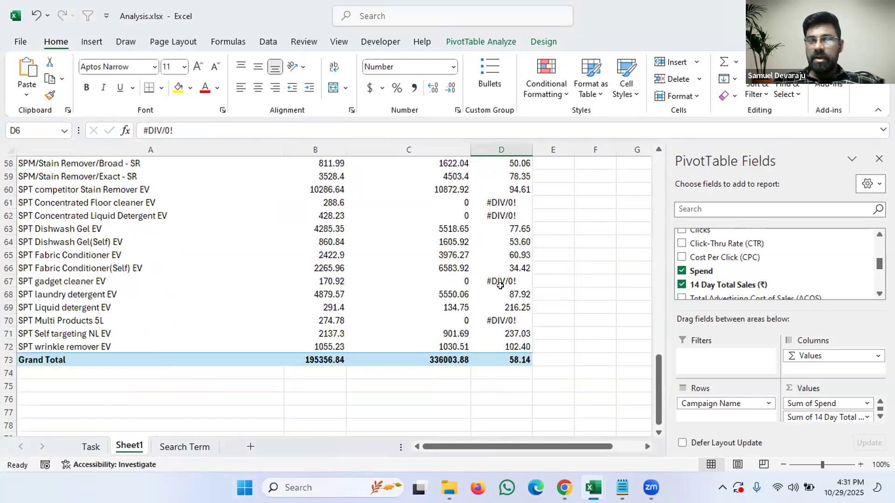
scroll(500, 286, up, 19)
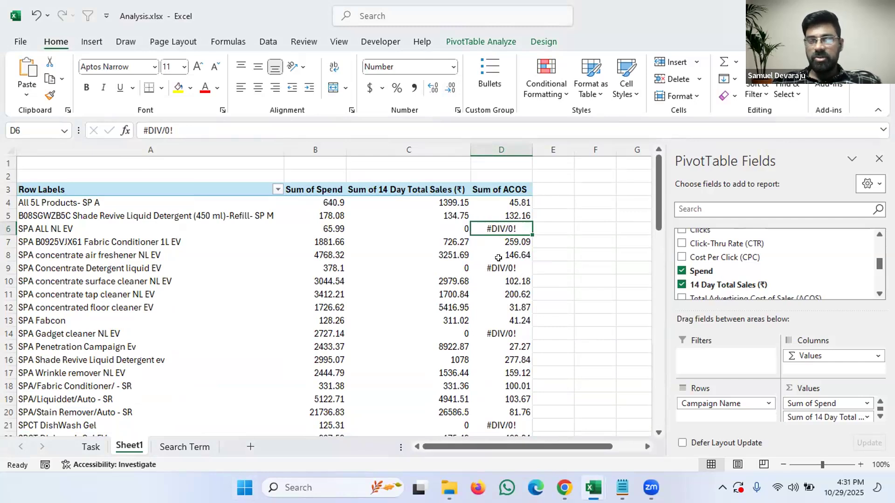
mouse_move(498, 258)
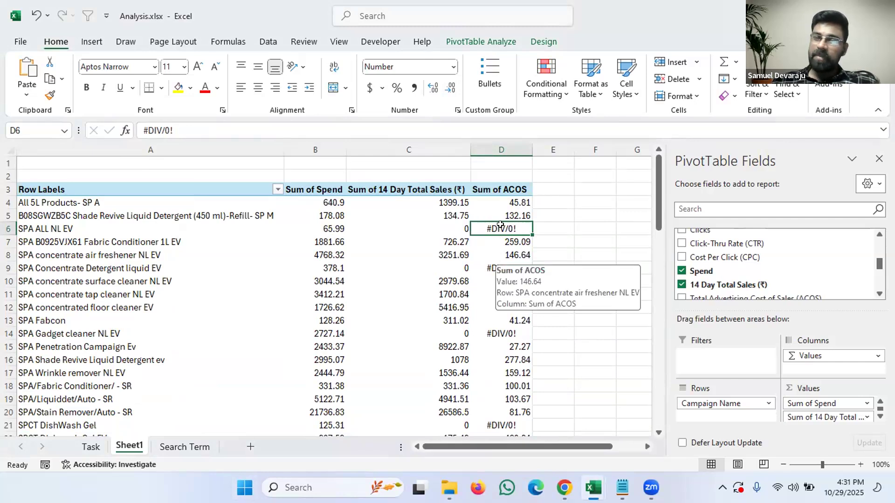
mouse_move(500, 225)
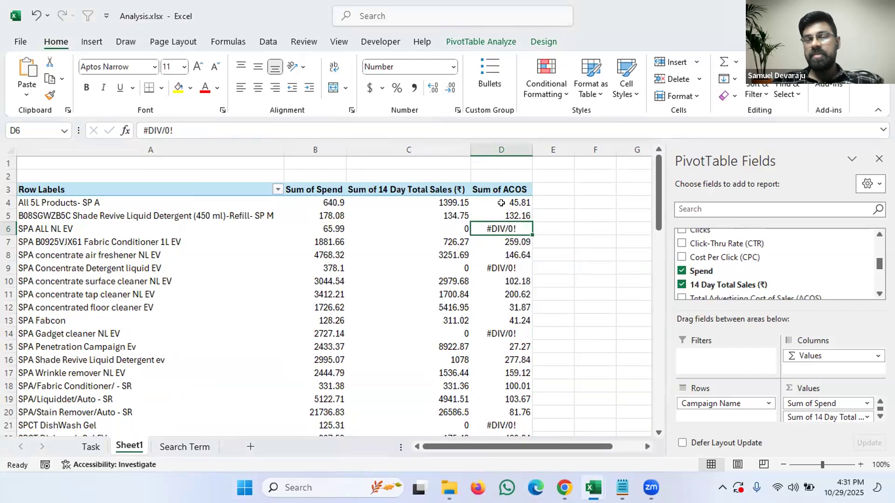
click(501, 202)
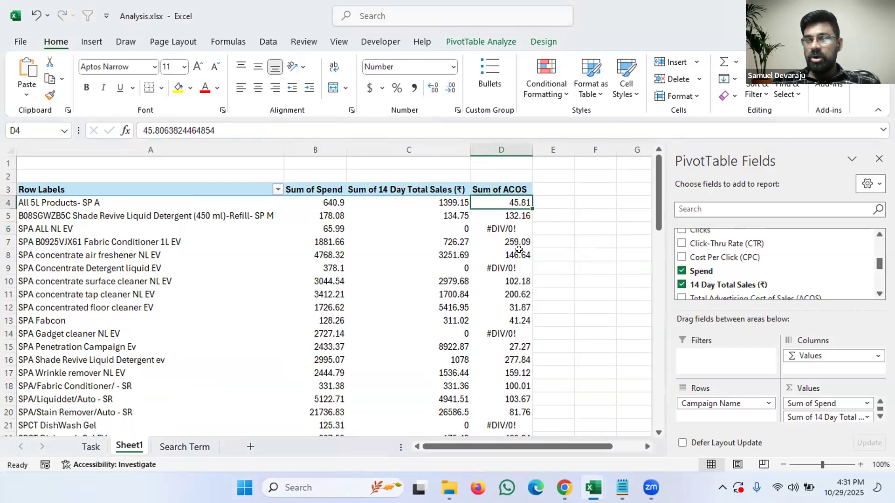
click(518, 228)
click(518, 263)
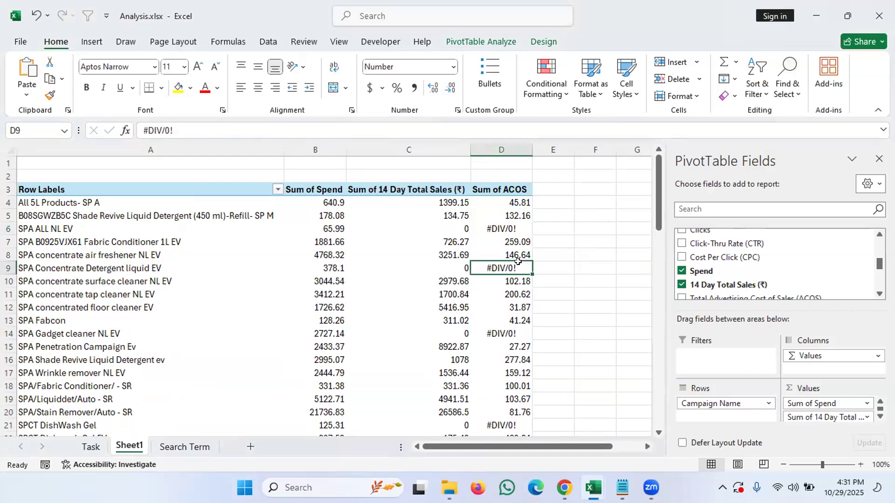
- Modify the ACOS calculated field by wrapping its formula in IFERROR with 0 as the fallback value, and apply the change
click(520, 202)
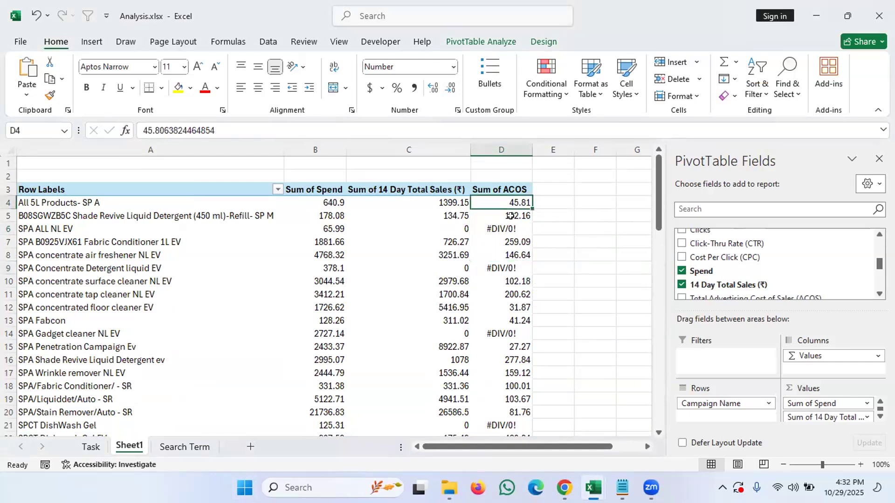
click(492, 42)
click(620, 63)
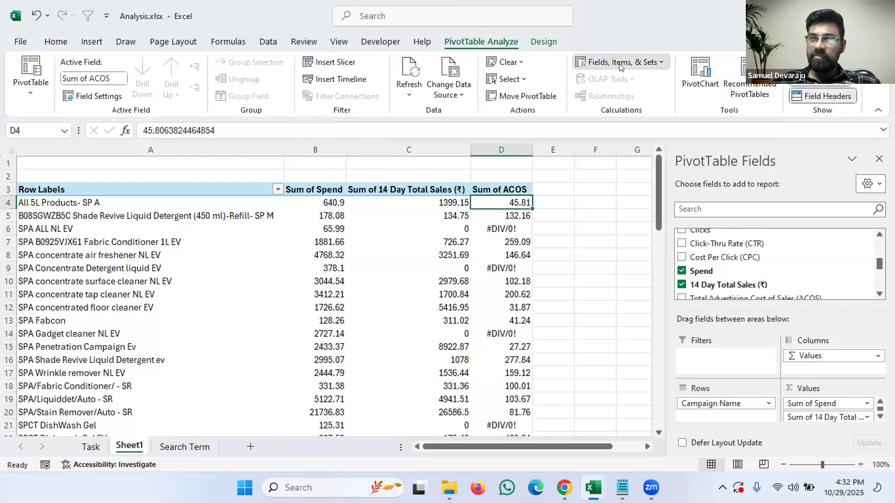
click(625, 81)
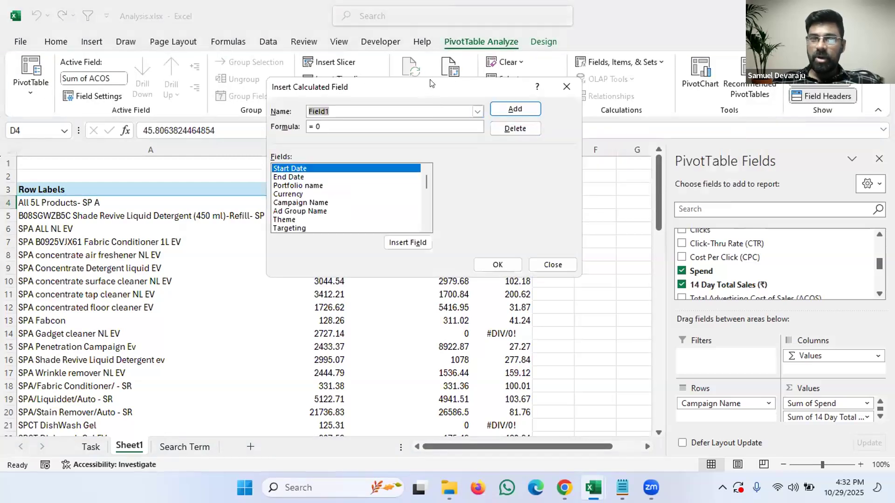
click(682, 74)
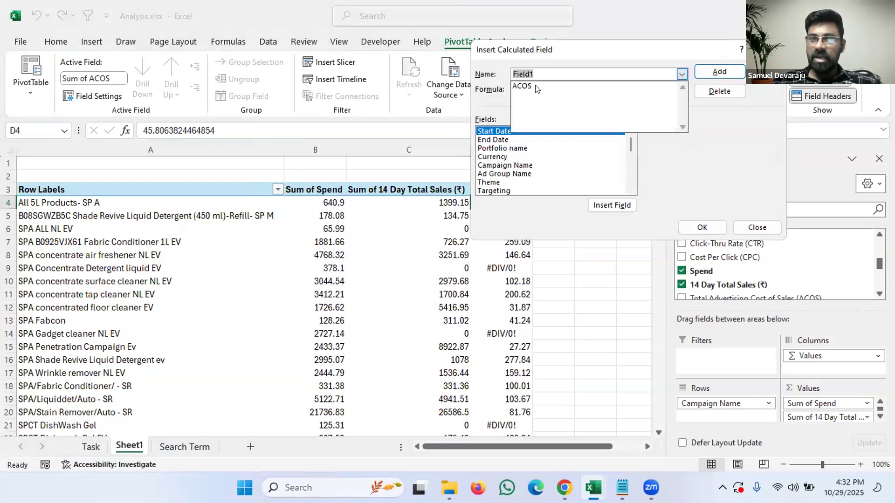
click(526, 86)
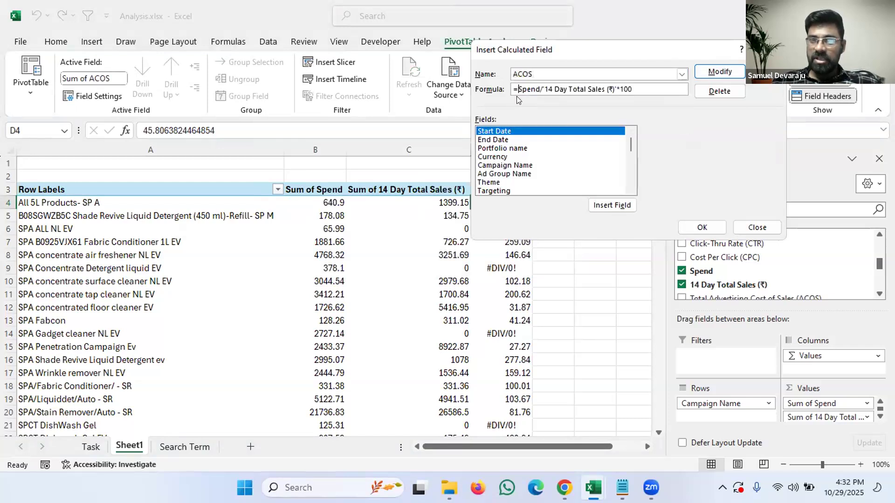
text(iferror()
click(661, 92)
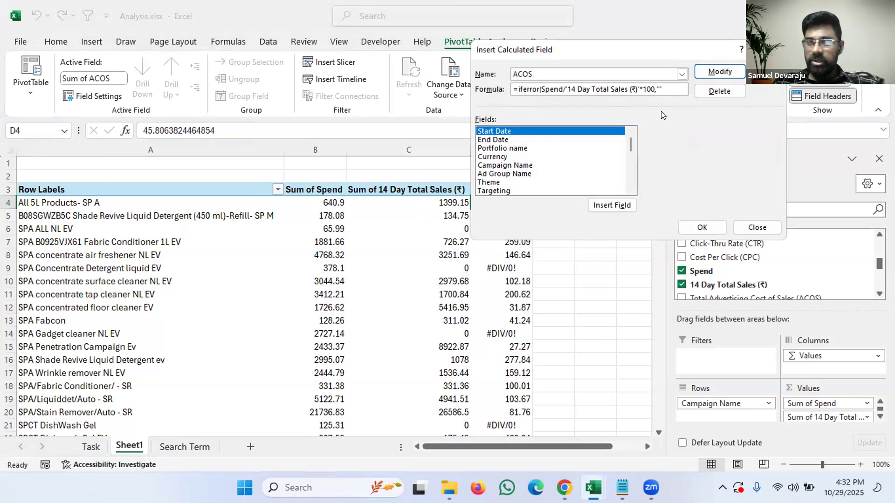
text(0)
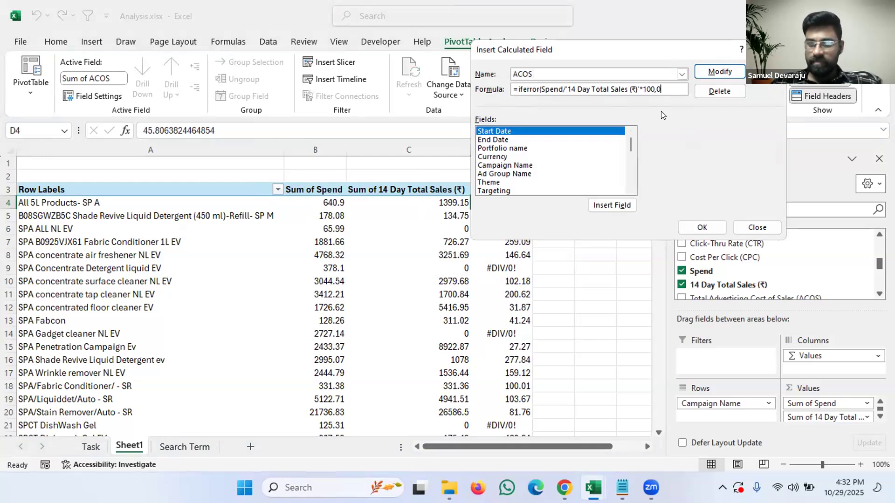
text())
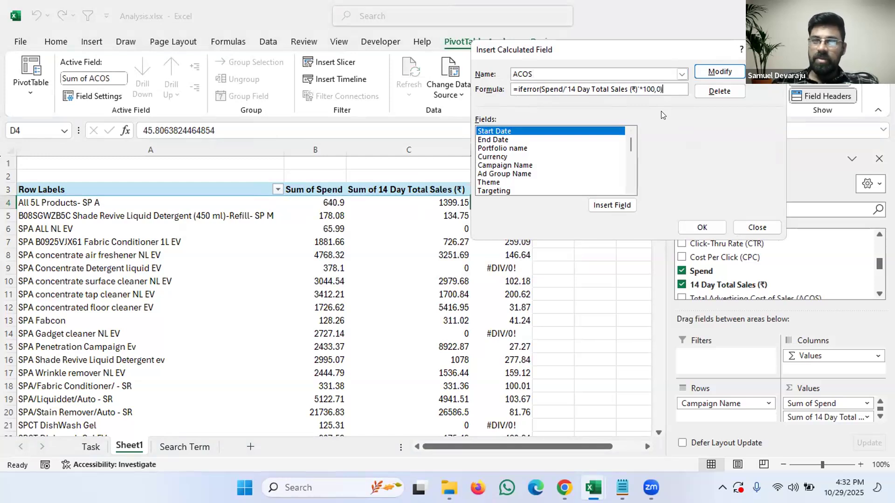
click(719, 74)
click(702, 228)
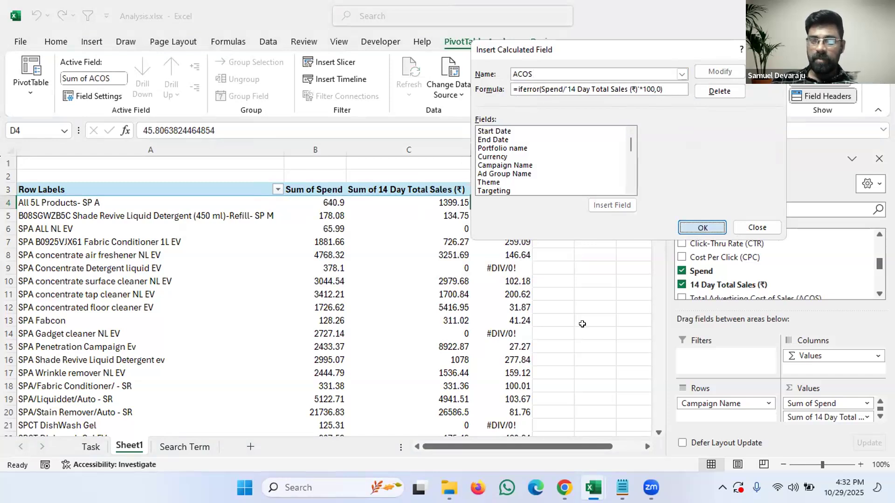
- Check the Sum of ACOS values of the zero-sales campaigns throughout the pivot table
click(508, 229)
click(511, 269)
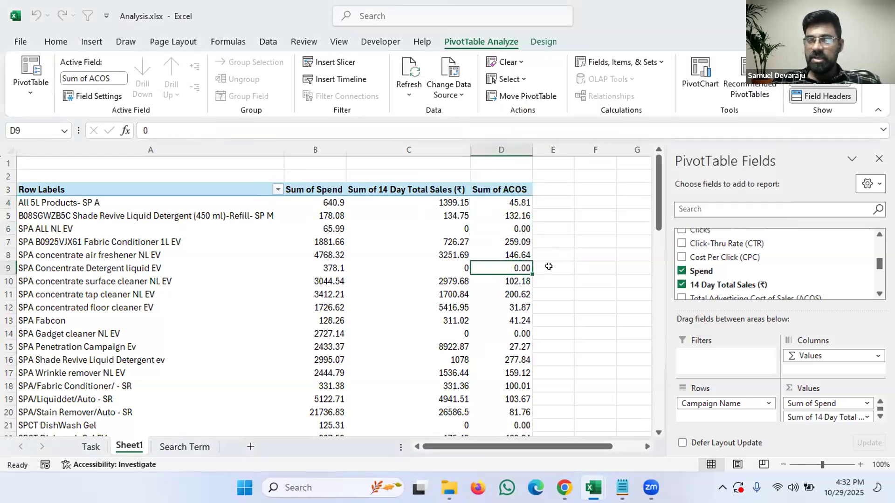
scroll(550, 265, down, 1)
key(Down)
key(Down)
key(Down)
key(Down)
key(Down)
scroll(512, 313, down, 20)
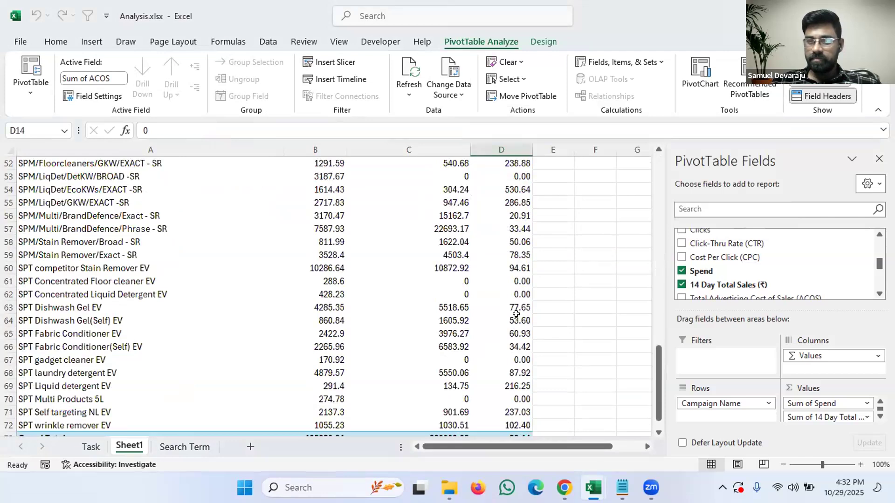
scroll(515, 307, up, 8)
scroll(517, 287, up, 15)
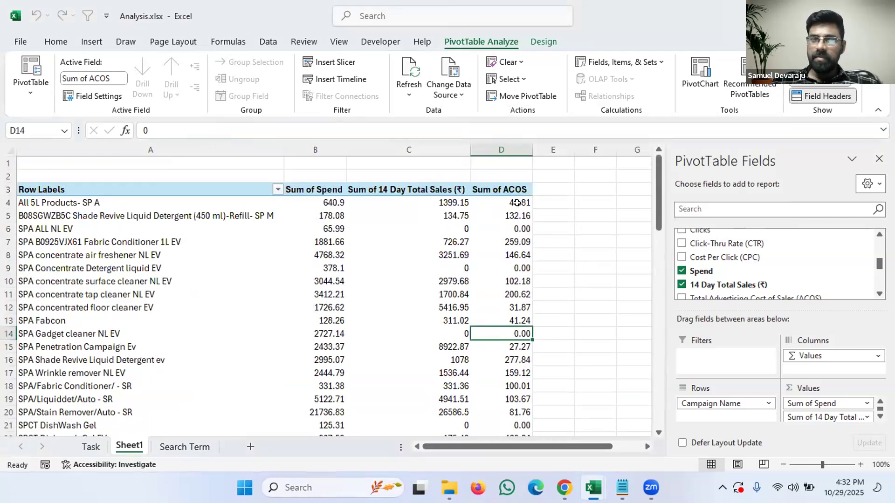
- Review the ACOS calculated field's IFERROR formula, including its *100 part, and close the dialog without changing it
click(517, 203)
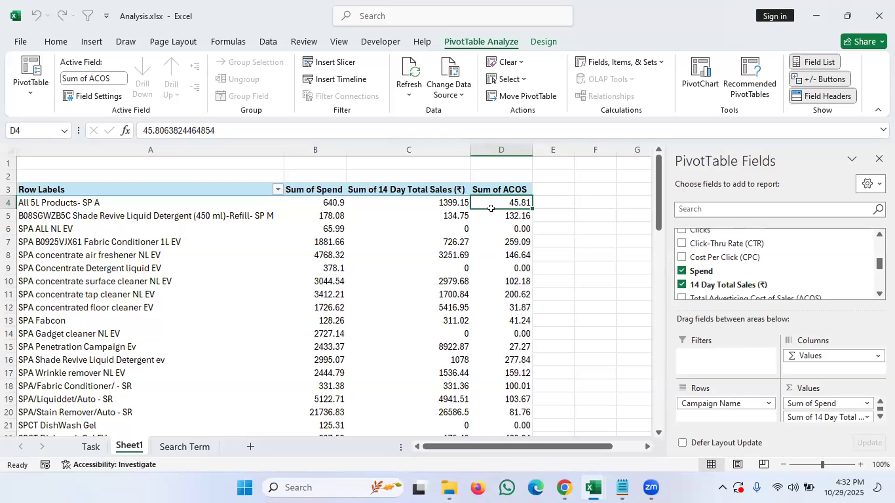
click(650, 62)
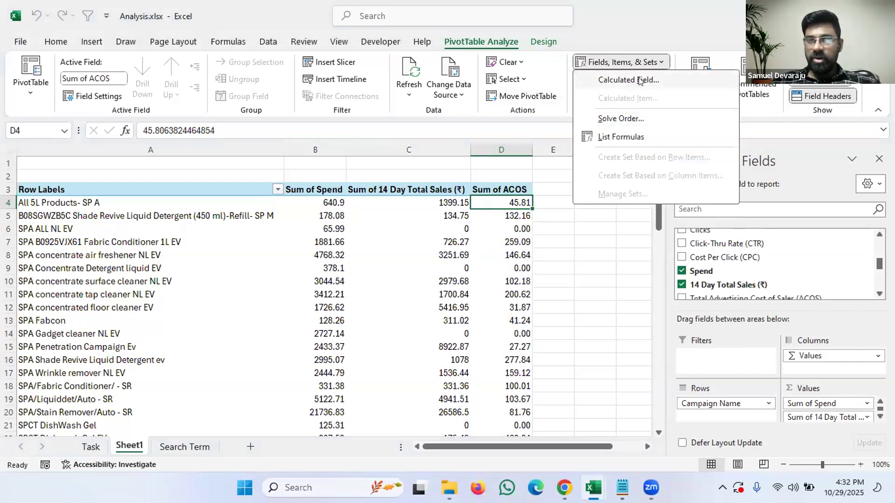
click(676, 80)
click(682, 73)
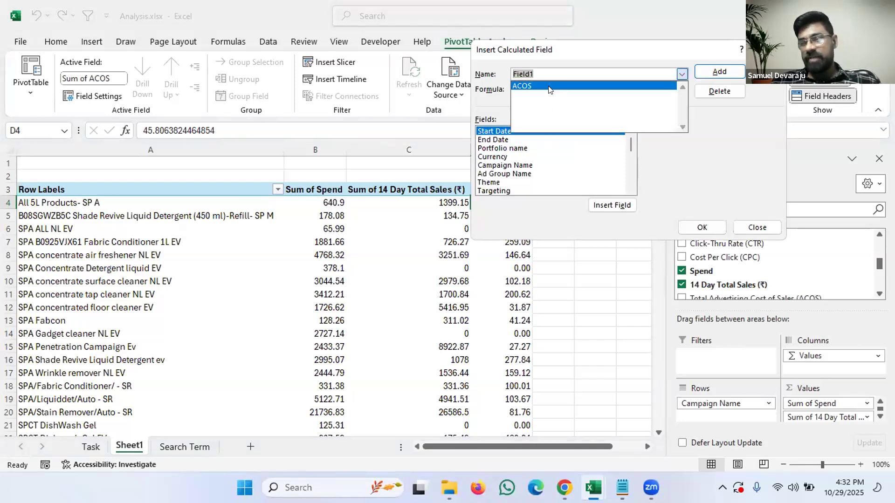
click(493, 74)
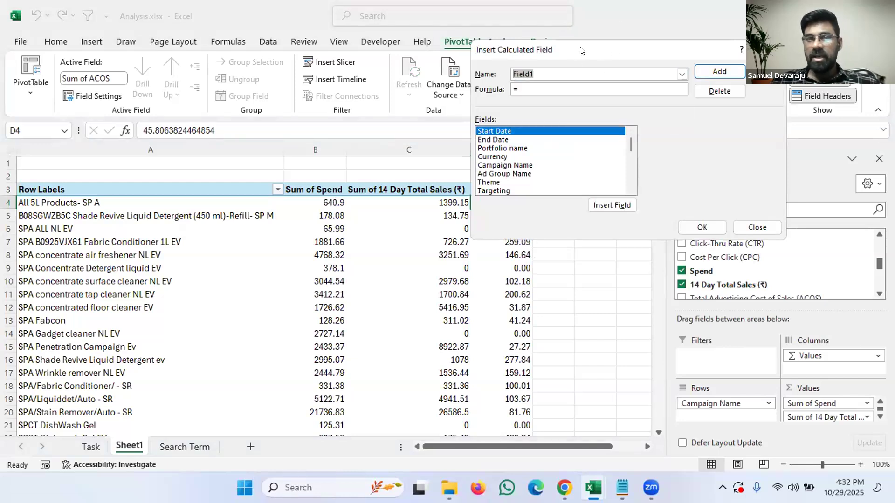
drag(572, 55, 537, 74)
click(647, 93)
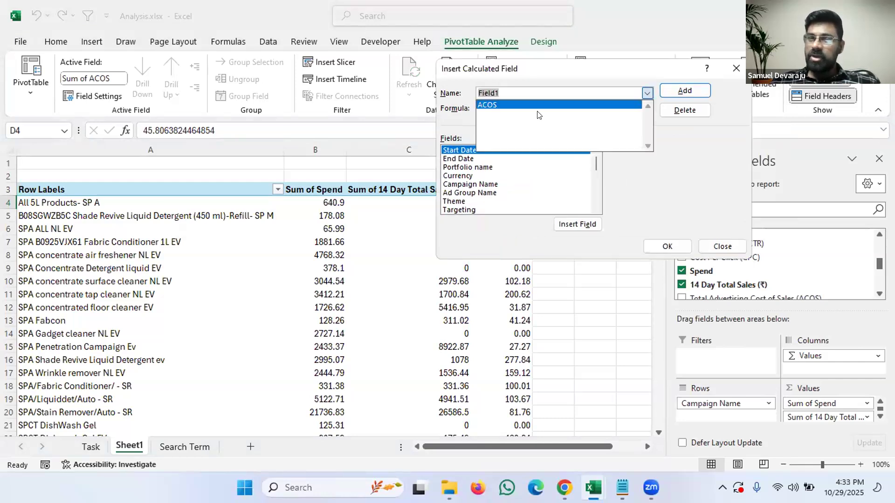
click(508, 103)
key(Tab)
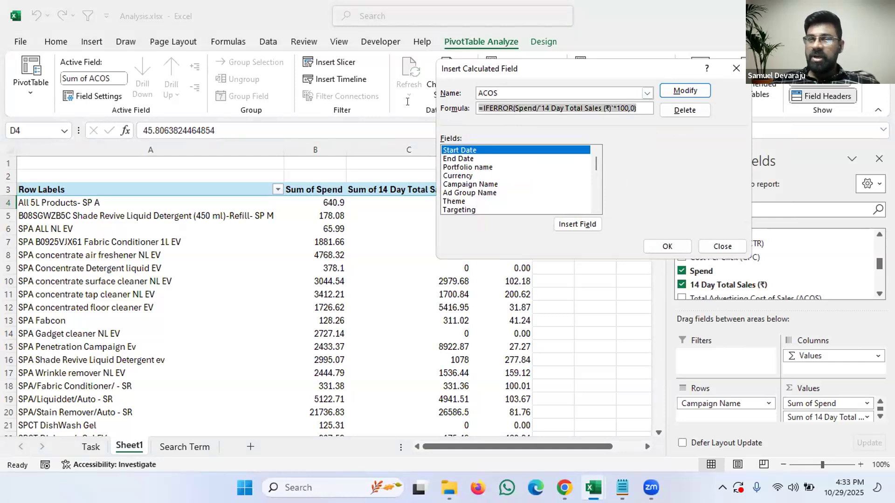
click(531, 106)
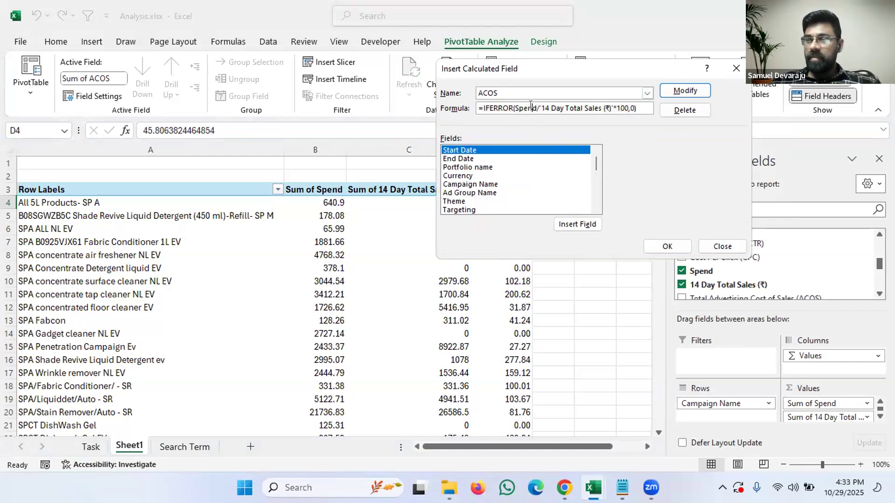
double_click(623, 108)
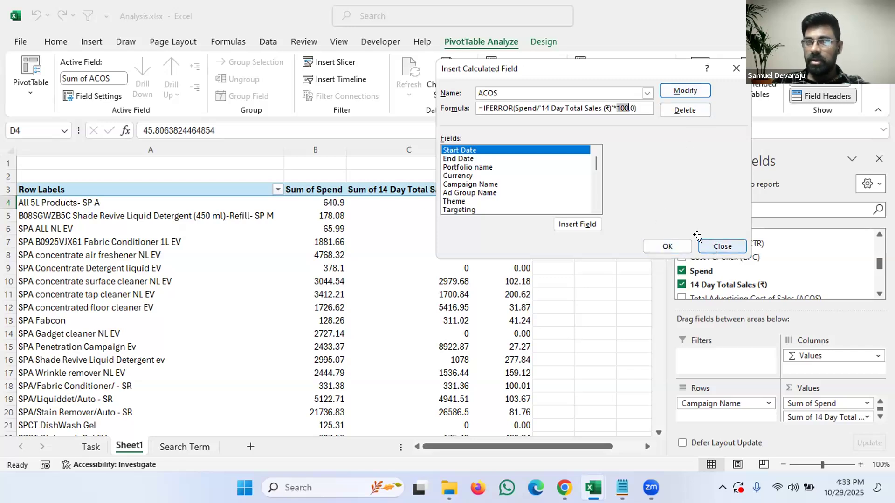
click(714, 250)
scroll(287, 187, down, 1)
scroll(286, 177, up, 1)
click(287, 160)
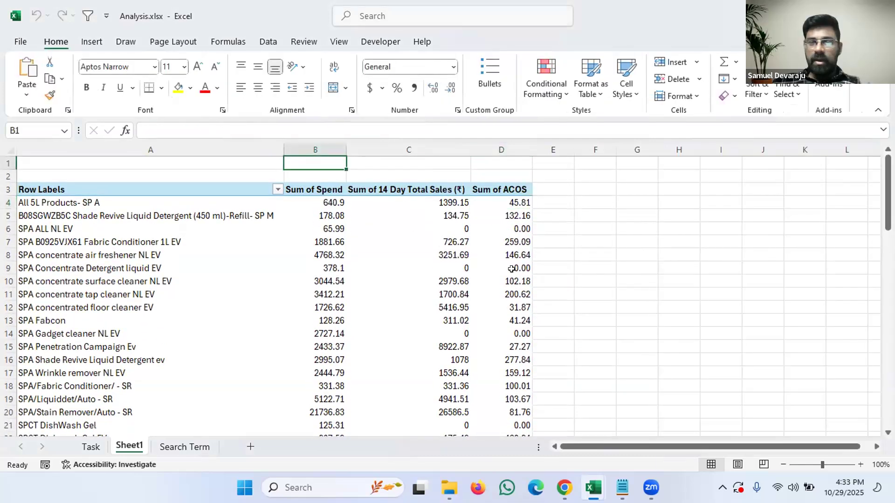
click(506, 216)
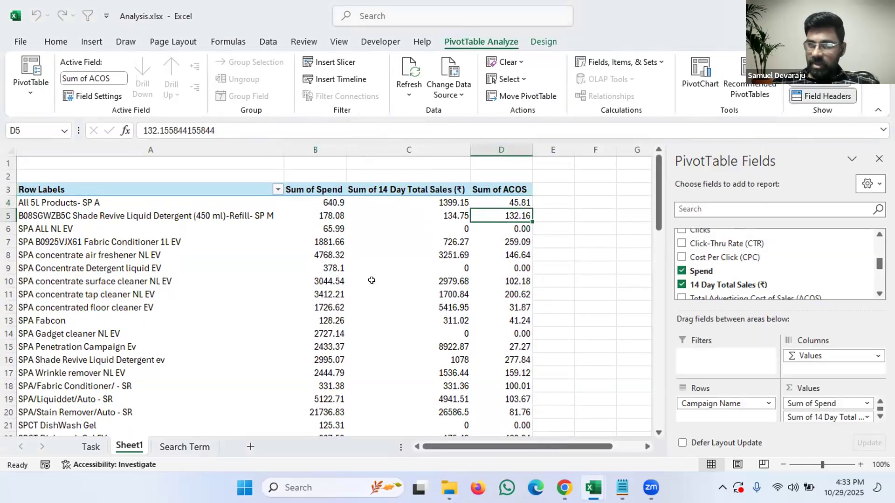
- Read the custom grouping requirement of question 4 on the Task sheet, and look through the campaigns in Sheet1's pivot table
click(90, 448)
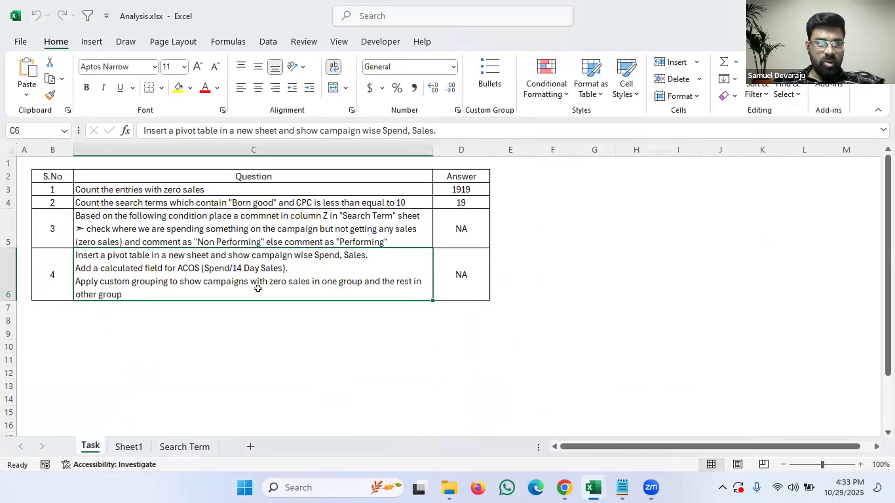
click(142, 446)
scroll(318, 286, down, 20)
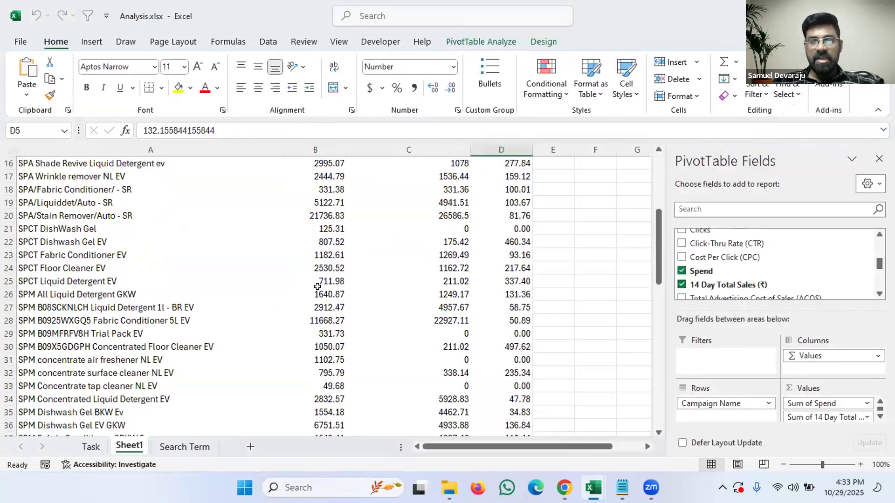
scroll(318, 285, up, 20)
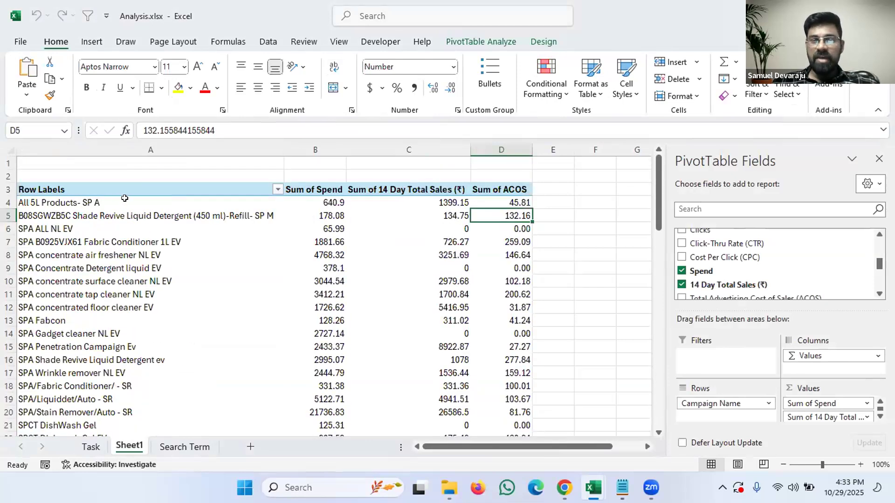
- Sort the pivot table's campaigns by Sum of 14 Day Total Sales from smallest to largest
click(429, 229)
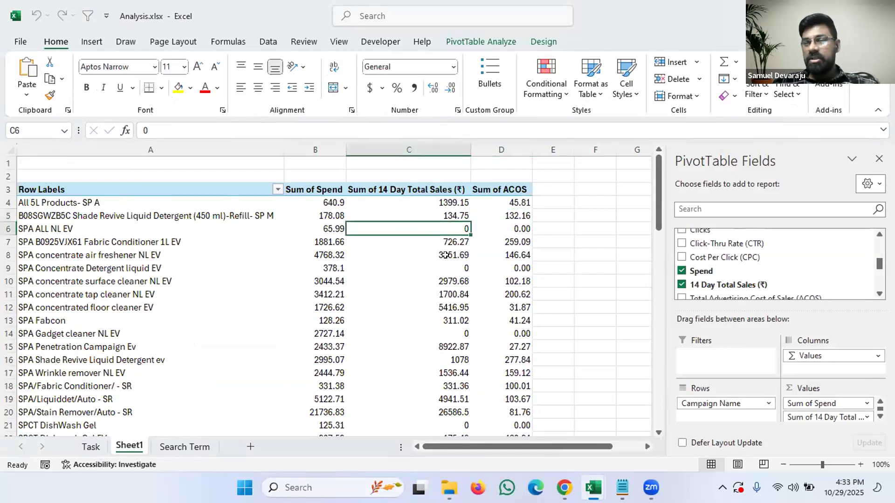
right_click(445, 205)
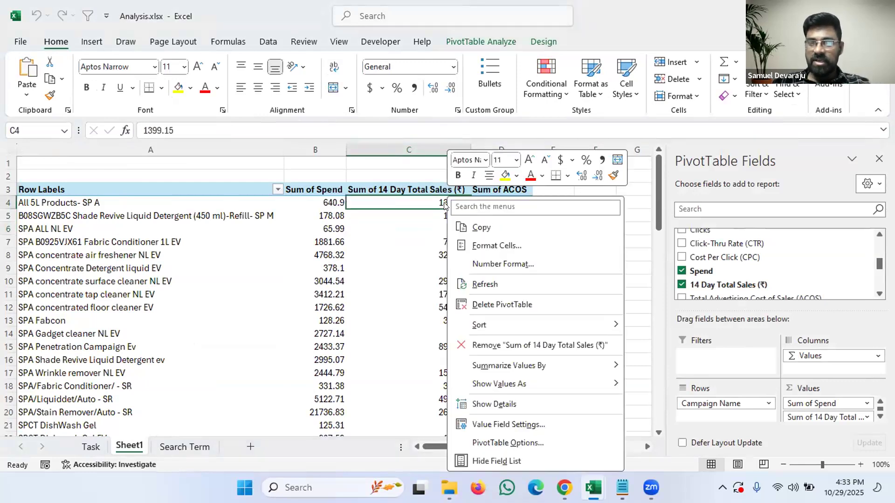
click(385, 235)
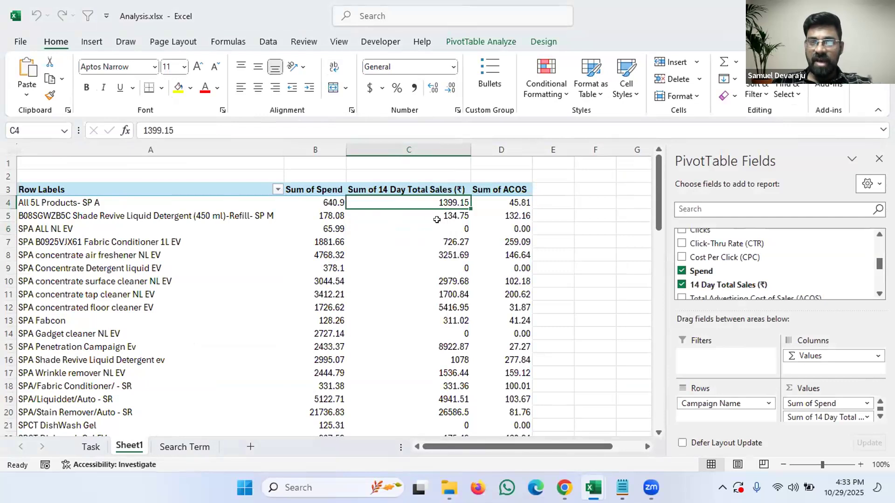
right_click(429, 204)
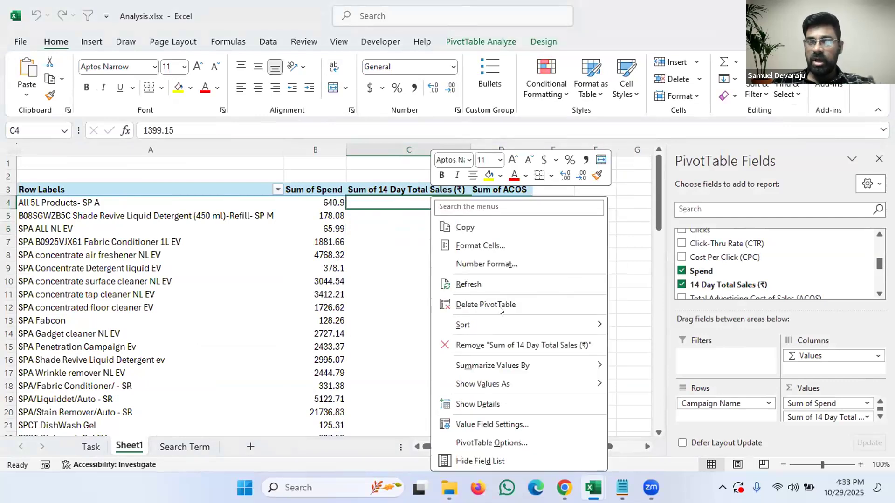
mouse_move(497, 324)
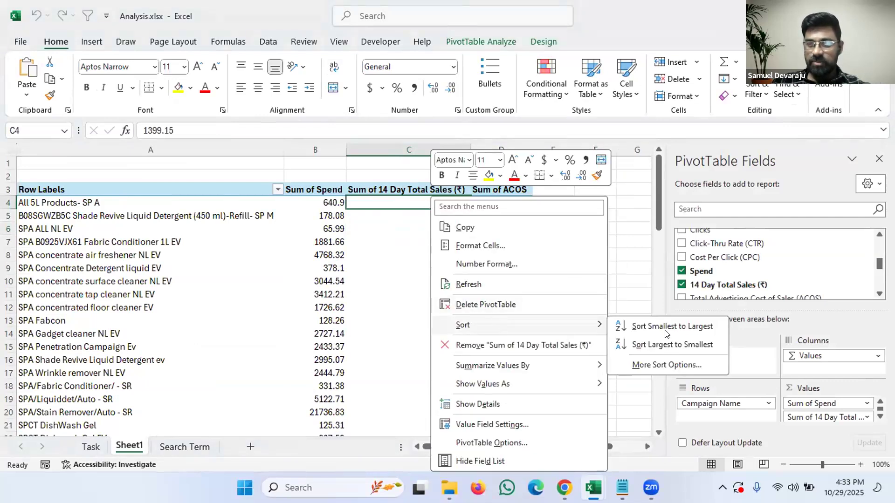
click(661, 325)
- Examine the Sum of Spend of the zero-sales campaigns in rows 4 to 19 against the pivot table's grand total spend
drag(451, 203, 445, 393)
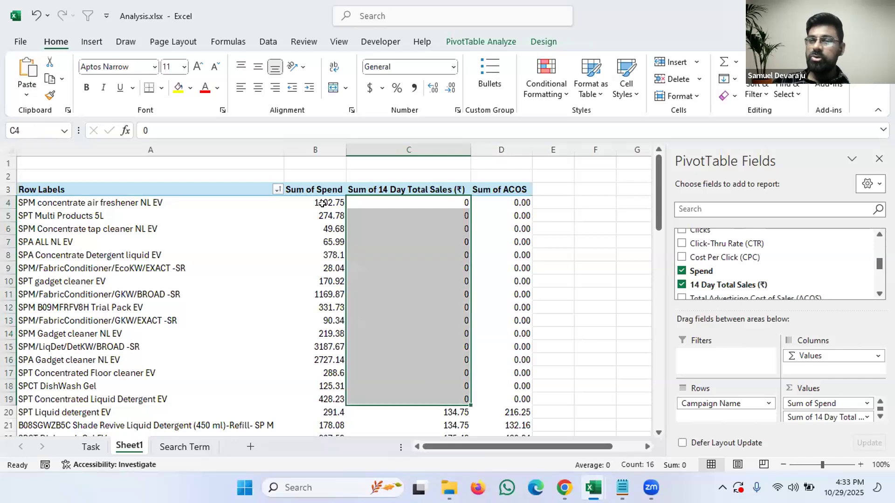
mouse_move(322, 204)
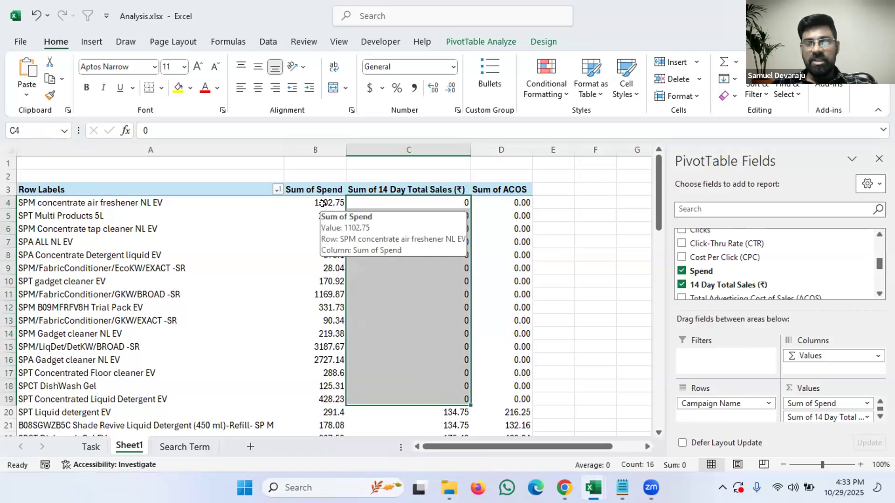
drag(331, 200, 328, 397)
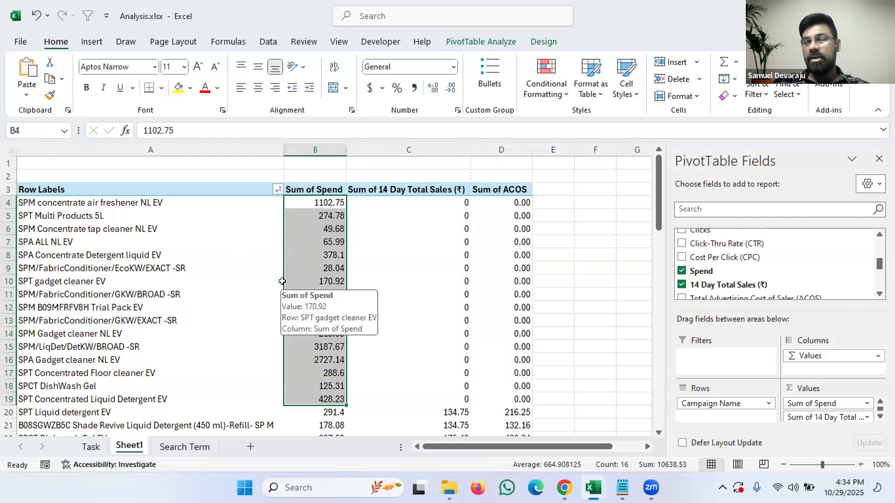
scroll(352, 258, down, 2)
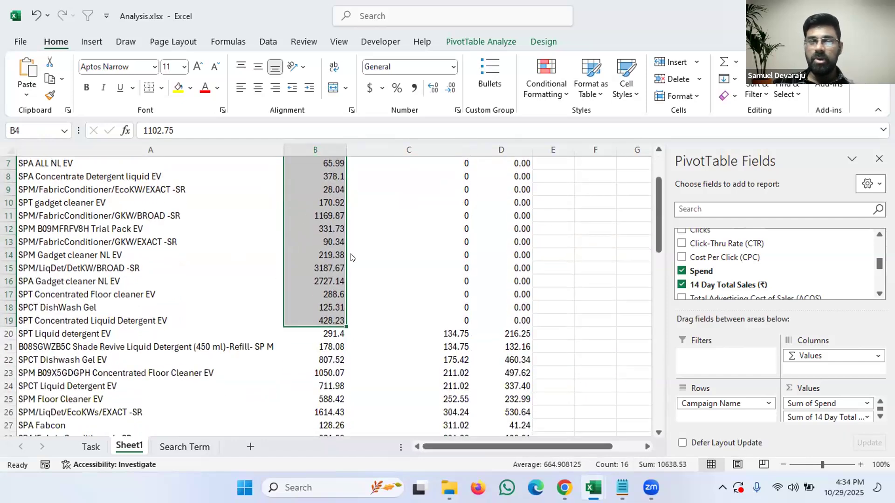
scroll(352, 258, up, 1)
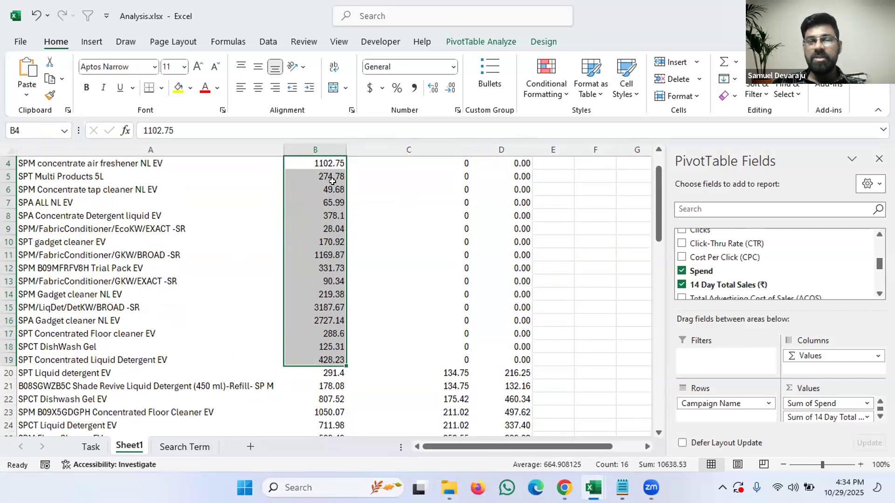
scroll(391, 306, down, 19)
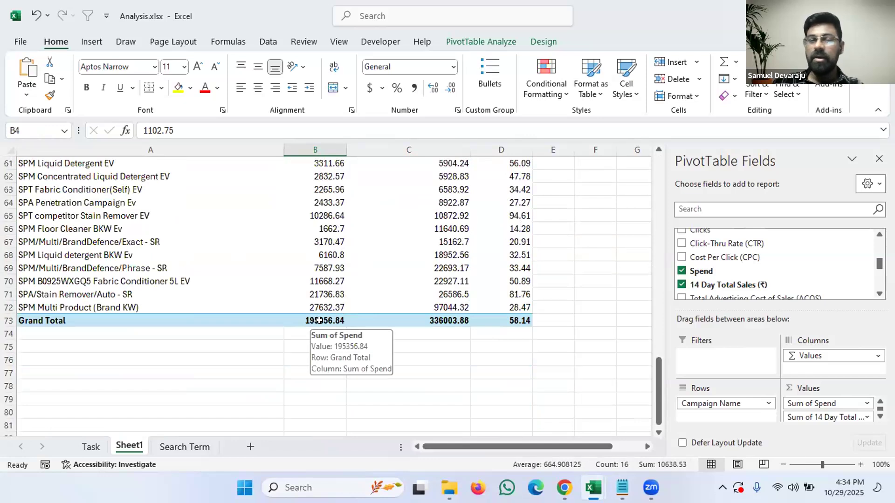
scroll(312, 321, up, 16)
scroll(320, 248, up, 4)
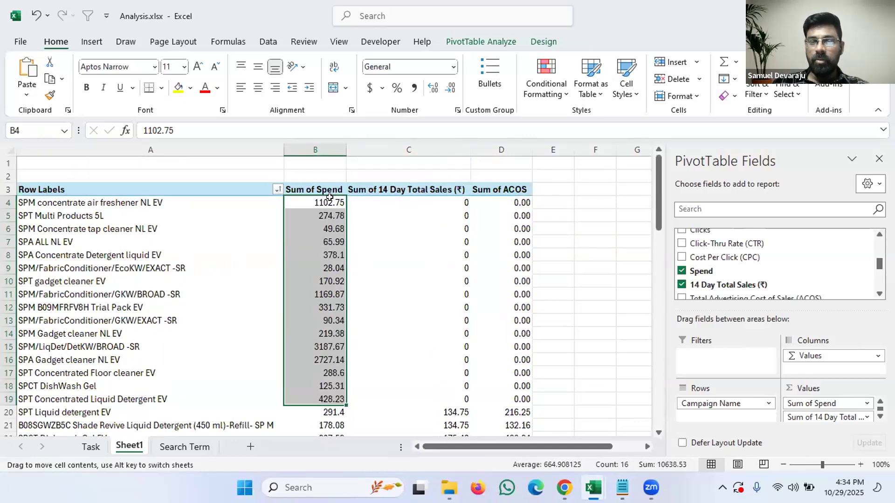
- Show Sum of Spend as % of Column Total and check the combined share of the zero-sales campaigns in rows 4 to 19
click(323, 205)
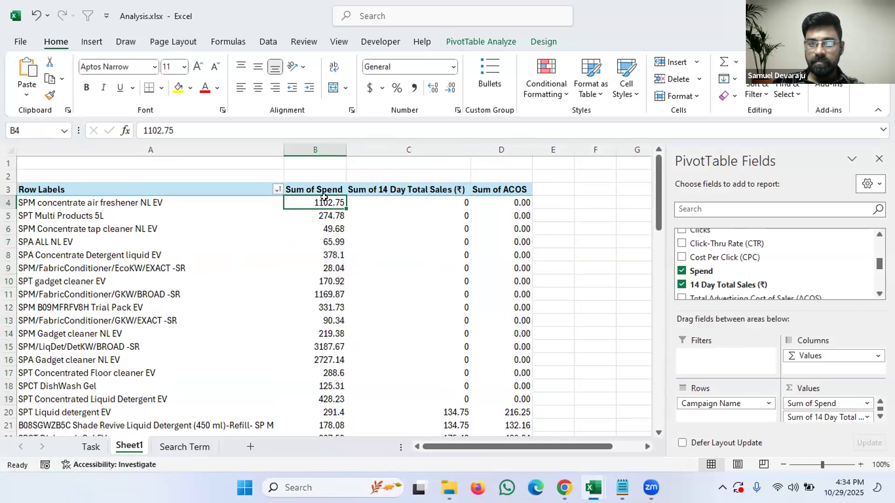
right_click(326, 204)
mouse_move(404, 384)
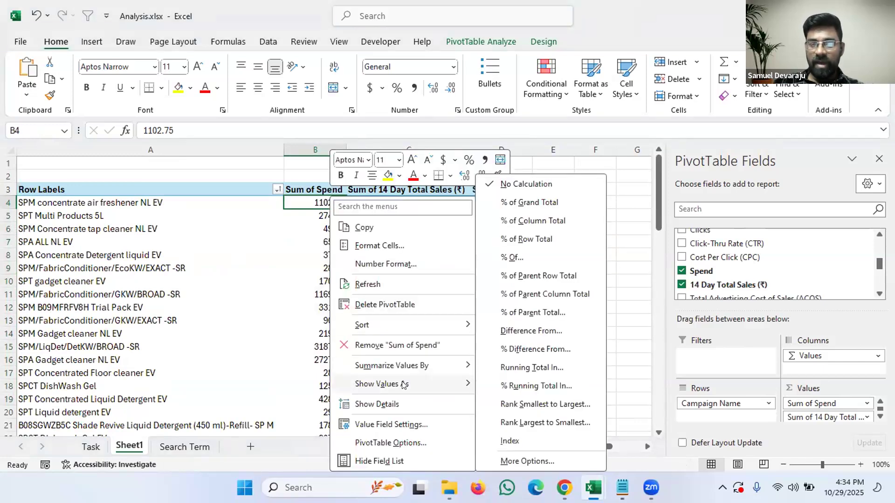
click(521, 220)
drag(329, 201, 330, 395)
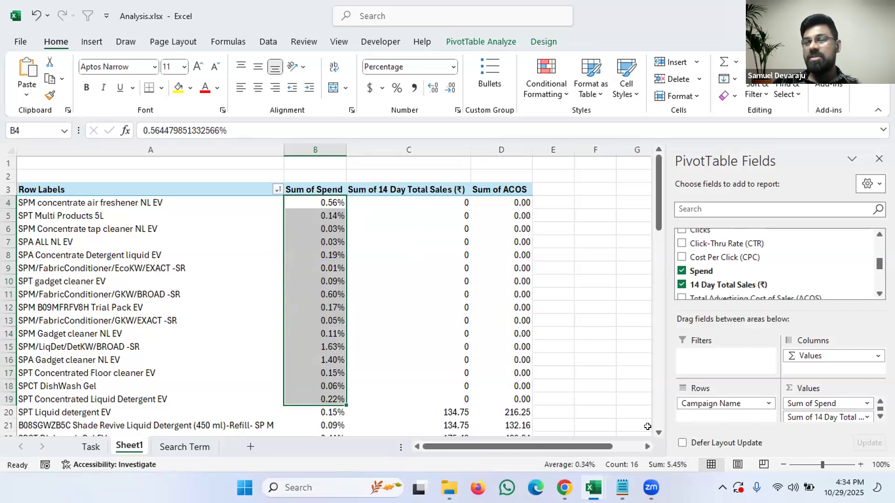
- Set the Sum of Spend values back to No Calculation
right_click(326, 197)
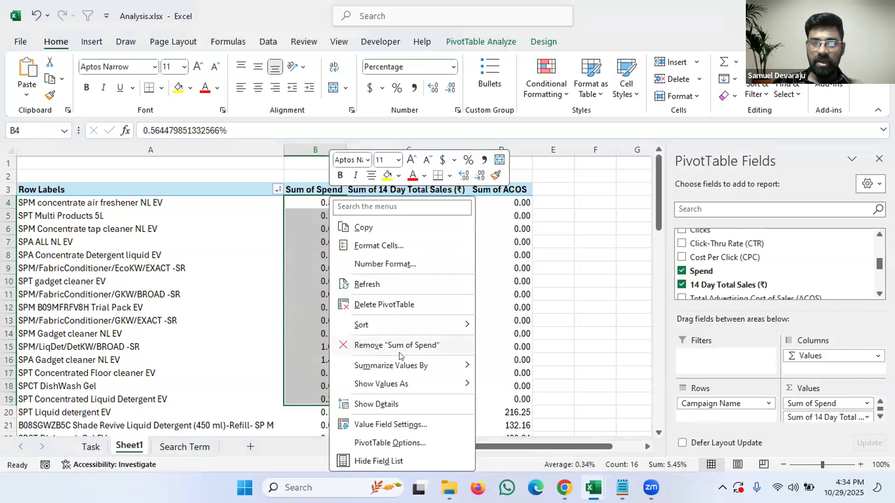
mouse_move(383, 384)
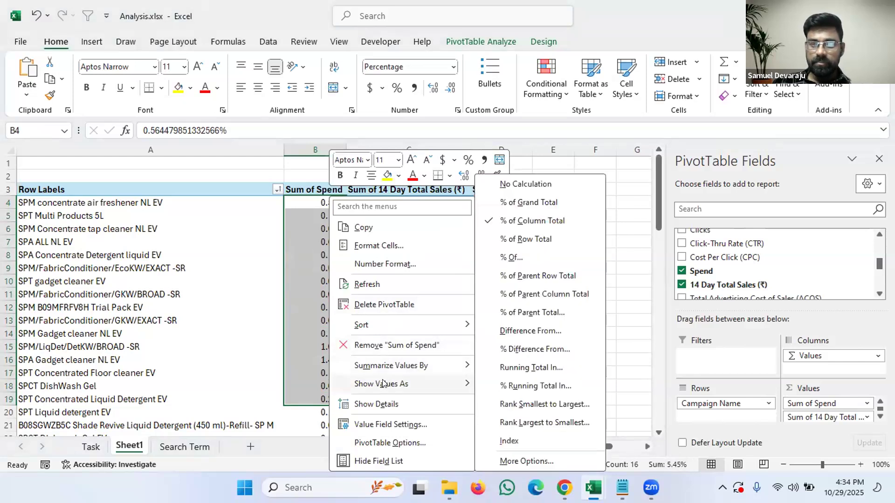
click(529, 185)
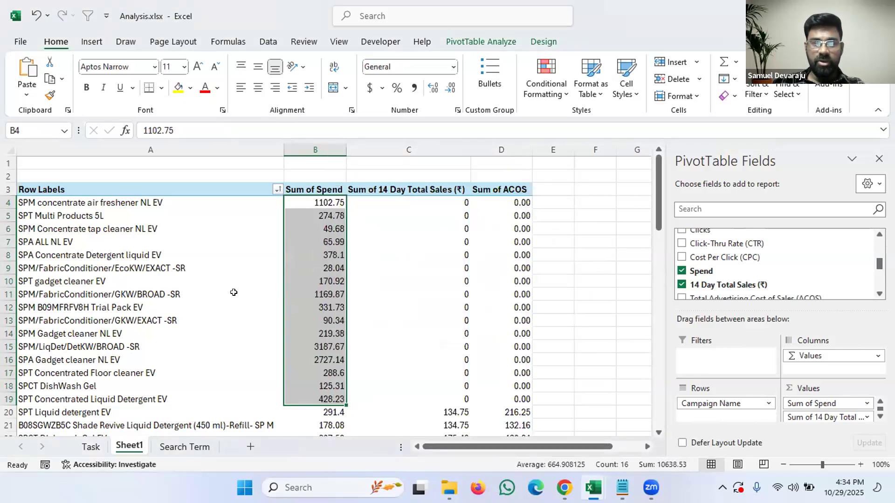
key(Down)
- Group the zero-sales campaigns in rows 4 to 19 of the pivot table
drag(89, 204, 99, 393)
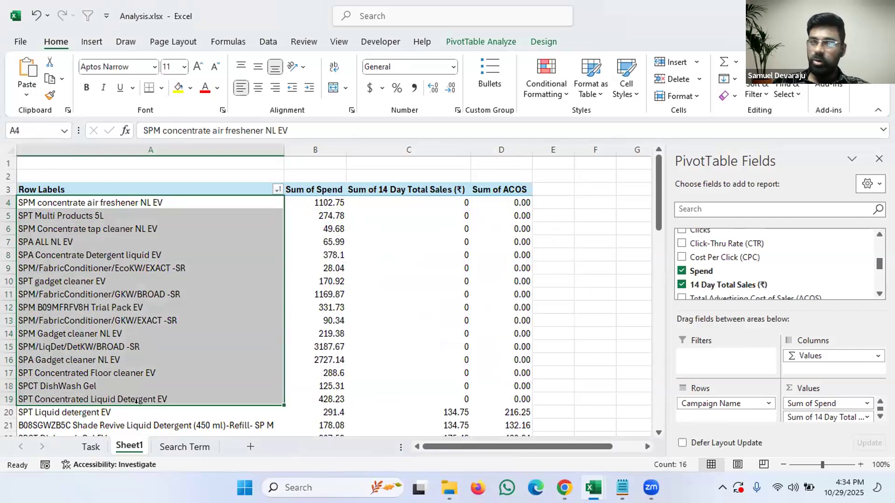
right_click(129, 202)
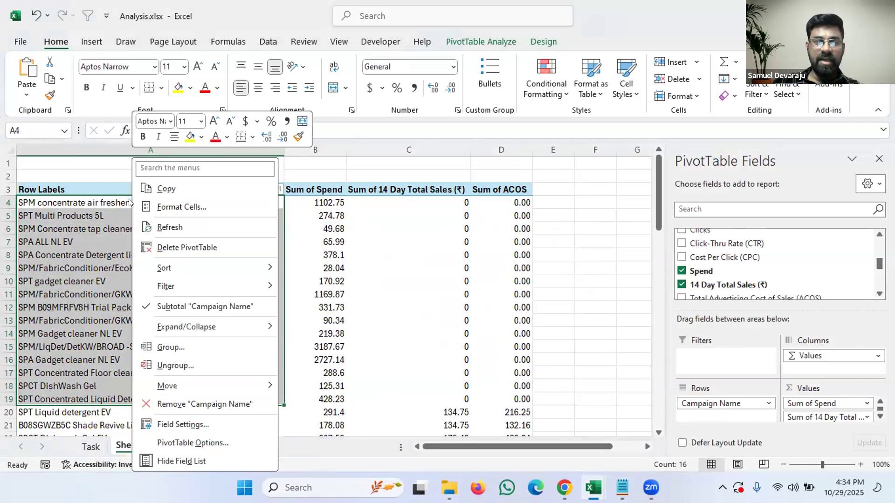
click(182, 348)
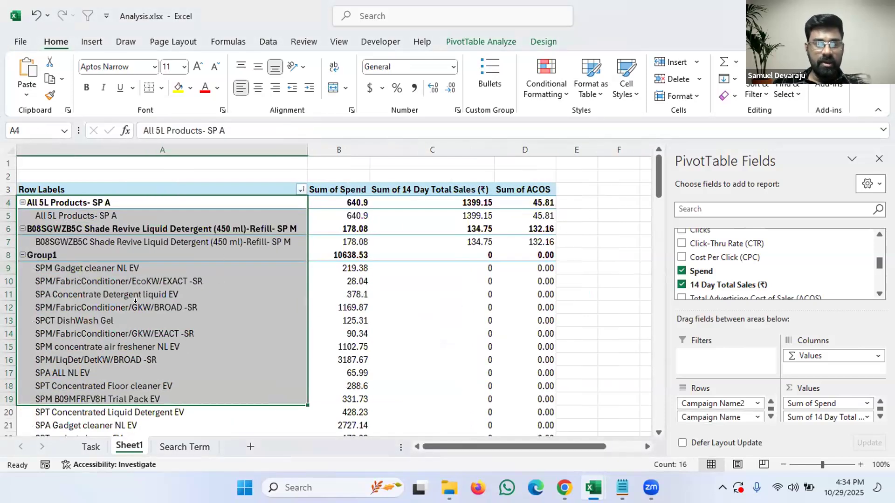
click(58, 262)
click(56, 256)
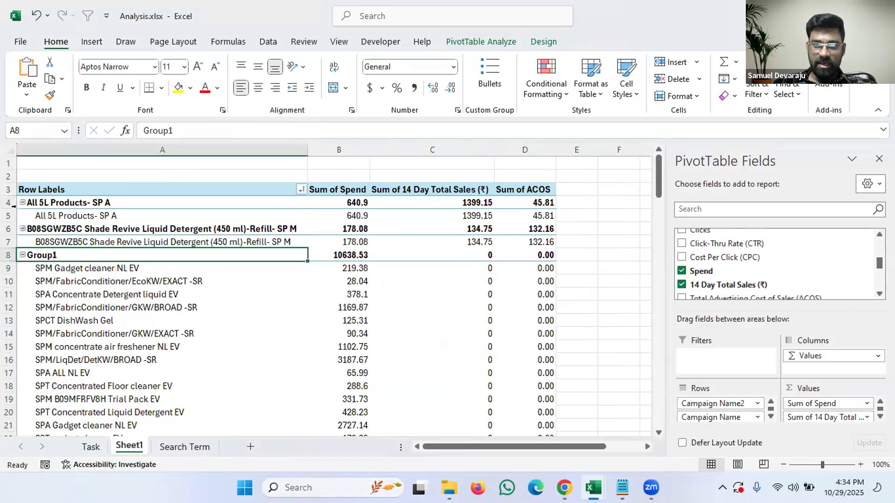
- Collapse the entire Campaign Name2 field, and expand only the new group of zero-sales campaigns
right_click(40, 203)
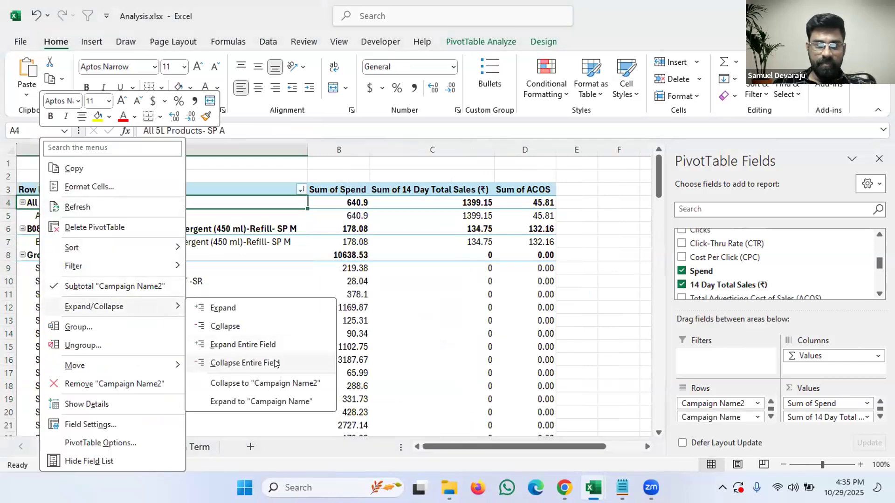
click(244, 363)
click(22, 224)
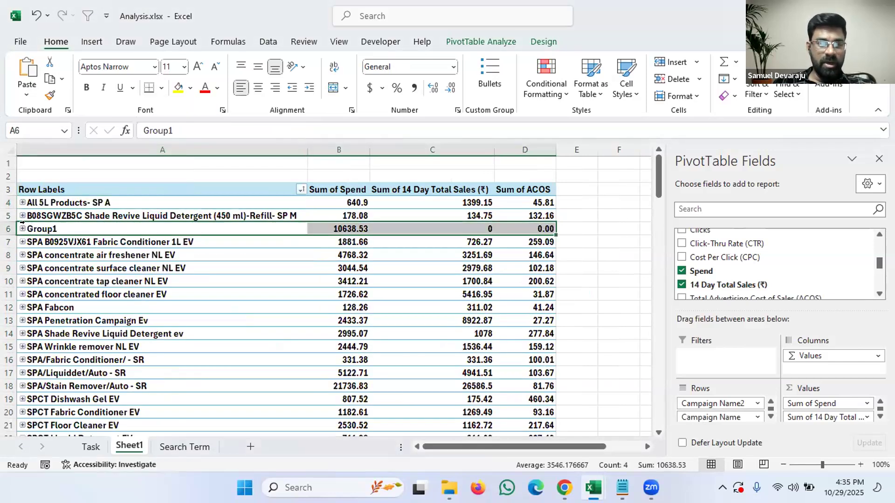
click(22, 228)
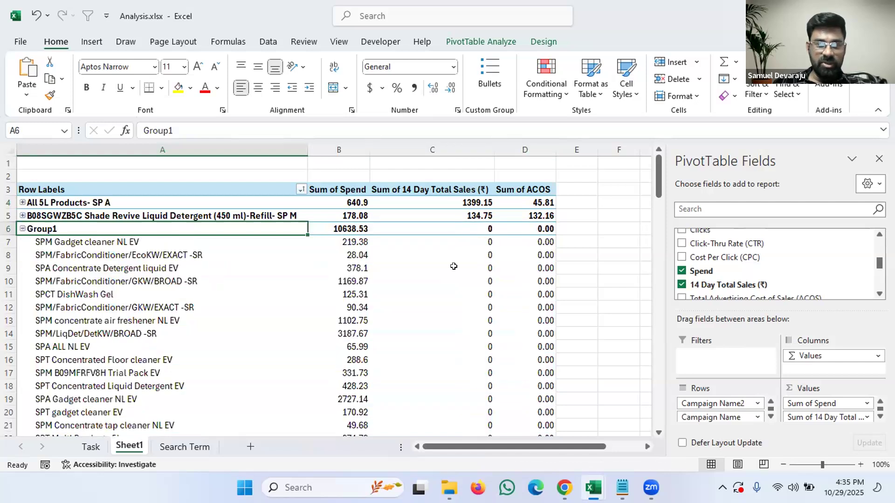
- Rename the group of zero-sales campaigns as Non Performing and collapse it
double_click(207, 123)
text(Non)
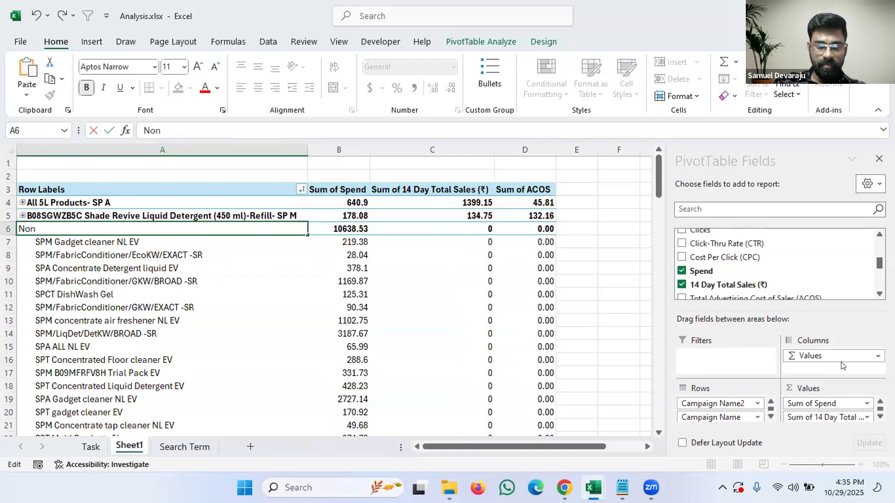
text( Performing)
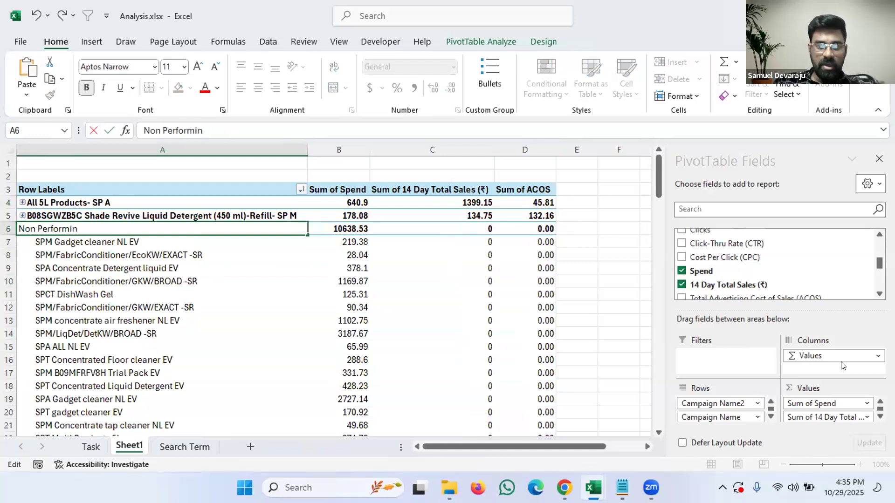
click(176, 289)
click(22, 228)
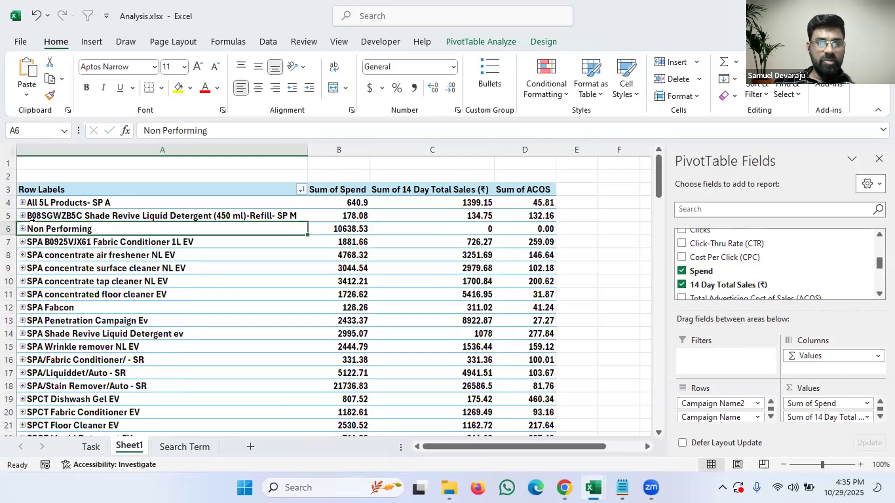
- Group all the other campaigns together, leaving out the Non Performing group, and collapse the new group
click(76, 202)
scroll(129, 279, down, 15)
shift+click(129, 303)
scroll(74, 259, up, 15)
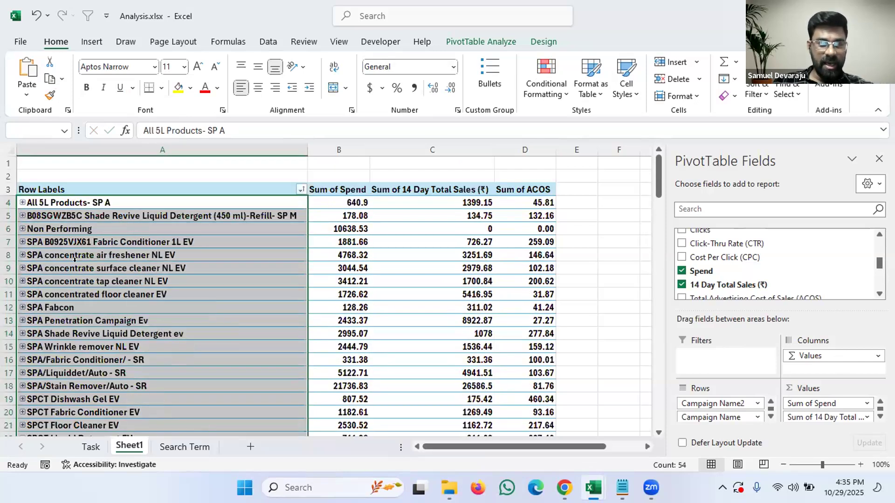
ctrl+click(71, 233)
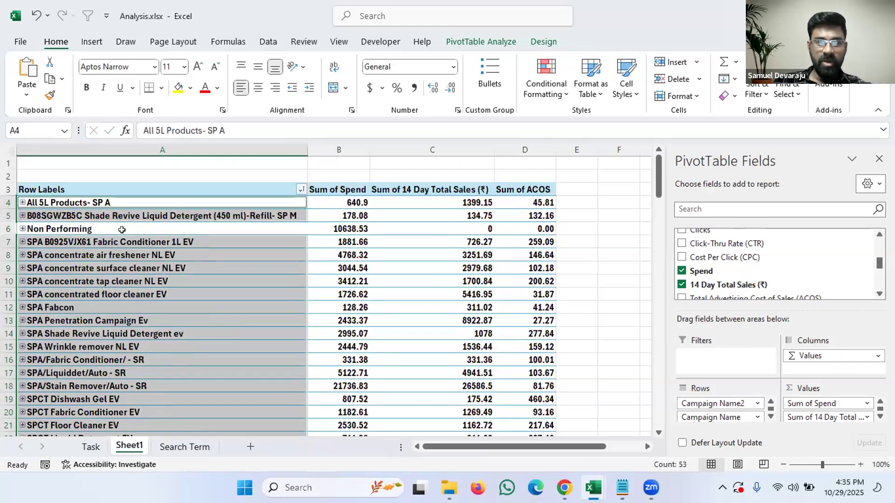
right_click(109, 202)
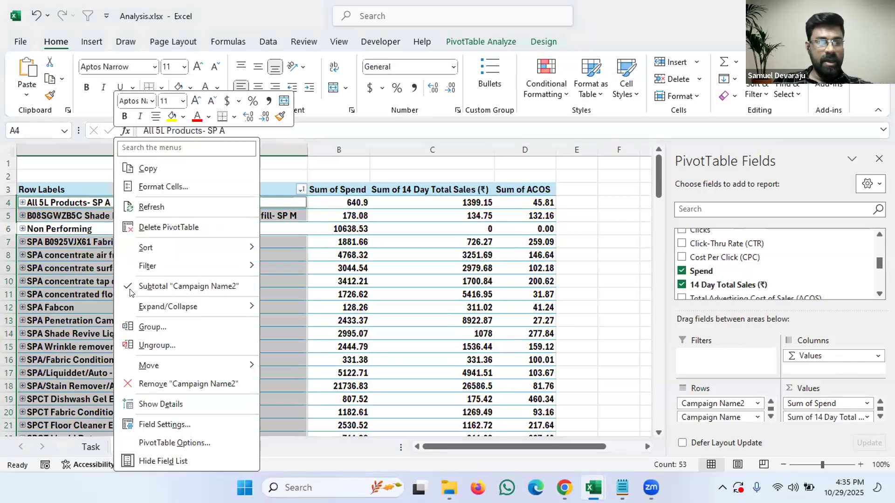
click(142, 326)
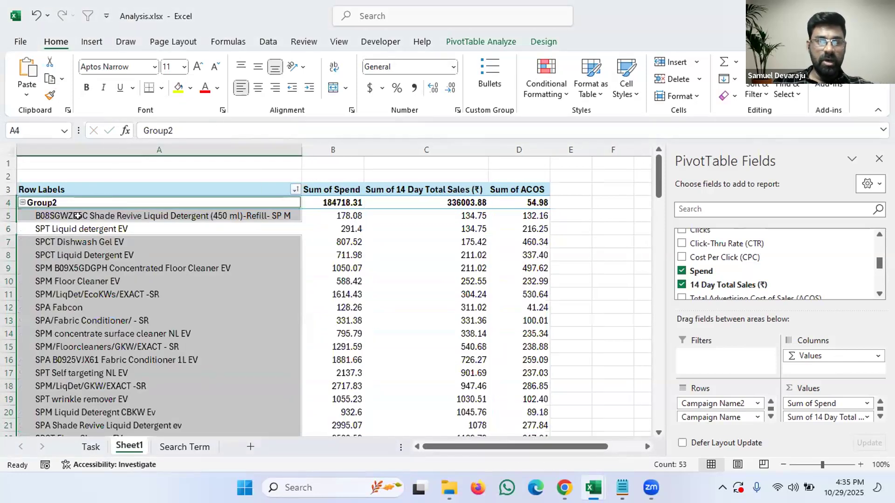
click(22, 203)
- Rename the group of all campaigns outside the Non Performing group as Performing
click(58, 216)
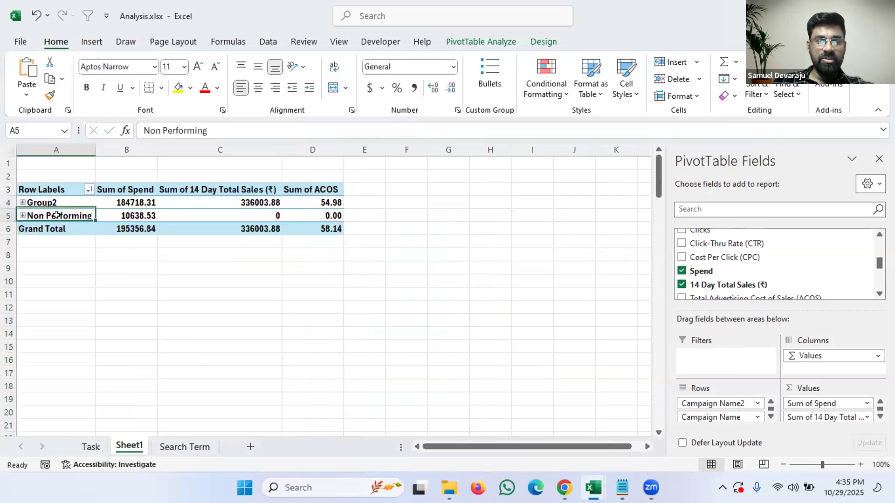
click(259, 215)
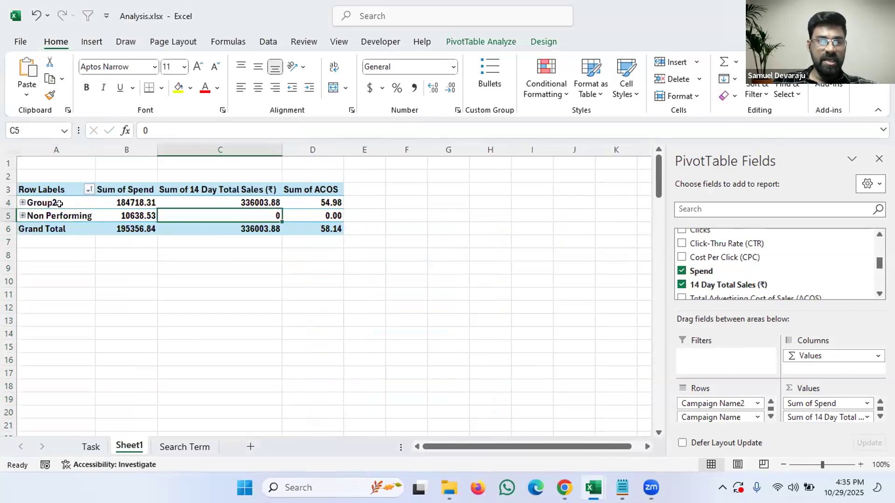
click(33, 201)
drag(173, 131, 145, 161)
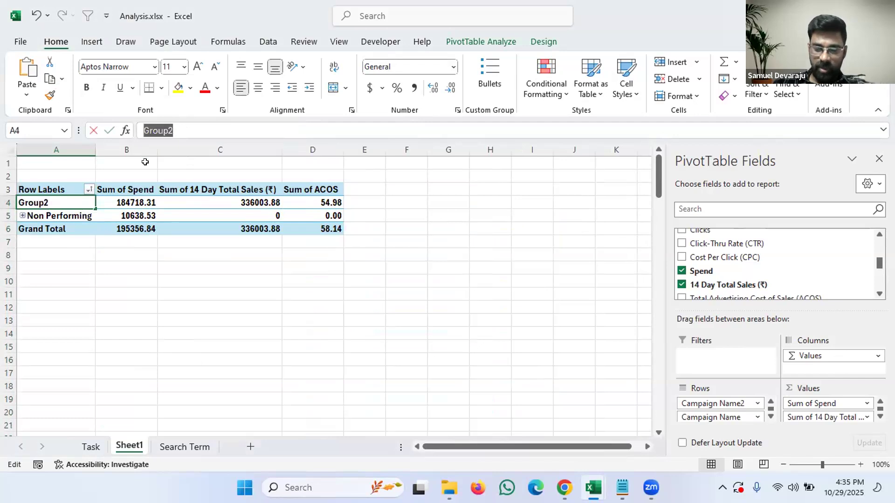
text(Performing)
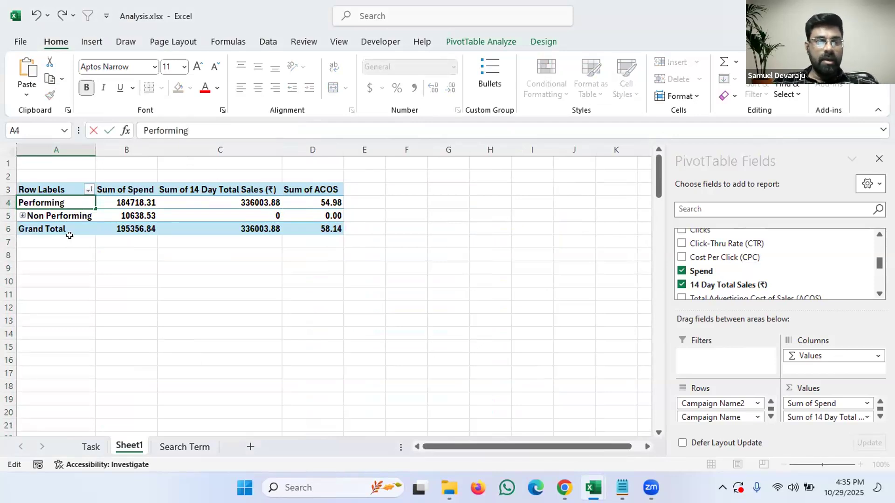
click(66, 267)
- Expand the entire Campaign Name2 field so both groups list their campaigns
right_click(22, 202)
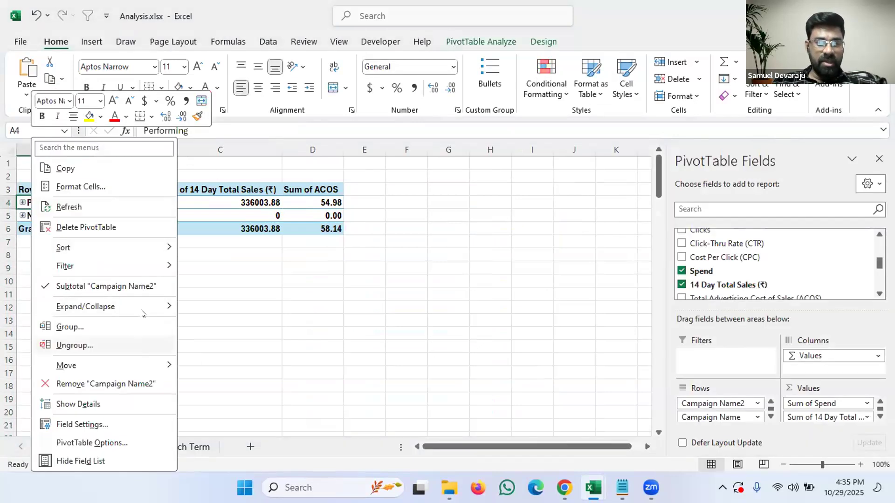
mouse_move(116, 306)
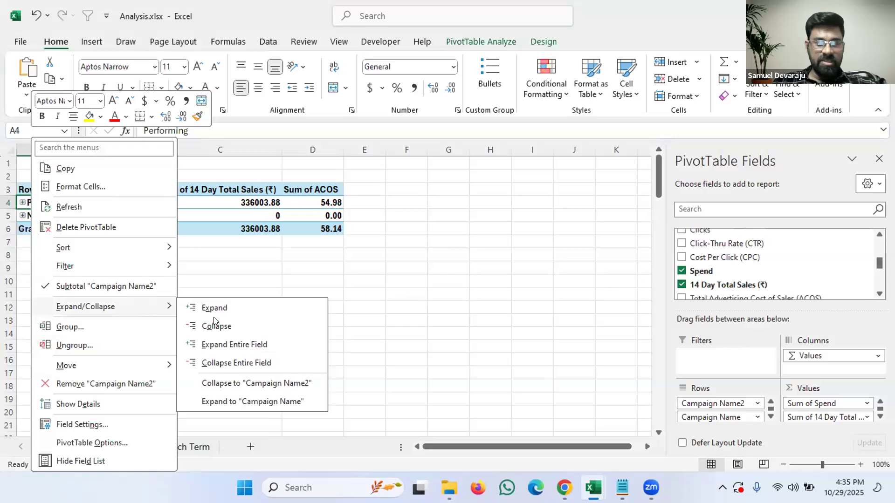
click(233, 345)
scroll(268, 228, down, 18)
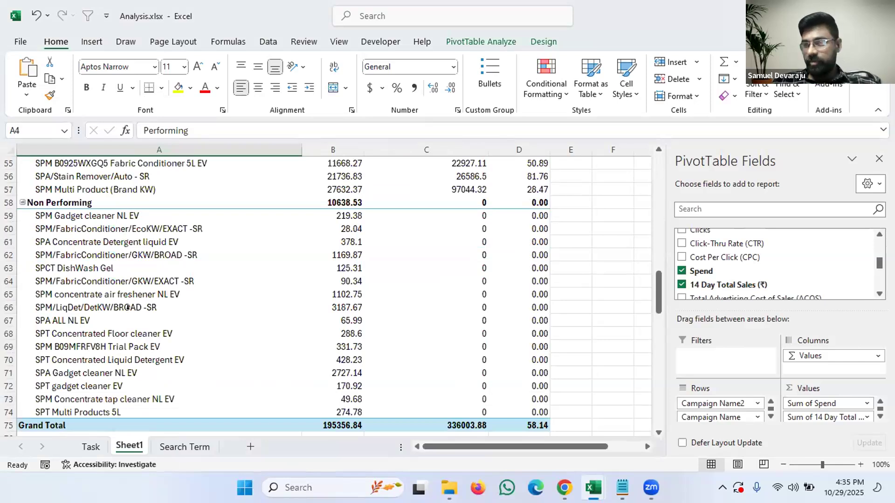
scroll(331, 235, up, 18)
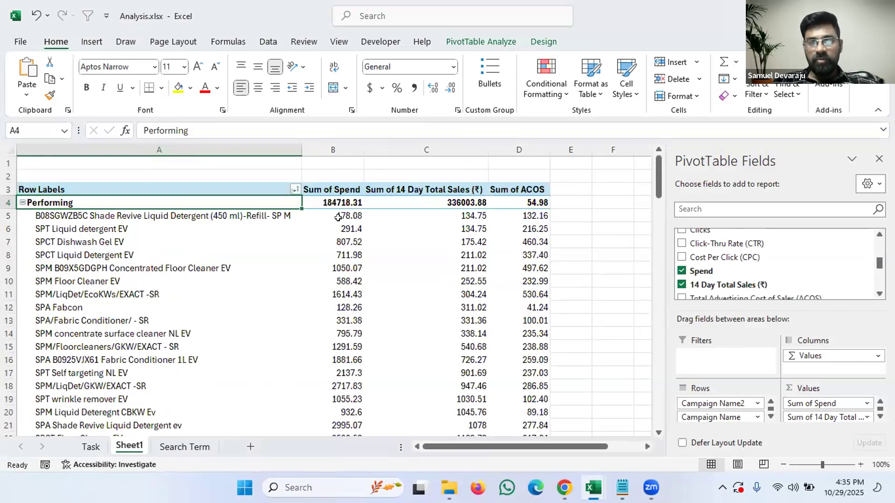
- Show the Sum of Spend values as % of Column Total
right_click(342, 219)
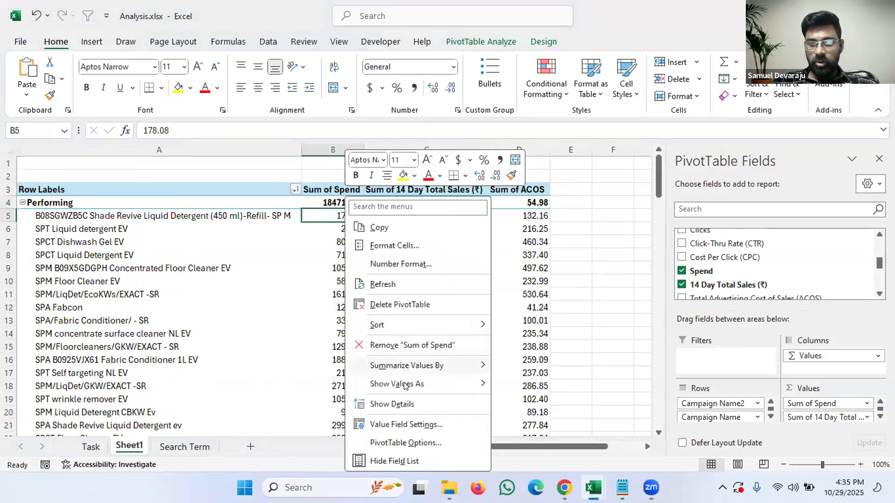
mouse_move(405, 385)
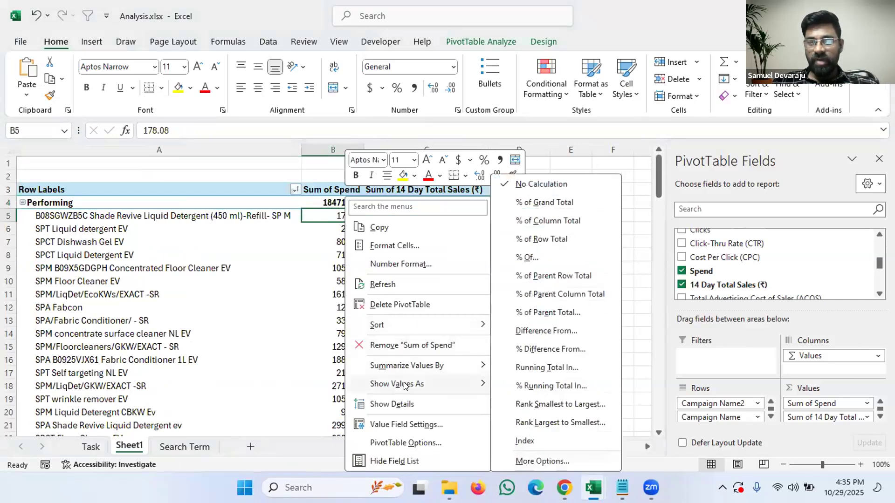
click(578, 221)
click(345, 203)
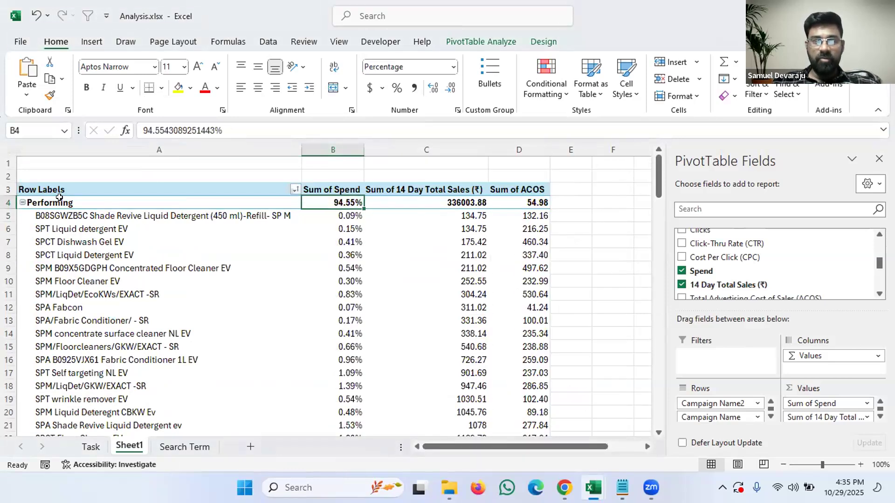
- Examine the spend share of the Performing and Non Performing groups and the sales of the non-performing campaigns
click(58, 200)
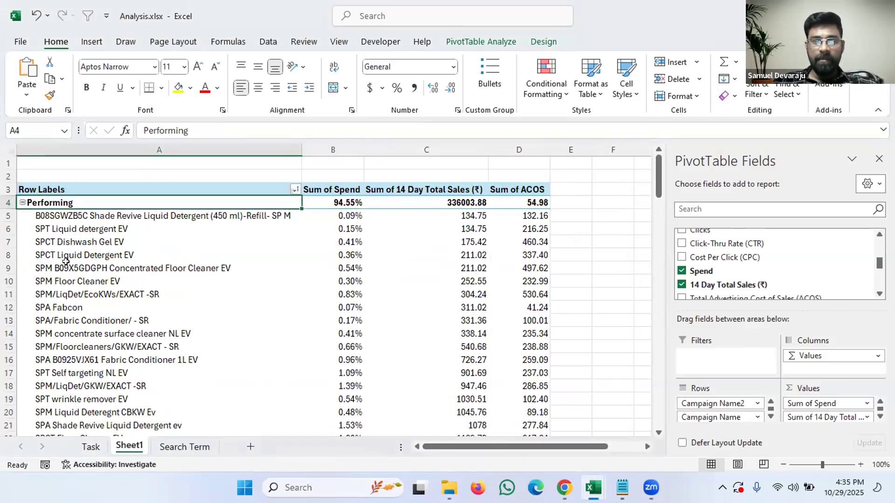
click(353, 201)
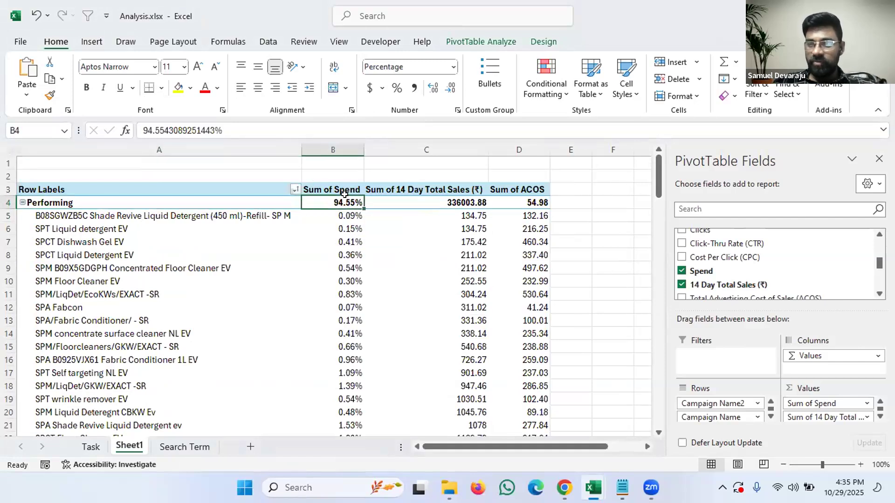
scroll(347, 212, down, 19)
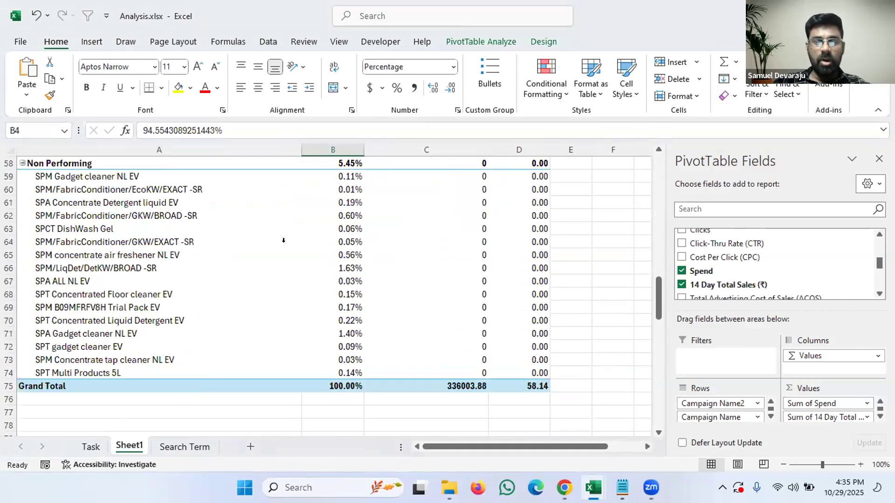
click(102, 162)
drag(469, 172, 466, 375)
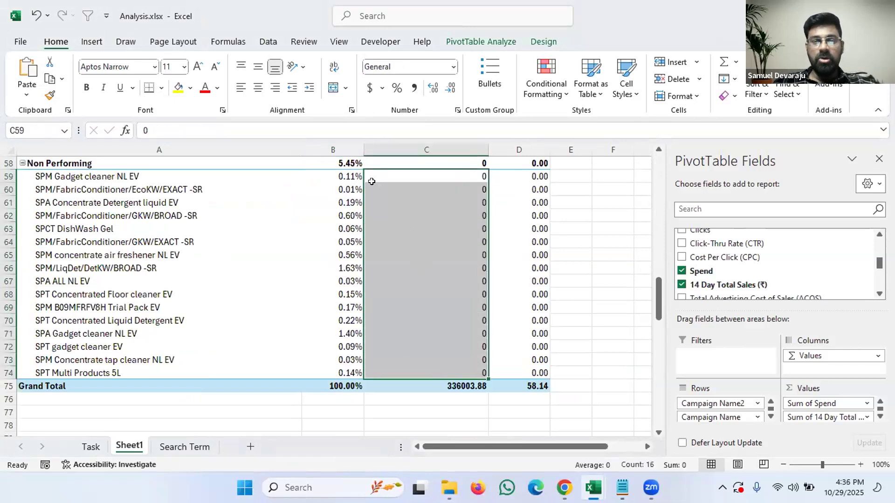
click(349, 162)
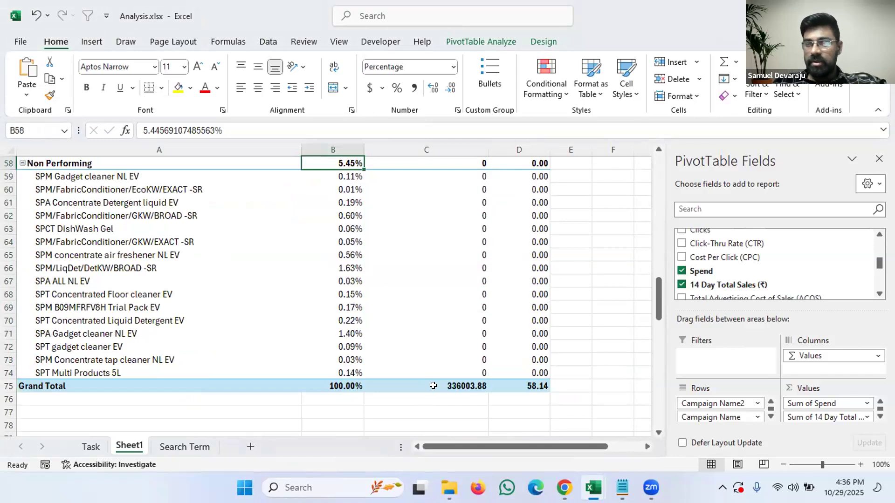
mouse_move(434, 384)
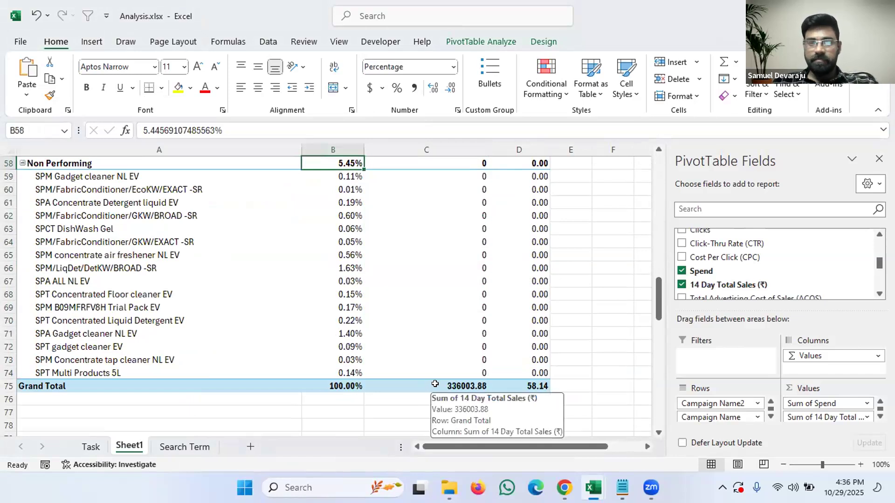
scroll(401, 307, up, 2)
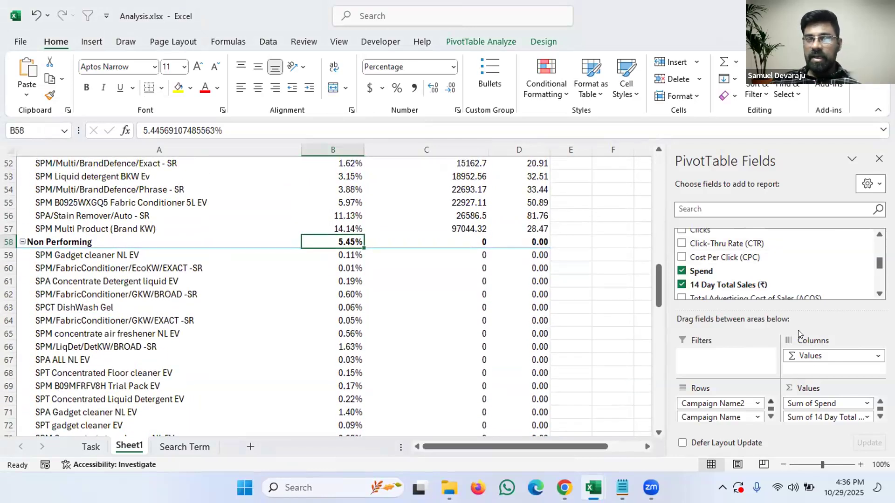
scroll(518, 411, up, 17)
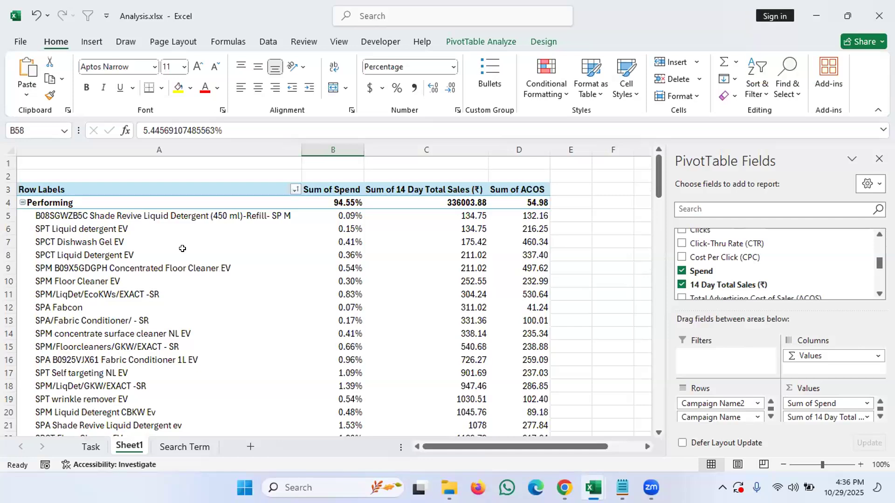
- Ungroup the Performing group and the Non Performing group in the pivot table
right_click(54, 204)
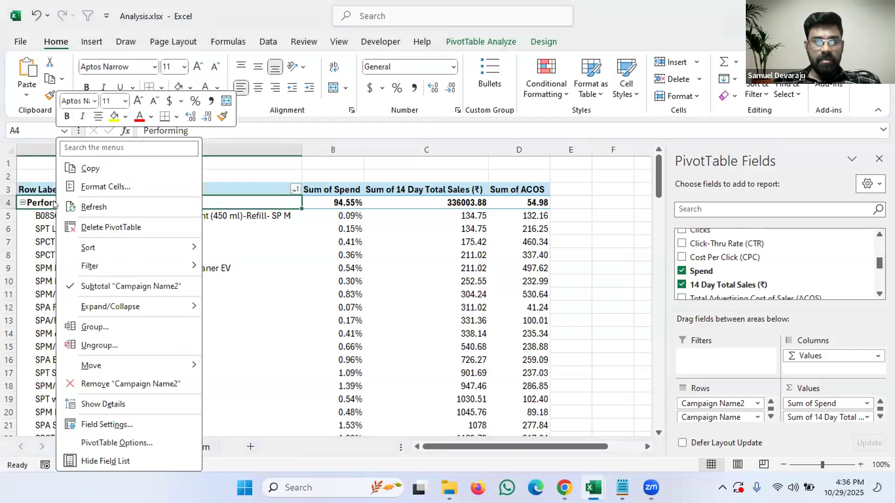
click(133, 345)
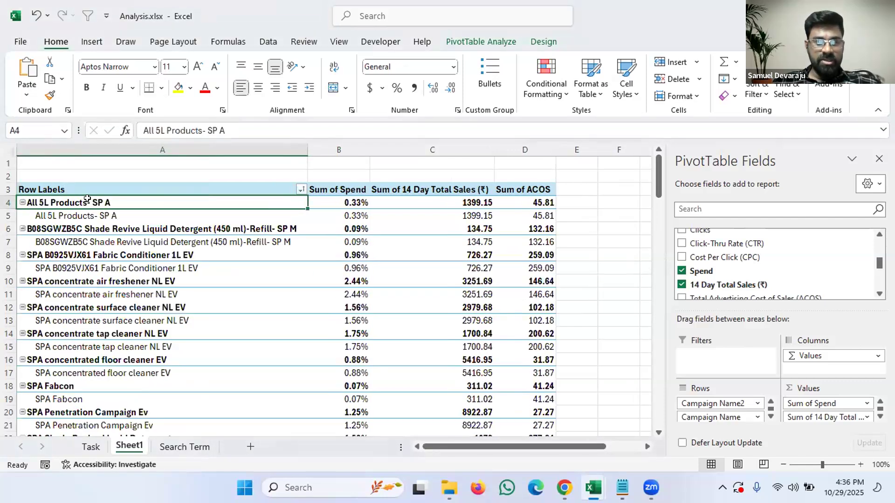
scroll(95, 217, down, 9)
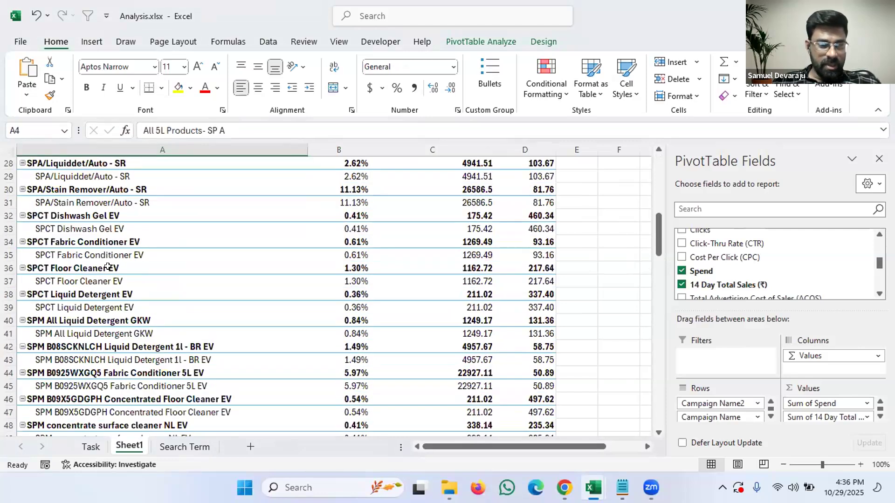
scroll(107, 267, down, 20)
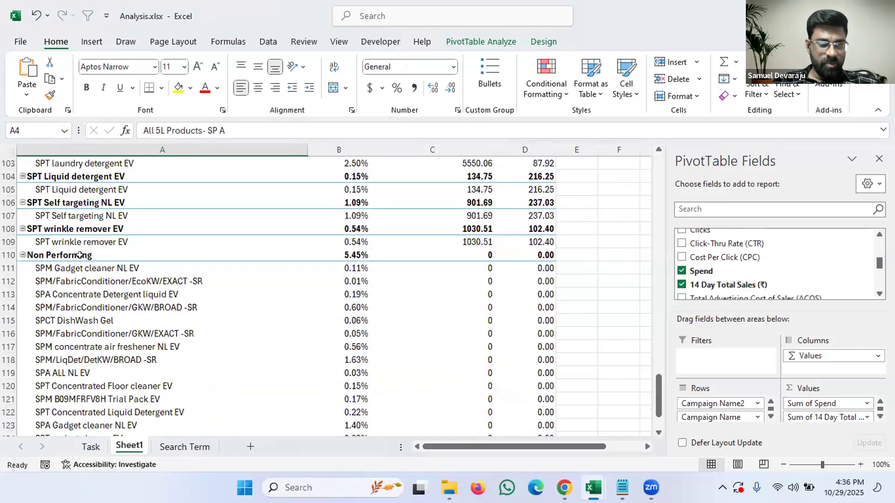
right_click(79, 254)
click(134, 343)
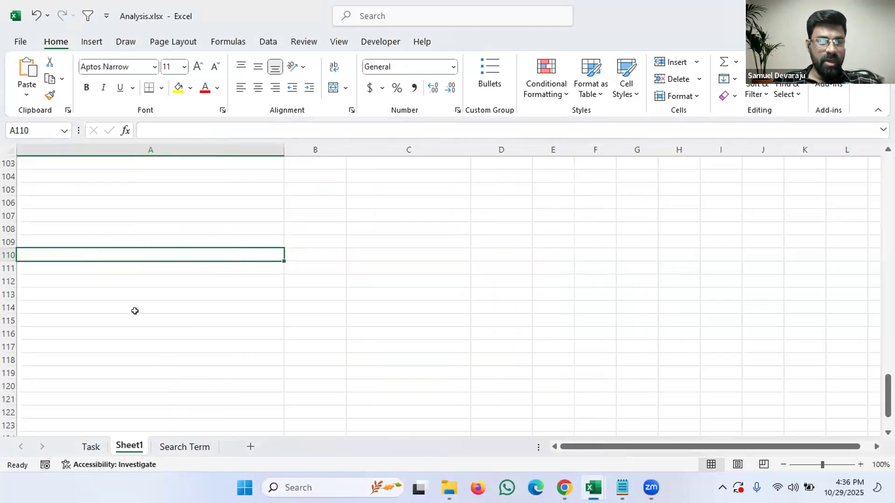
- Sort the ungrouped campaigns by Sum of Spend from largest to smallest
scroll(134, 310, up, 20)
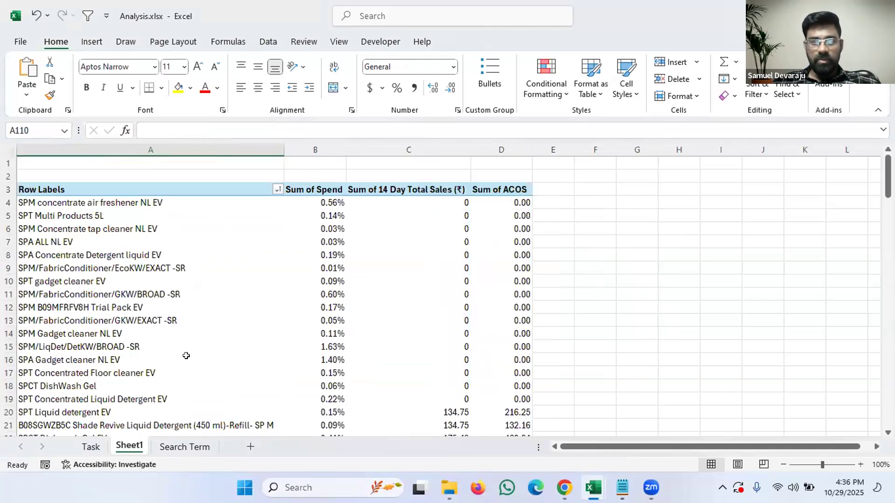
click(200, 289)
click(410, 216)
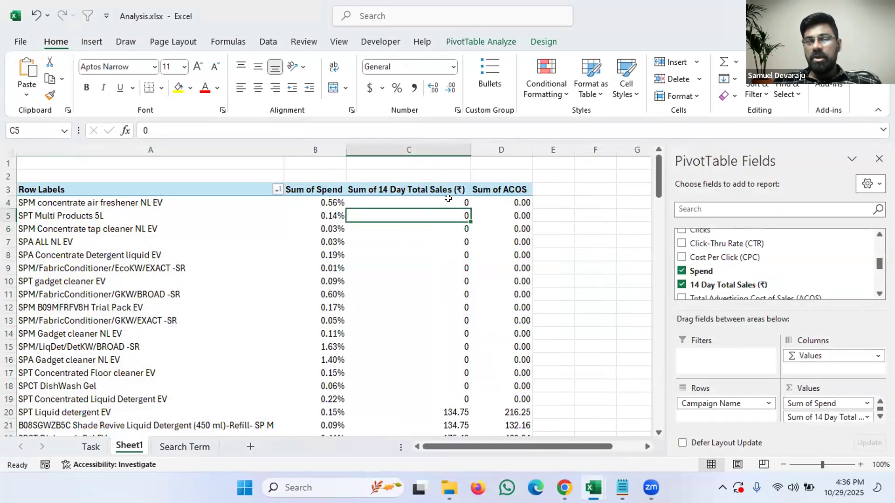
key(Up)
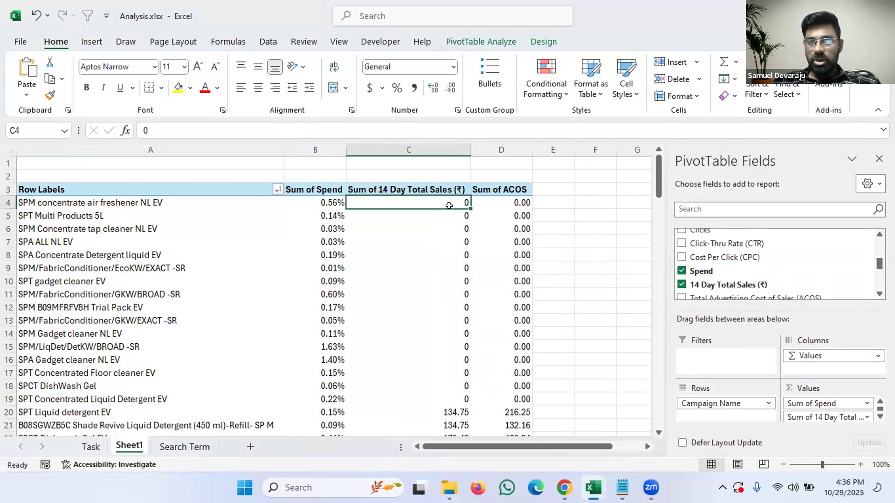
click(423, 279)
drag(449, 425, 449, 394)
click(330, 202)
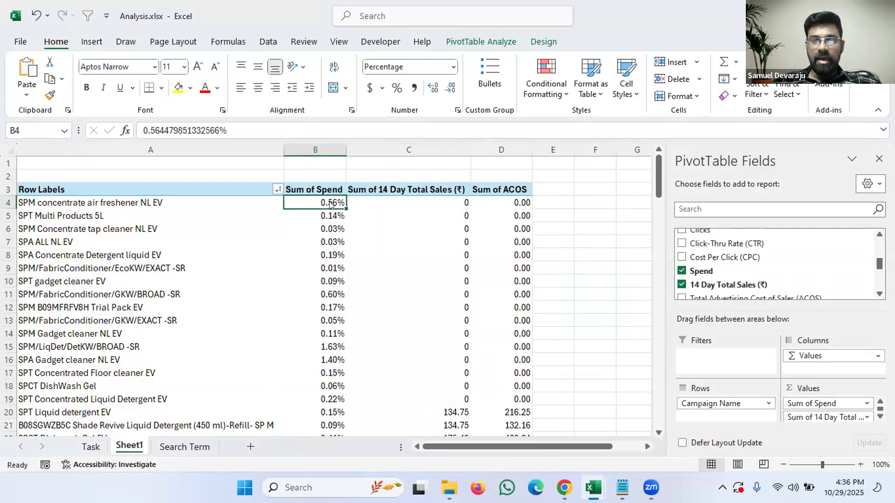
right_click(330, 202)
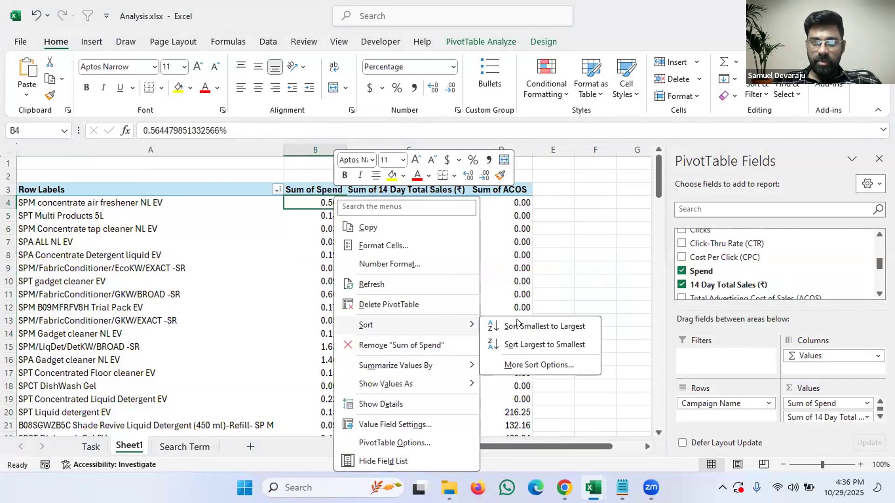
click(518, 344)
click(447, 321)
click(447, 400)
scroll(468, 378, down, 3)
ctrl+click(468, 362)
scroll(468, 361, down, 4)
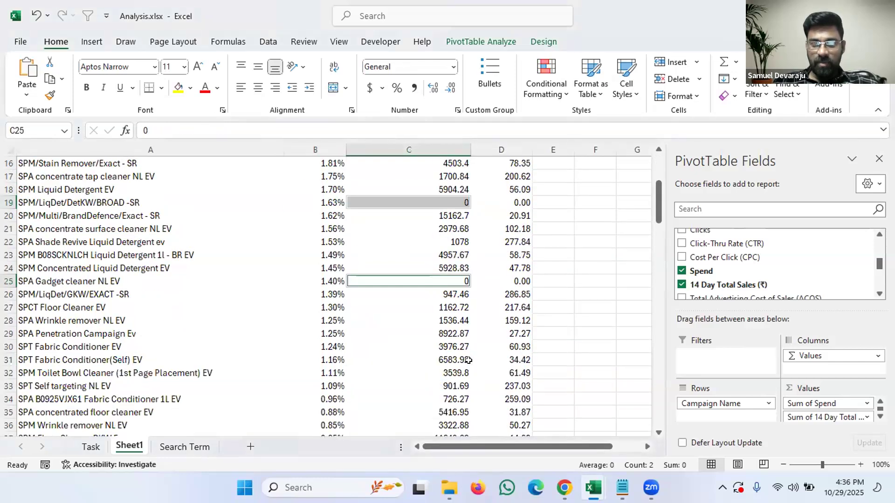
scroll(205, 238, up, 2)
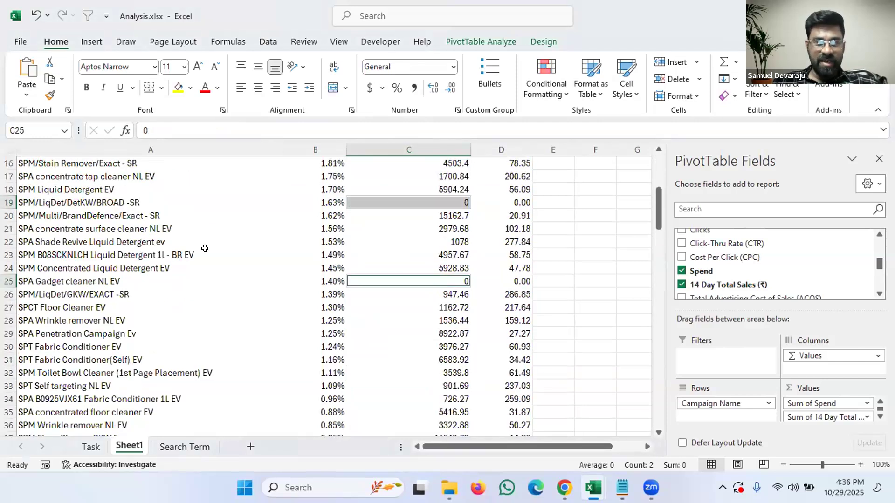
click(134, 203)
ctrl+click(142, 281)
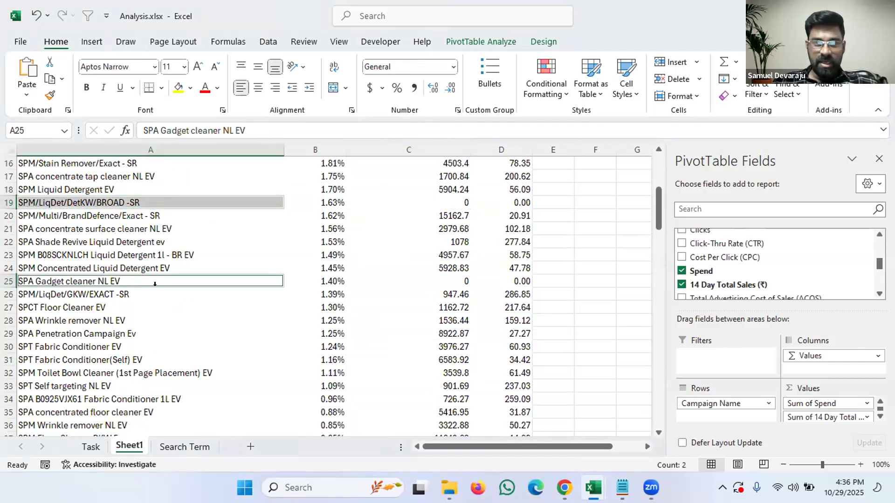
scroll(259, 389, down, 3)
scroll(259, 389, down, 2)
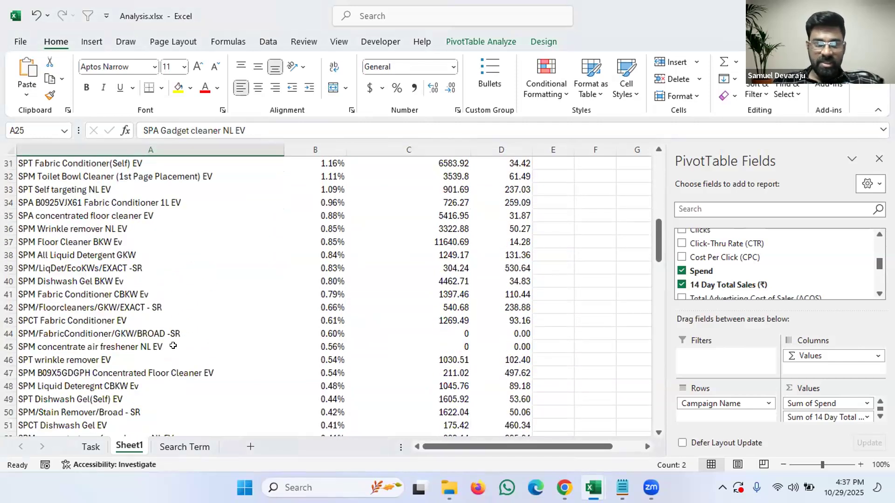
ctrl+click(170, 333)
ctrl+click(163, 346)
scroll(198, 349, down, 4)
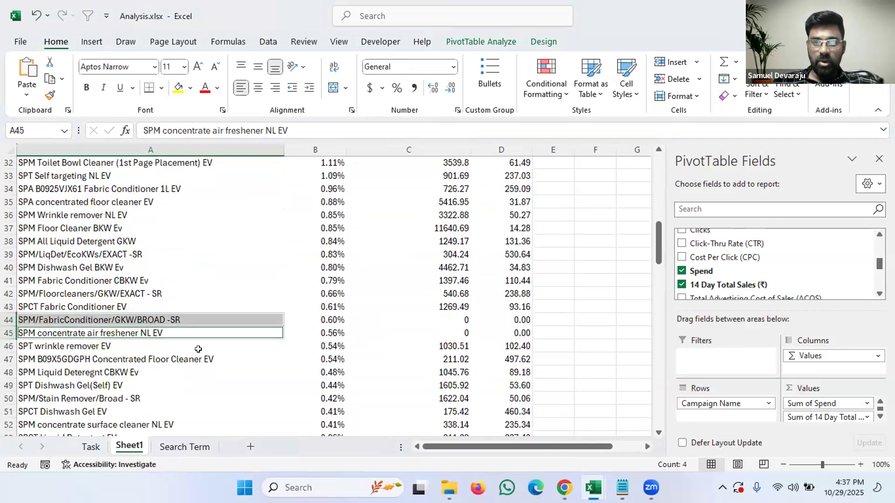
ctrl+click(144, 333)
ctrl+click(144, 346)
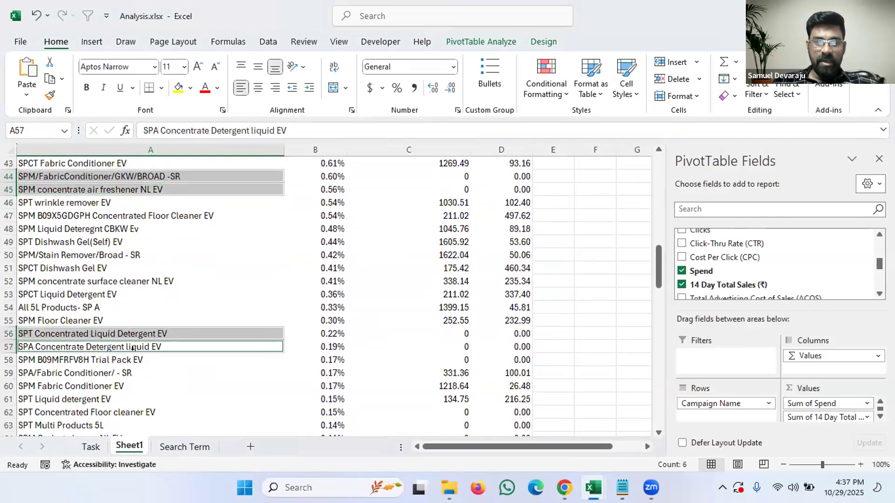
ctrl+click(134, 360)
scroll(364, 316, up, 14)
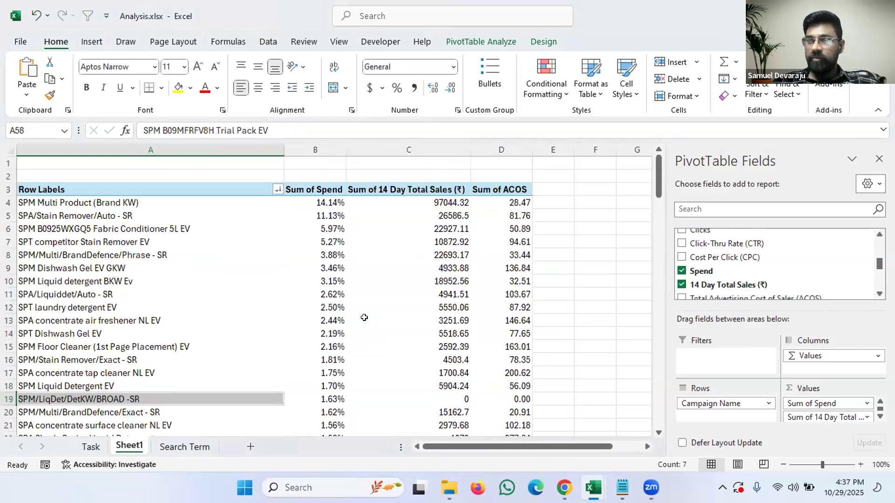
- Sort the campaigns by Sum of 14 Day Total Sales from smallest to largest
drag(373, 281, 373, 269)
drag(436, 215, 435, 204)
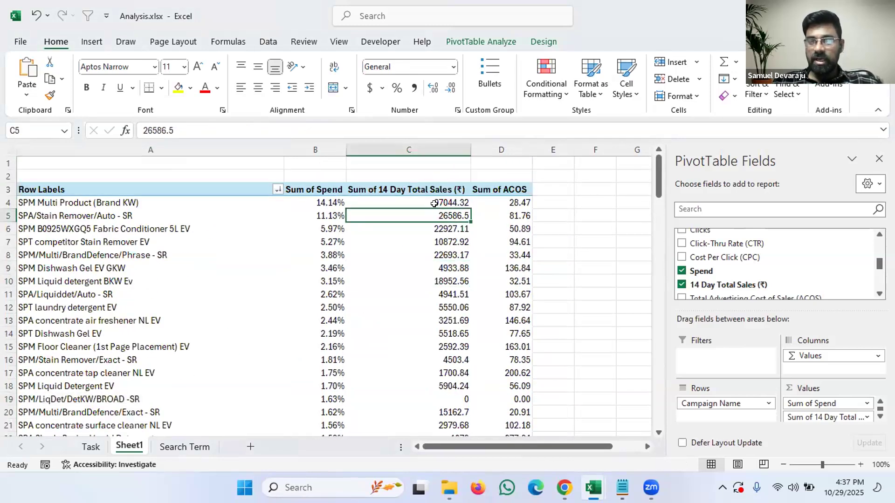
right_click(434, 206)
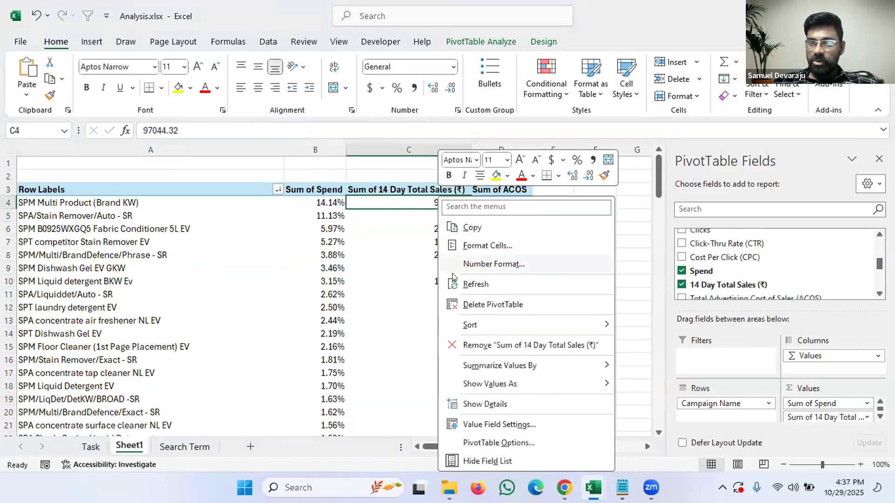
mouse_move(500, 325)
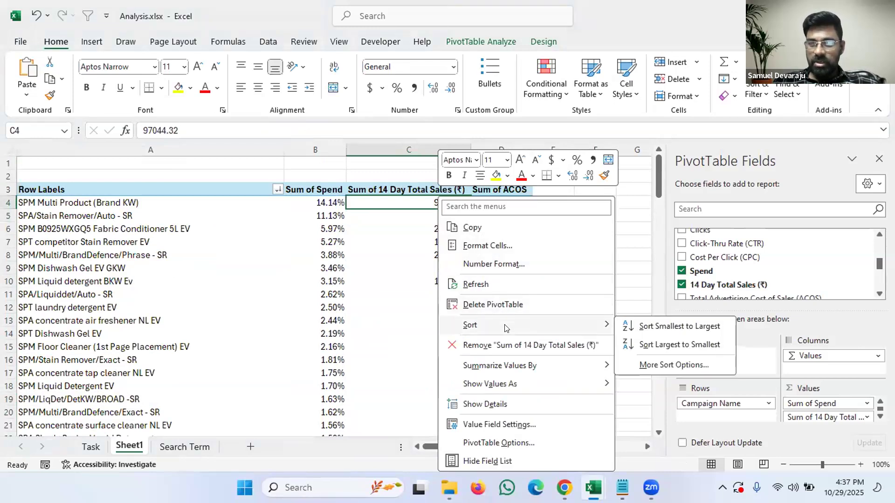
click(645, 328)
- Group all the campaigns with zero 14 Day Total Sales in the pivot table
drag(457, 202, 380, 394)
drag(143, 202, 166, 397)
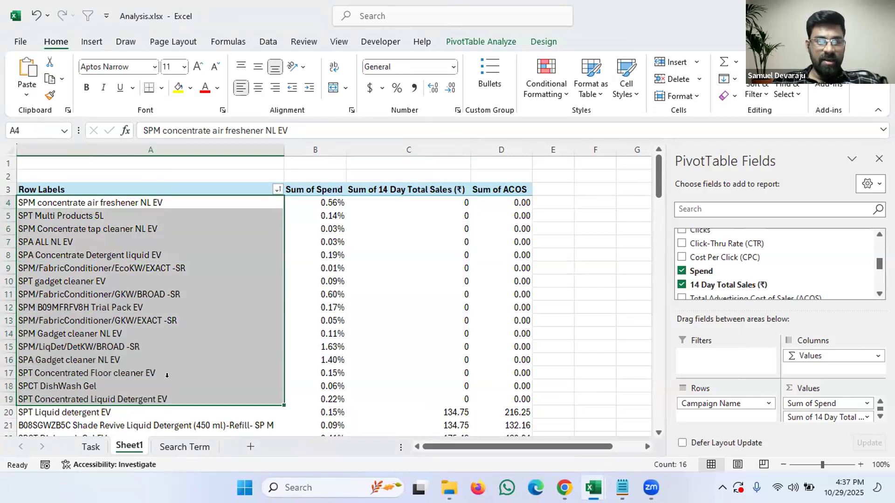
right_click(114, 226)
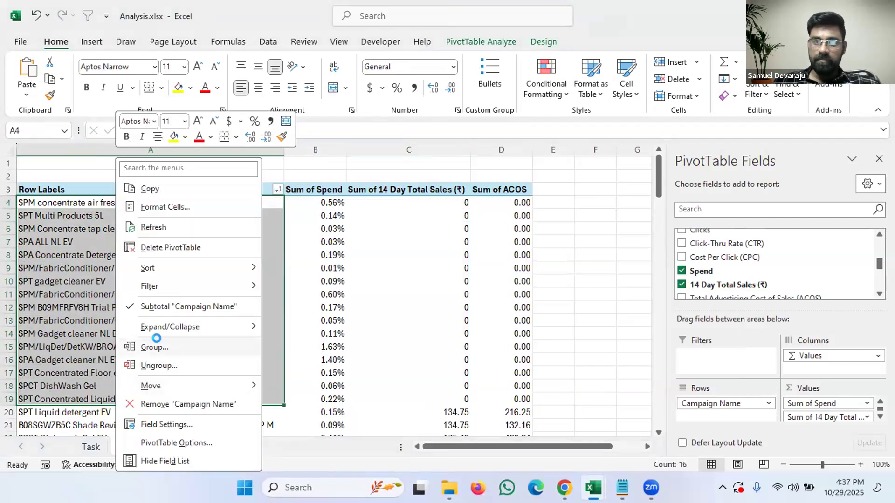
click(152, 347)
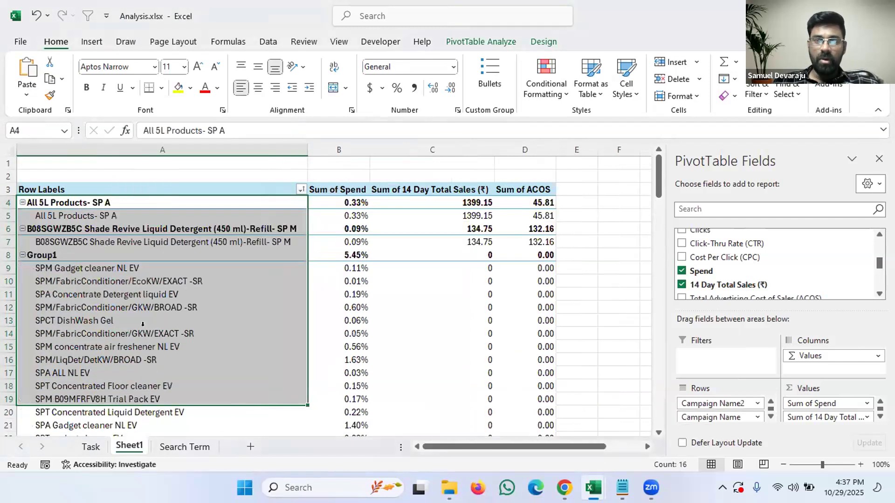
- Rename the group of zero-sales campaigns as Non Performing
click(51, 254)
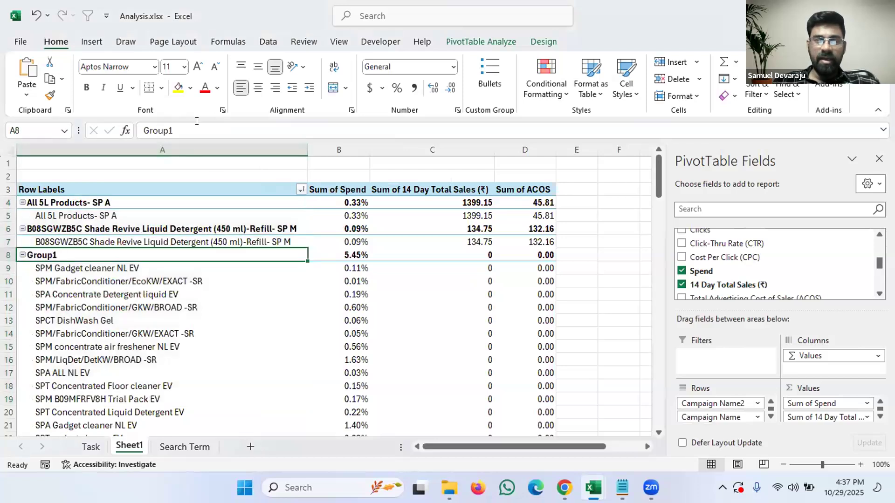
double_click(180, 131)
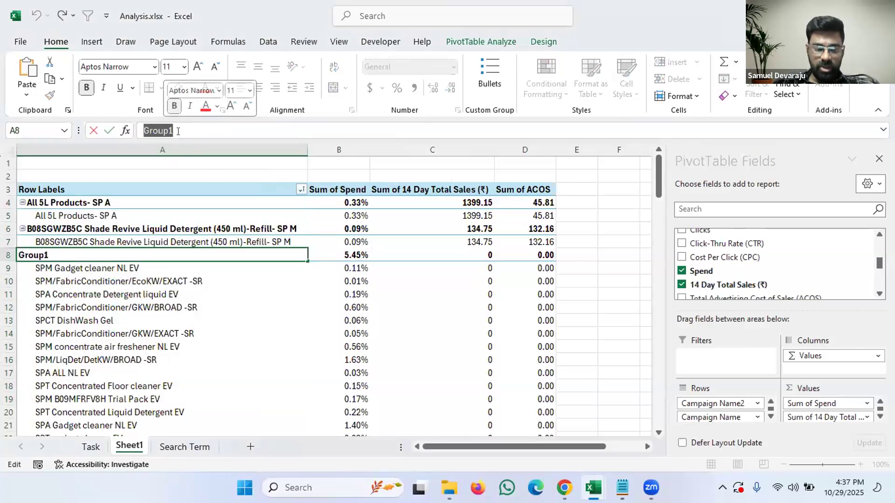
text(Non)
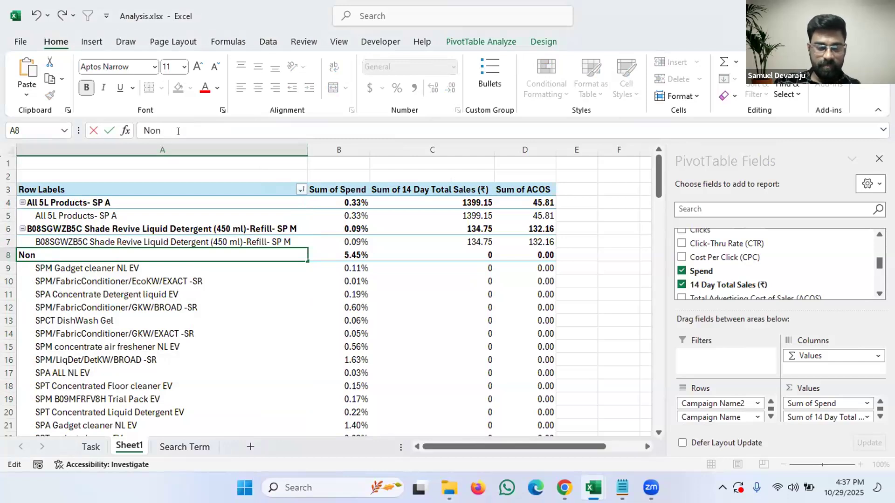
text( Performing)
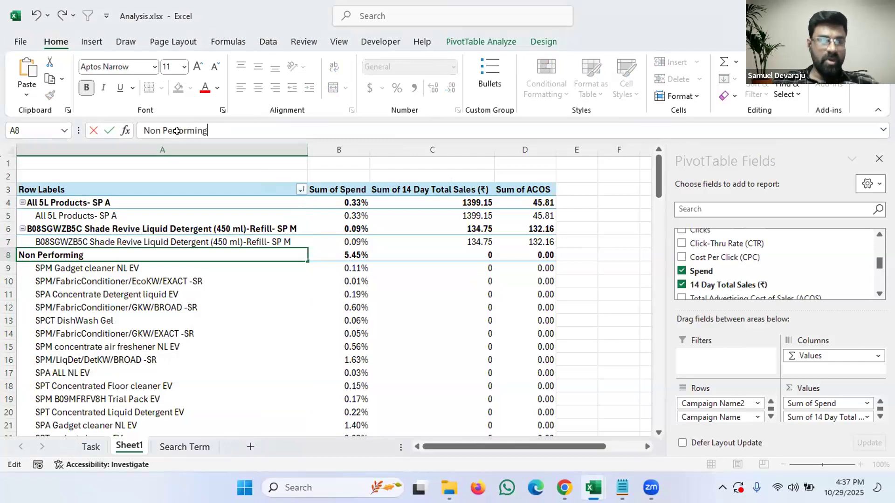
click(56, 293)
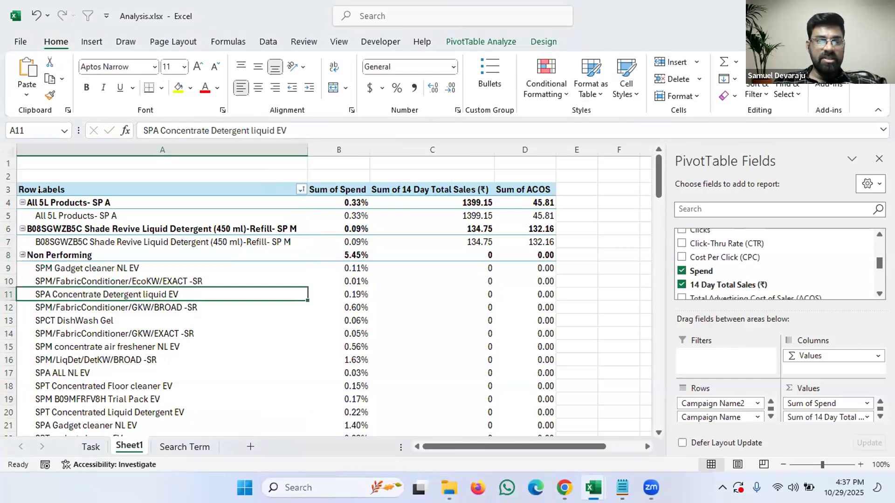
- Collapse the entire Campaign Name2 field so each outer row label shows as a single row
scroll(123, 315, down, 12)
scroll(93, 261, up, 12)
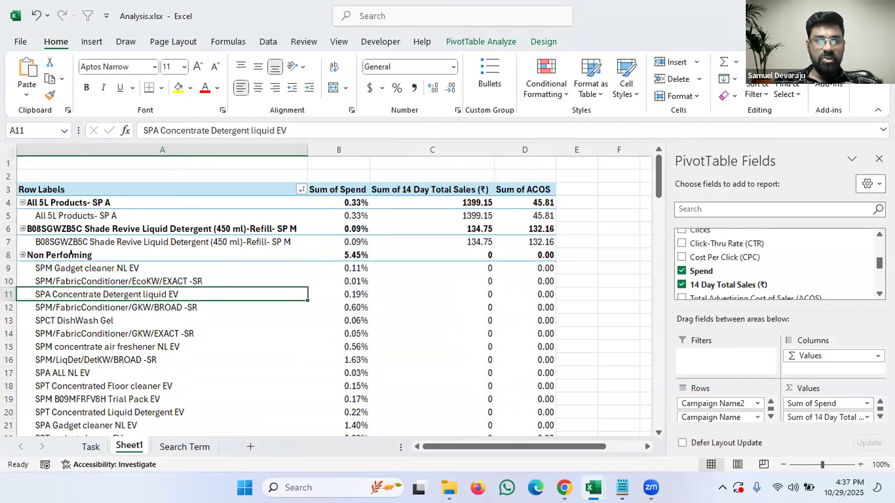
click(68, 198)
click(70, 203)
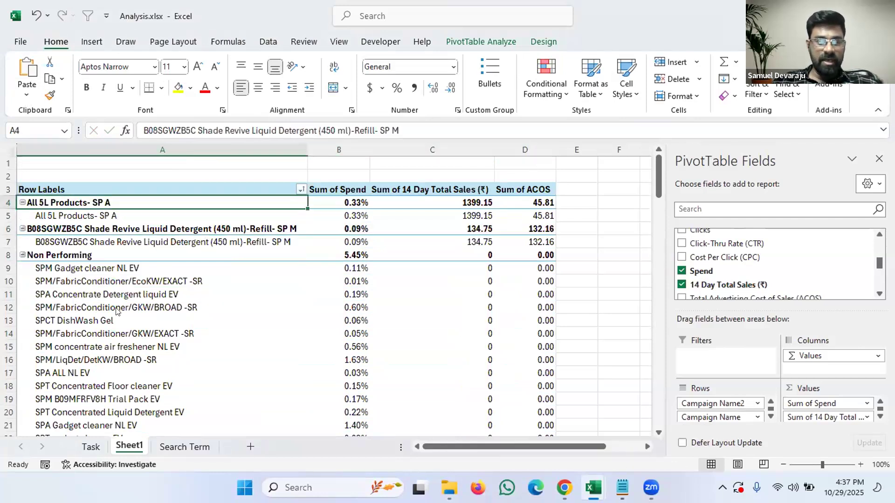
right_click(125, 290)
mouse_move(186, 306)
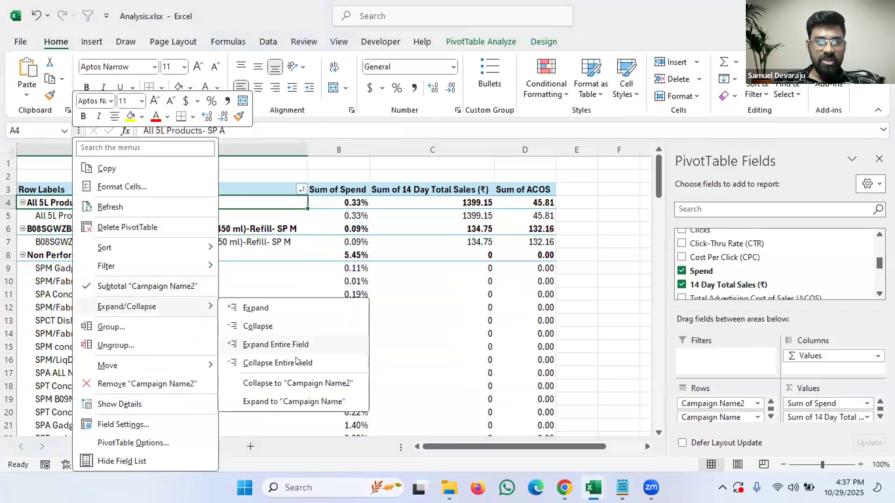
click(296, 363)
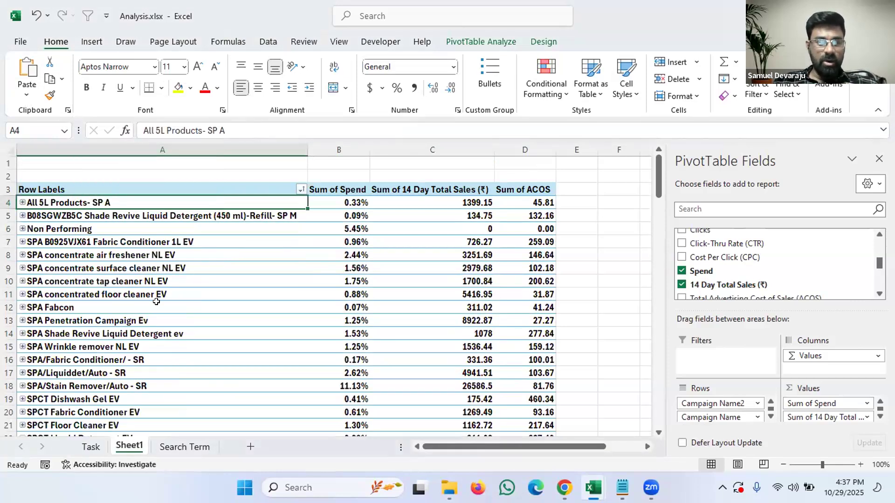
- Group all the remaining campaigns together, from All 5L Products- SP A to SPT wrinkle remover EV, leaving out the Non Performing group
scroll(157, 302, down, 11)
scroll(127, 333, up, 11)
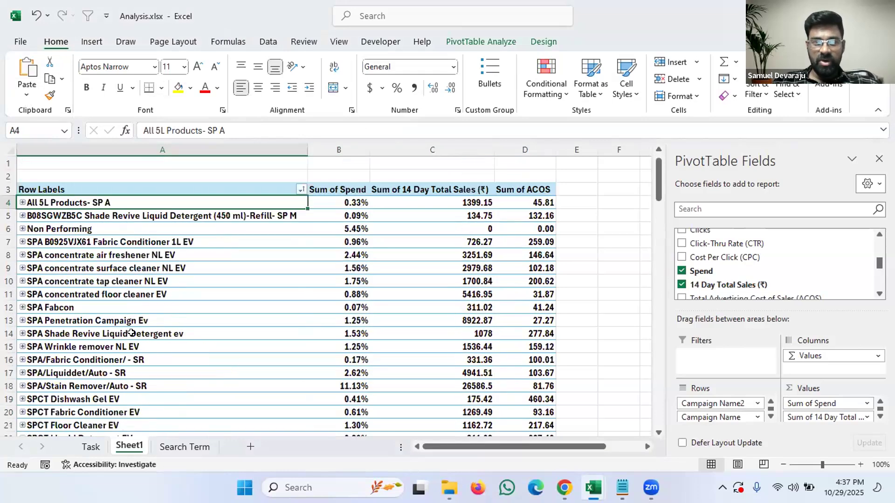
scroll(130, 372, down, 10)
scroll(138, 298, up, 9)
scroll(145, 229, up, 1)
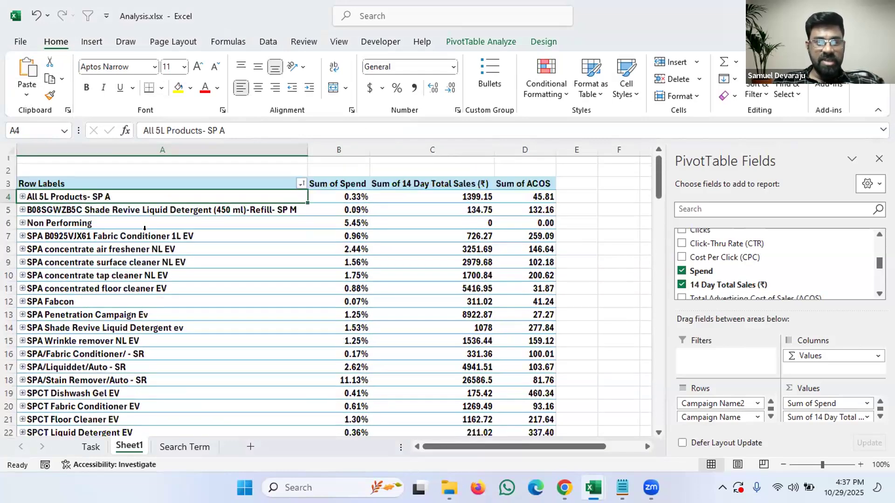
click(150, 197)
click(150, 198)
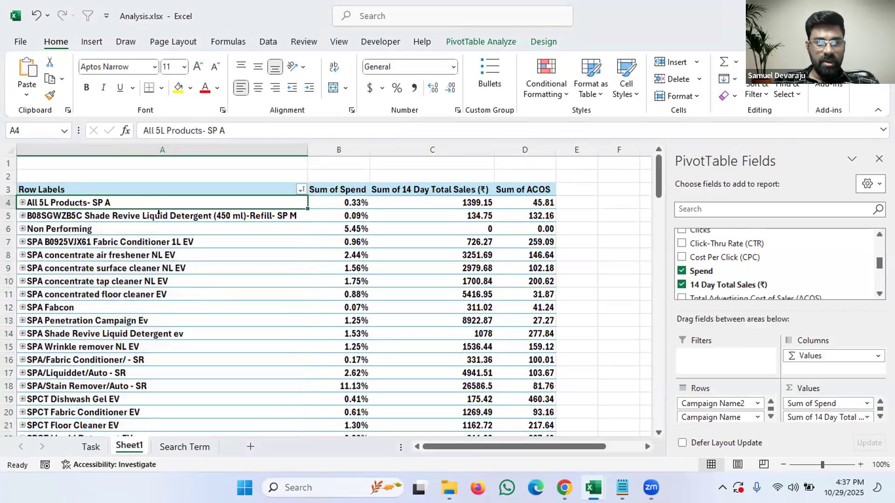
scroll(133, 313, down, 17)
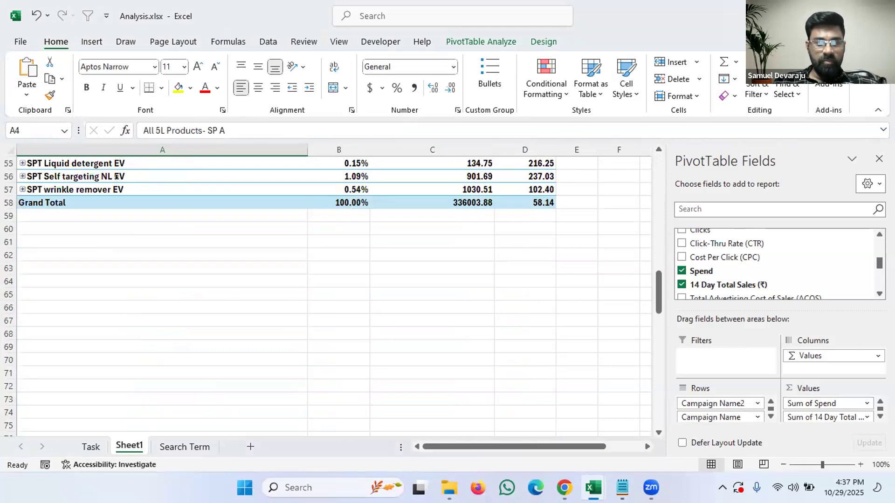
click(118, 188)
scroll(150, 275, up, 18)
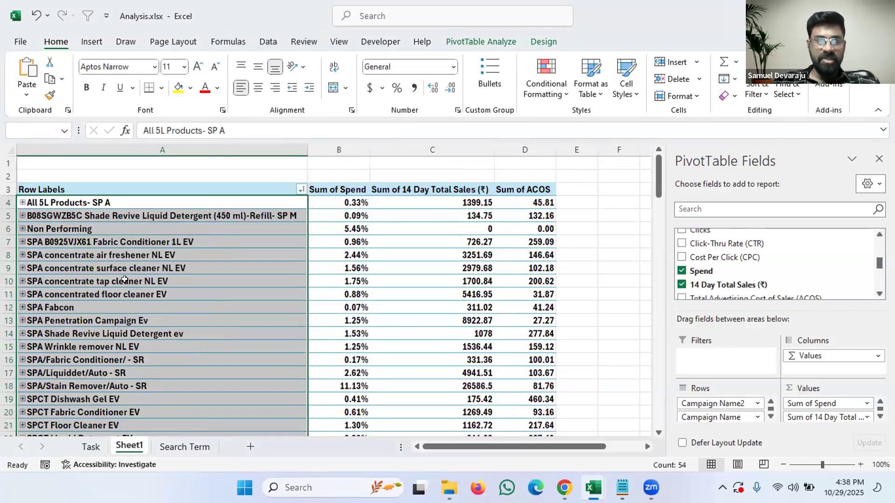
ctrl+click(62, 227)
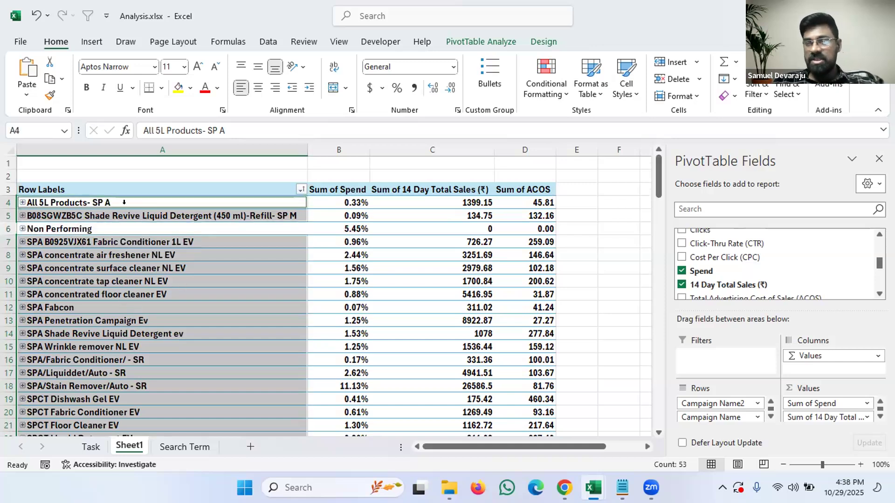
right_click(105, 277)
mouse_move(112, 270)
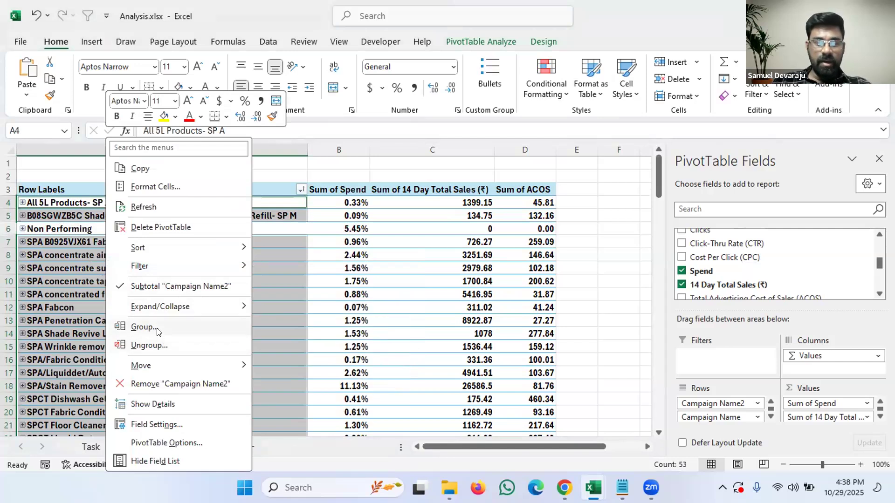
click(143, 327)
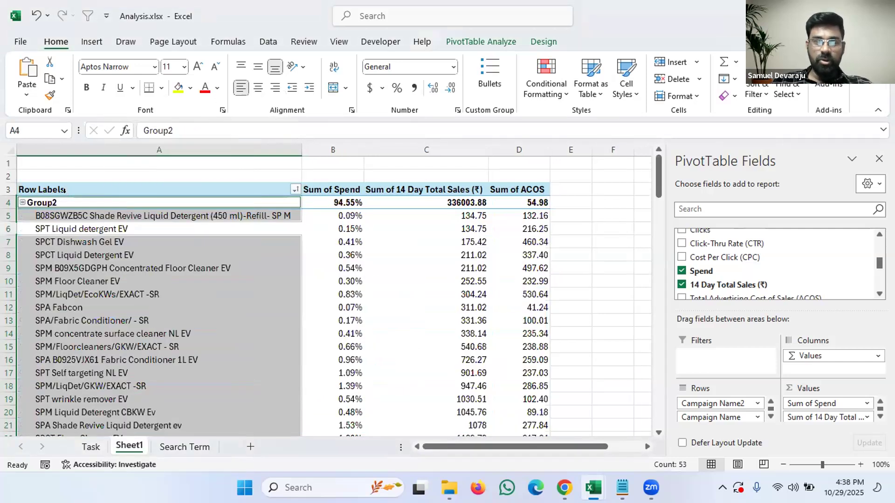
- Rename the group of campaigns with sales as Performing and collapse it to a single row
drag(177, 130, 130, 134)
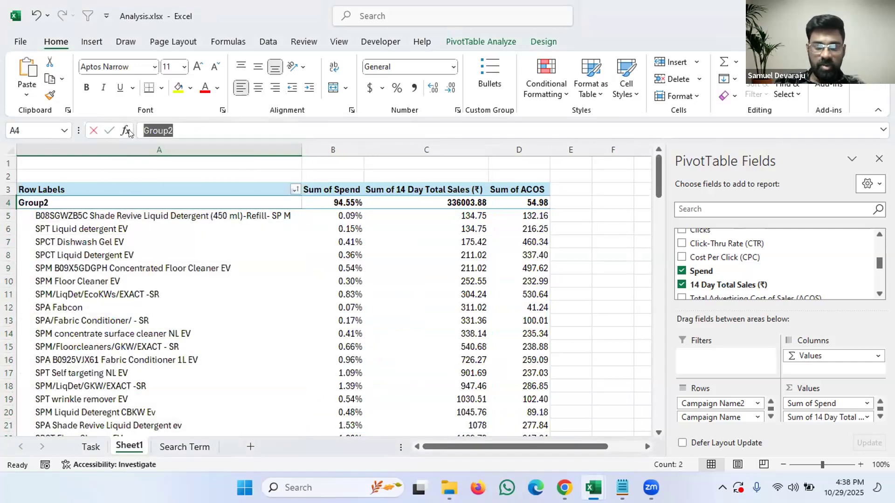
text(Performing)
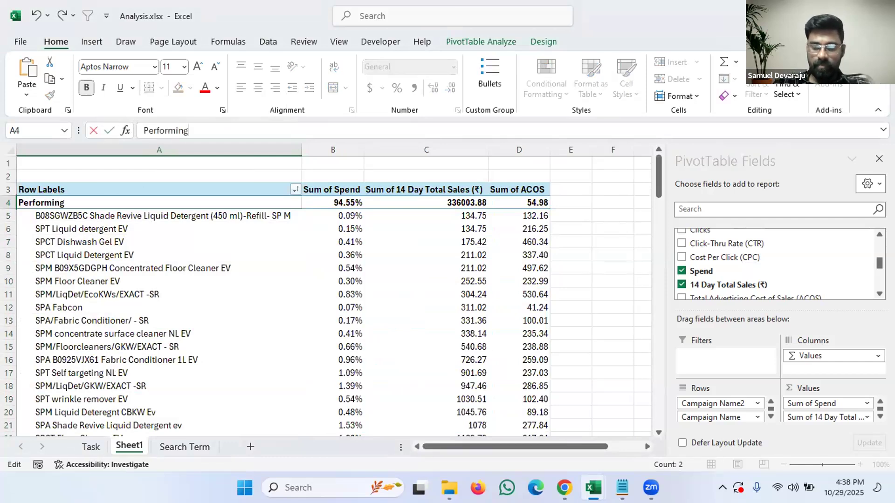
key(Return)
scroll(80, 255, up, 15)
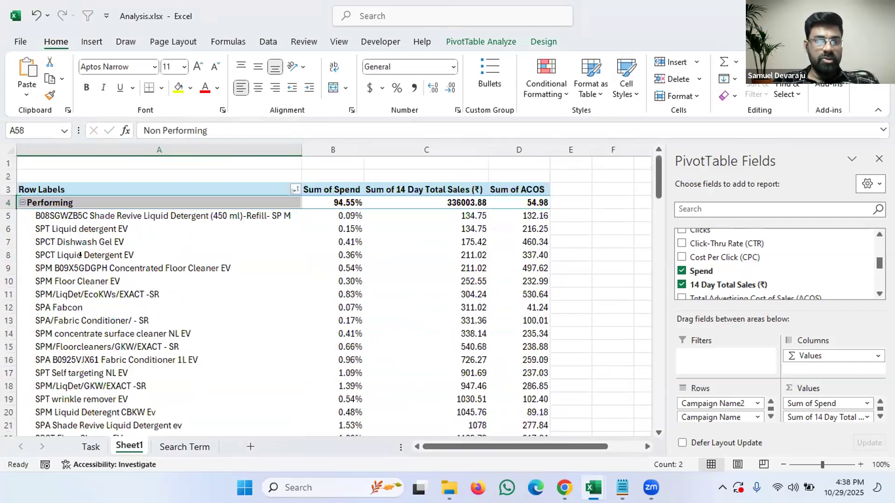
click(22, 203)
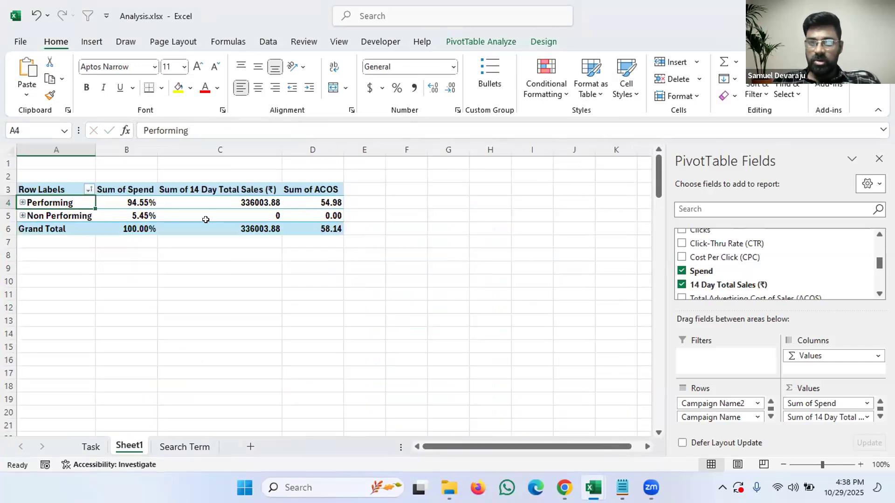
- Examine the Non Performing group's share of the total spend in the pivot table
click(141, 214)
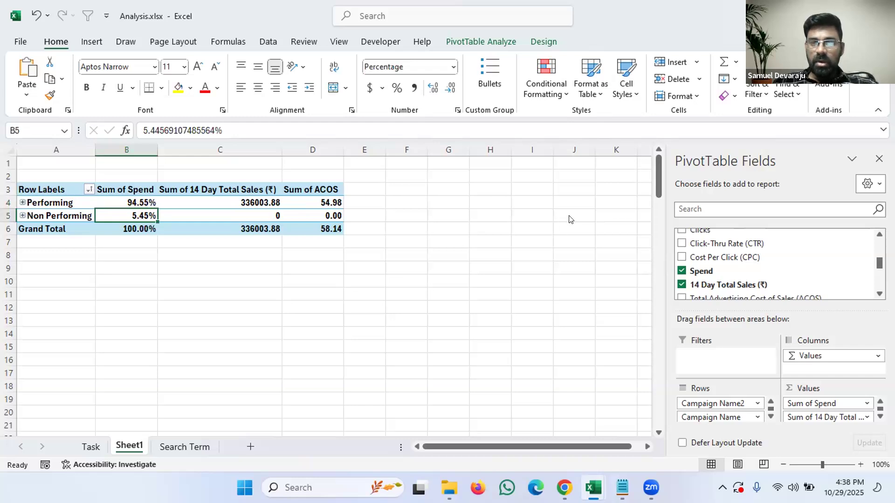
key(alt+Tab)
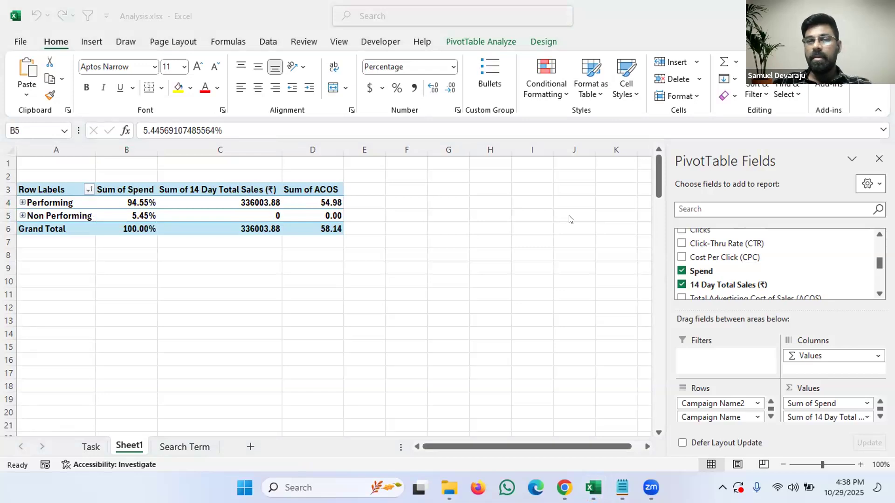
click(175, 313)
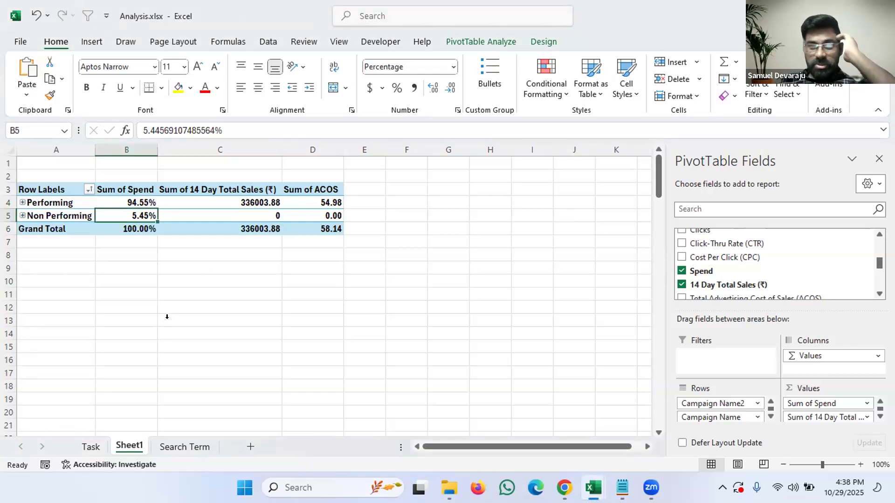
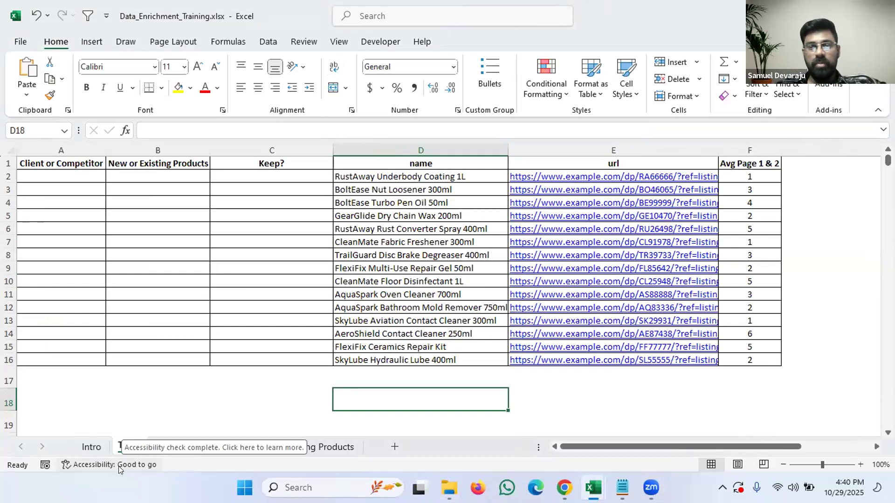
- Read the Test 1 instructions on the Intro sheet of Data_Enrichment_Training.xlsx and locate the Client or Competitor column they refer to
click(396, 176)
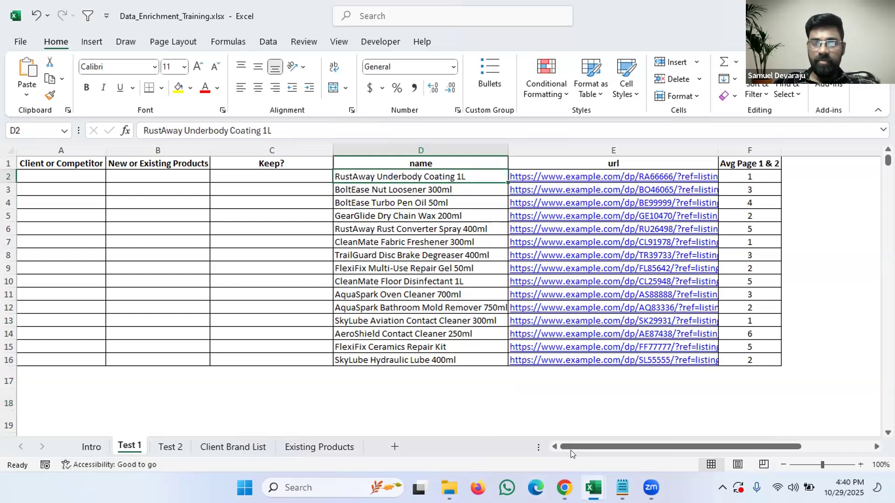
click(85, 448)
click(235, 205)
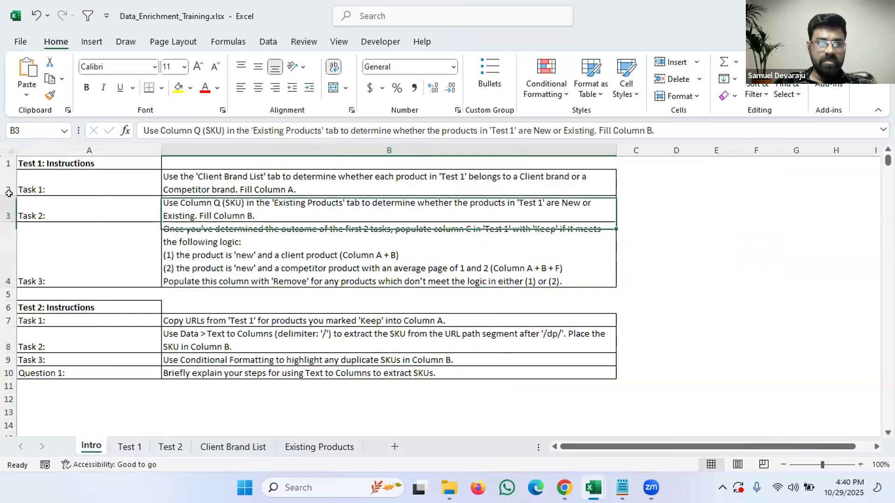
click(102, 181)
click(198, 190)
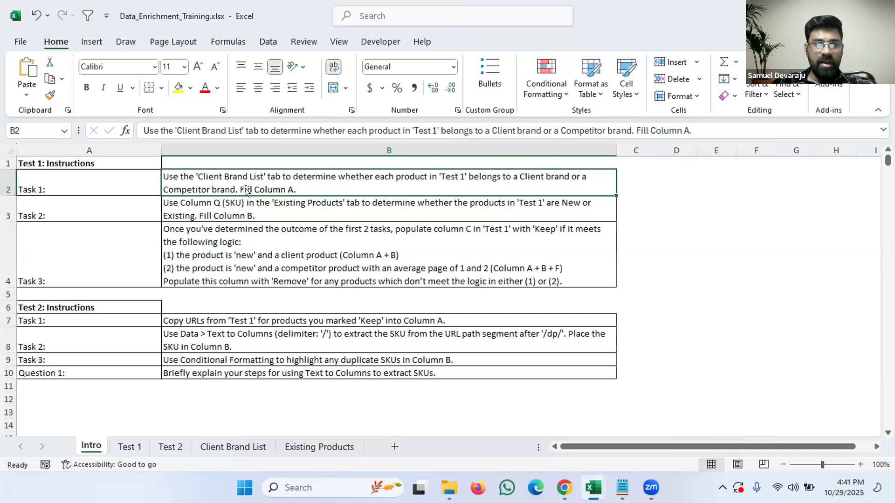
click(129, 447)
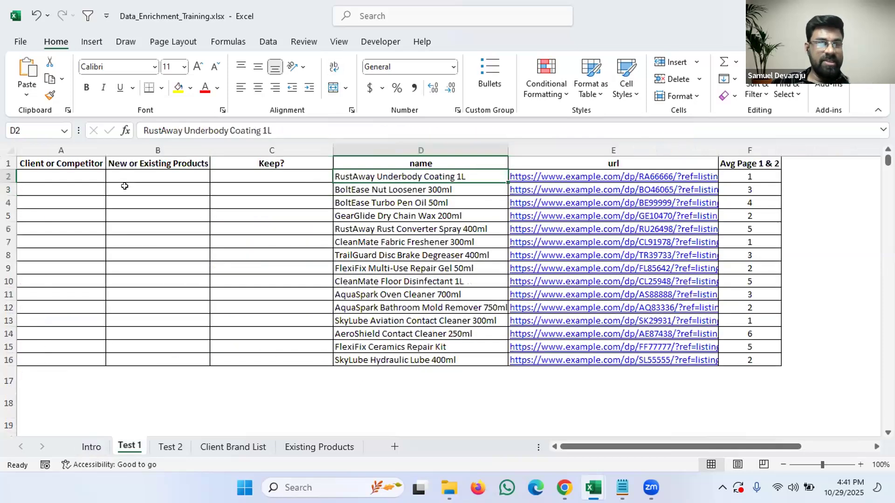
click(71, 147)
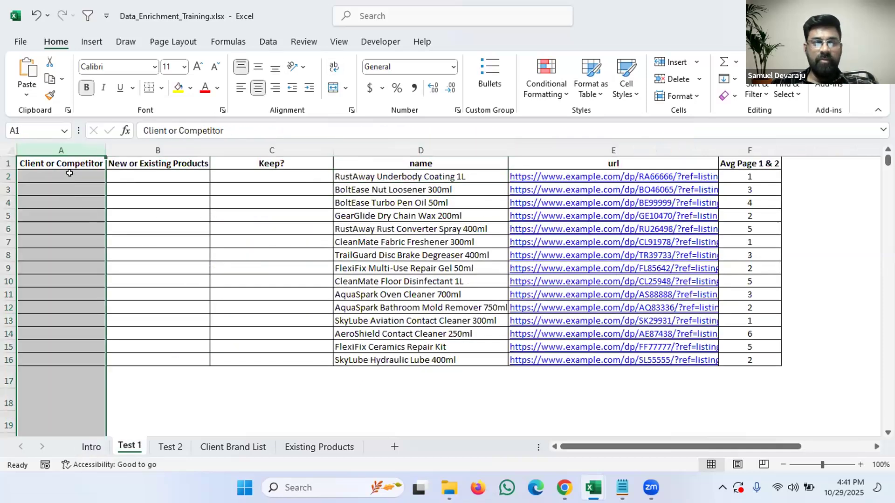
click(64, 183)
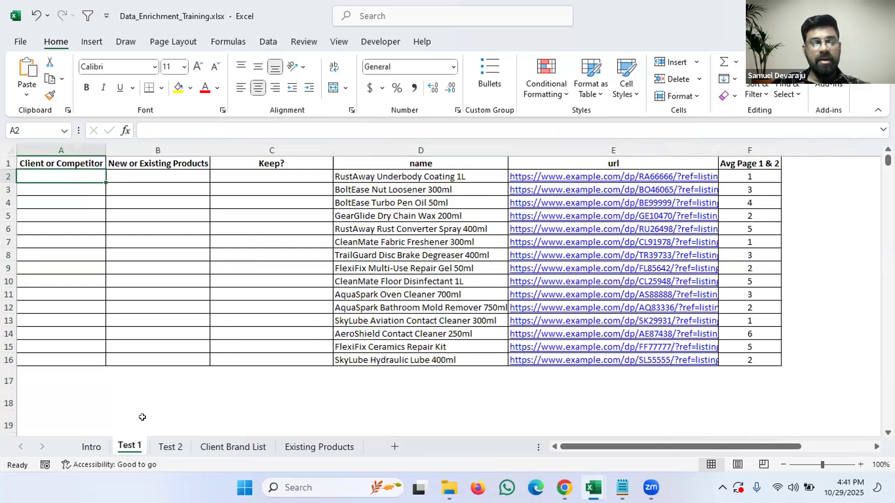
click(91, 447)
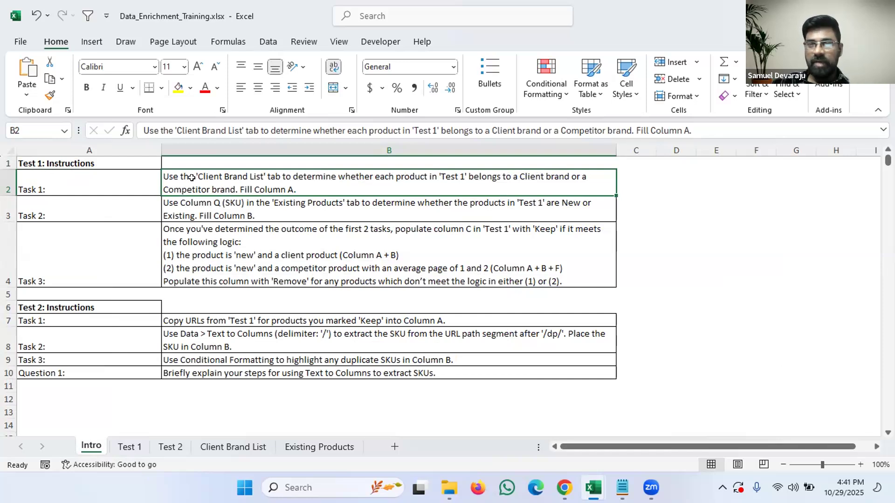
- Review the brands on the Client Brand List sheet alongside the Client or Competitor cells on the Test 1 sheet
click(246, 446)
drag(35, 173, 44, 266)
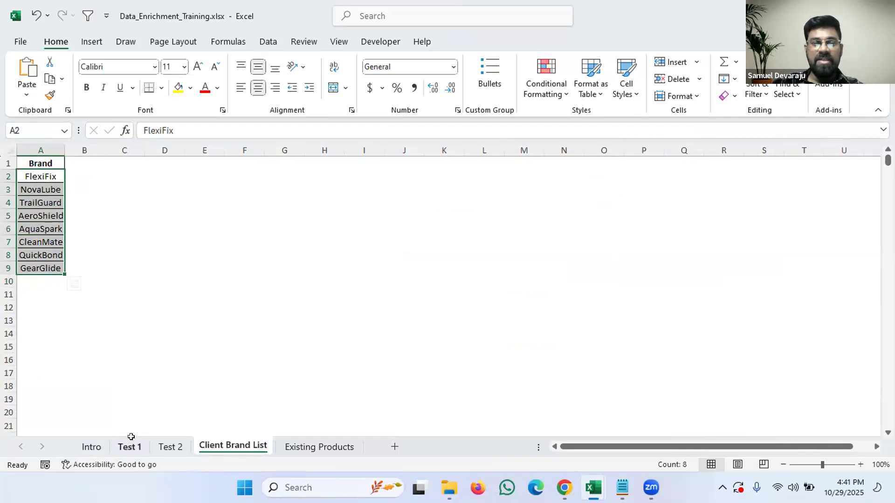
click(129, 447)
drag(72, 174, 81, 356)
click(87, 175)
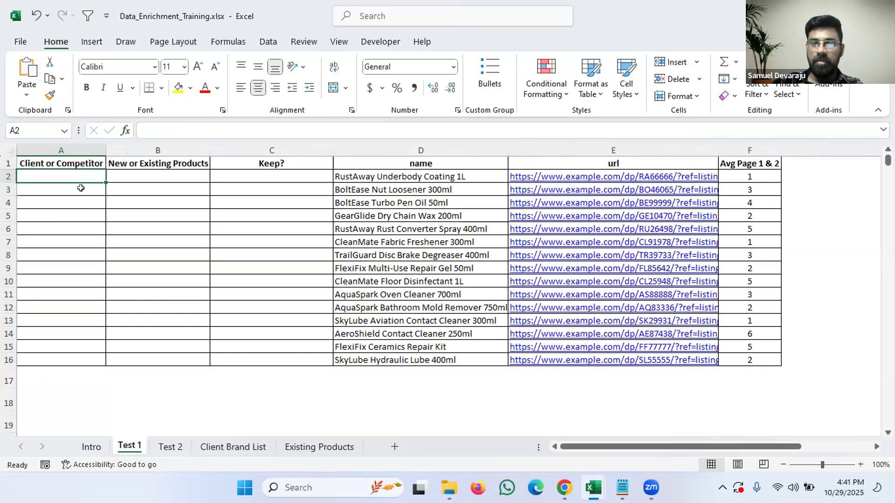
key(Down)
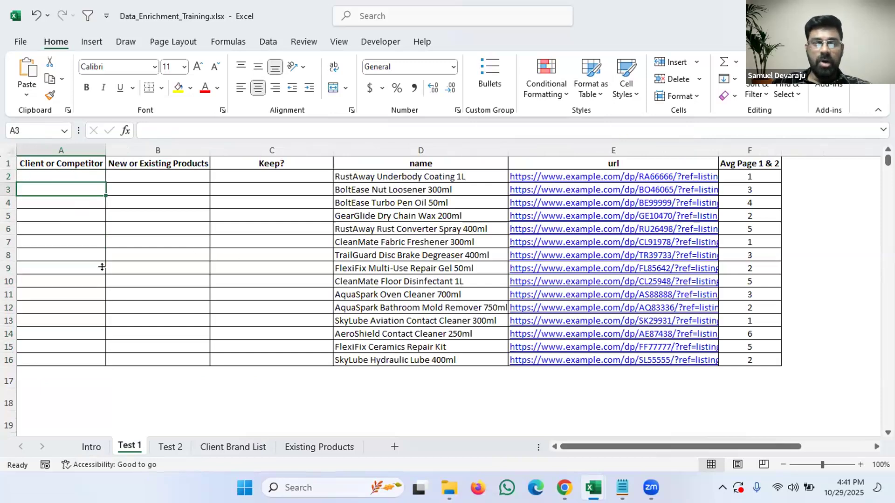
click(48, 174)
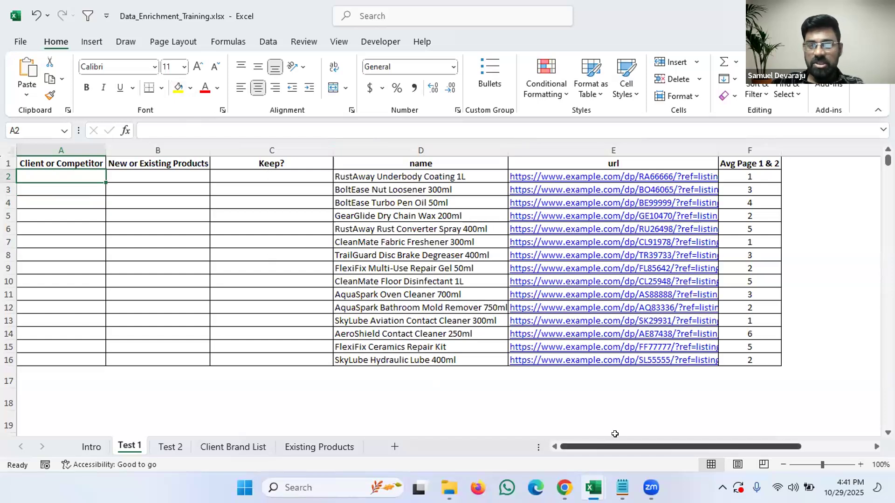
drag(622, 448, 579, 447)
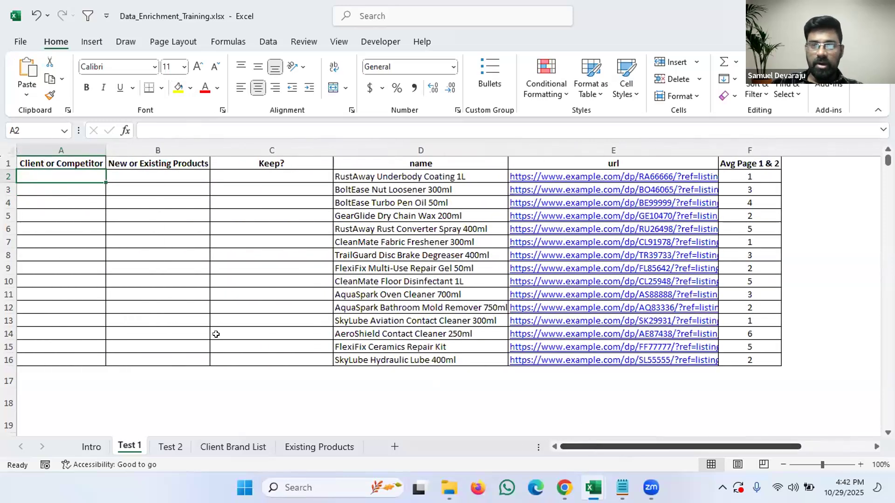
click(233, 446)
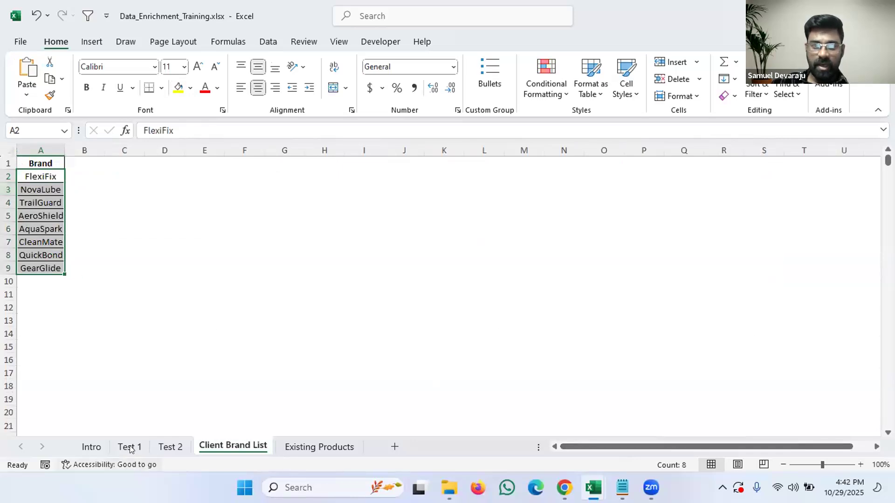
click(129, 447)
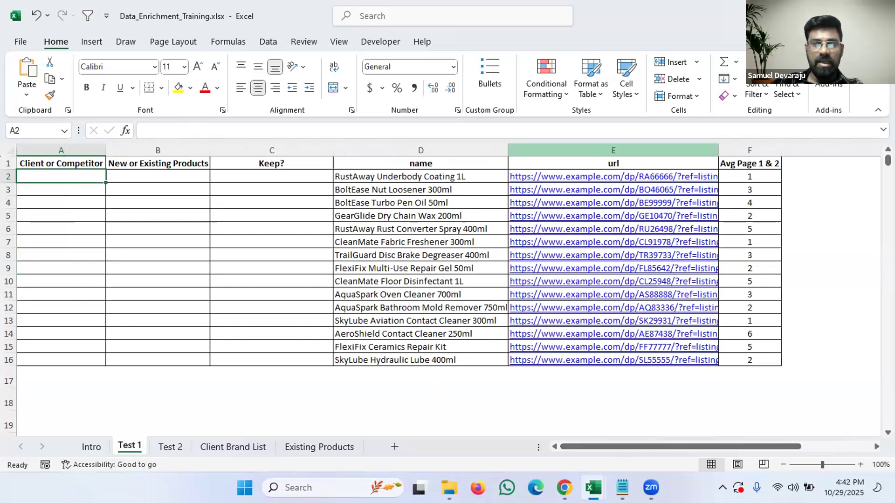
- Examine the url, Avg Page 1 & 2 and name columns on Test 1, comparing the first product name with the client brands
click(634, 163)
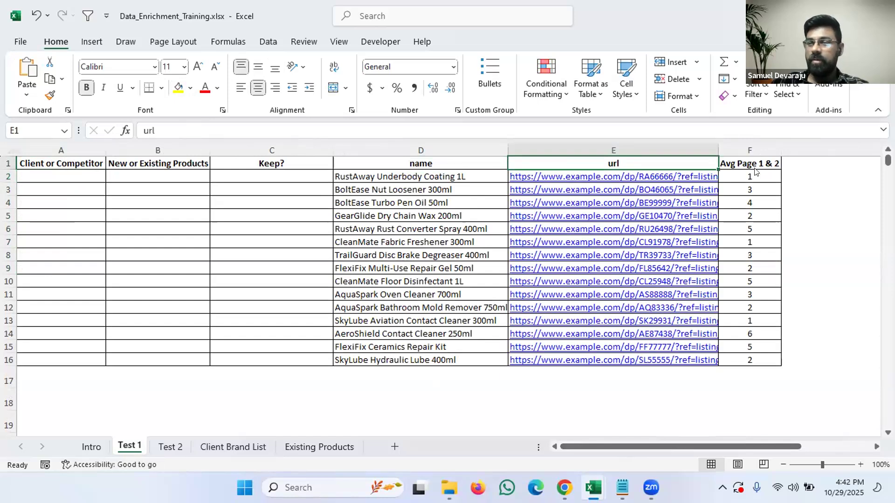
click(749, 150)
click(625, 149)
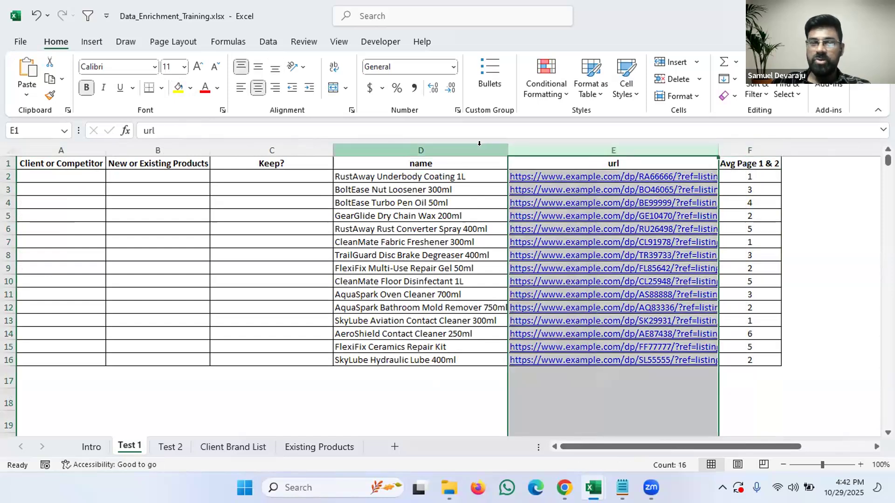
click(479, 146)
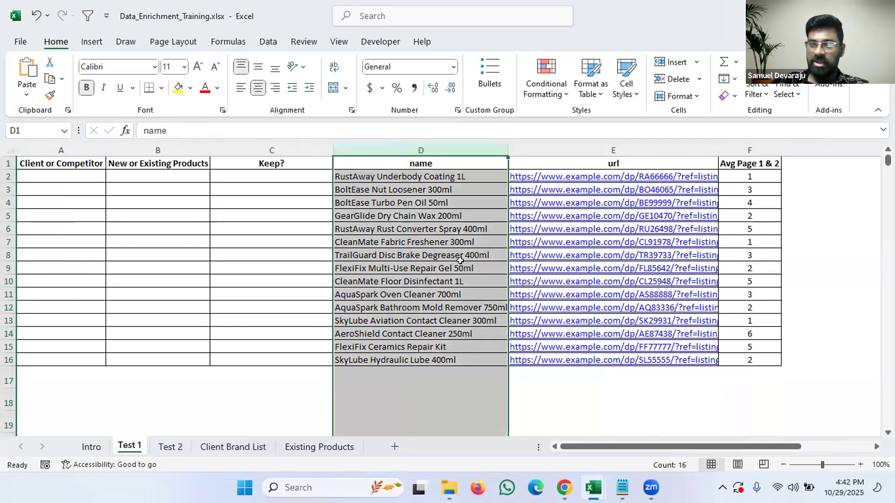
click(235, 450)
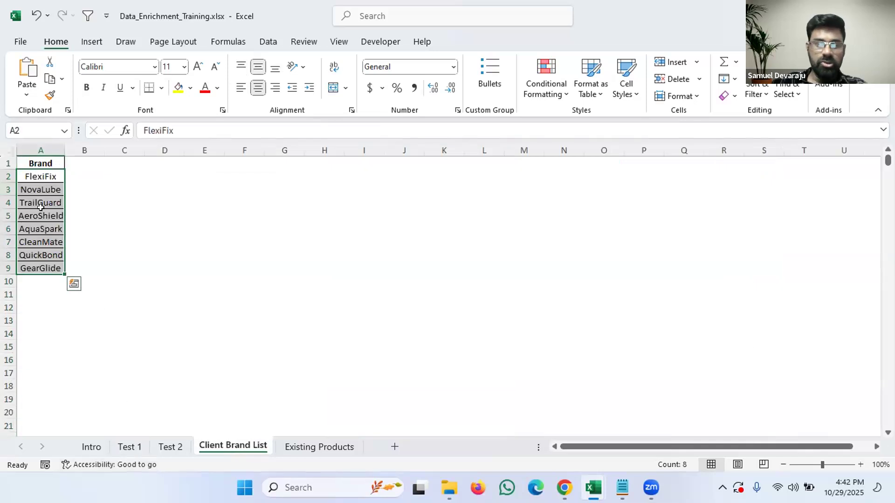
click(54, 176)
click(140, 445)
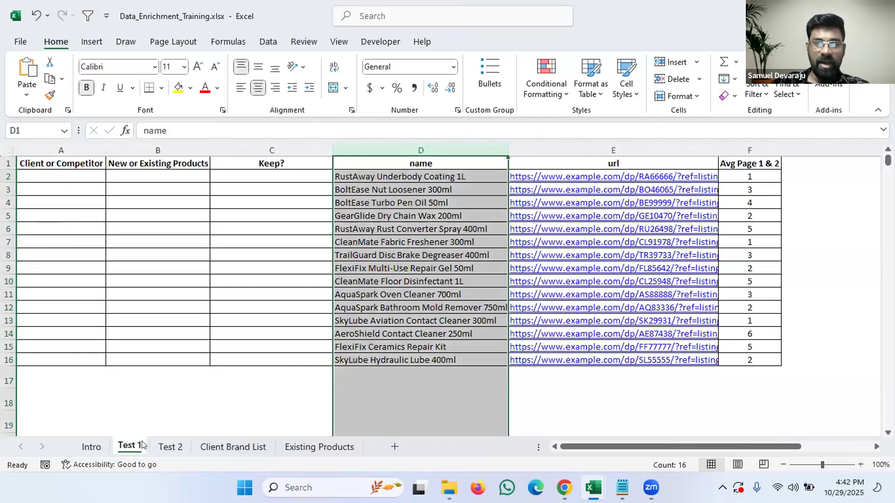
click(413, 174)
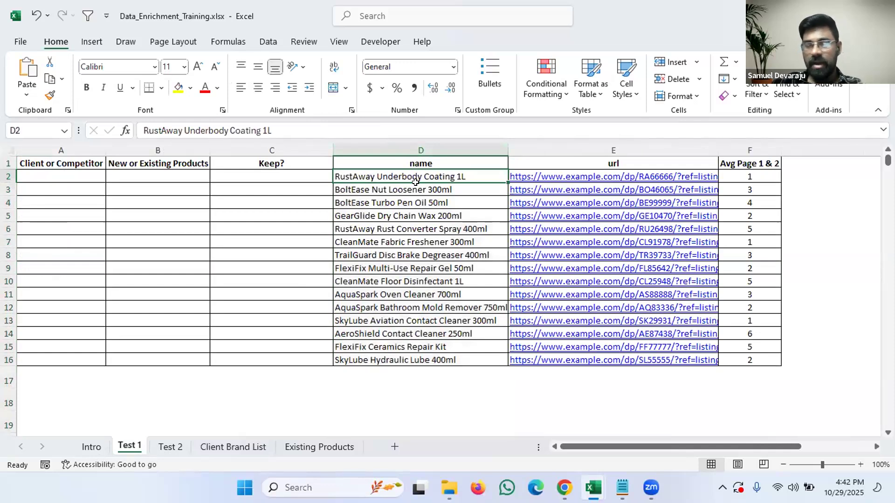
click(245, 443)
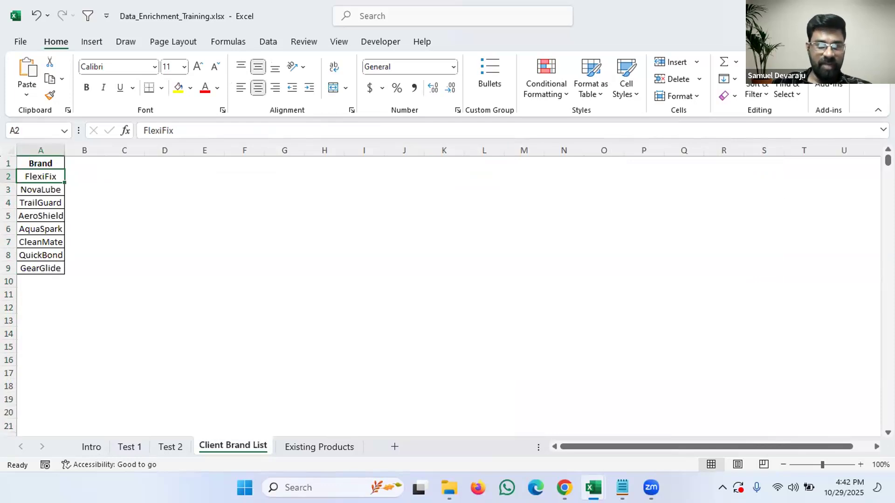
click(138, 446)
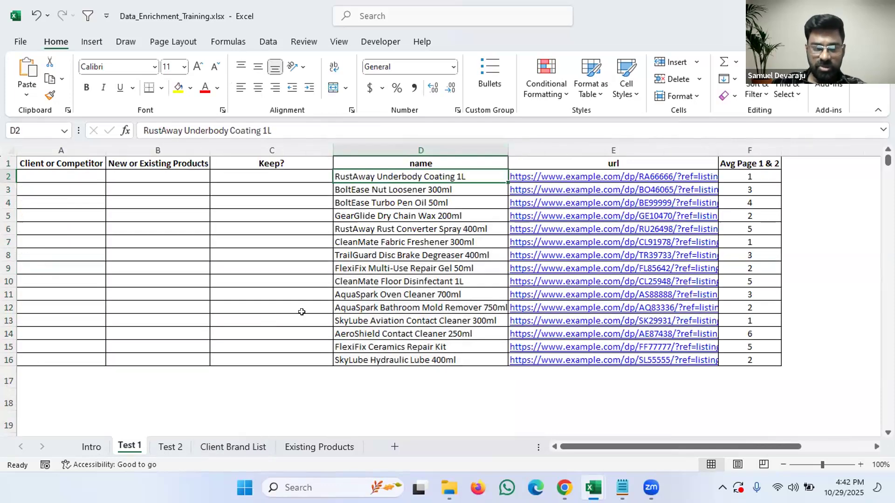
- Examine the brand within the FlexiFix Multi-Use Repair Gel name, check it against the Client Brand List, and revisit the Task 1 instruction
click(353, 273)
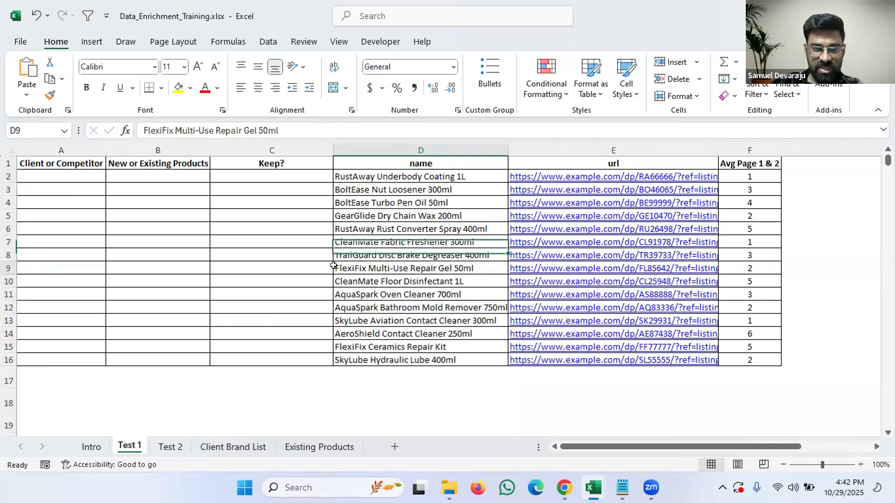
double_click(166, 130)
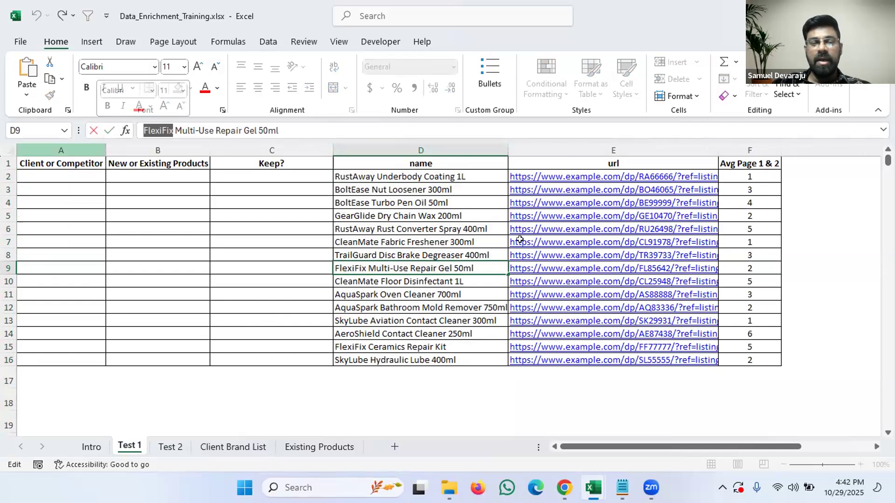
key(Escape)
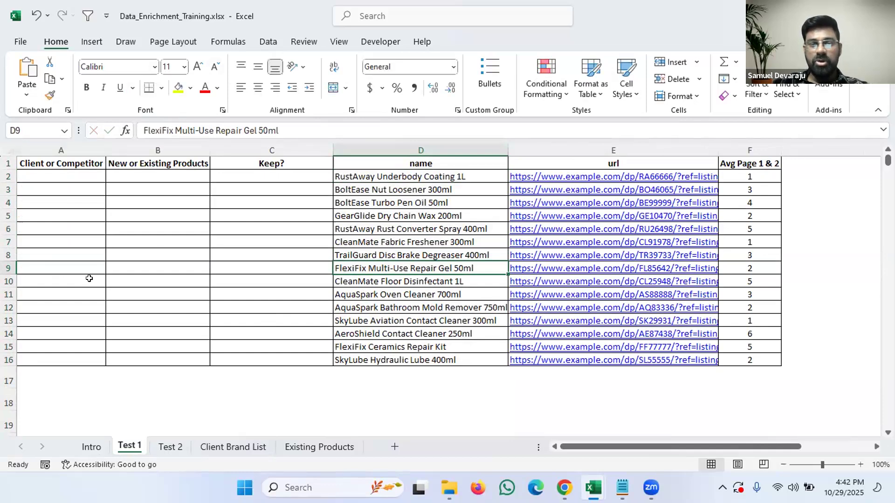
drag(80, 176, 89, 355)
click(366, 269)
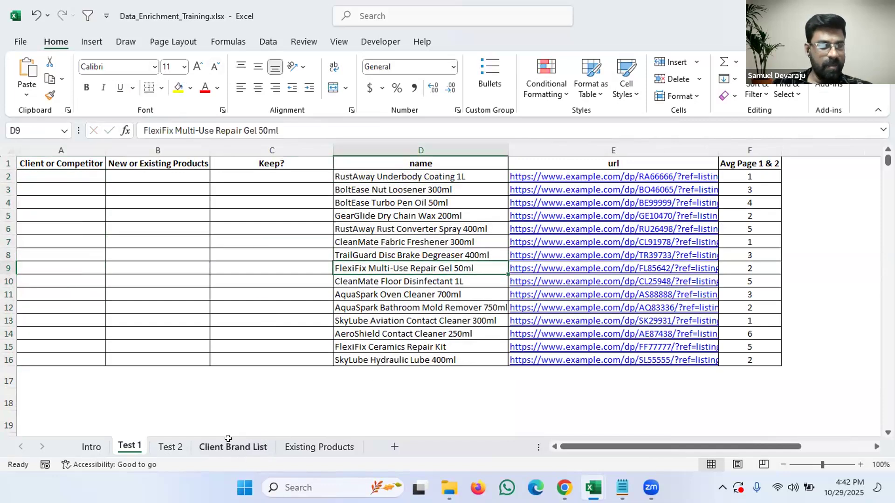
click(244, 444)
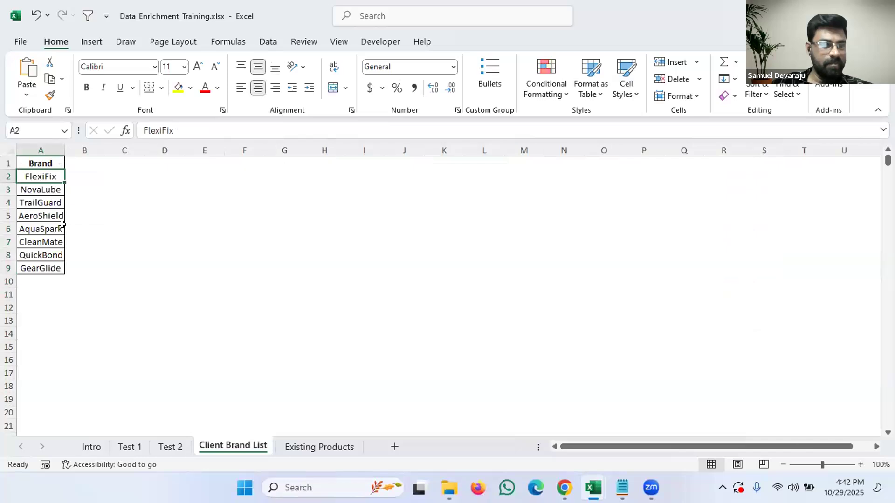
click(48, 202)
click(91, 447)
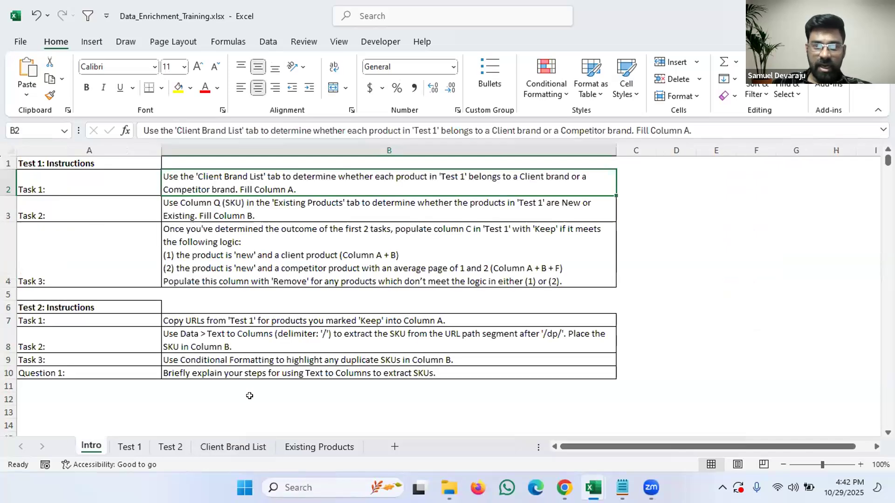
- Examine the product names in D2:D16 on Test 1 for the brand that starts each name
click(128, 445)
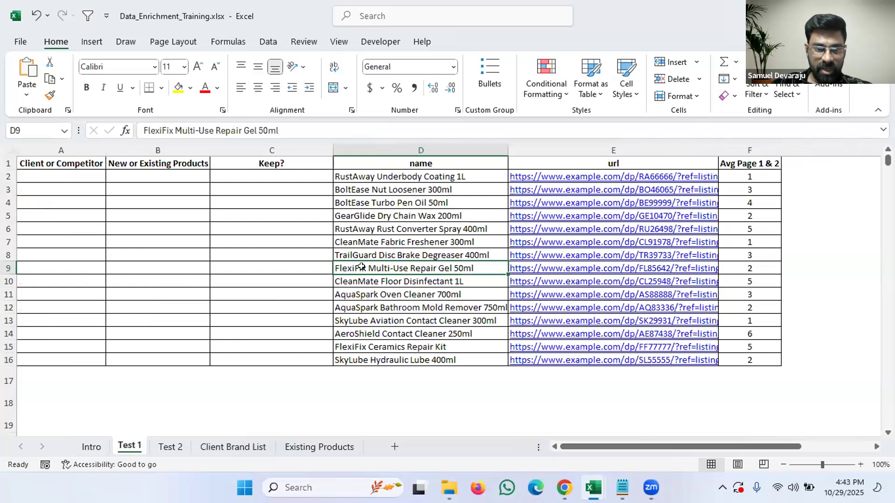
click(362, 250)
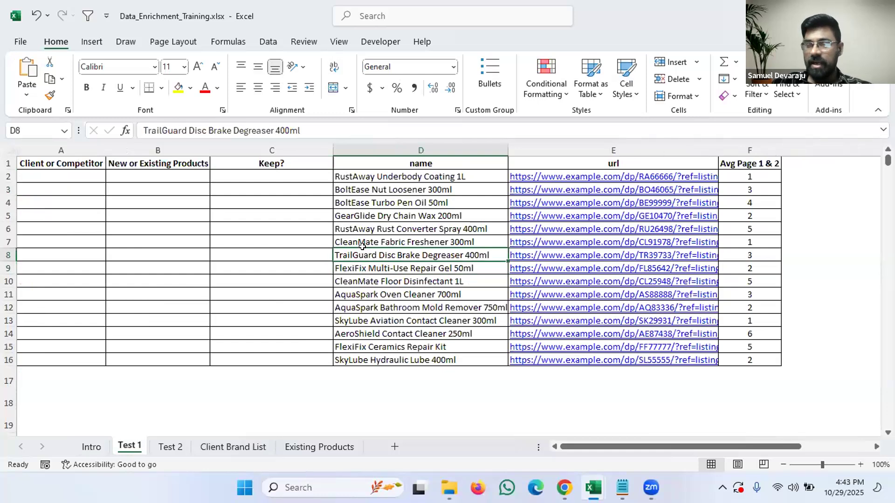
drag(422, 176, 438, 365)
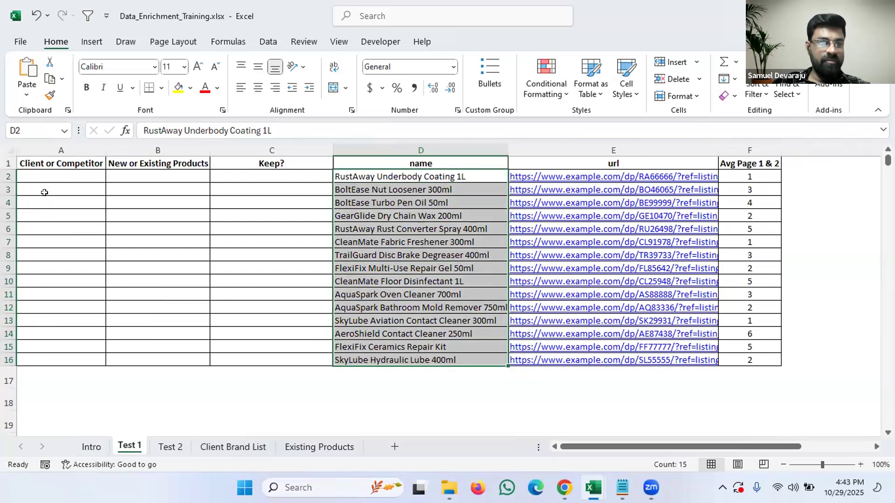
click(49, 172)
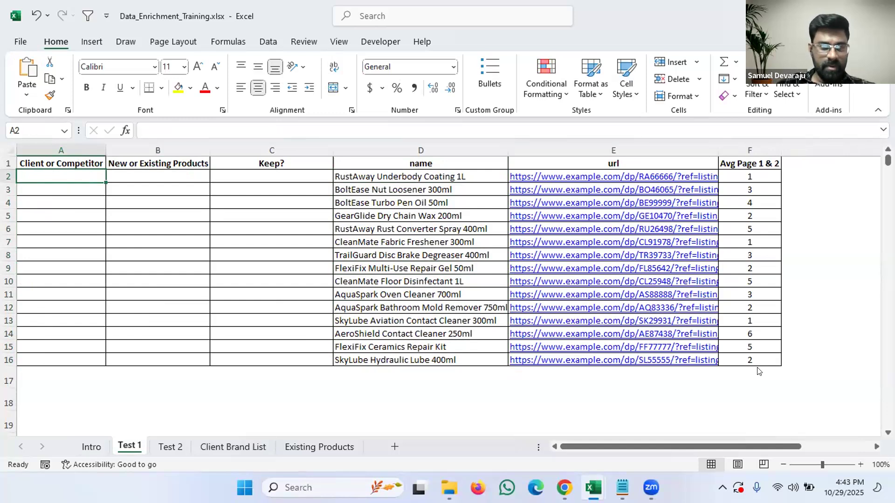
click(328, 453)
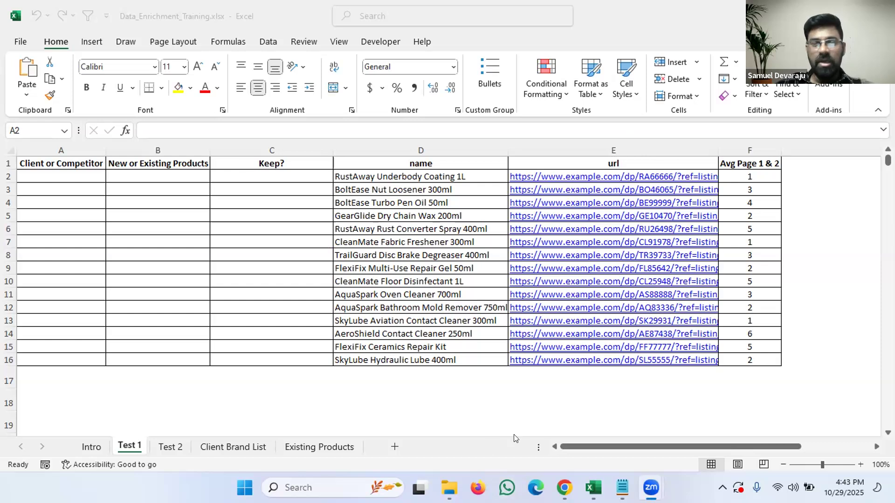
click(391, 277)
drag(354, 174, 350, 356)
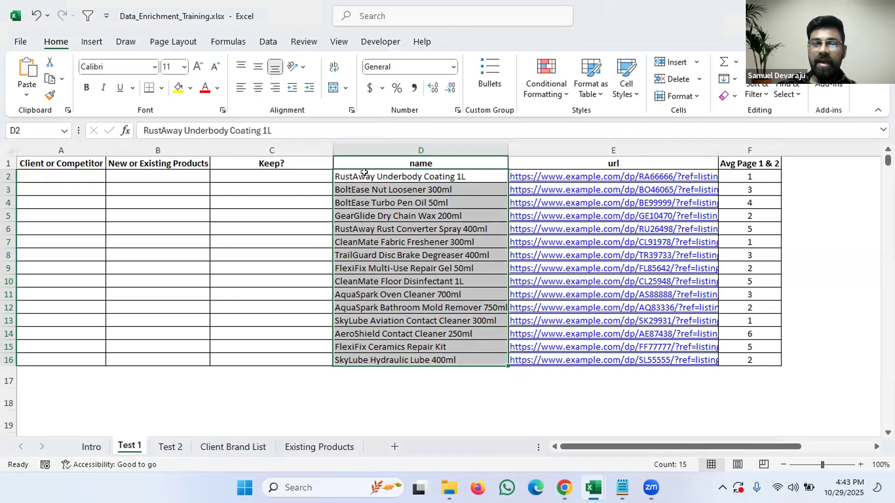
click(361, 177)
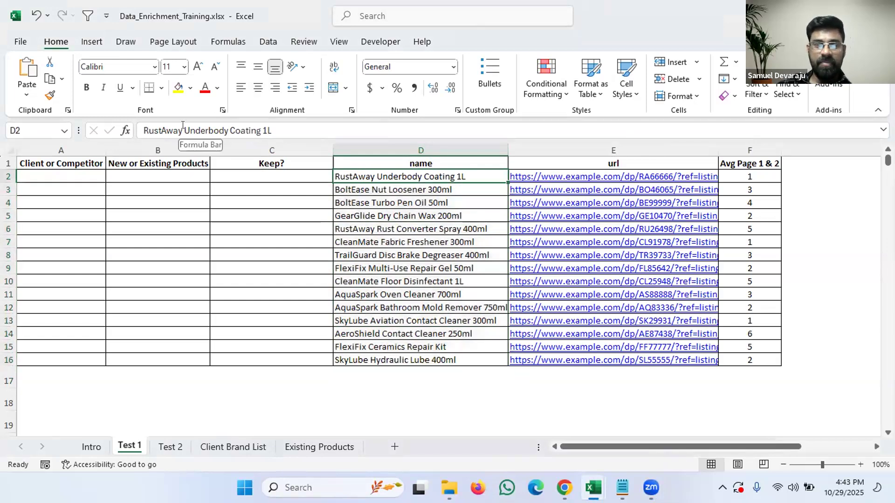
- Examine the brand names that begin the product names in D2:D16 of the Test 1 sheet
double_click(163, 130)
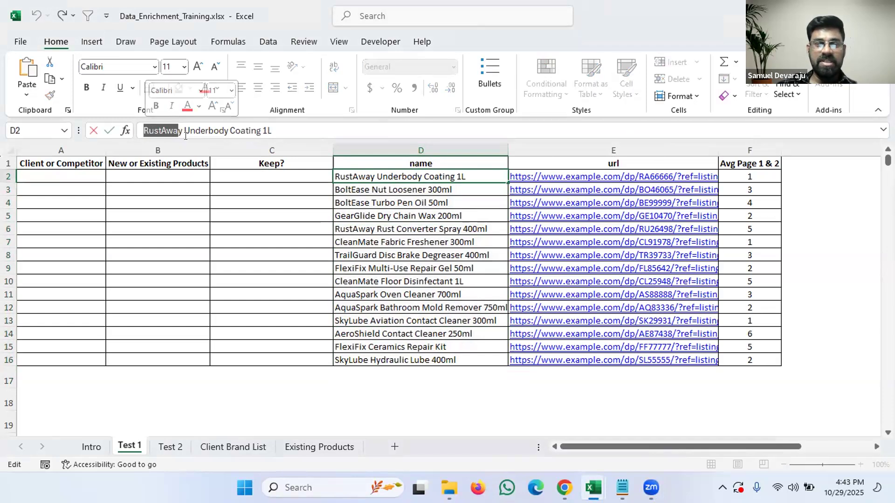
click(145, 129)
double_click(146, 130)
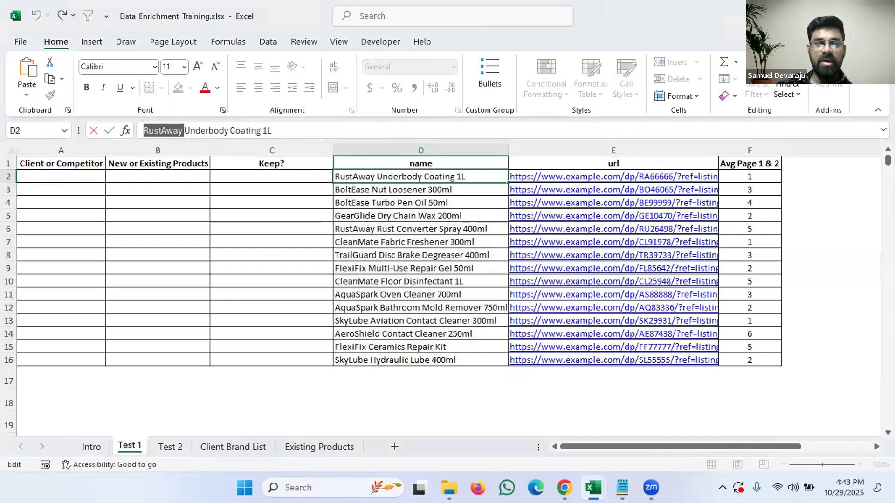
key(Escape)
click(370, 186)
double_click(366, 229)
click(369, 239)
double_click(374, 254)
drag(376, 254, 322, 258)
key(Escape)
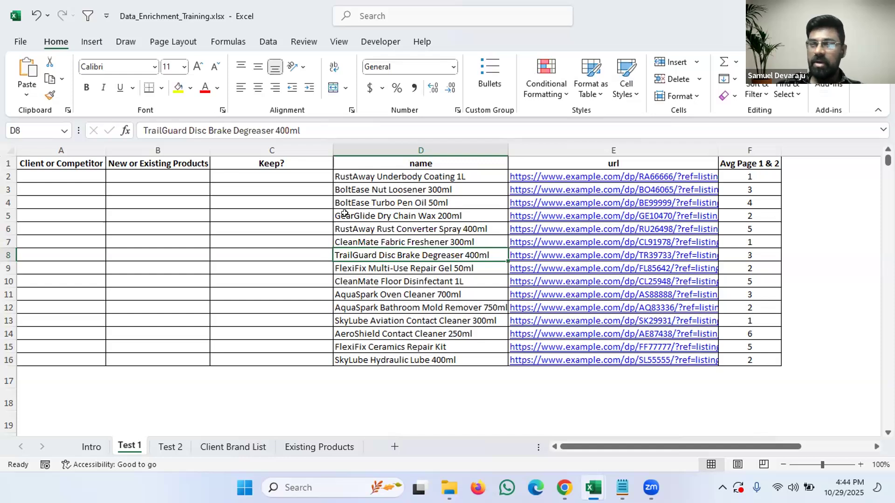
drag(463, 176, 445, 360)
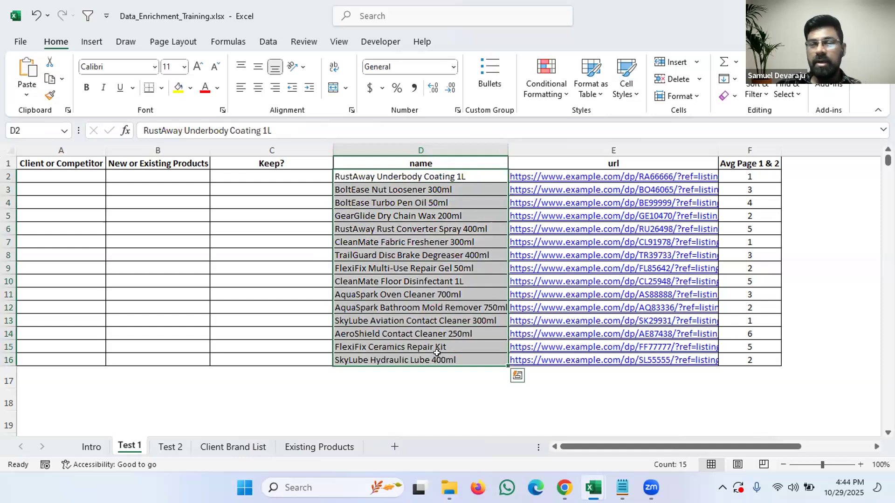
click(61, 174)
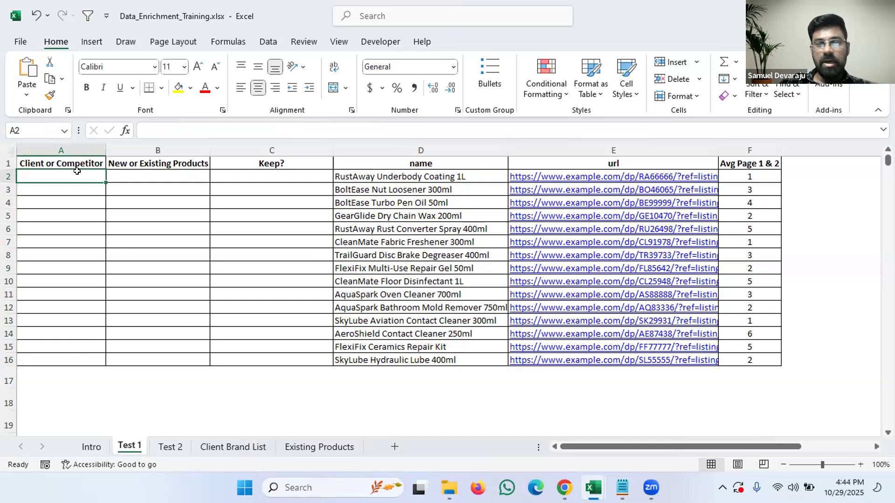
- Review the client brands listed in A2:A9 of the Client Brand List sheet
click(217, 444)
drag(38, 177, 40, 272)
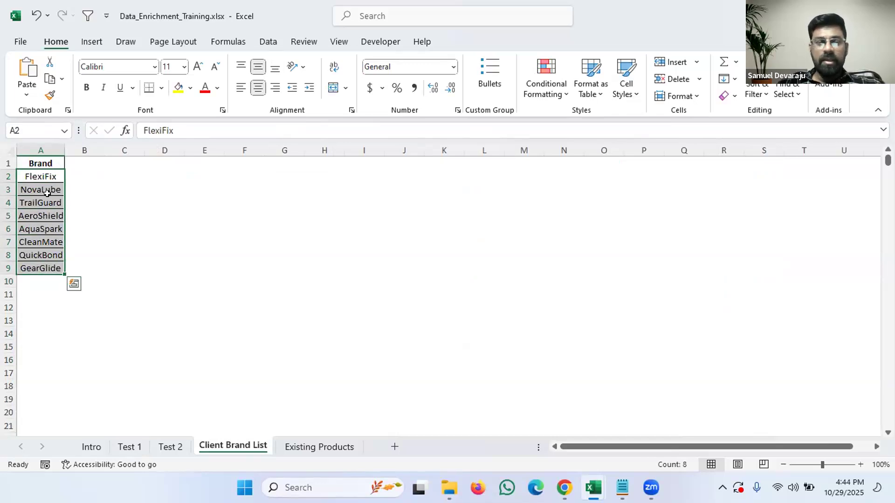
click(47, 176)
click(46, 189)
click(47, 202)
click(46, 215)
click(49, 229)
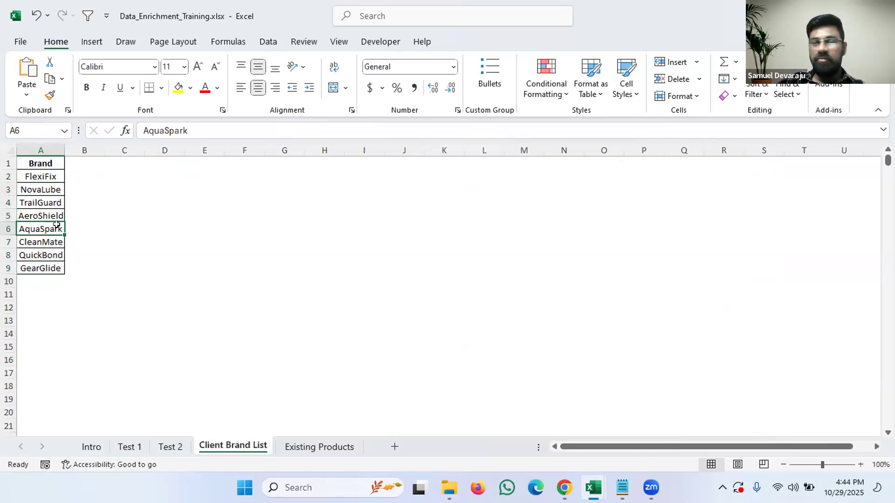
drag(49, 176, 51, 262)
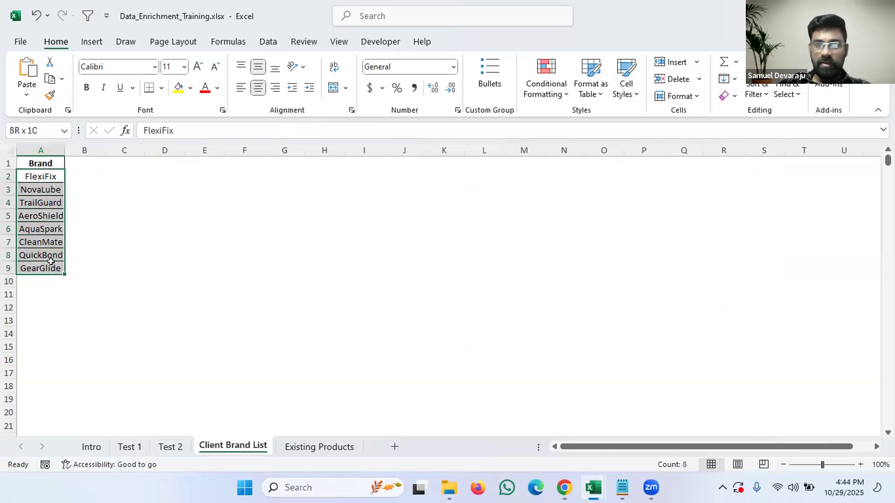
- Check the task instructions on the Intro sheet and the brand within the product name in D2 of Test 1
click(92, 447)
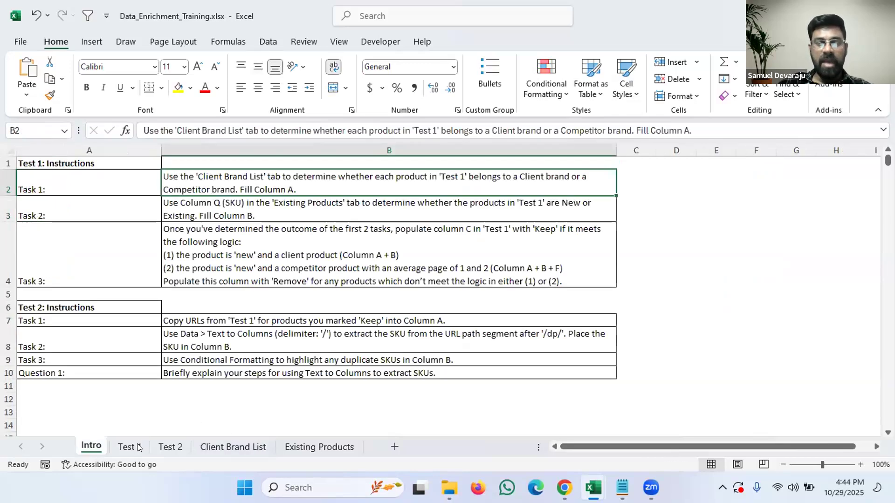
click(133, 447)
click(365, 177)
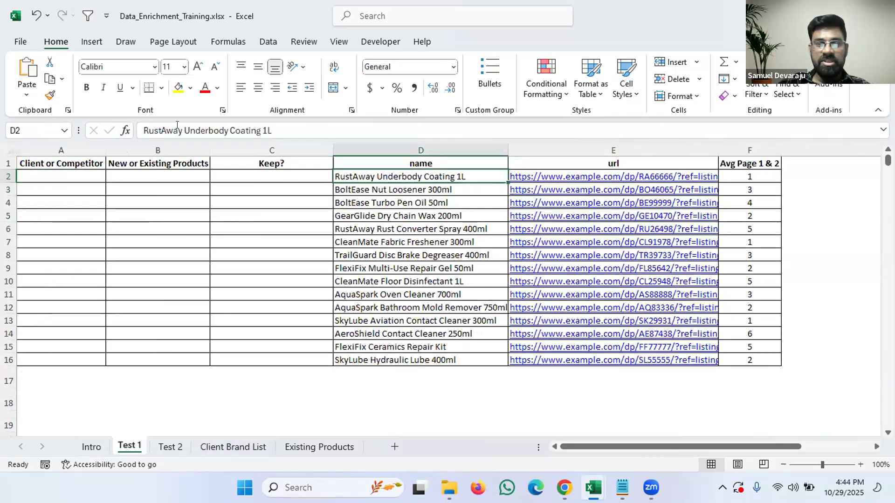
double_click(162, 131)
key(Escape)
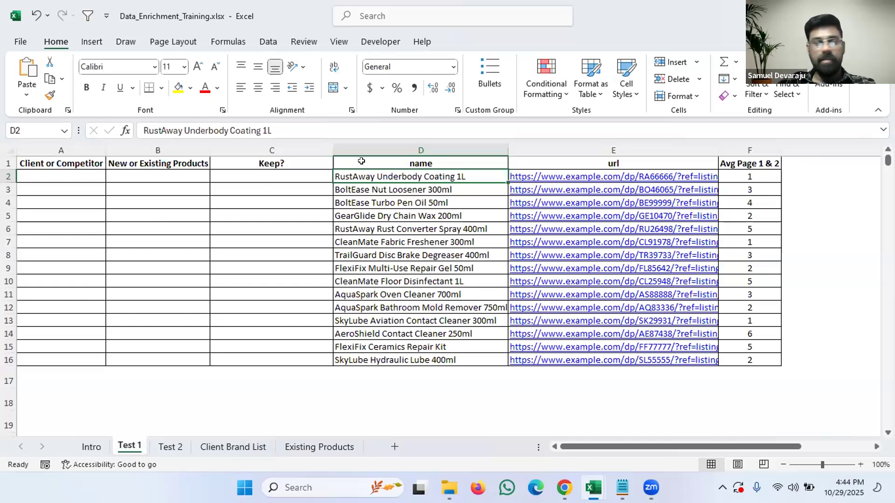
click(22, 236)
- Start a COUNTIF formula in cell A2 of Test 1 with D2 as its range
click(72, 175)
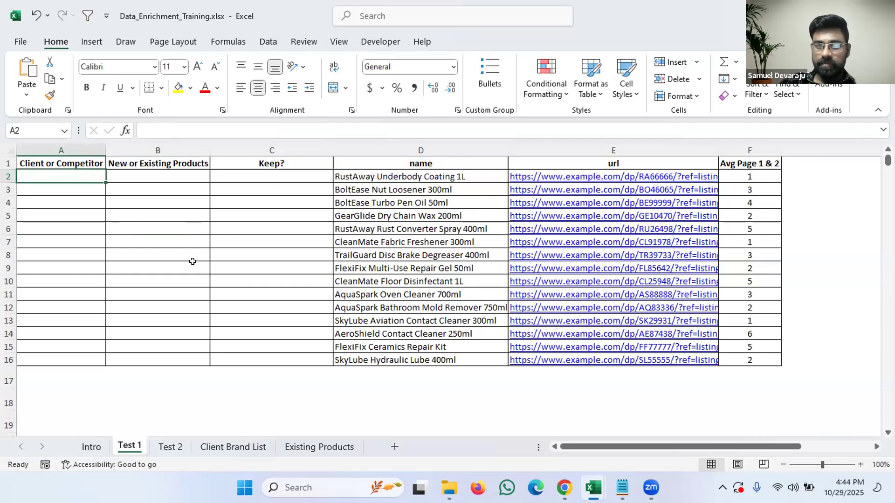
text(=)
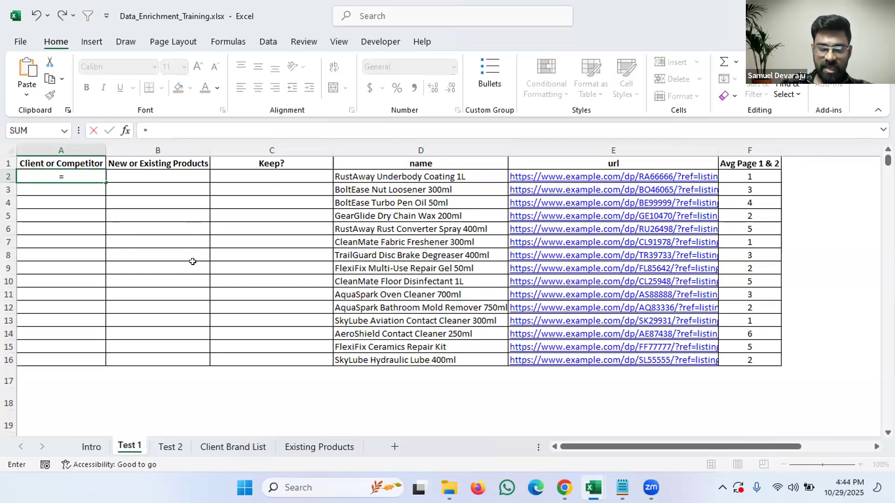
text(counti)
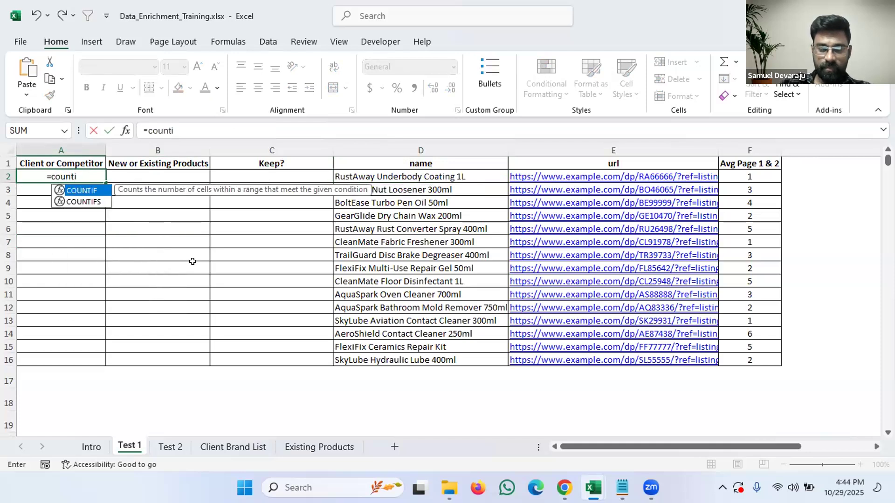
text(f()
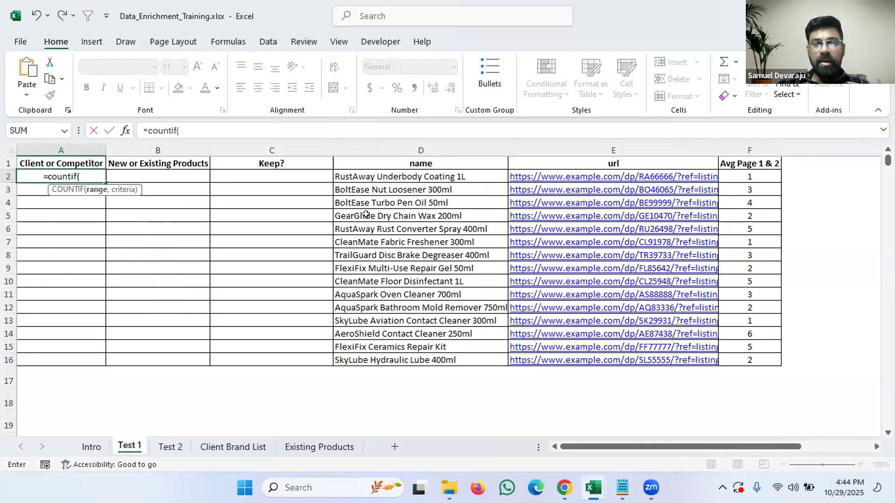
click(360, 173)
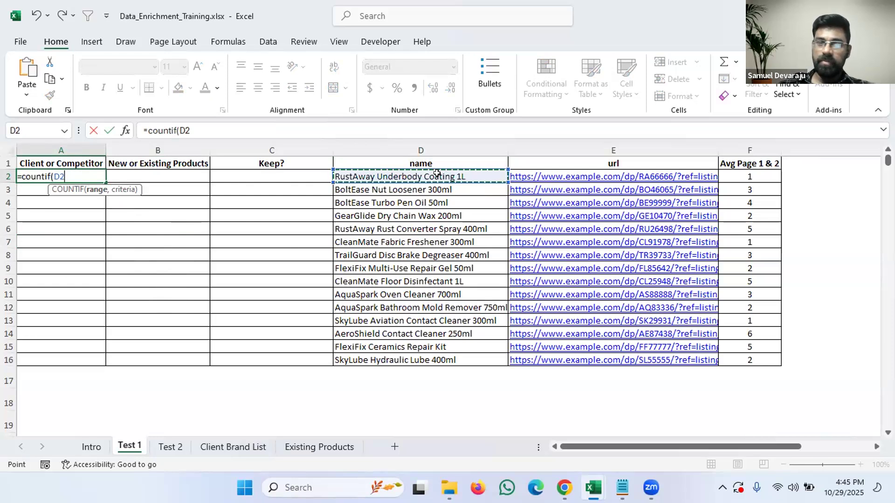
drag(459, 174, 452, 359)
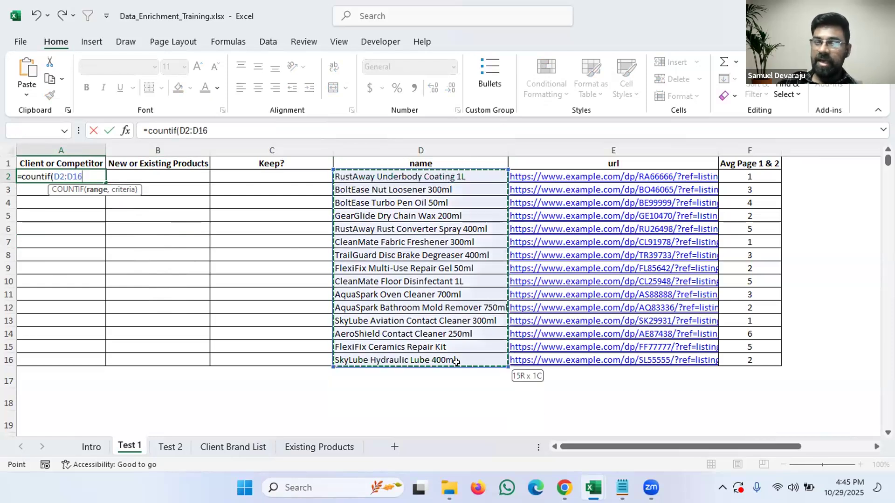
click(435, 178)
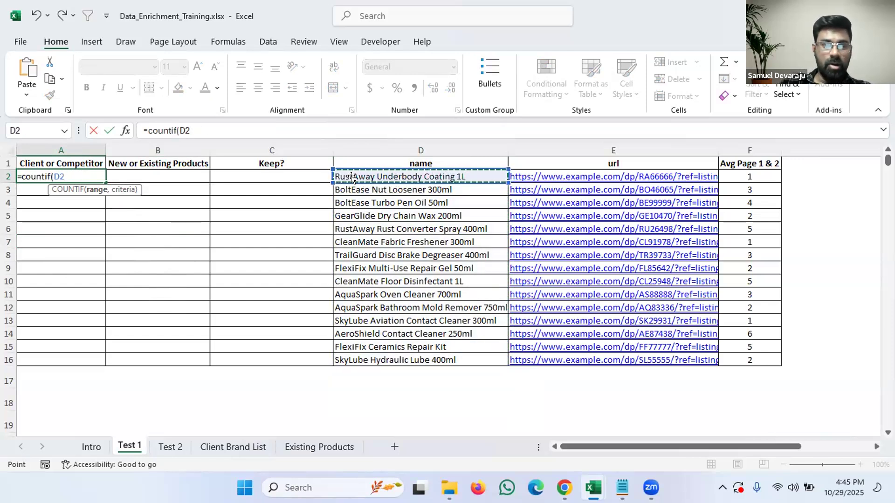
text(,)
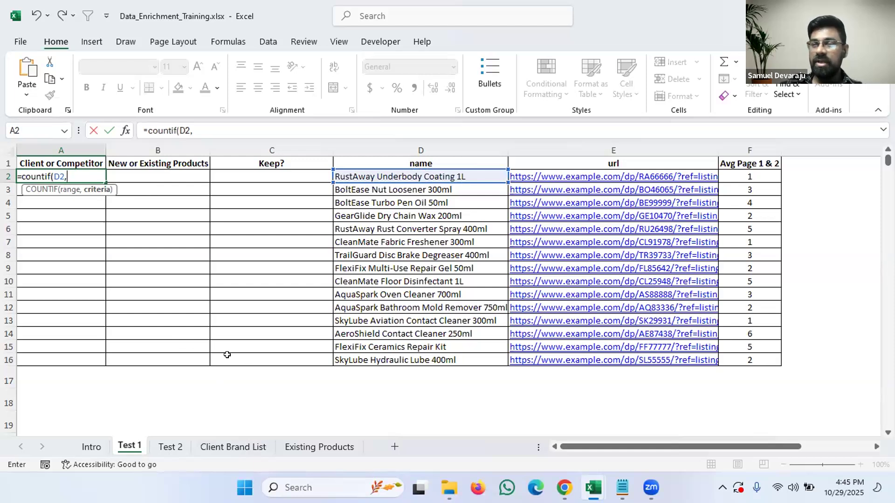
- Complete the COUNTIF formula with the criteria "*"&'Client Brand List'!$A$2:$A$9&"*" and enter it
text(*)
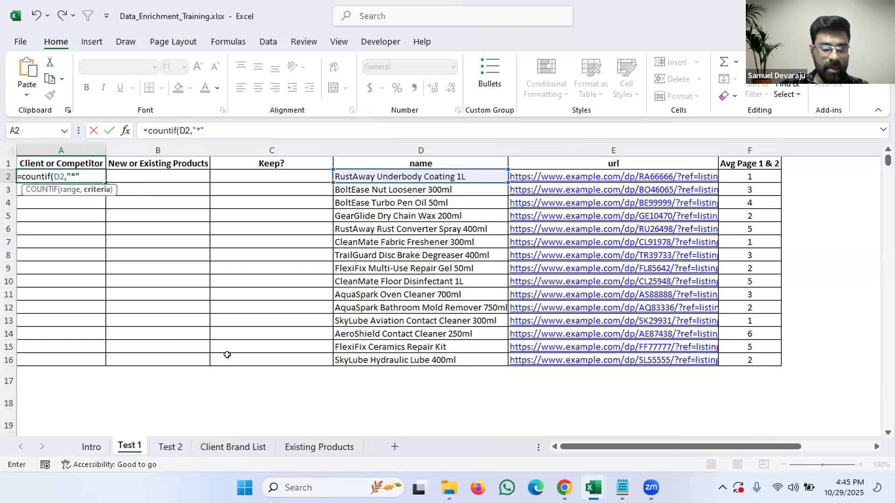
text("&)
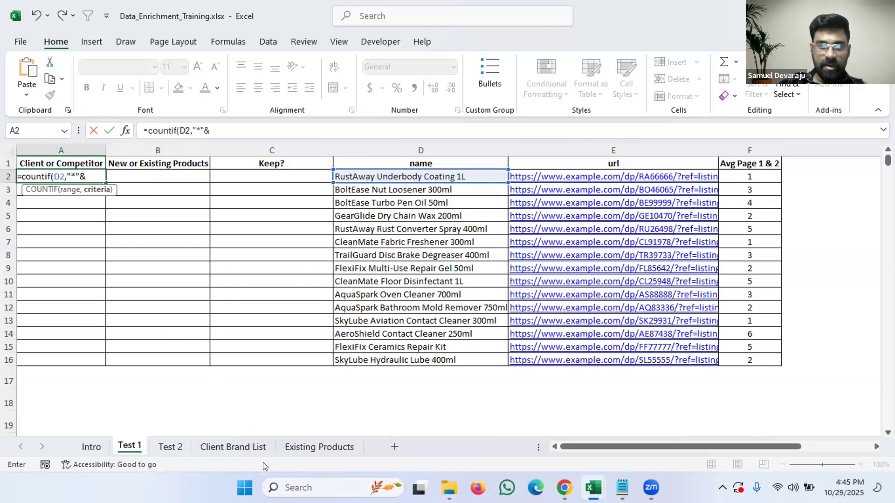
click(226, 446)
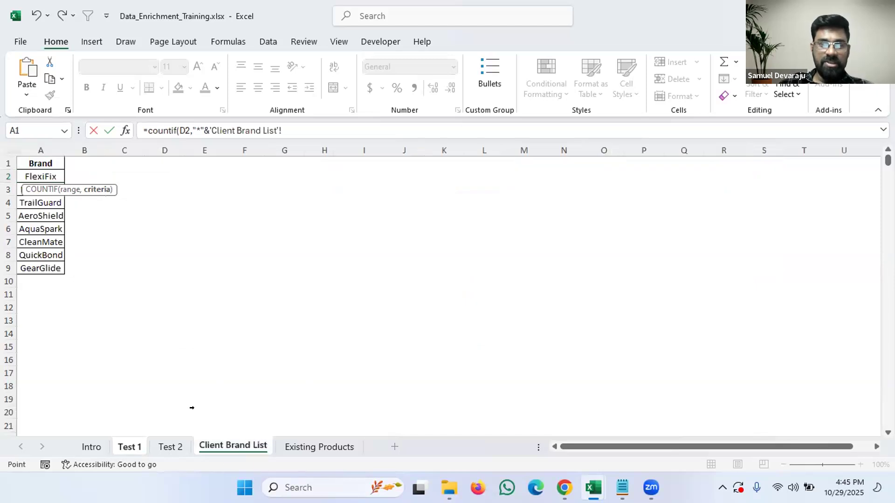
drag(37, 176, 45, 266)
key(F4)
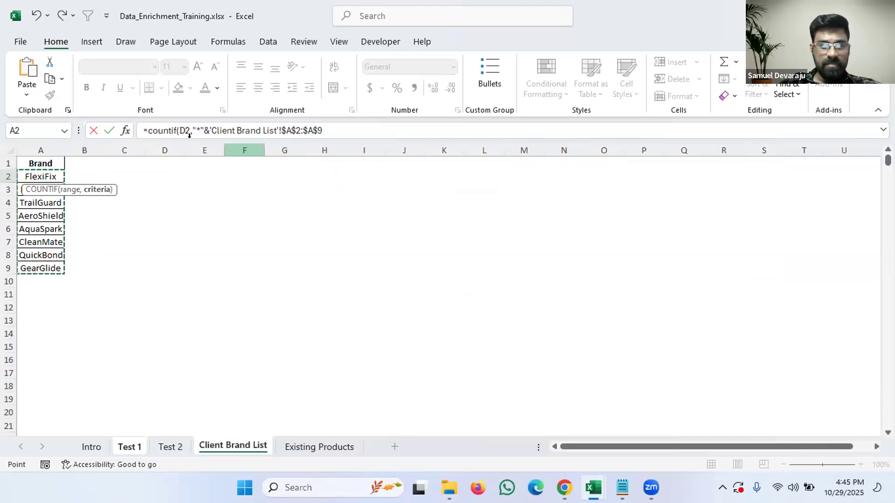
click(335, 131)
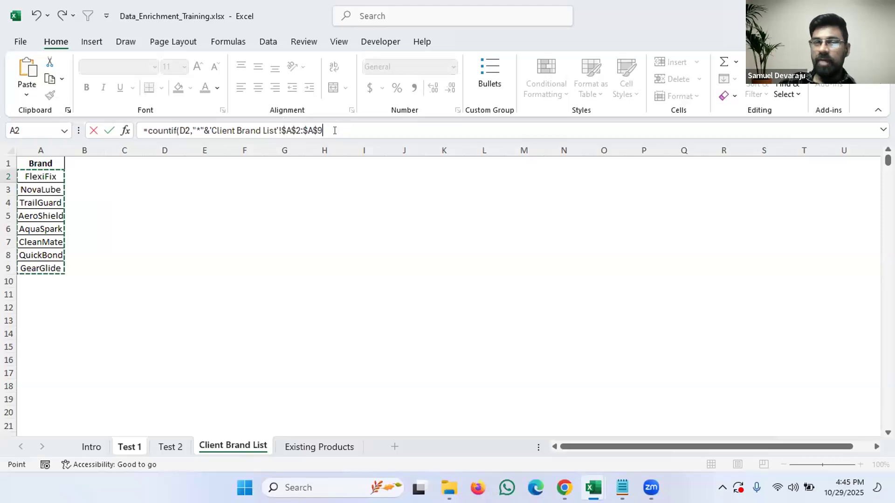
click(334, 131)
text(&)
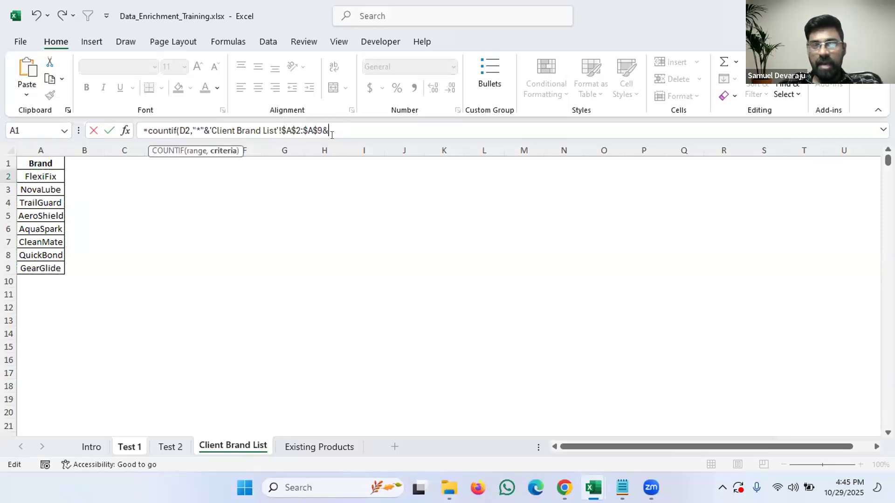
text(")
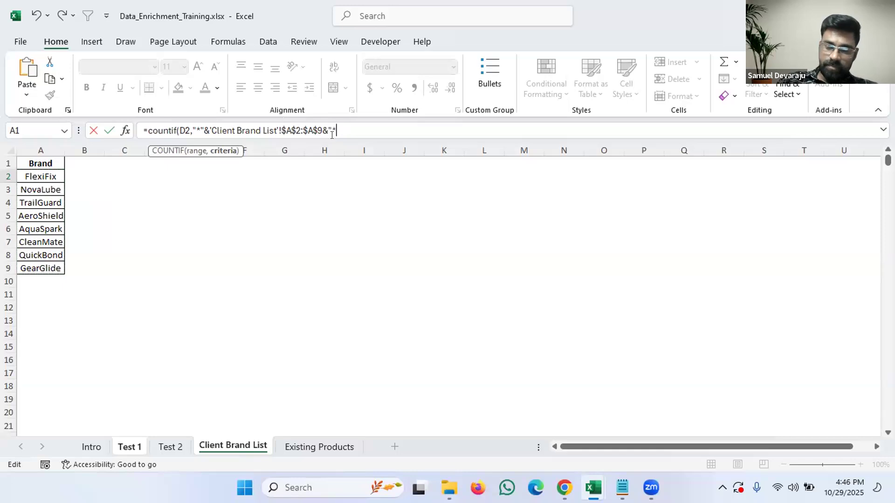
text(*")
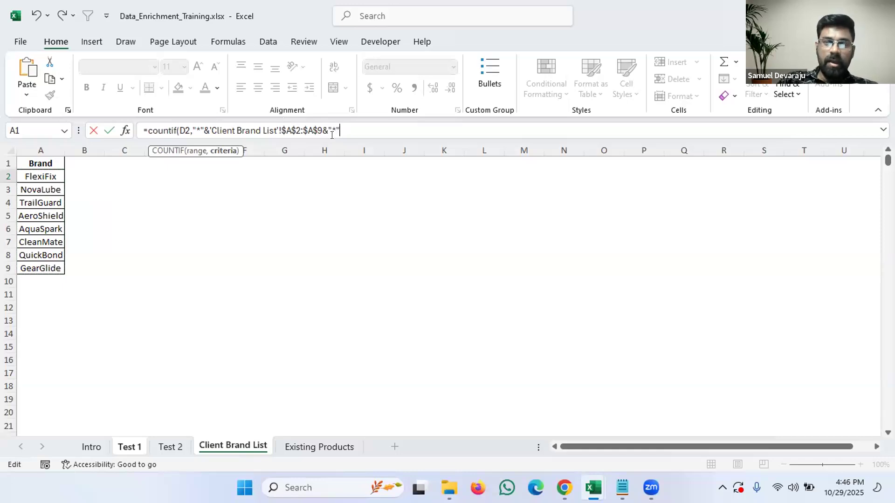
text())
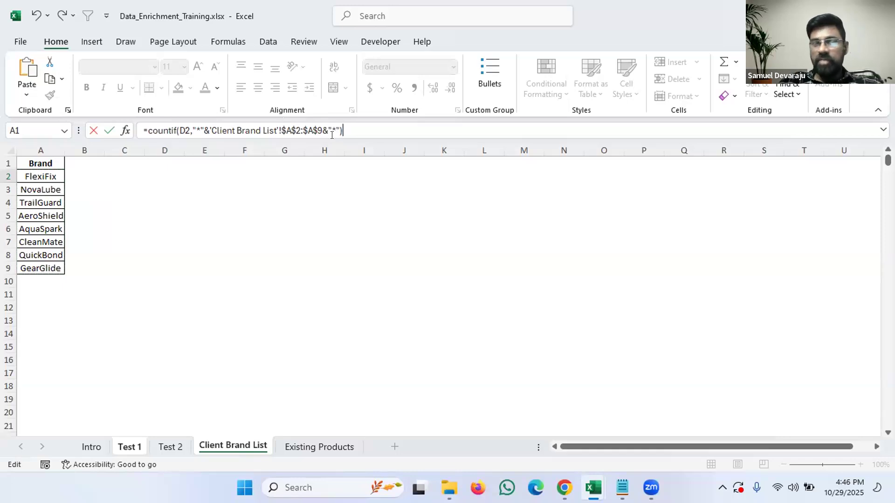
key(Return)
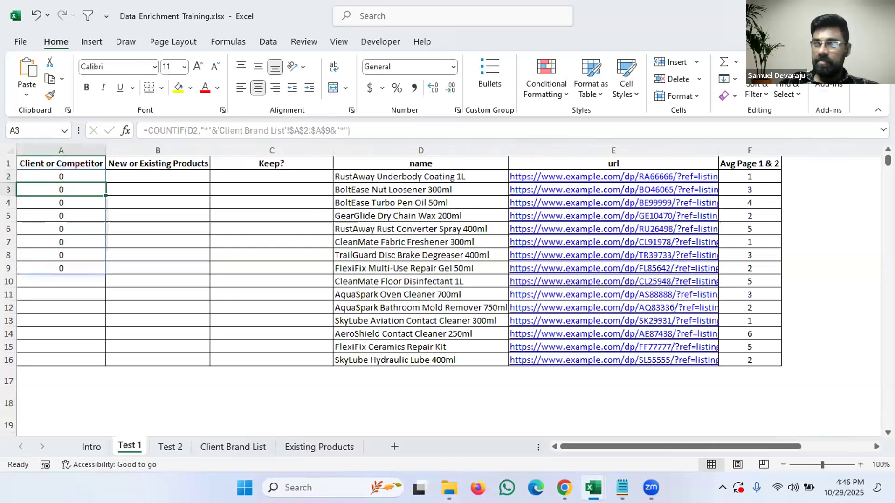
- Compare the formula in A2 of Test 1 with the Client Brand List entries and the product name in D2
key(Up)
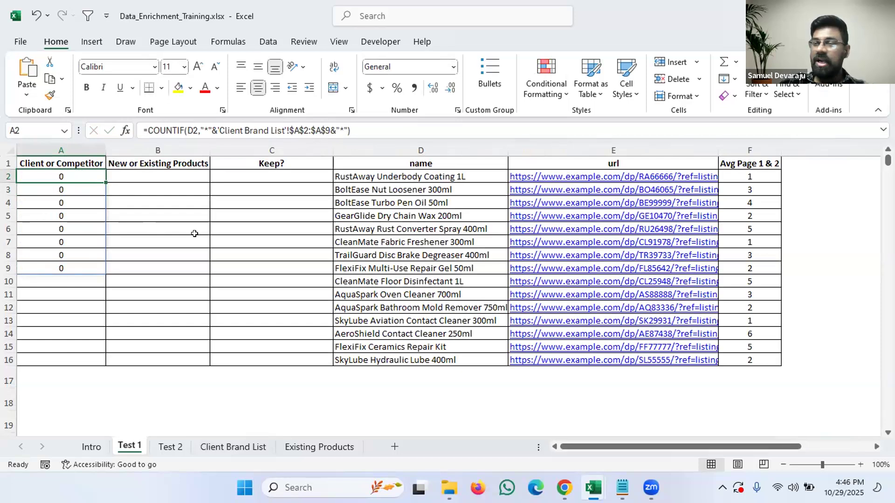
click(252, 447)
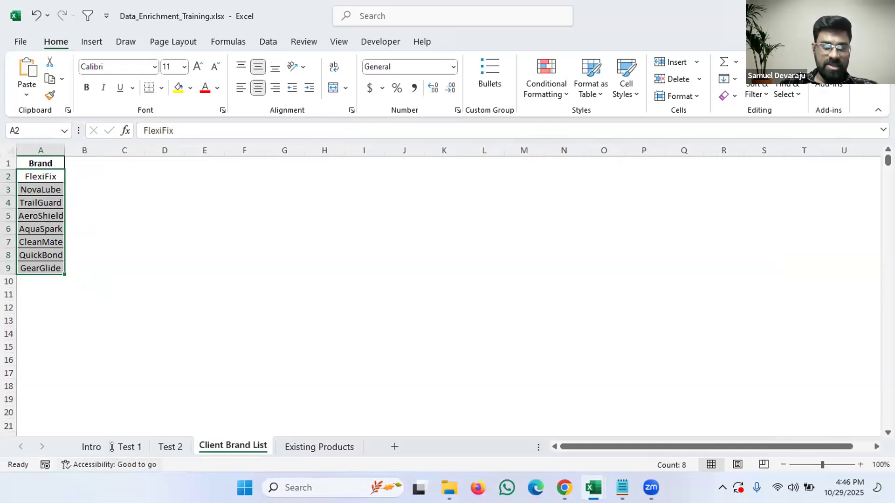
click(129, 446)
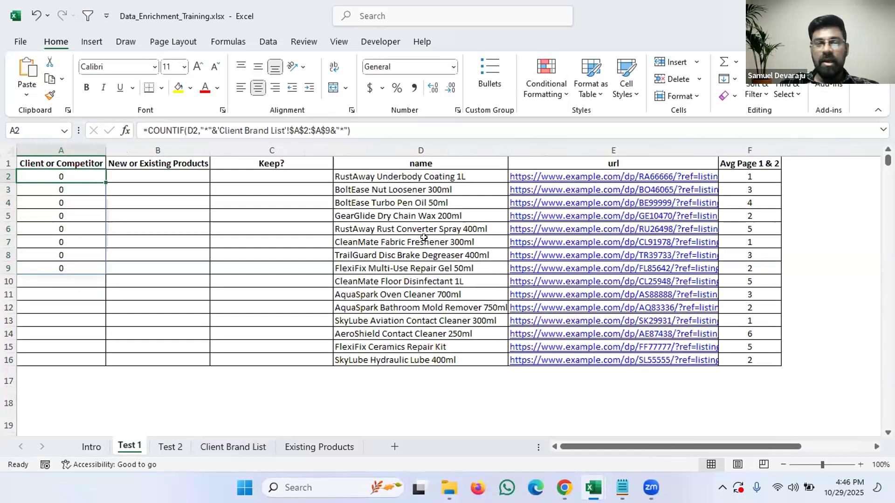
click(392, 175)
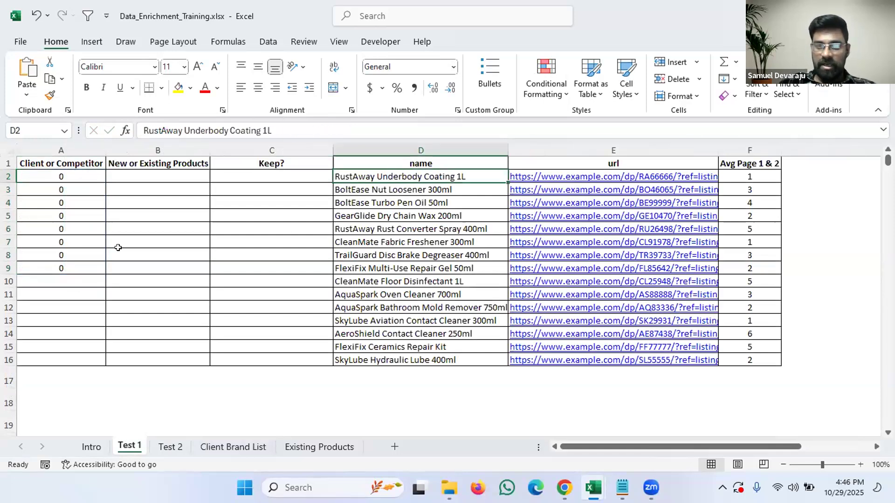
- Copy the COUNTIF formula from A2 to A15, check its spilled range, and clear it from A15
click(78, 172)
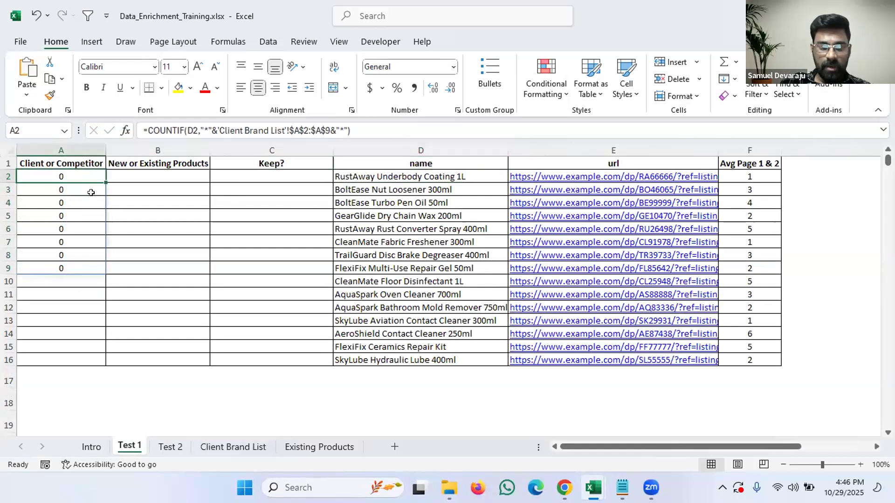
key(ctrl+c)
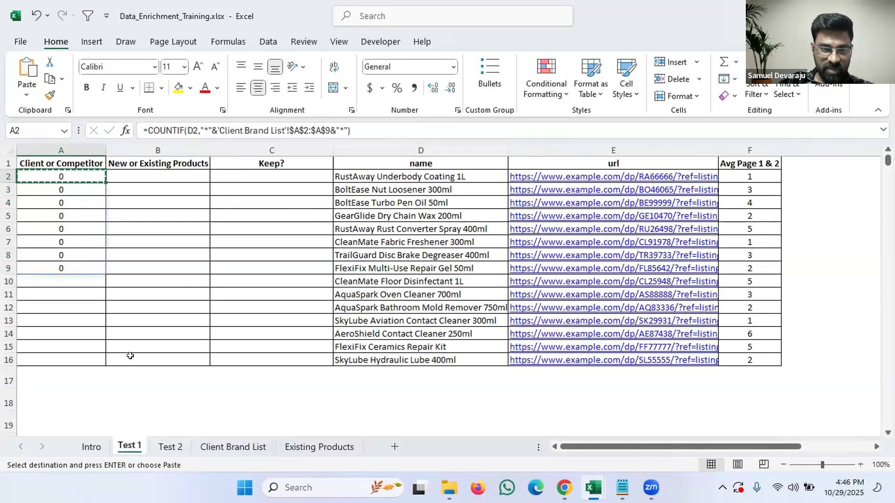
click(71, 344)
key(ctrl+v)
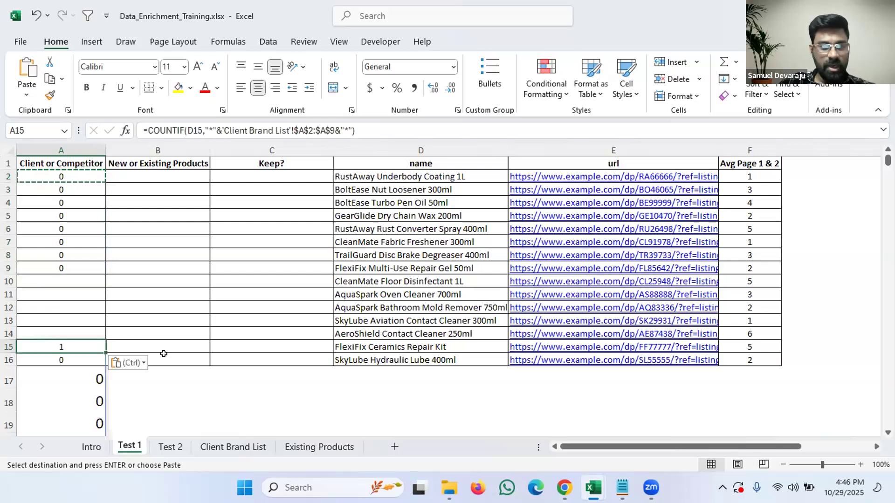
scroll(186, 326, down, 4)
scroll(172, 320, up, 1)
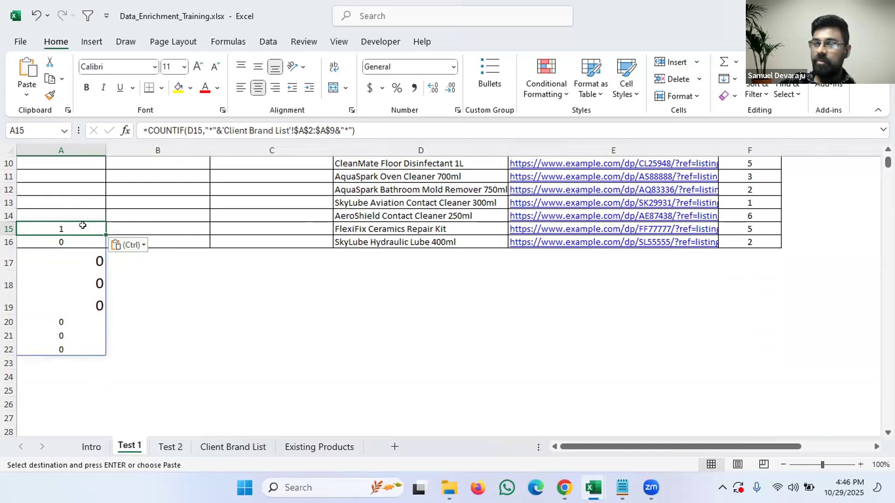
drag(70, 242, 78, 349)
click(67, 226)
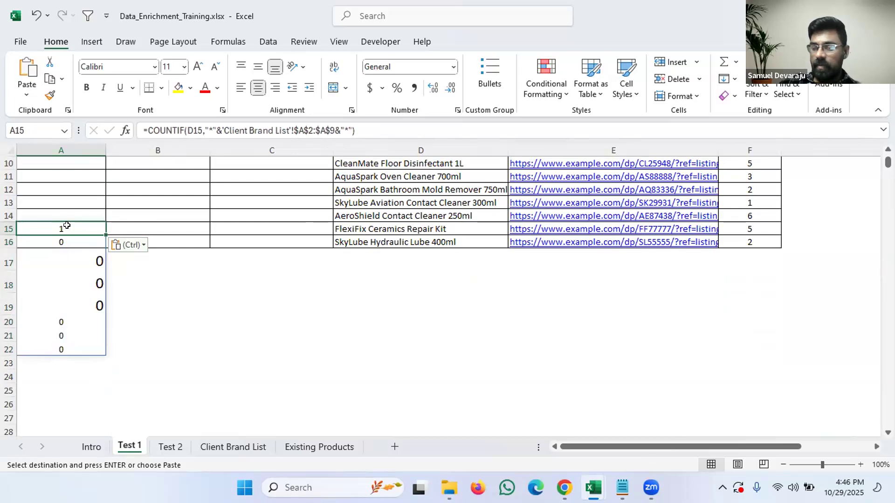
key(Delete)
scroll(136, 242, up, 3)
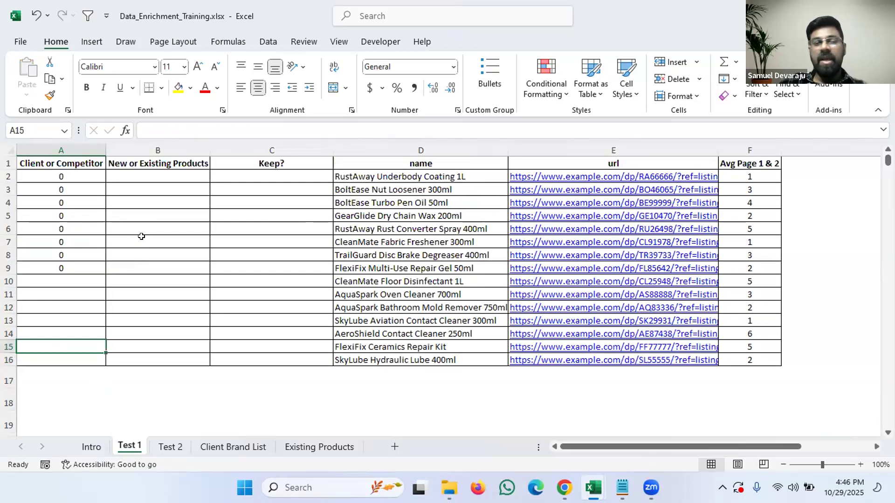
- Examine the COUNTIF formula in A2 and the aggregate values of its spilled range A2:A9
click(92, 177)
drag(93, 192, 89, 265)
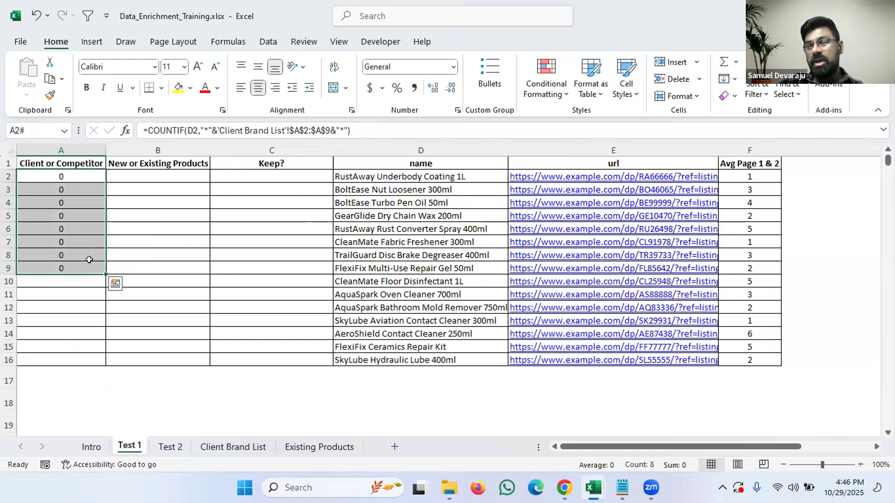
click(146, 130)
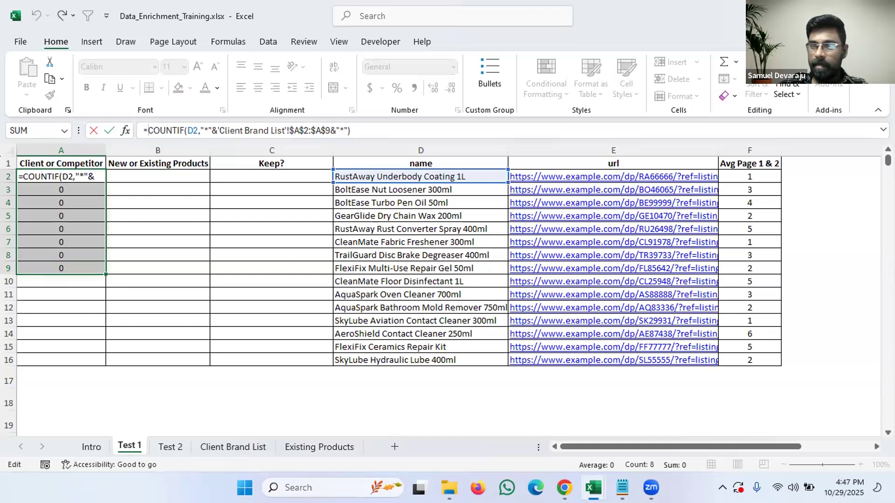
key(Escape)
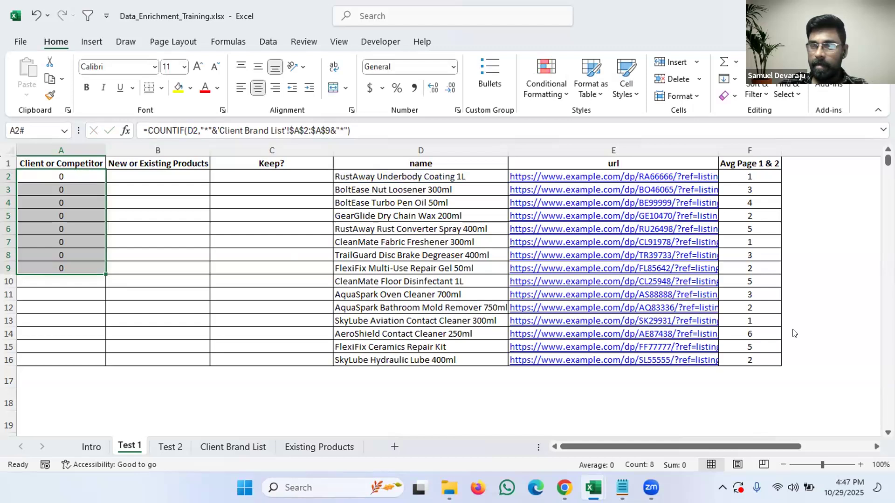
click(86, 179)
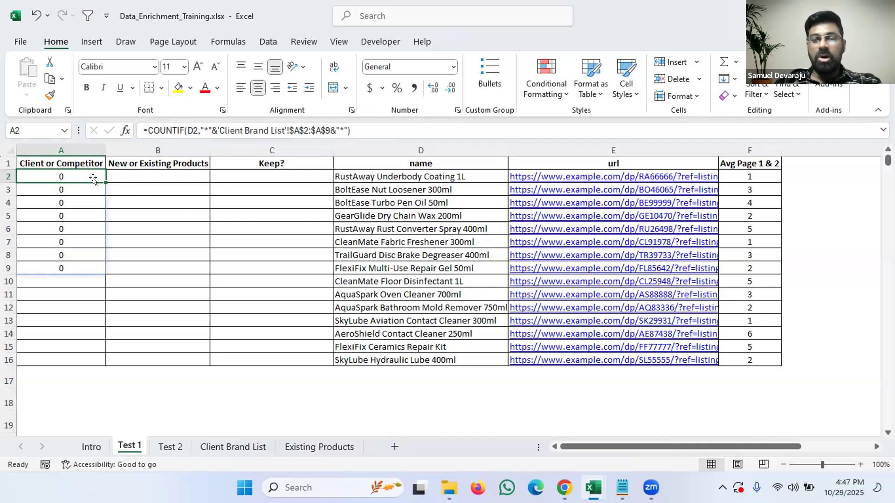
shift+click(64, 266)
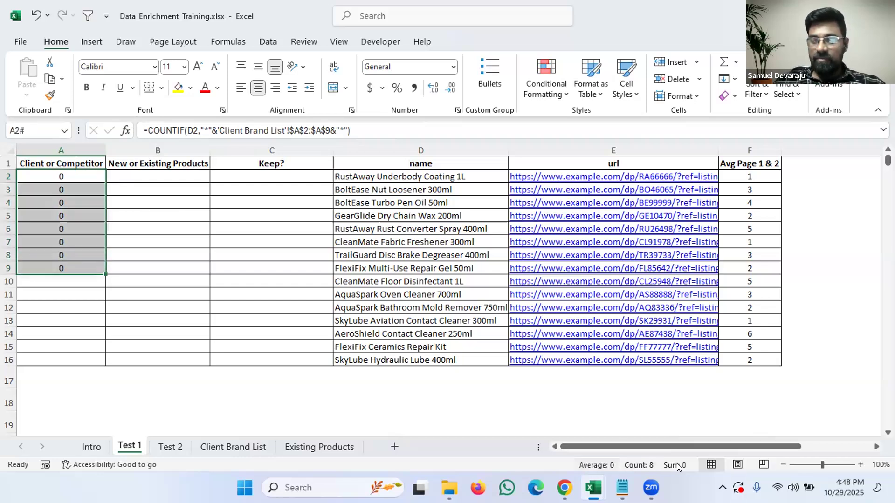
- Wrap the COUNTIF formula in cell A2 in a SUM function
click(87, 176)
click(145, 130)
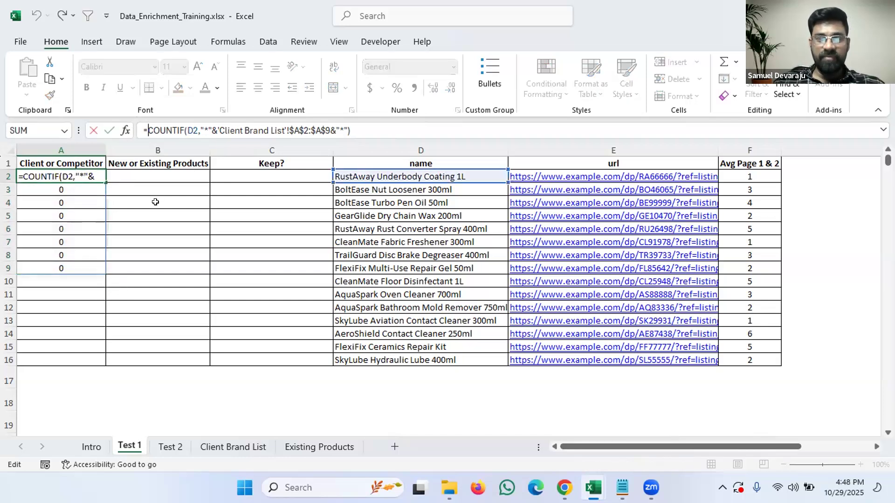
text(sum()
click(395, 131)
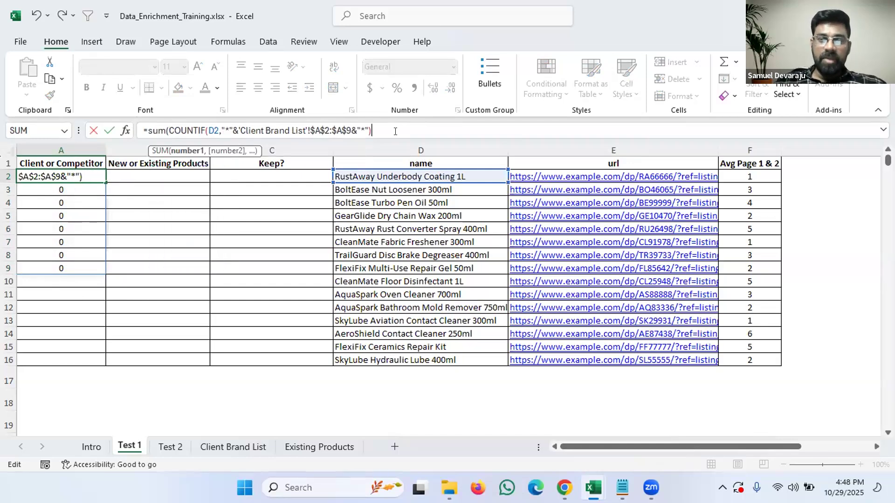
key(Return)
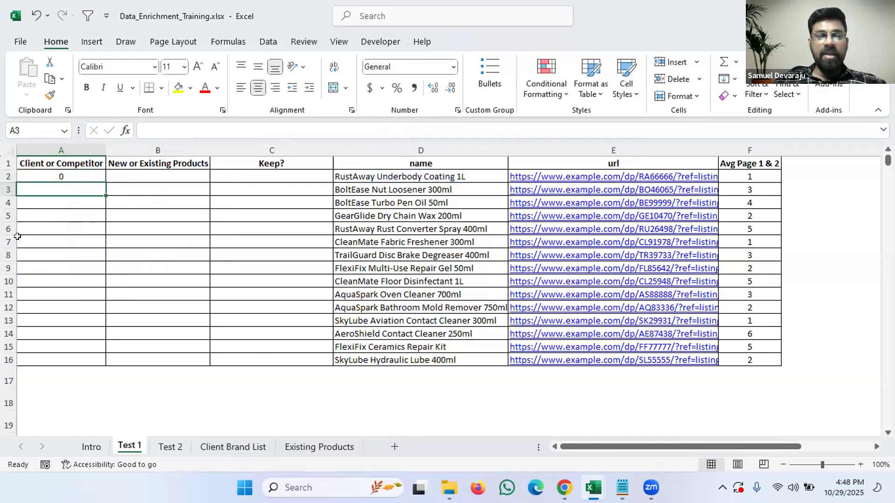
- Examine the nested COUNTIF part and the SUM function within the formula in A2
click(59, 177)
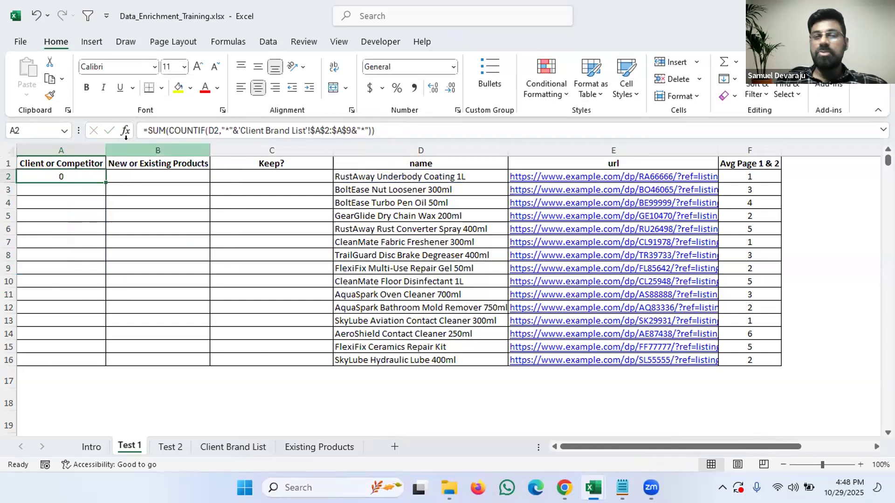
drag(168, 131, 375, 132)
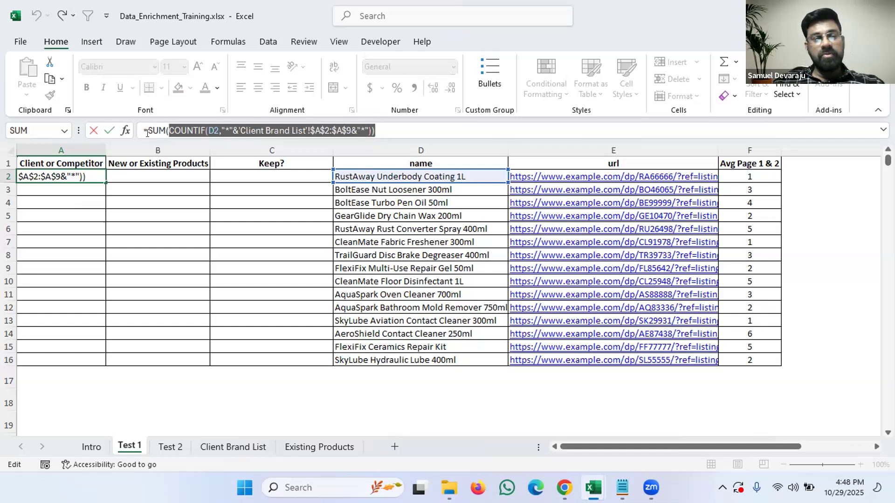
drag(148, 131, 164, 126)
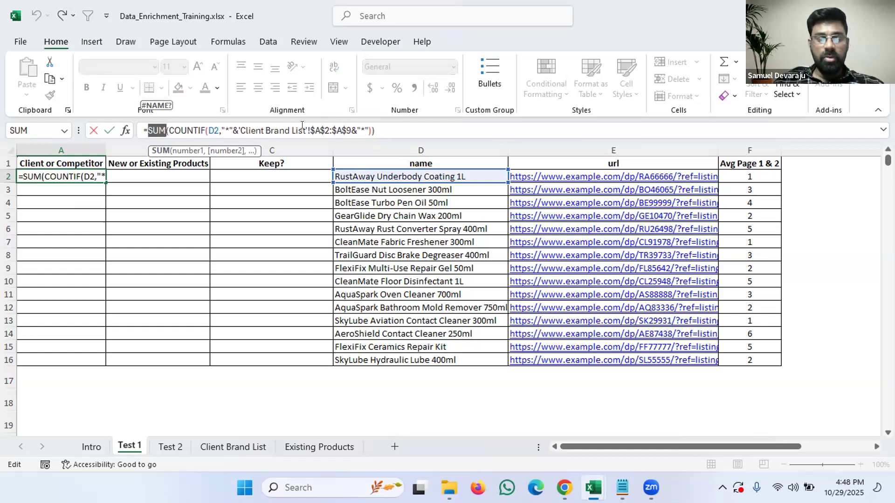
key(ctrl+Return)
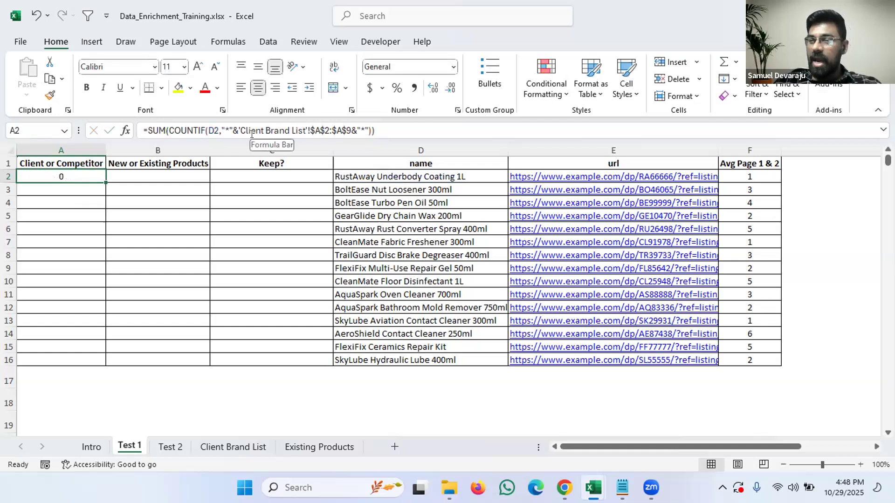
- Fill the SUM(COUNTIF) formula from A2 down to A16
click(58, 217)
click(76, 173)
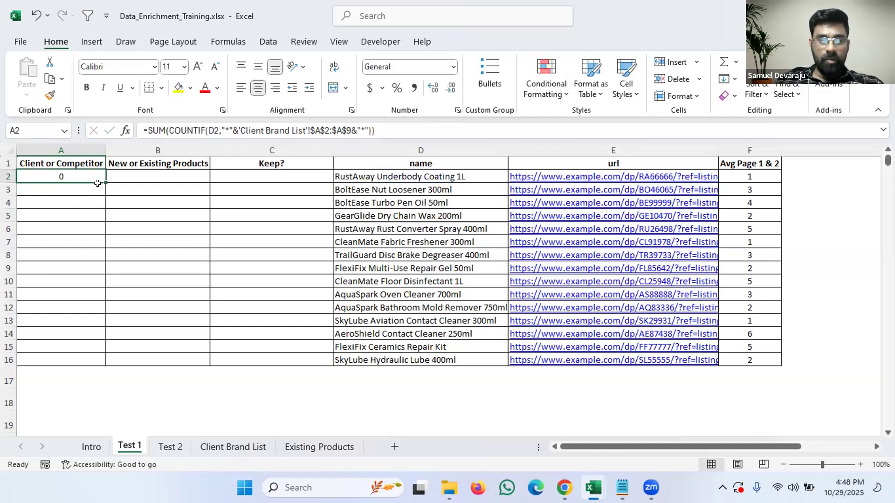
drag(106, 182, 123, 361)
- Check the filled formulas in column A and preview the COUNTIF arrays inside A5 and A7
click(78, 188)
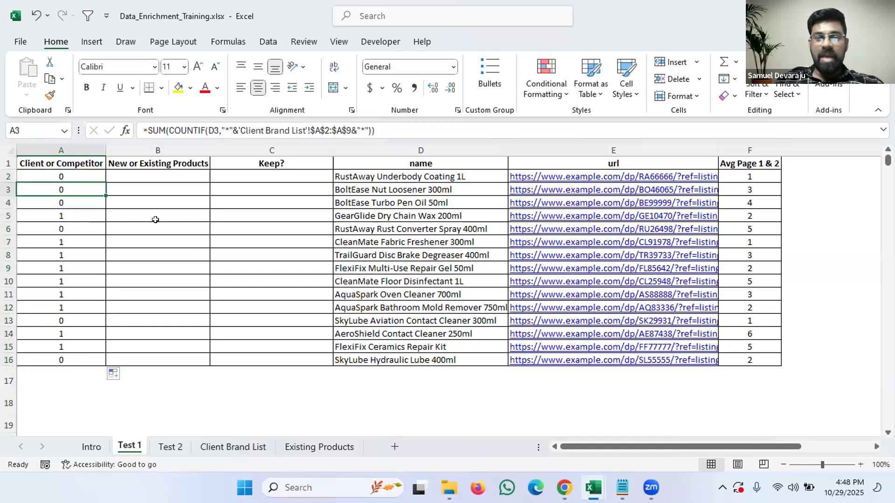
key(Down)
key(Down)
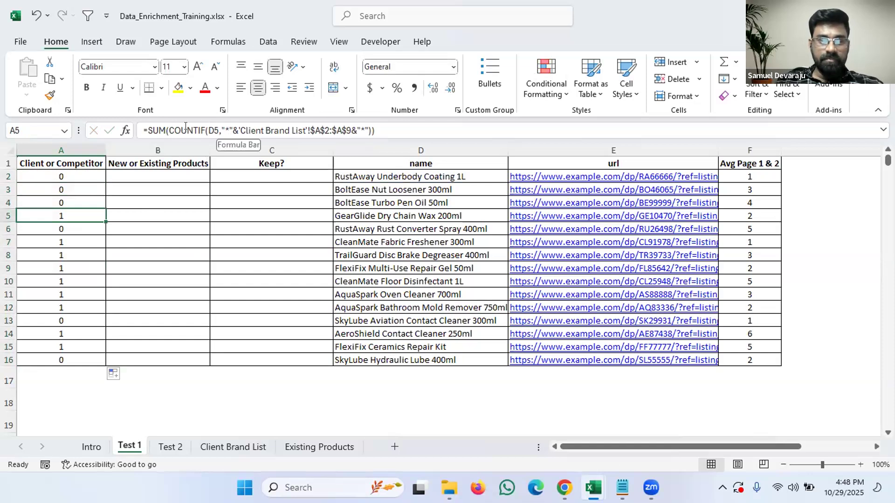
drag(173, 126, 372, 130)
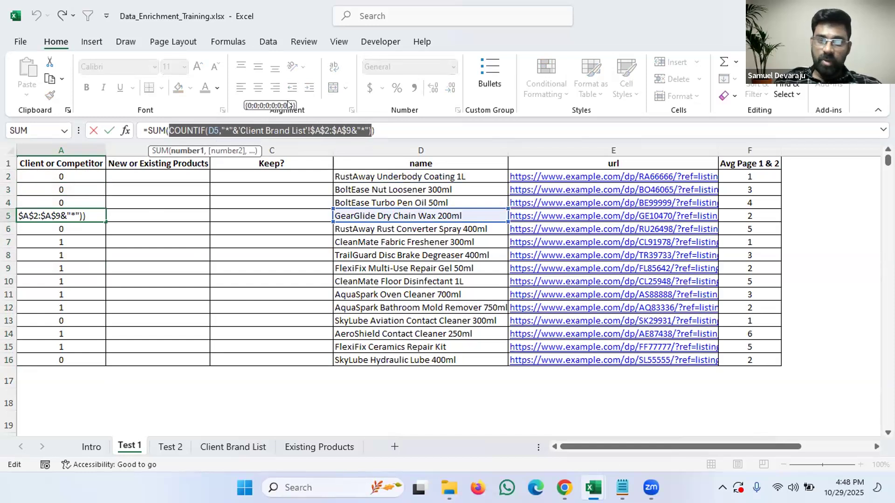
key(Escape)
click(86, 238)
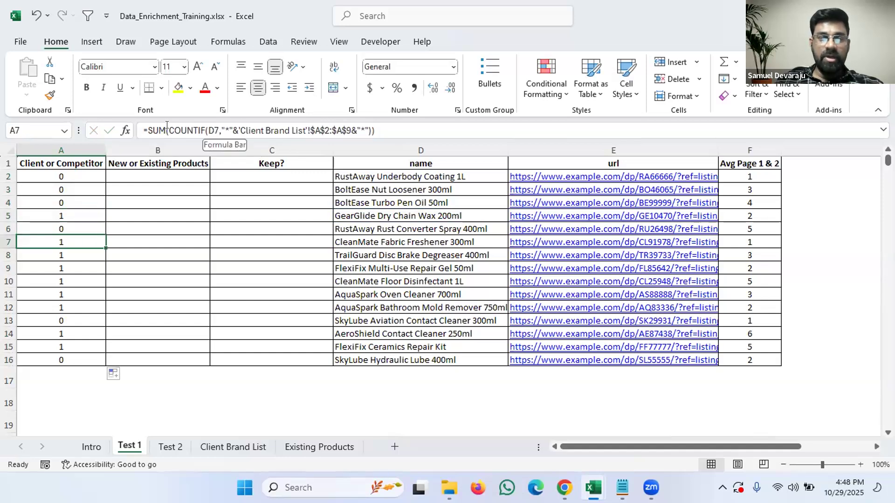
drag(168, 131, 372, 134)
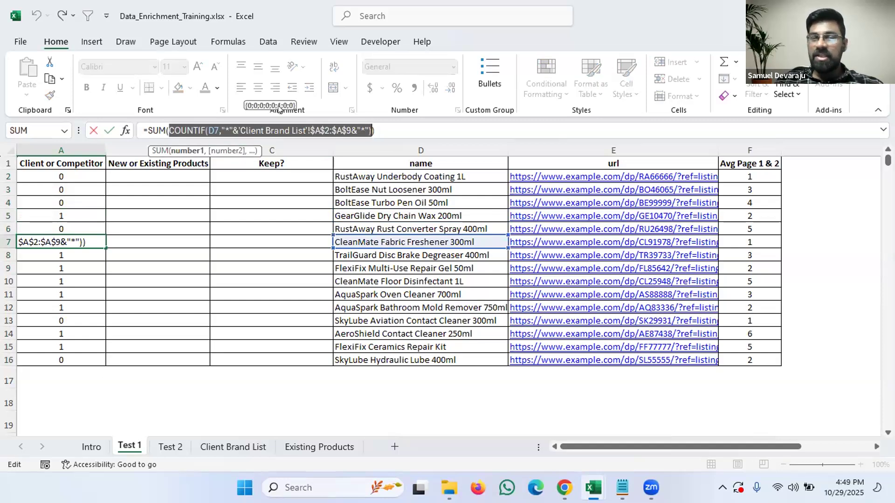
key(Escape)
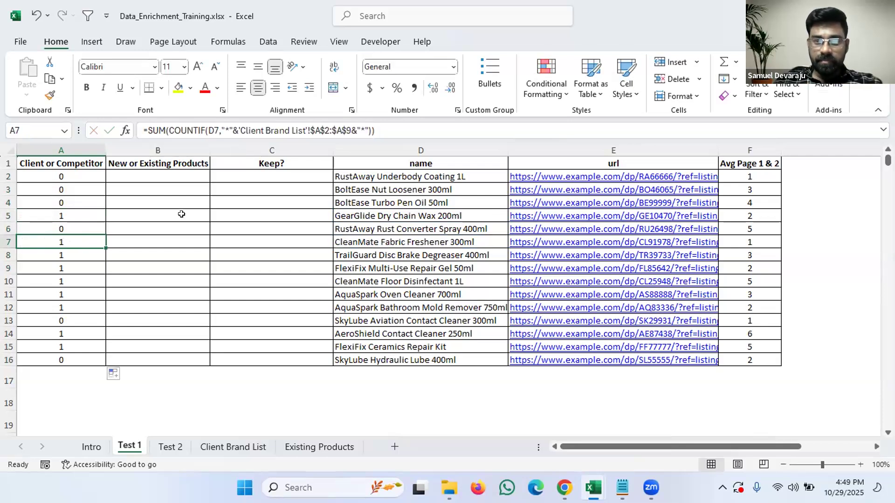
- Review the COUNTIF argument and the SUM function in the A2 formula once more, leaving the formula as is
click(633, 303)
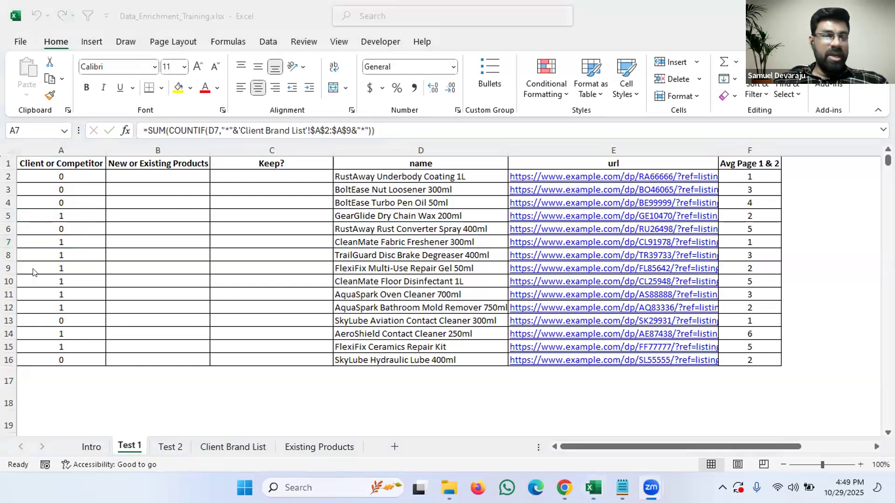
click(40, 194)
click(57, 180)
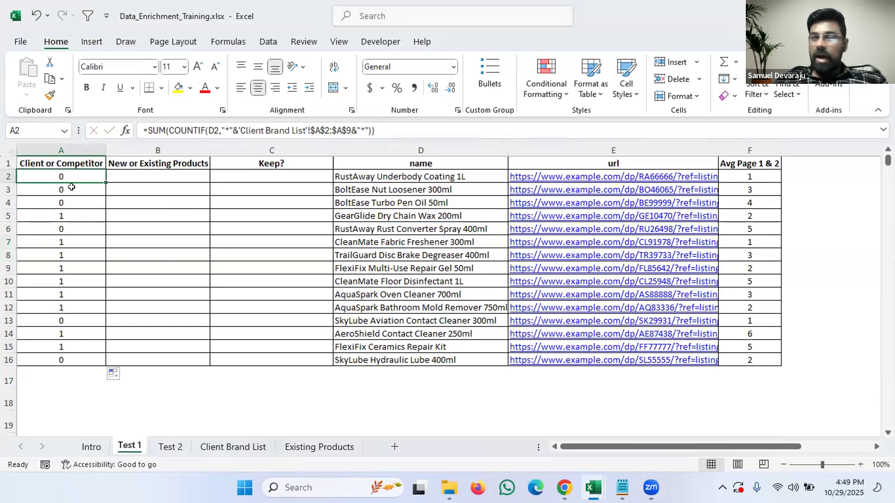
click(167, 127)
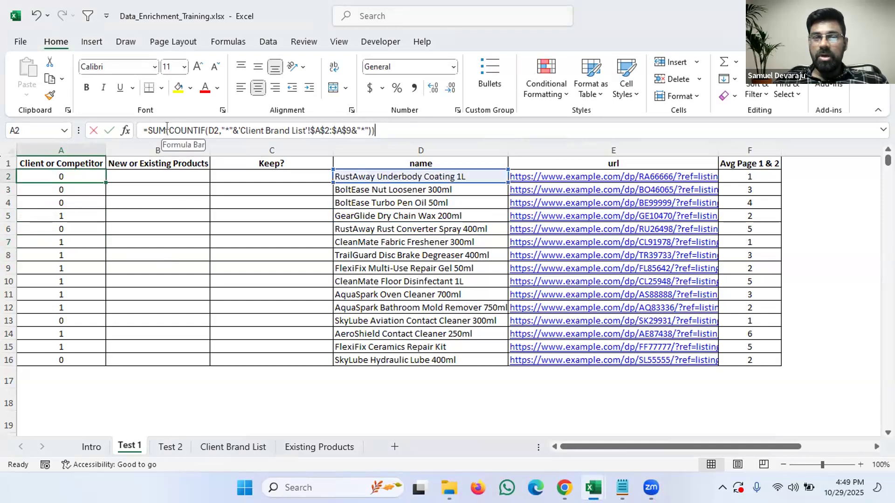
drag(169, 131, 368, 131)
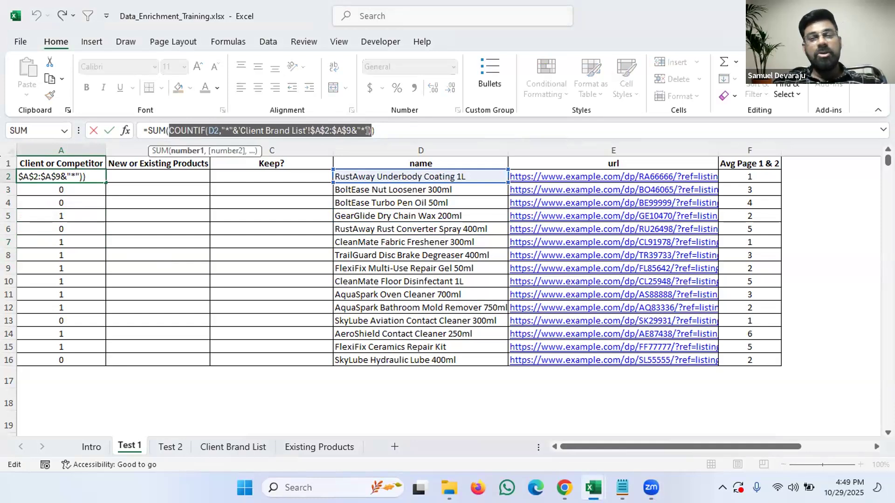
double_click(155, 126)
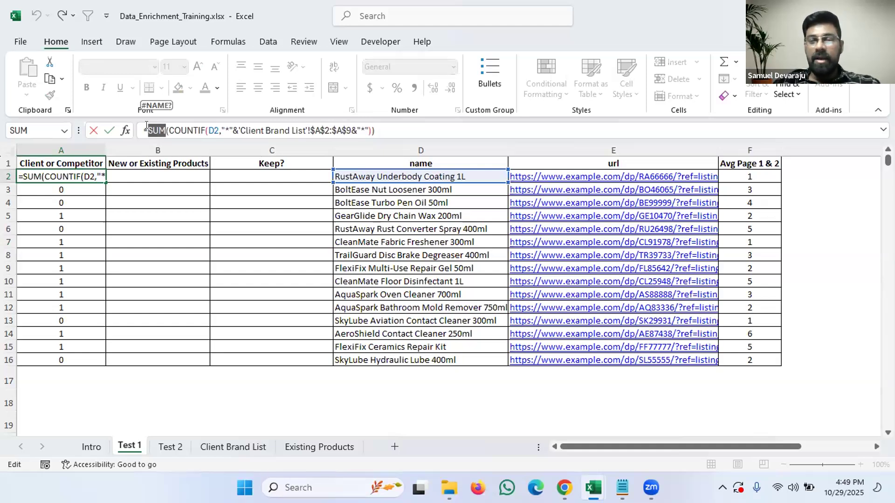
key(Escape)
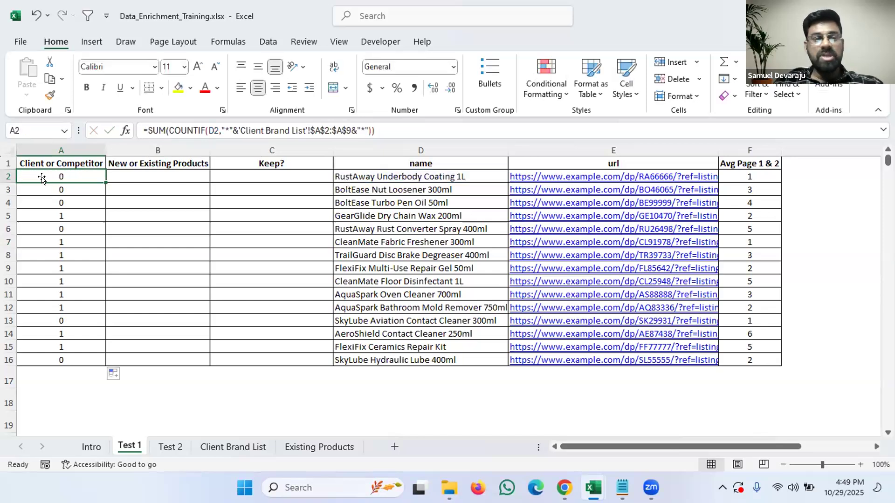
- Wrap the SUM(COUNTIF) formula in A2 in an IF function that tests whether the sum equals 0
click(148, 131)
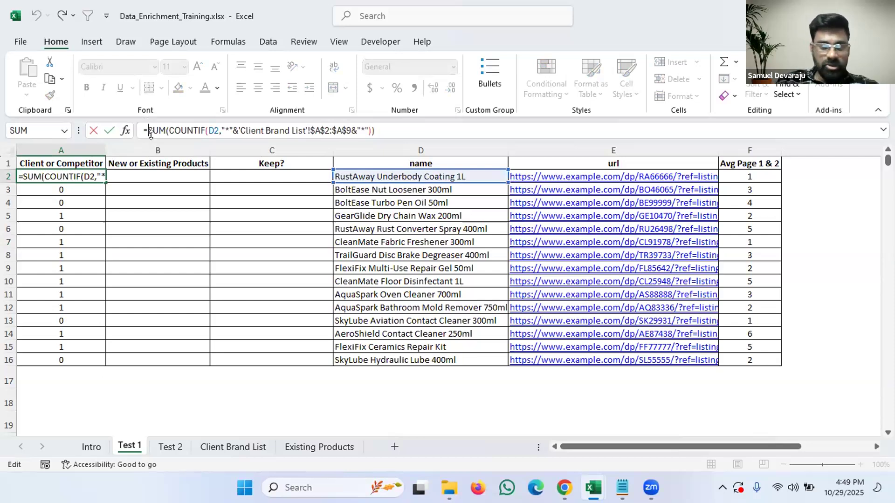
text(if()
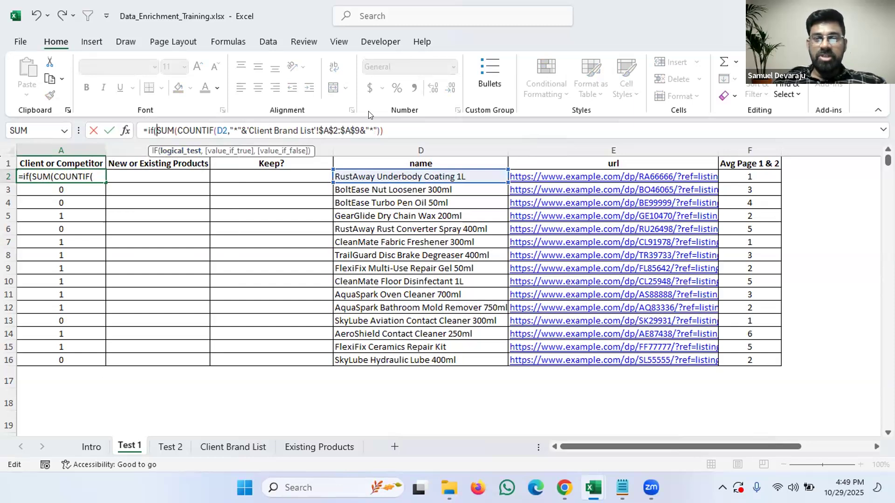
drag(387, 125, 154, 122)
click(392, 128)
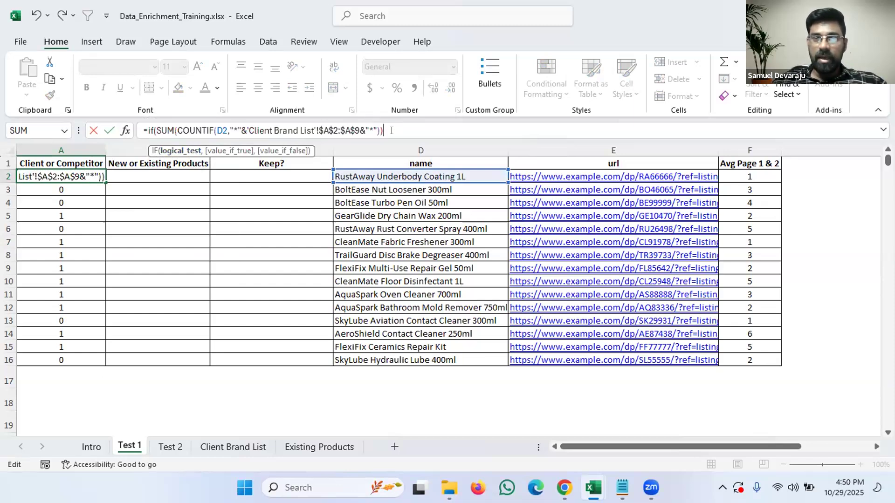
text(,)
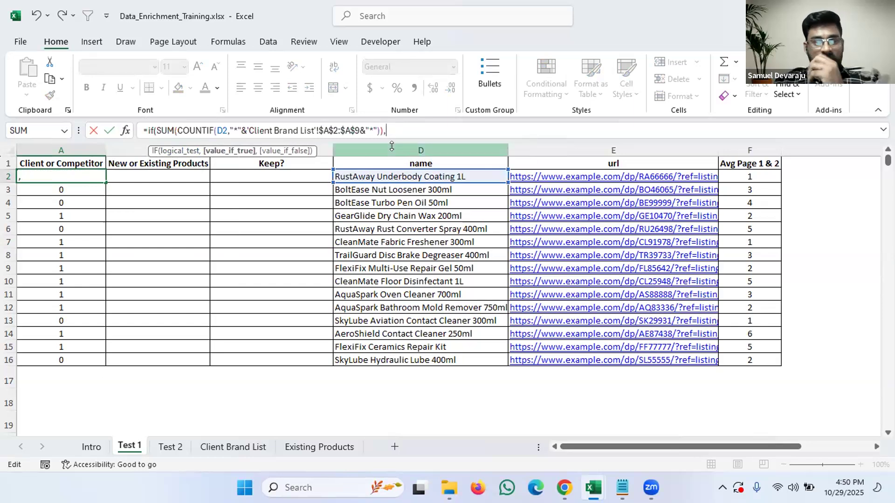
key(BackSpace)
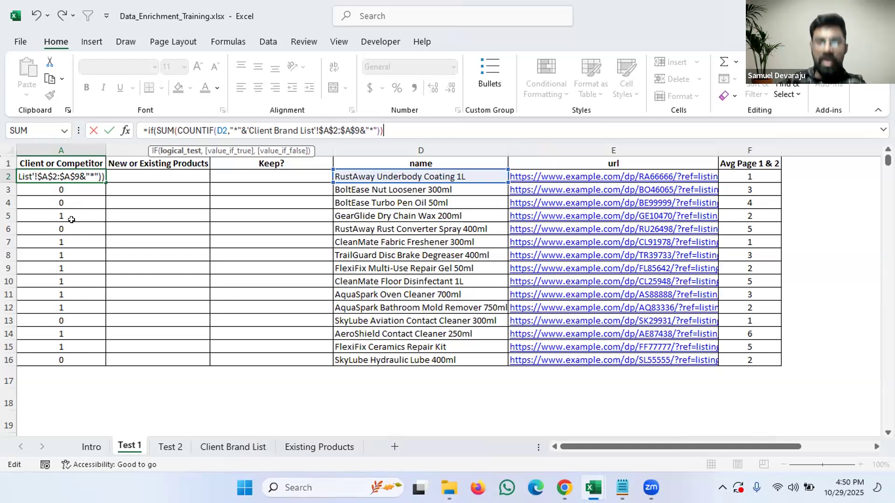
text(=0)
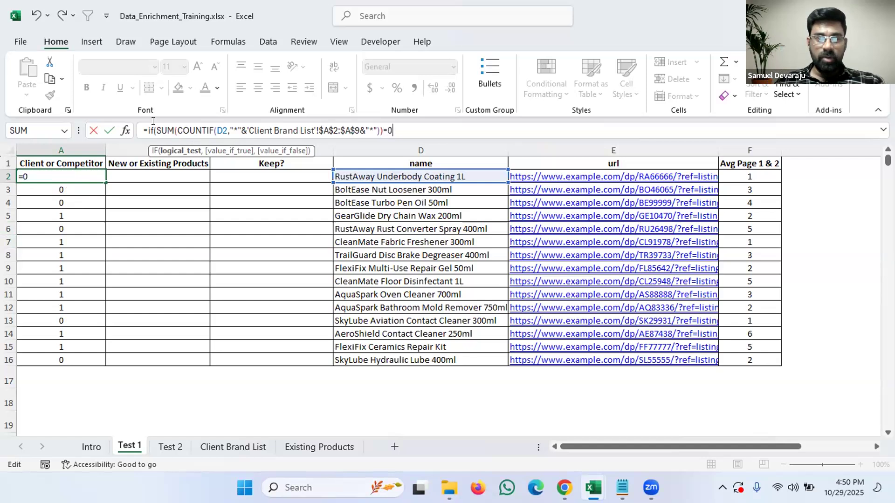
drag(156, 125, 383, 126)
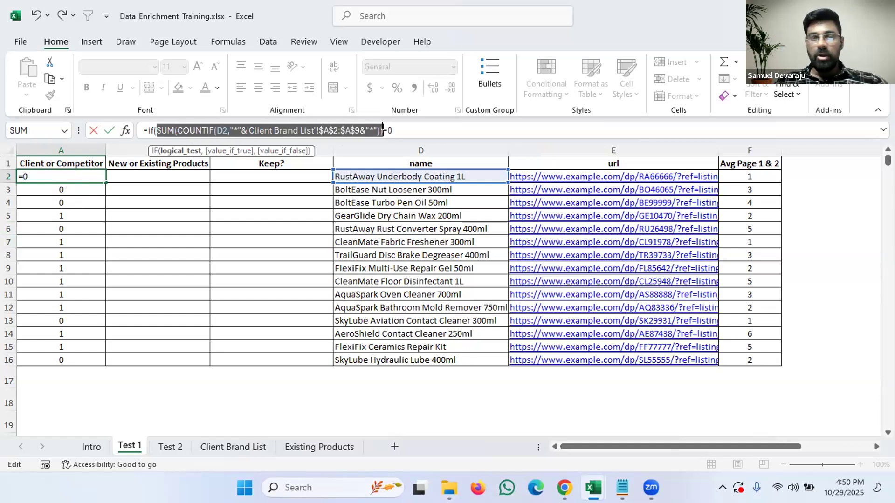
click(393, 129)
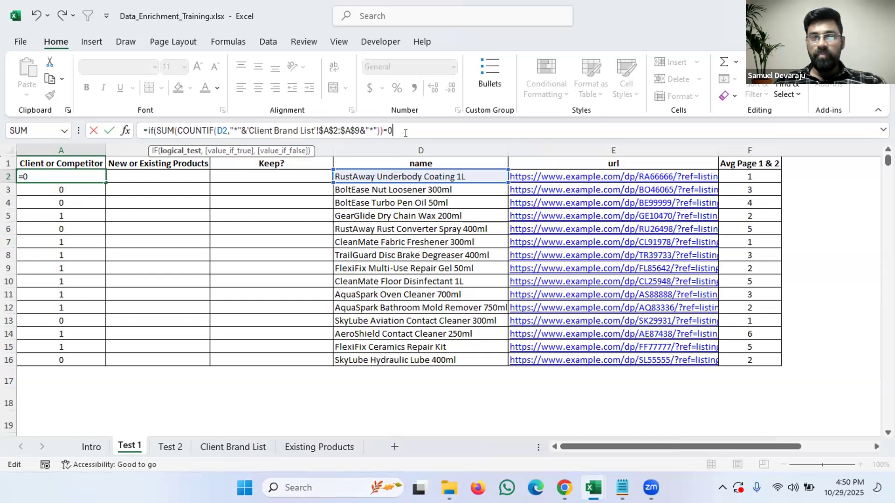
- Complete the IF formula in A2 to return "Competitor" when the test is true and "Client" otherwise
text(,)
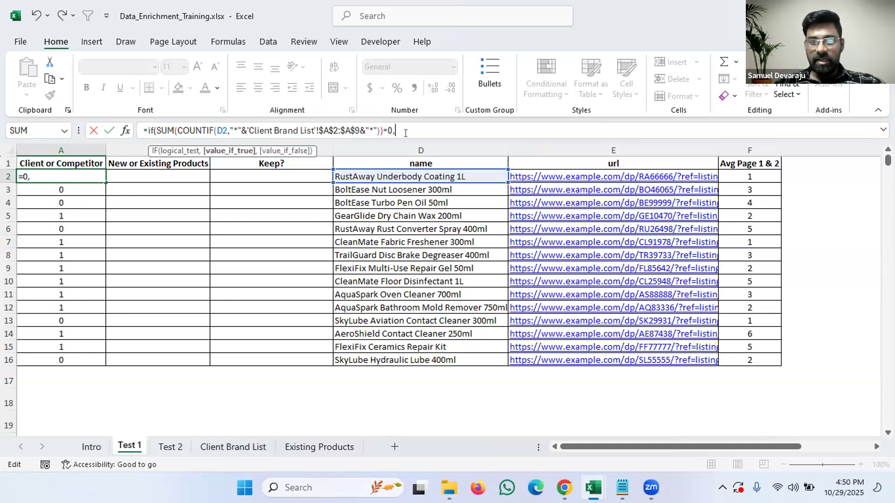
text("Competitor",)
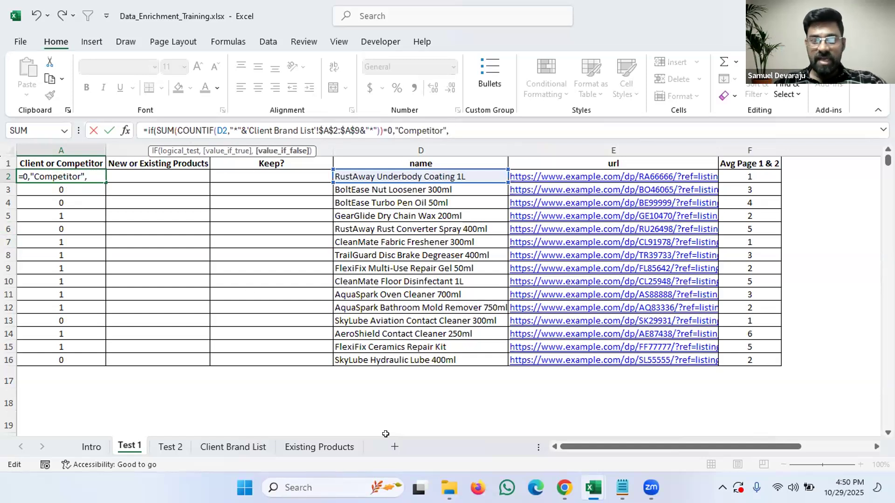
text(")
text(Clie)
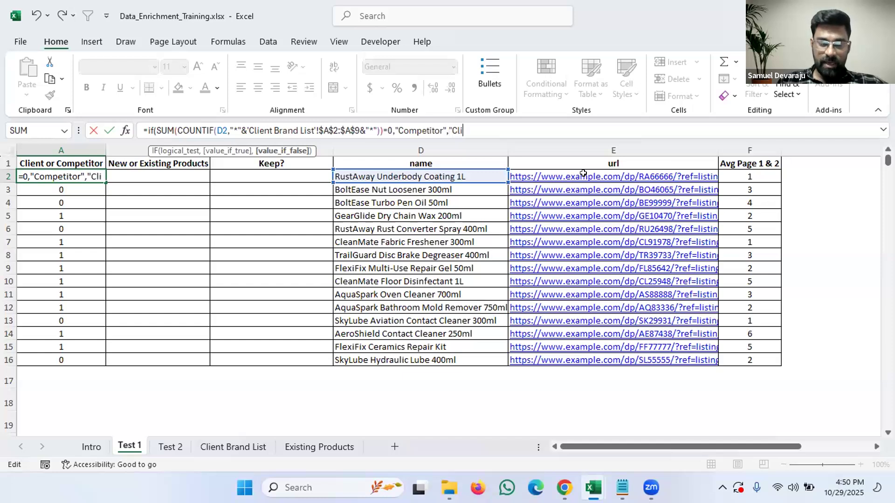
text(nt)
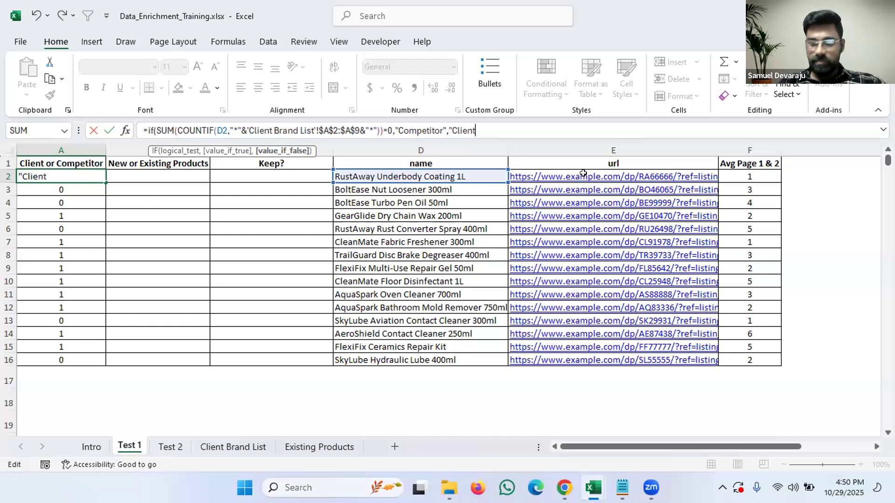
text(")
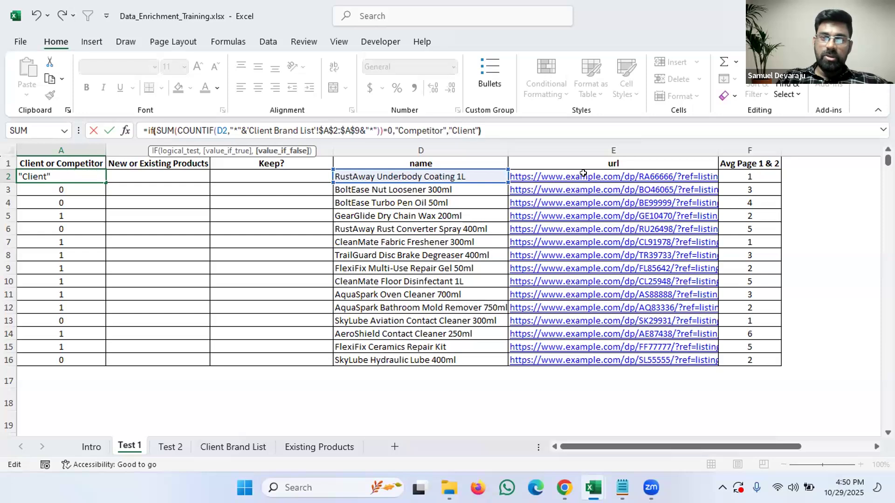
text())
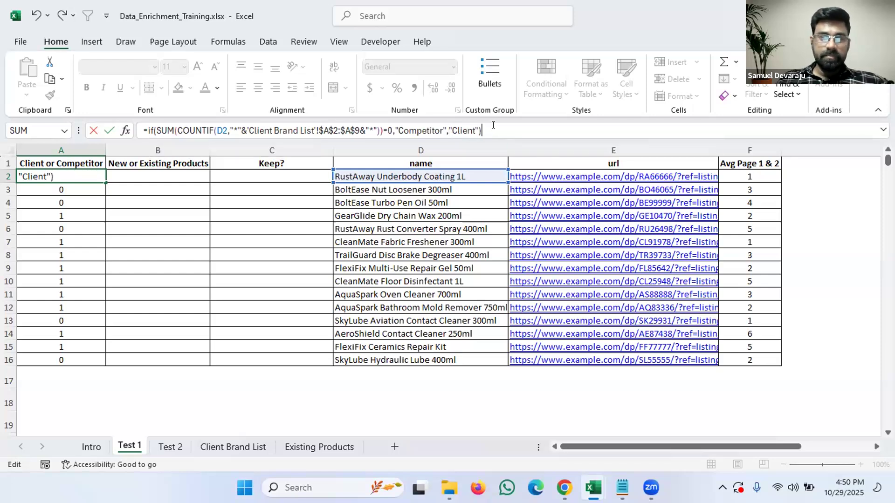
drag(493, 125, 41, 167)
key(ctrl+c)
key(Return)
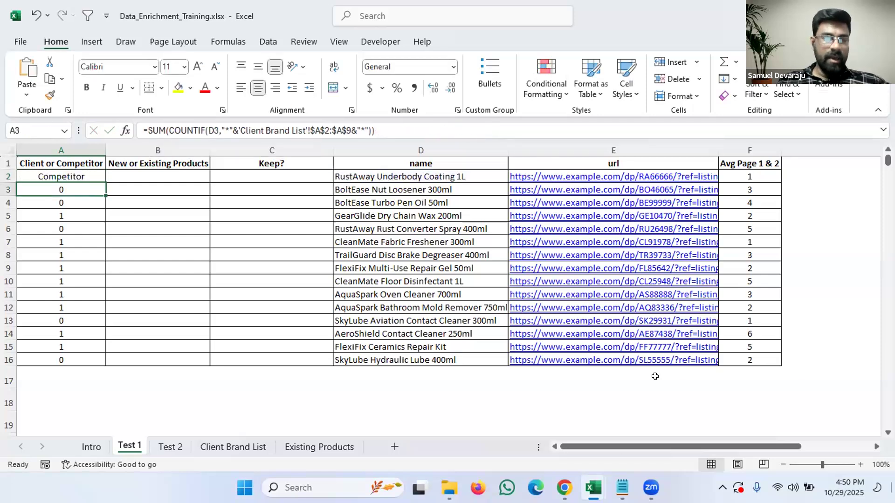
- Copy the A2 formula text unchanged into B2 and fill it down to B16 for comparison
click(71, 176)
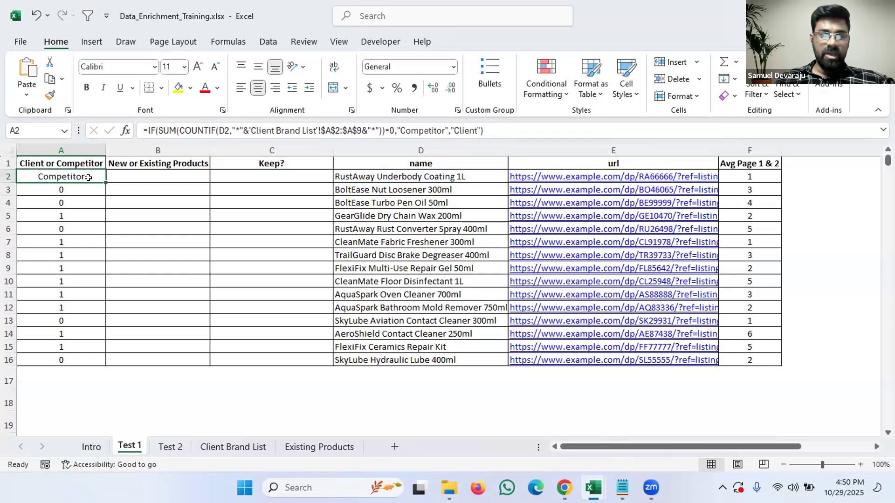
drag(491, 131, 4, 137)
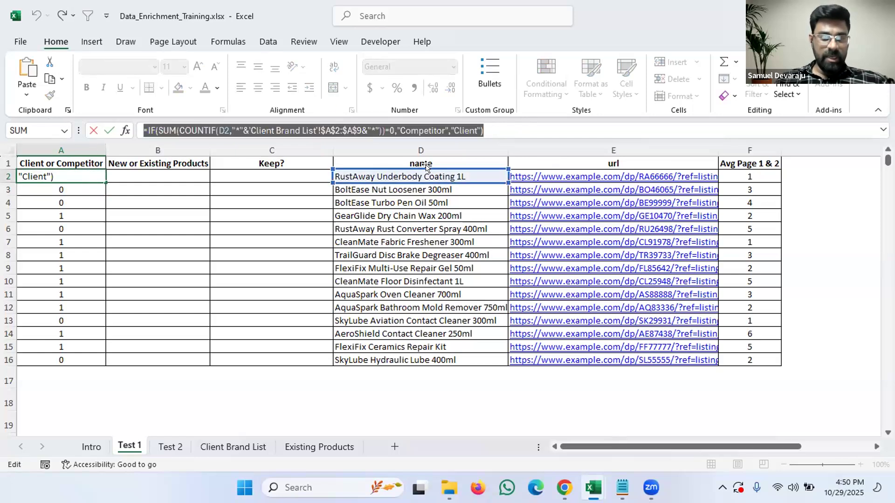
key(Escape)
double_click(182, 180)
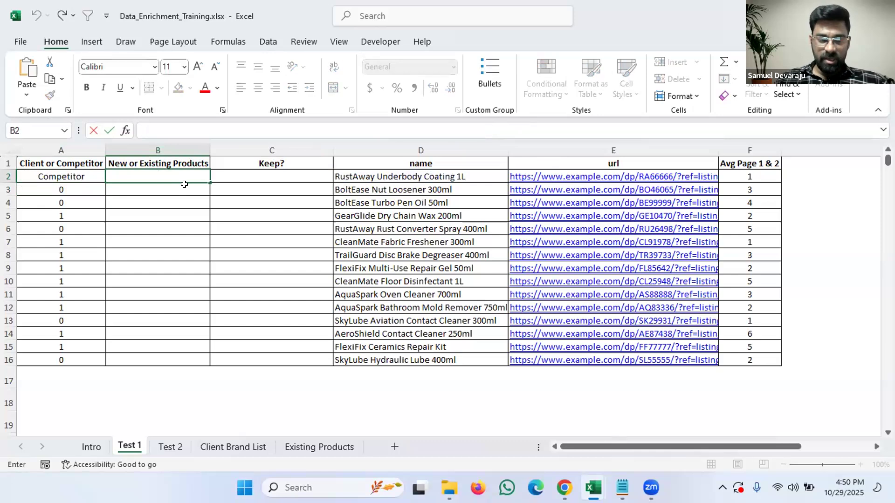
key(ctrl+v)
key(Return)
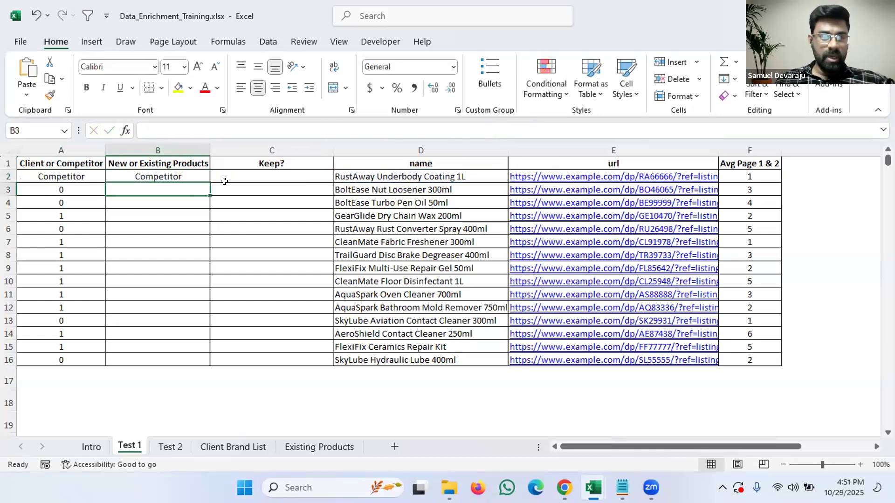
click(186, 175)
drag(208, 220, 193, 355)
- Compare the match counts in column A with the Client and Competitor labels in column B for rows 2 to 5
click(80, 202)
click(112, 205)
click(92, 217)
click(131, 204)
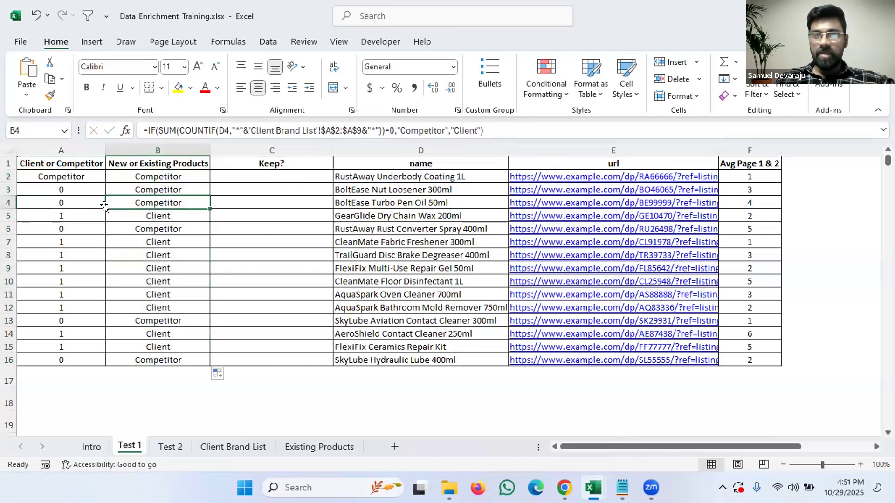
click(78, 202)
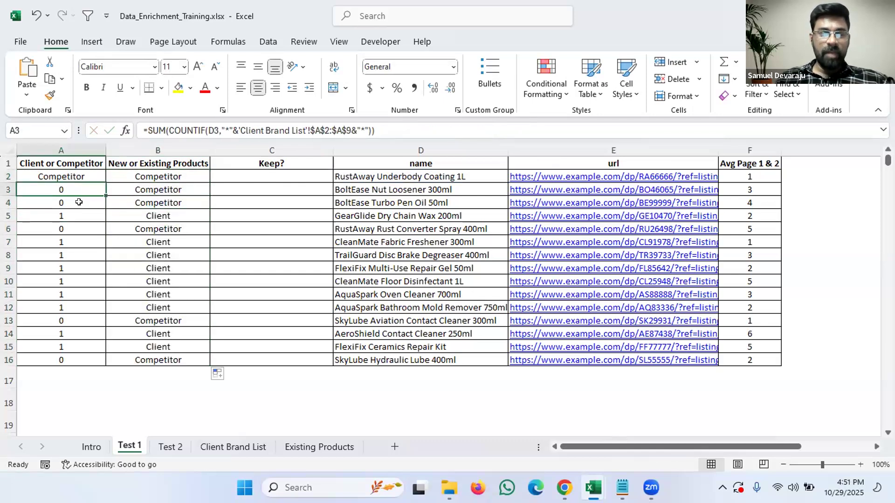
click(159, 196)
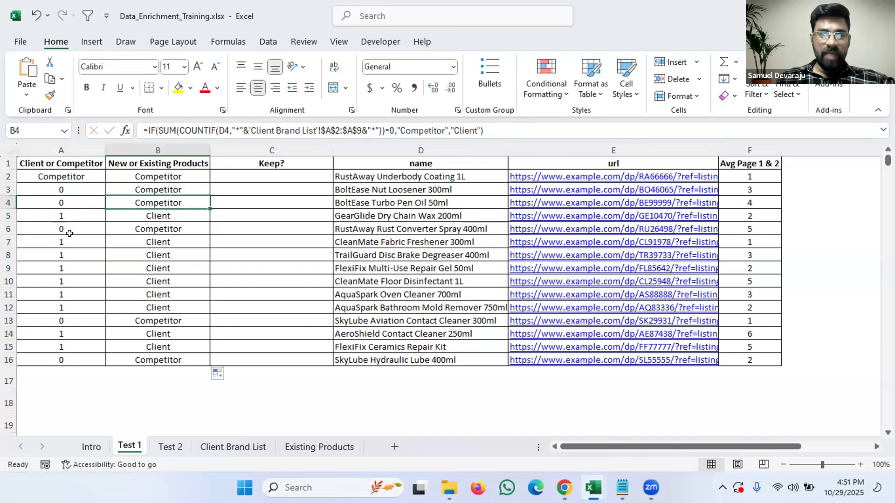
click(66, 219)
click(166, 216)
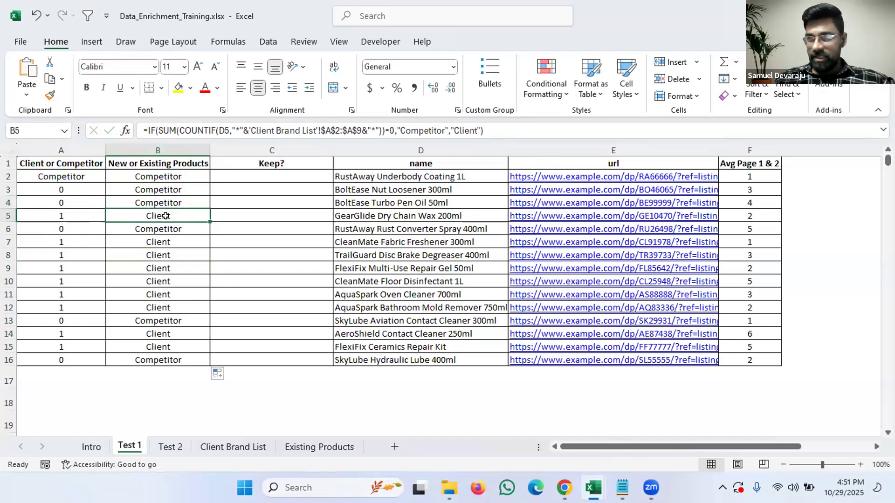
click(166, 176)
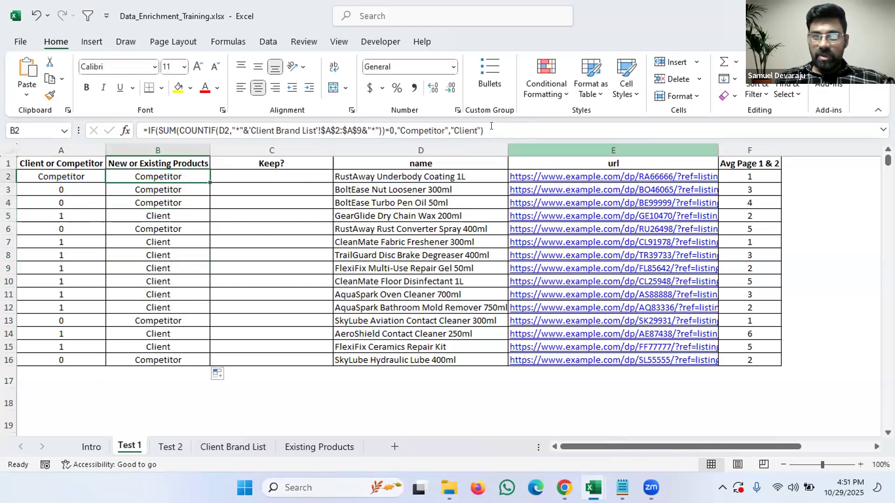
- Fill the IF formula from A2 down to A16 in the Client or Competitor column
key(Left)
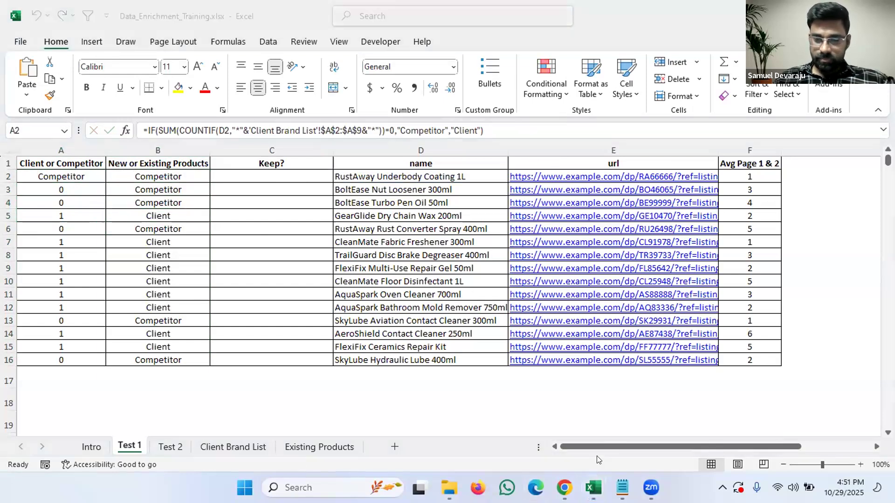
click(651, 488)
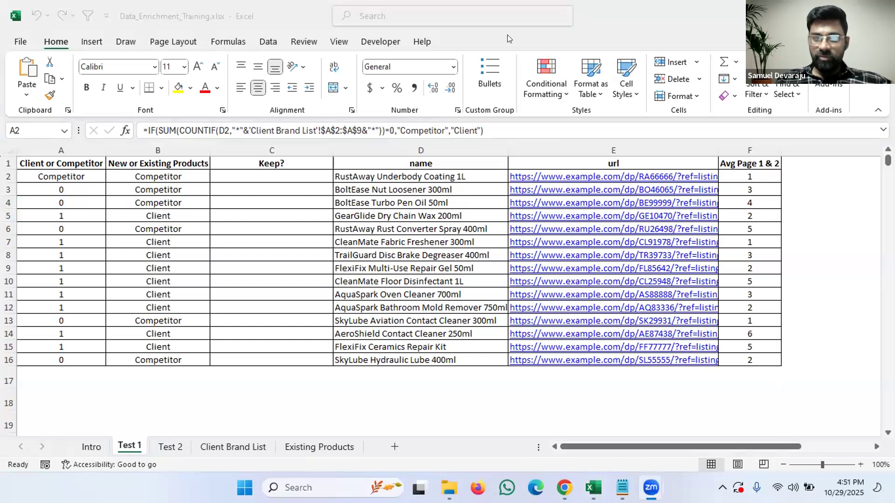
click(124, 308)
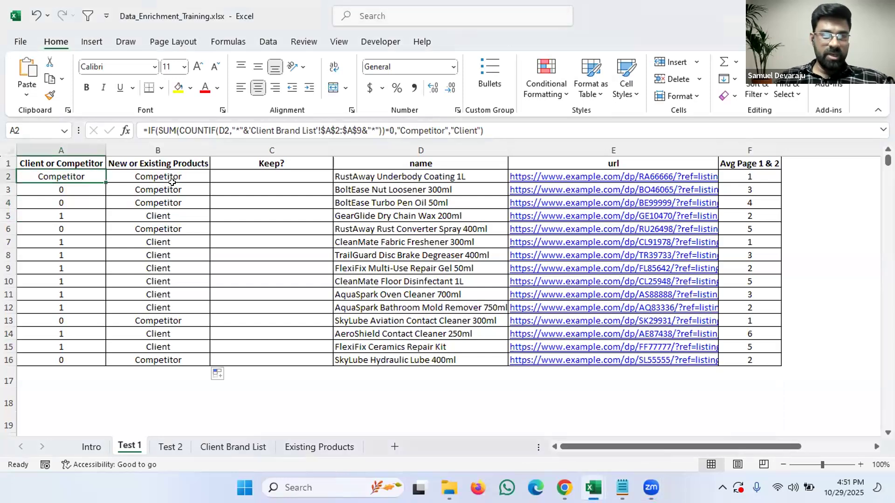
double_click(104, 182)
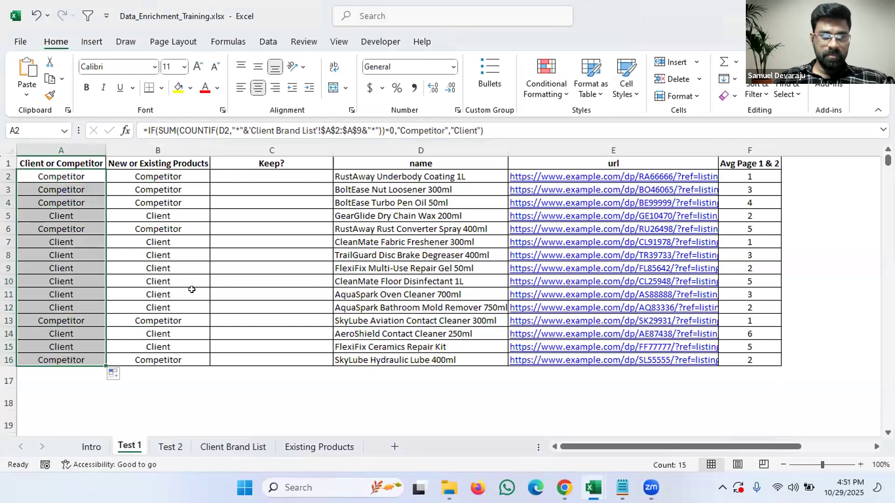
- Clear the comparison formulas from B2:B16 and return to cell A2
drag(192, 177, 181, 341)
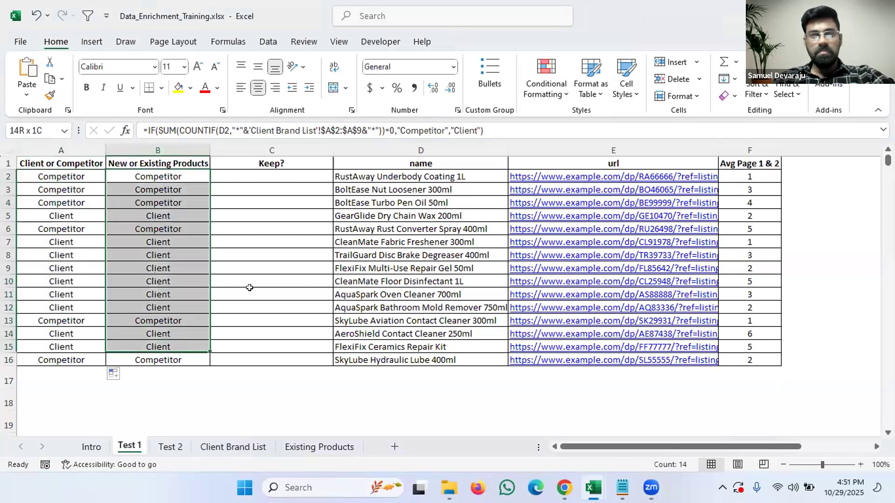
key(shift+Down)
key(Delete)
key(Left)
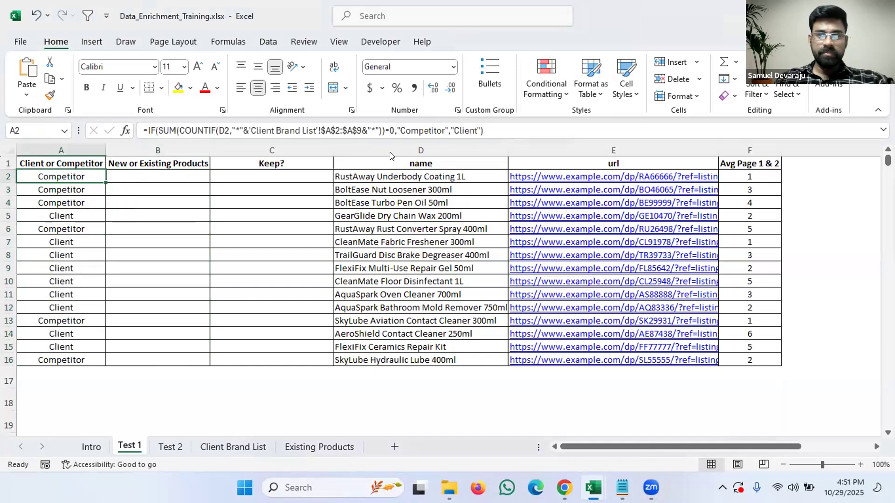
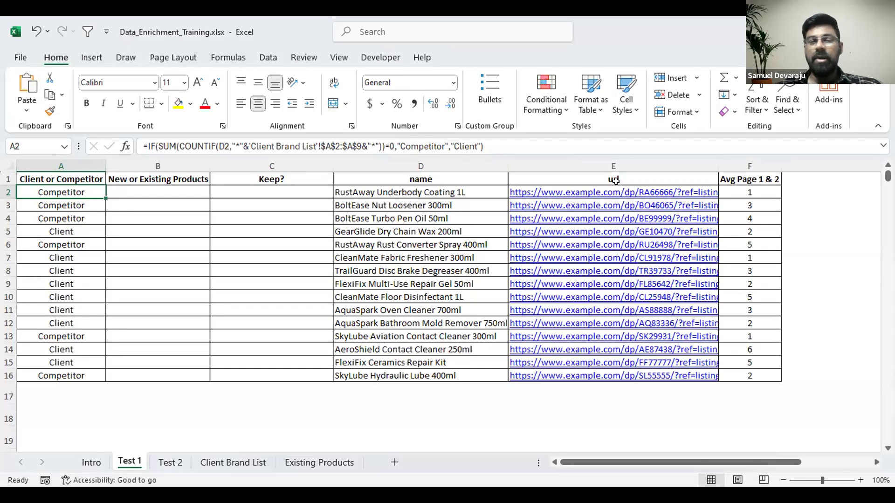
- Examine the brand word in the D2 product name and select B2 in the New or Existing Products column
click(165, 187)
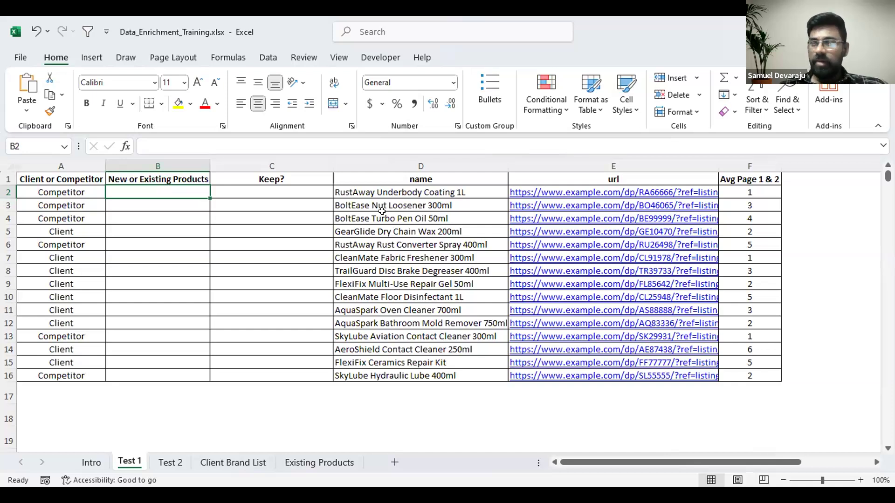
click(362, 190)
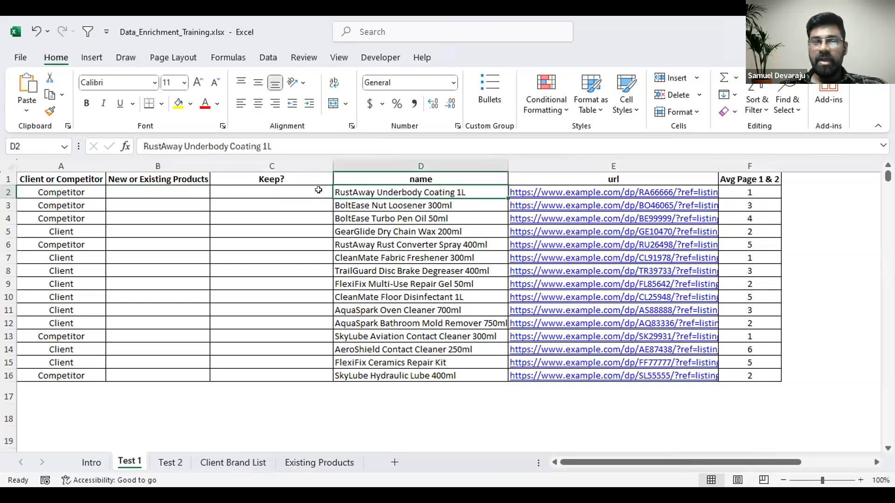
double_click(177, 145)
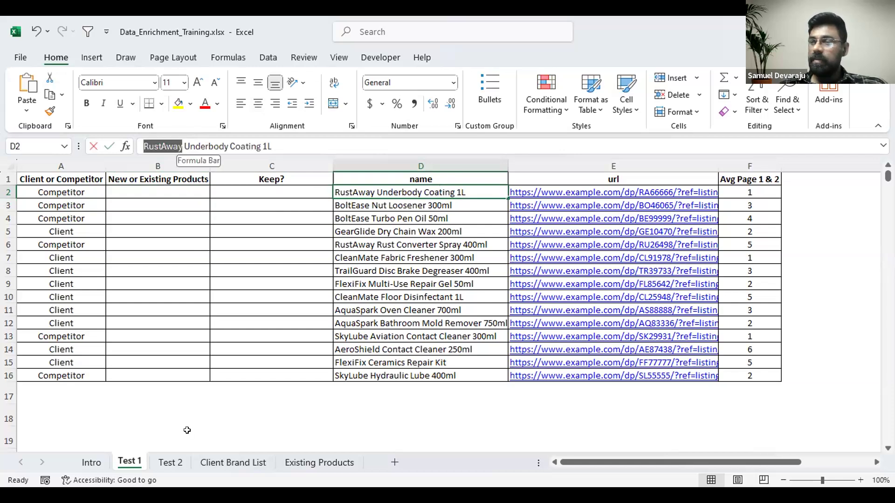
key(Escape)
click(185, 192)
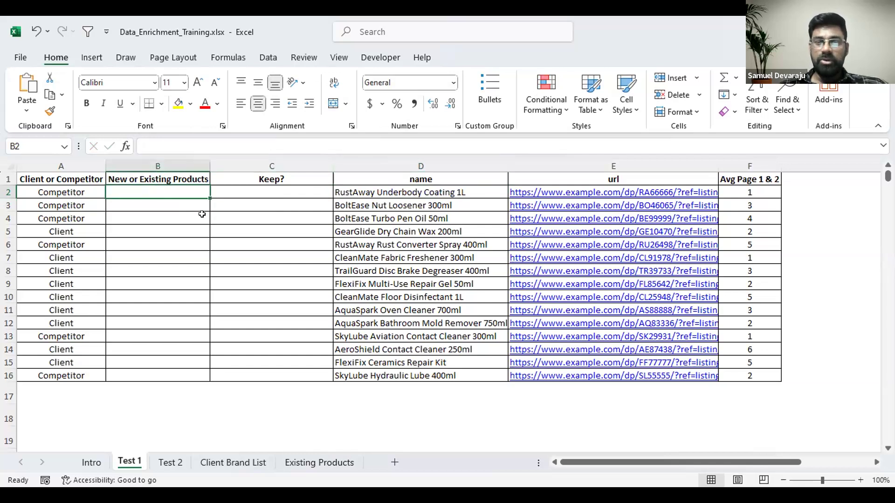
- Enter =LEFT(D2,FIND(" ",D2,1)) in B2 to extract the first word of the product name
text(=)
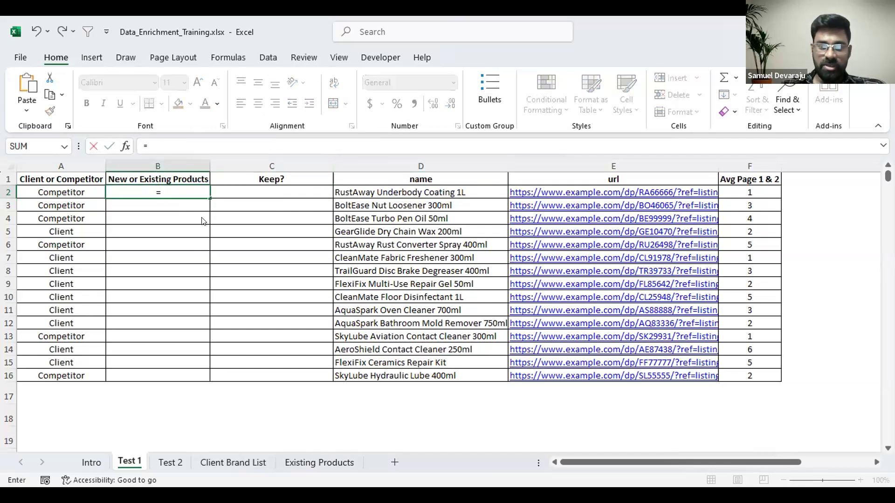
text(left()
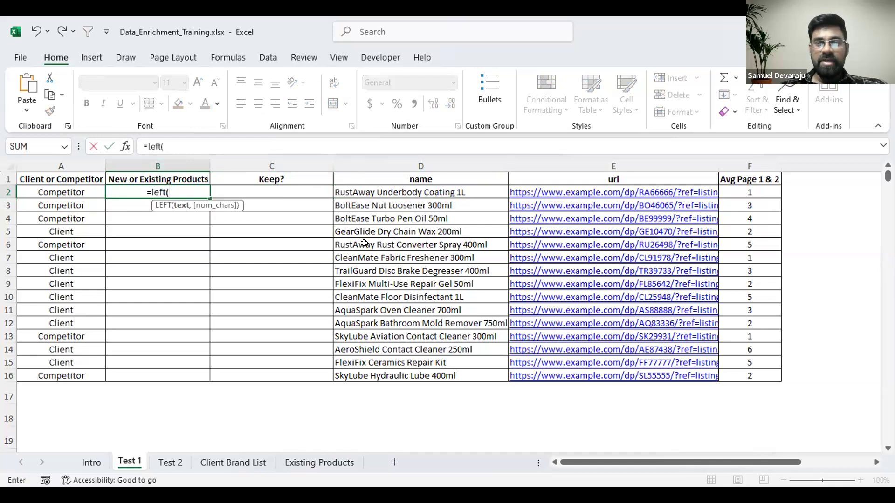
click(363, 192)
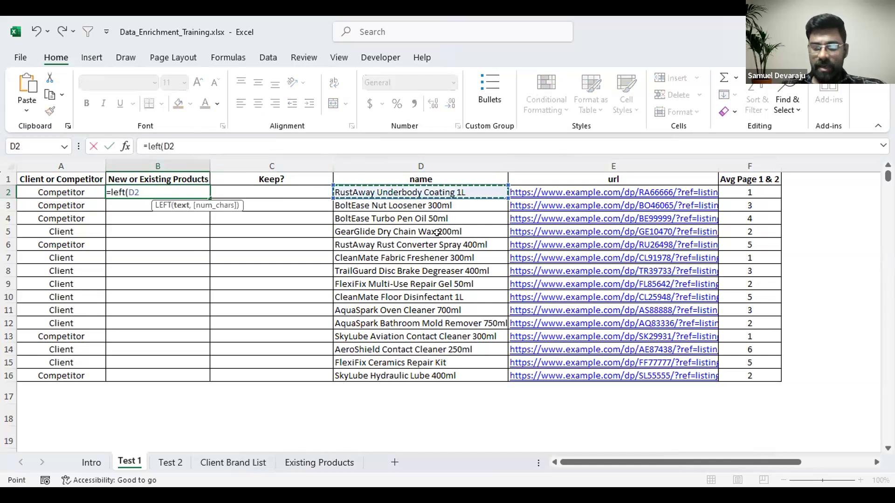
text(,)
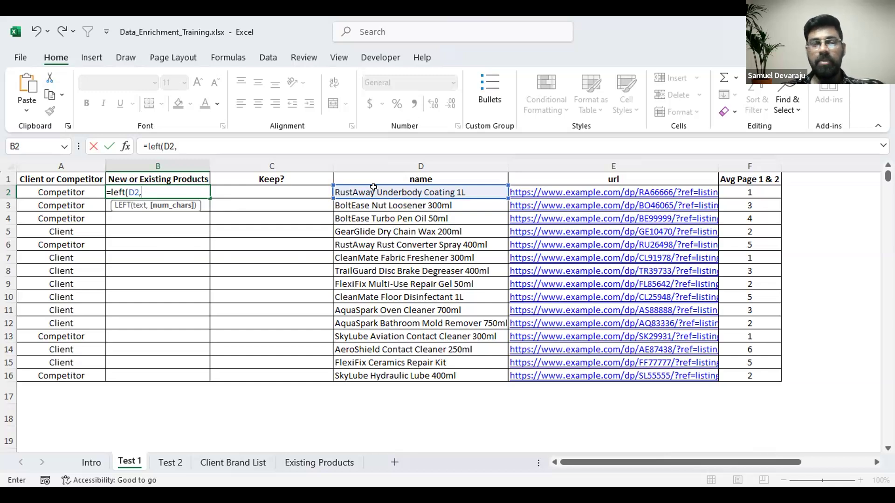
click(157, 188)
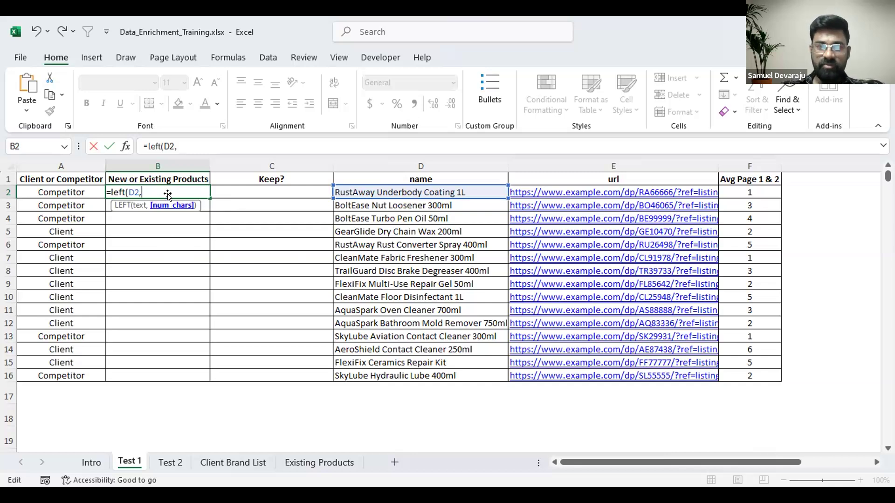
text(find()
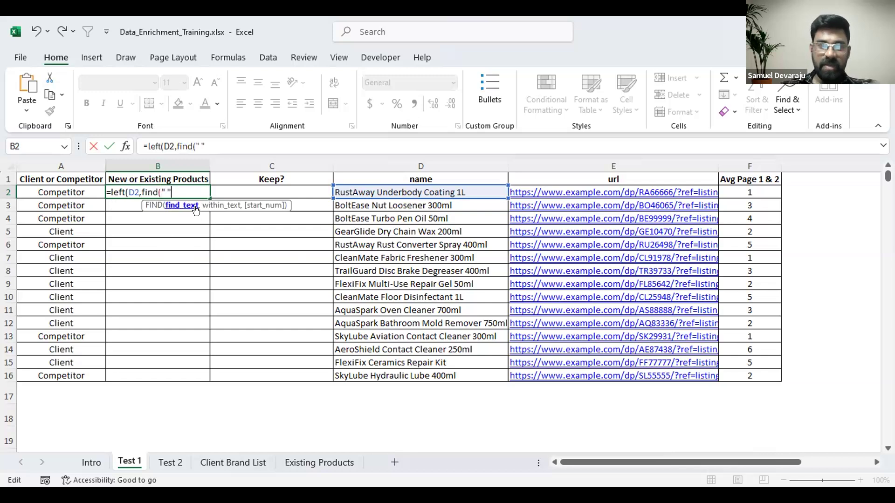
text(" ",)
click(345, 193)
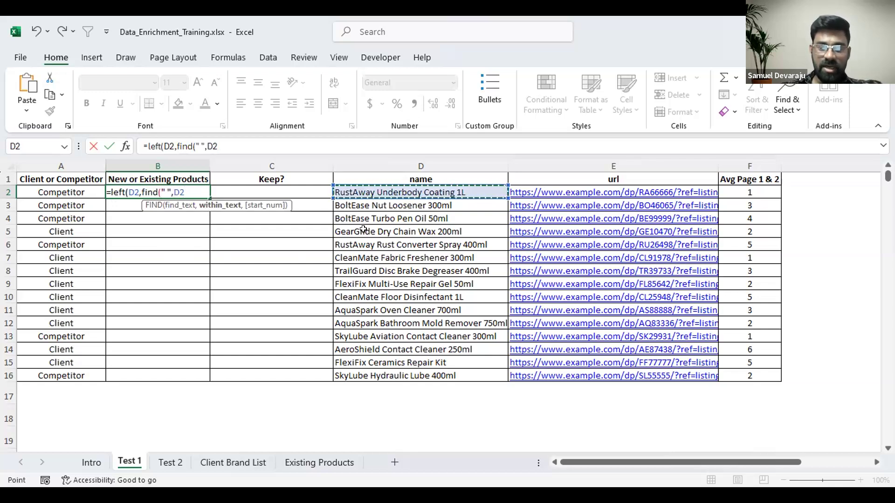
text(,1)
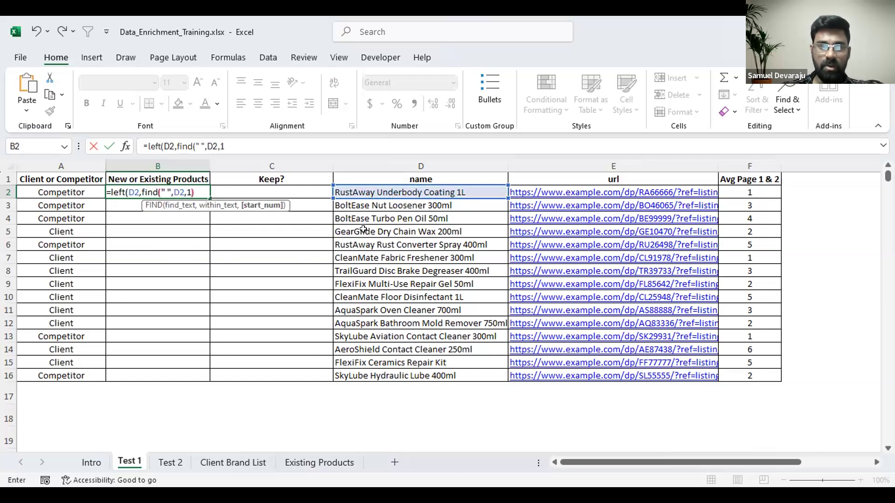
text()))
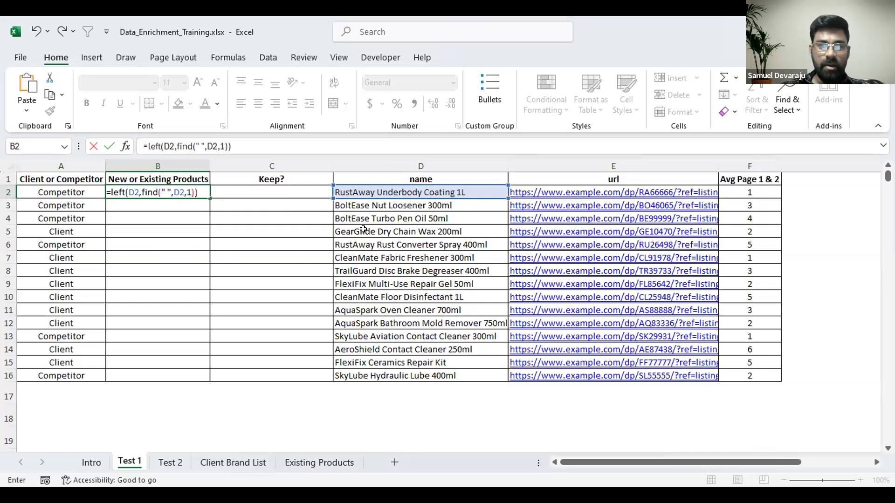
key(ctrl+Return)
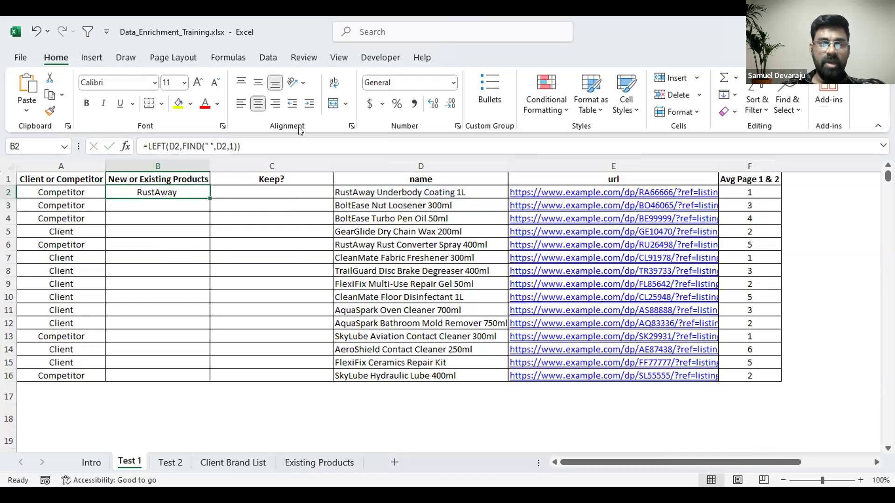
key(ctrl+c)
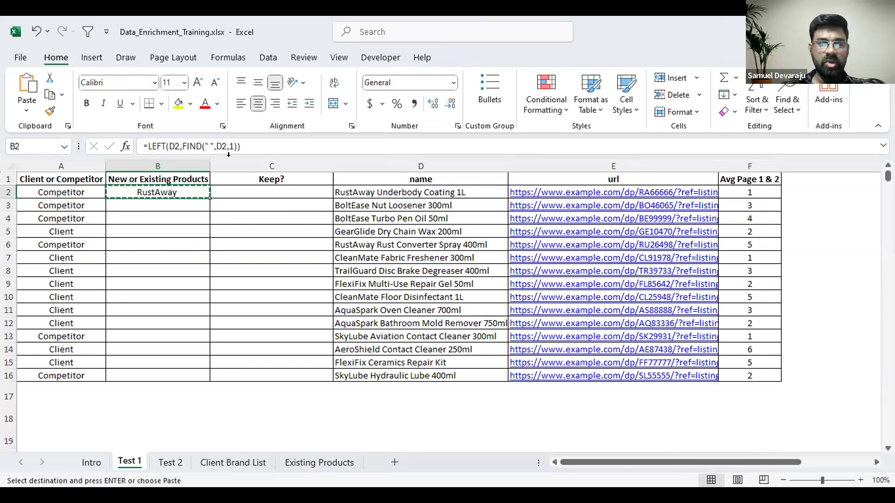
key(Escape)
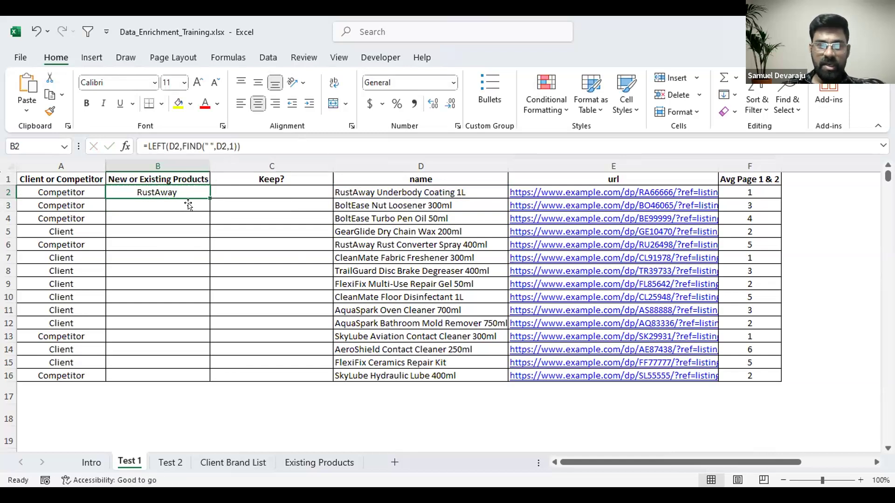
click(188, 206)
text(v)
key(Return)
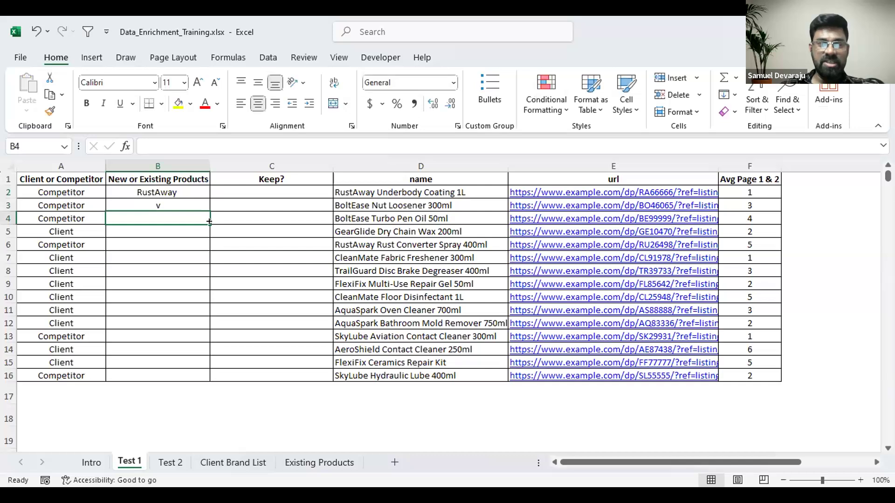
- Paste the B2 result as a value only into B3 and check the end of the text for a trailing space
click(170, 193)
key(ctrl+c)
click(159, 207)
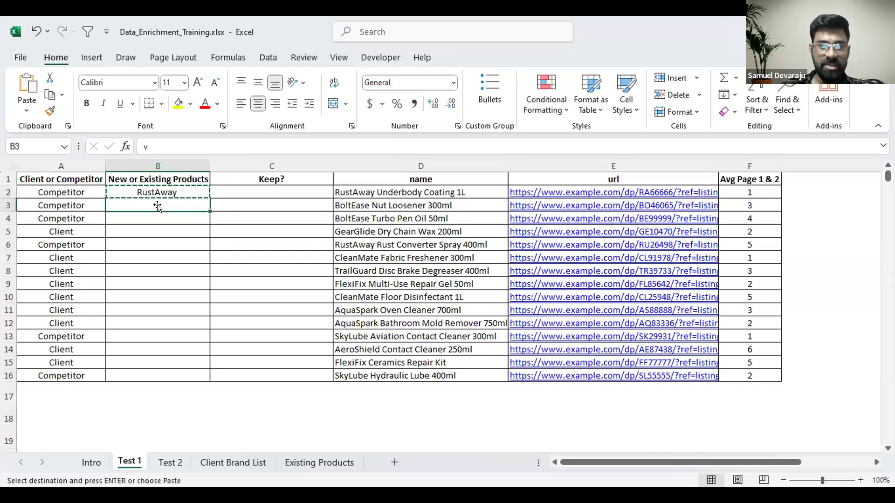
key(alt+e)
key(s)
key(v)
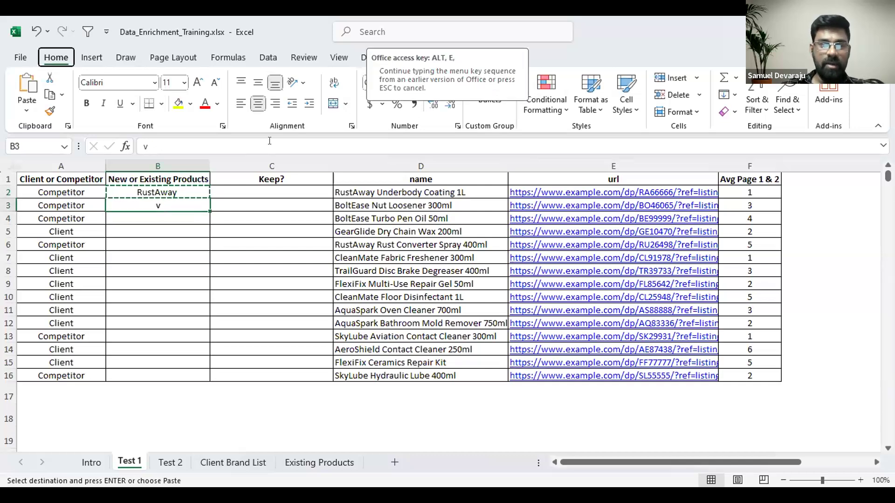
key(Return)
click(184, 149)
key(shift+Left)
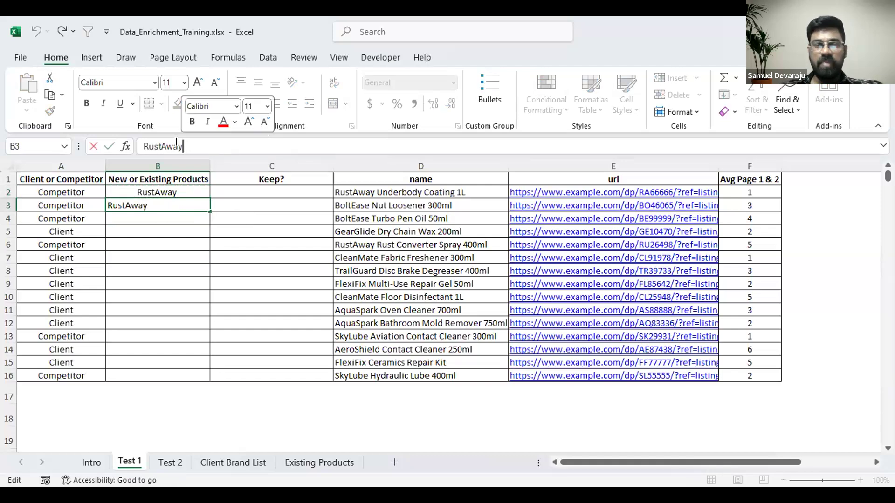
key(Escape)
- Subtract 1 from the FIND result in the B2 formula and clear the test value from B3
click(186, 189)
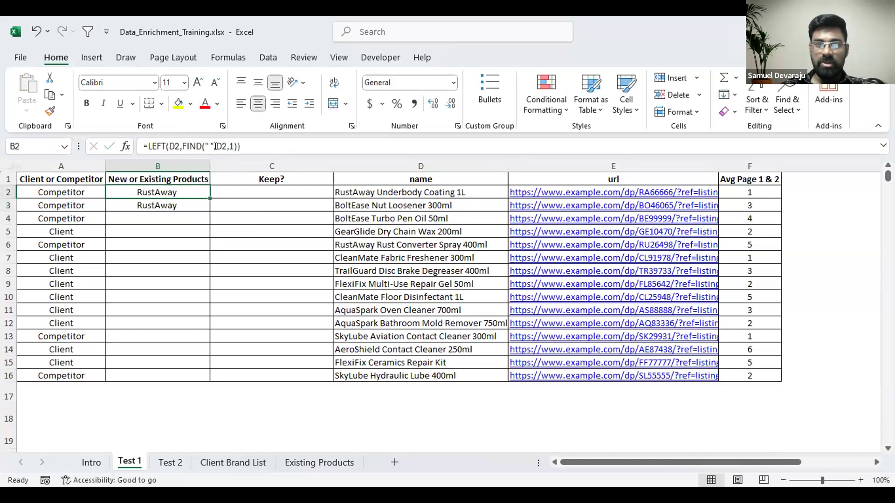
click(237, 141)
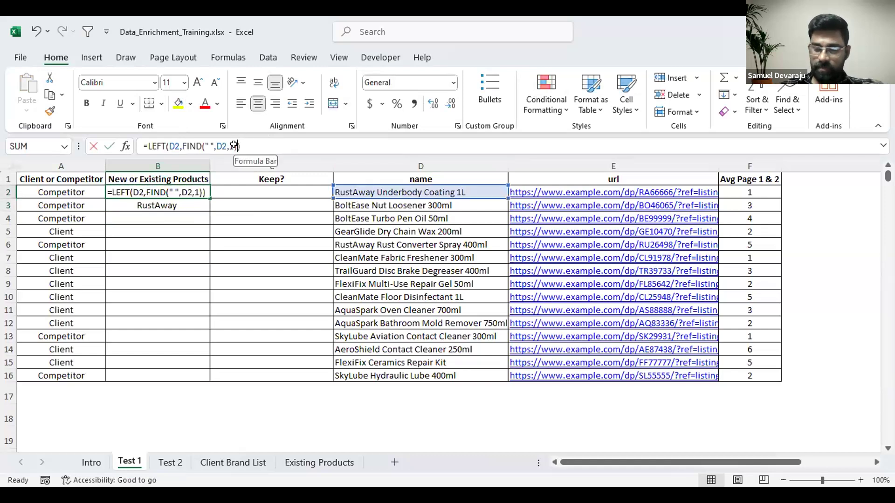
text(-1)
key(Return)
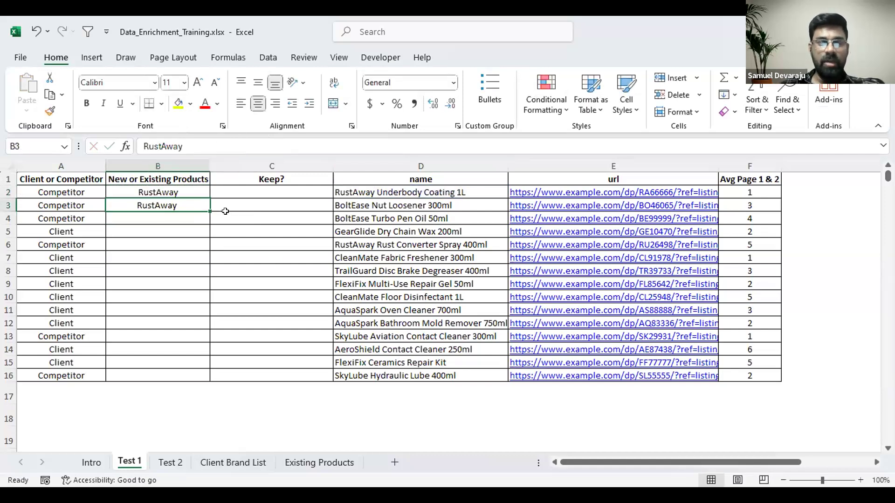
key(BackSpace)
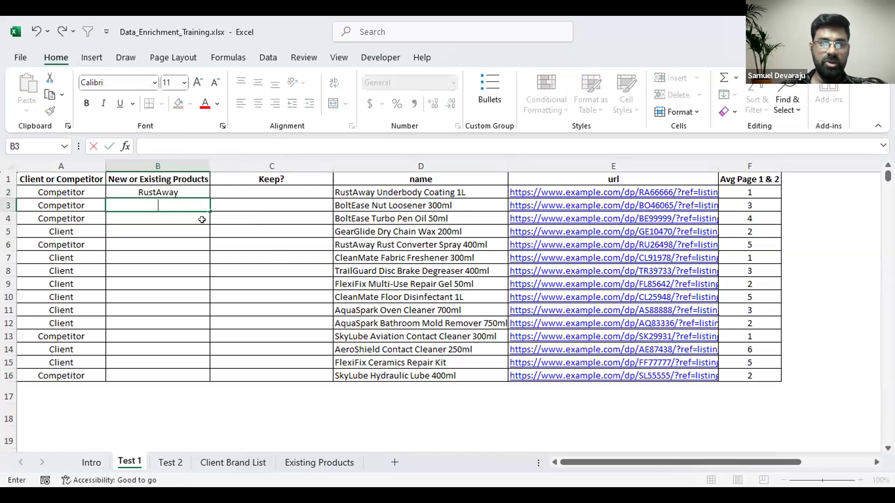
- Examine the FIND part and the -1 in the B2 formula against the product name in D2
click(186, 188)
drag(183, 142, 236, 147)
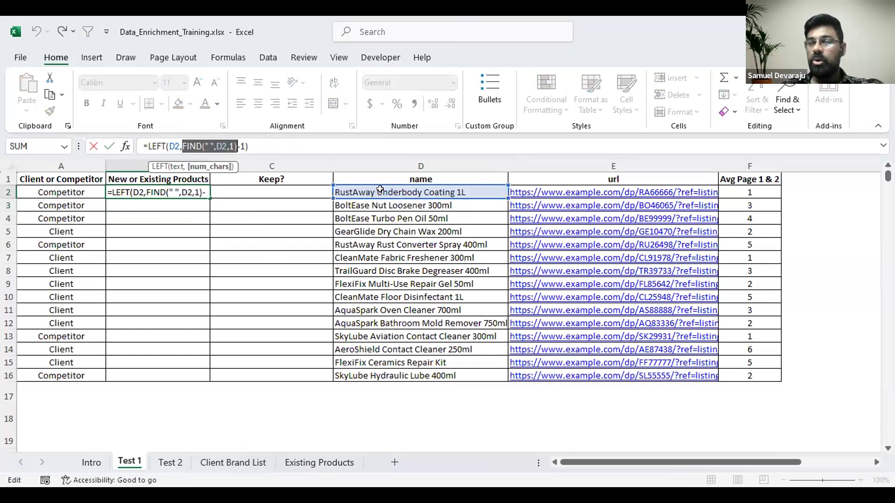
double_click(242, 143)
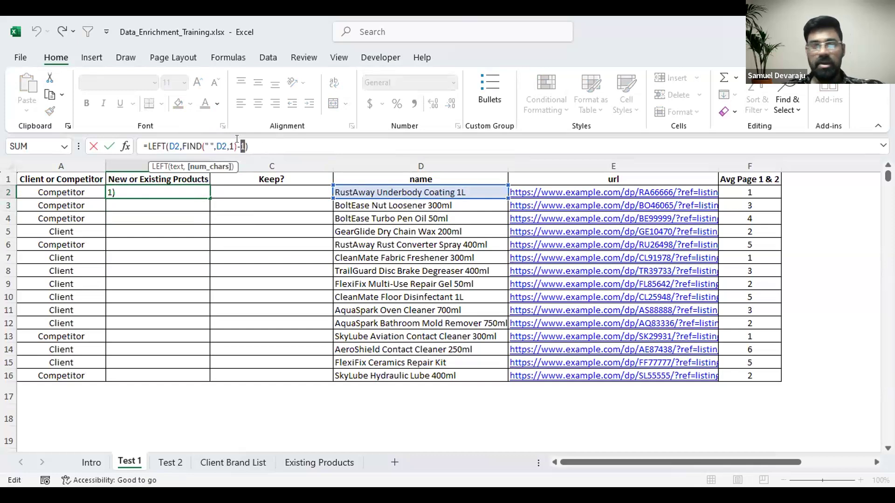
key(ctrl+Return)
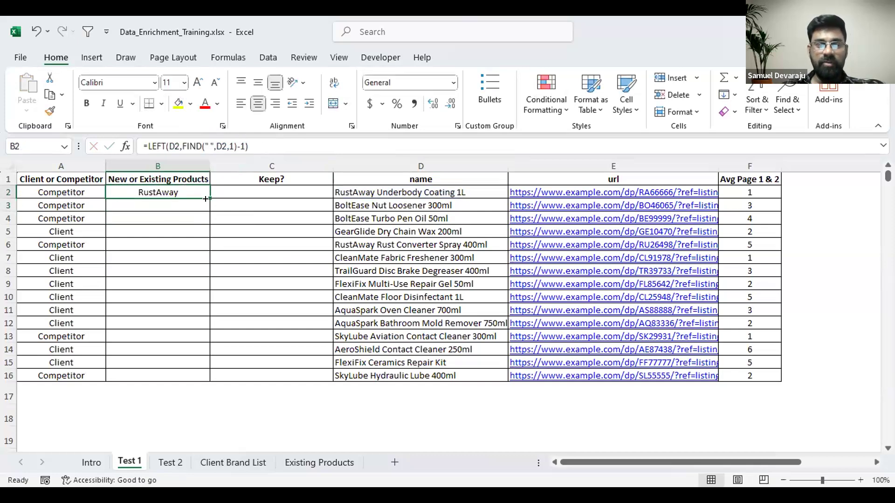
- Try the LEFT formula from B2 down to B16, and clear the copies from B3:B16
double_click(205, 199)
click(172, 192)
drag(172, 192, 152, 378)
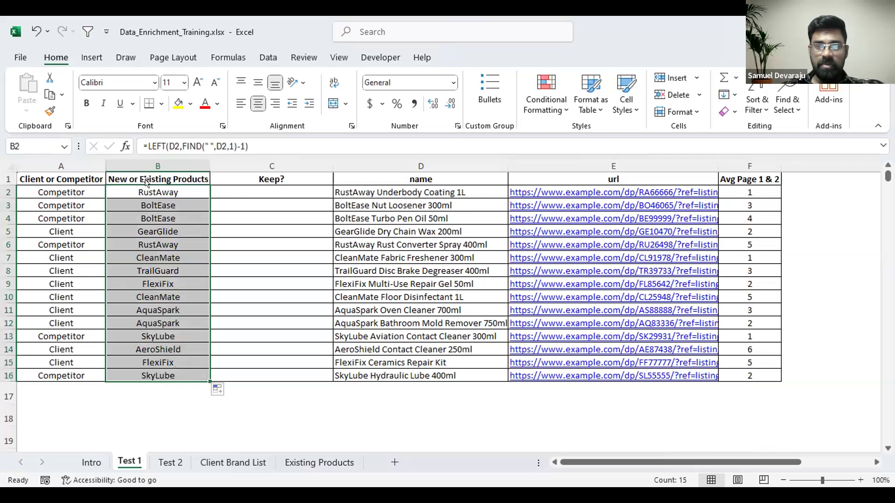
drag(172, 202, 191, 375)
key(Delete)
click(144, 190)
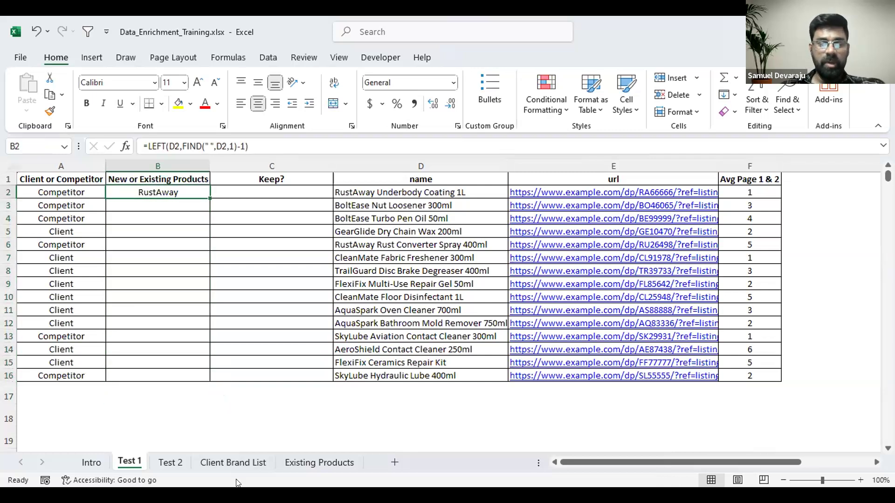
- Check the Client Brand List sheet and wrap the B2 LEFT formula in VLOOKUP as its lookup value
click(240, 463)
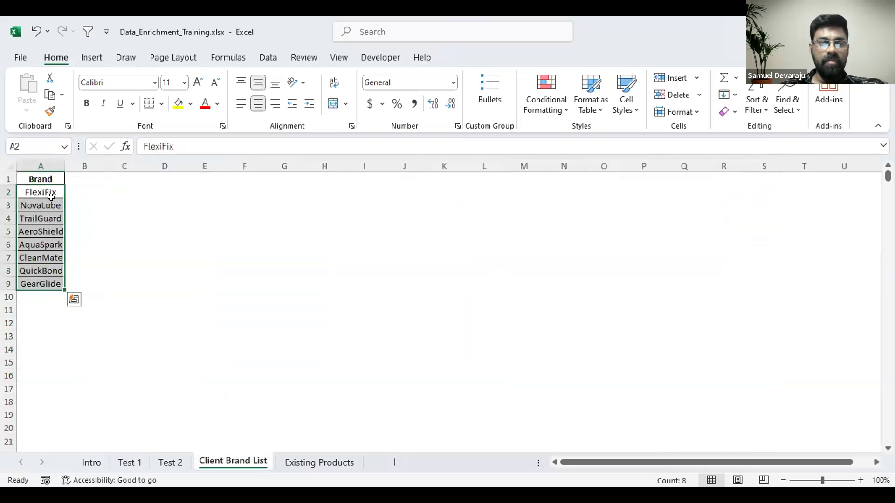
click(129, 463)
key(F2)
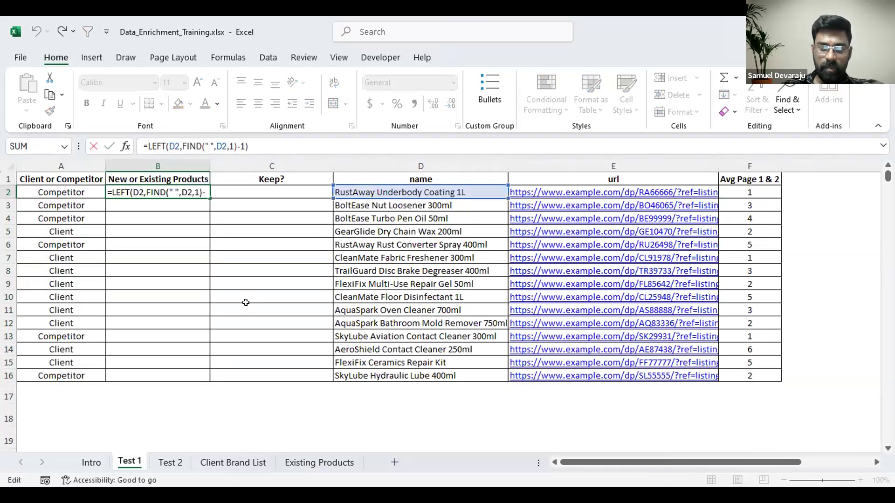
text(vlookup()
drag(183, 146, 272, 146)
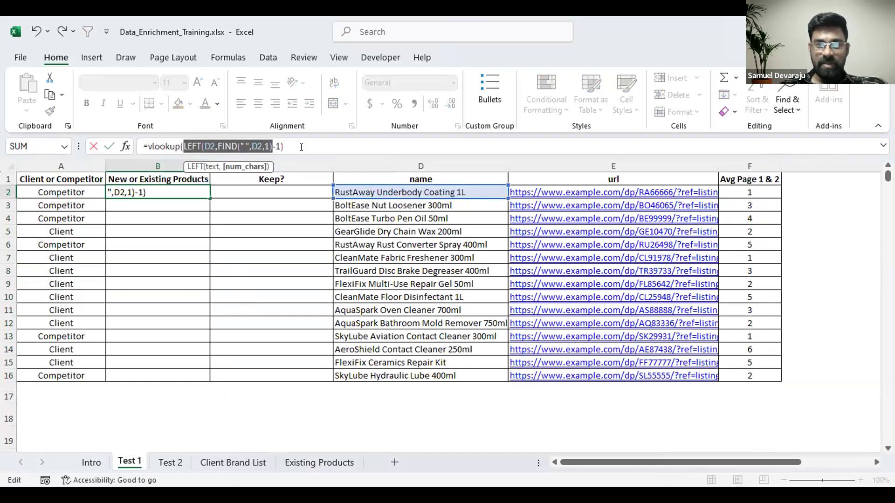
click(301, 147)
text(,)
- Complete the VLOOKUP with 'Client Brand List'!$A$2:$A$9, column index 1 and range lookup 0, and fill it from B2 to B16
click(233, 463)
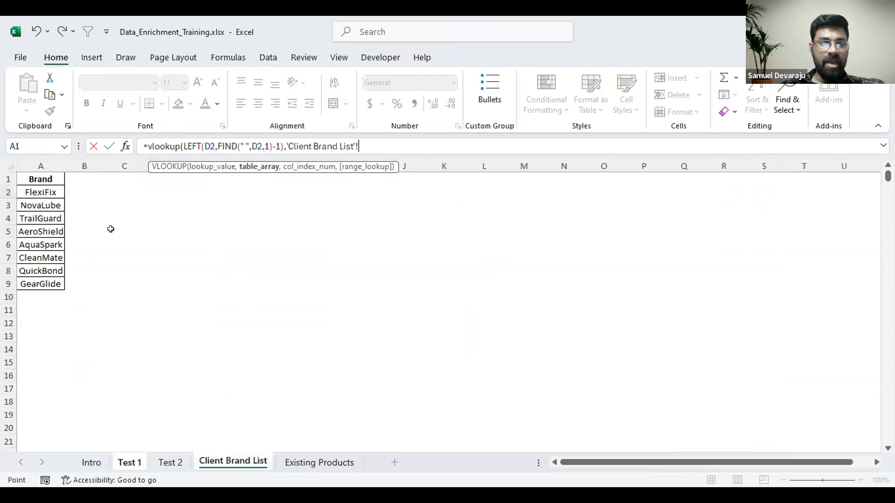
drag(47, 189, 49, 276)
text(,1)
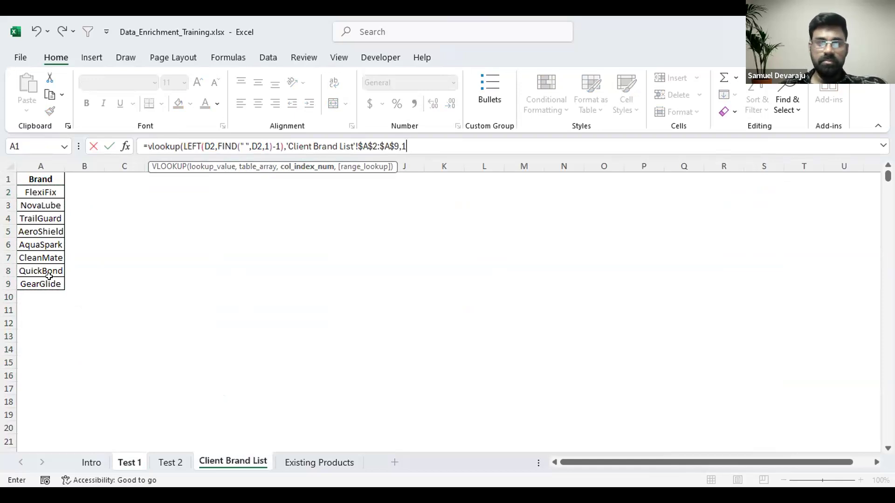
text(,0))
key(Return)
click(205, 196)
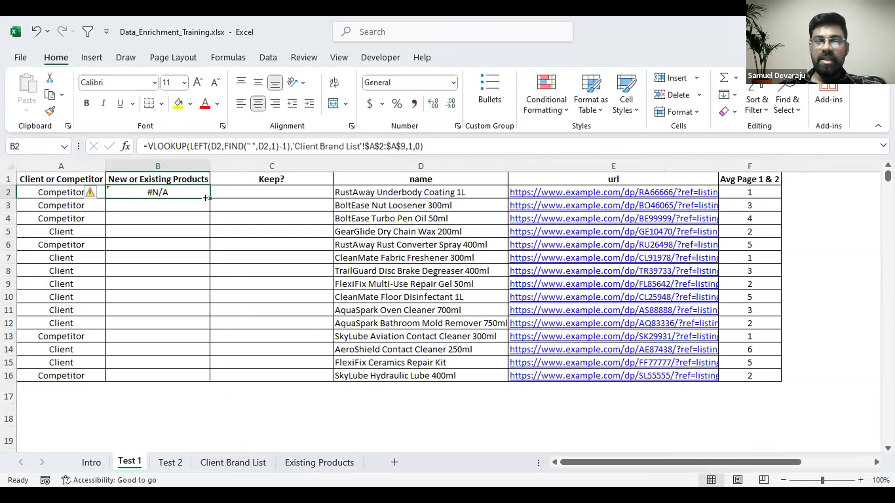
double_click(205, 198)
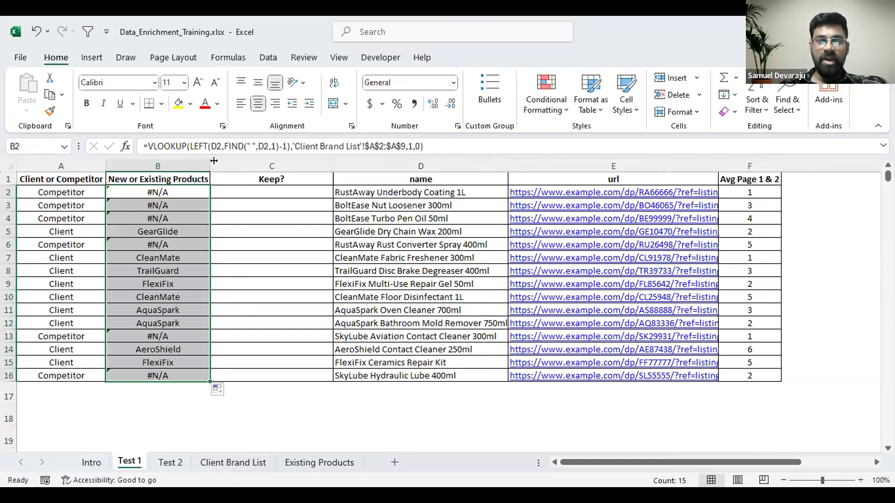
- Compare the VLOOKUP results in column B with the Client or Competitor labels in column A
click(168, 231)
click(171, 258)
click(171, 297)
key(Down)
key(Down)
key(ctrl+Down)
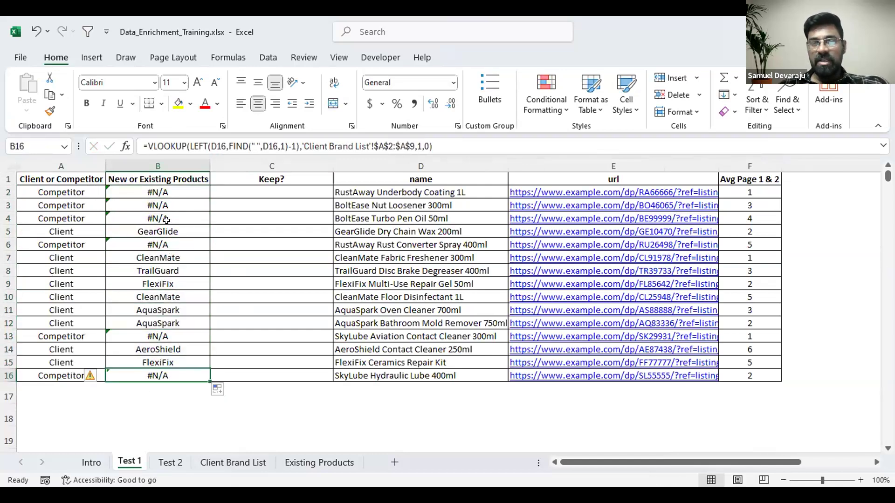
click(165, 191)
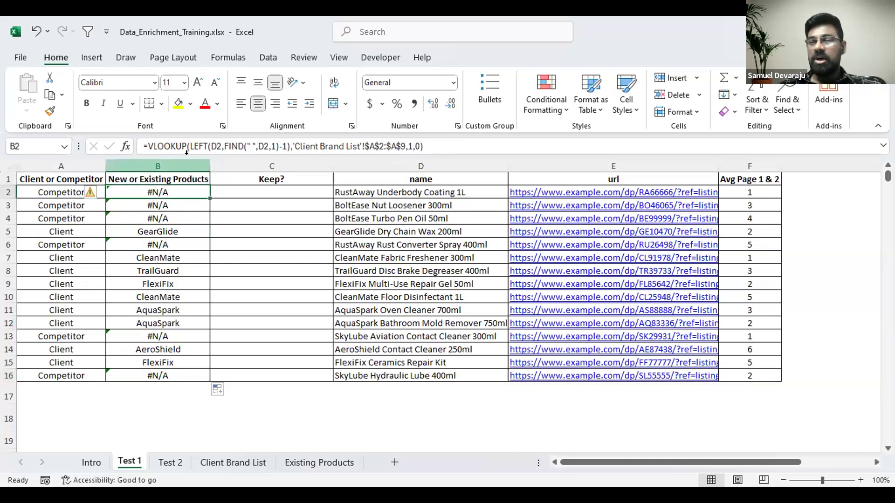
click(164, 231)
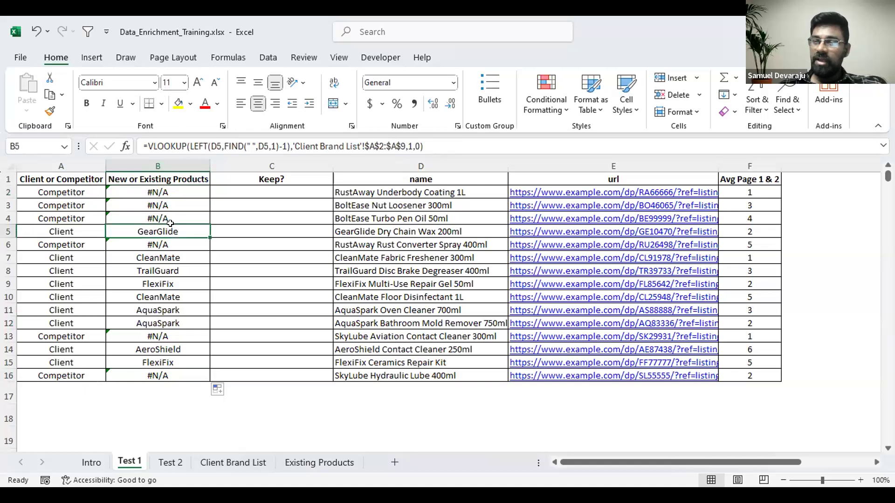
- Compare the VLOOKUP formula in B5 with the COUNTIF formula in A2
click(145, 146)
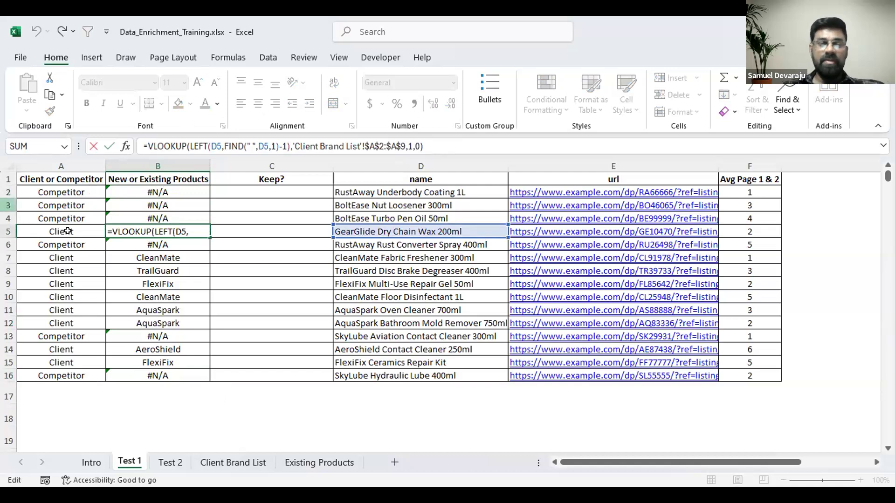
click(65, 191)
key(Escape)
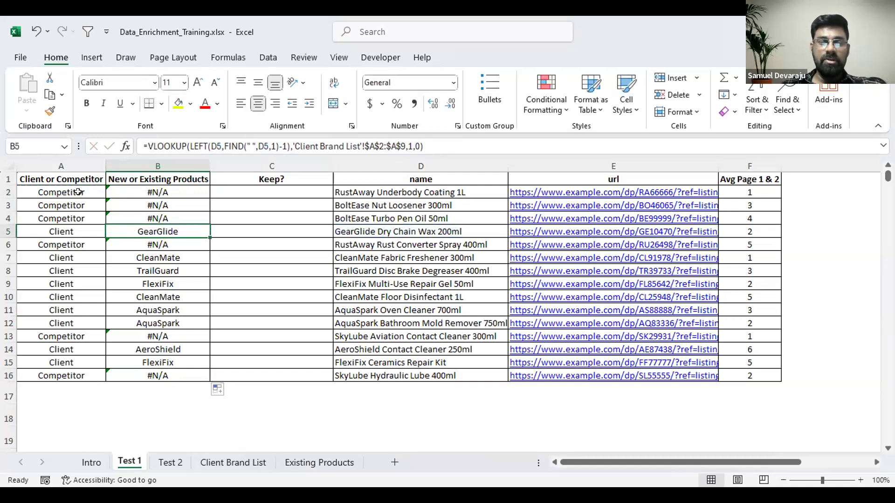
click(77, 191)
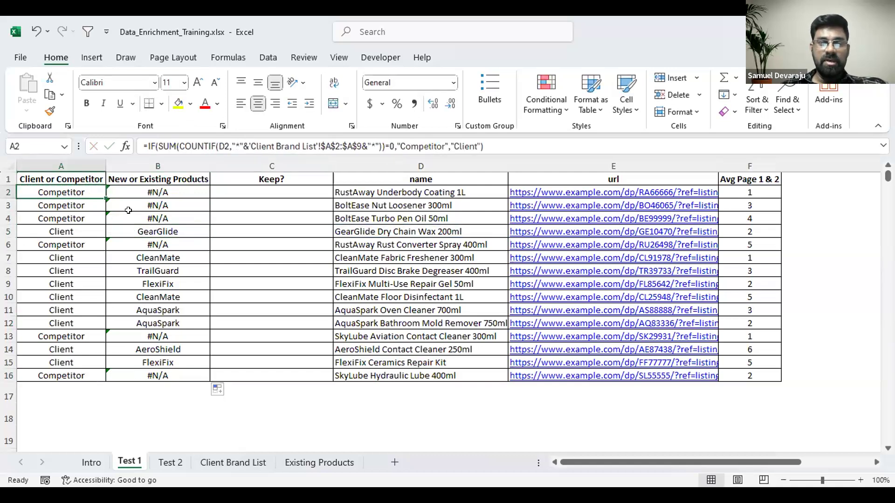
triple_click(498, 145)
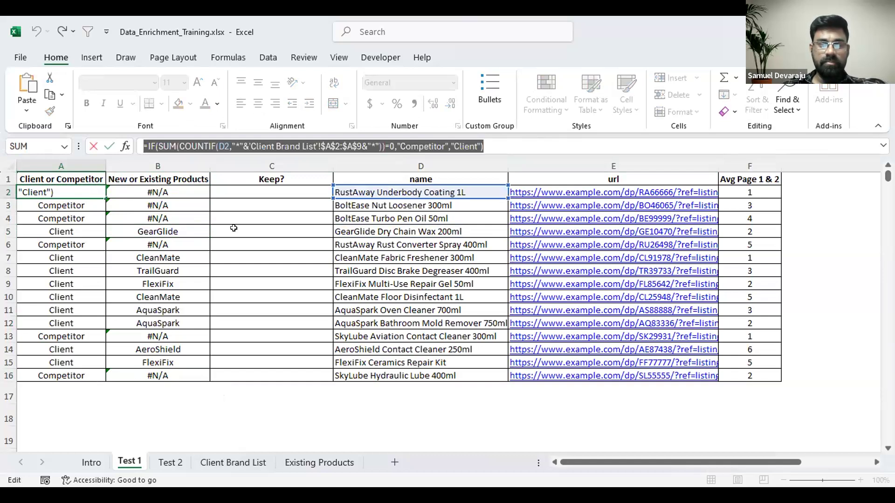
key(Escape)
click(232, 192)
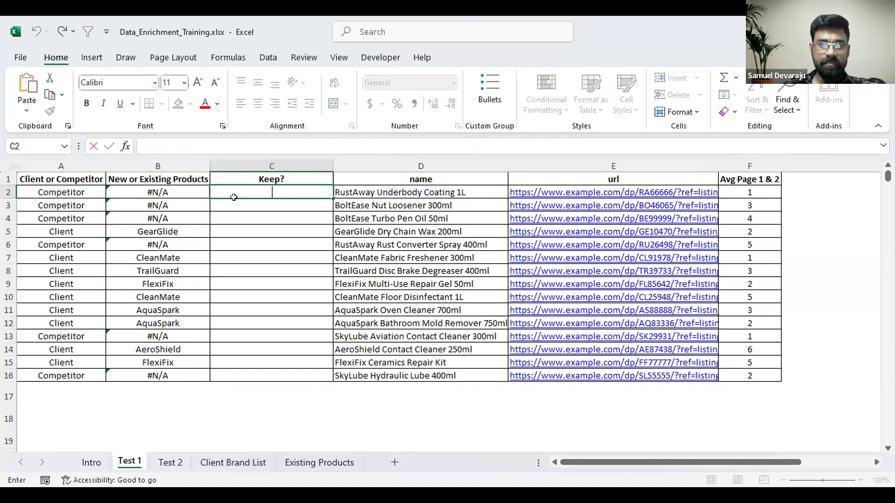
- Wrap the VLOOKUP in B2 in an IF function whose logical test is LEN of the lookup result greater than 4
click(120, 191)
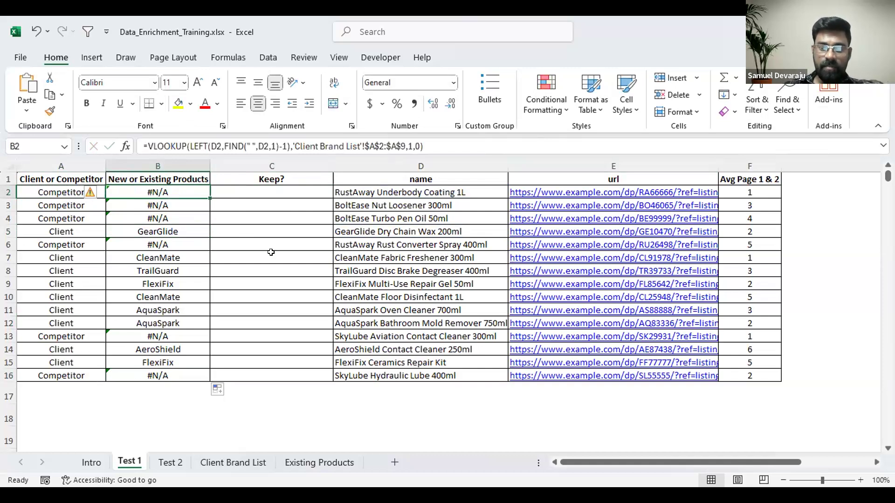
text(le)
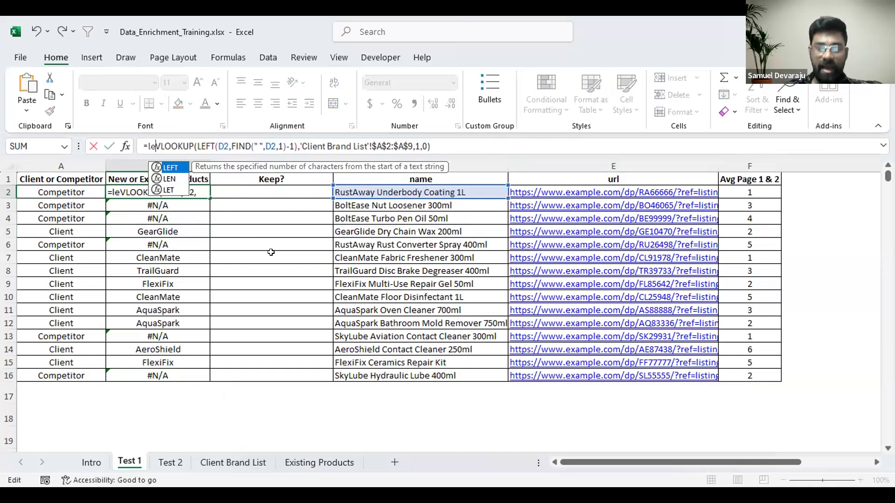
key(BackSpace)
key(BackSpace)
text(if()
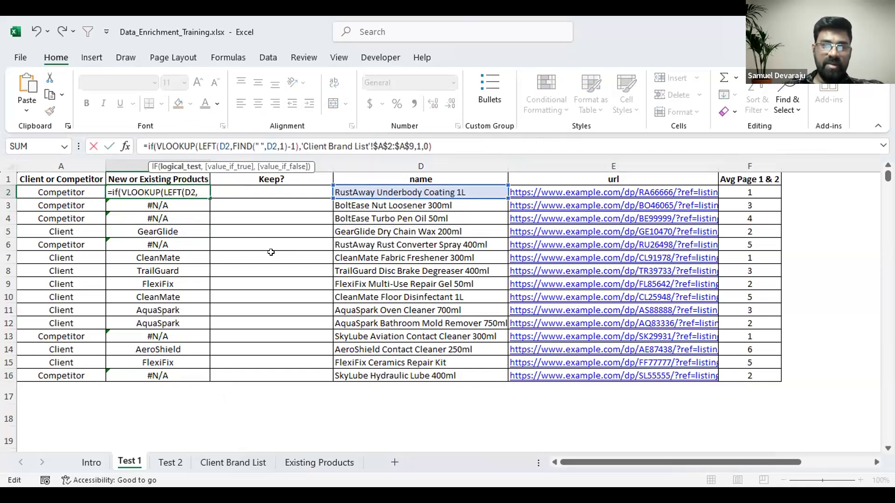
text(len()
click(488, 147)
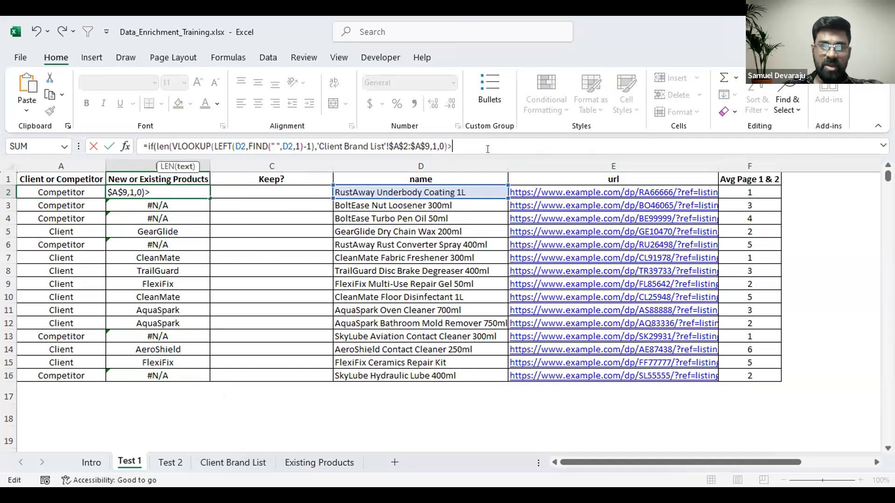
text(>4)
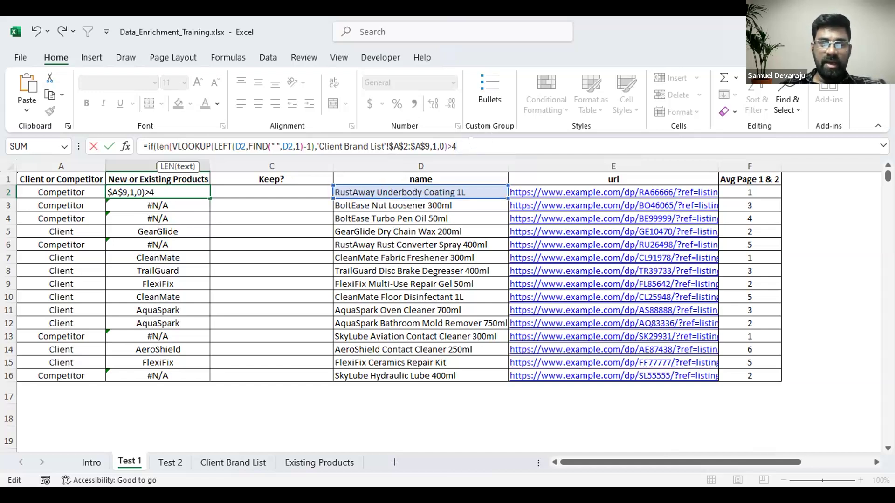
click(446, 146)
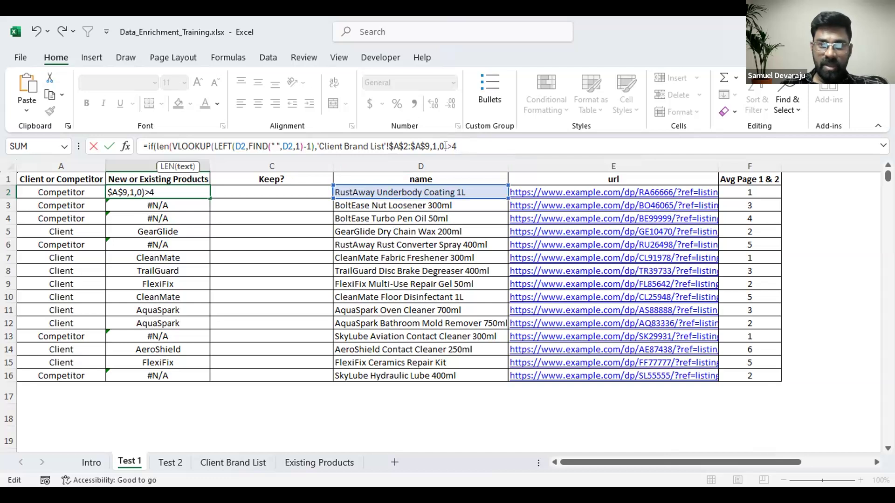
text())
- Complete the B2 IF formula with "client" as the true result and "Competitor" as the false result
click(470, 142)
text(,"clien)
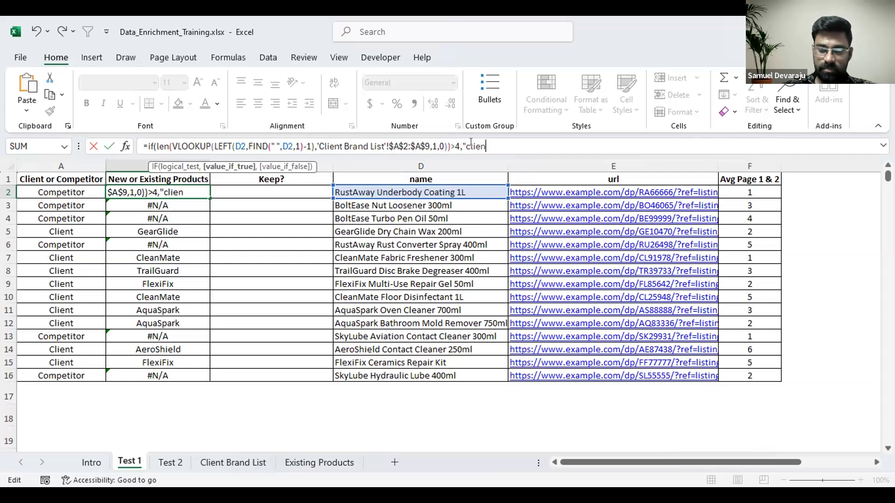
text(t","C)
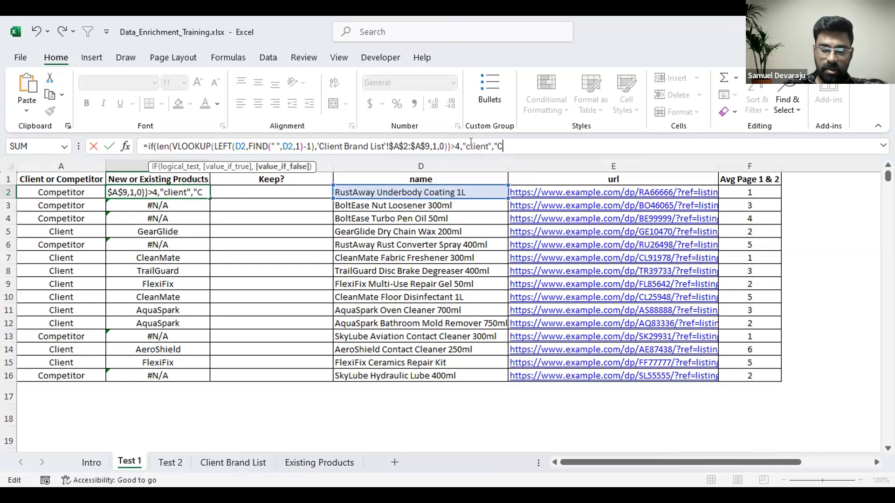
text(ompetito)
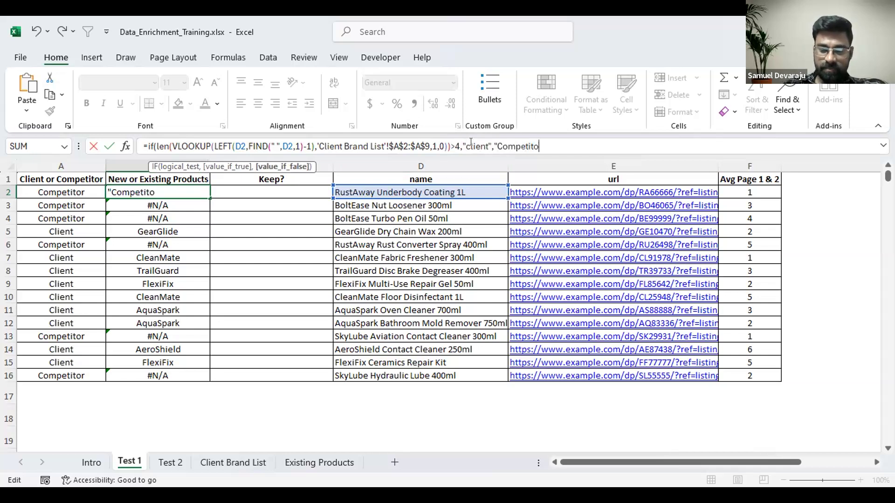
text(r))
key(Return)
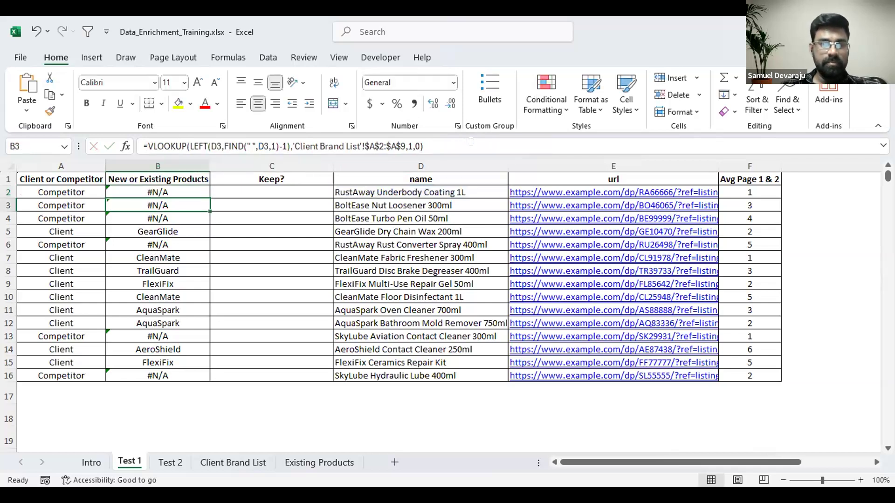
- Inspect the LEN part of the B2 formula and start wrapping its VLOOKUP in a VALUE function
click(192, 192)
click(492, 146)
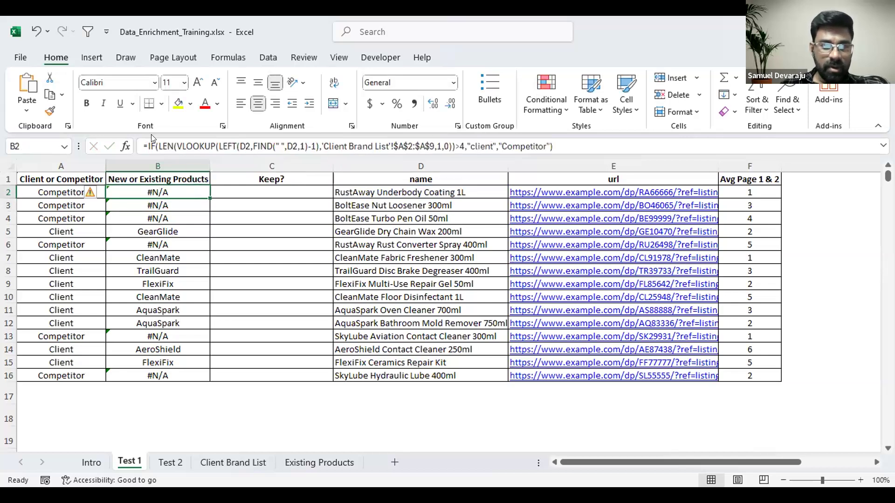
click(174, 146)
key(Right)
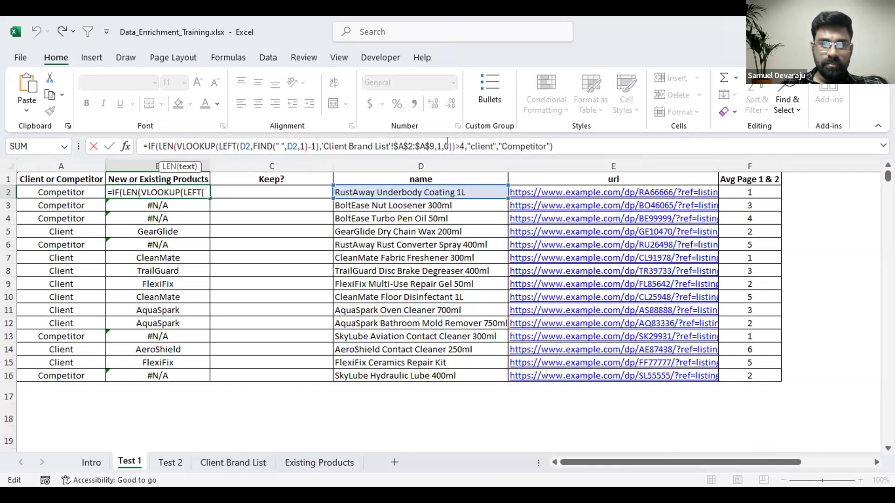
drag(453, 140, 155, 138)
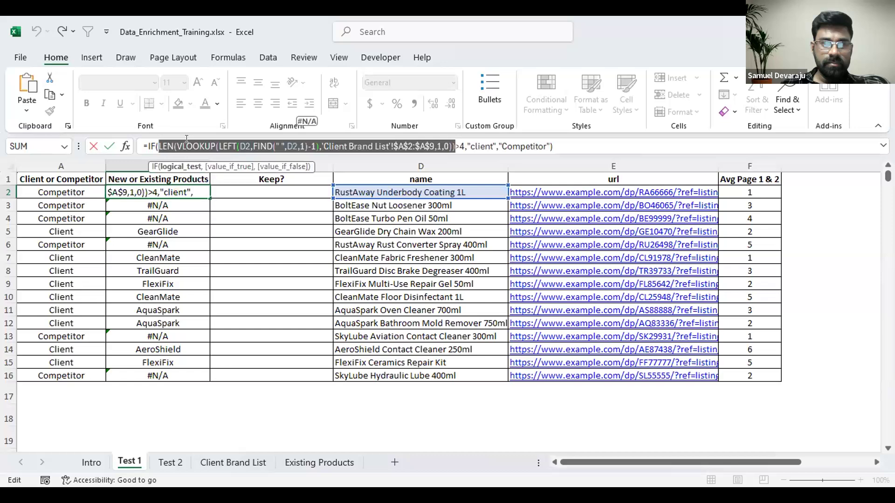
click(177, 146)
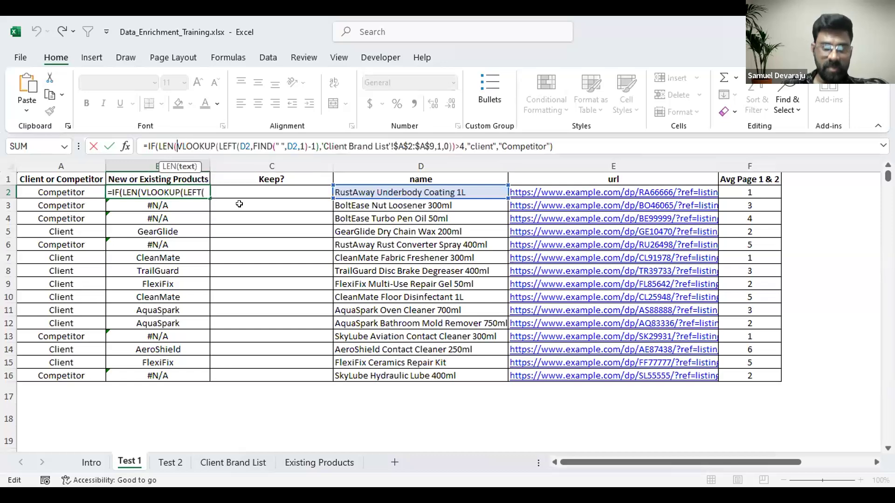
text(value)
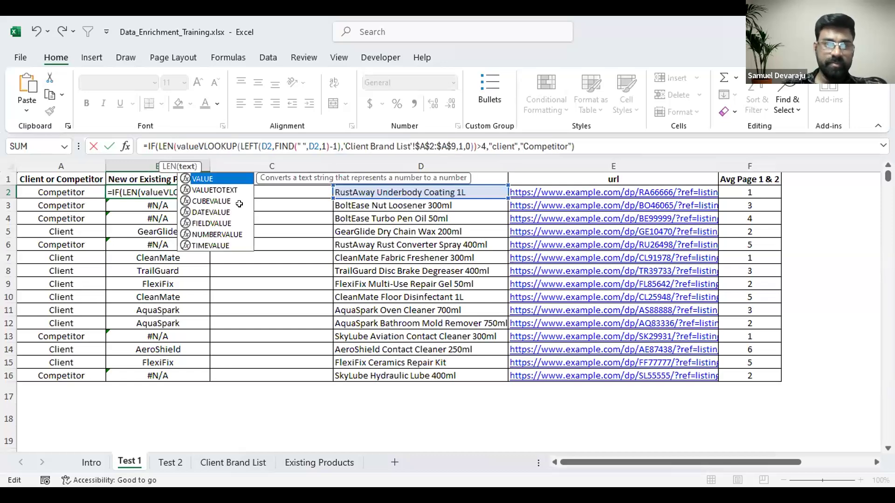
text(()
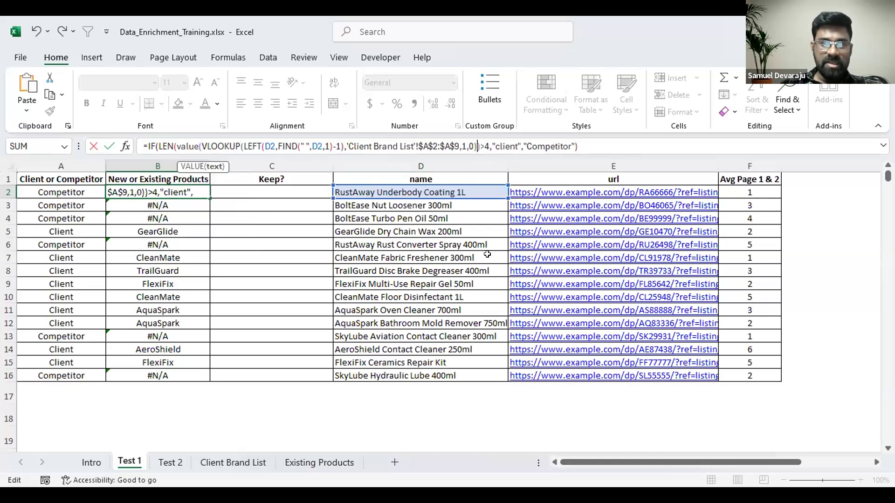
- Replace VALUE with IFERROR around the VLOOKUP in B2, with 0 as the value if error
drag(196, 141, 174, 141)
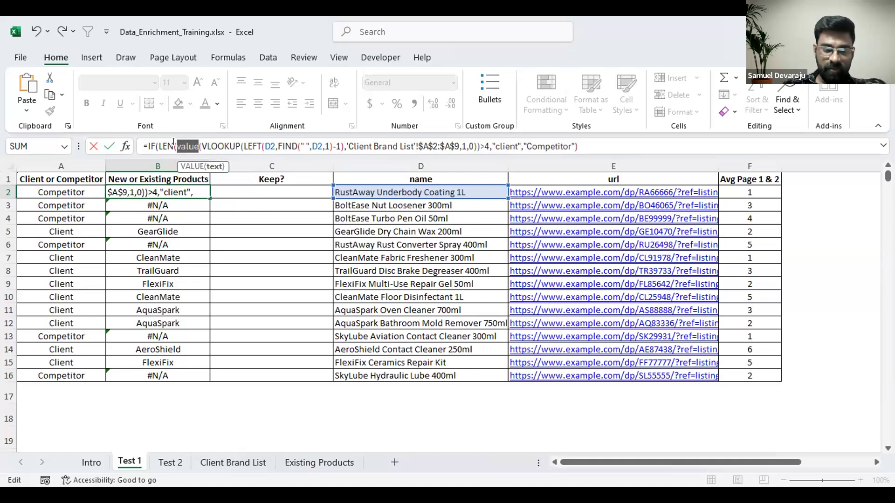
text(iferoor)
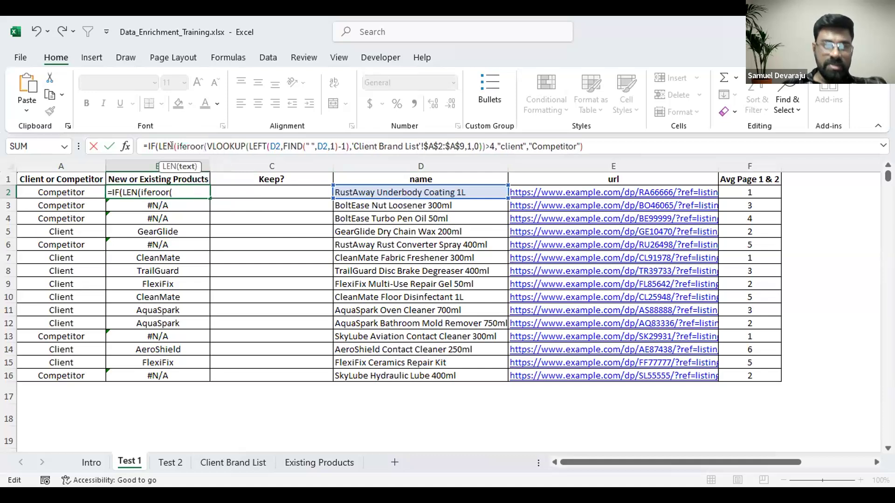
click(196, 146)
key(BackSpace)
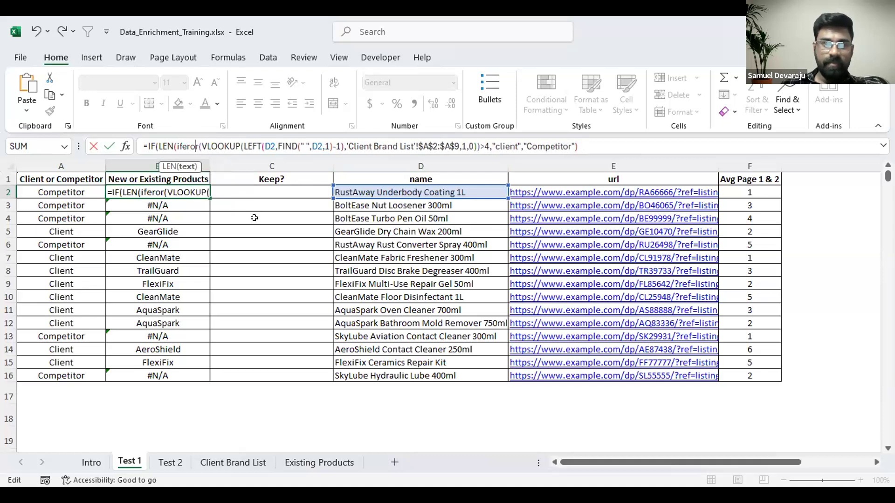
click(189, 146)
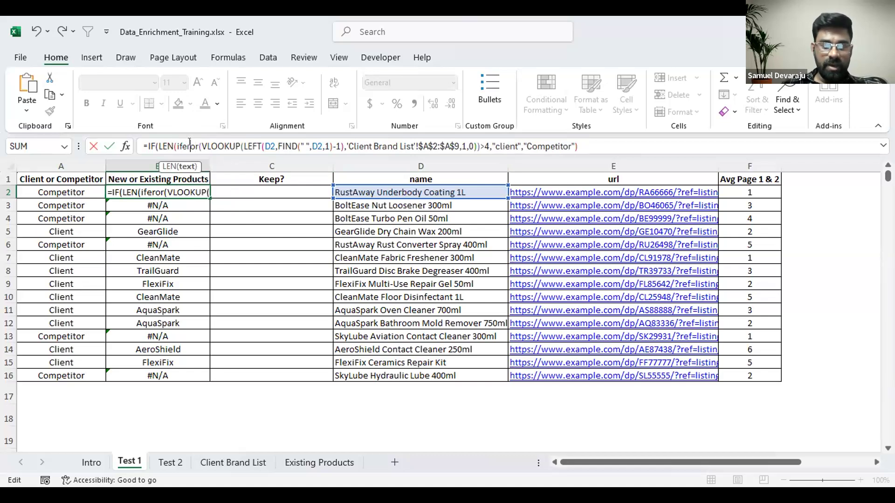
text(r)
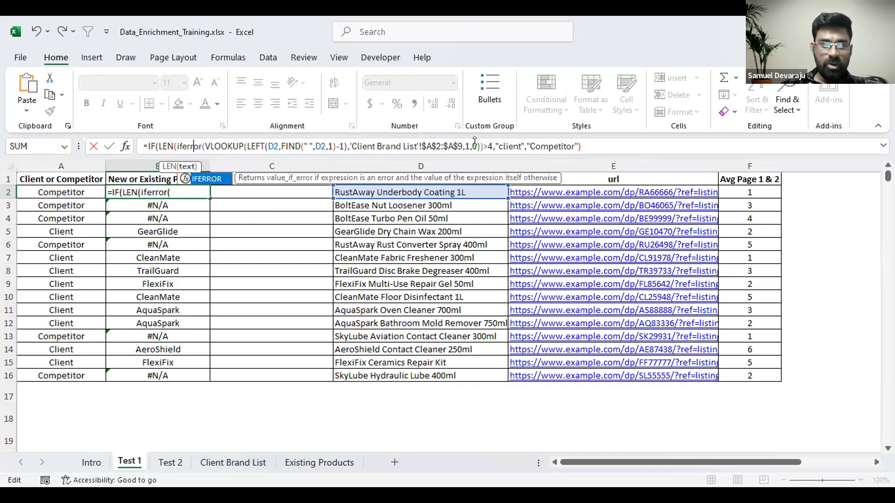
click(478, 147)
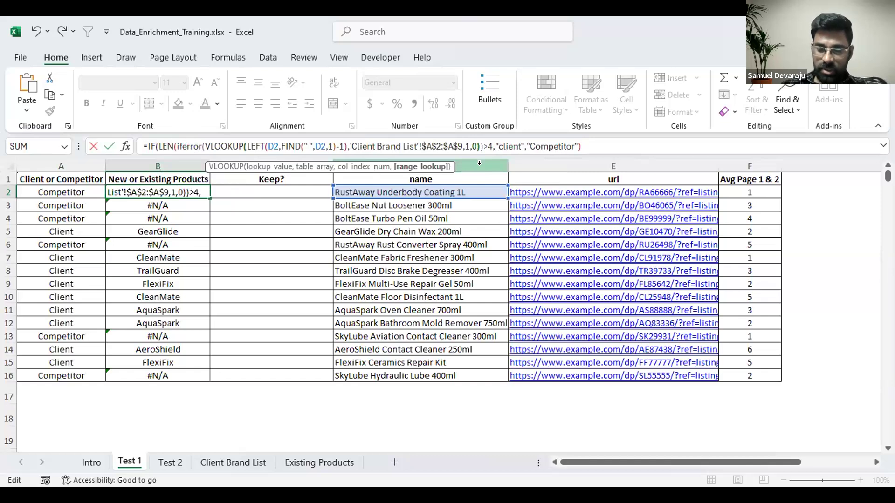
text(,0)
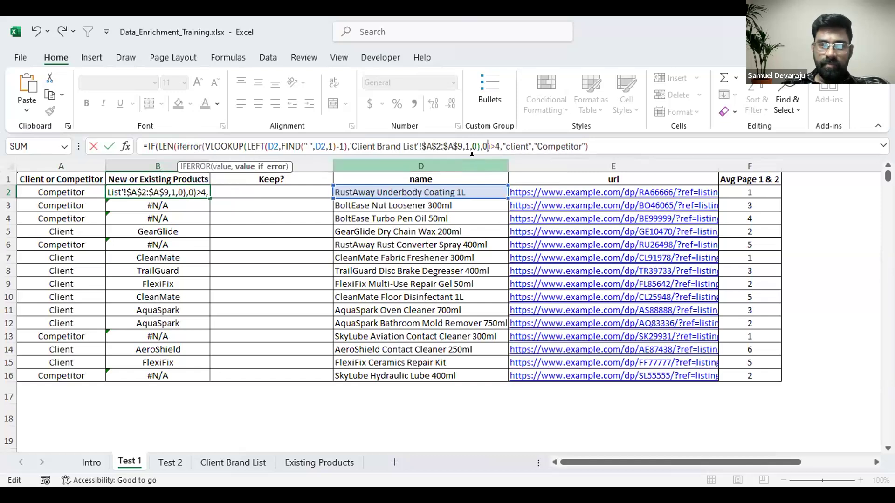
- Set the LEN comparison in B2 to greater than 1 and fill the formula down to B16
double_click(497, 146)
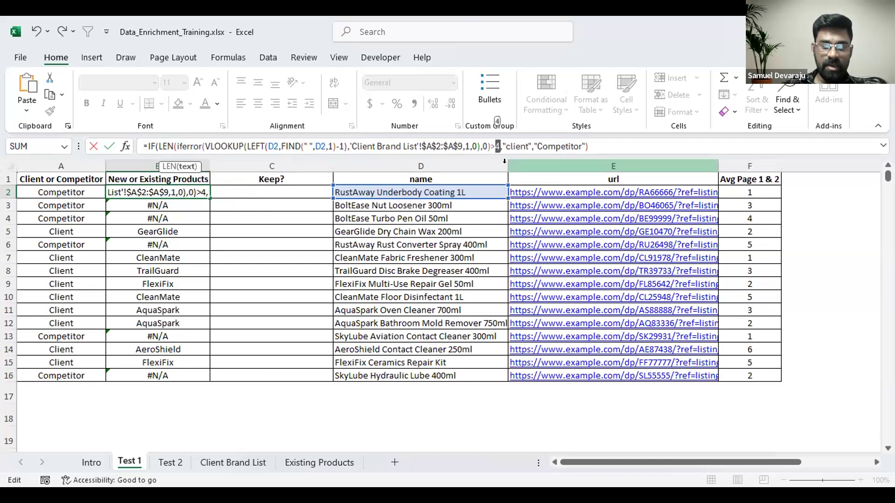
text(1)
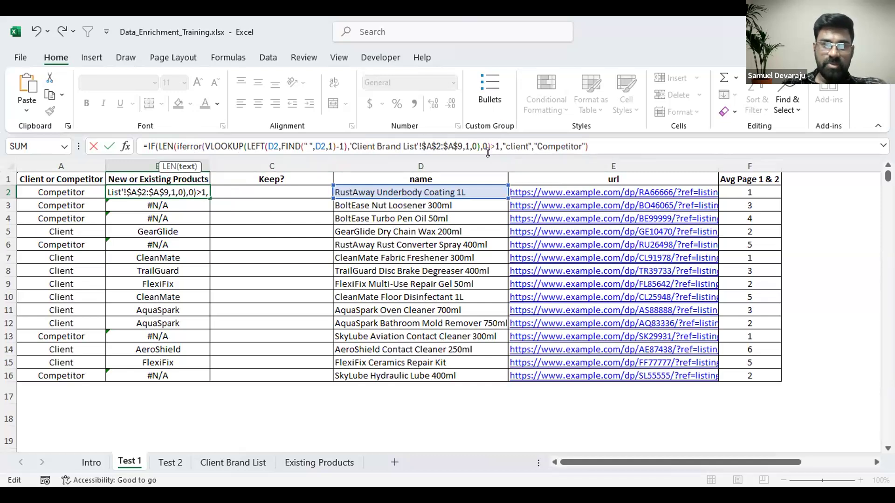
key(Return)
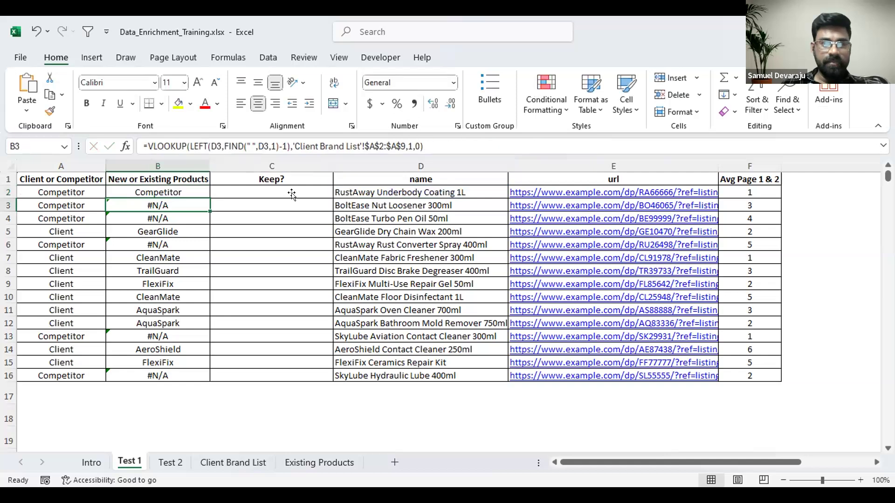
click(186, 192)
double_click(209, 198)
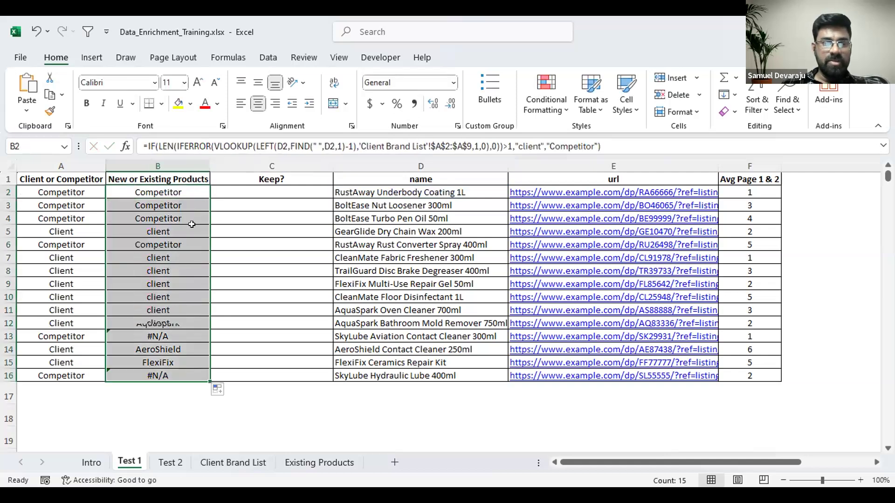
- Review the completed IF, LEN and IFERROR formula in B2
click(175, 189)
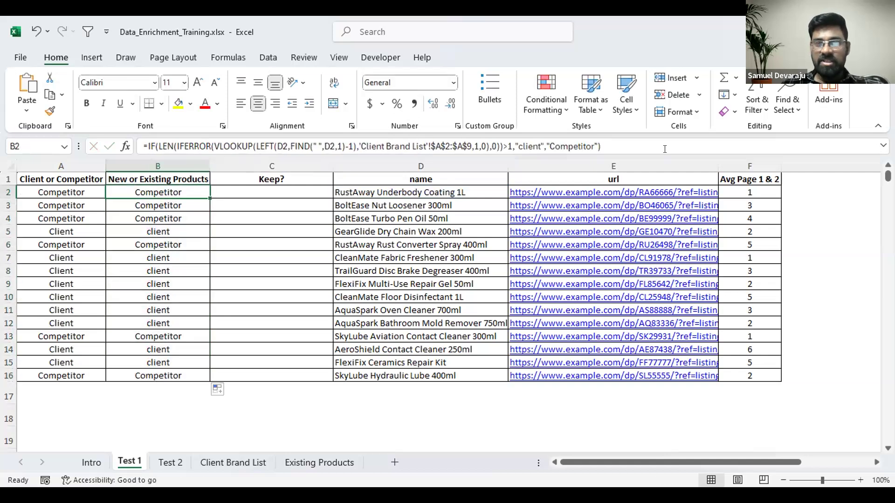
click(615, 140)
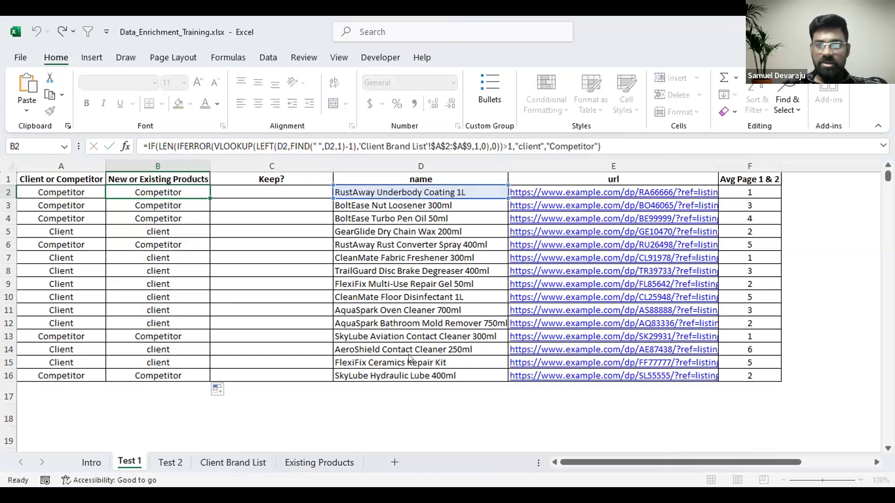
key(alt+Tab)
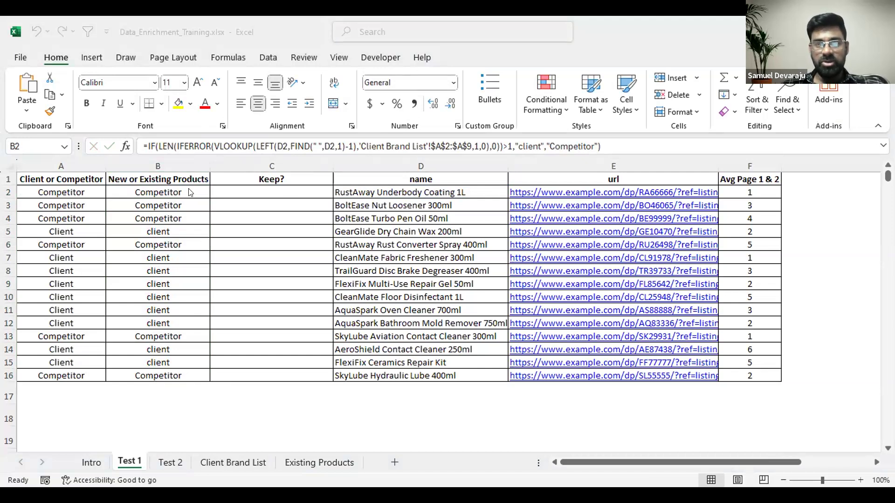
- Clear the alternative formula results from B2:B16 in the Test 1 sheet
mouse_move(190, 192)
mouse_down()
mouse_move(173, 247)
mouse_move(171, 366)
mouse_up()
key(Delete)
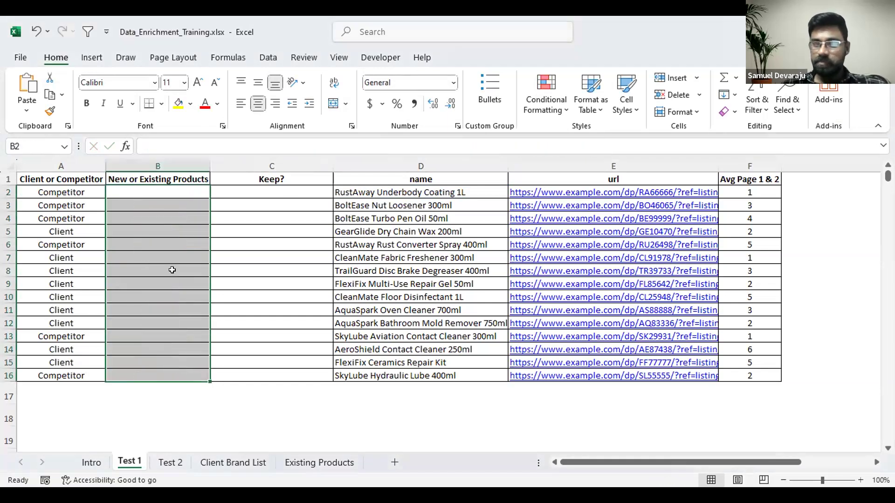
click(174, 191)
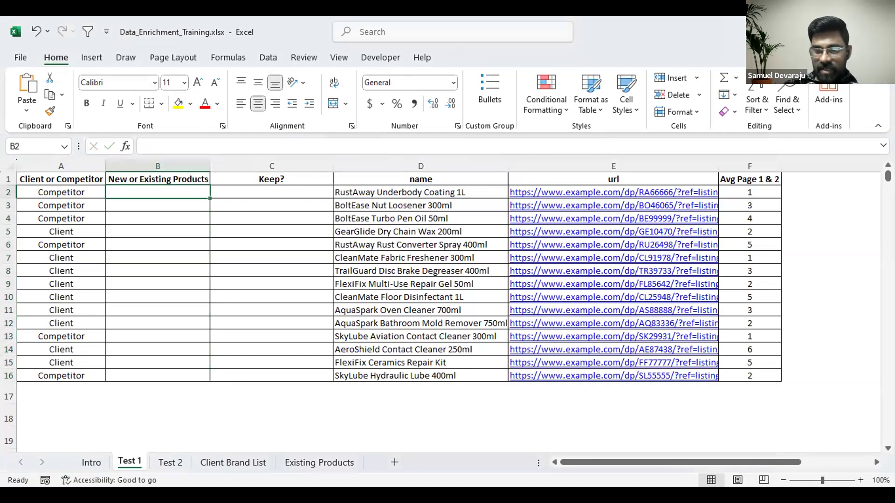
- Read the Test 1 Task 2 instructions on the Intro sheet and locate the Q_SKU column in Existing Products
click(95, 462)
click(234, 224)
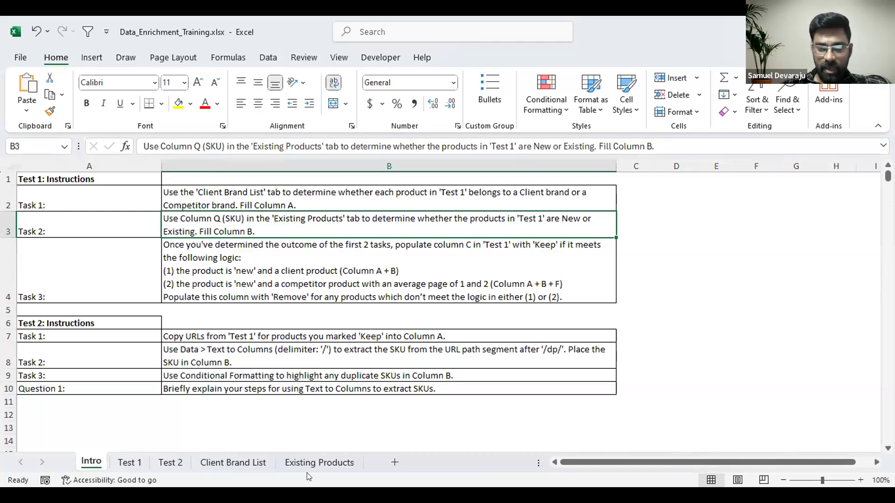
click(320, 462)
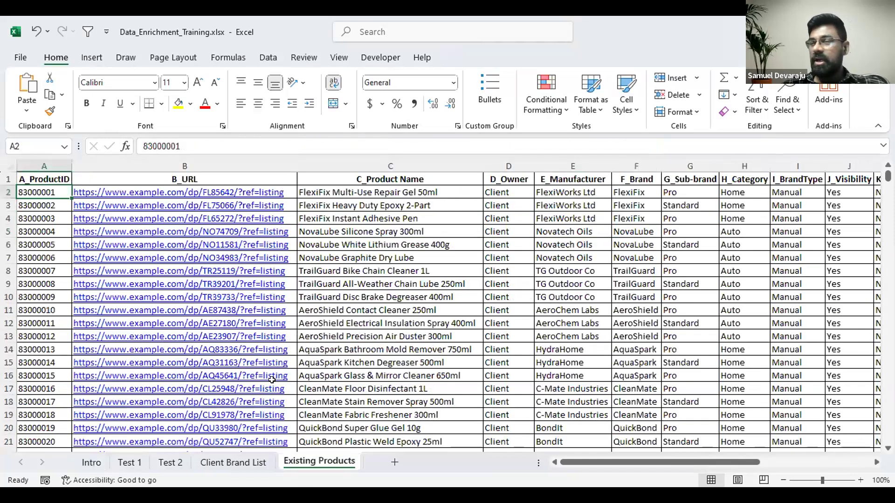
drag(659, 460, 864, 452)
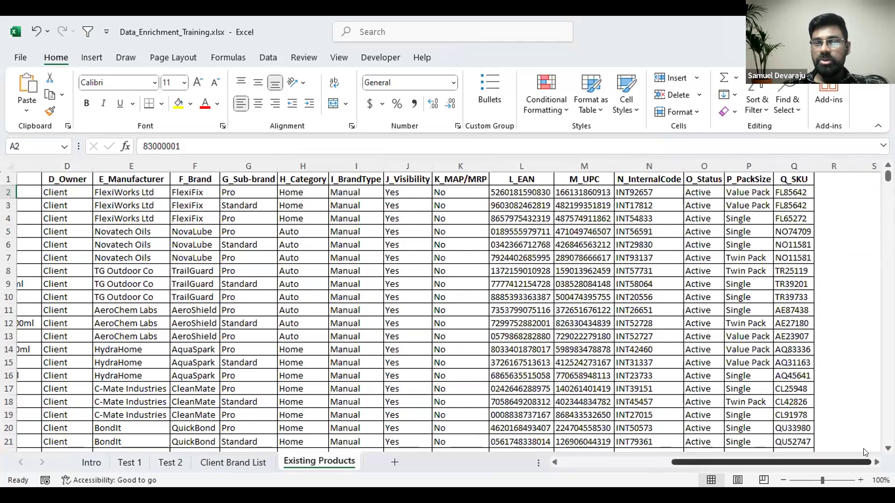
click(783, 182)
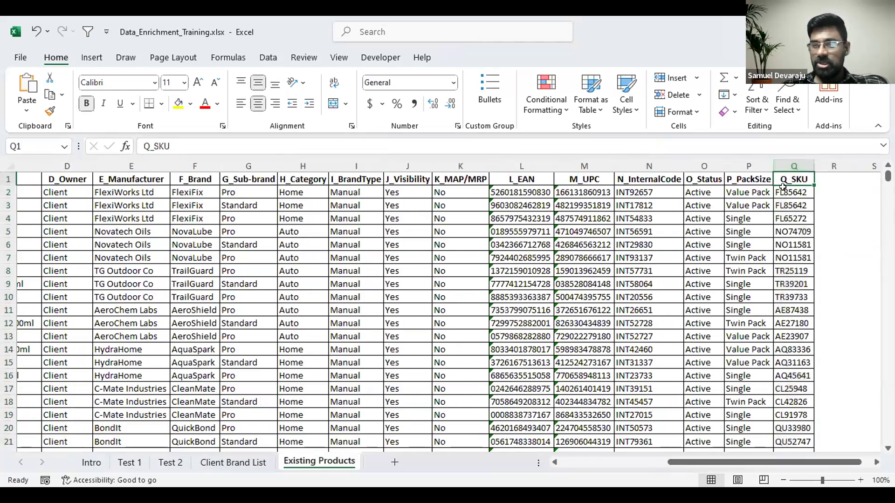
click(130, 462)
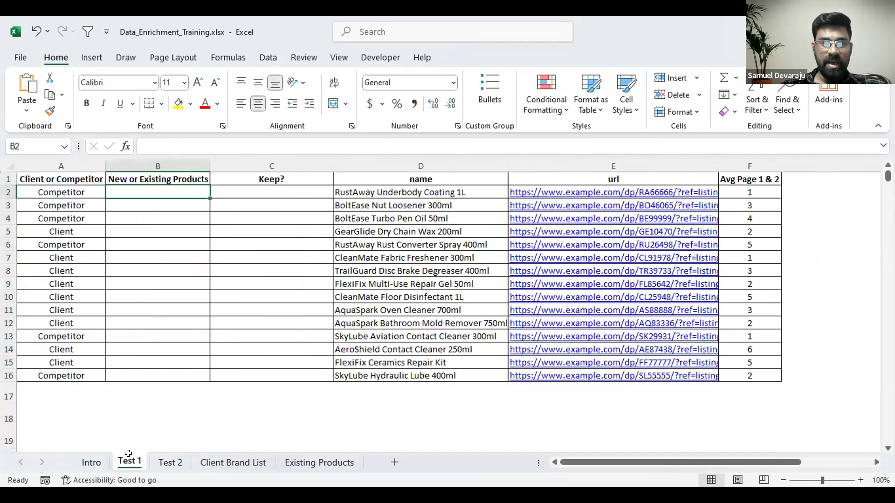
click(90, 462)
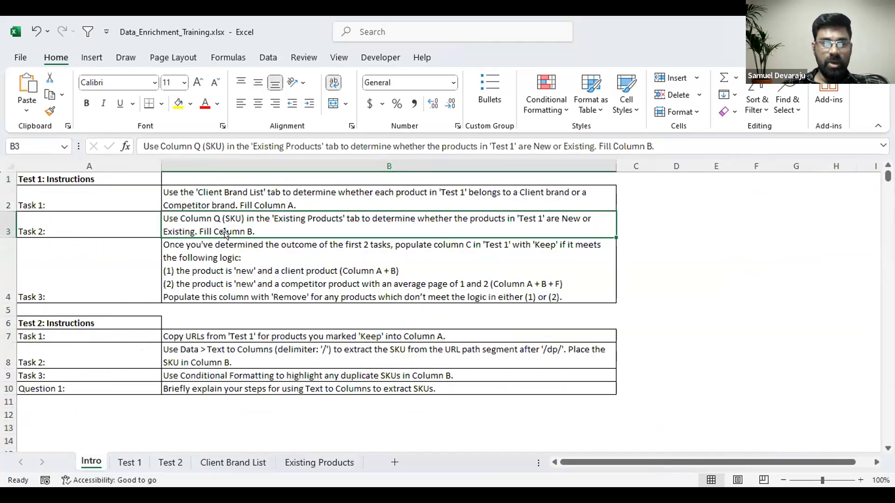
click(127, 463)
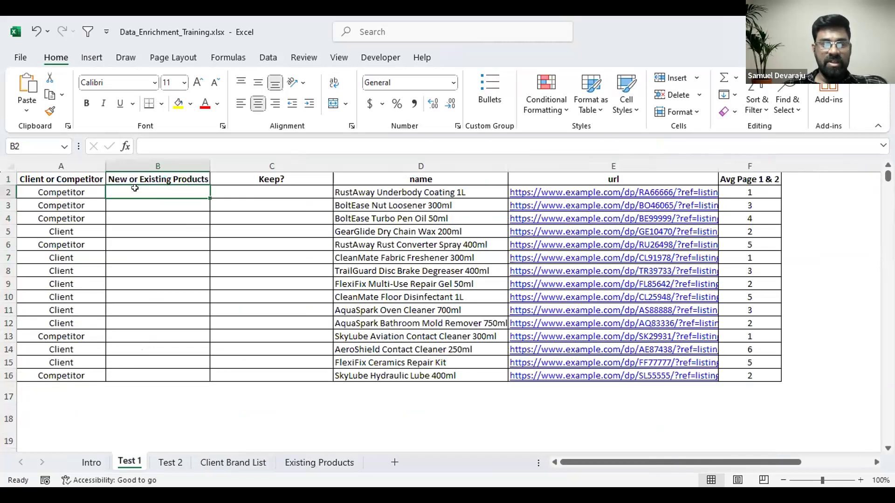
- Look over the New or Existing Products range B2:B16 in Test 1 alongside the columns of the Existing Products sheet
drag(135, 188, 140, 371)
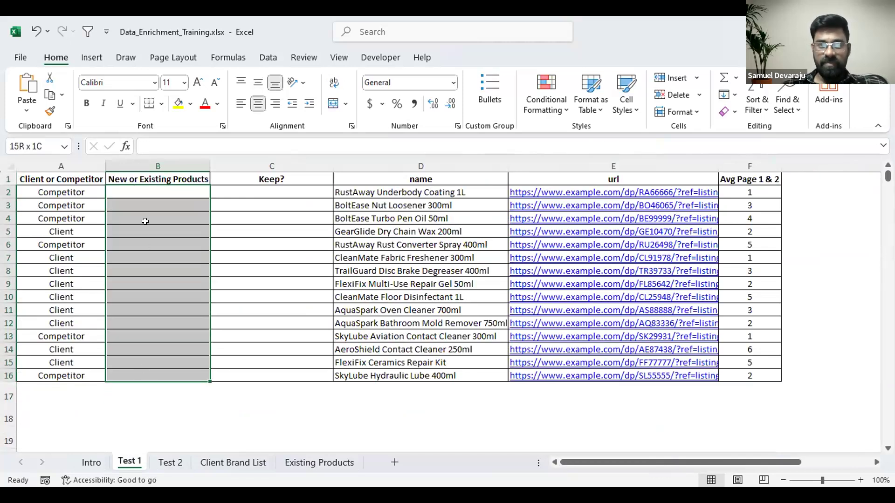
click(154, 197)
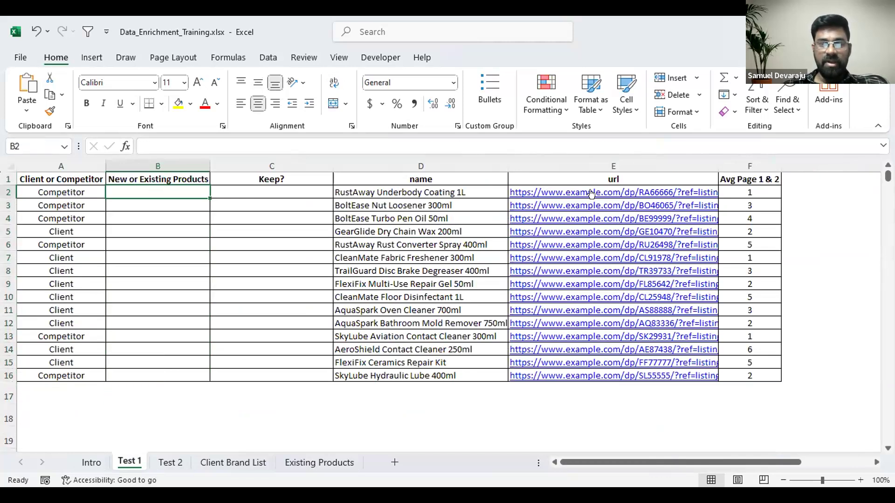
click(319, 462)
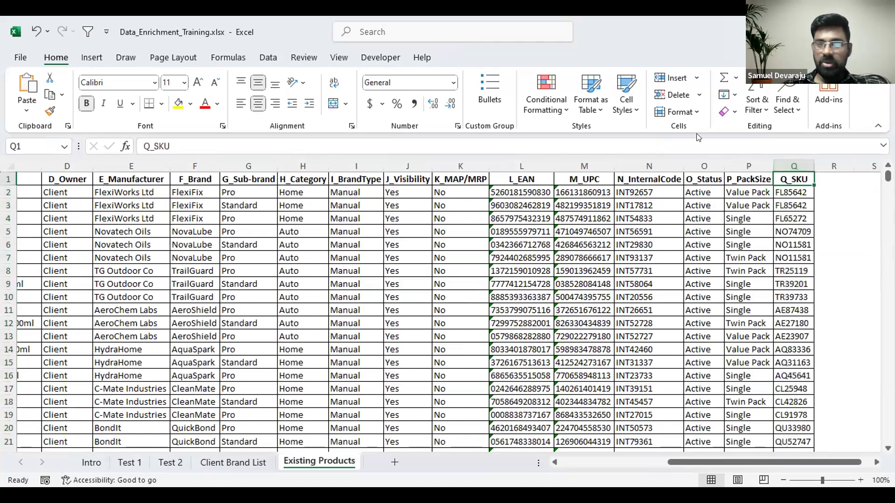
click(129, 463)
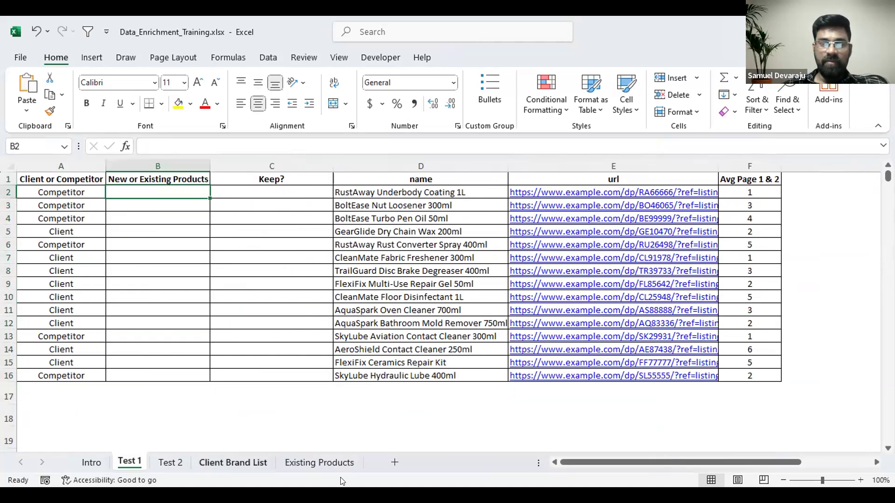
click(329, 462)
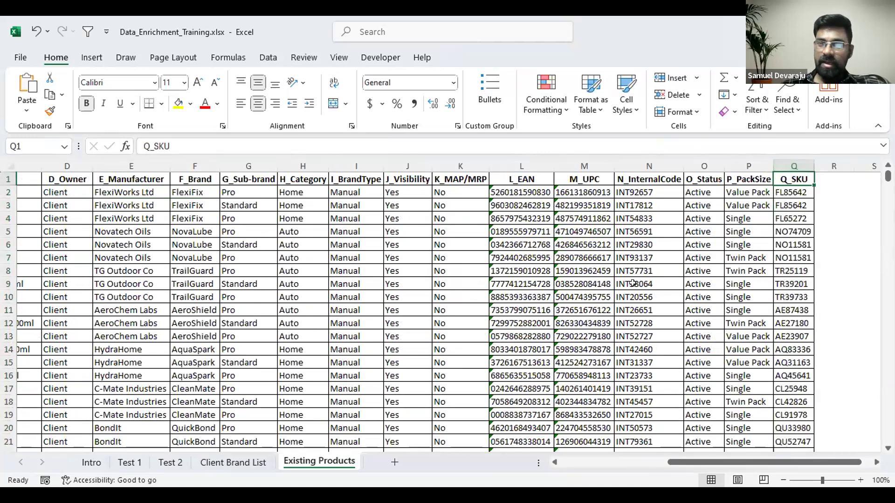
click(121, 465)
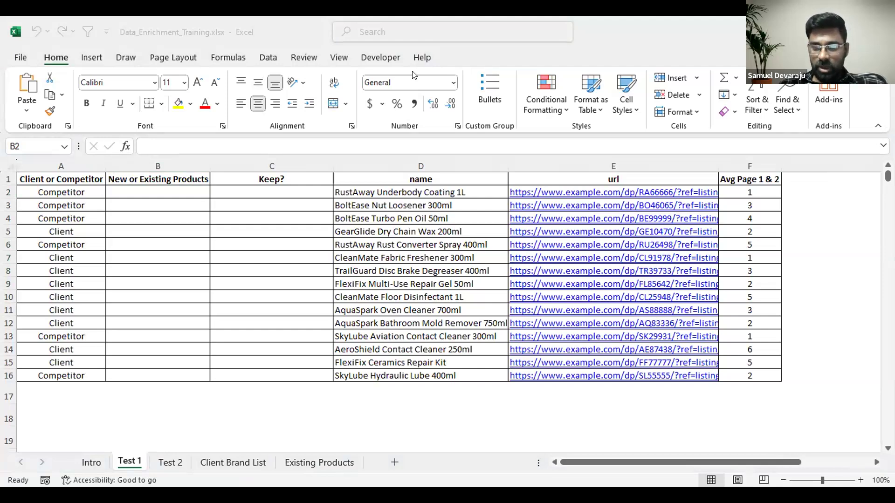
click(189, 189)
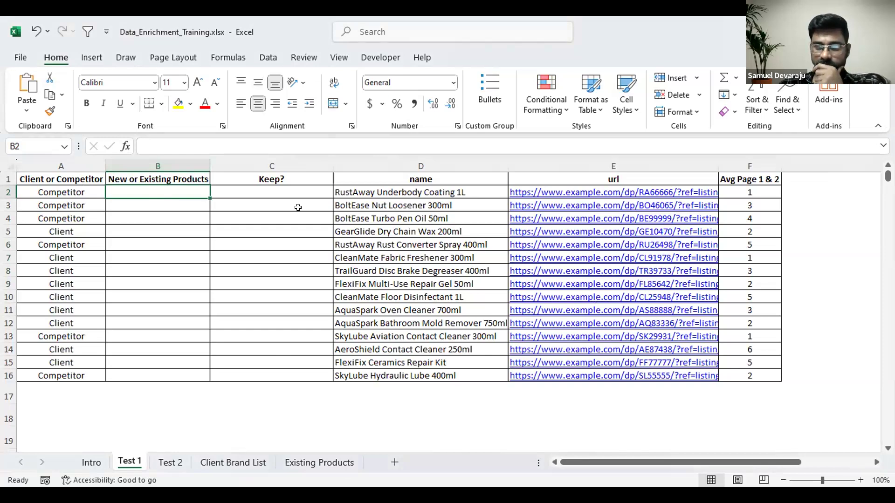
key(alt+Tab)
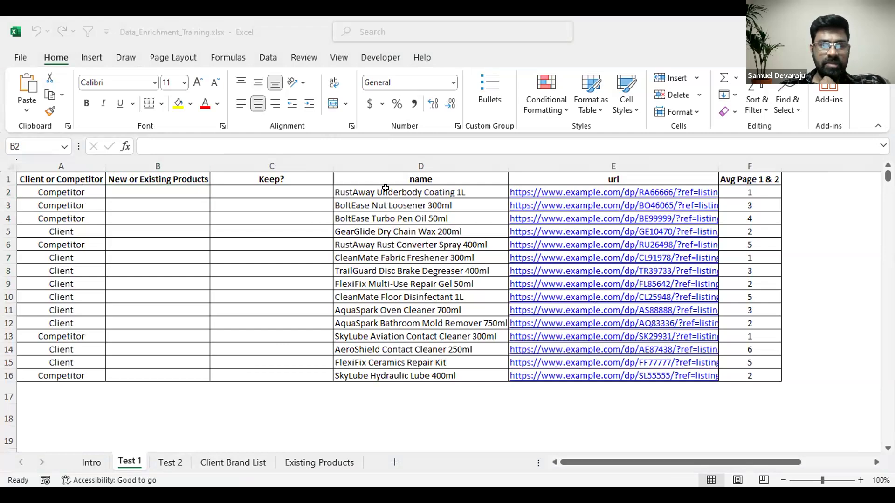
- Examine the whole SKU column in Existing Products and the COUNTIF formula in A2 of Test 1
click(329, 463)
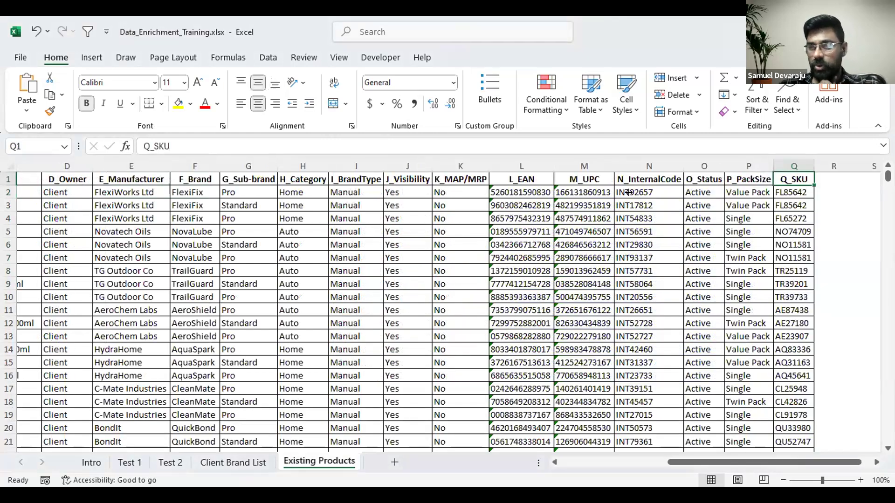
key(ctrl+space)
click(129, 462)
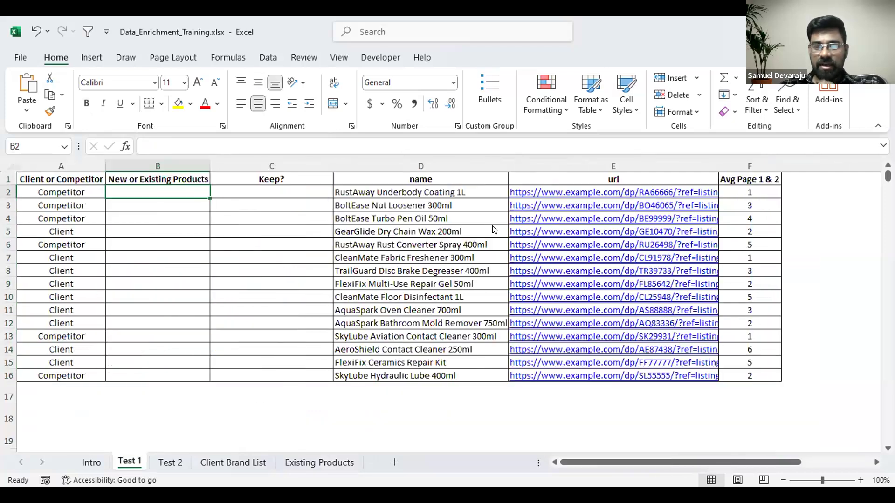
click(297, 461)
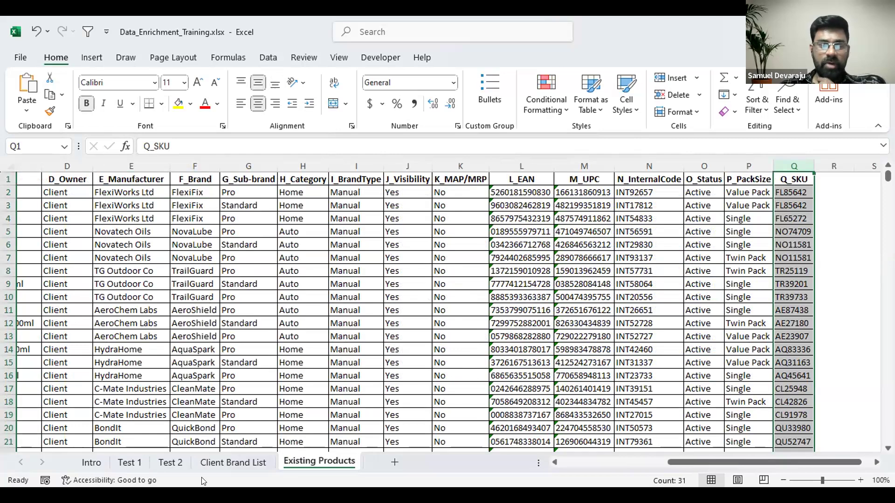
click(129, 463)
click(78, 193)
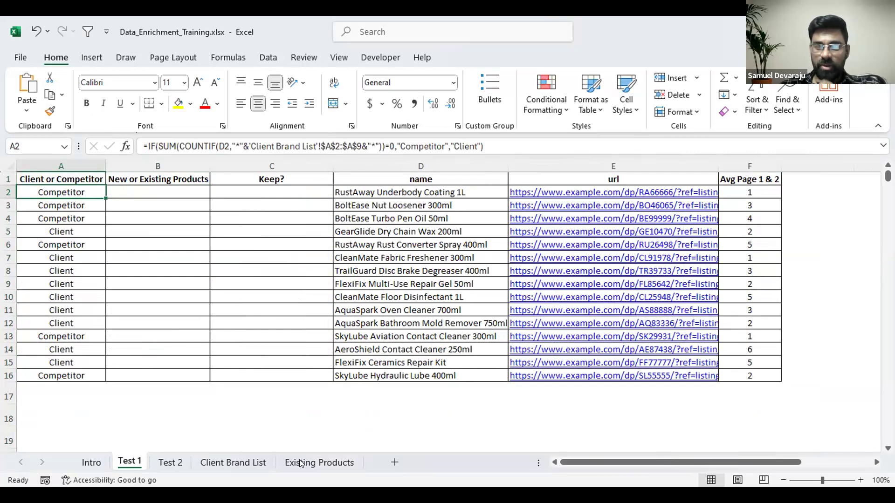
click(315, 470)
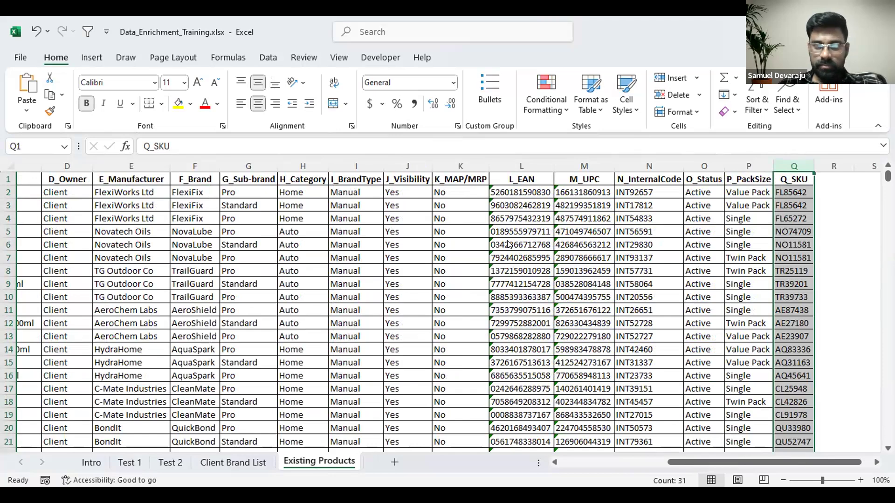
click(130, 461)
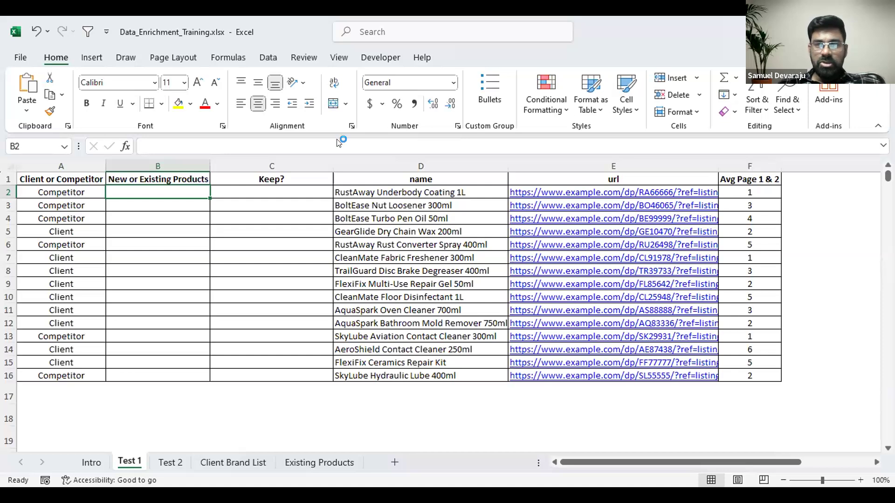
- Compare the codes in the Test 1 url column with the Q_SKU values in Existing Products, including Q26 and Q27
click(640, 181)
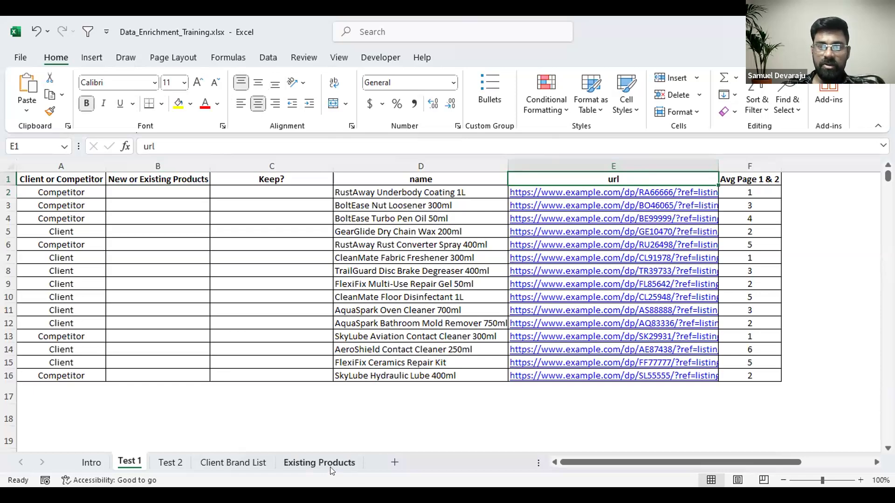
click(320, 462)
scroll(799, 349, down, 6)
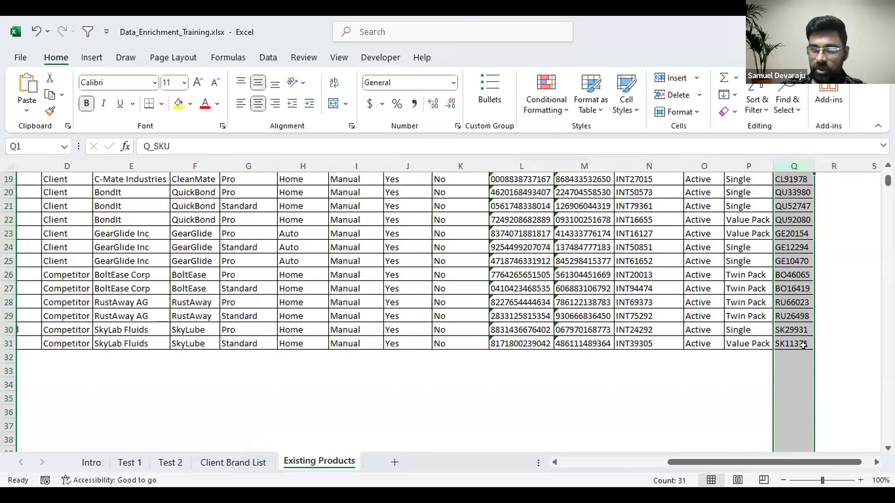
click(799, 288)
click(227, 463)
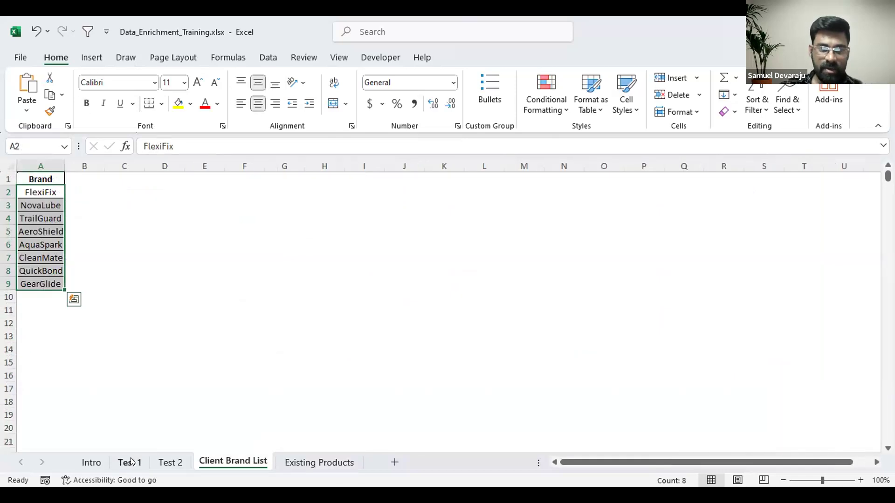
click(129, 462)
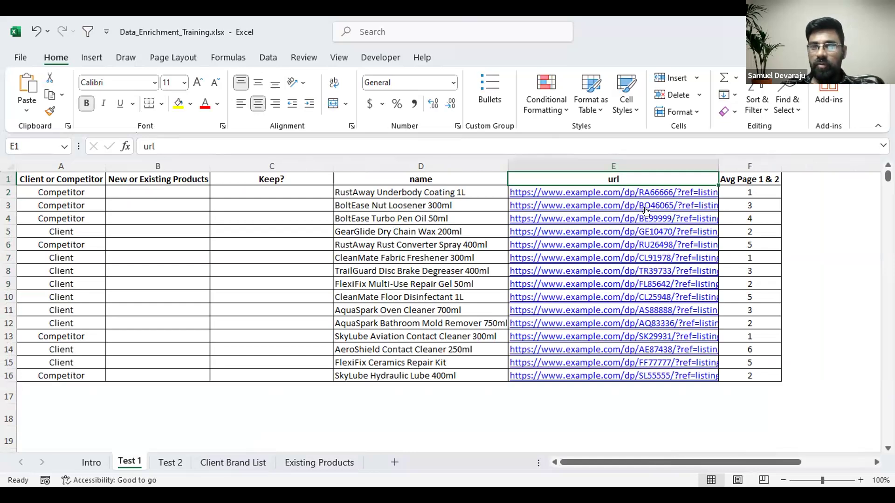
click(319, 463)
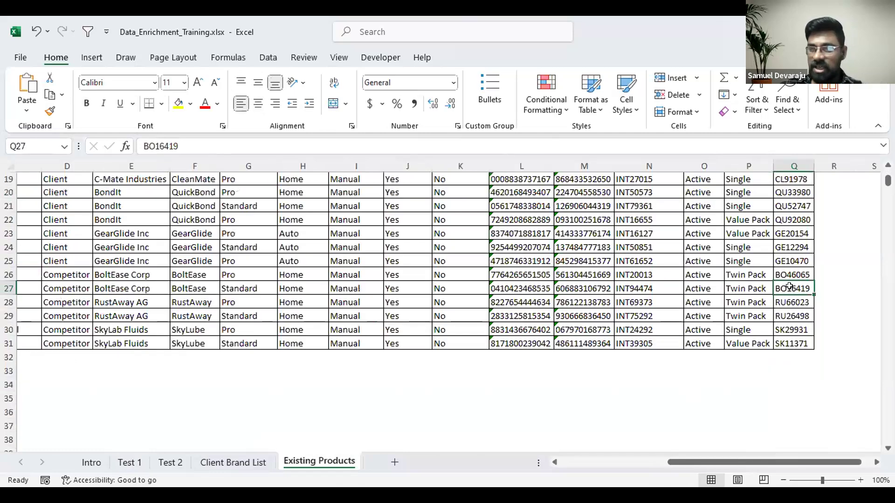
click(799, 275)
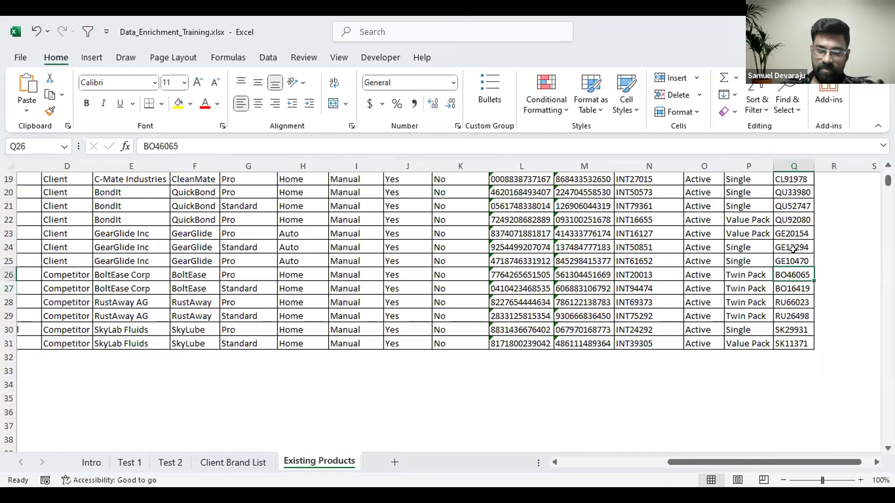
scroll(781, 243, up, 6)
- Copy the Test 1 URLs in E2:E16 into column G, starting at G2
click(126, 461)
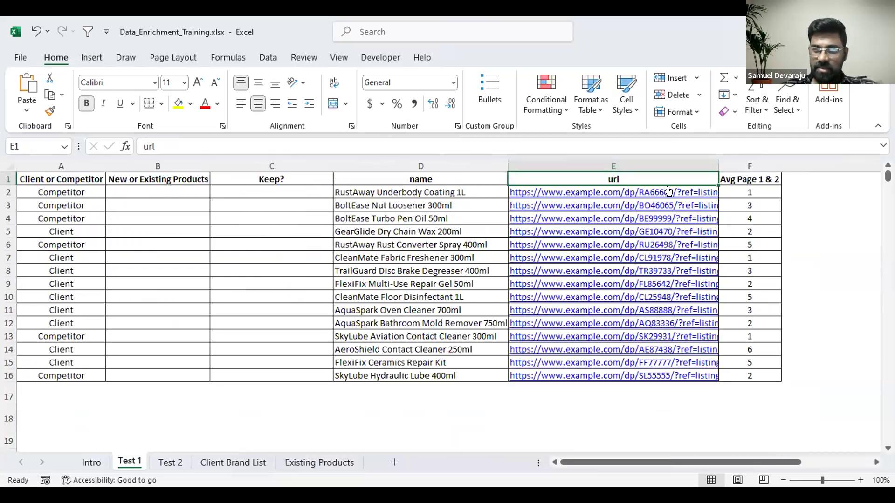
click(669, 192)
key(ctrl+shift+Down)
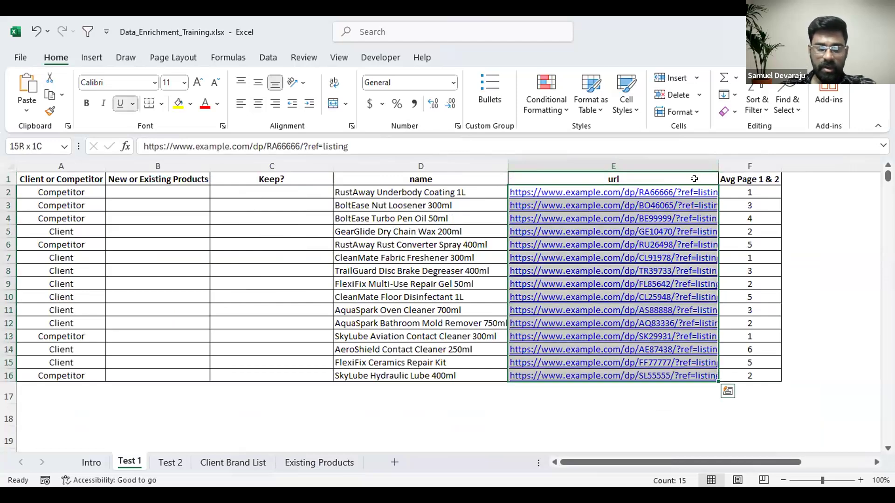
key(ctrl+c)
click(793, 192)
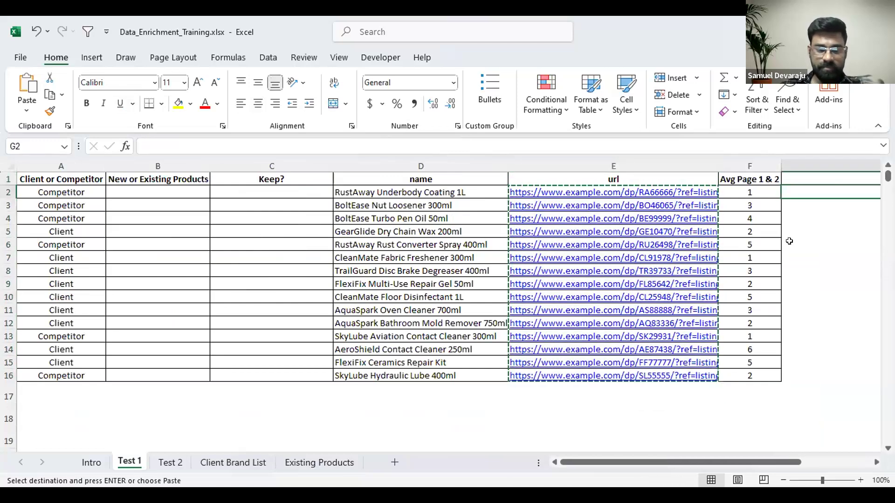
key(ctrl+v)
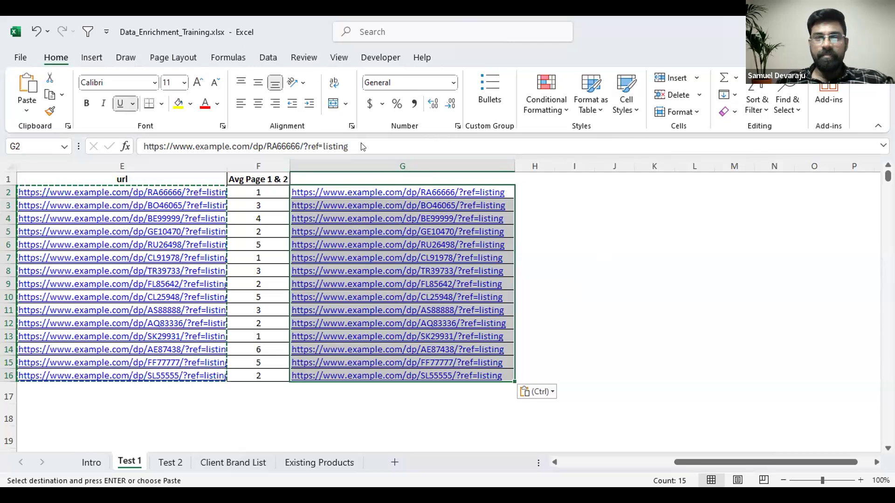
- Set up Text to Columns on the URLs in G2:G16 as delimited data, adding "/" as the other delimiter
click(267, 57)
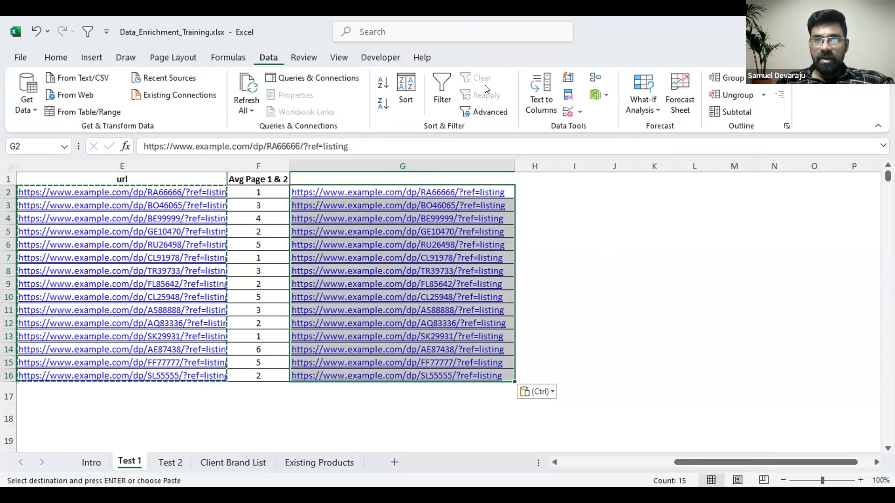
click(536, 95)
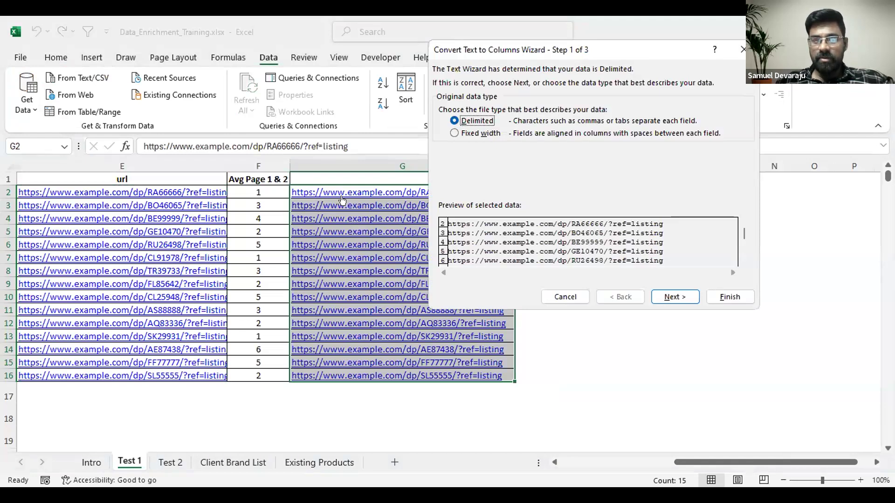
key(Escape)
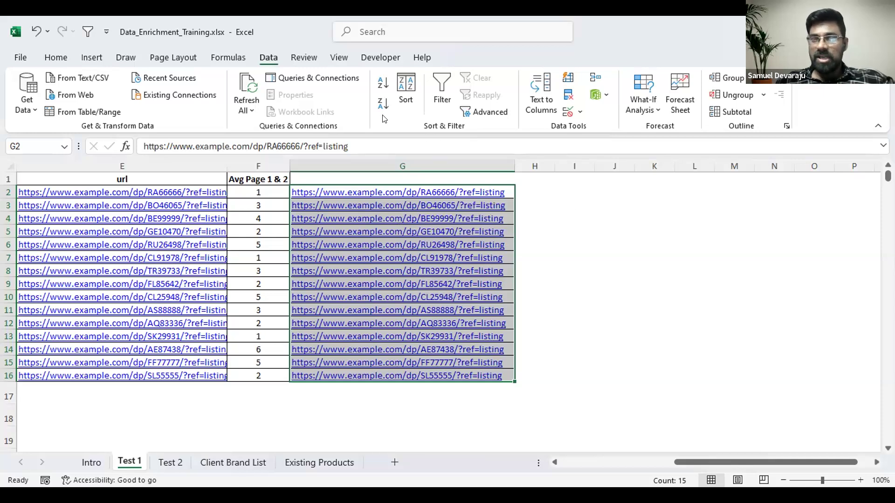
click(541, 88)
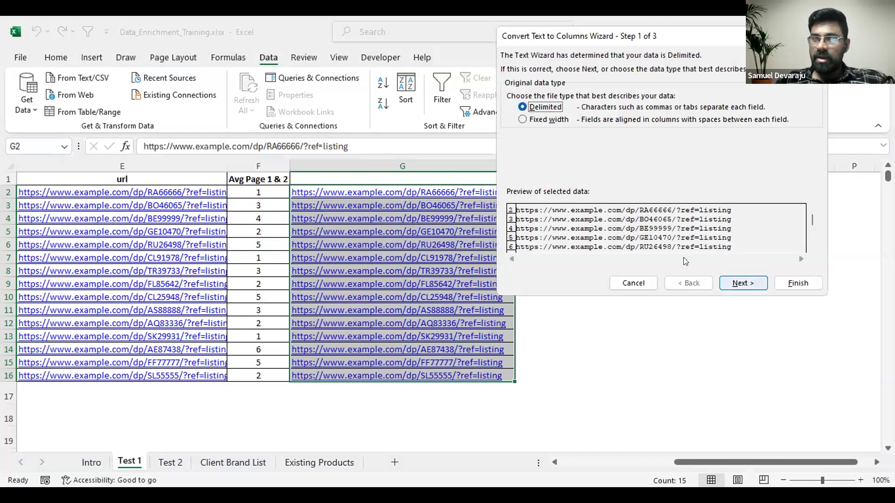
key(Return)
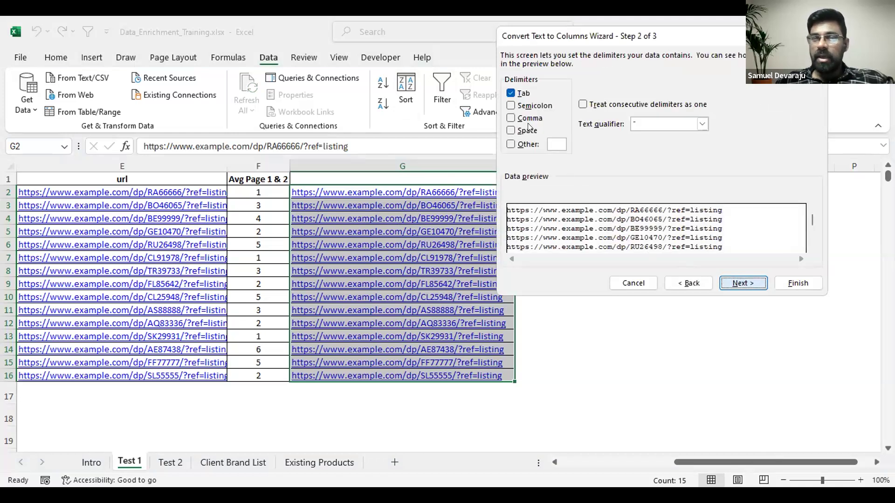
click(511, 145)
text(/)
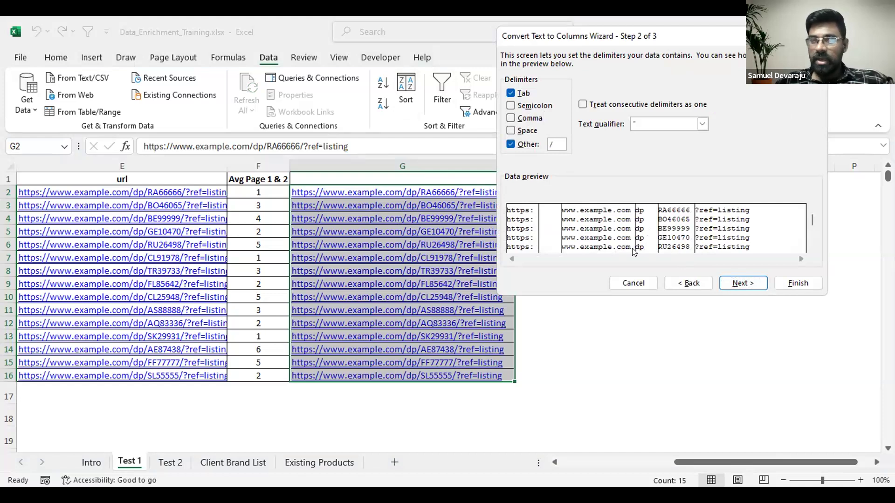
key(Return)
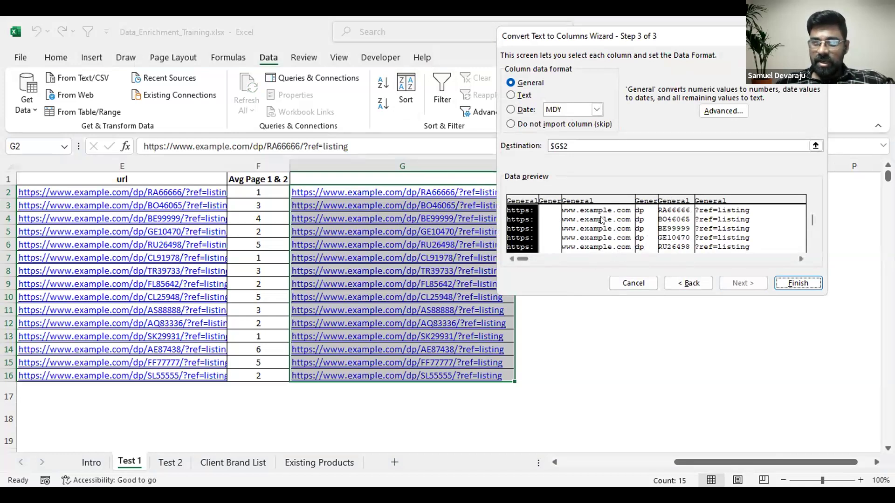
- Skip every split column except the SKU codes, finish the conversion into G2, and fit column G's width to its contents
shift+click(641, 201)
click(511, 124)
click(678, 201)
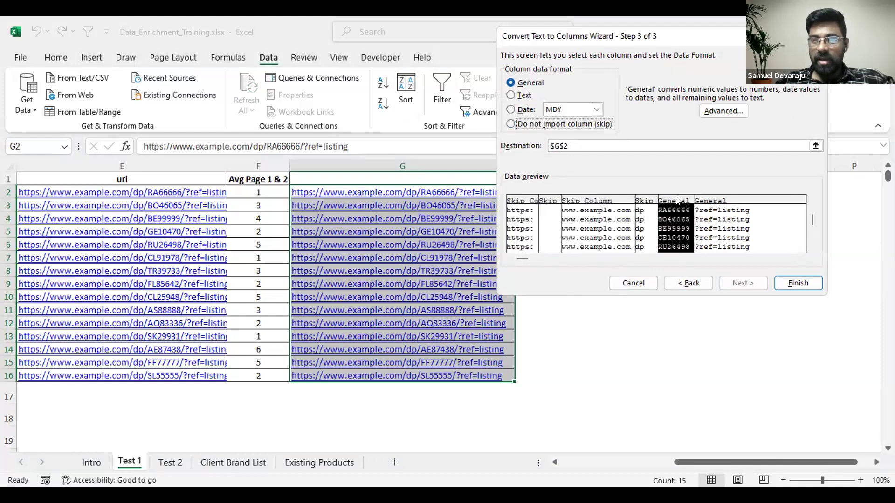
click(695, 201)
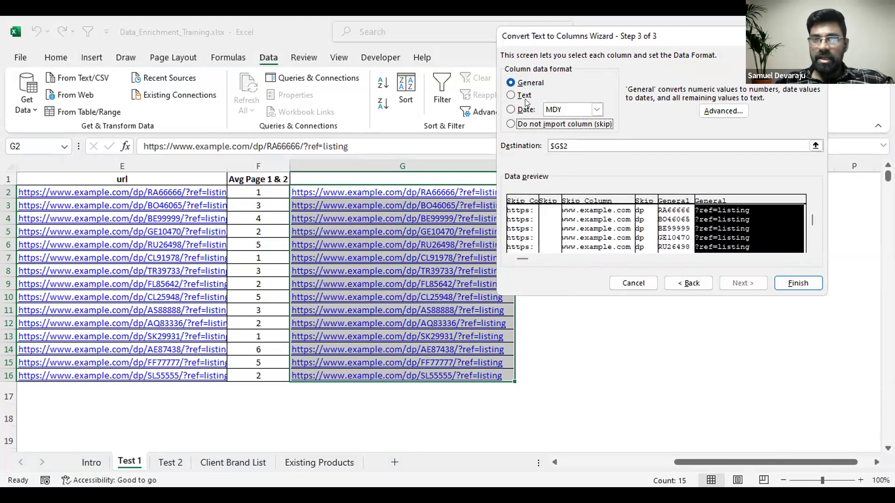
click(510, 124)
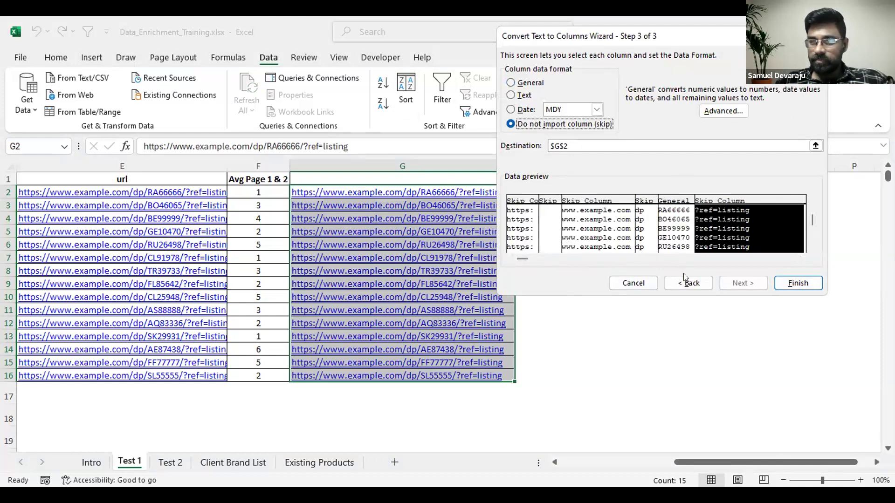
click(678, 199)
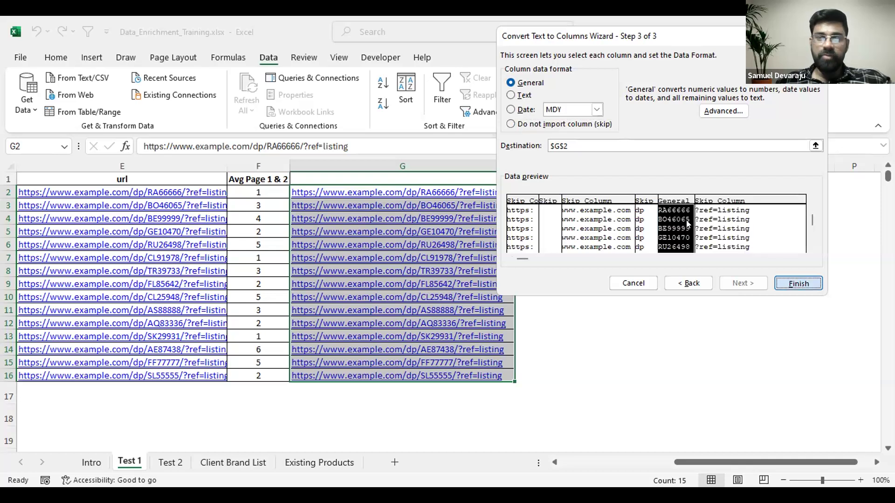
click(798, 282)
click(428, 284)
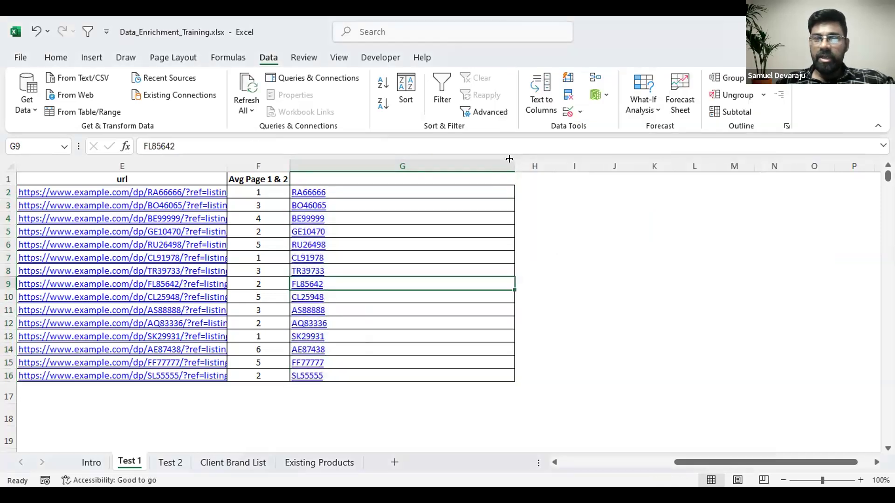
double_click(514, 166)
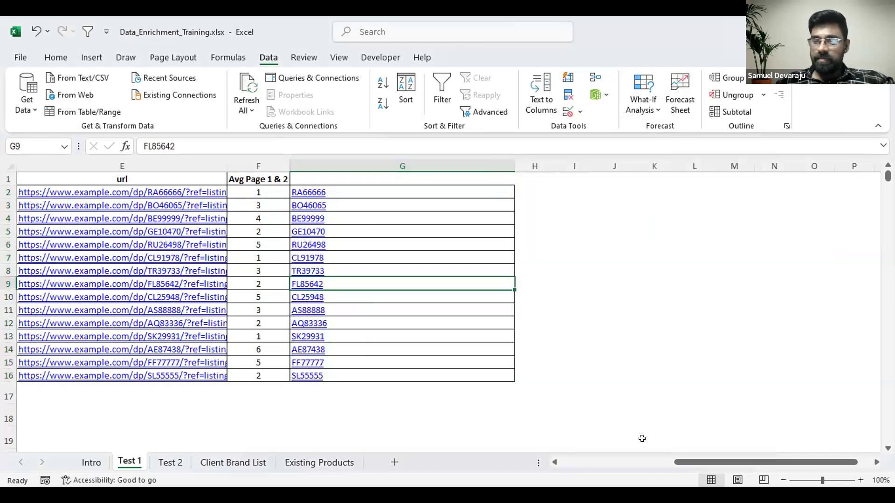
- Begin a COUNTIF formula in B2 of Test 1 under New or Existing Products
scroll(643, 449, left, 3)
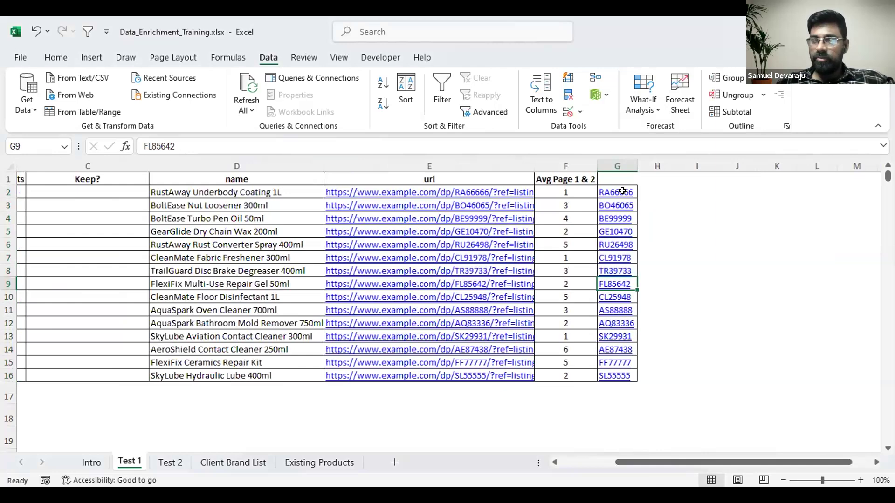
drag(702, 466, 646, 455)
drag(65, 213, 161, 202)
click(157, 192)
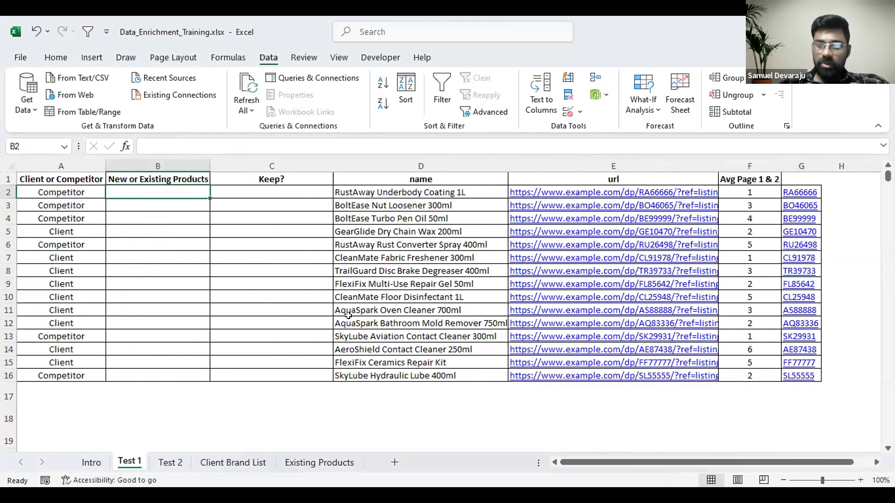
text(=)
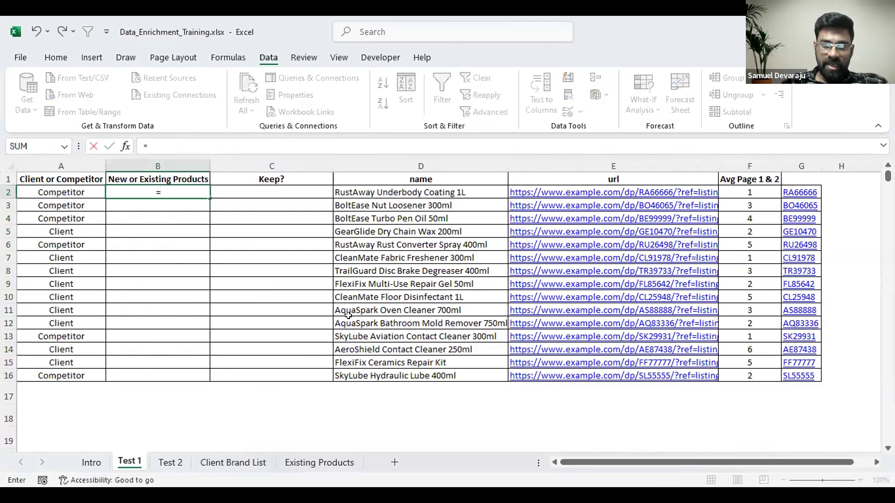
text(countif()
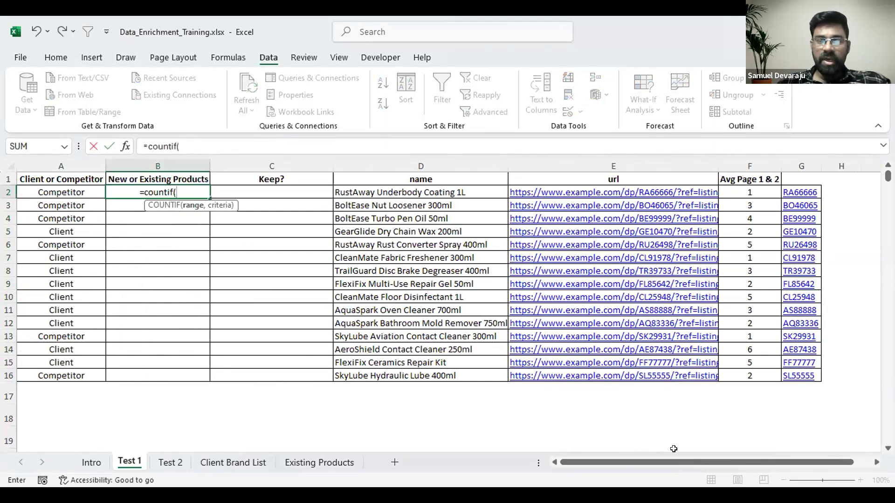
- Set the COUNTIF range to the Q_SKU values in Existing Products as the absolute reference $Q$2:$Q$31
drag(688, 462, 820, 482)
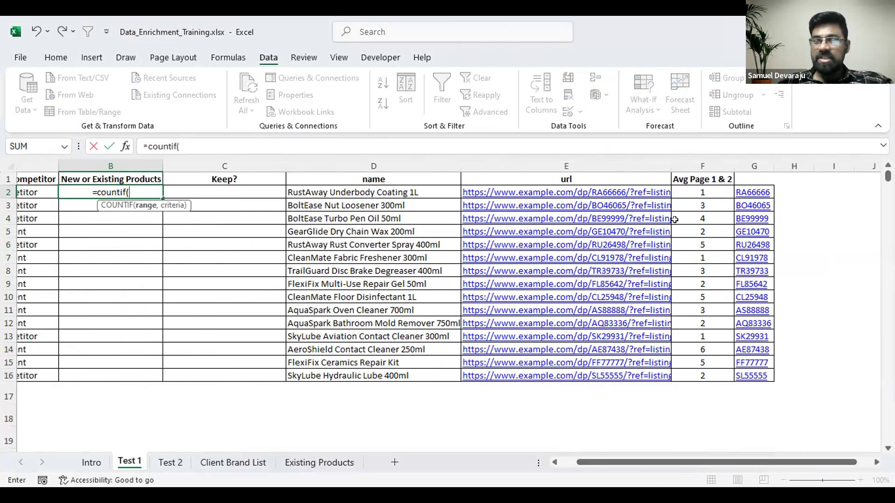
click(335, 466)
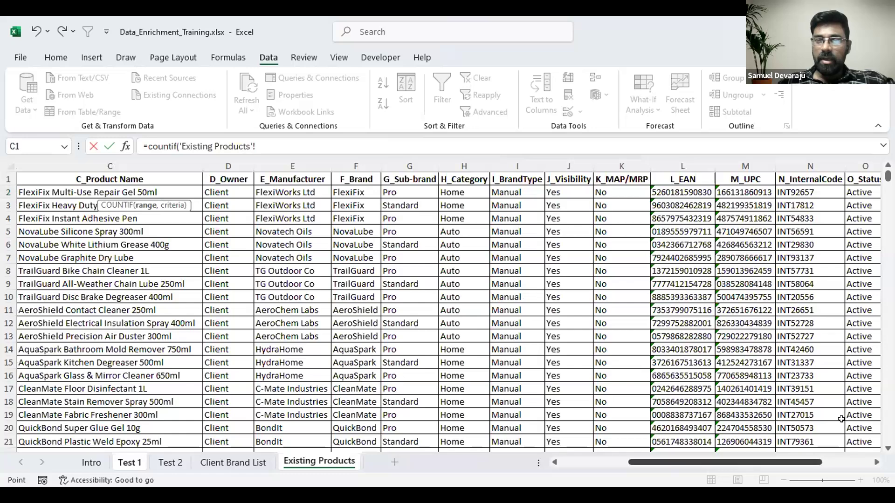
scroll(841, 419, right, 3)
click(752, 192)
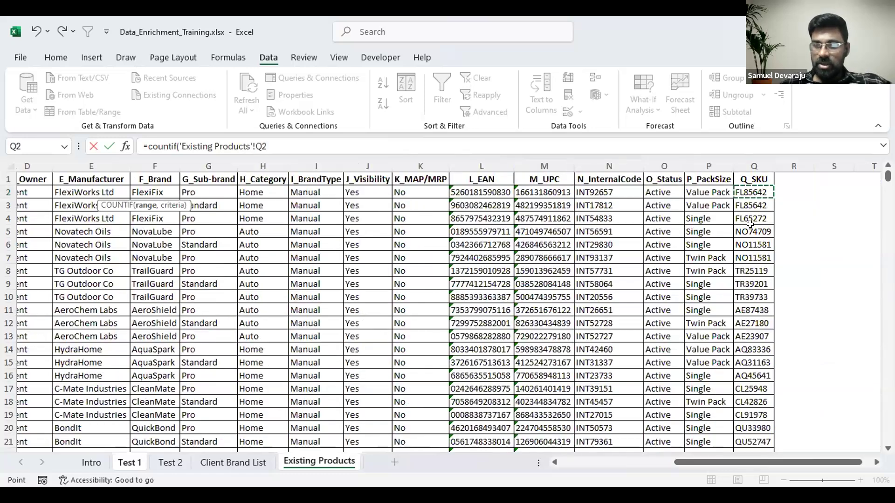
key(ctrl+shift+Down)
scroll(741, 294, up, 4)
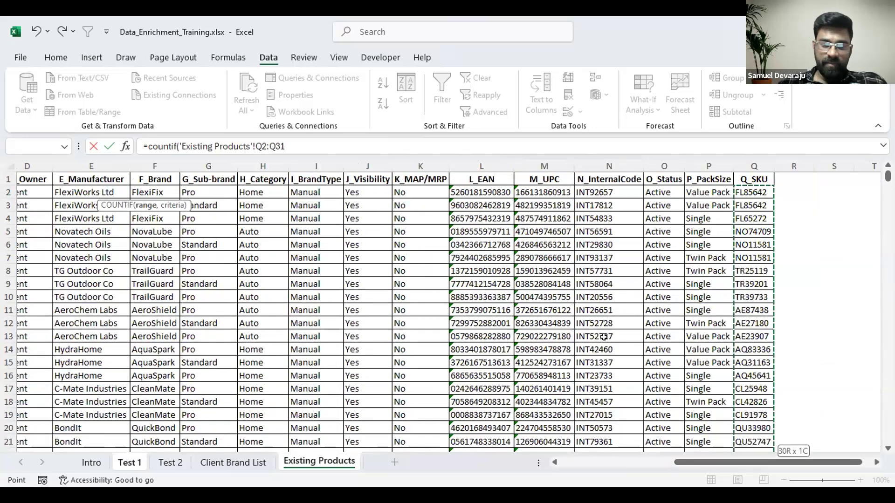
key(F4)
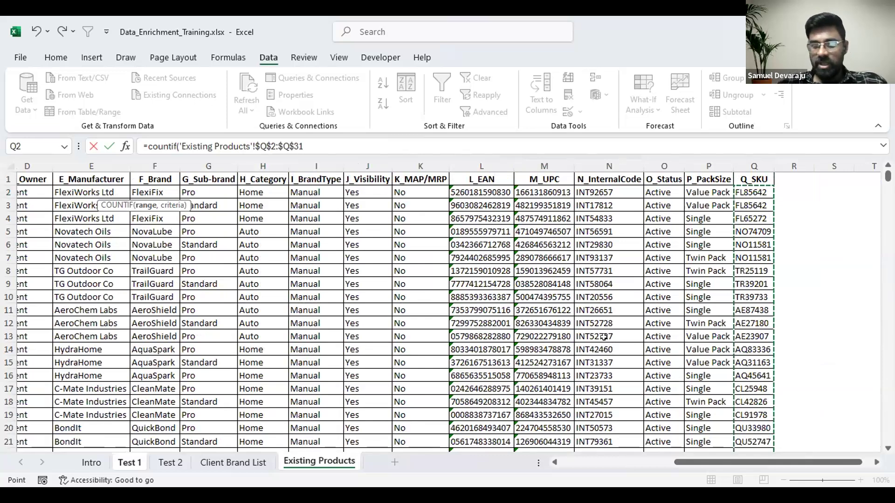
text(,)
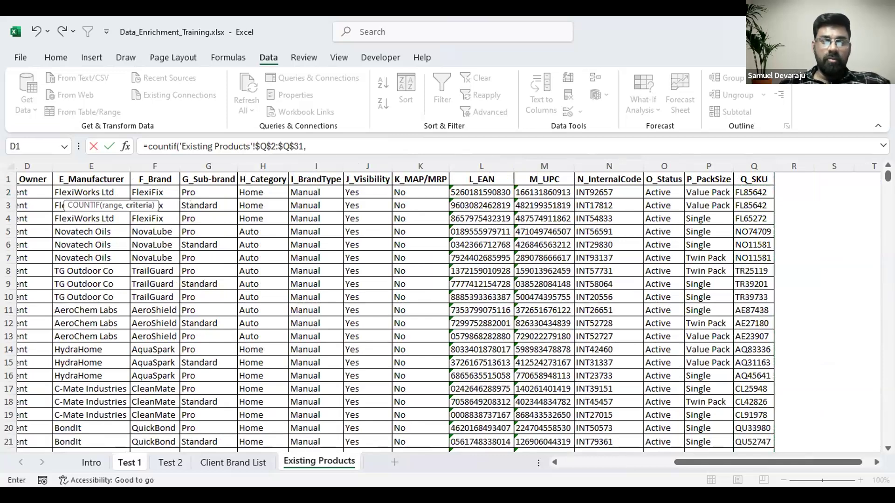
- Use G2 of Test 1 as the COUNTIF criteria and fill the completed formula from B2 down to B16
click(131, 462)
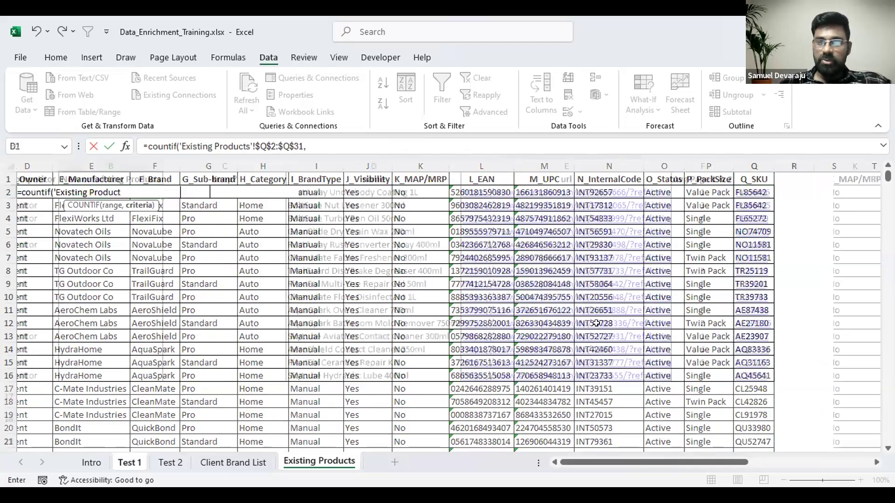
click(752, 192)
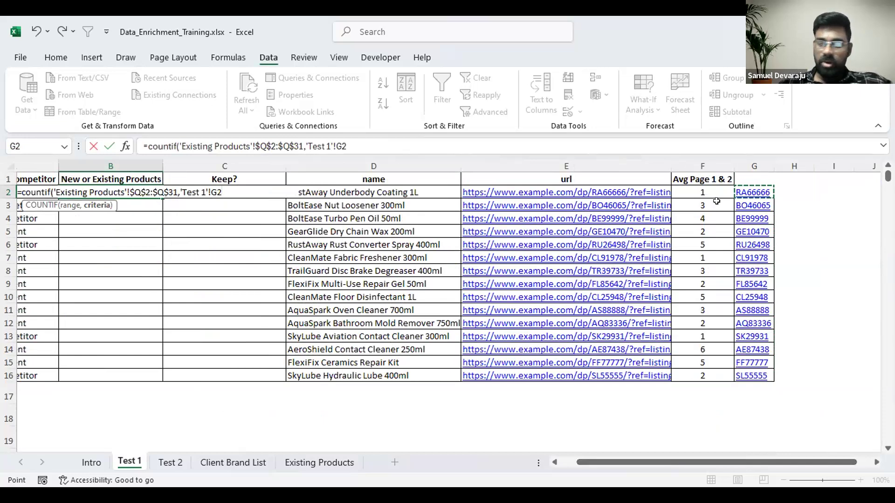
key(Return)
click(145, 190)
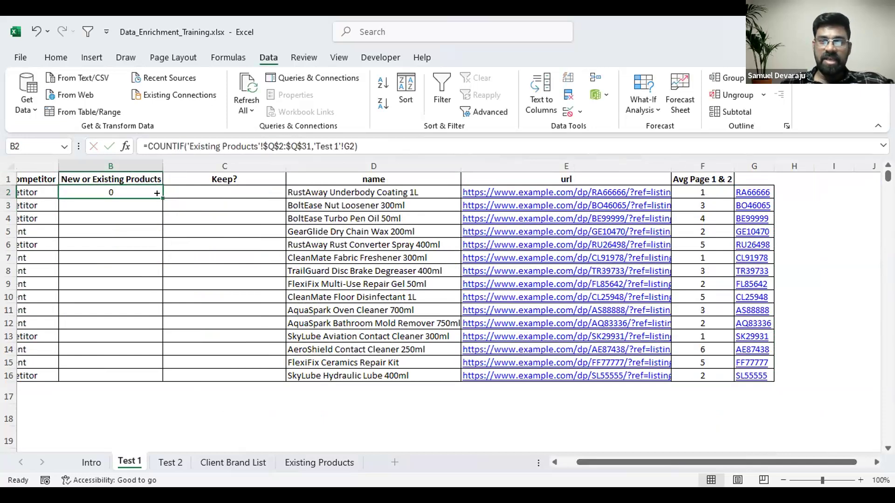
drag(162, 198, 143, 379)
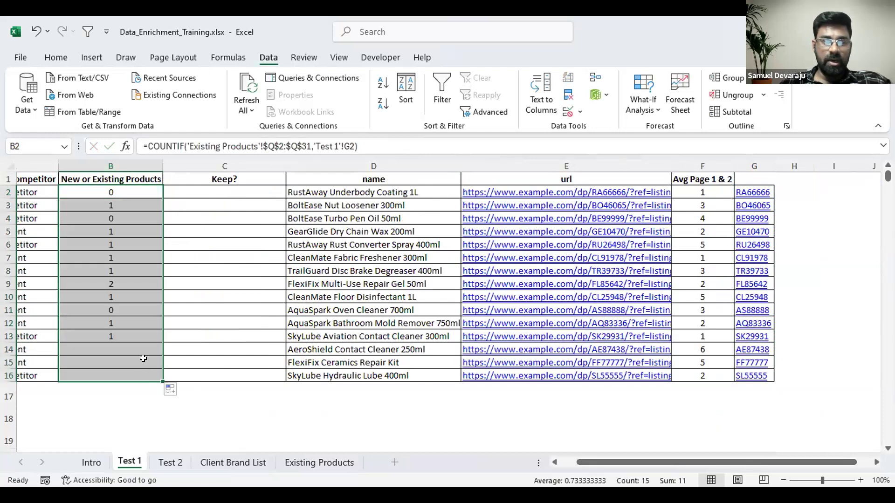
- Check the COUNTIF results and formulas in B2, B3, B7 and B9, and compare them with the IF formula in A2
click(121, 208)
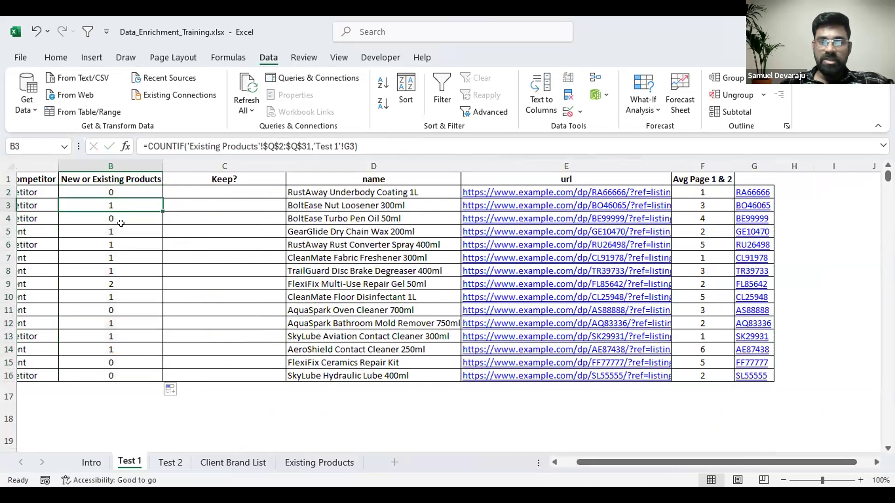
click(147, 194)
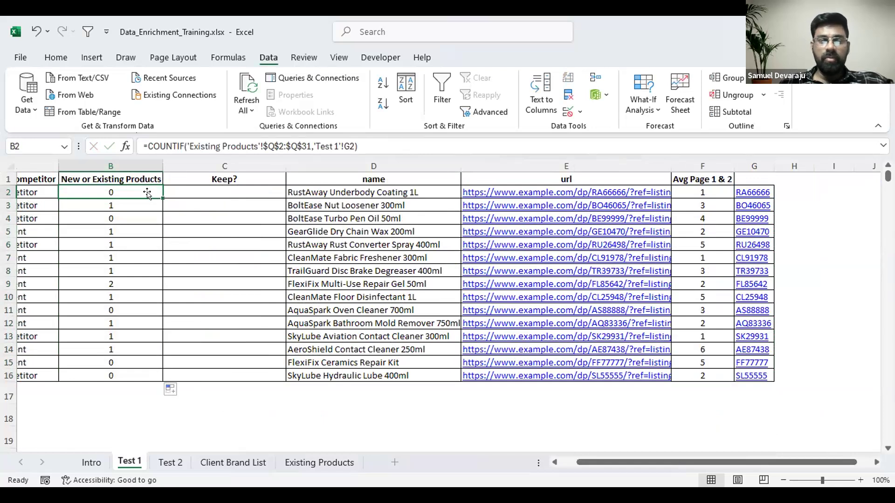
click(129, 258)
click(129, 284)
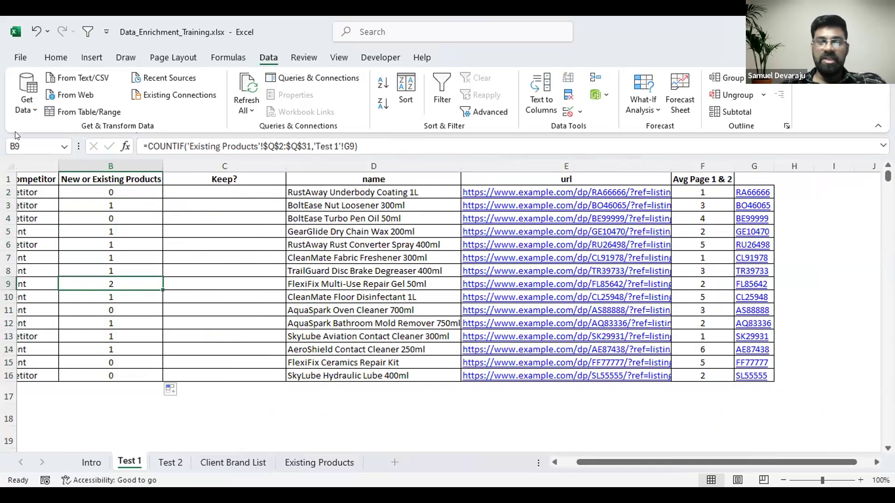
click(114, 189)
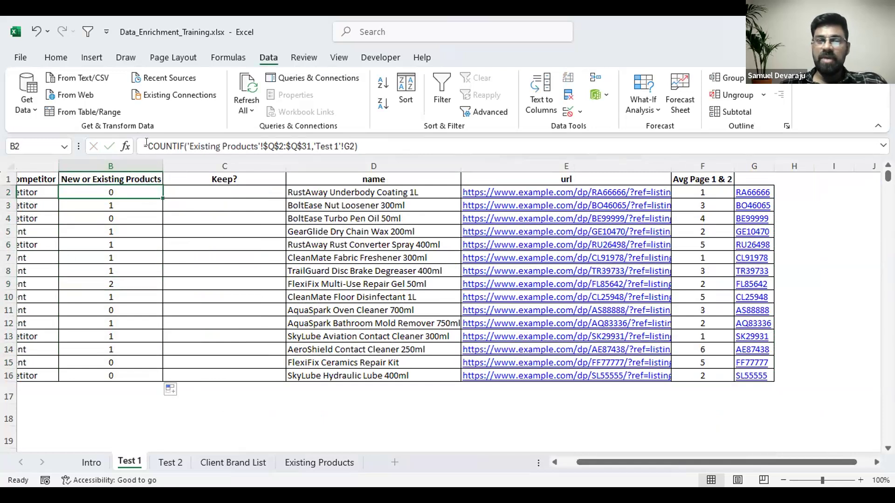
key(F2)
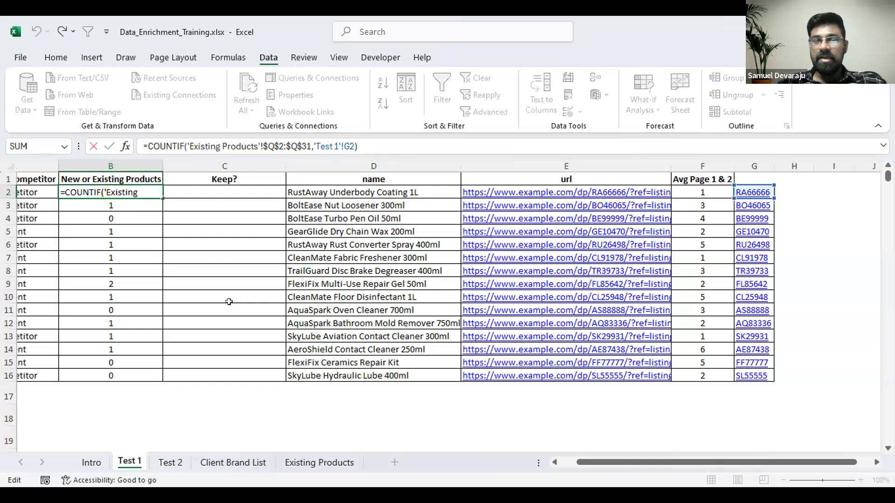
key(Escape)
click(35, 192)
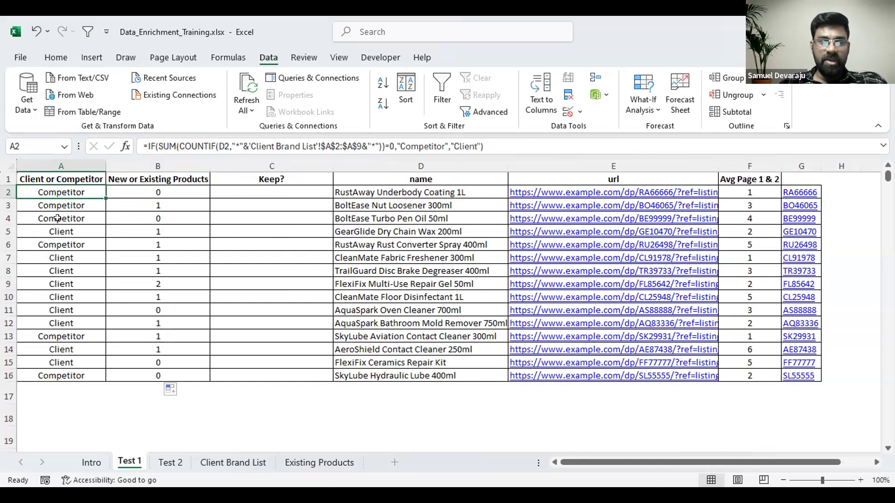
- Wrap the COUNTIF formula in B2 in an IF that tests whether the count is greater than 0
click(146, 190)
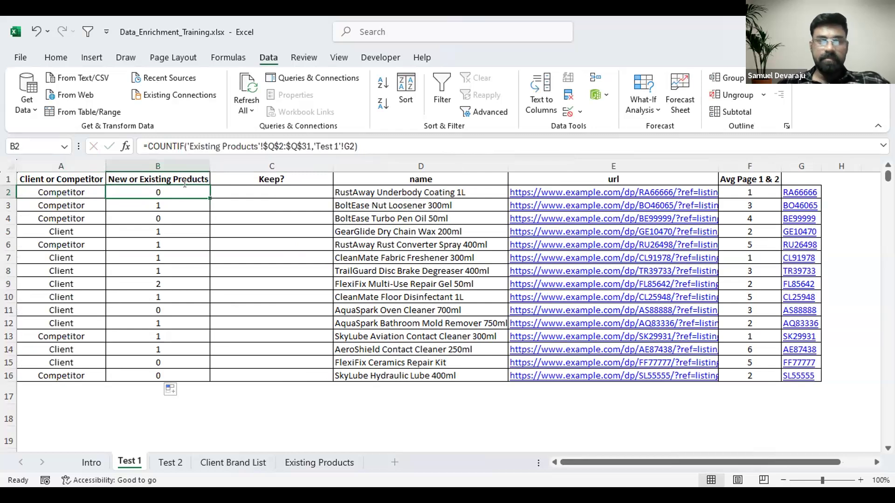
click(147, 146)
text(if()
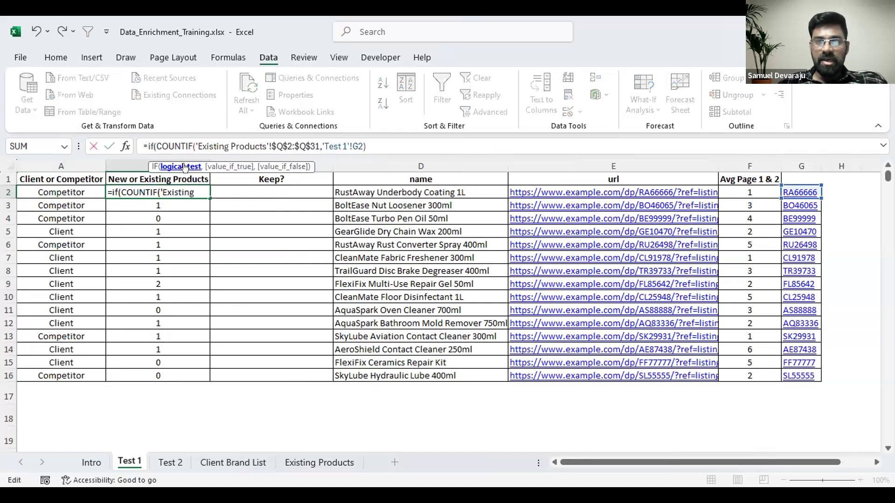
key(End)
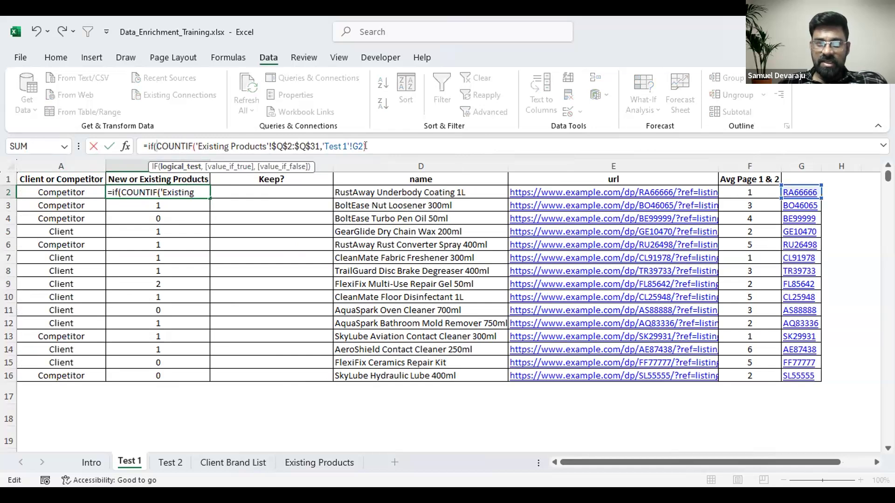
text(>0)
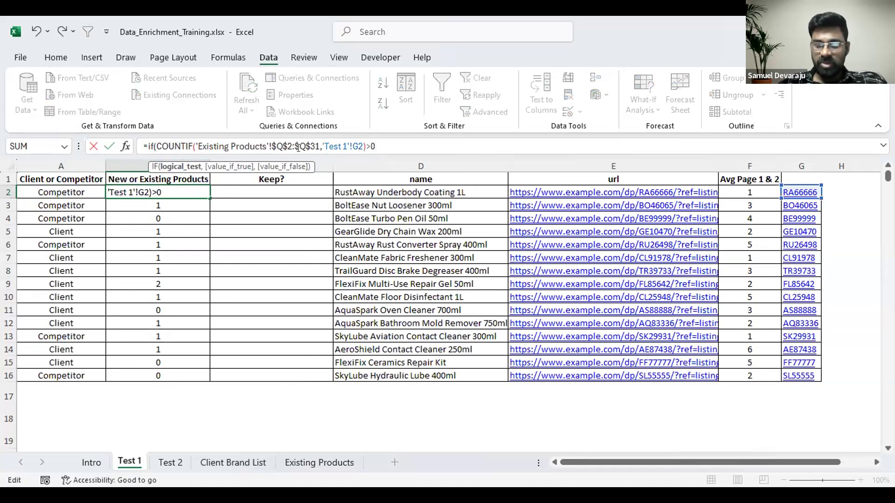
- Complete the IF formula in B2 so it returns "Existing" when the test is true and "New" otherwise
text(,)
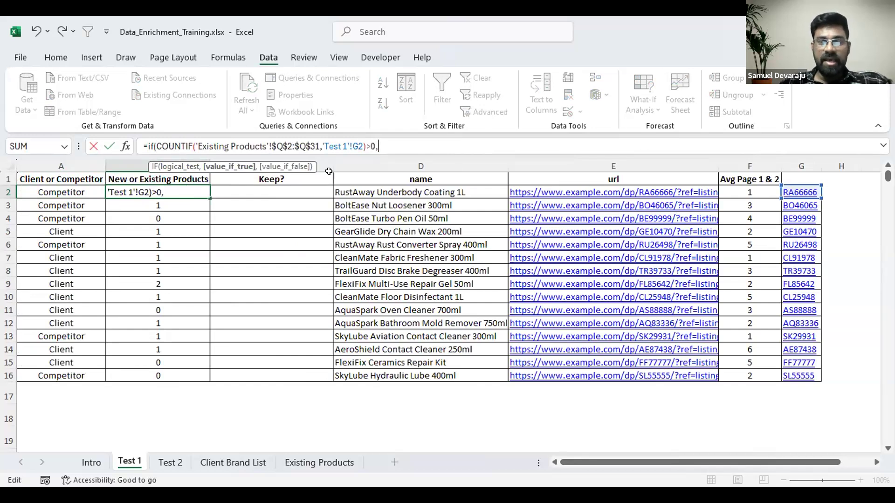
text("Ex)
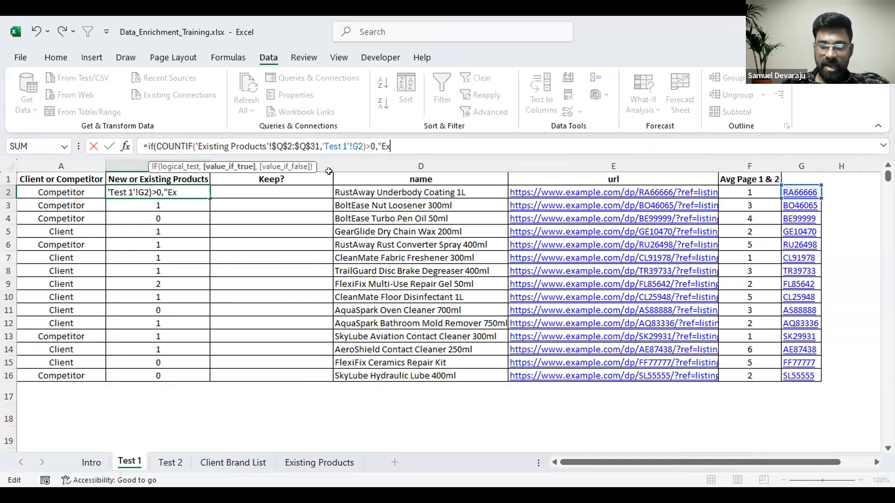
text(isting")
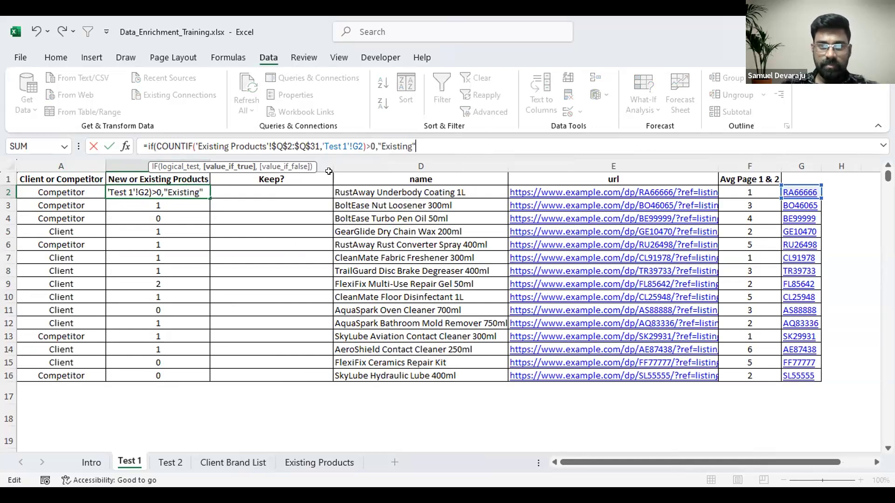
text(,)
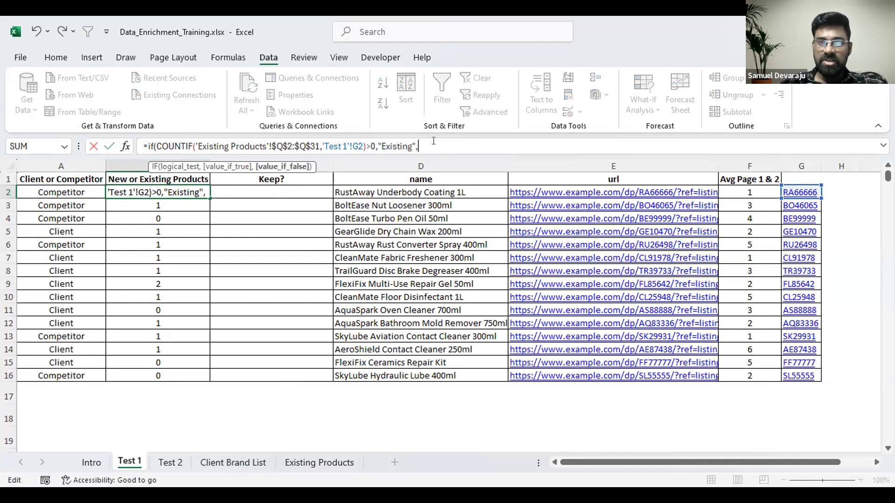
text("New")
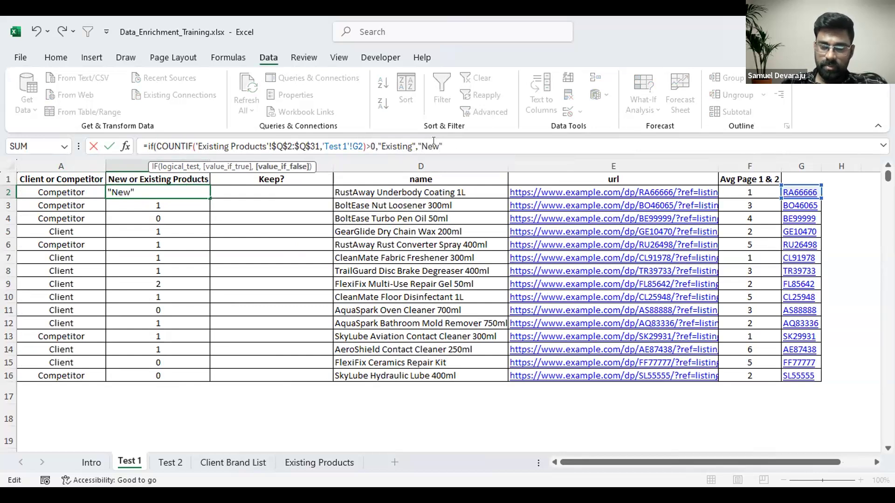
text())
key(Return)
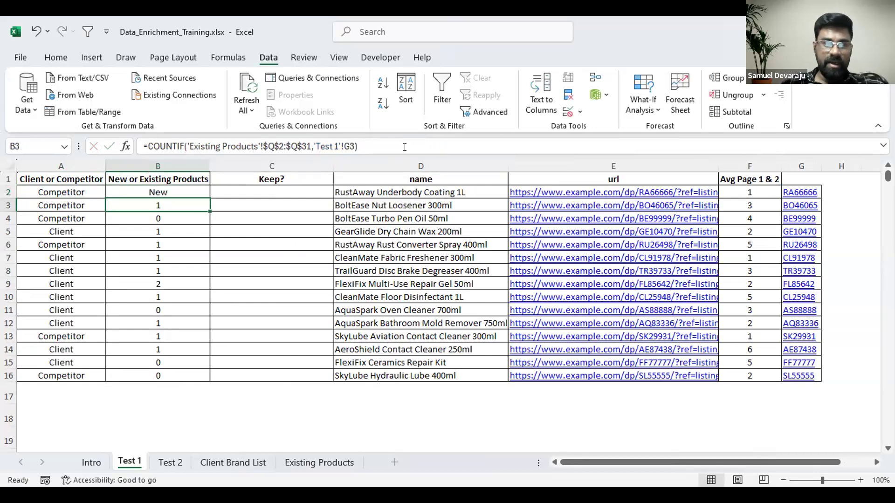
- Enter B2's IF formula, still referring to G2, in C2 under Keep? and fill it down to C16
click(175, 190)
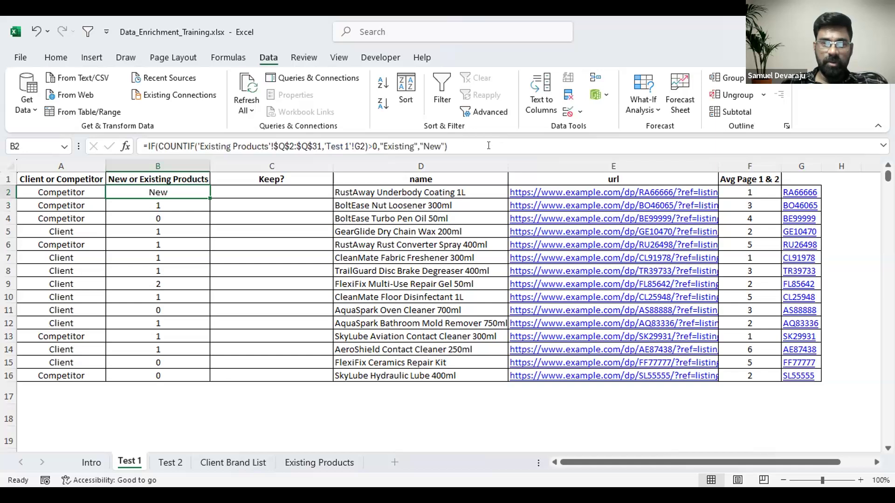
click(260, 187)
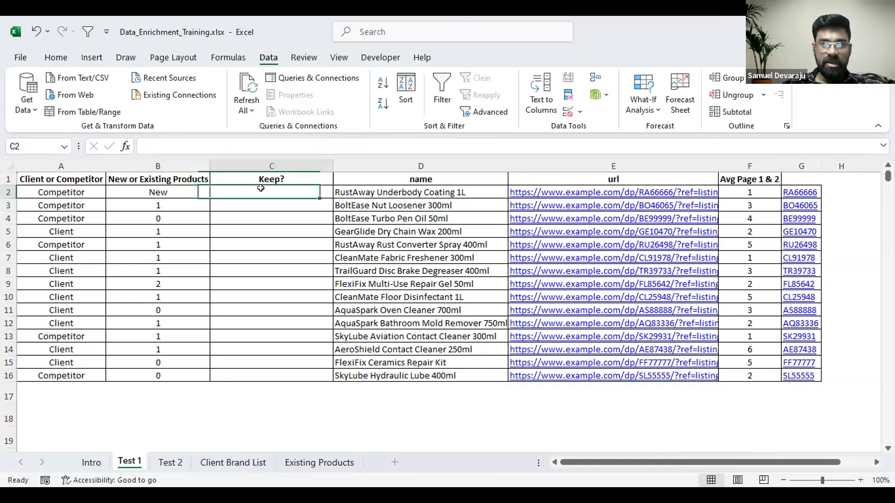
text(=IF(COUNTIF('Existing Products'!$Q$2:$Q$31,'Test 1'!G2)>0,"Existing","New"))
drag(333, 198, 325, 377)
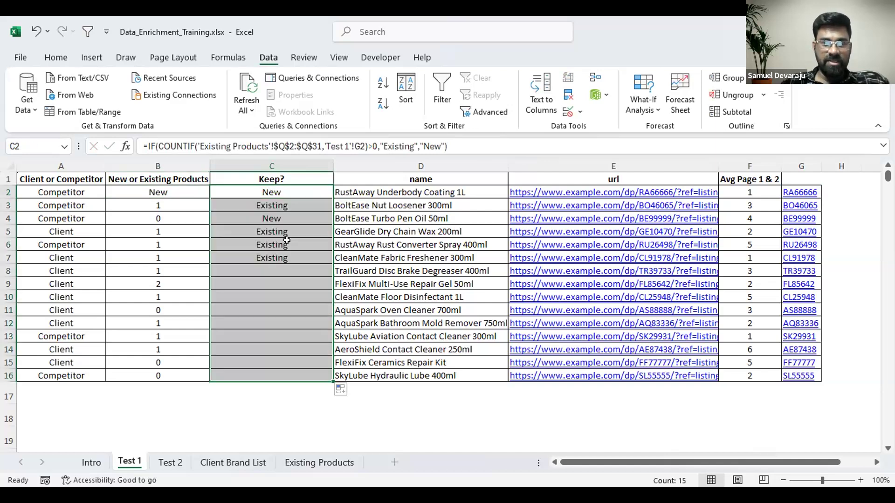
- Compare the labels in column C with the counts in column B, and review the full IF formula in B2
click(142, 202)
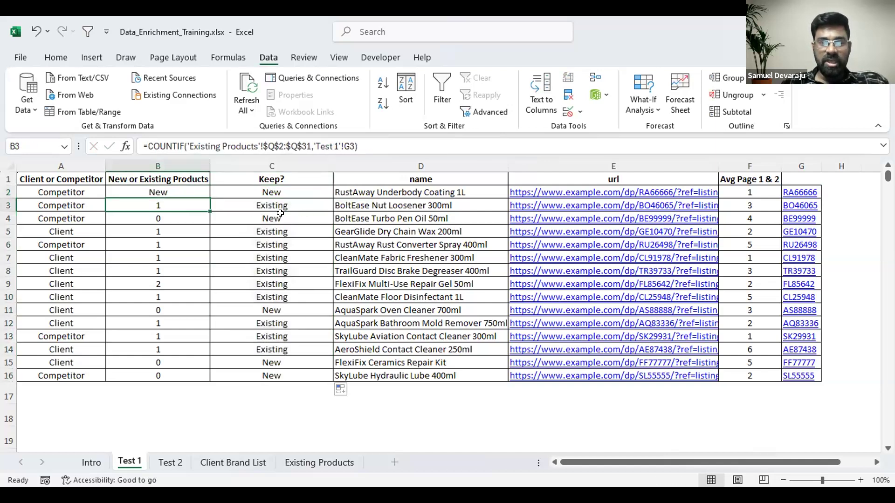
drag(280, 232, 257, 302)
click(169, 309)
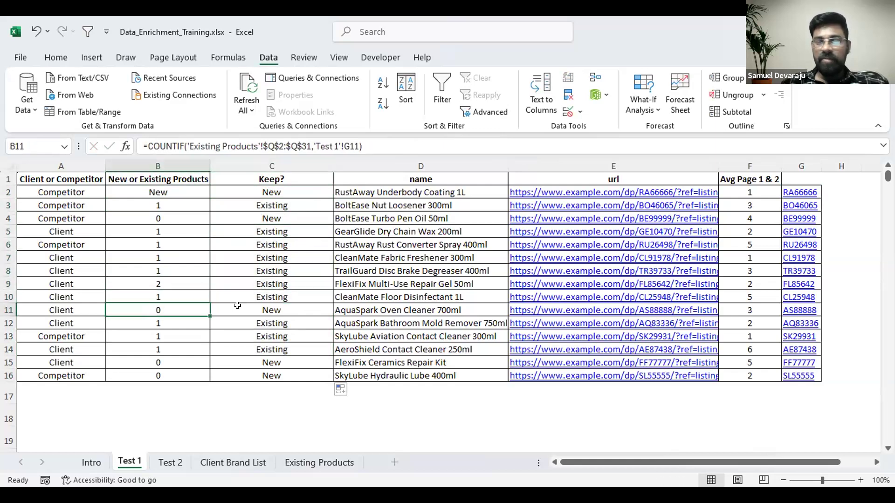
click(249, 310)
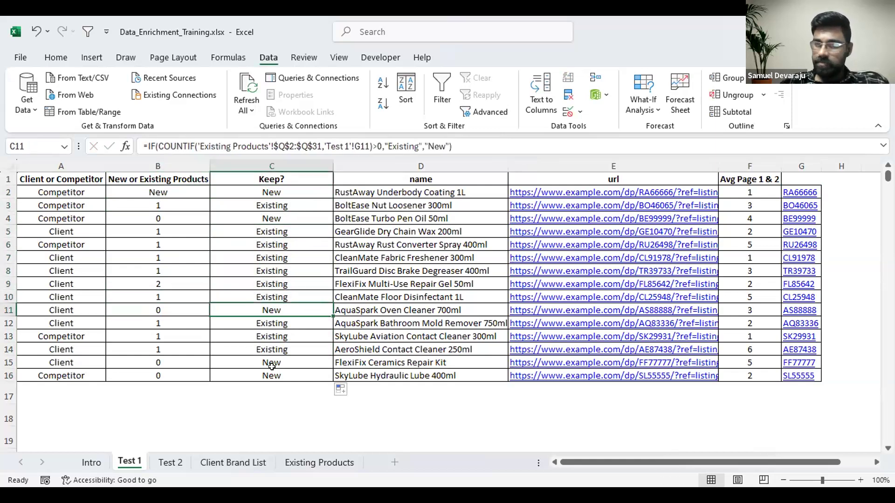
drag(274, 363, 273, 376)
click(275, 192)
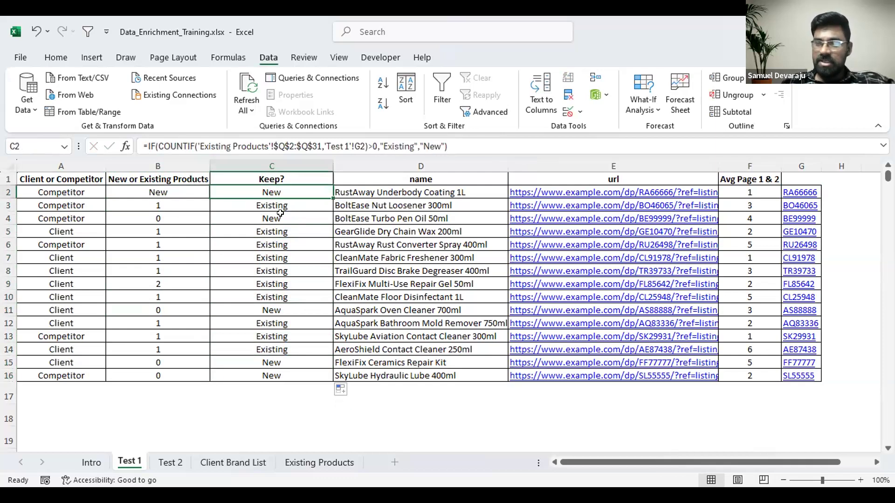
click(193, 191)
click(483, 146)
key(ctrl+a)
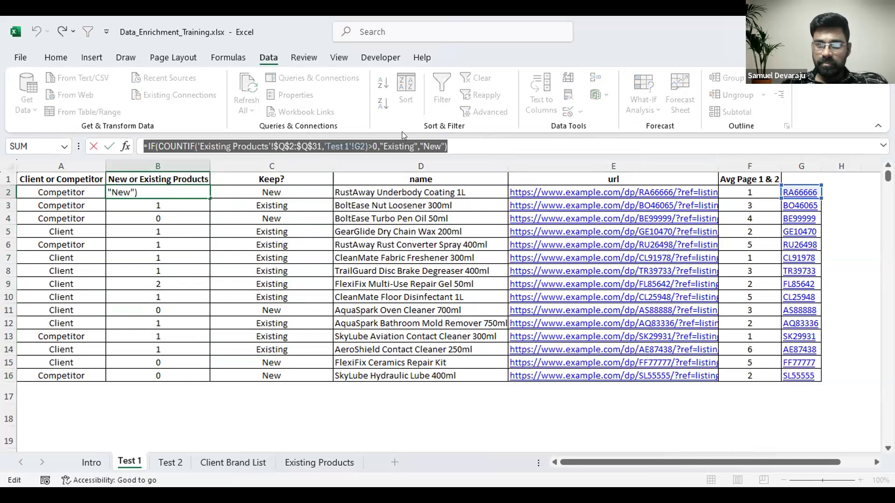
key(Escape)
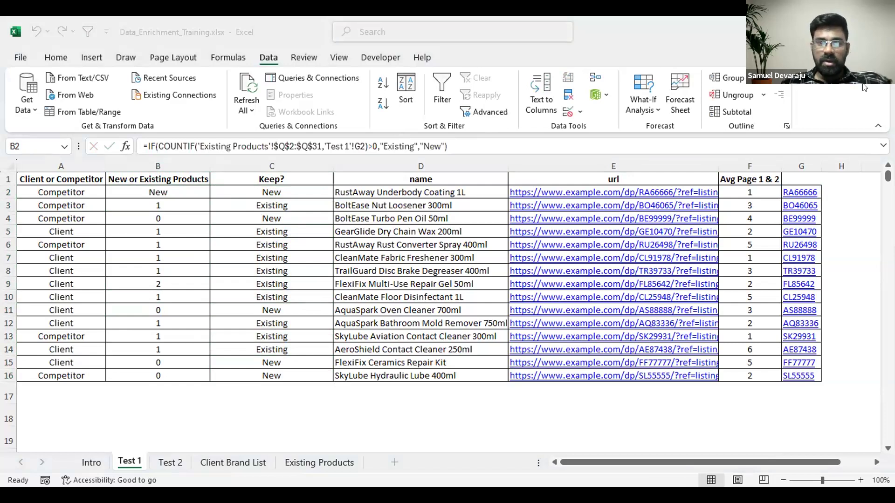
- Fill the IF formula from B2 down to B16 and clear the duplicate labels in C2:C16
drag(207, 192, 190, 380)
drag(300, 191, 291, 371)
key(Delete)
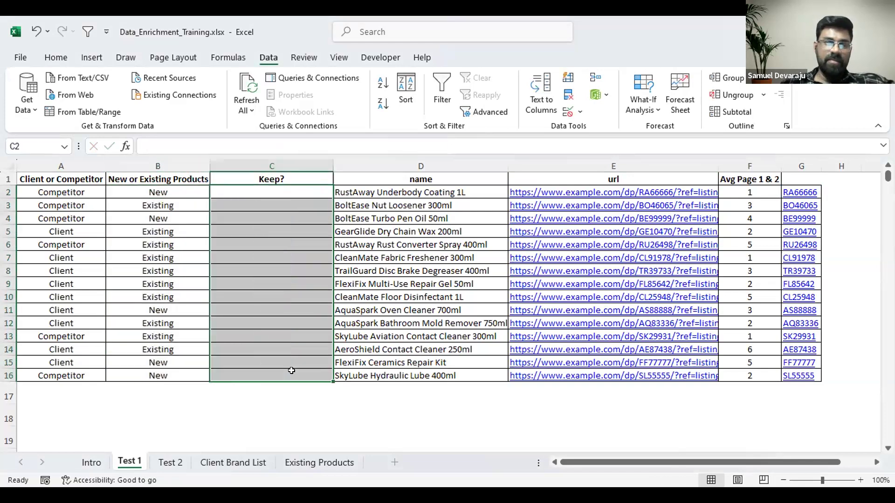
click(162, 191)
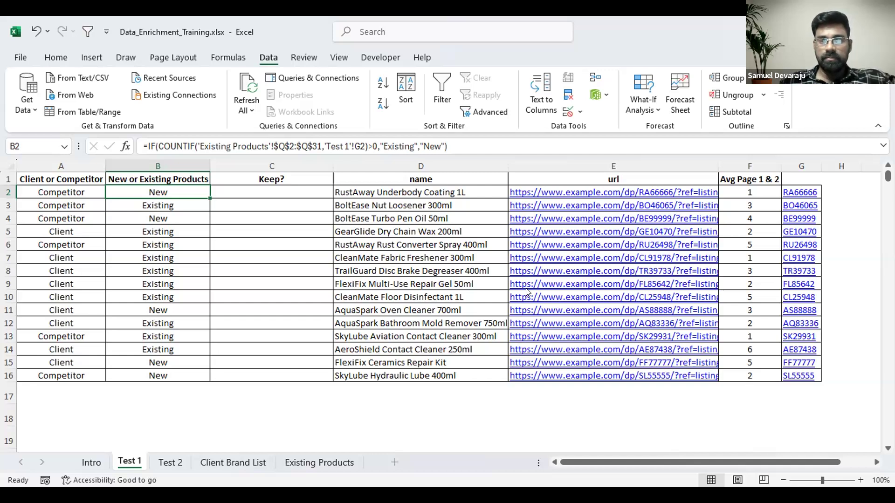
click(573, 242)
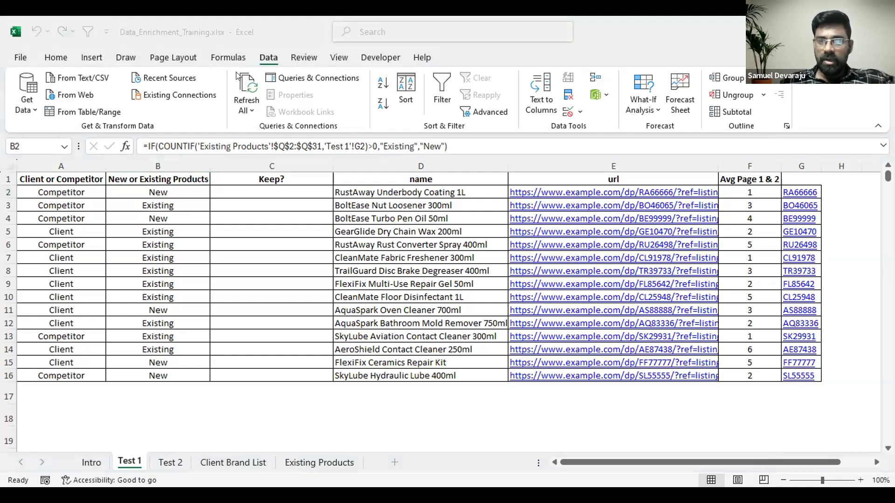
- Copy the URLs in E2:E16 of Test 1 and paste them into an empty column starting at M2
click(691, 175)
key(Down)
key(ctrl+shift+Down)
key(ctrl+c)
key(Right)
key(Right)
key(Right)
key(Right)
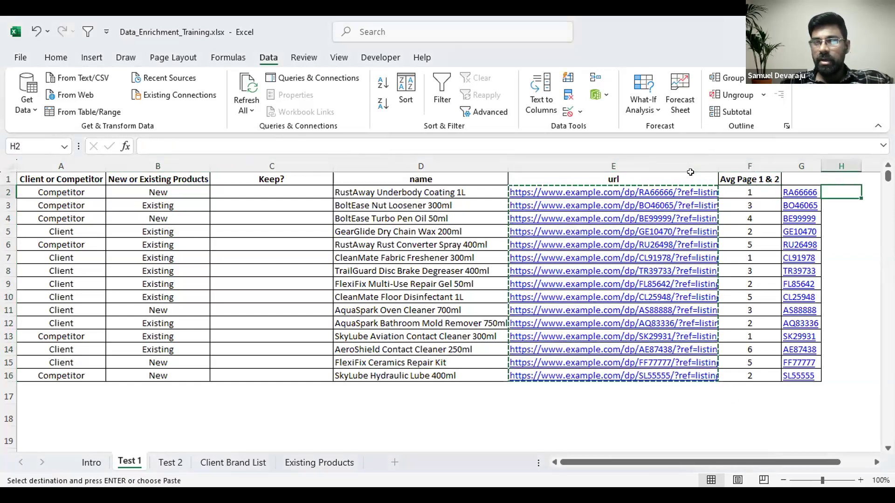
key(Right)
key(Right)
key(Right)
key(Right)
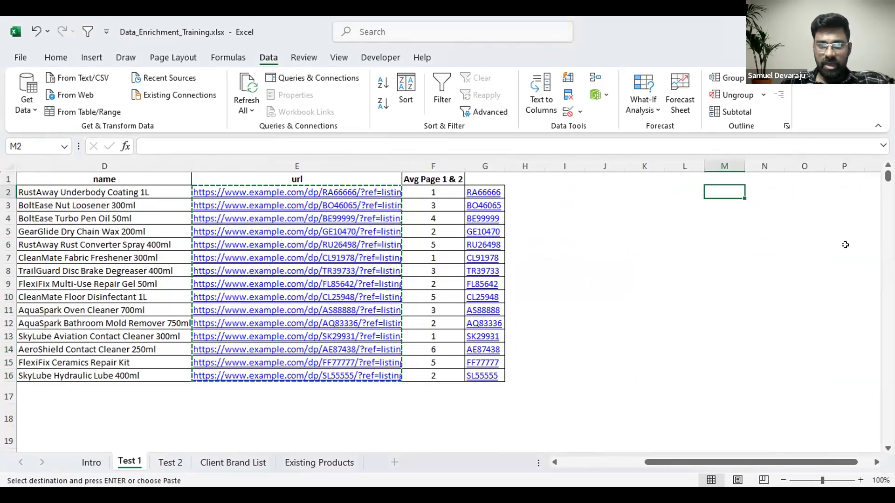
key(ctrl+v)
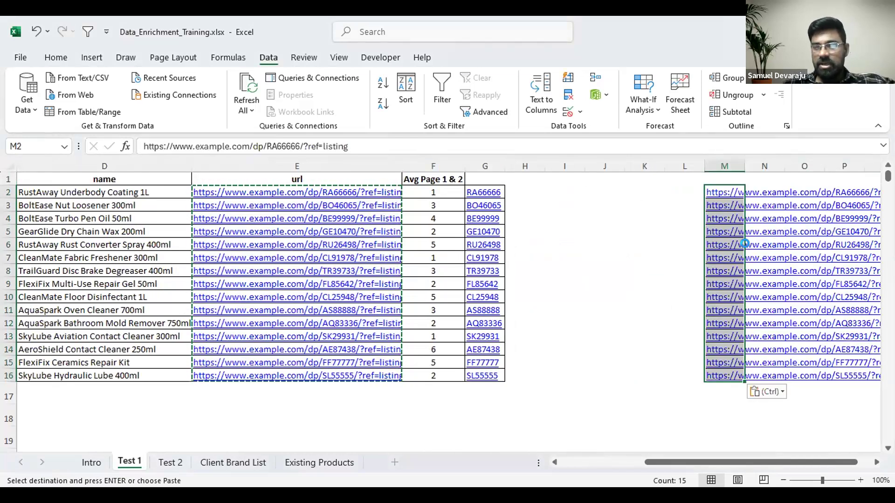
- Autofit the width of column M to the pasted URLs
double_click(741, 165)
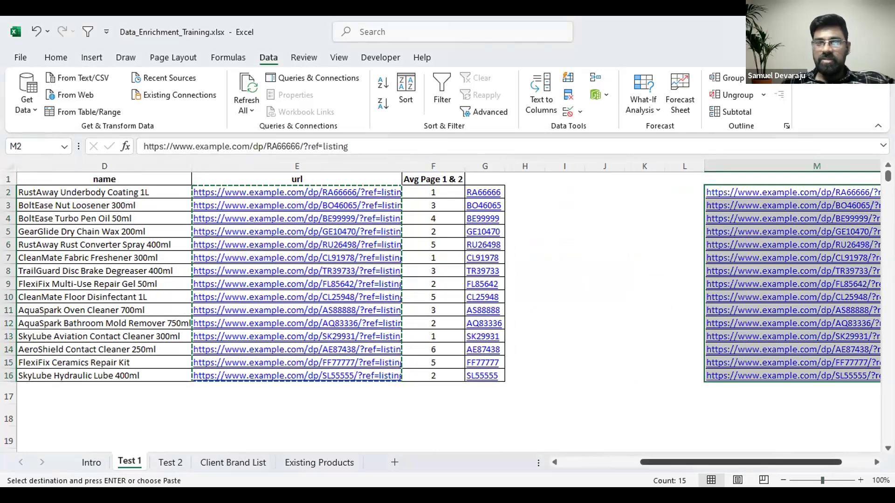
scroll(648, 242, right, 3)
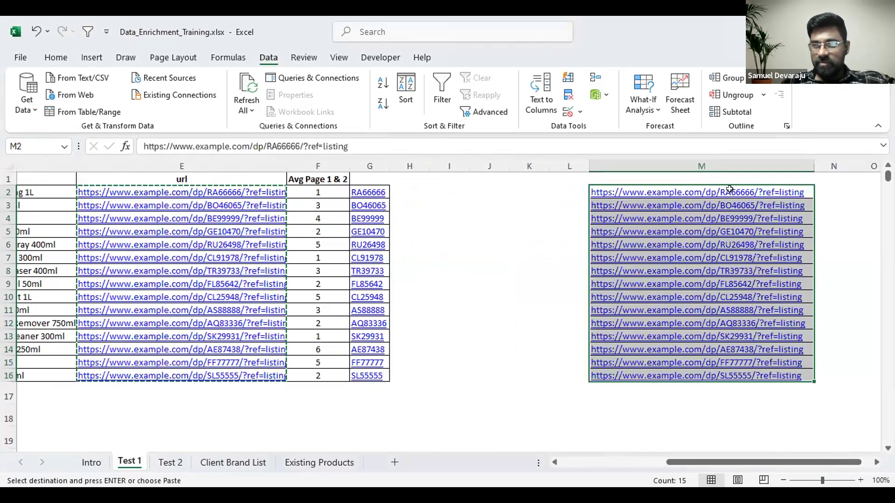
click(839, 209)
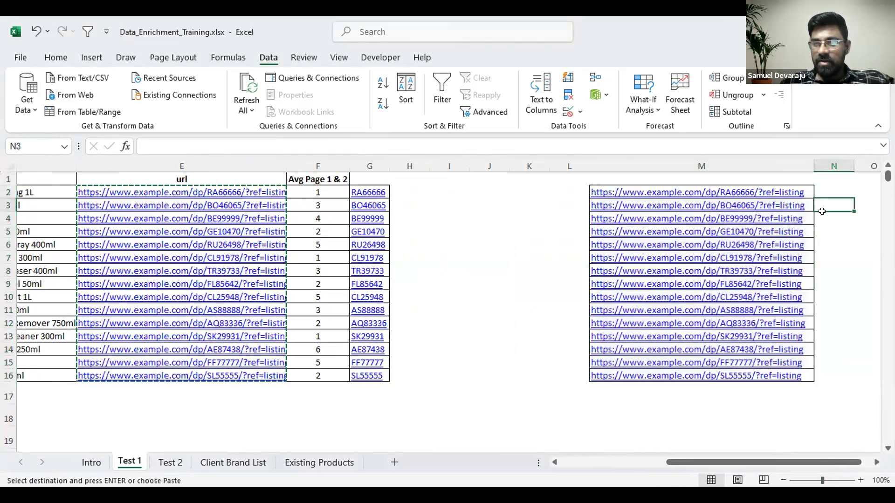
- Start Text to Columns on M2:M16 as delimited data and enable the slash (/) as the custom delimiter
click(729, 190)
key(ctrl+shift+Down)
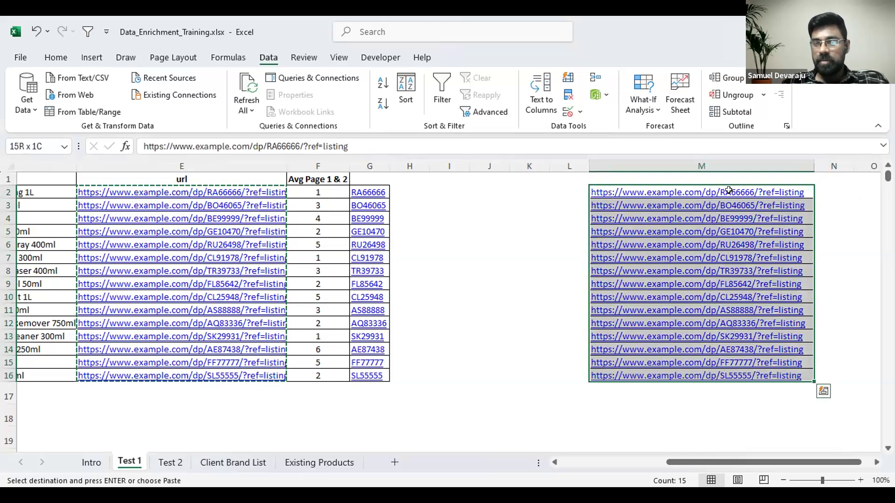
click(539, 97)
click(541, 96)
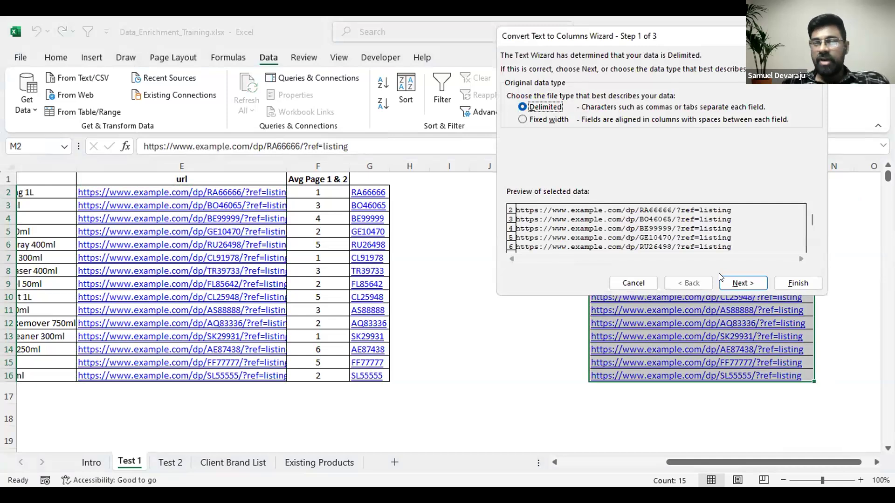
click(760, 285)
click(510, 145)
click(554, 143)
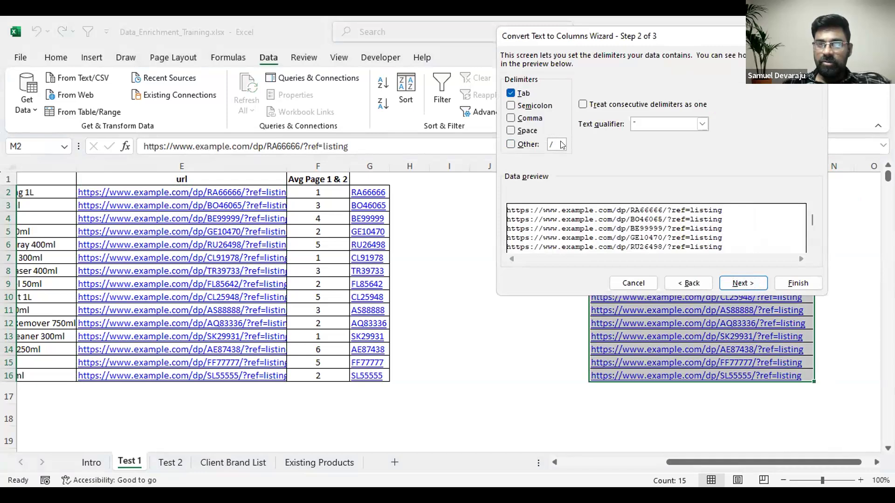
click(510, 145)
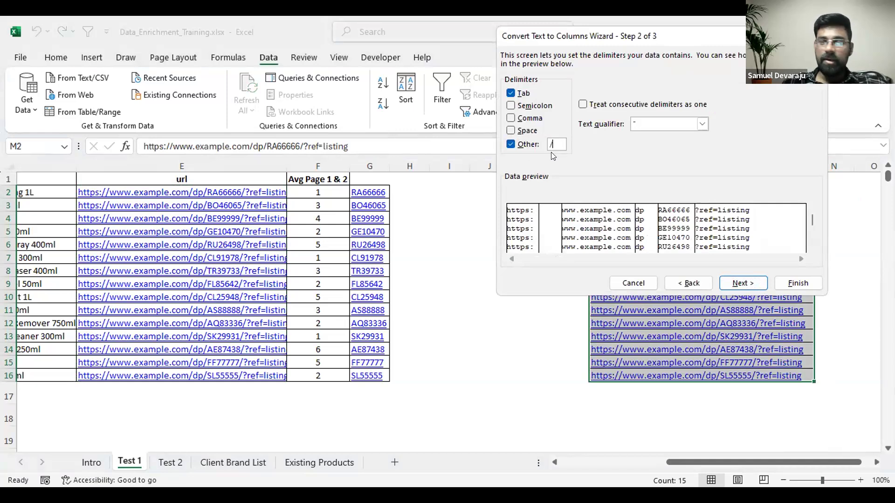
- Finish Text to Columns on M2:M16, skipping every column except the one holding the SKUs
click(756, 284)
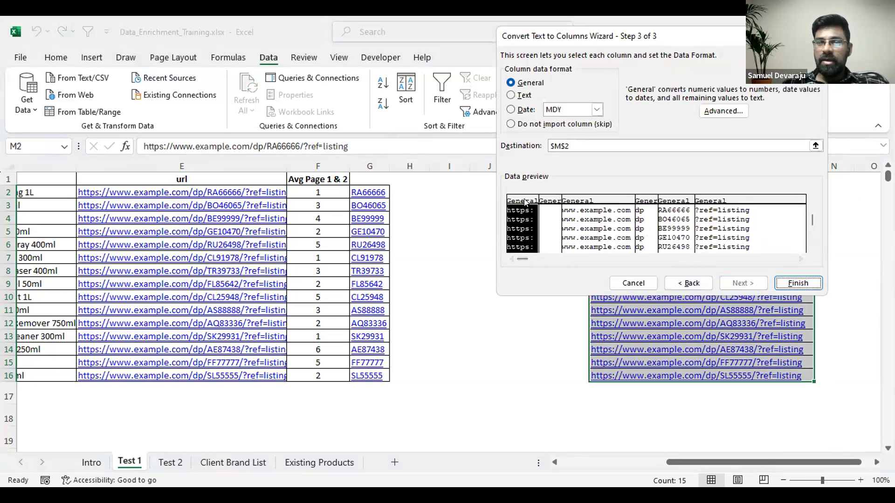
click(677, 201)
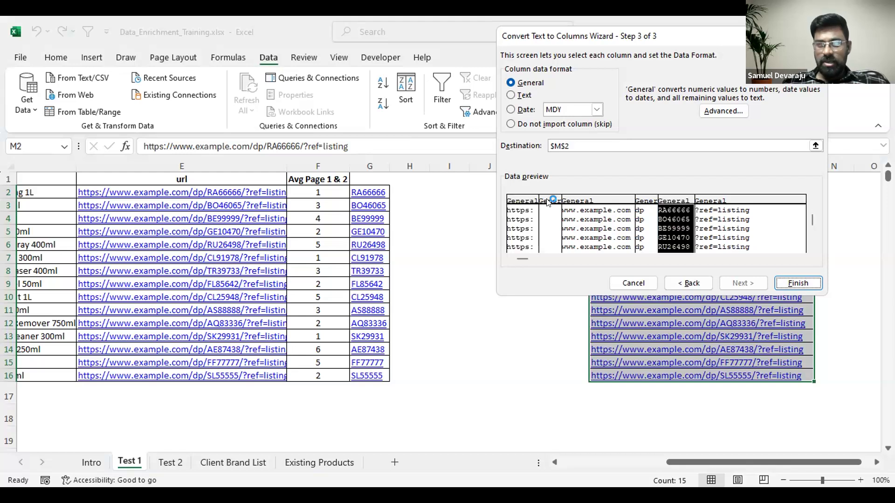
click(525, 199)
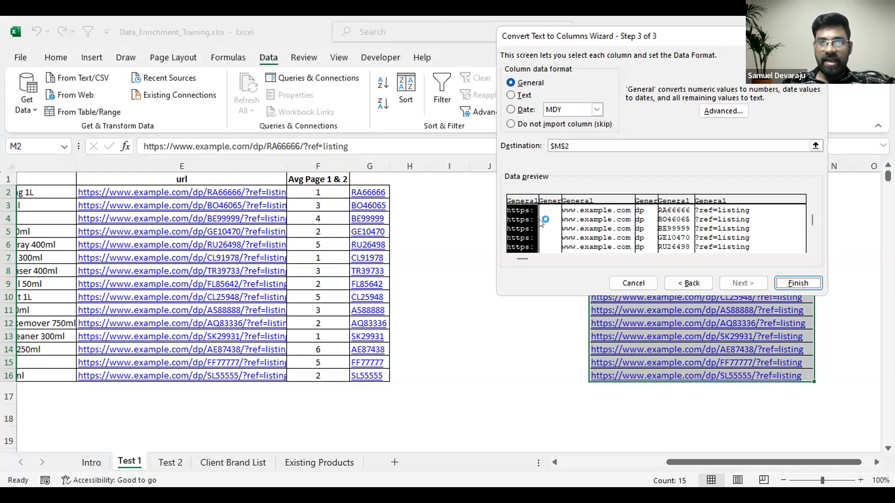
shift+click(643, 201)
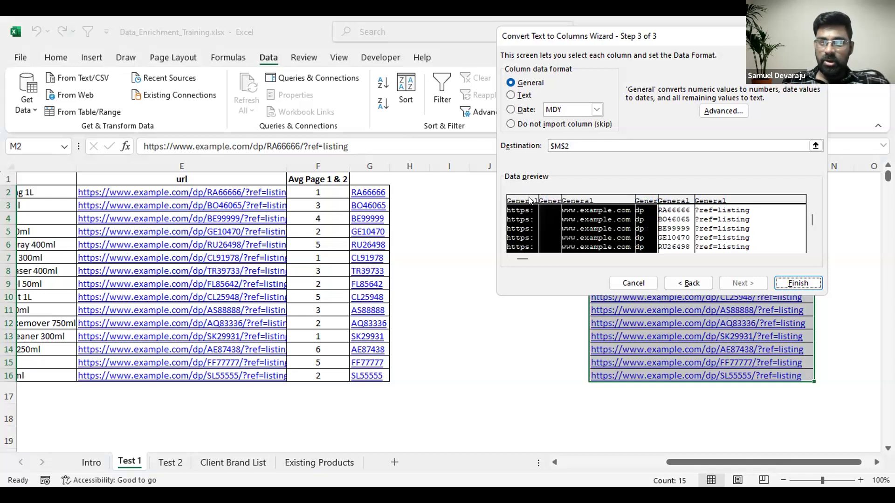
click(511, 122)
click(726, 201)
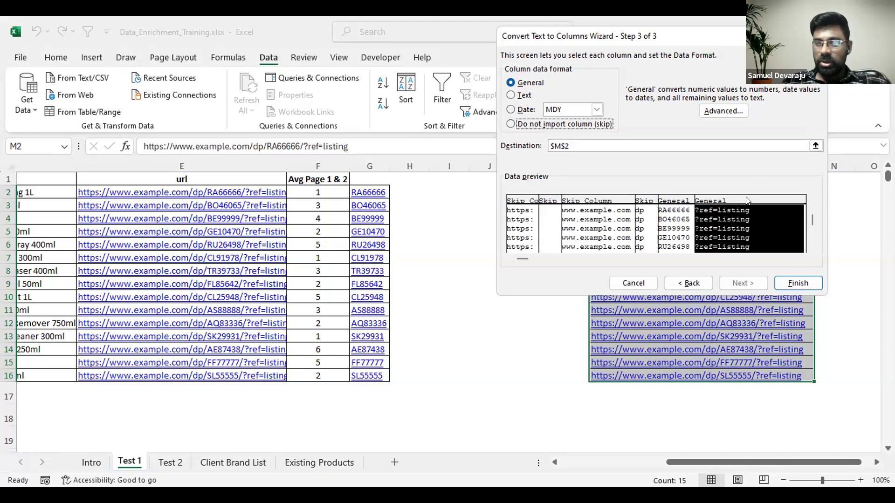
click(511, 123)
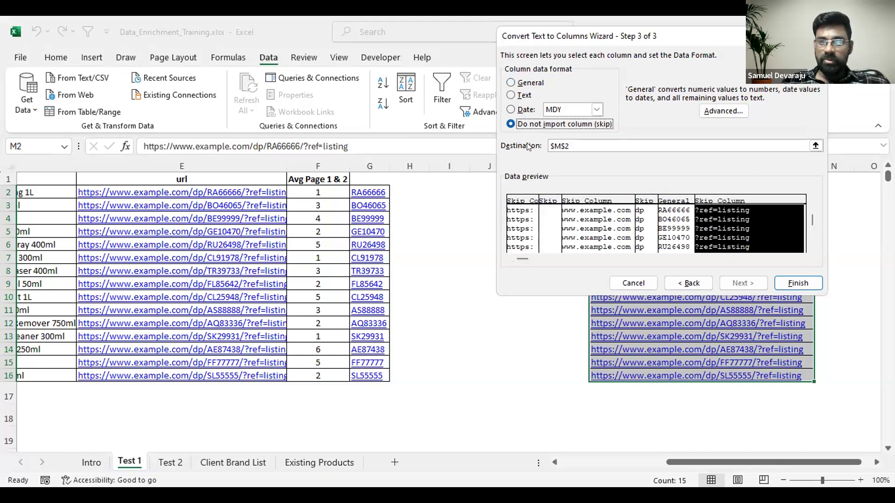
click(680, 201)
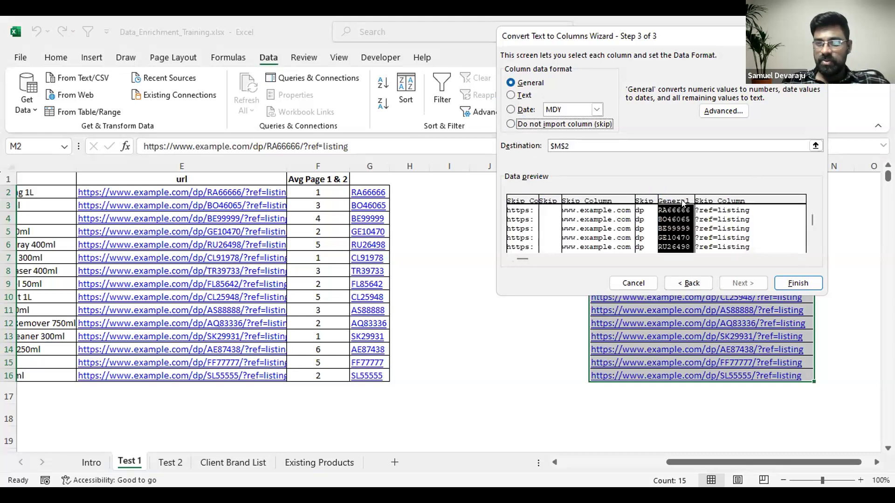
click(794, 283)
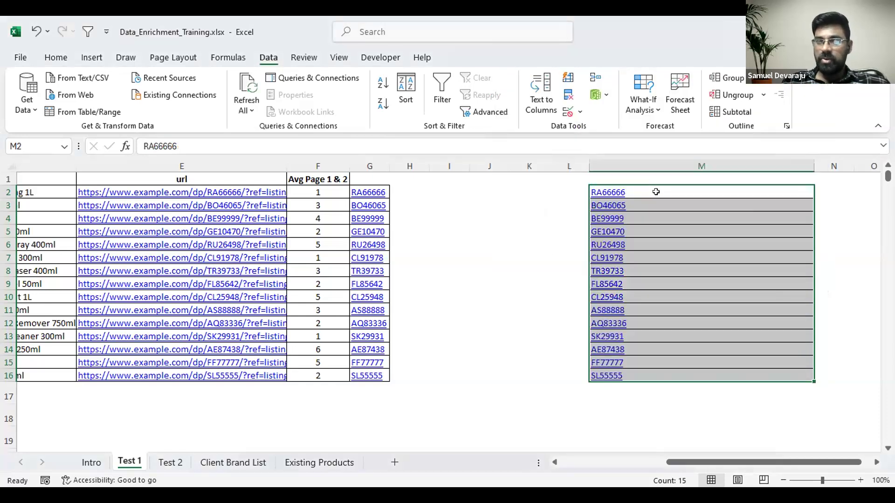
- Clear the extracted SKUs in M2:M16 and delete column M
drag(671, 189, 662, 377)
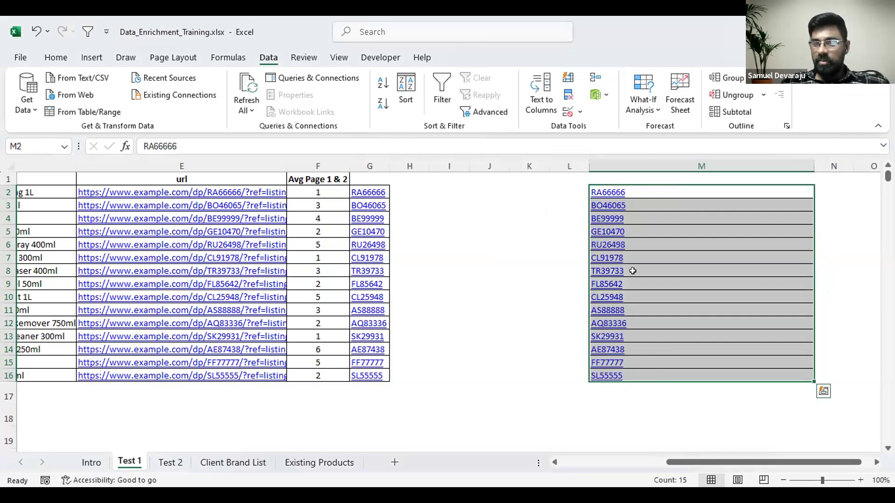
key(Delete)
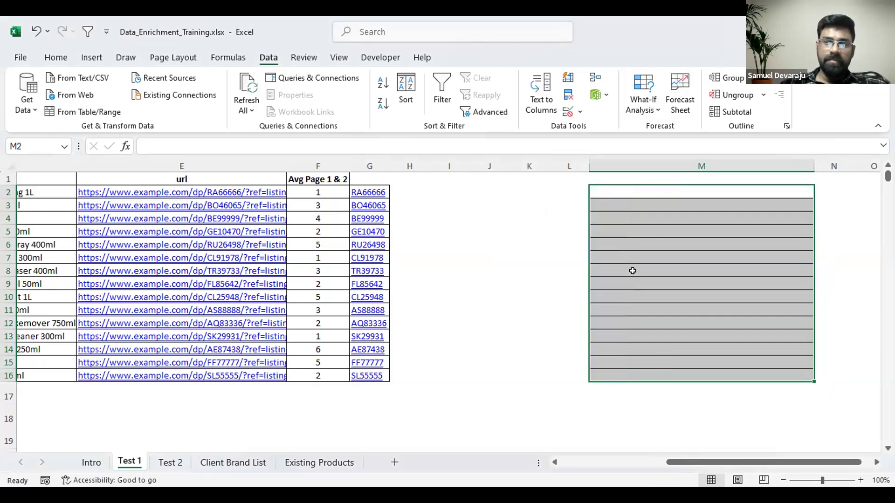
click(682, 153)
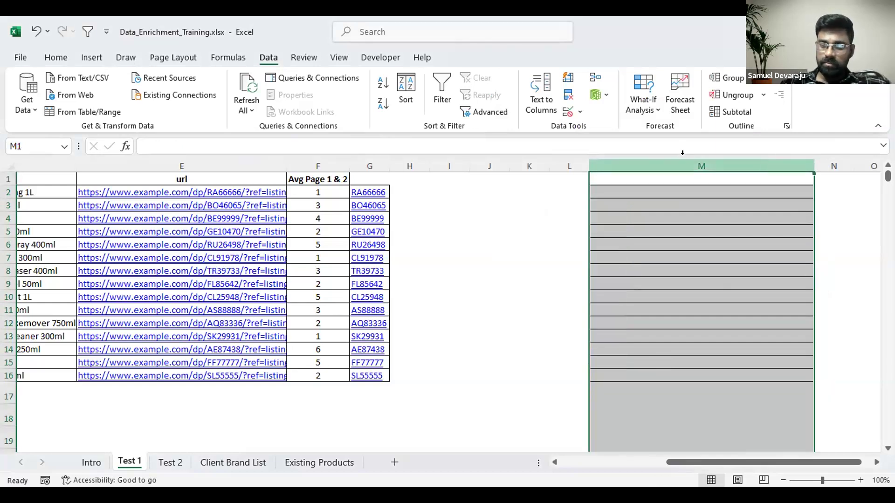
key(ctrl+minus)
click(411, 241)
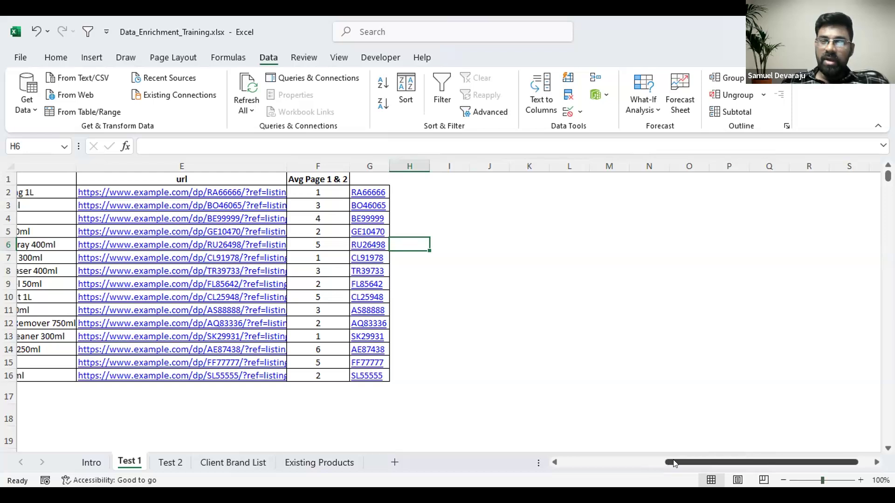
drag(674, 462, 591, 466)
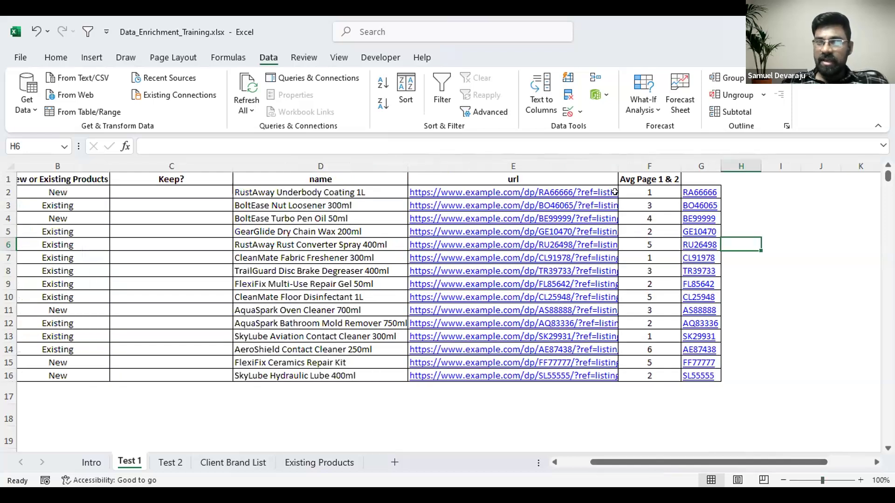
- Copy the full IF(COUNTIF()) formula text from B2 into C2 and highlight its 'Test 1'!G2 criteria argument
click(173, 191)
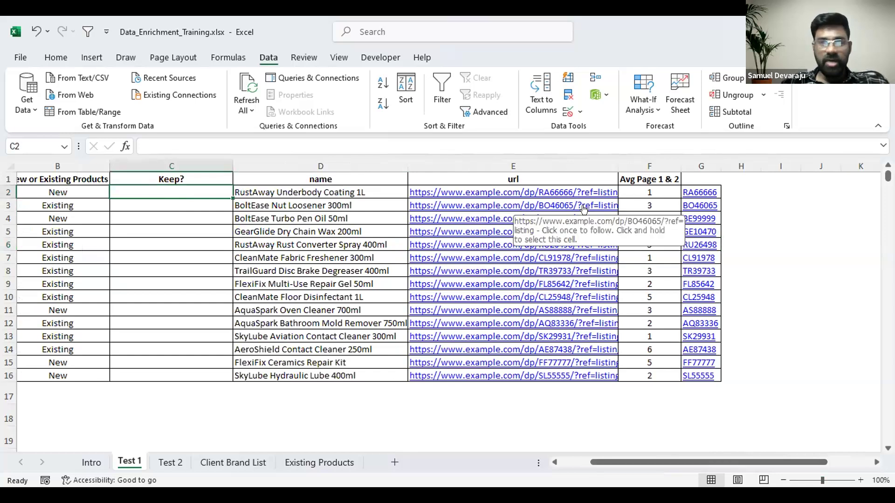
click(67, 191)
drag(466, 146, 110, 146)
key(ctrl+c)
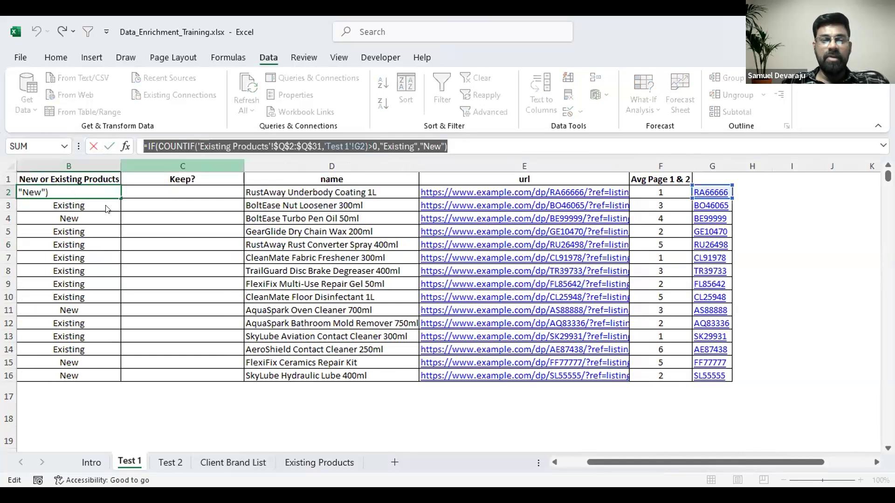
click(176, 191)
key(ctrl+v)
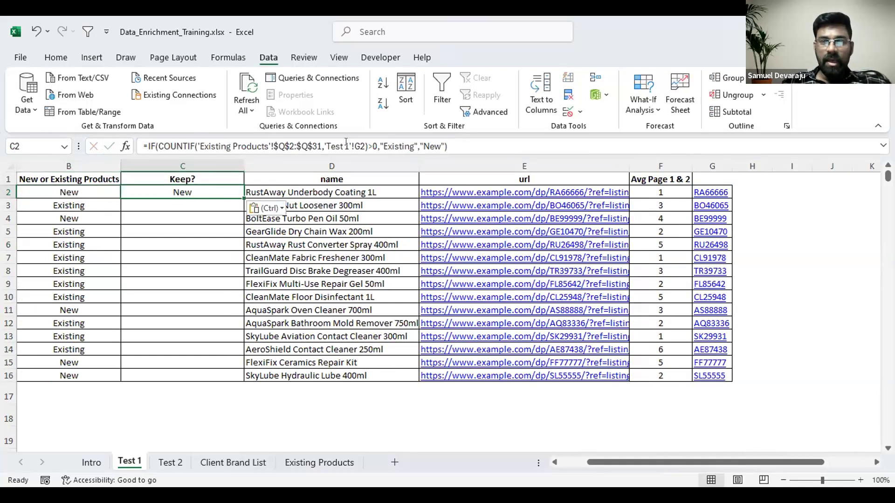
drag(326, 146, 362, 142)
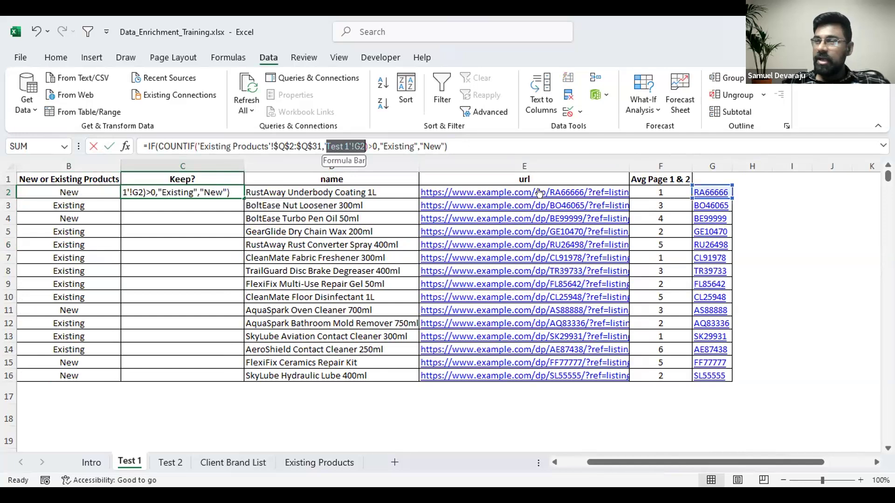
key(Return)
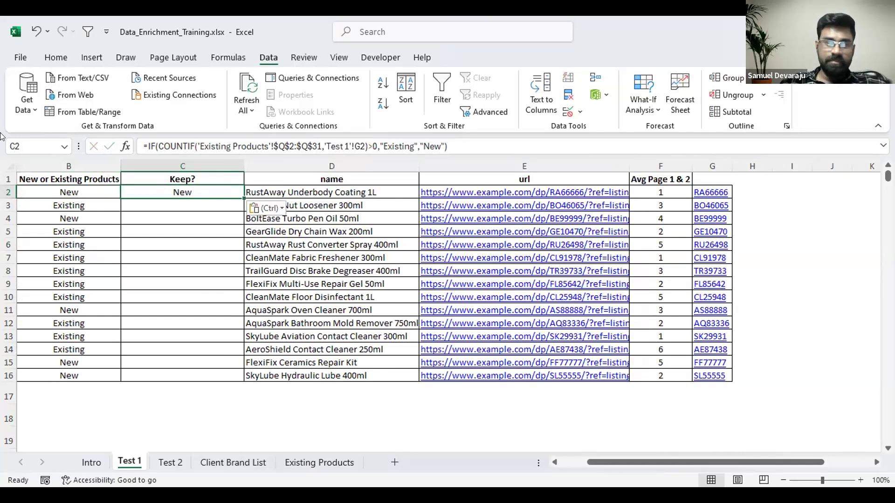
- Enter the formula =MID(D3,4,5) in C3 to extract five characters of the product name starting at the fourth
key(Down)
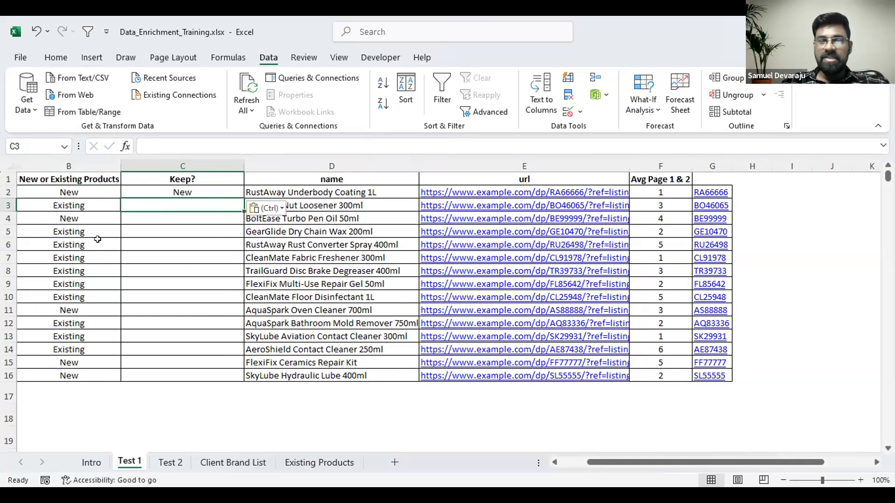
text(=)
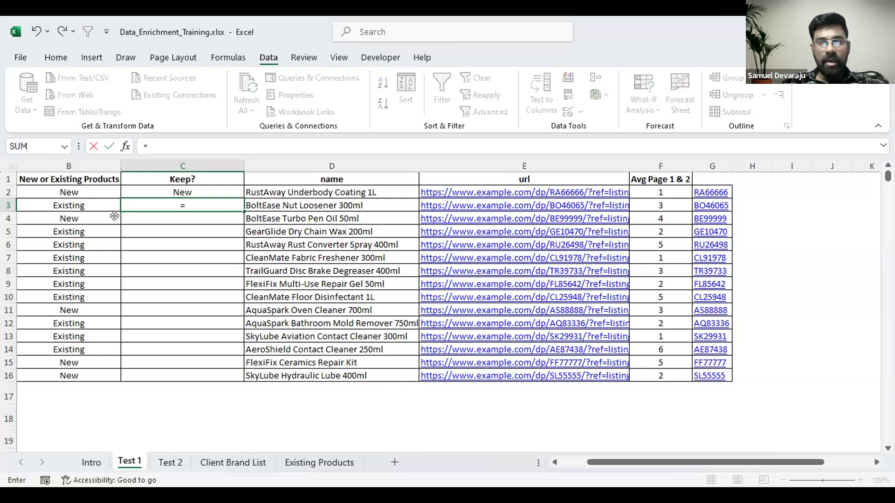
text(mid()
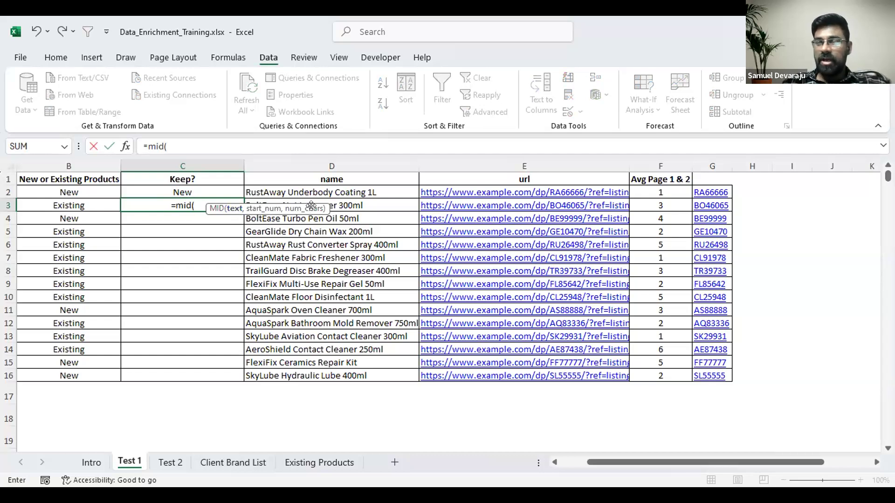
click(362, 204)
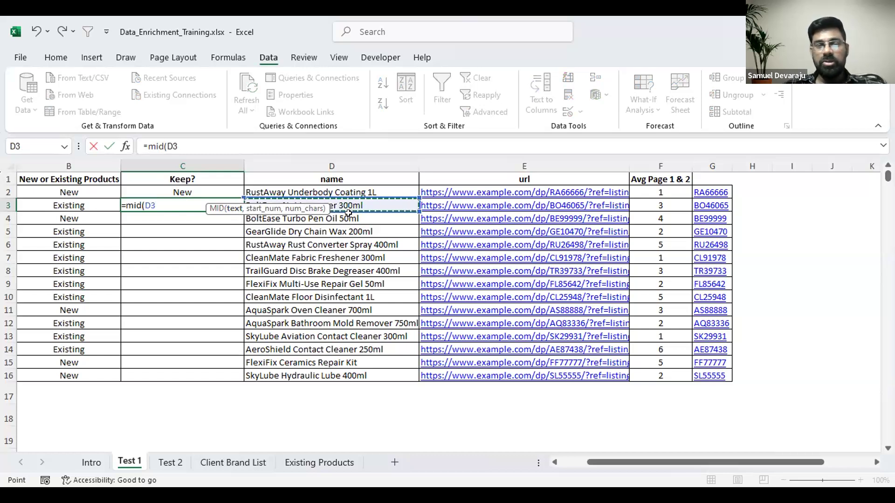
text(,)
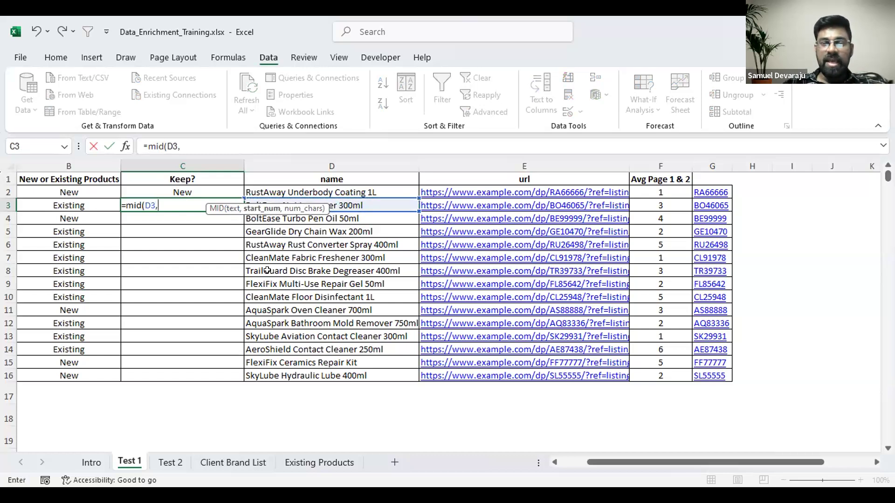
text(4)
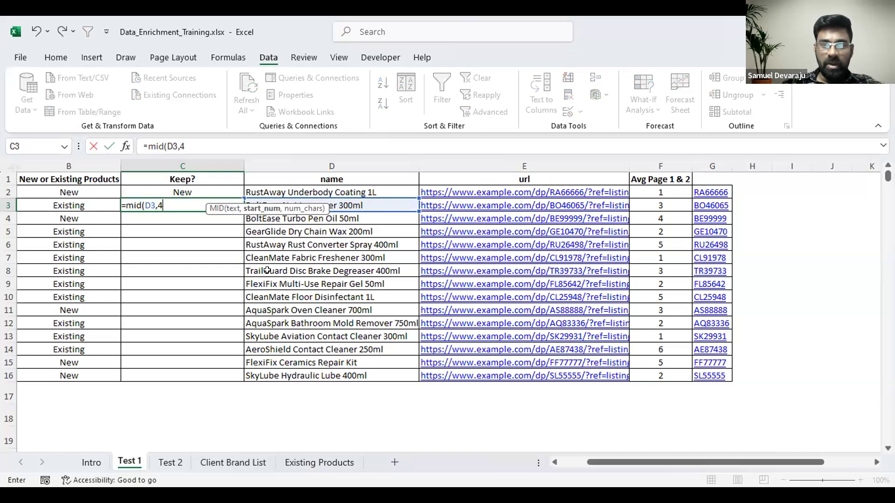
text(,5))
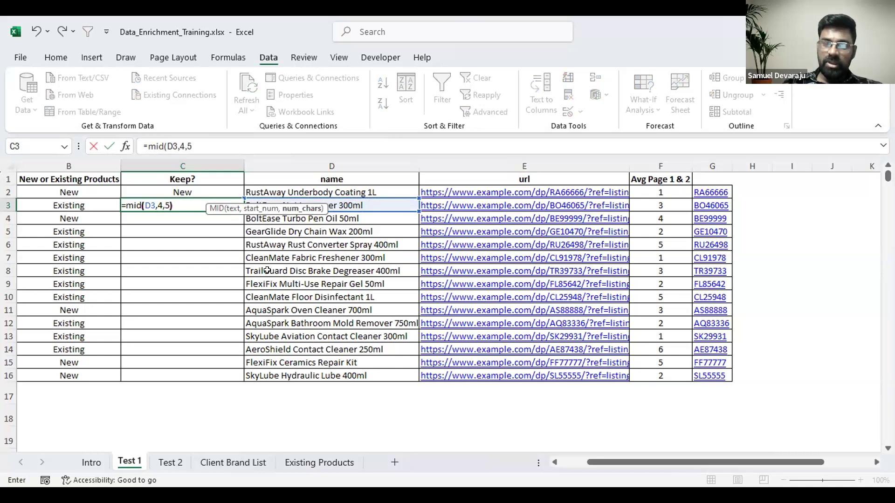
key(Return)
- Compare the extracted characters within the D3 product name against the start and length arguments of the MID formula in C3
click(278, 203)
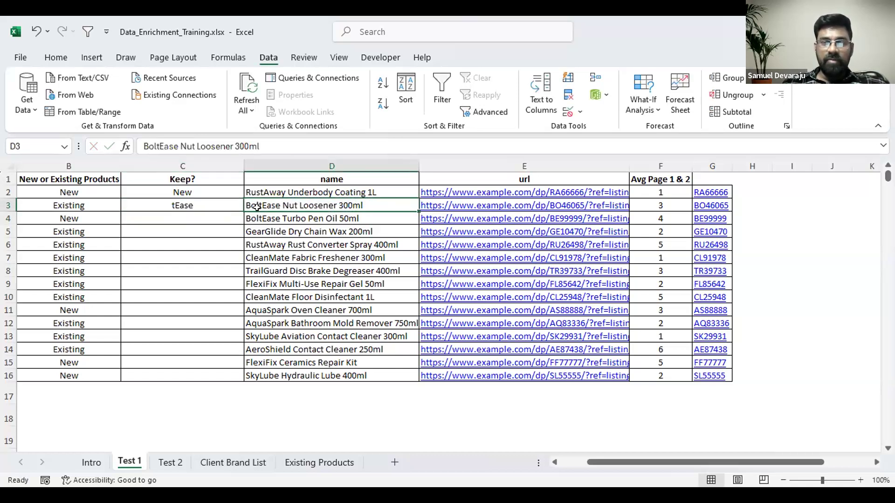
double_click(257, 203)
drag(257, 203, 278, 203)
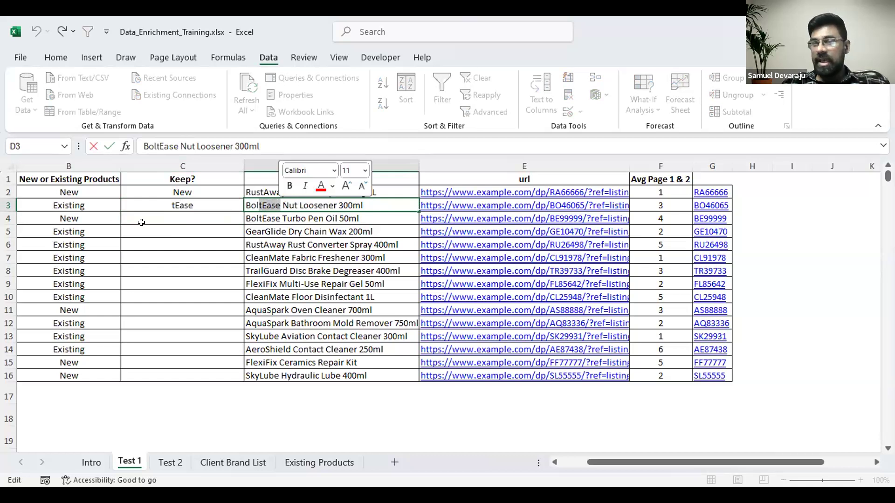
click(181, 204)
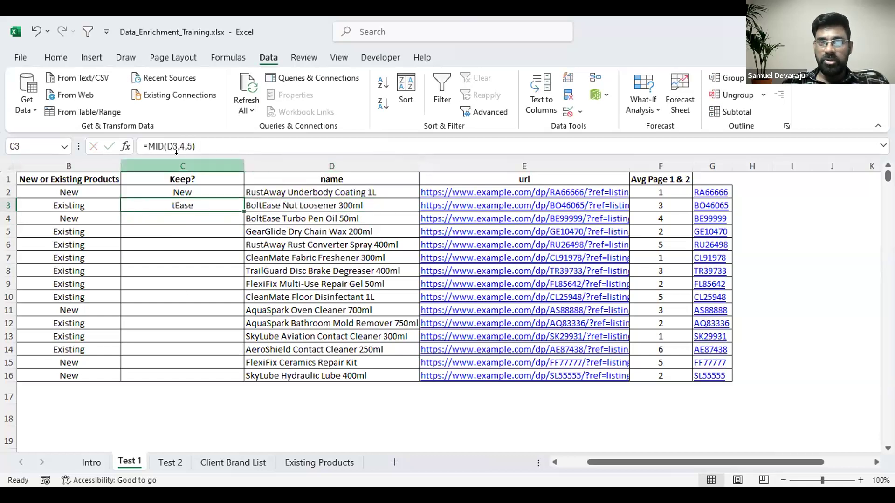
key(F2)
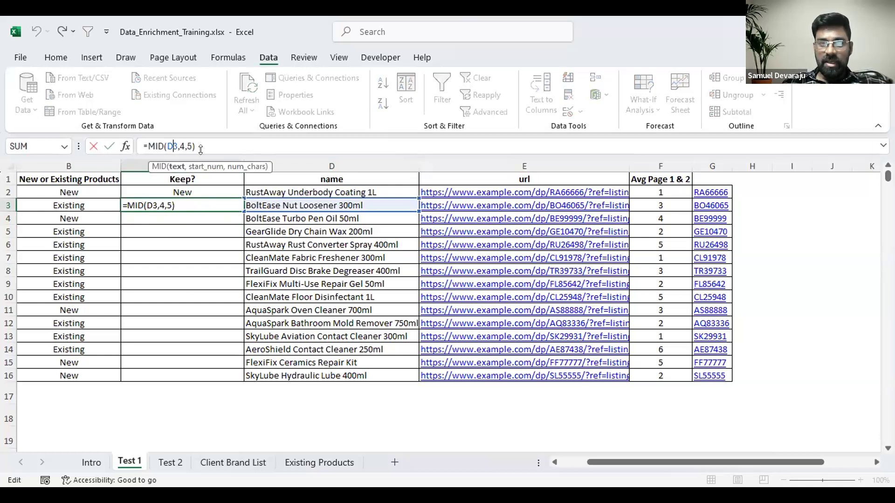
double_click(182, 145)
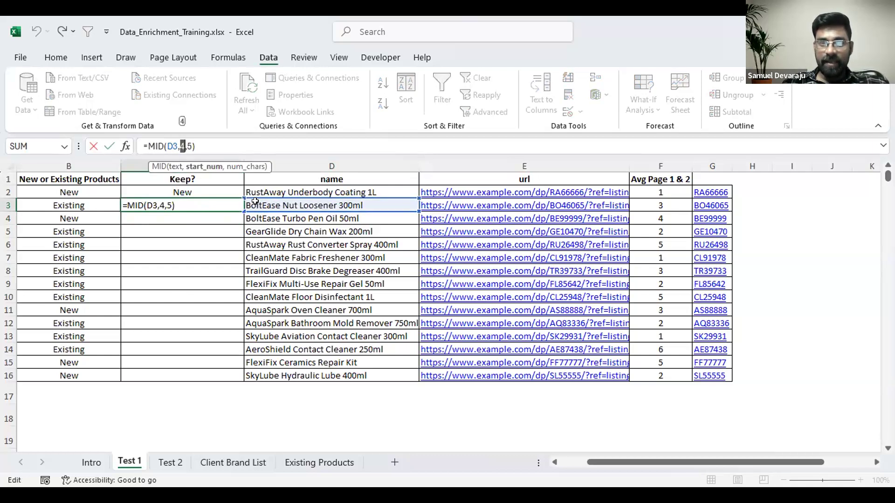
double_click(191, 146)
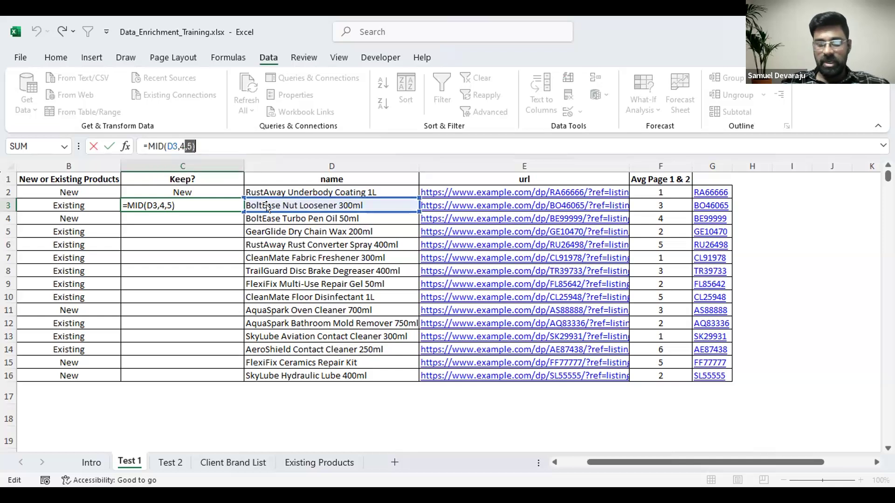
key(ctrl+Return)
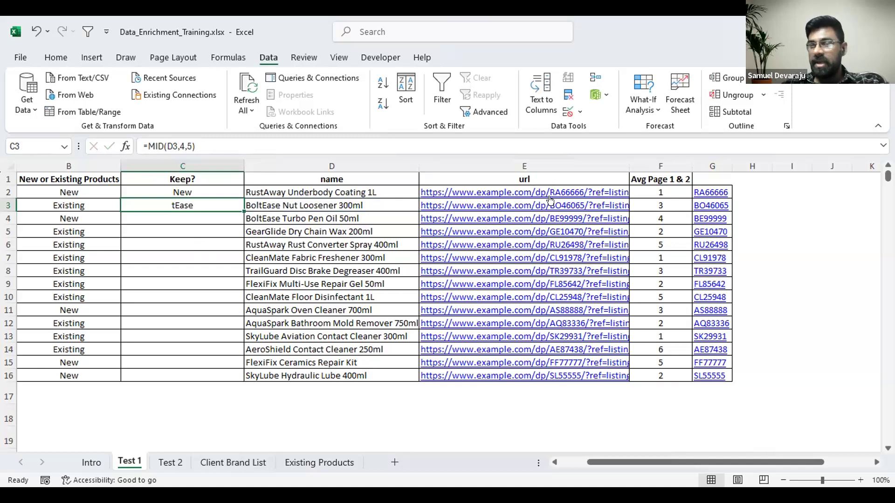
click(569, 172)
key(Down)
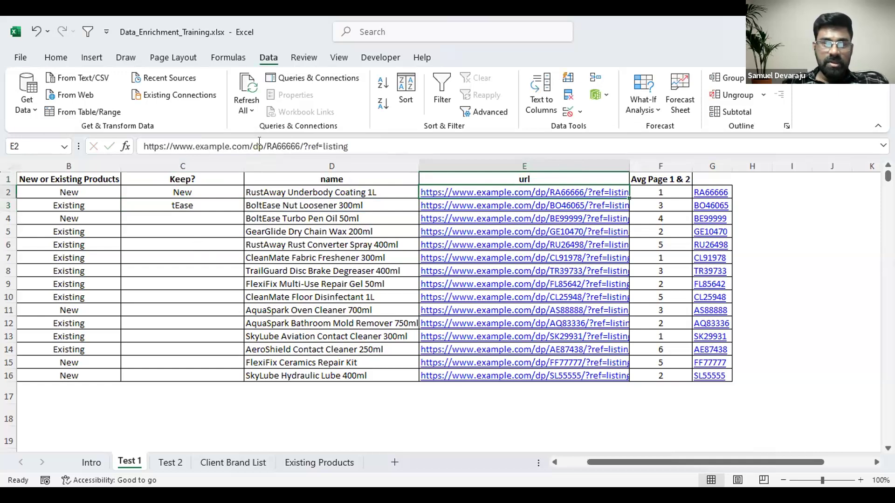
drag(267, 146, 131, 142)
key(ctrl+c)
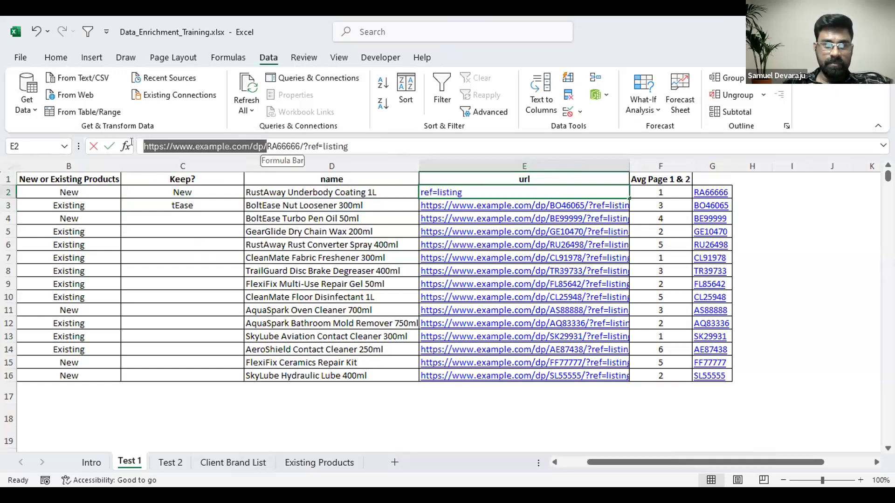
click(290, 418)
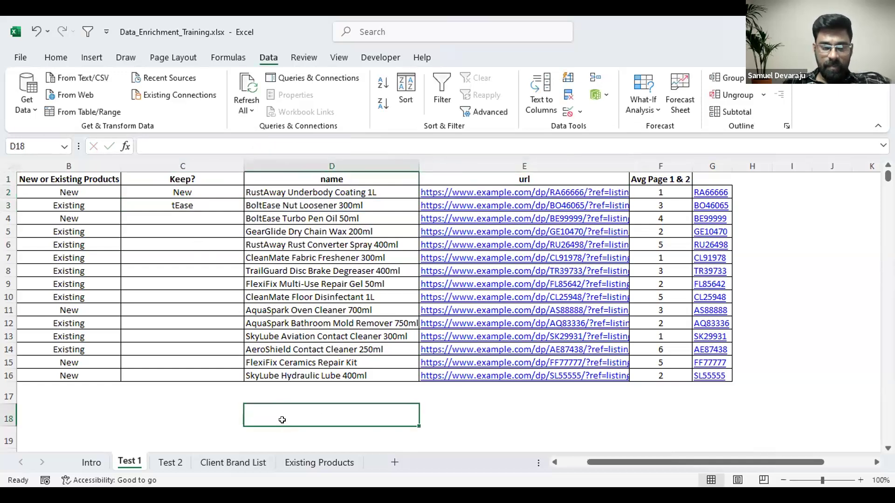
key(ctrl+v)
key(ctrl+z)
double_click(335, 411)
key(ctrl+v)
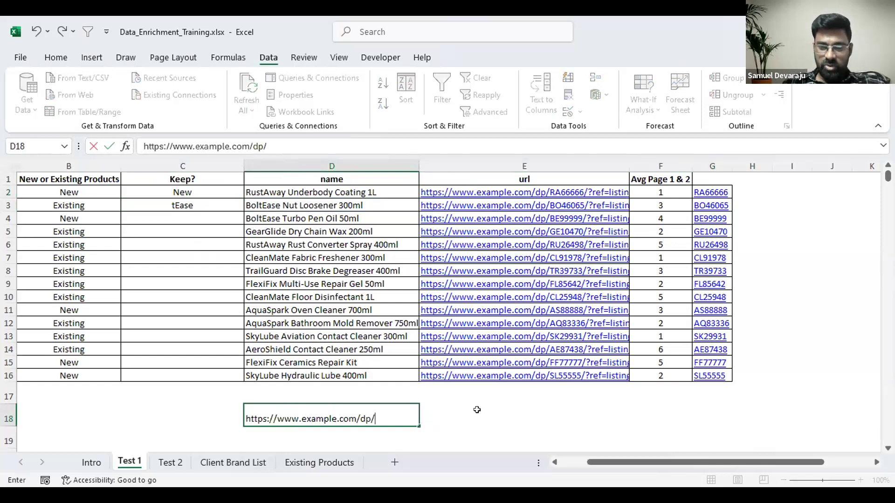
- Enter a LEN formula in E18 to count the characters of the URL prefix in D18
click(474, 409)
text(=)
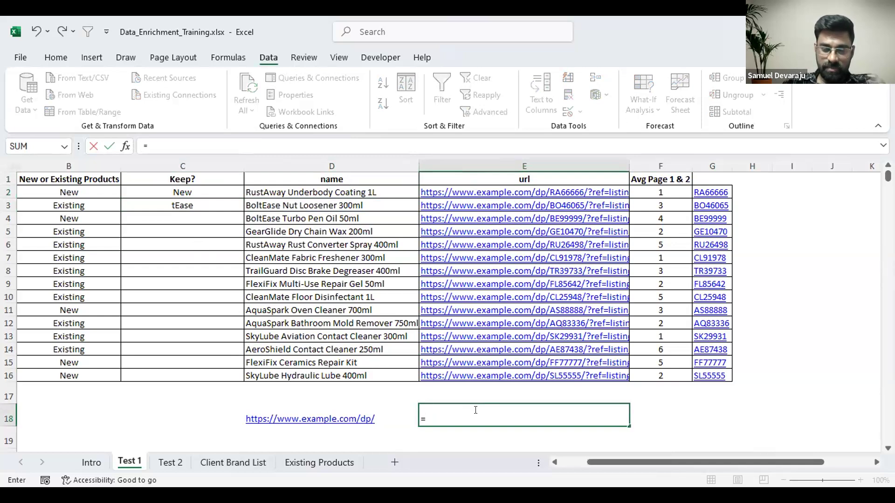
text(len()
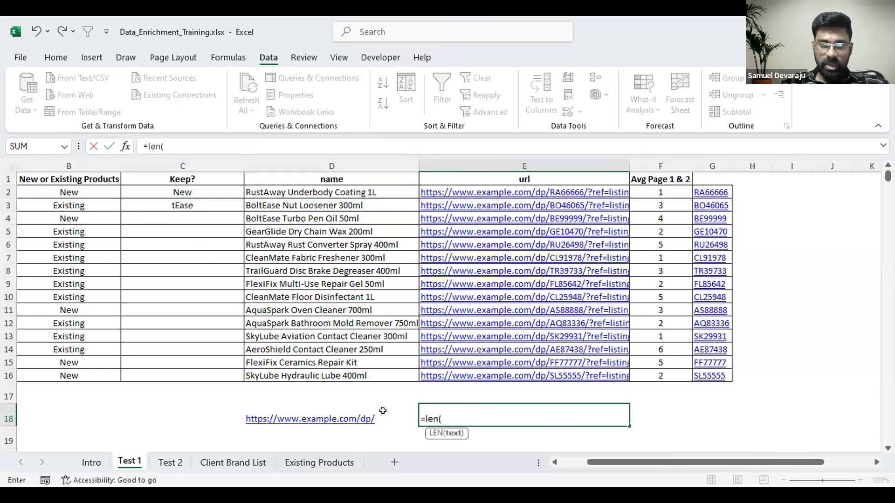
click(384, 411)
key(ctrl+Return)
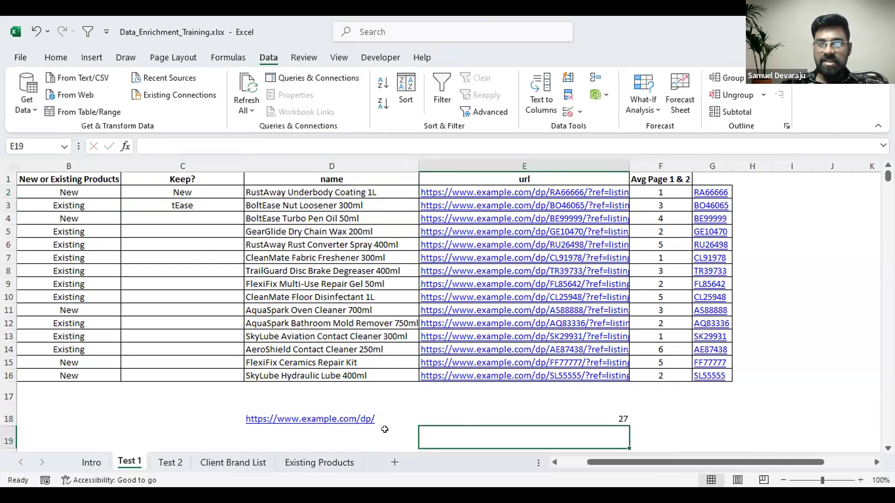
- Remove the start number argument 4 from the MID formula in C3
click(188, 204)
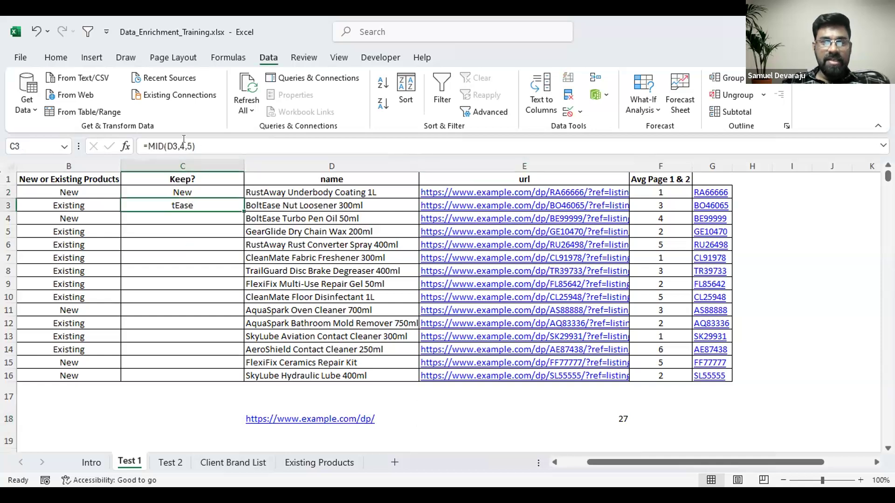
click(185, 145)
key(BackSpace)
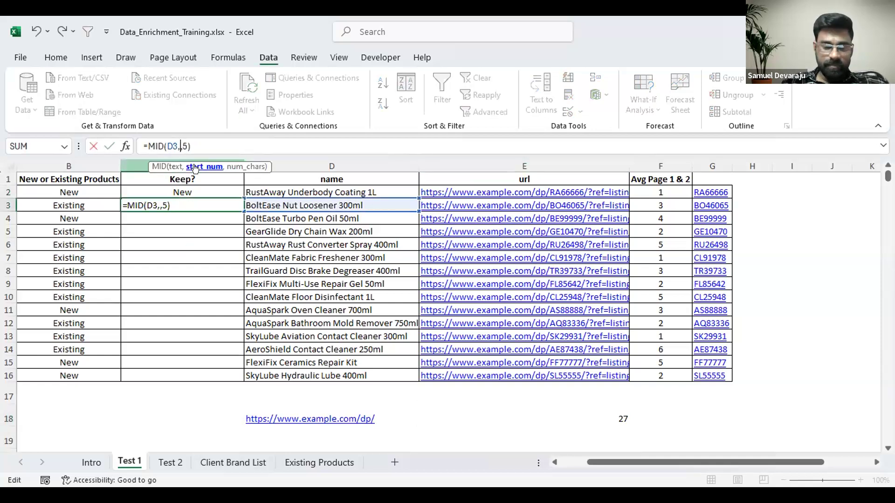
- Complete the MID formula in C3 with start number 28 and a length of 7 characters
text(28)
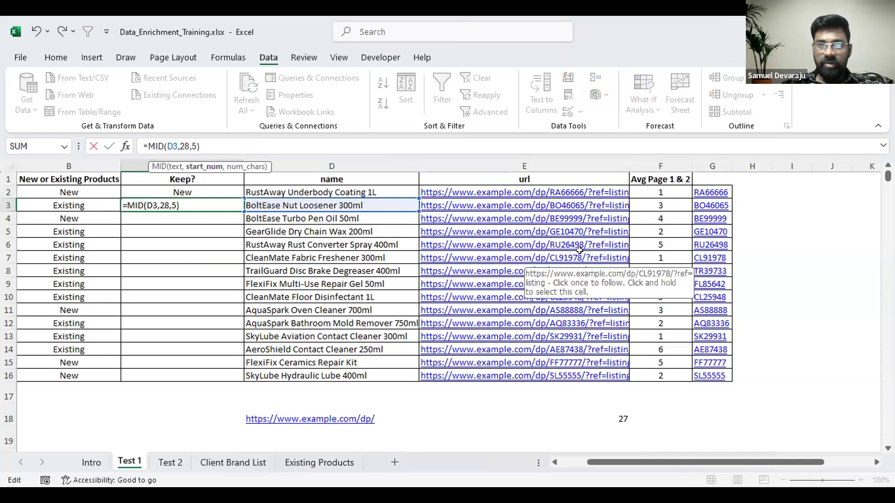
key(BackSpace)
text(7)
key(Return)
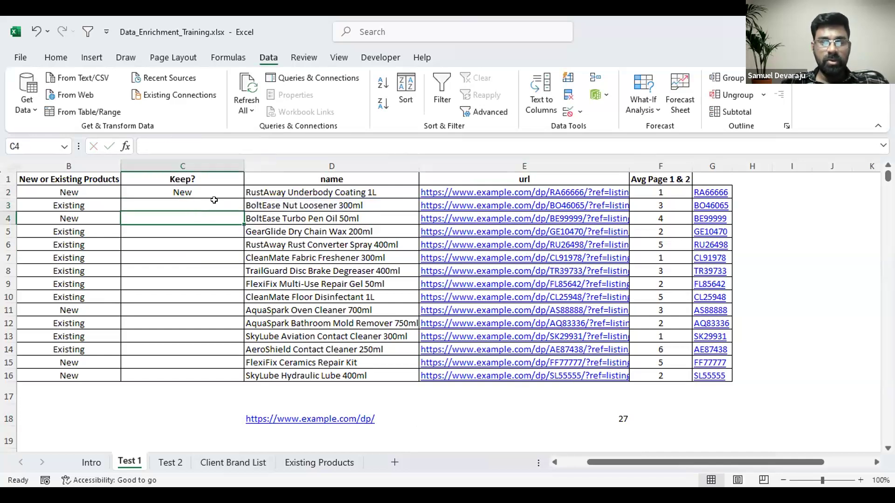
- Change the text reference of the MID formula in C3 to E3 and fill the formula down through C16
click(213, 201)
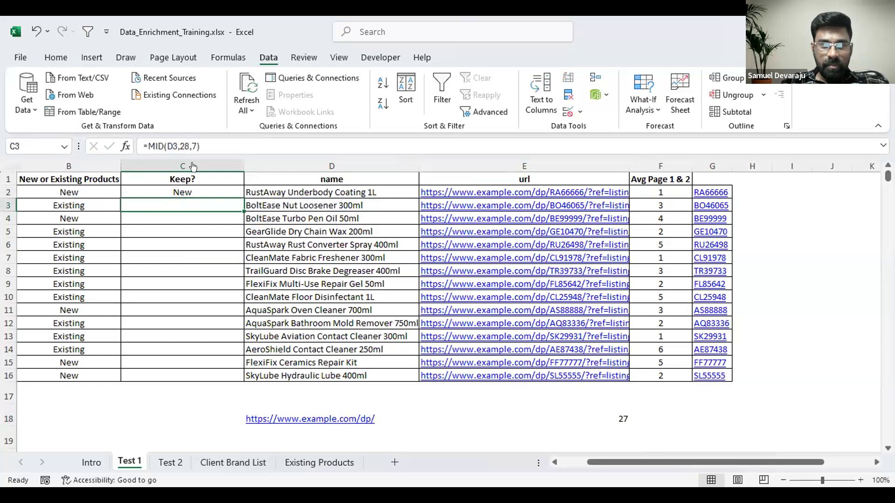
key(F2)
drag(408, 198, 466, 198)
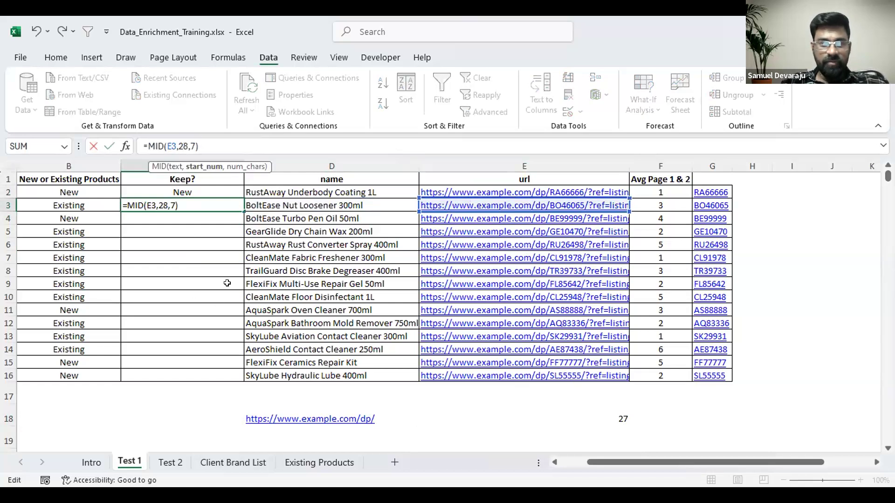
key(ctrl+Return)
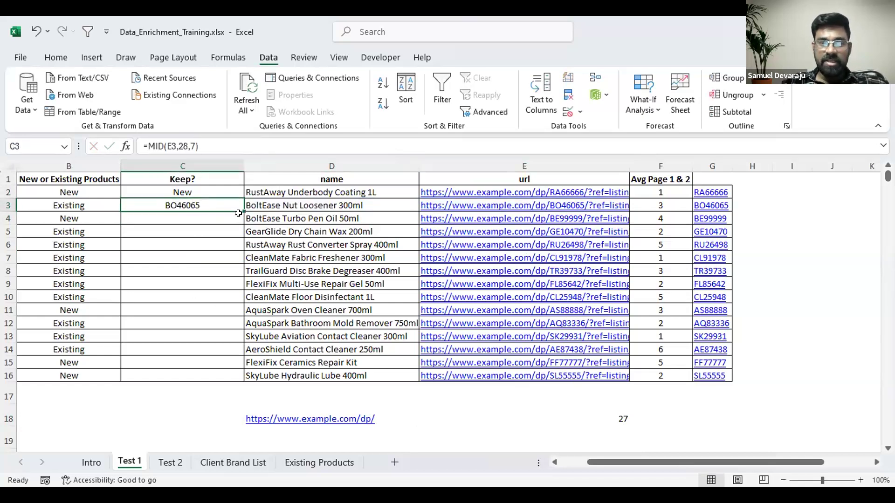
drag(238, 213, 205, 380)
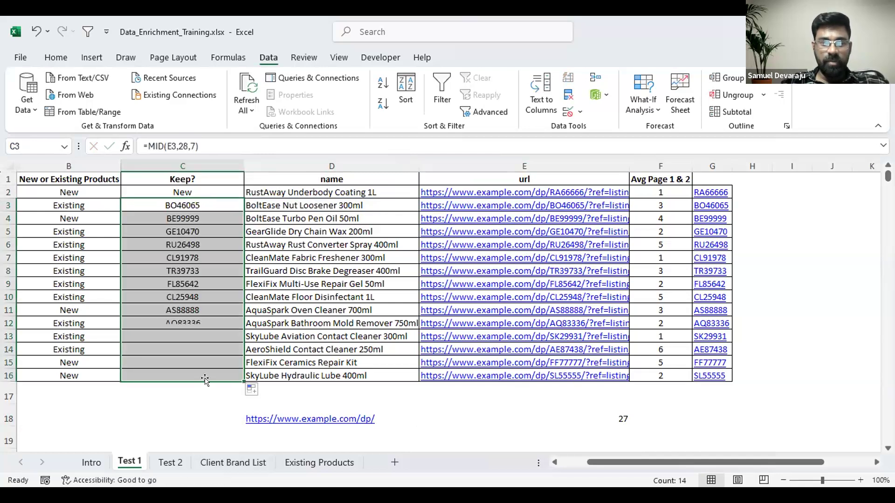
drag(195, 199, 204, 369)
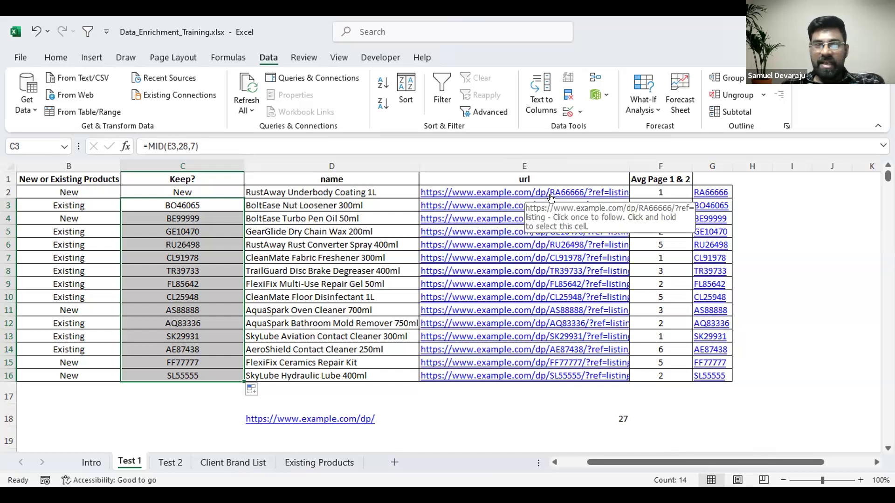
- Replace the 'Test 1'!G2 criterion in C2's COUNTIF formula with MID(E2,28,7), reusing the MID expression from C3
click(192, 205)
drag(219, 146, 144, 140)
key(ctrl+c)
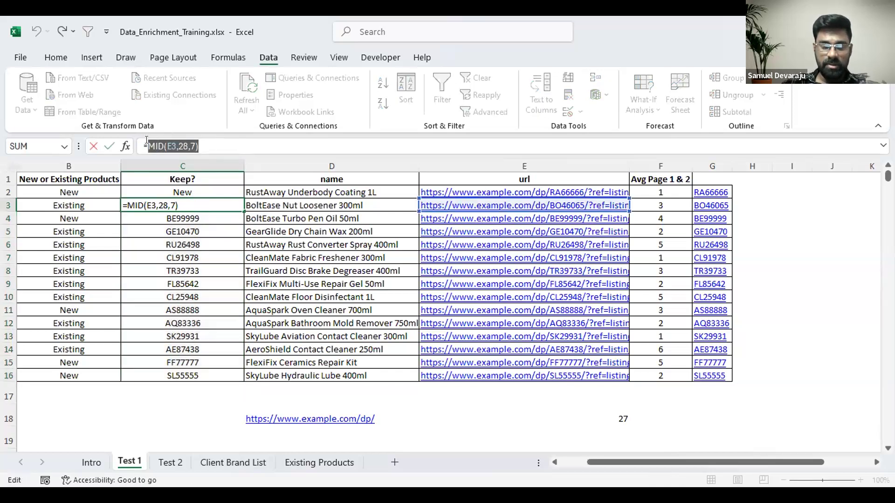
key(Escape)
click(201, 188)
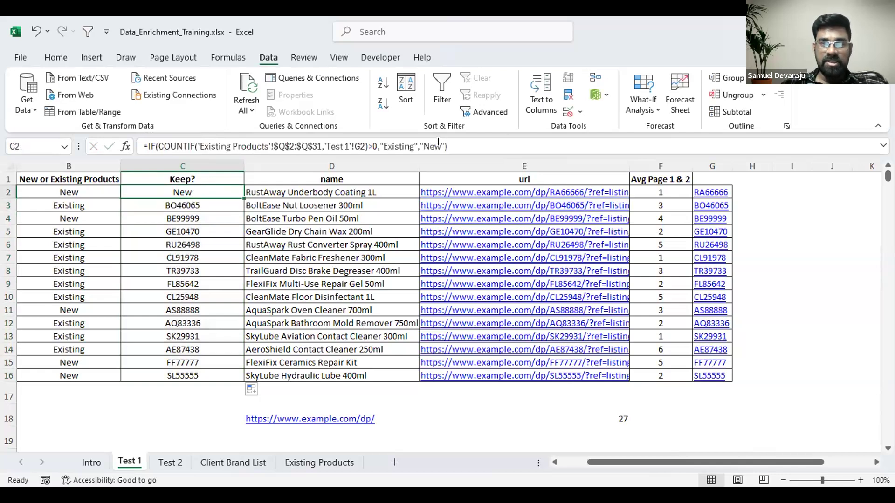
drag(365, 142, 321, 138)
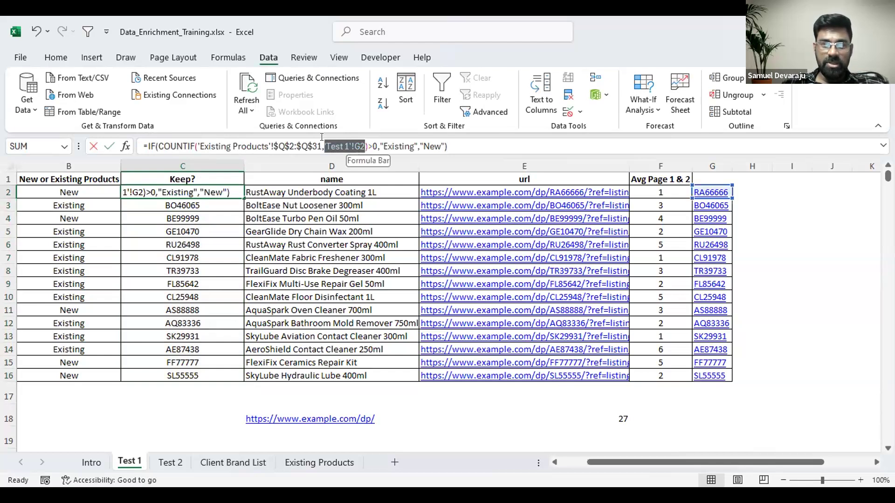
key(ctrl+v)
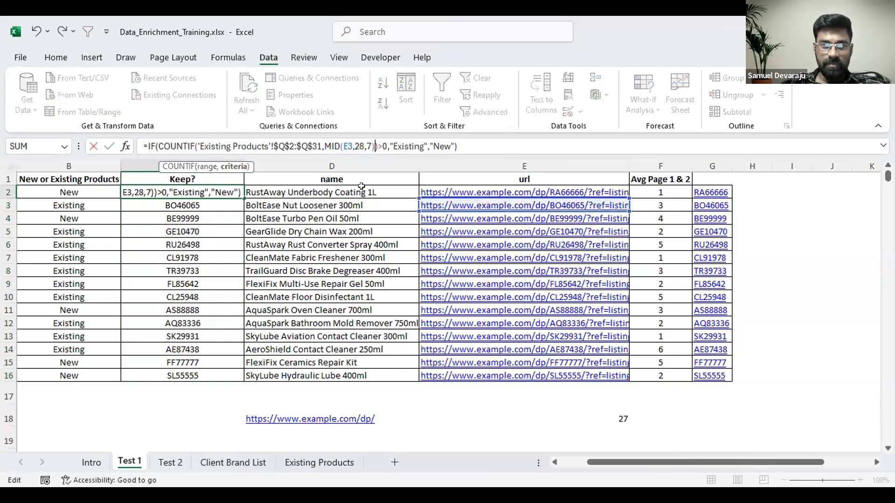
click(352, 140)
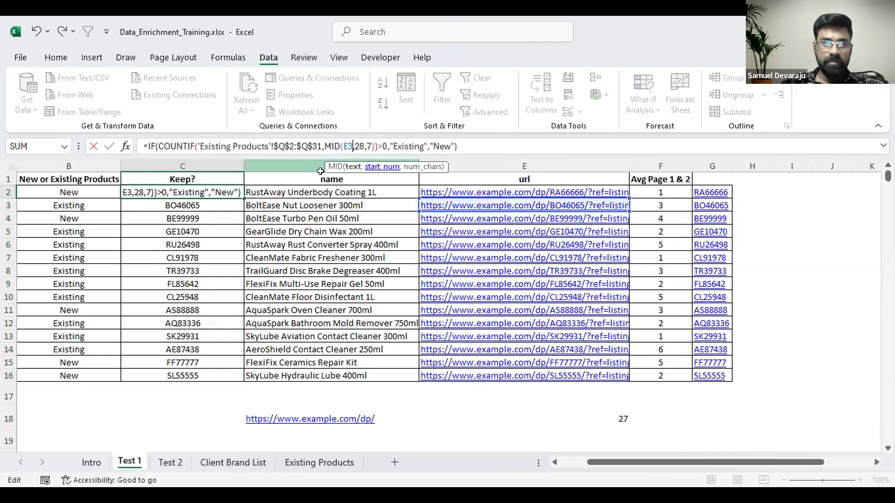
key(Return)
- Clear C3:C16 and fill the combined IF/COUNTIF/MID formula from C2 down through C16
key(ctrl+shift+Down)
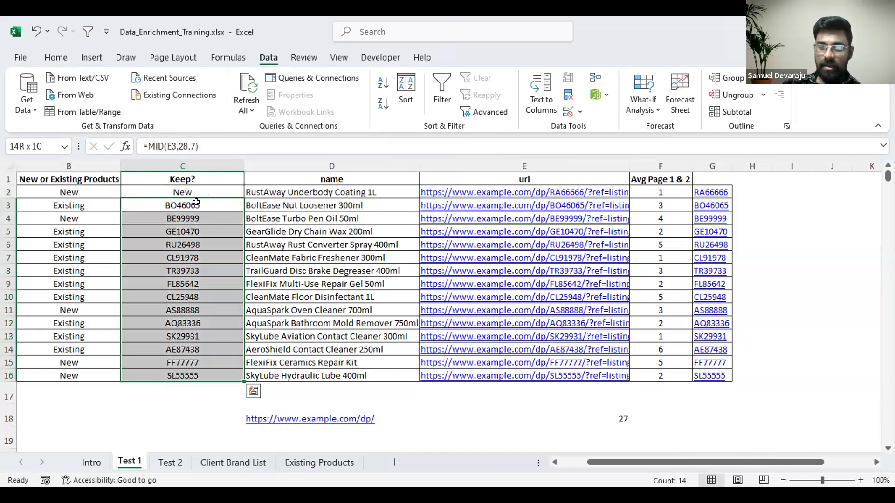
key(Delete)
click(230, 187)
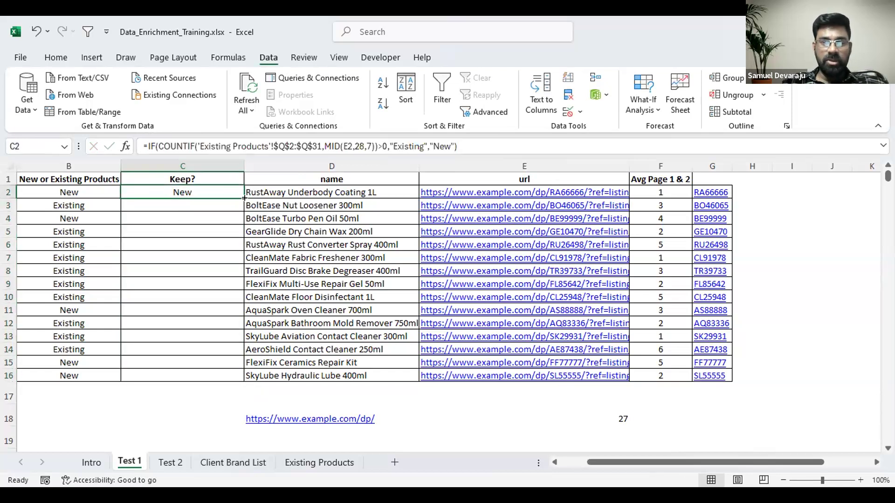
double_click(243, 198)
- Review the full IF/COUNTIF/MID formula in C2 without changing it
click(214, 190)
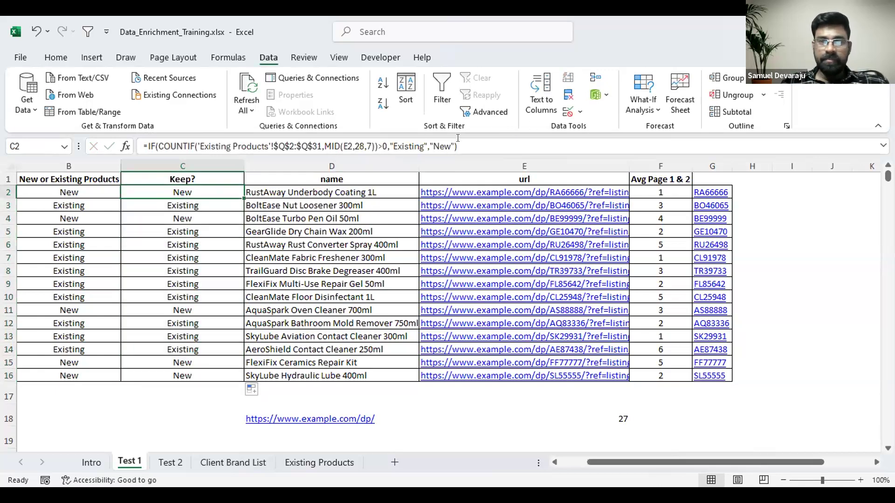
drag(465, 147, 61, 151)
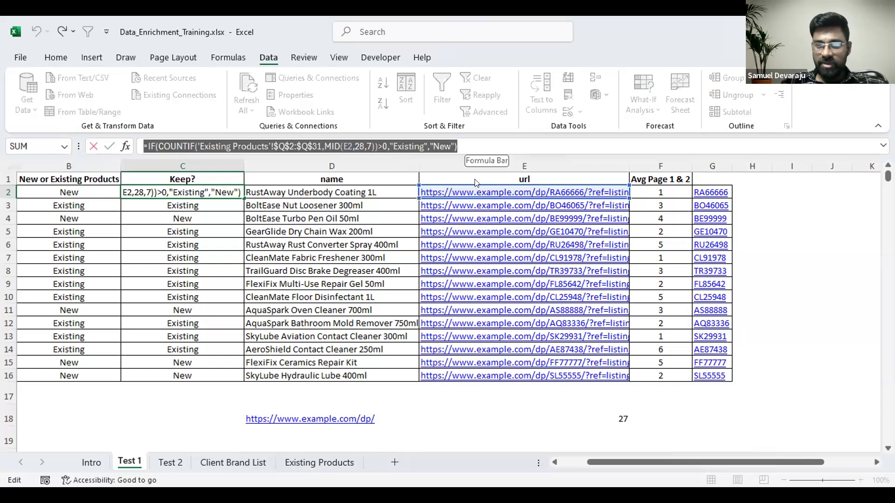
key(Escape)
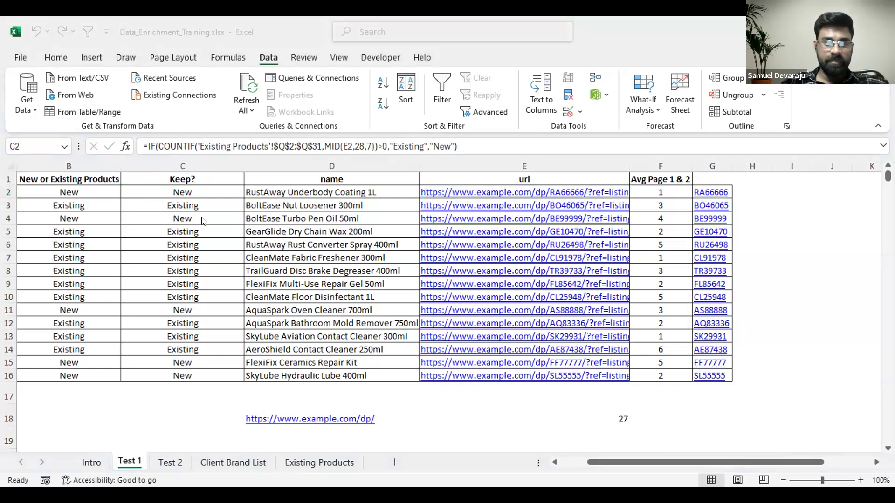
- Clear the formulas in C2:C16 along with the helper URL in D18 and its length calculation in E18
click(191, 188)
drag(191, 188, 195, 368)
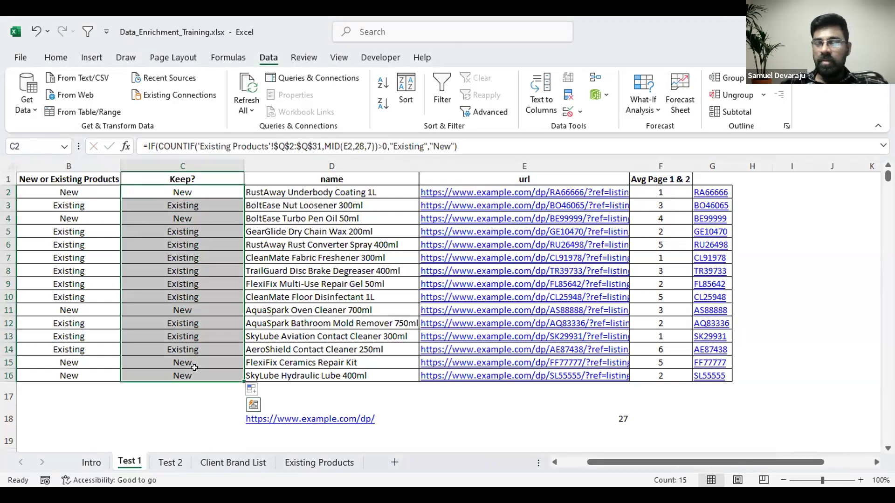
key(Delete)
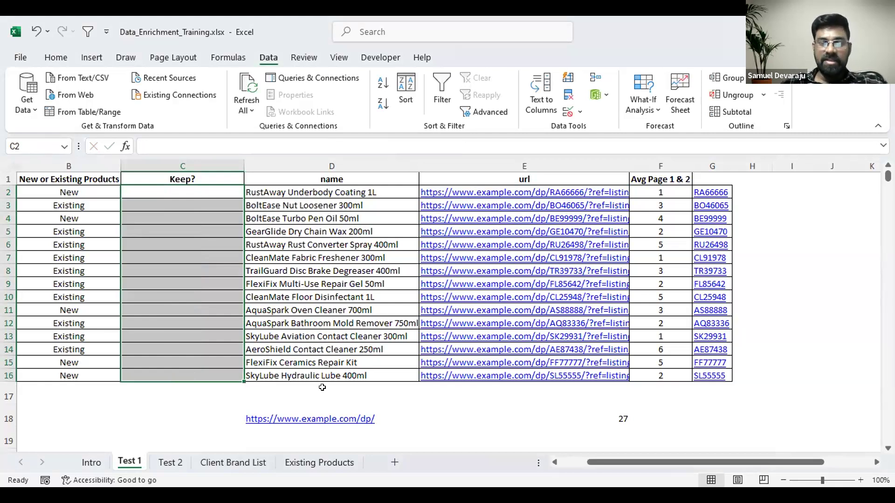
click(331, 407)
key(Delete)
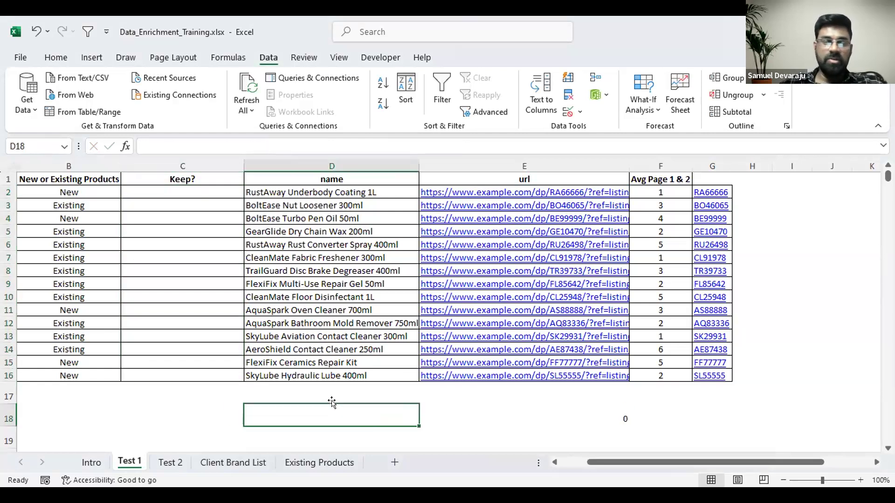
click(601, 418)
key(Delete)
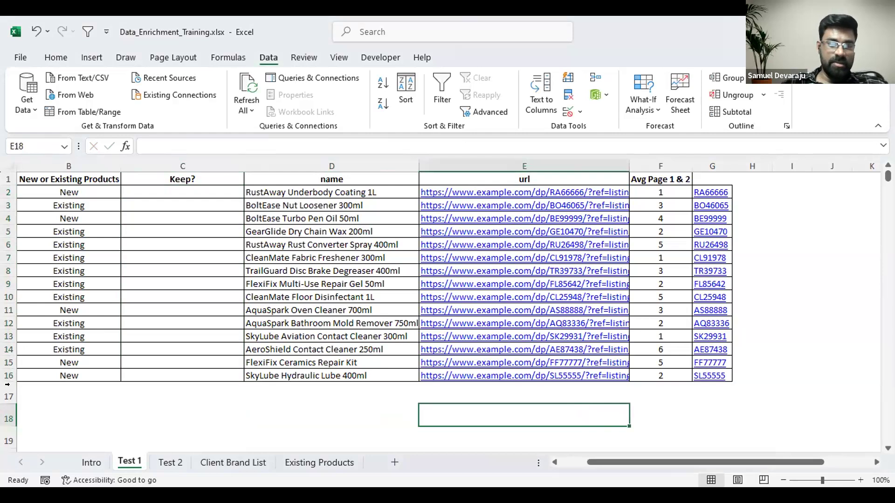
drag(7, 394, 15, 449)
scroll(19, 392, down, 6)
scroll(110, 303, up, 6)
scroll(192, 232, right, 1)
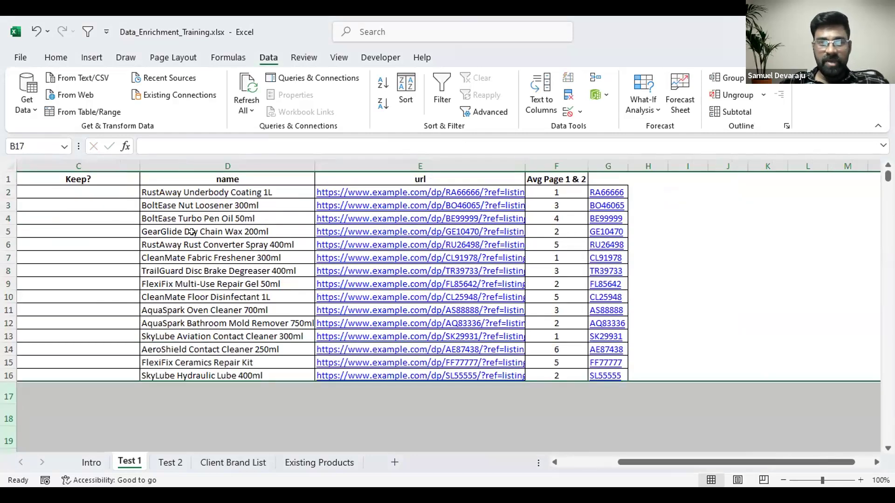
- Examine the Task 3 instructions on the Intro sheet alongside the columns of the Test 1 sheet
click(90, 188)
drag(678, 463, 620, 464)
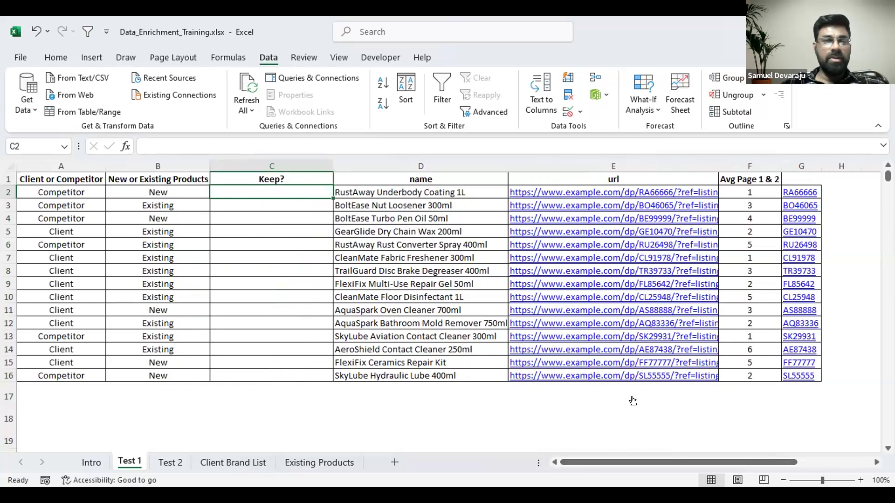
click(84, 463)
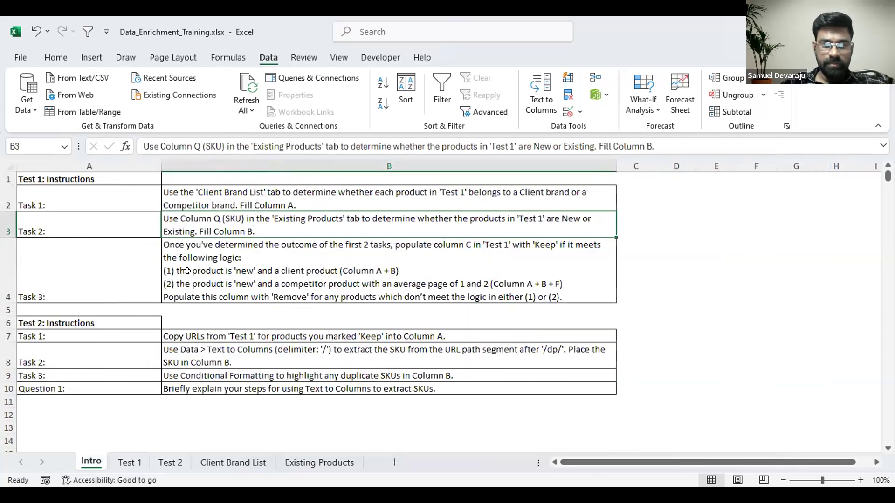
click(131, 463)
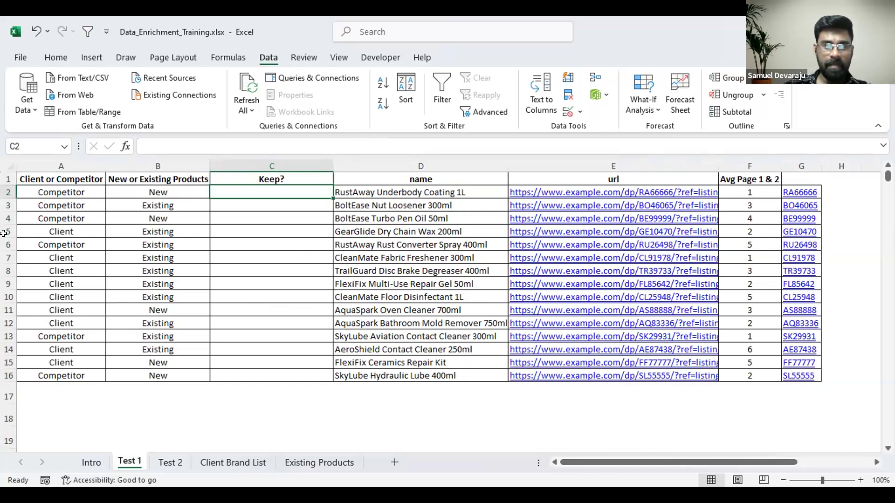
click(91, 463)
click(233, 275)
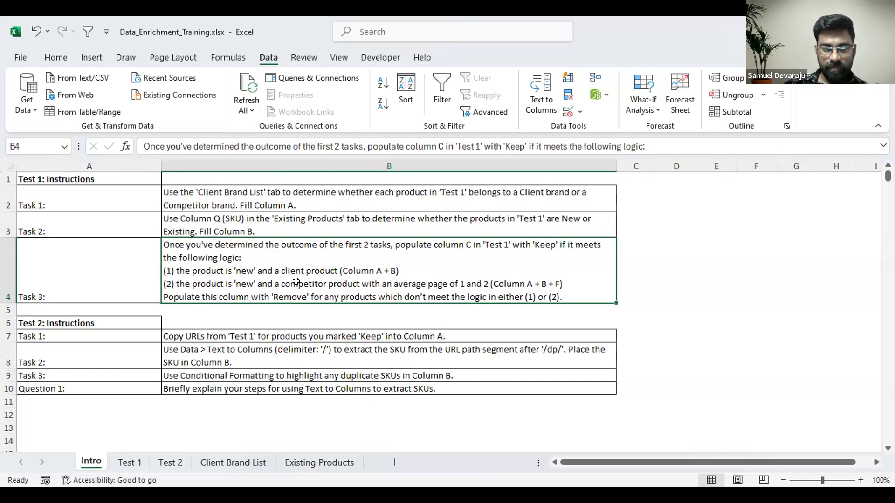
click(140, 461)
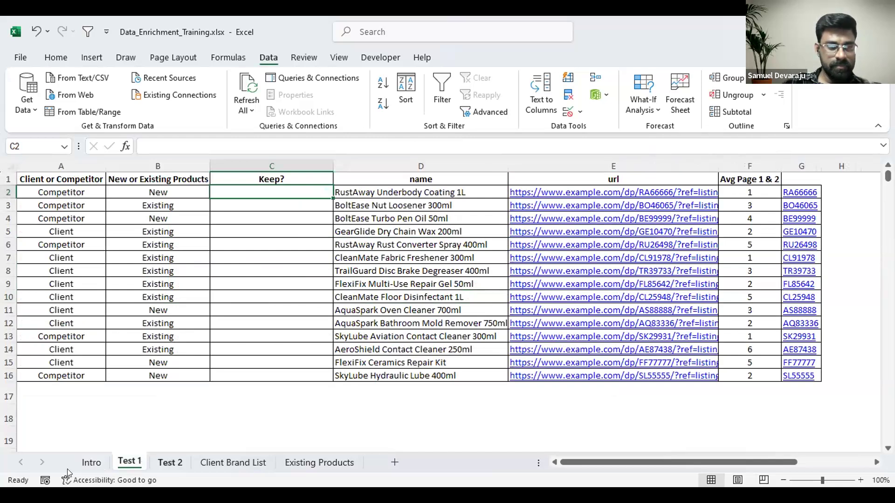
click(89, 465)
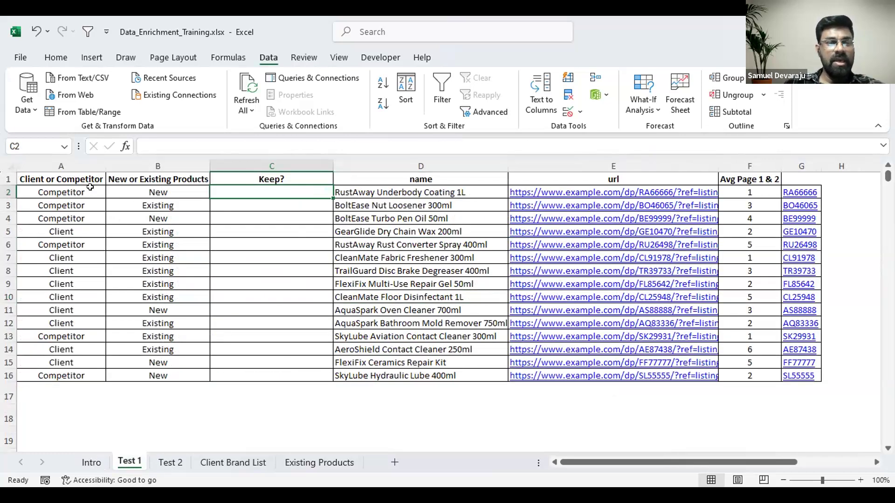
- Check the Client or Competitor and New or Existing entries in Test 1, especially row 11, against the Task 3 keep criteria
click(155, 191)
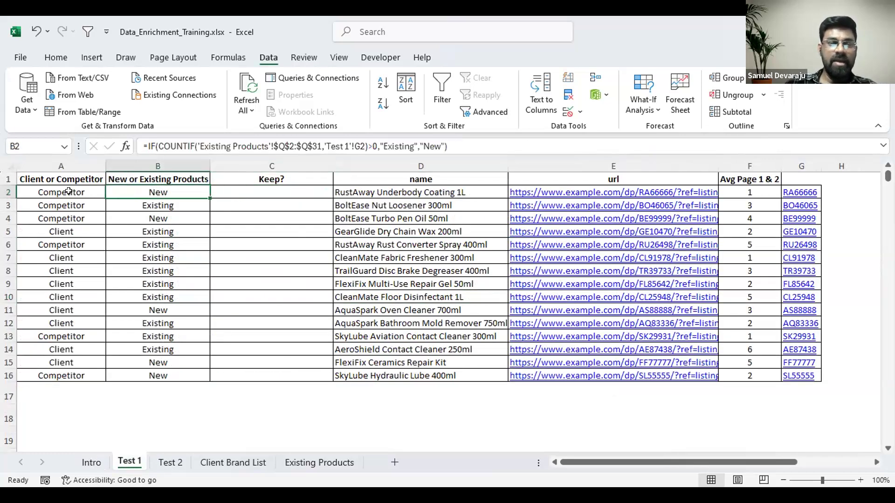
click(81, 231)
drag(154, 307, 67, 307)
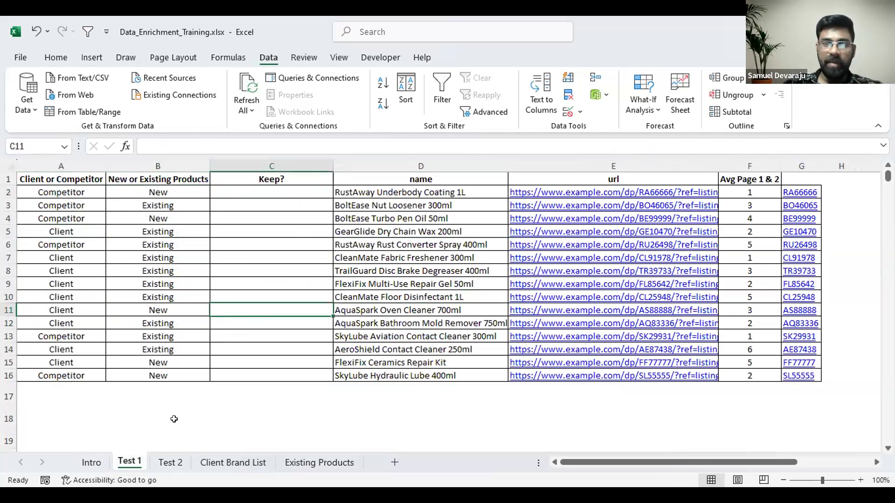
click(89, 462)
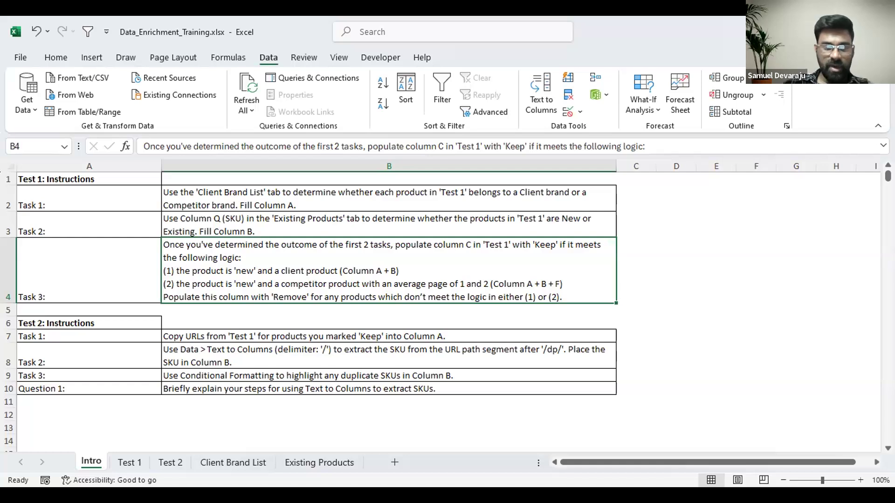
click(127, 463)
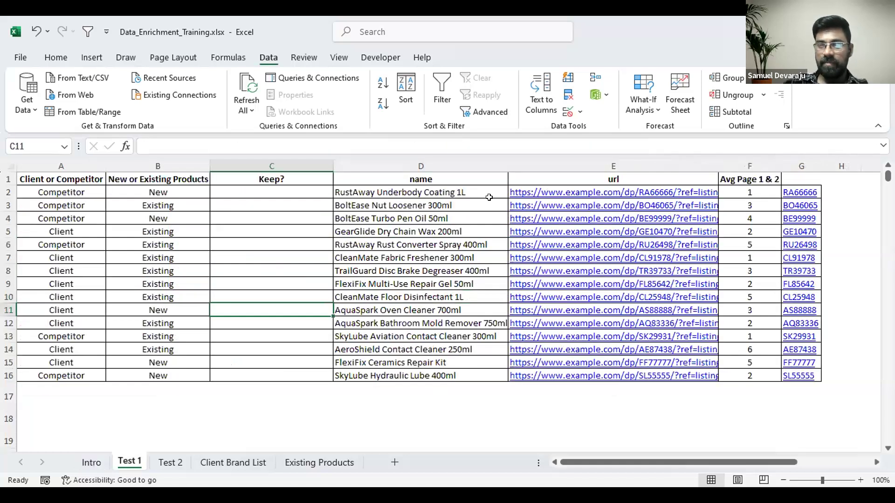
click(270, 193)
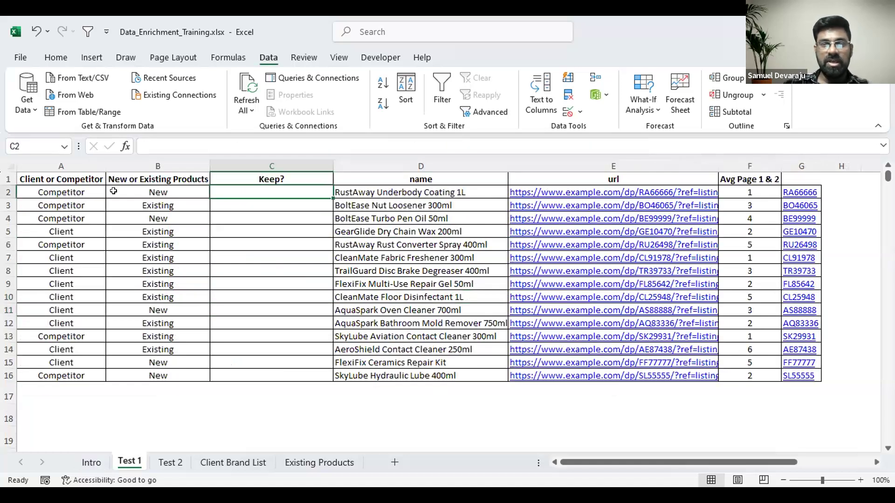
drag(159, 310, 51, 309)
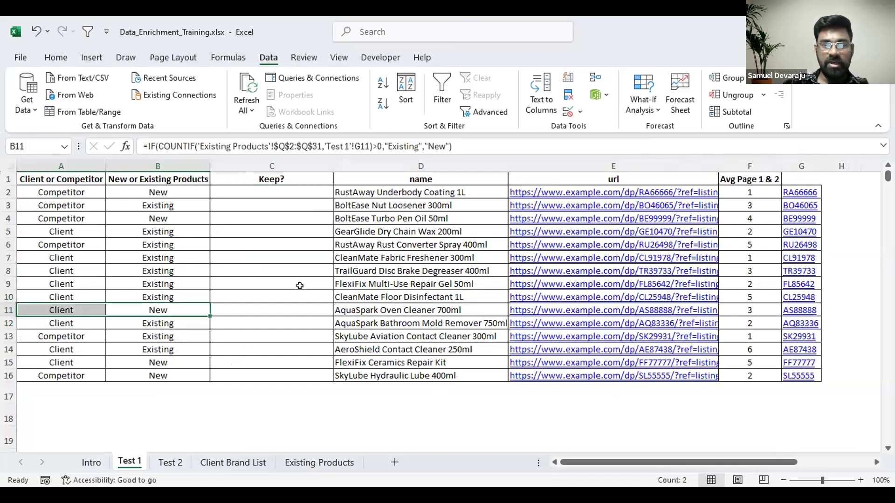
click(259, 305)
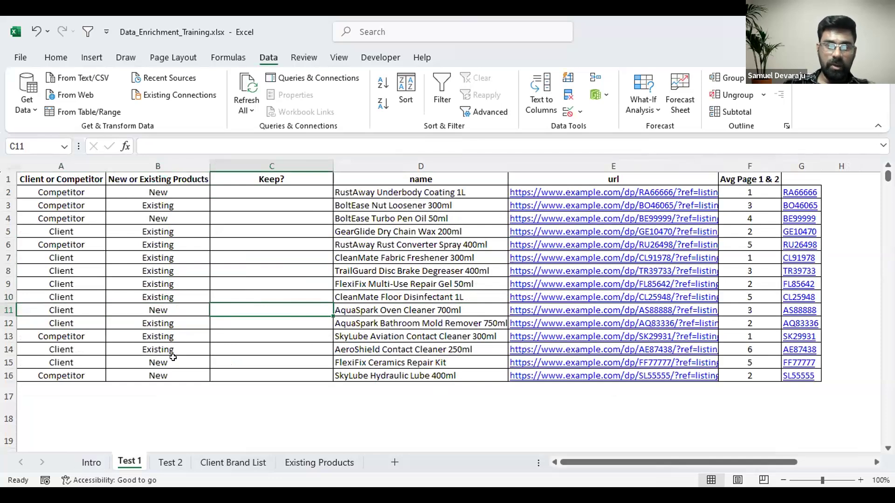
- Compare row 16 of Test 1, including its Avg Page 1 & 2 entry, with the Task 3 competitor rule on the Intro sheet
drag(170, 376, 91, 367)
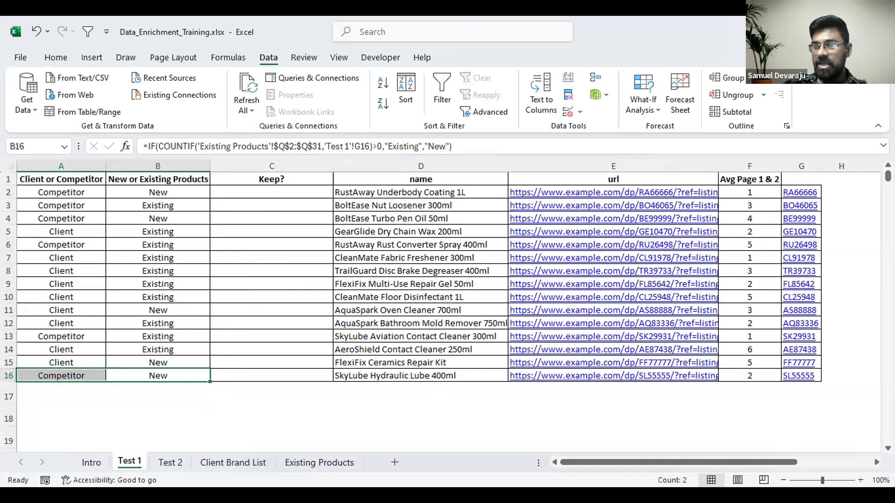
click(761, 375)
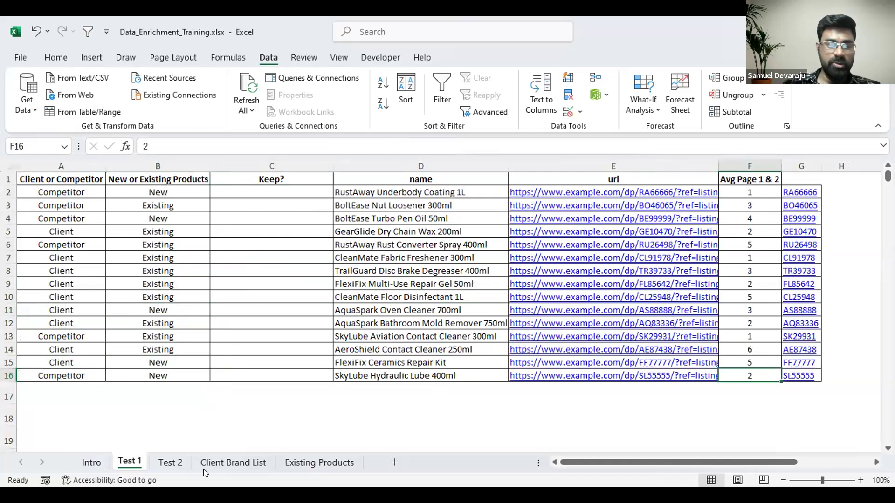
key(ctrl+Page_Up)
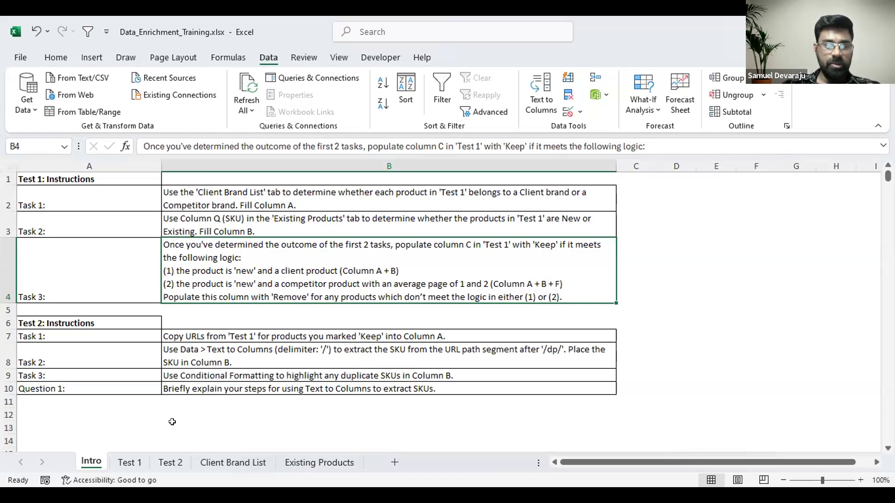
click(139, 463)
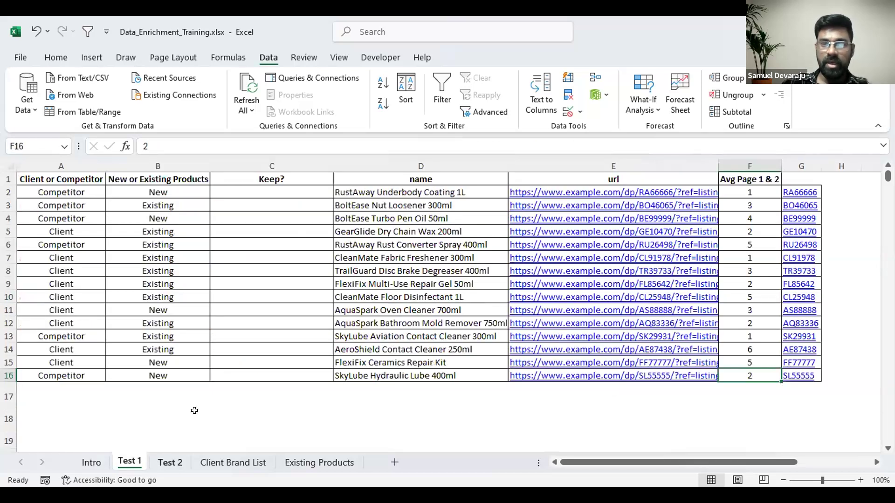
key(ctrl+Home)
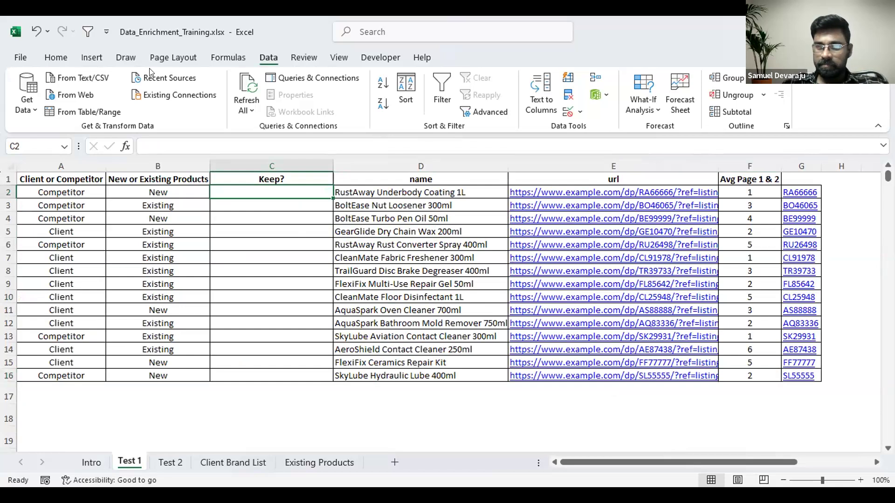
key(alt+Tab)
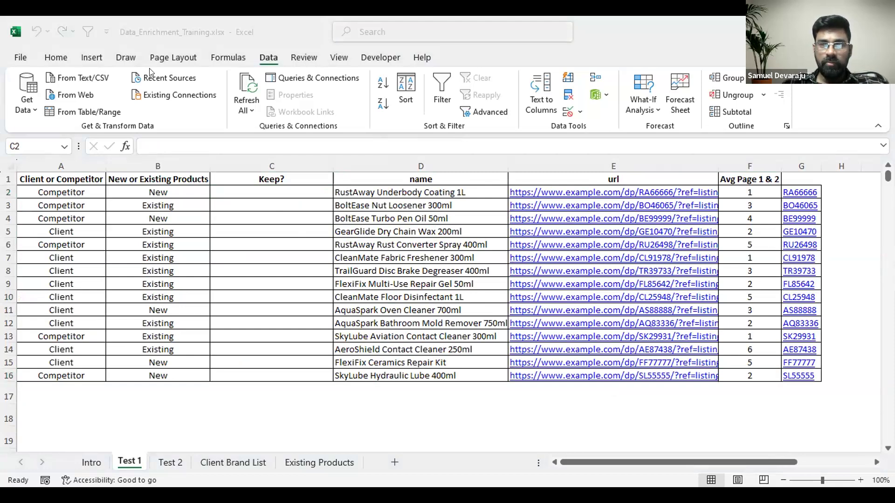
- Start an IF formula in C2 of Test 1 with an AND test whose first condition is B2="New"
click(280, 193)
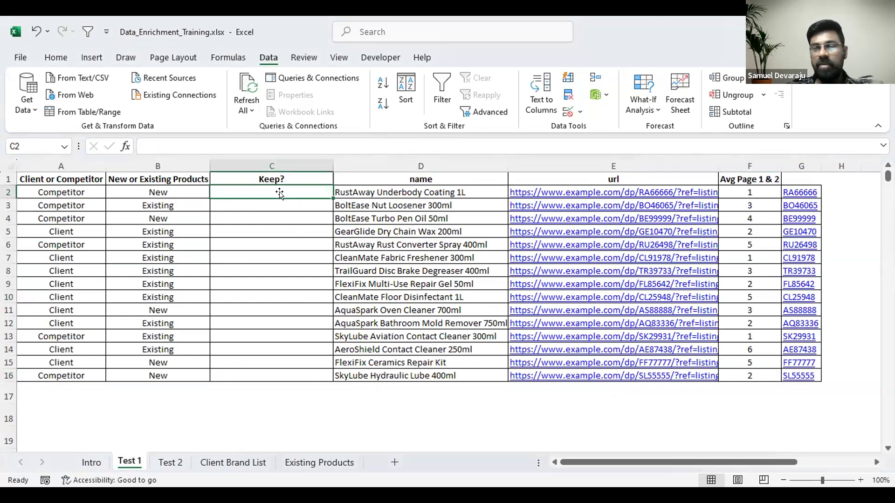
text(=)
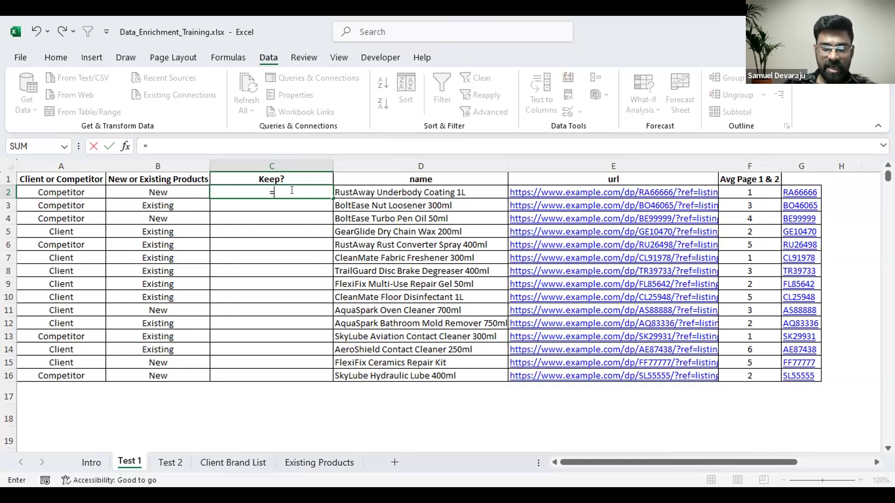
text(if()
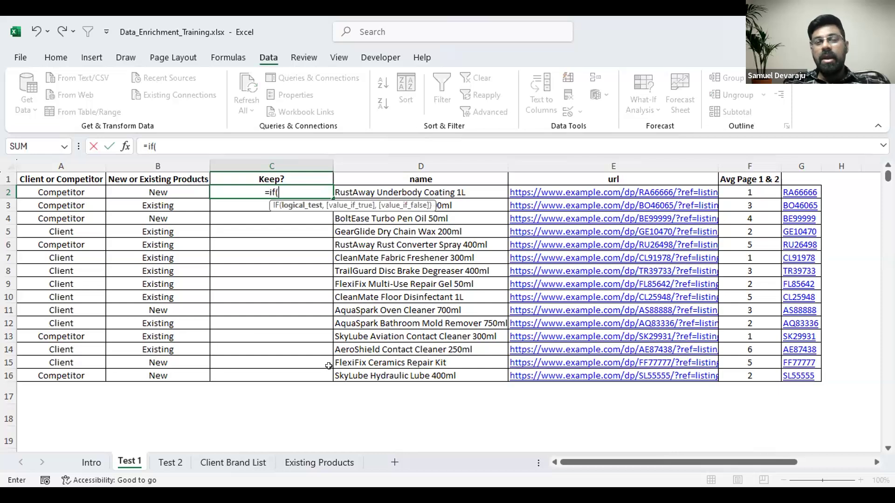
click(350, 416)
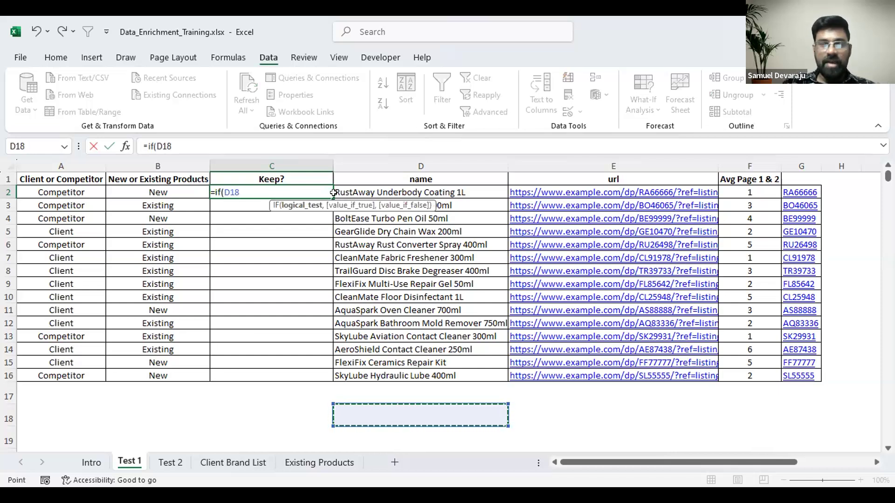
key(BackSpace)
key(BackSpace)
key(BackSpace)
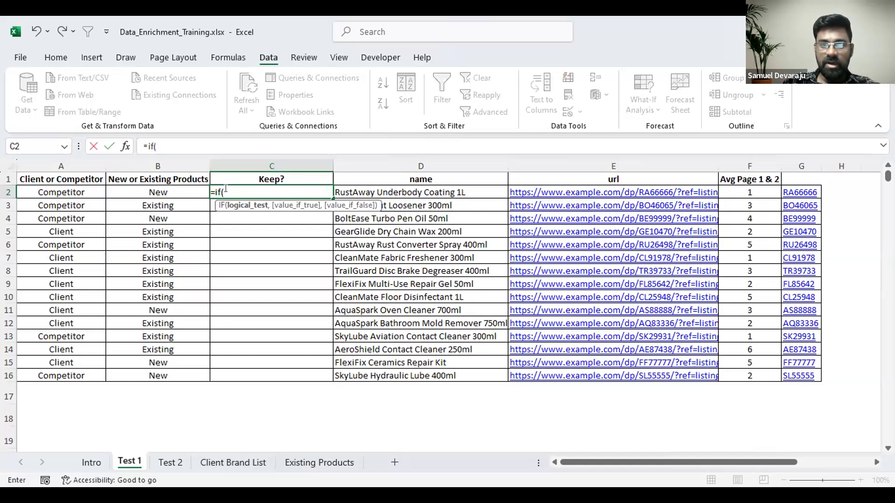
text(and()
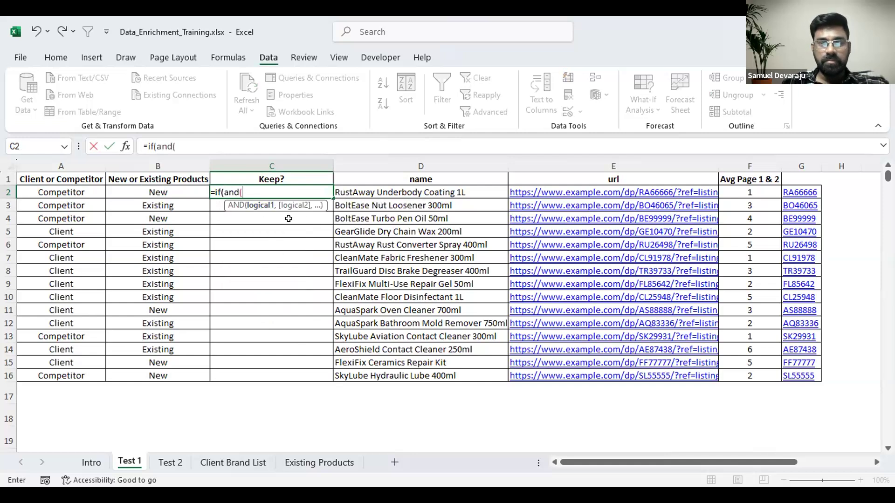
click(171, 189)
text(="New")
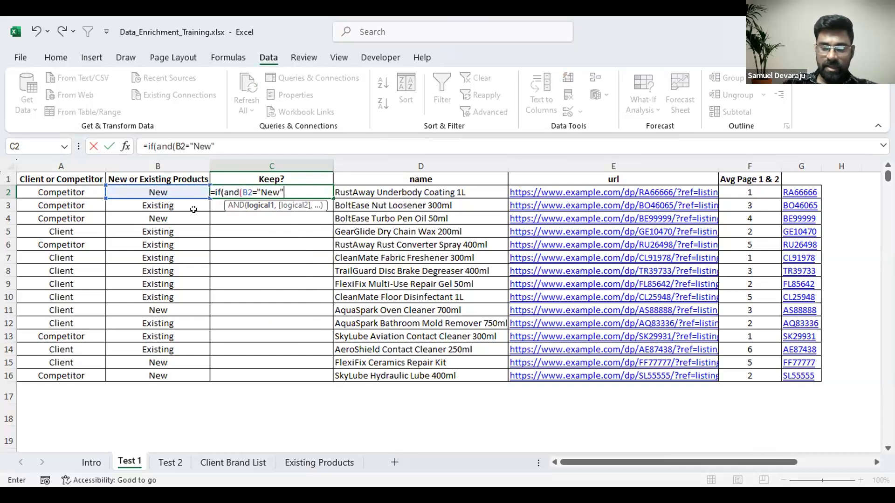
text(,)
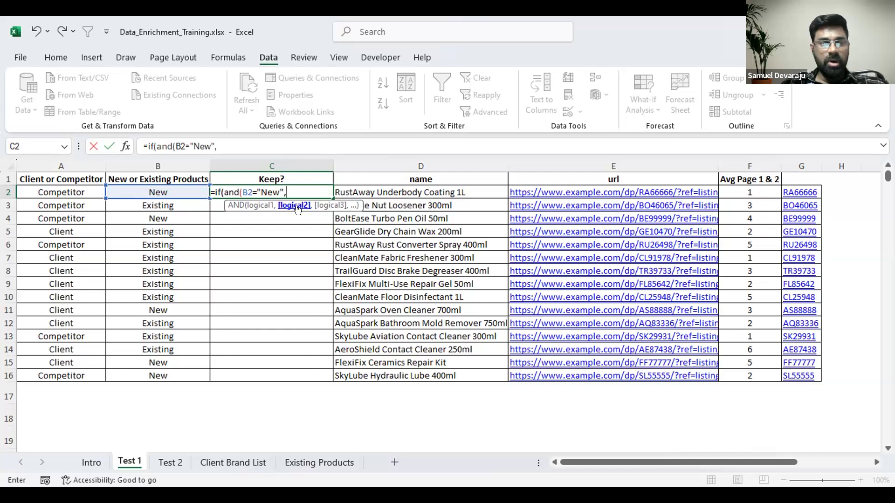
- Add A2="Client" as the second AND condition in the C2 formula and return "Keep" when the test is true
click(61, 189)
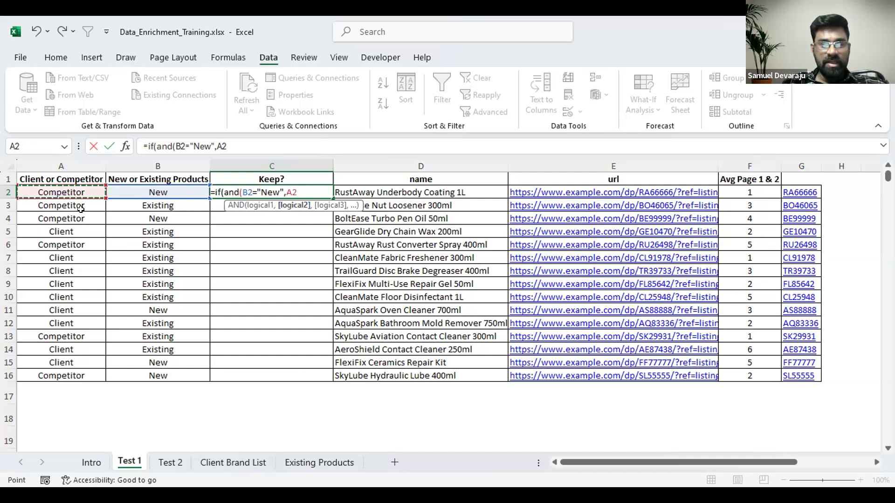
text(="Client)
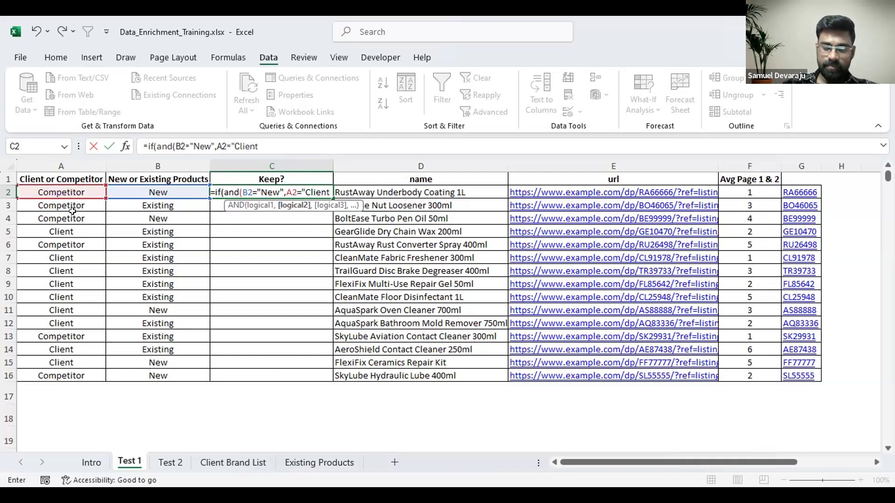
text(")
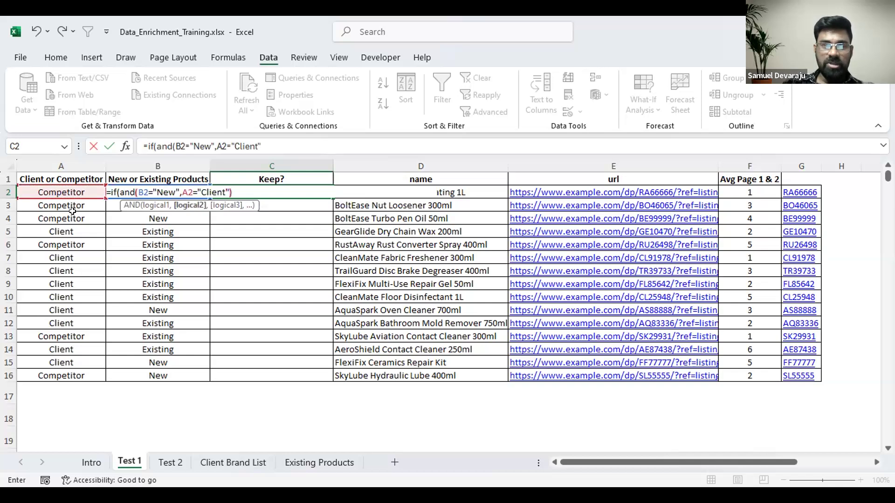
text())
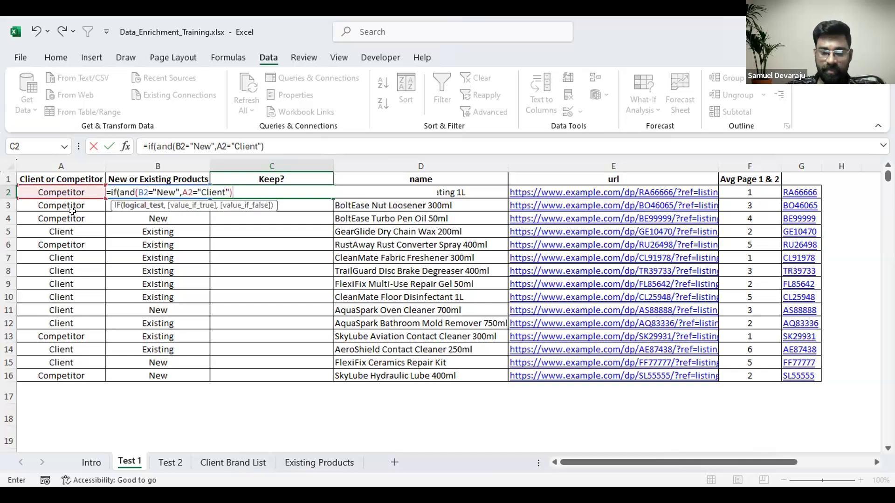
text(,)
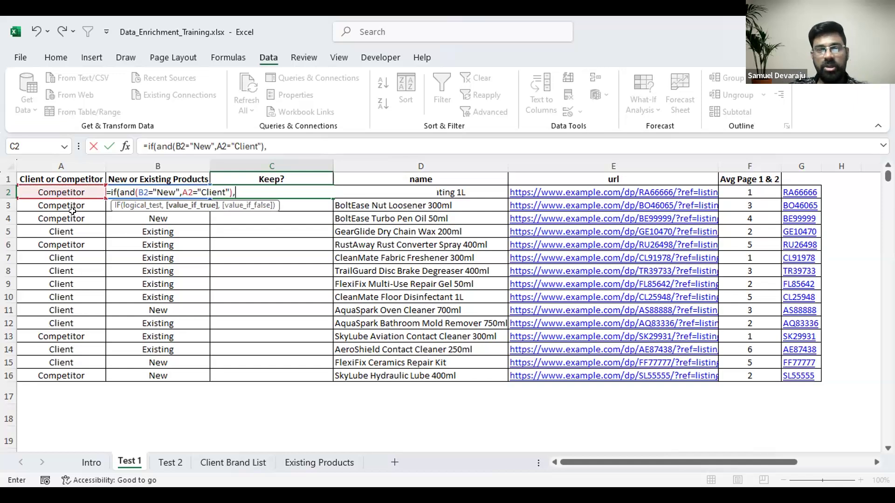
text("Keep",)
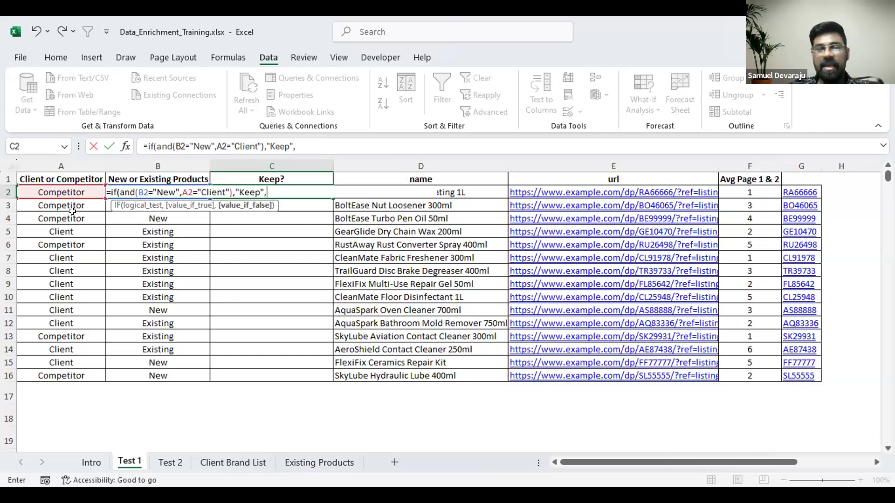
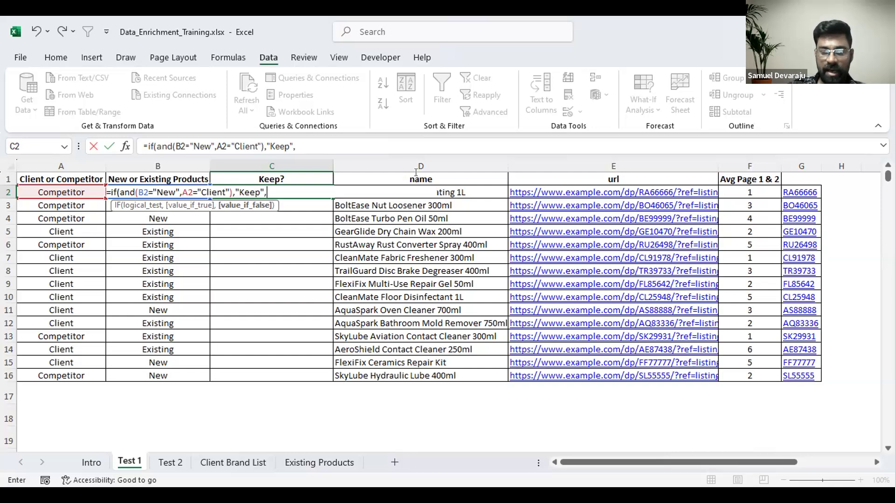
- Nest a second IF as the value if false in C2, with an AND test starting with A2="Competitor"
click(323, 138)
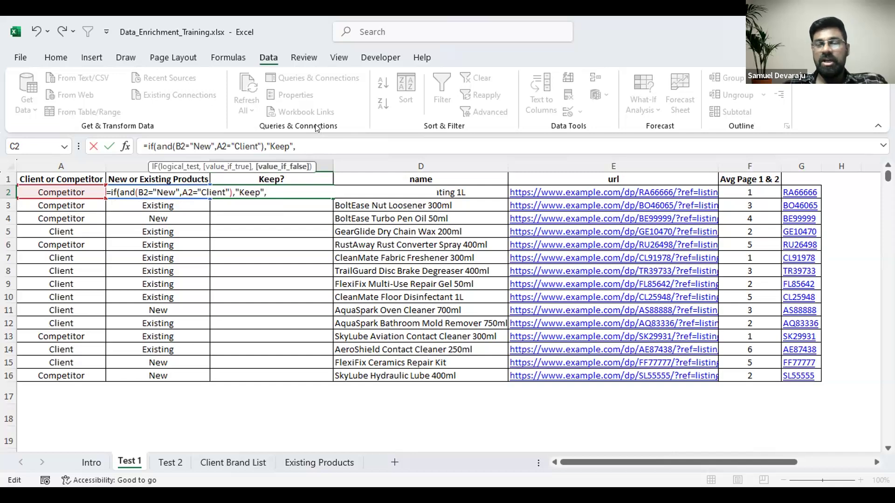
text(if()
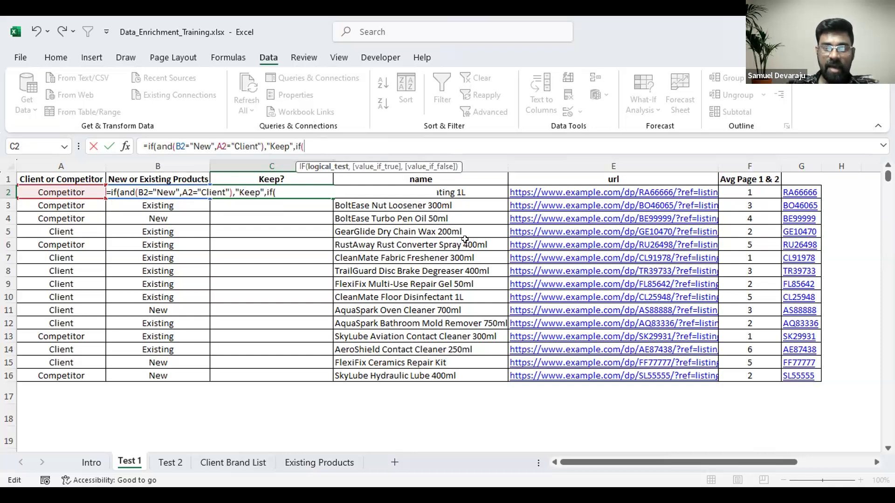
text(and()
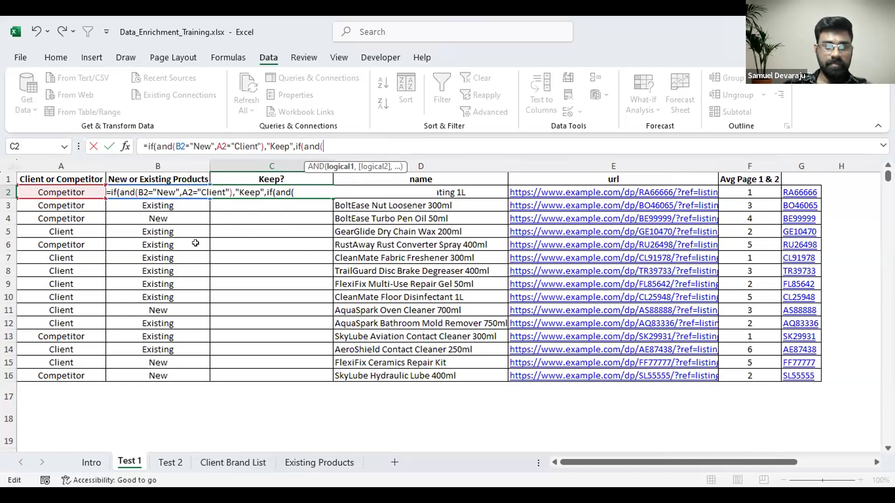
click(48, 188)
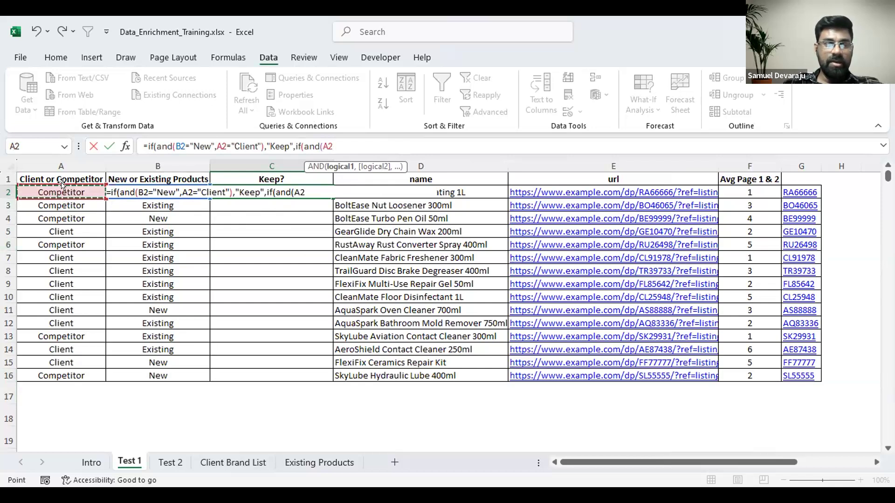
text(="Compe)
text(titi)
text(or)
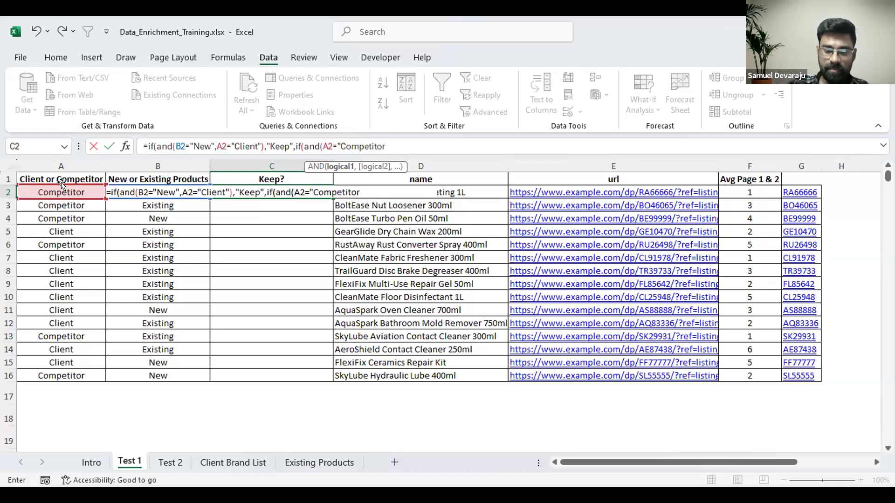
text(")
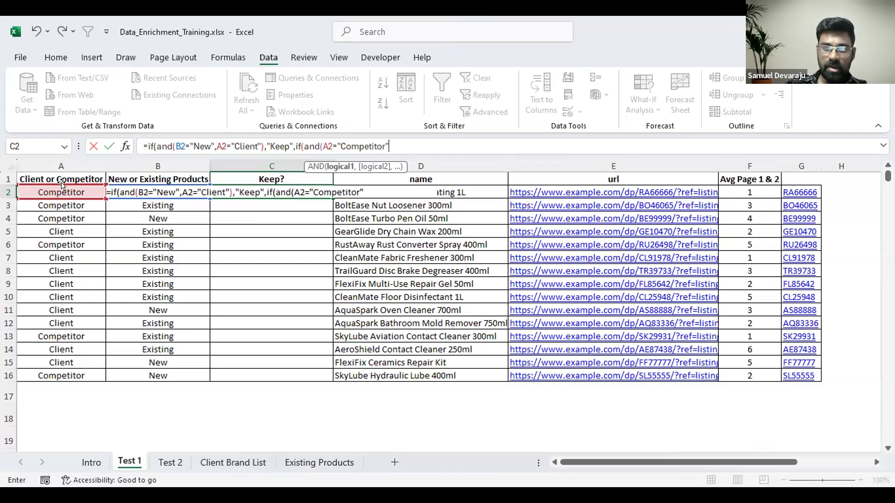
text(,)
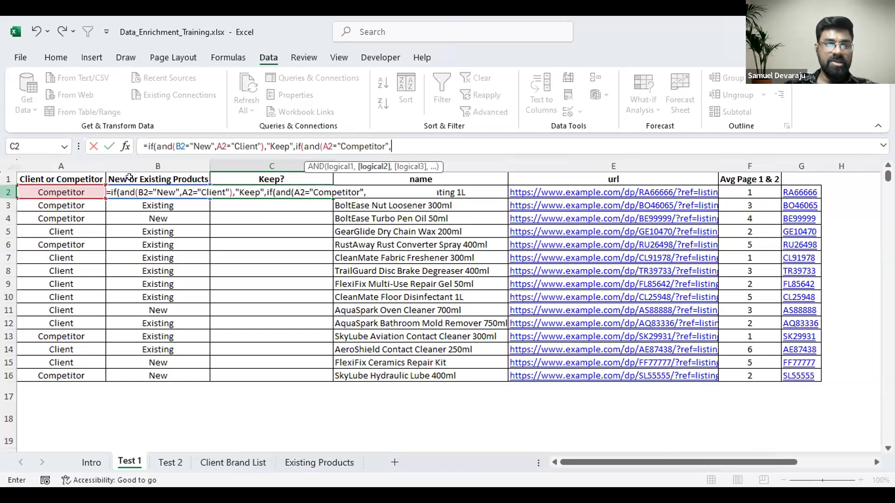
- Add B2="New" as the second condition of the nested AND in the C2 formula
click(78, 190)
key(Right)
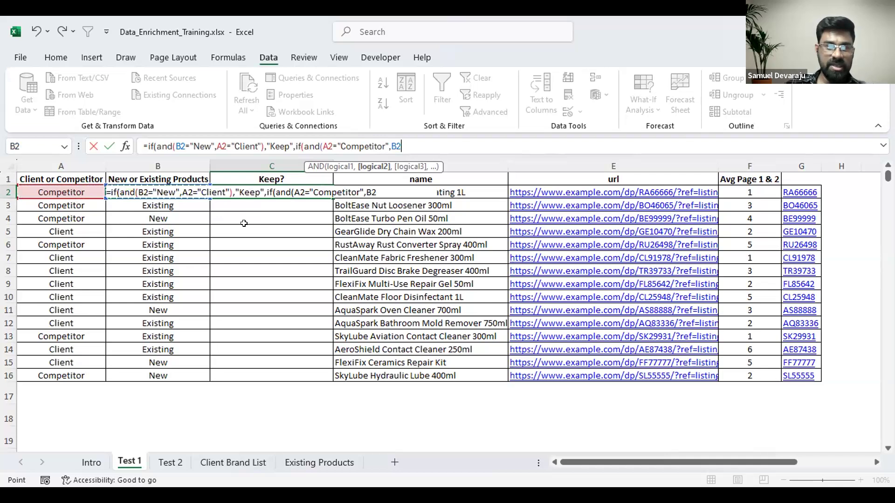
text(=)
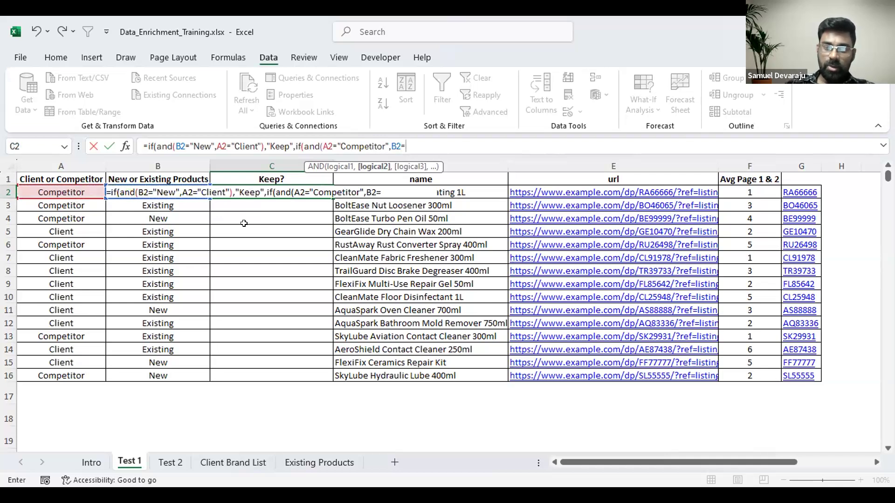
text("New")
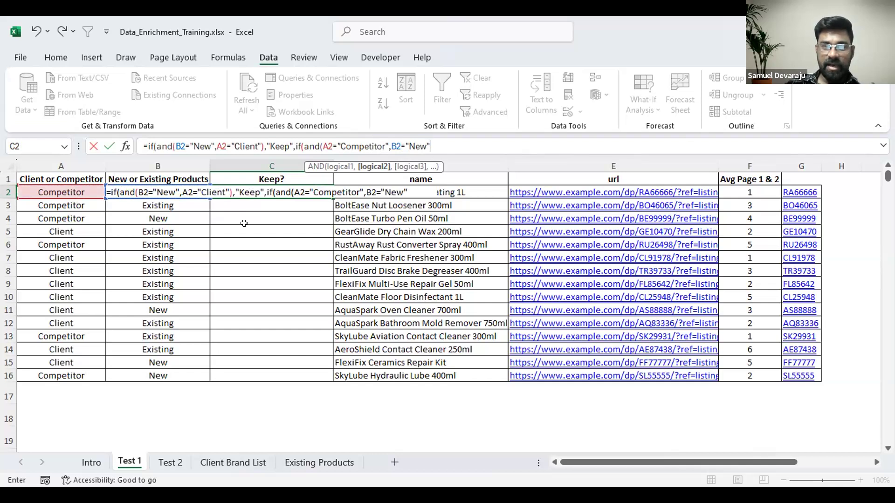
text(,)
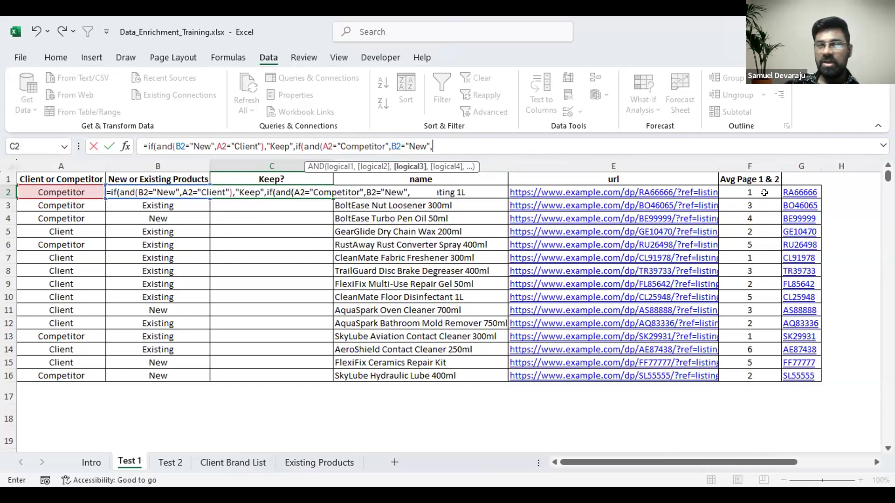
- Add OR(F2=1,F2=2) as the third condition of the nested AND in the C2 formula
click(445, 147)
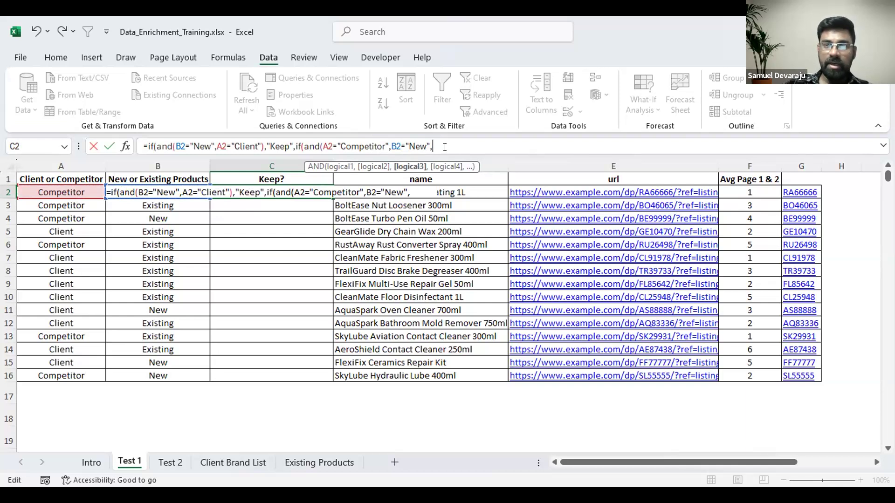
text(or()
click(723, 195)
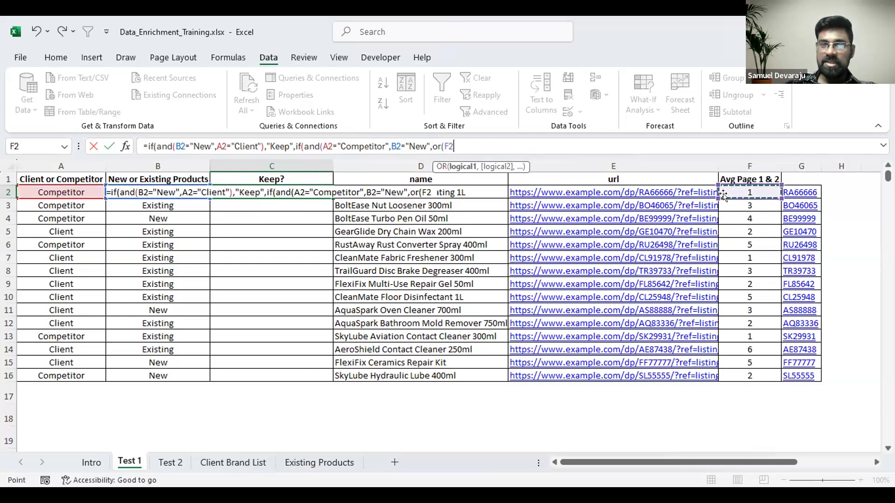
text(=)
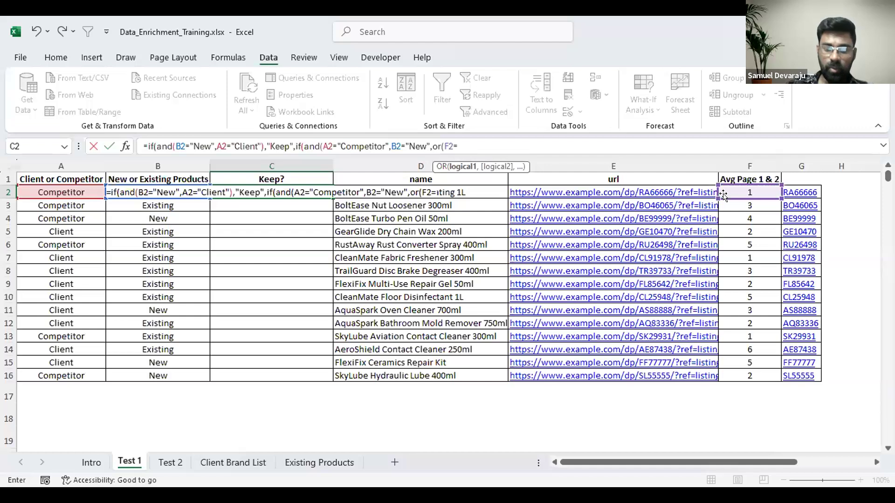
text(1,)
click(736, 195)
text(=2)
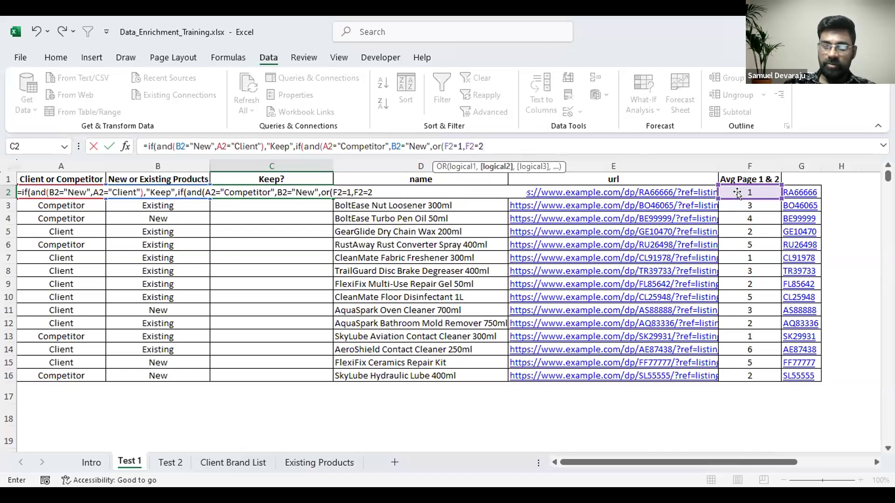
text())
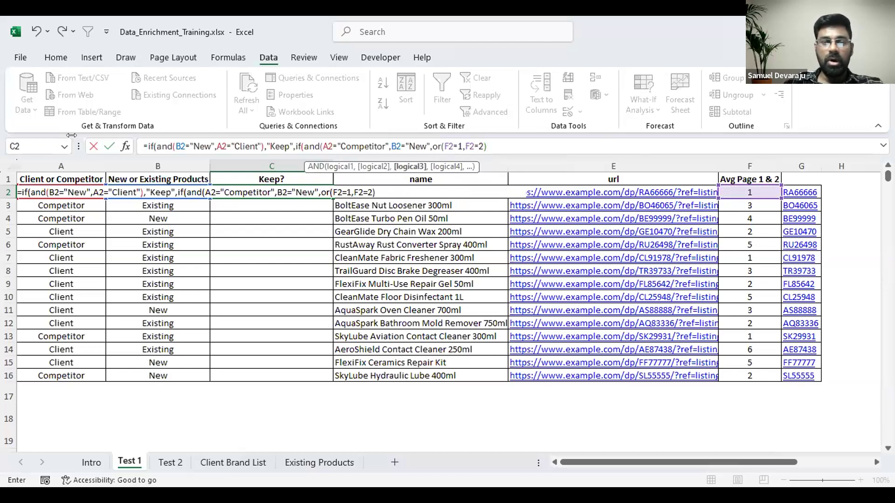
- Park the C2 formula as plain text without its equals sign and recheck the Task 3 logic on the Intro sheet
click(144, 138)
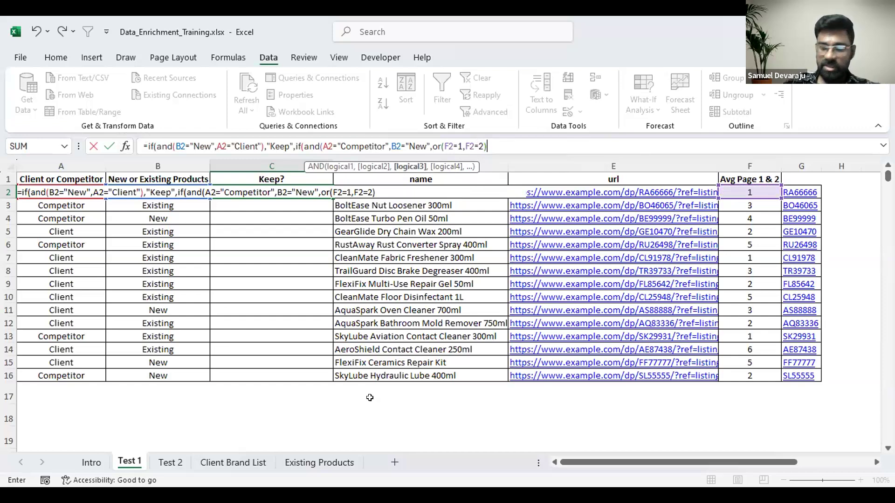
key(Delete)
click(89, 464)
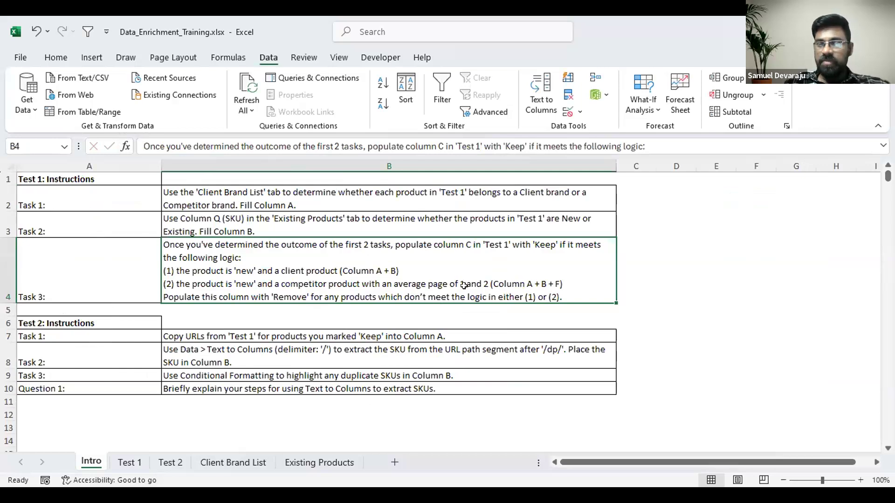
click(129, 462)
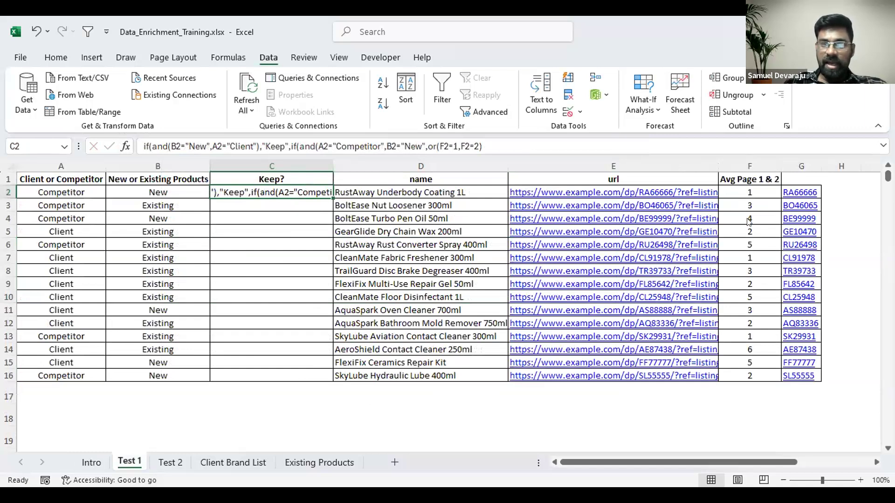
- Remove the OR condition from the text in C2 and restore the formula's leading equals sign
click(468, 147)
drag(483, 146, 427, 147)
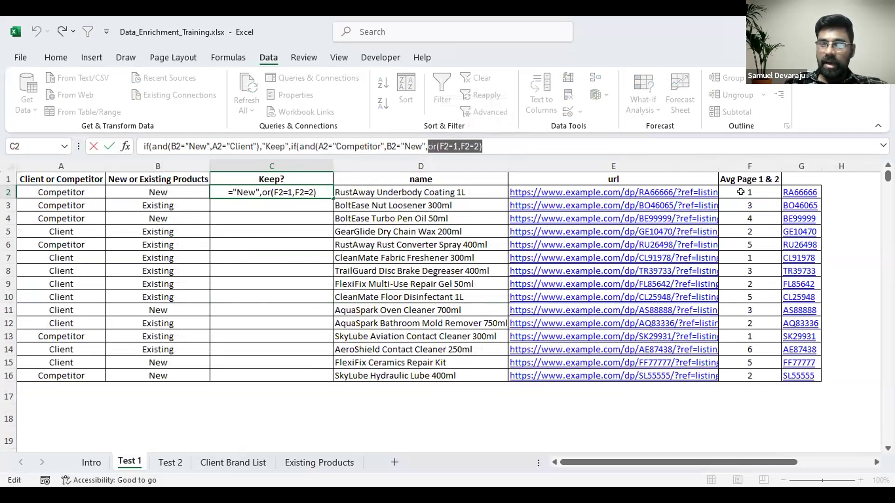
key(BackSpace)
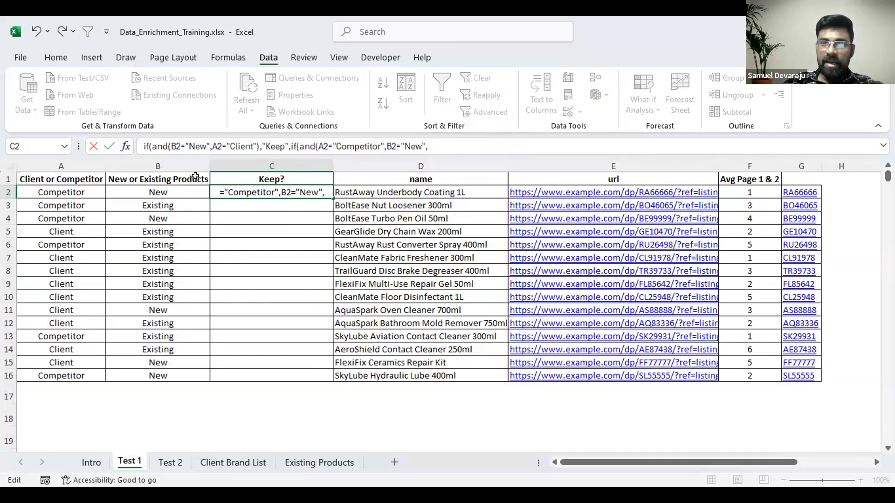
click(145, 146)
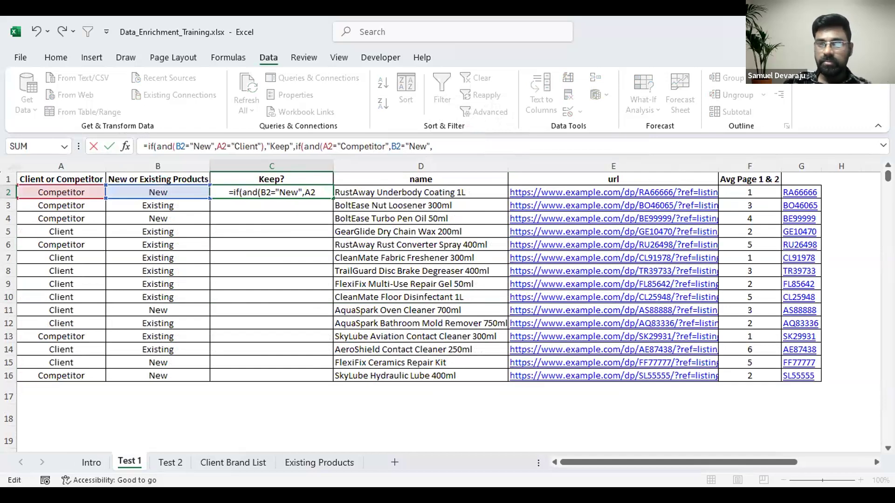
- Add F2<=2 as the third condition of the nested AND in C2 and return "Keep" when the test is true
click(491, 145)
click(737, 191)
text(<=2)
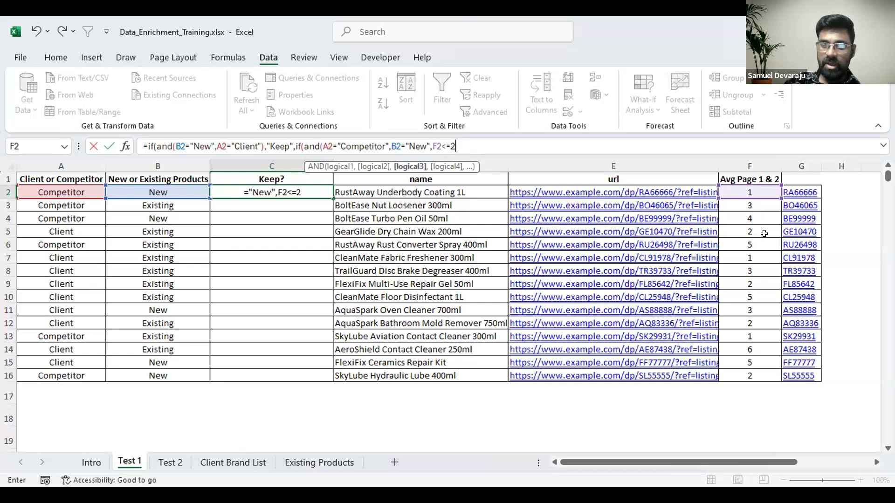
text())
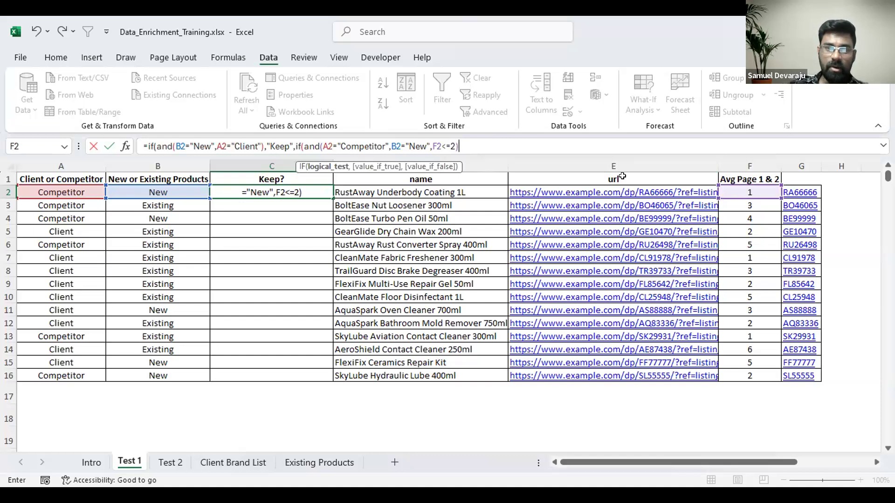
text(,)
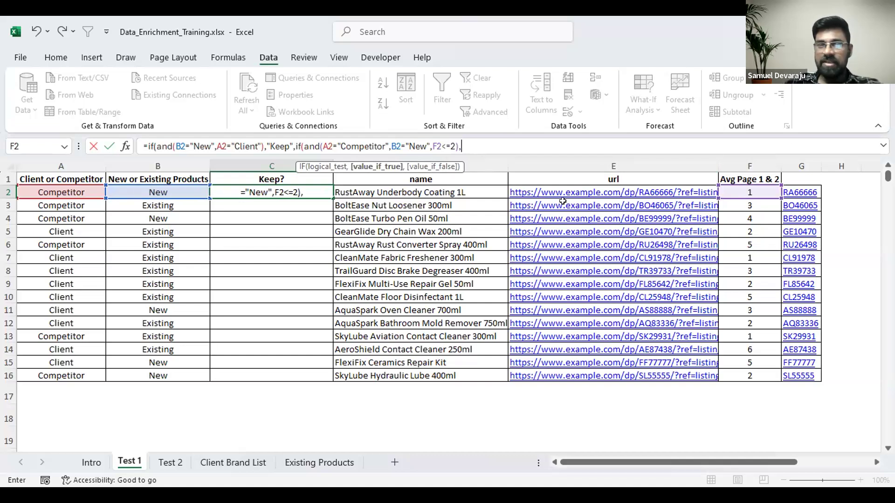
text(")
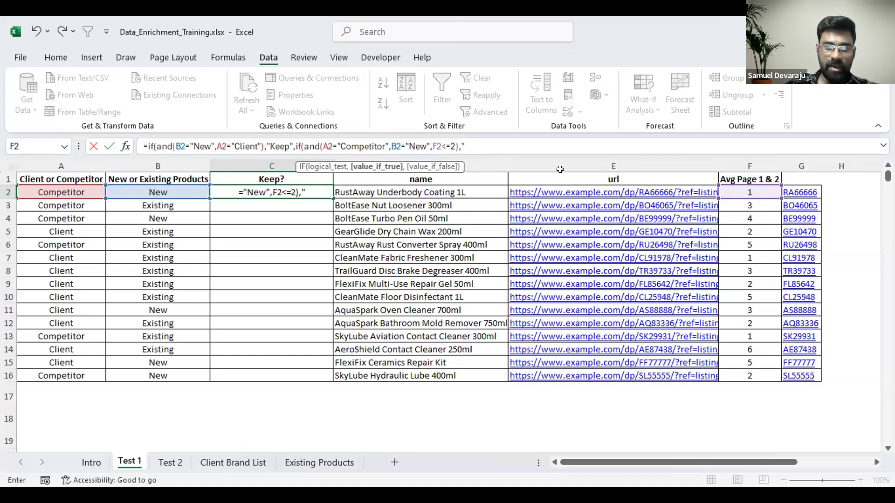
text(Keep")
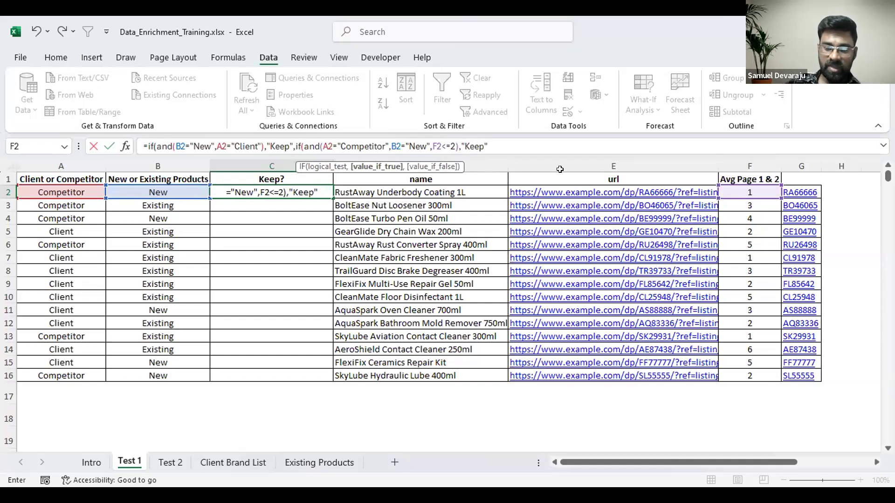
- Set "Remove" as the nested IF's value if false in C2 and close both IF functions
text(,)
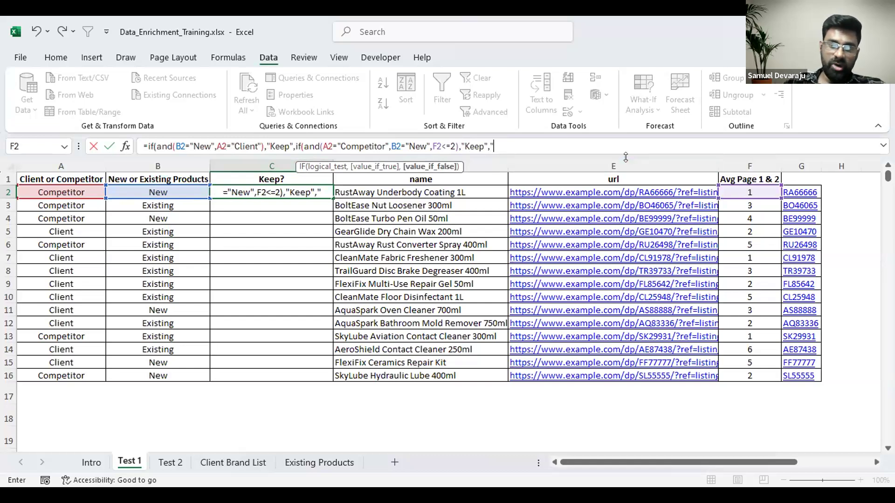
text("Ro)
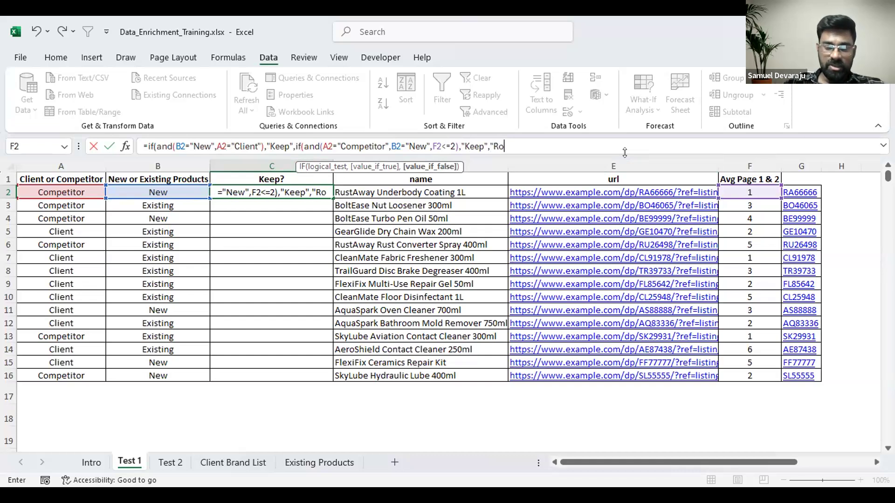
key(BackSpace)
text(em)
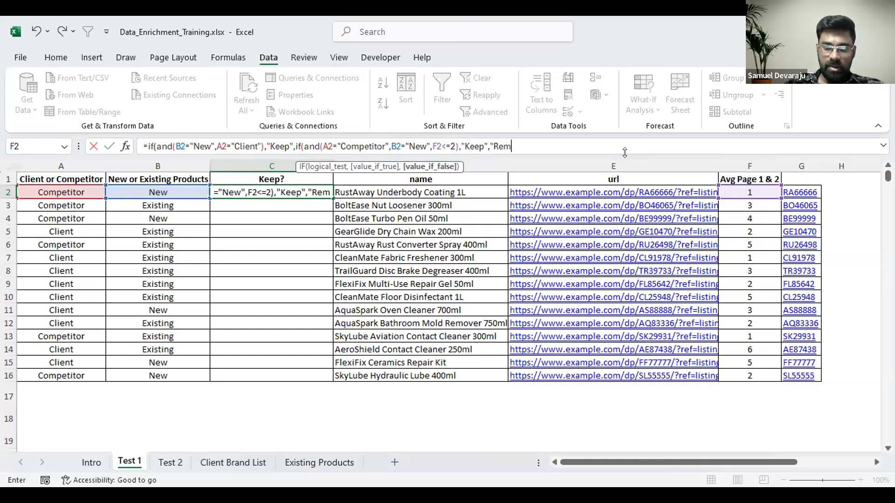
text(ove")
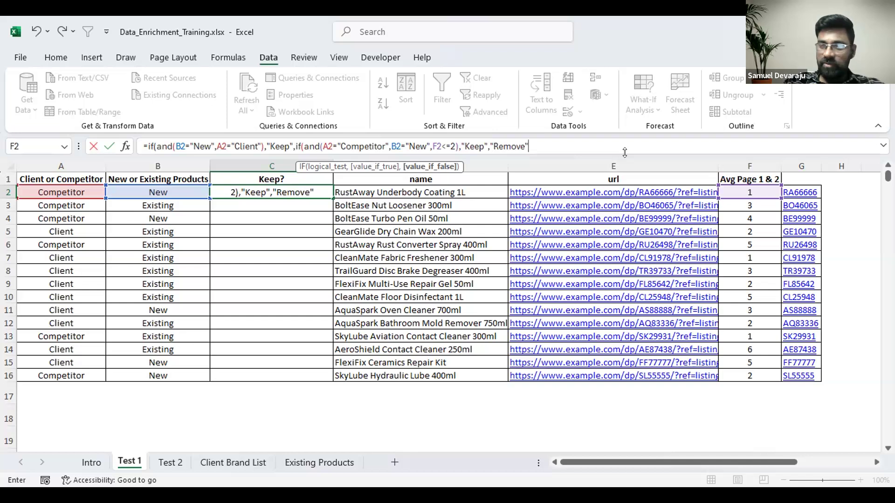
text())
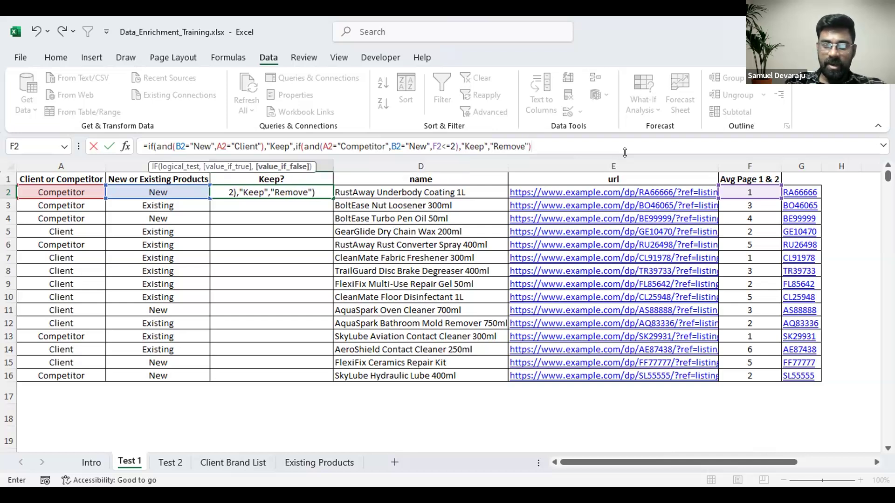
text())
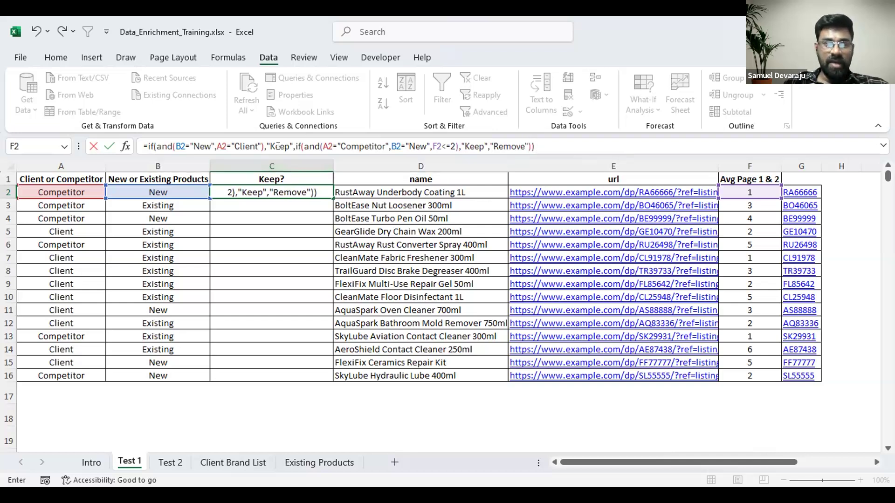
- Commit the finished formula in C2 and fill it down the Keep? column to C16
drag(561, 140, 33, 45)
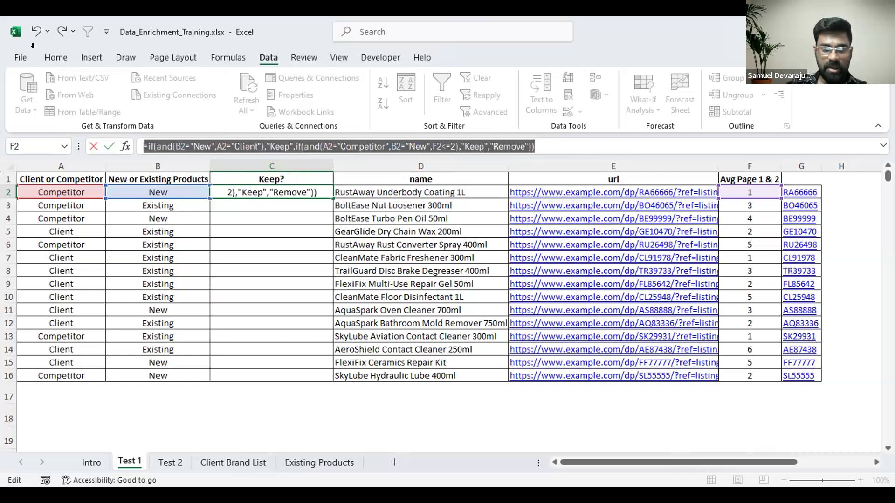
key(Return)
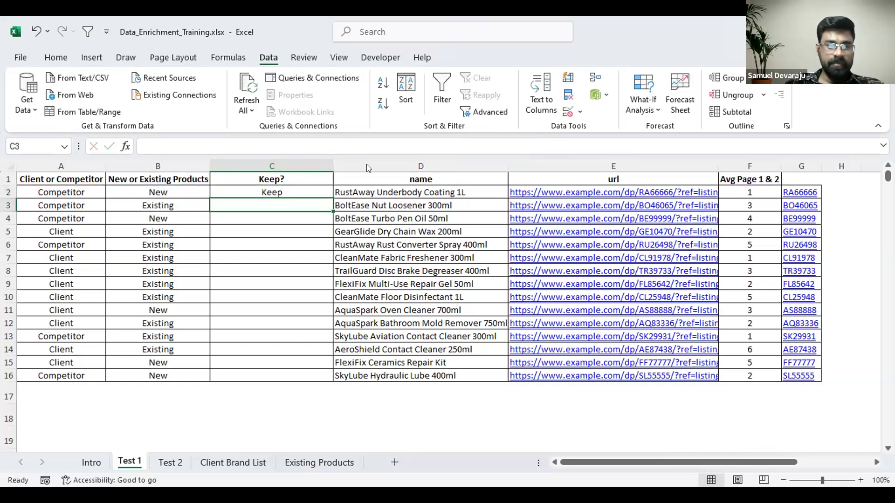
click(322, 189)
double_click(333, 199)
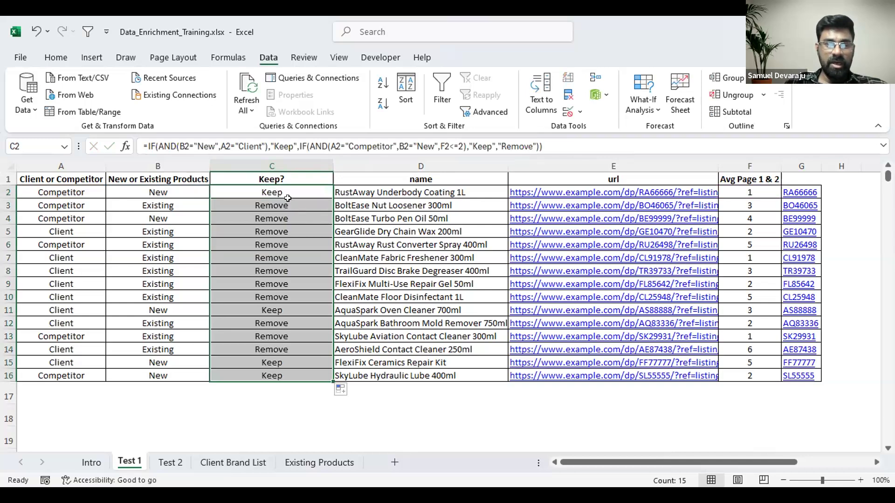
- Check the rows marked Keep against their Client or Competitor, New or Existing and average page values
click(261, 192)
click(159, 190)
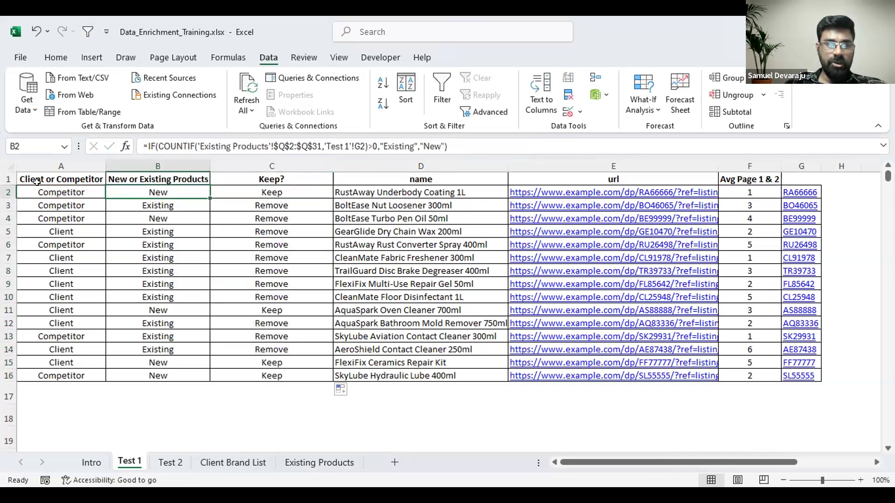
click(41, 191)
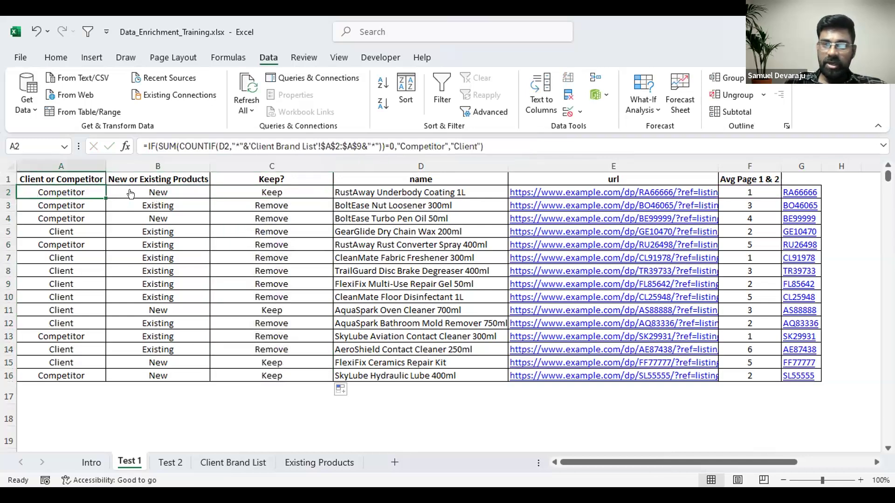
click(726, 193)
click(246, 313)
click(154, 307)
click(104, 310)
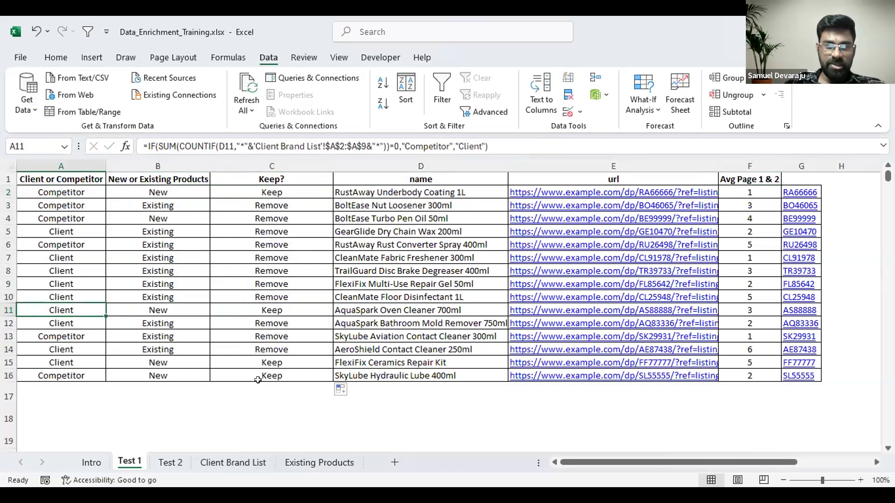
click(266, 363)
click(167, 361)
click(83, 357)
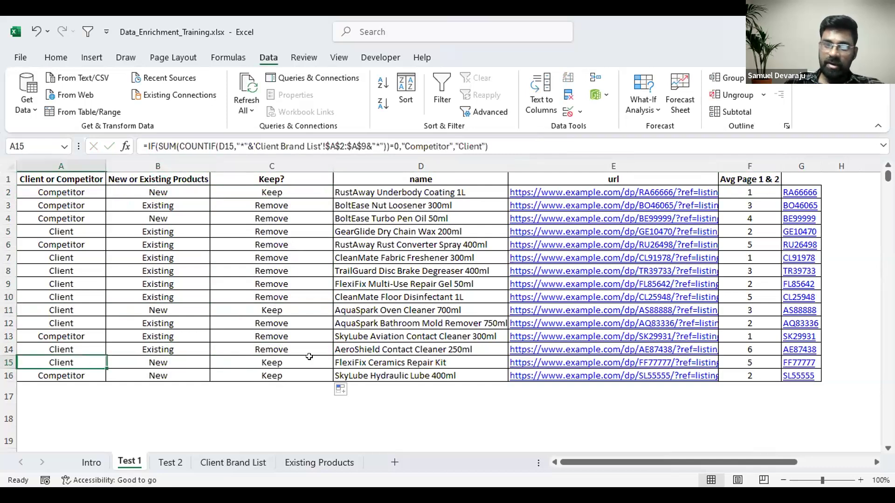
click(227, 377)
click(162, 376)
click(84, 375)
click(737, 375)
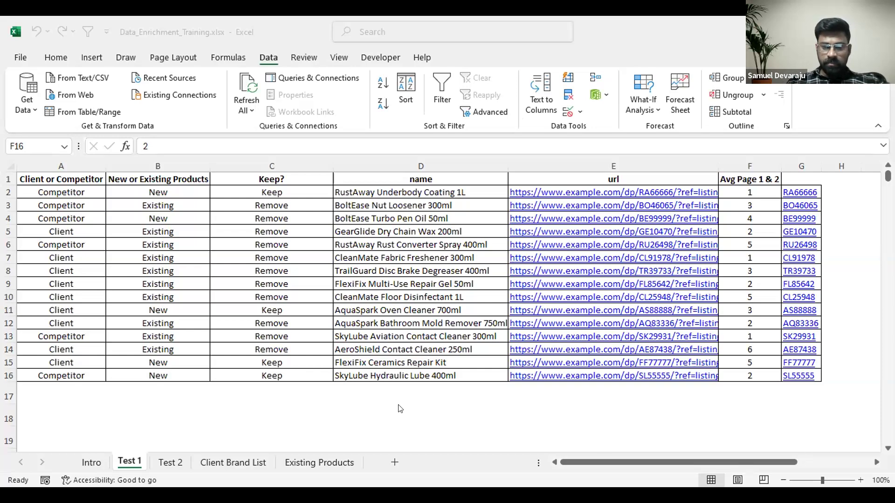
drag(612, 461, 687, 462)
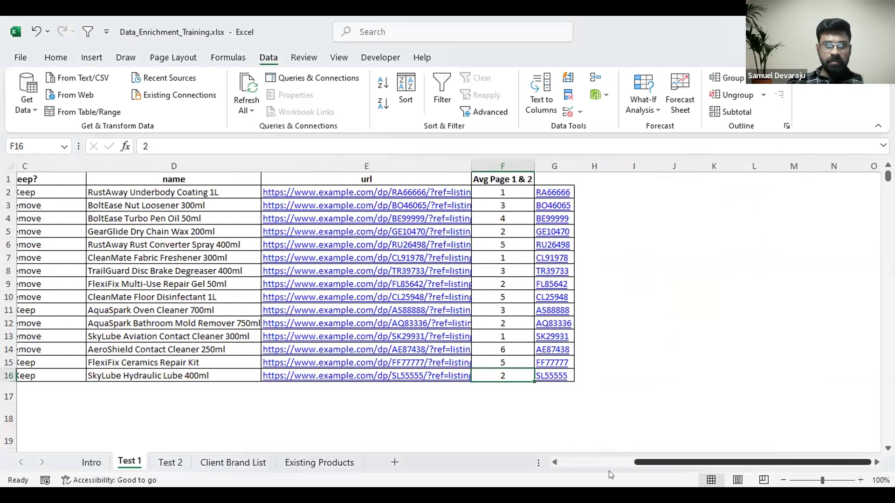
drag(611, 475, 567, 482)
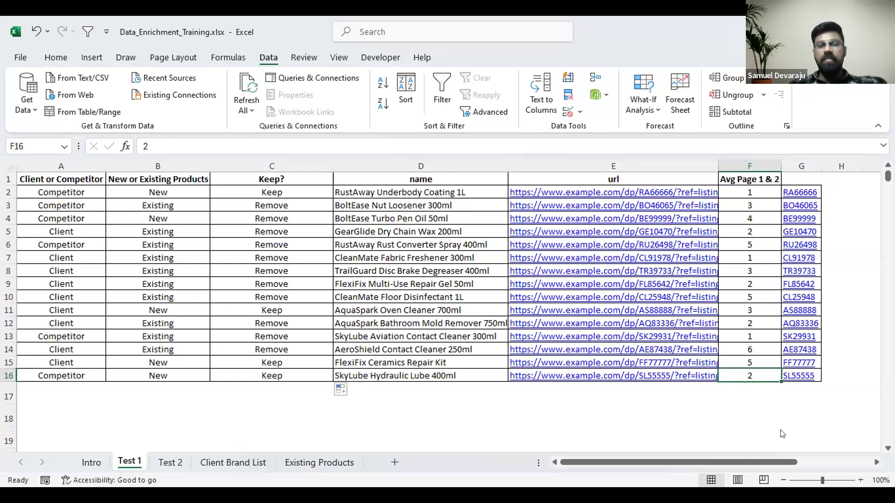
key(alt+Tab)
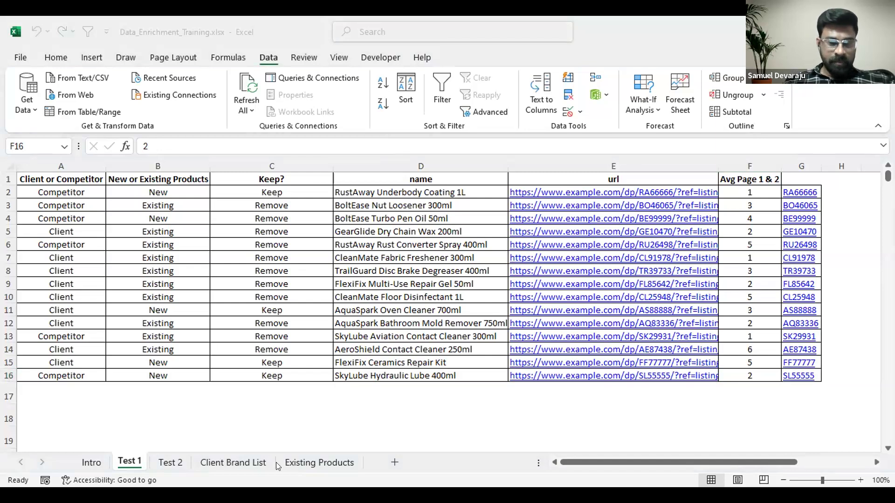
- Read Task 1 of the Test 2 instructions on the Intro sheet and check the Amazon URL column on Test 2
click(90, 463)
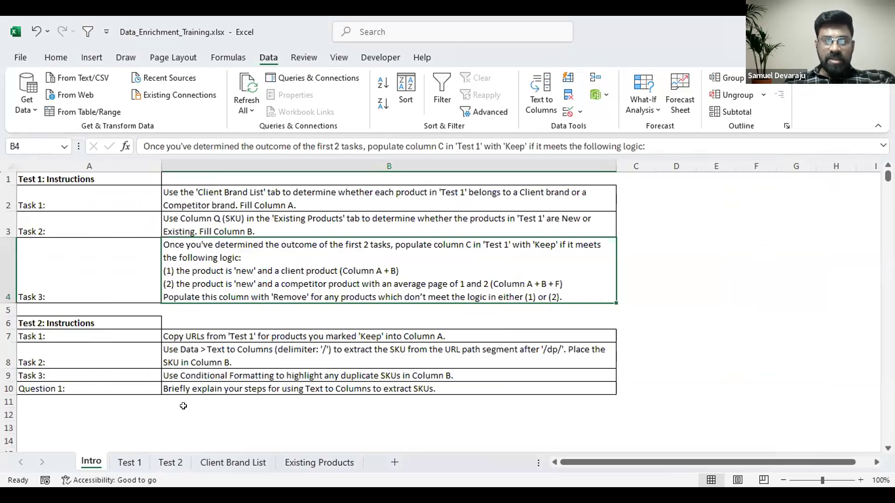
click(292, 339)
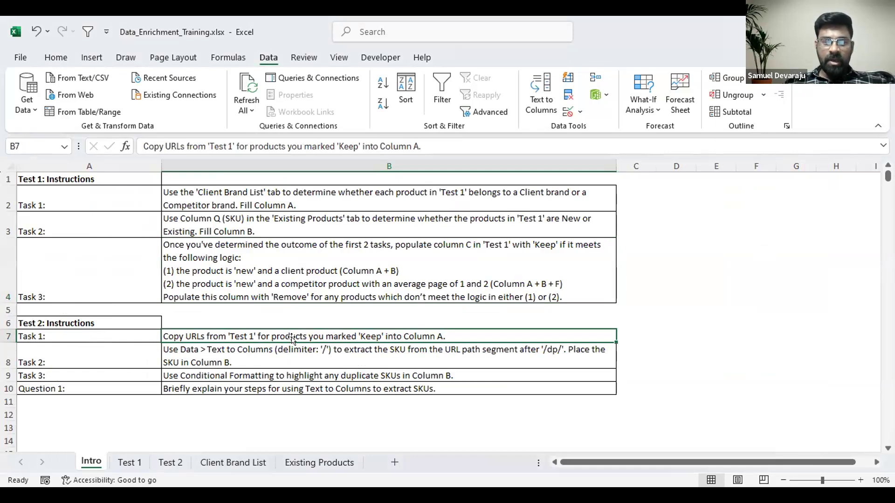
click(171, 462)
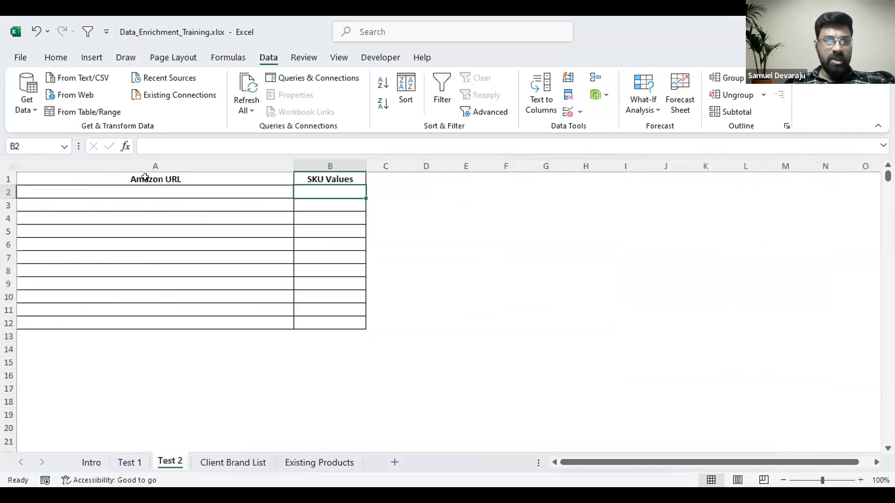
drag(152, 187, 150, 243)
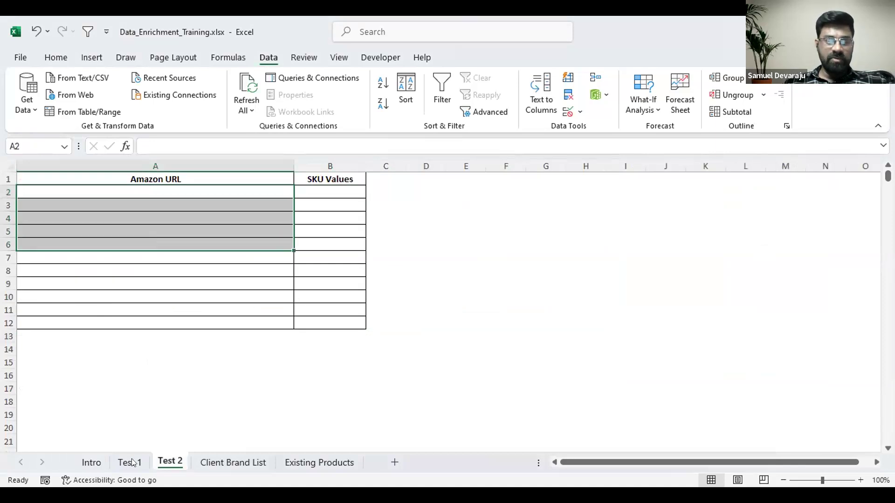
- Add filters to the header row of Test 1 and filter the Keep? column to show only "Keep" rows
key(ctrl+Page_Up)
click(278, 223)
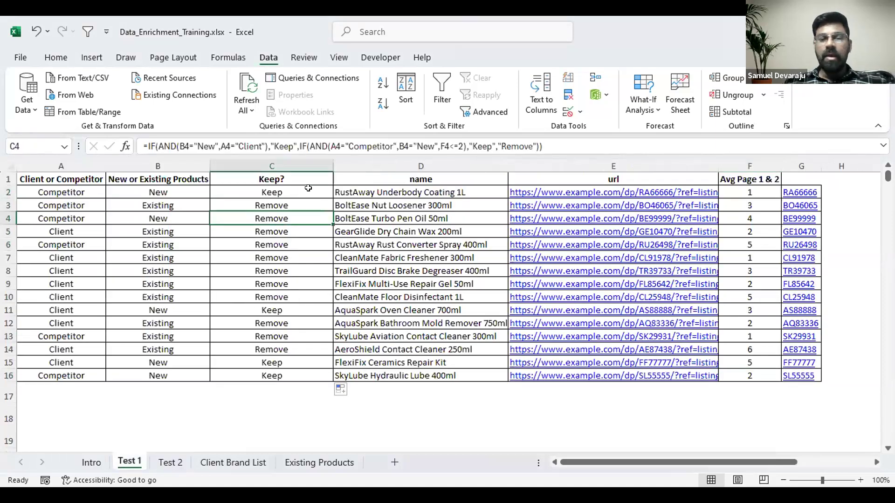
click(319, 168)
click(319, 182)
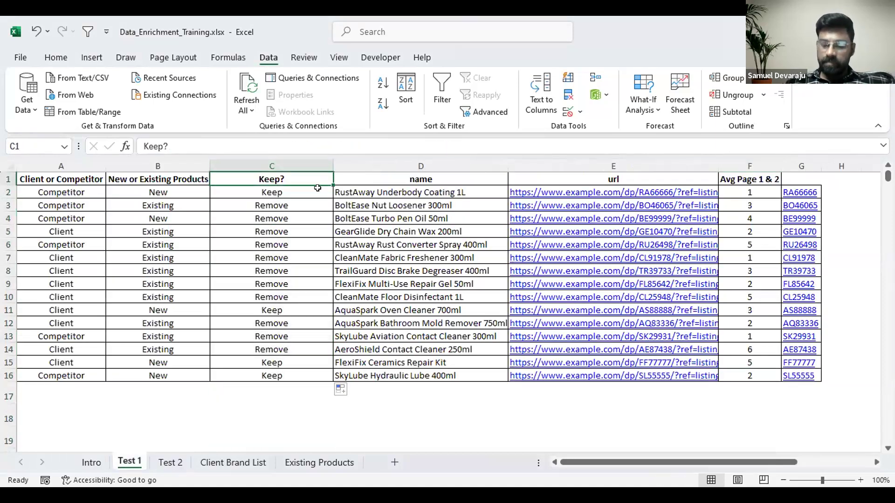
key(ctrl+shift+l)
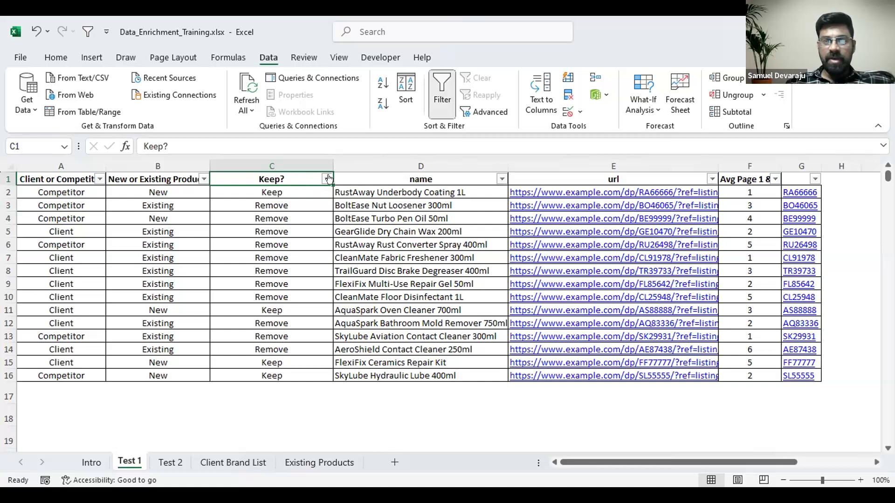
click(327, 179)
click(218, 350)
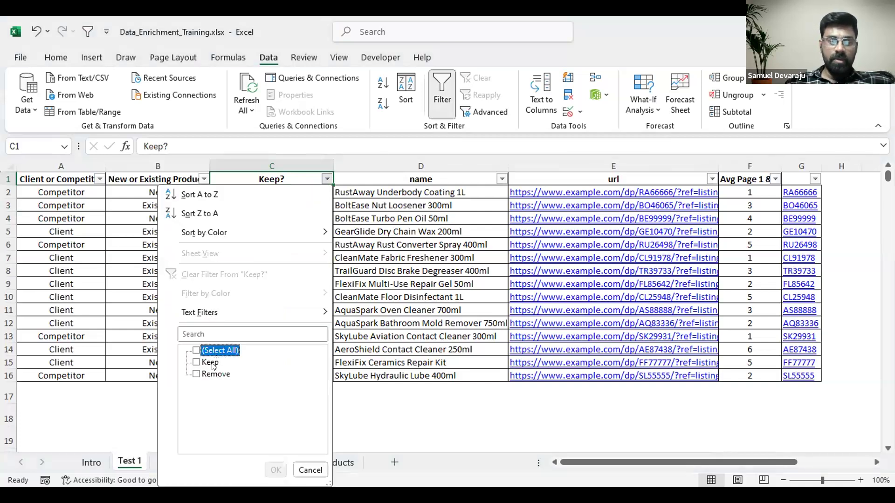
click(211, 363)
click(276, 470)
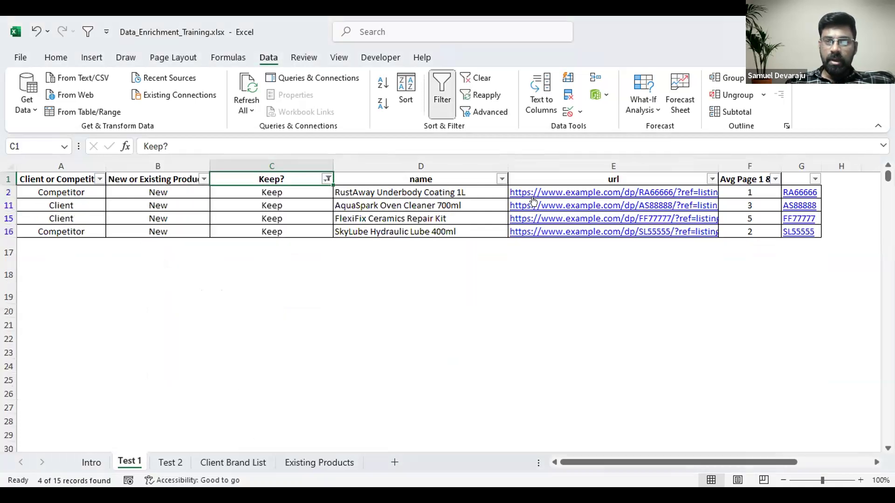
- Copy the url values of the filtered Keep rows in Test 1 and paste them into Test 2 starting at A2
click(489, 195)
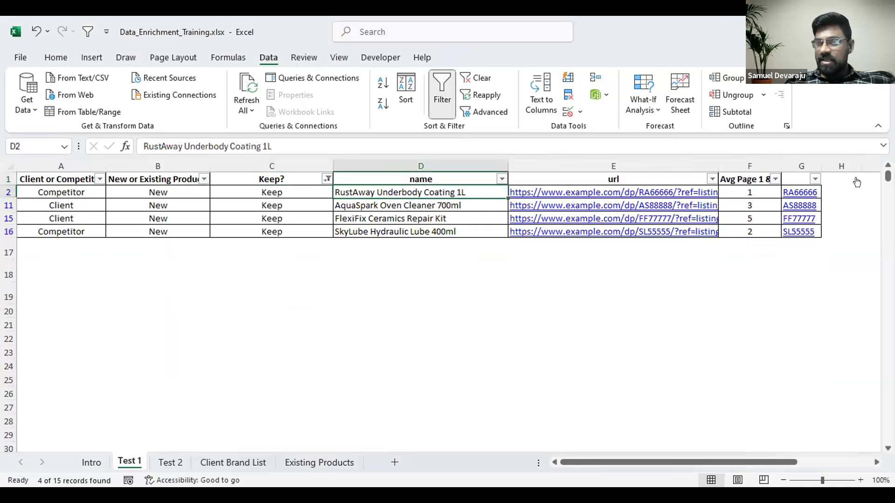
click(635, 182)
key(Down)
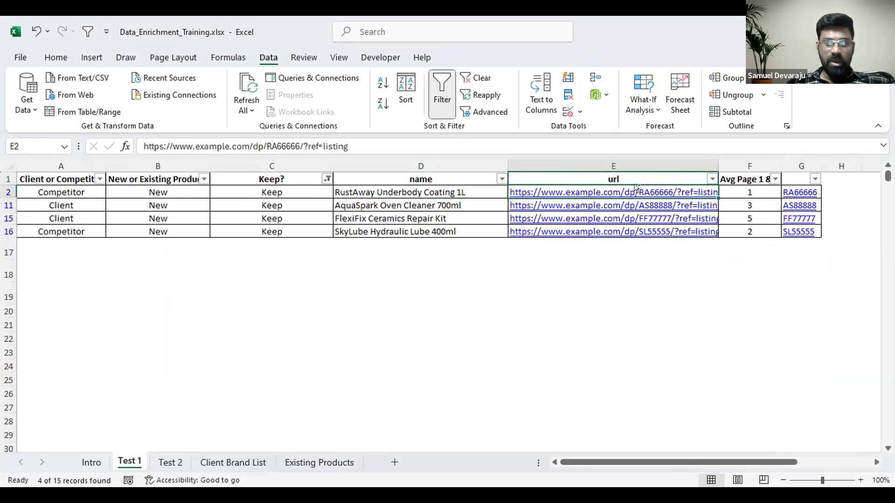
key(ctrl+shift+Down)
key(ctrl+c)
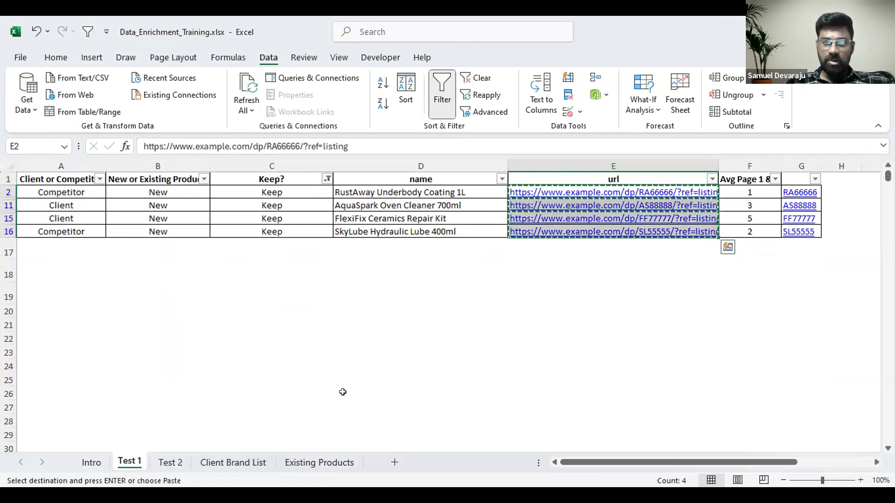
click(172, 463)
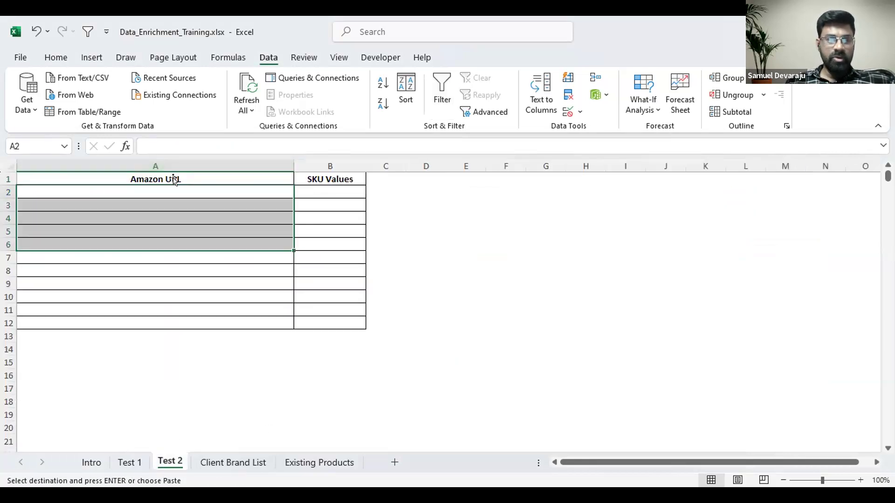
click(171, 189)
key(ctrl+v)
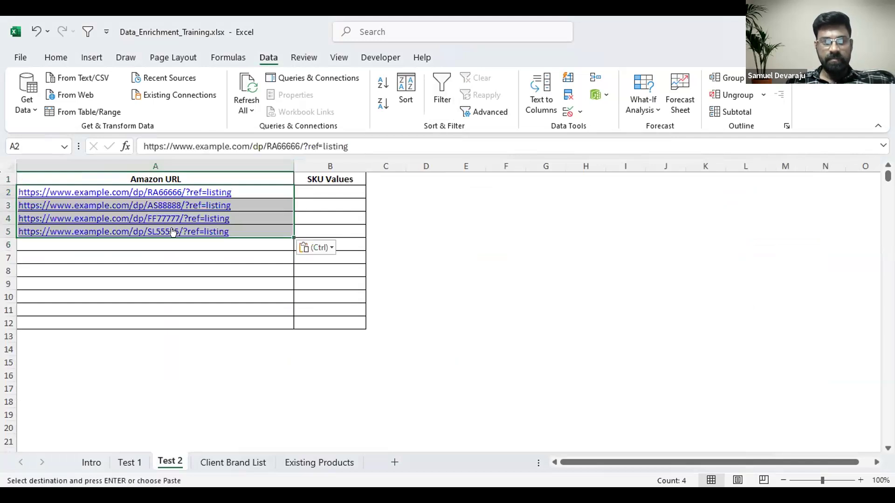
- Recheck the Test 2 instructions on Intro and clear the pasted URLs from A2:A5 on Test 2
click(91, 463)
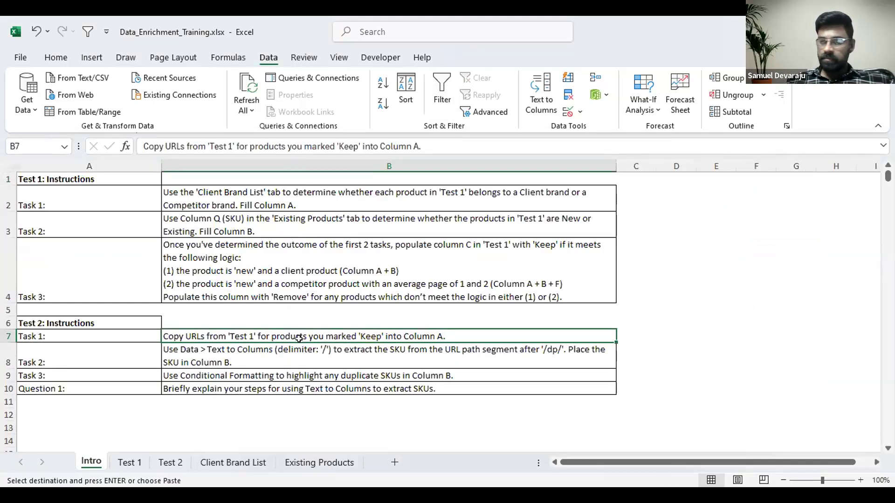
click(206, 463)
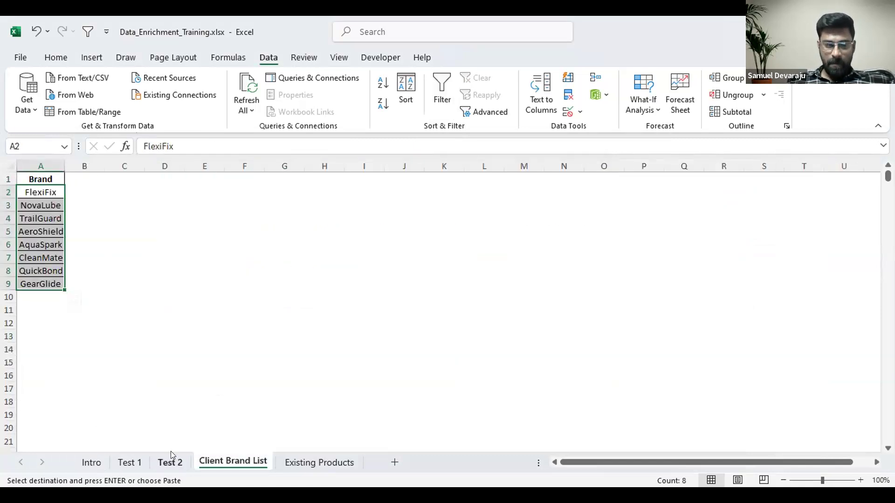
click(171, 462)
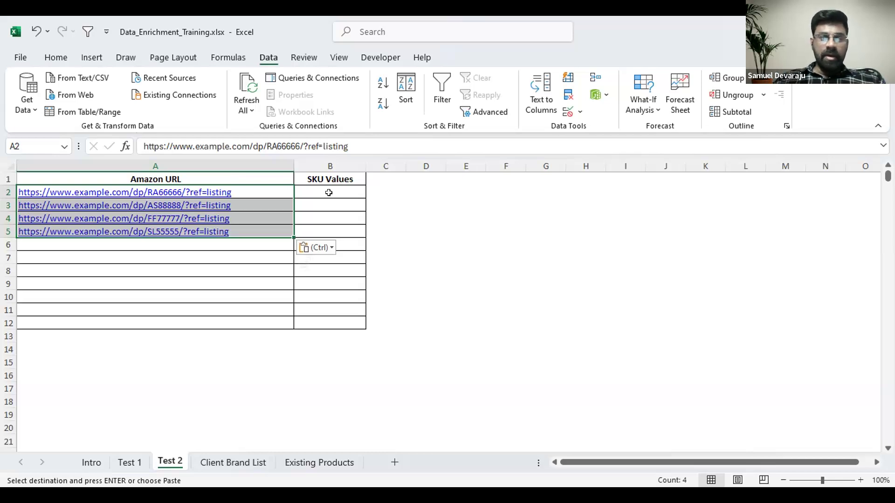
key(Delete)
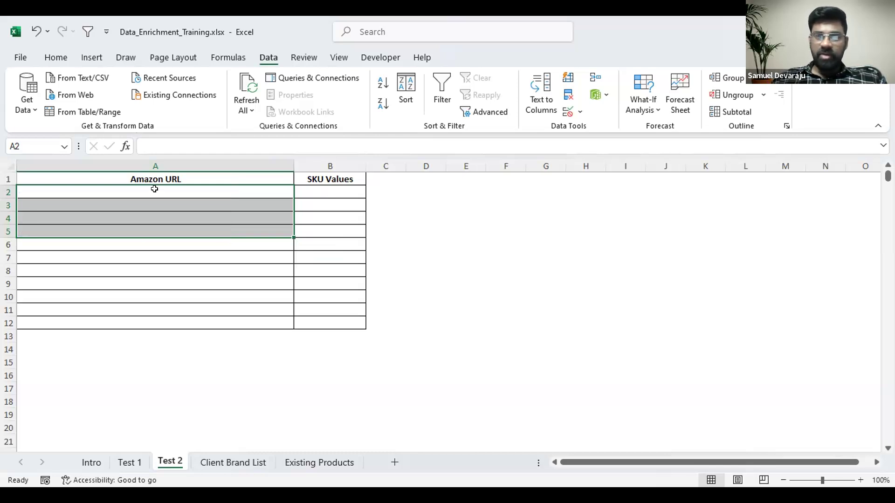
click(154, 189)
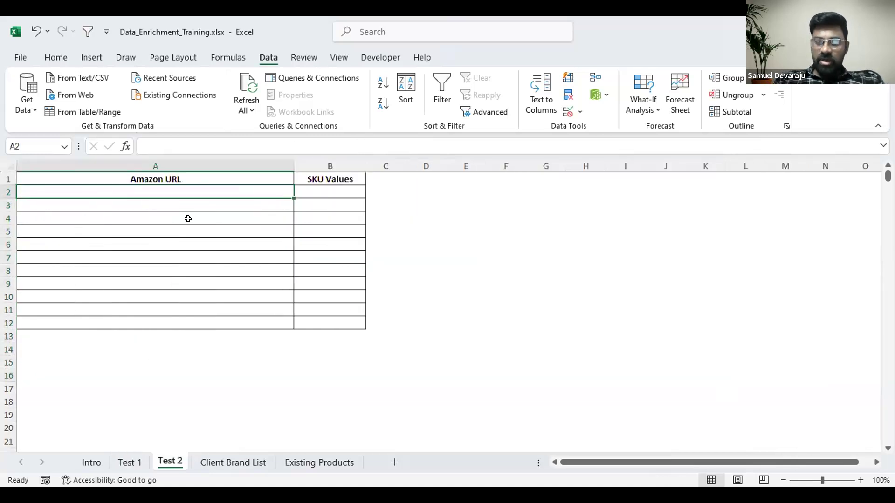
text(=)
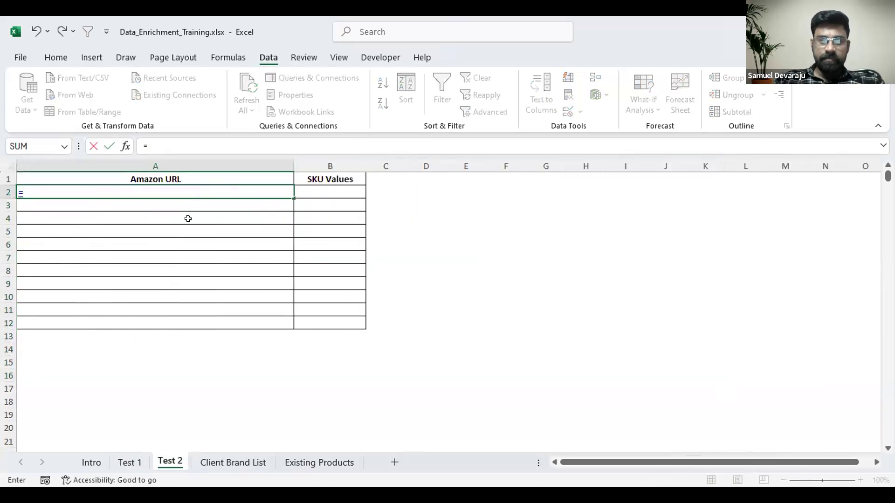
text(filter()
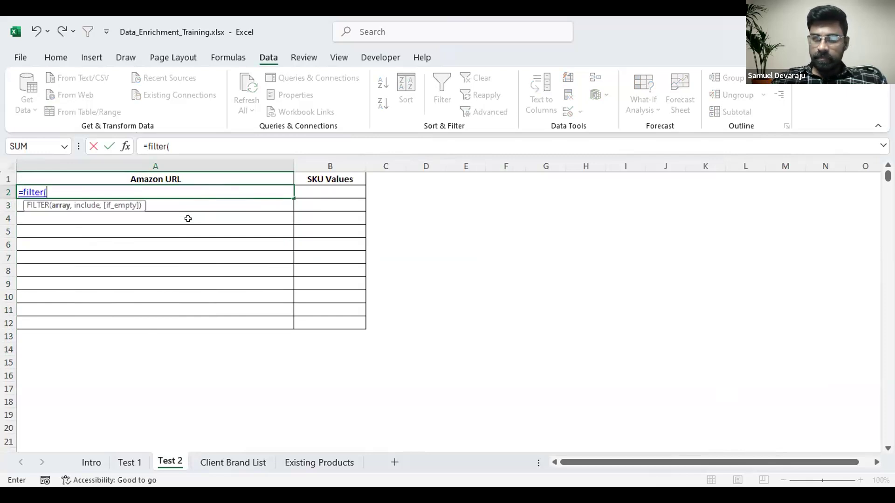
click(476, 442)
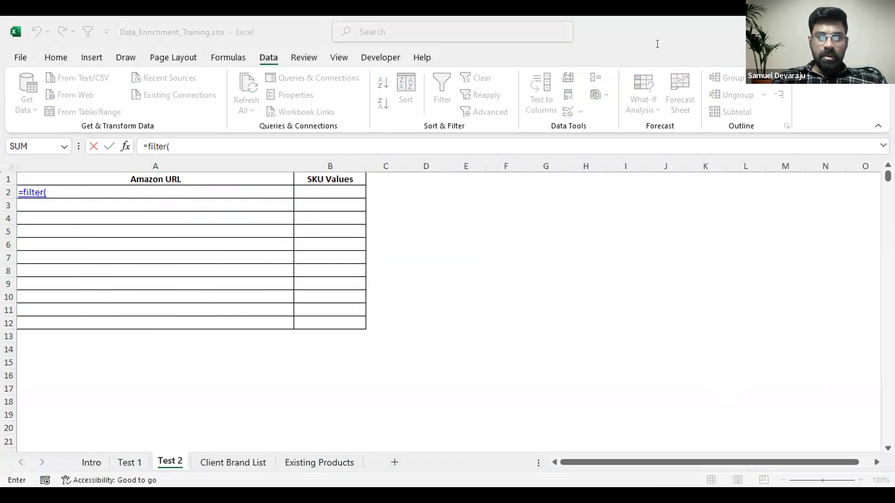
click(79, 198)
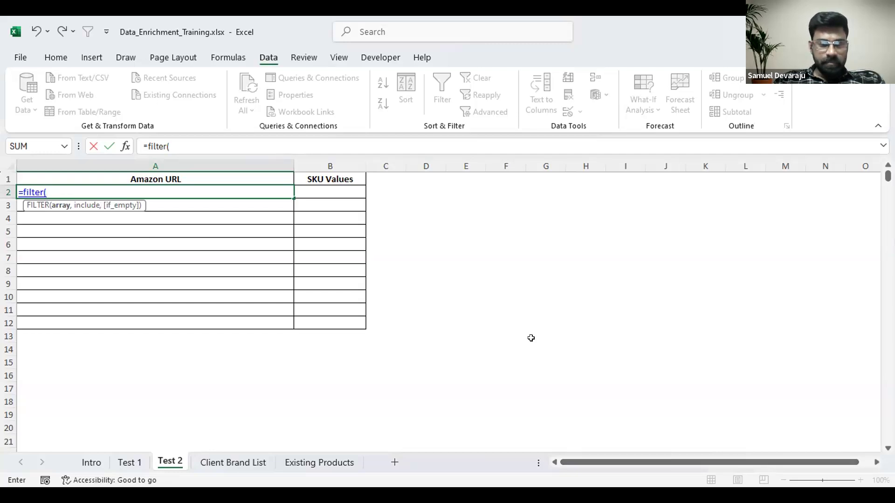
key(BackSpace)
key(BackSpace)
key(BackSpace)
key(BackSpace)
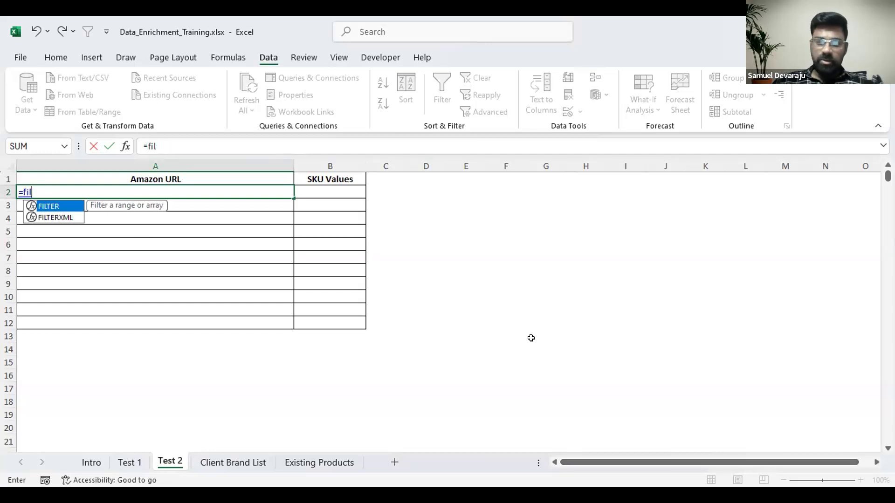
key(Escape)
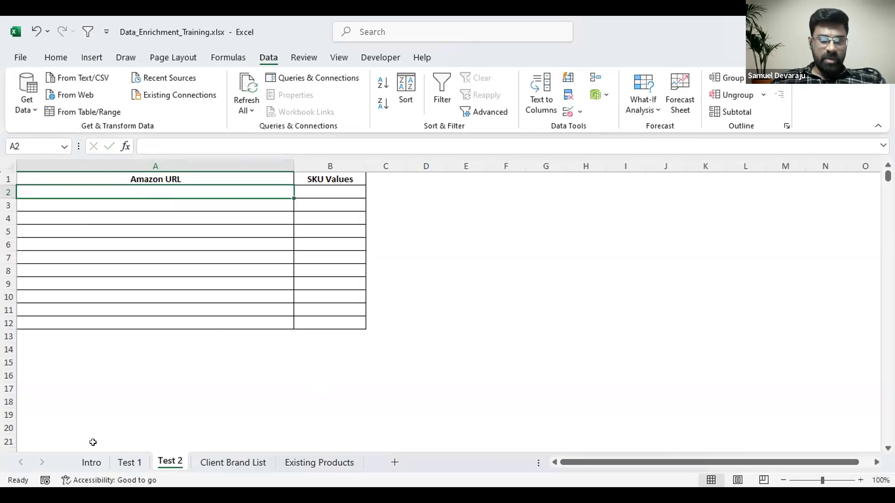
- Restore the four Keep product URLs in A2:A5 of the Amazon URL column on Test 2
click(99, 464)
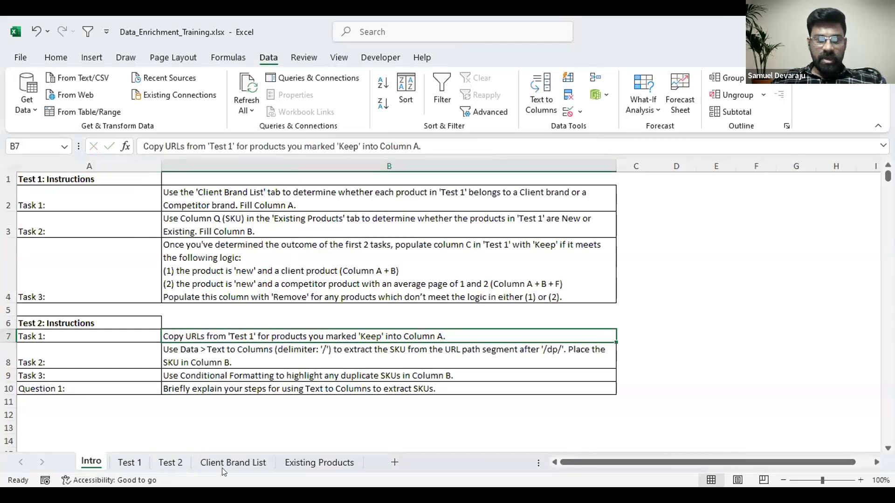
click(220, 463)
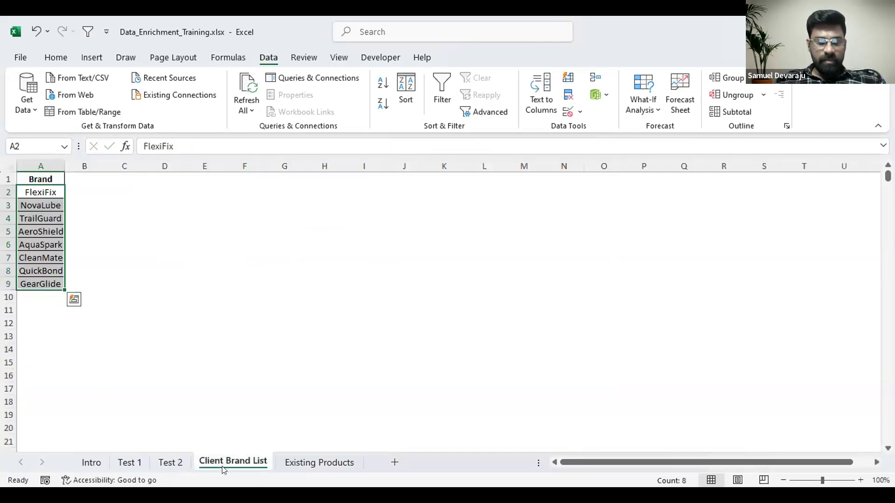
click(169, 463)
key(ctrl+Page_Up)
click(182, 465)
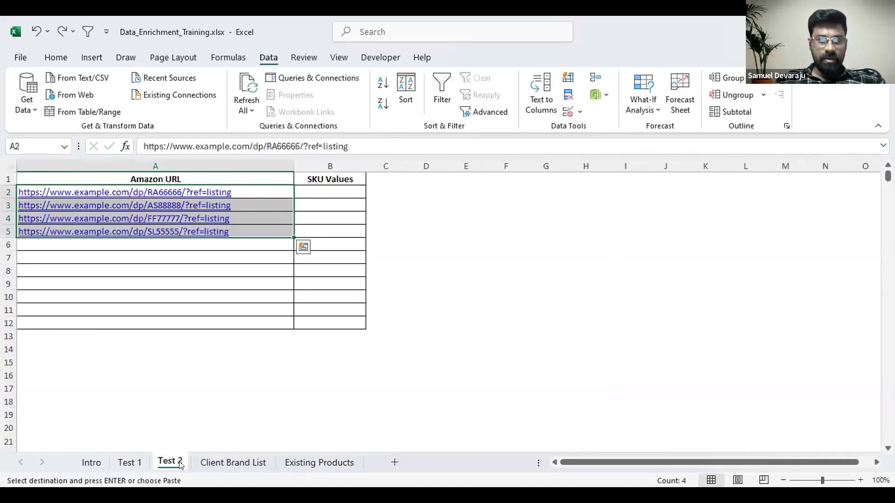
drag(240, 254, 238, 245)
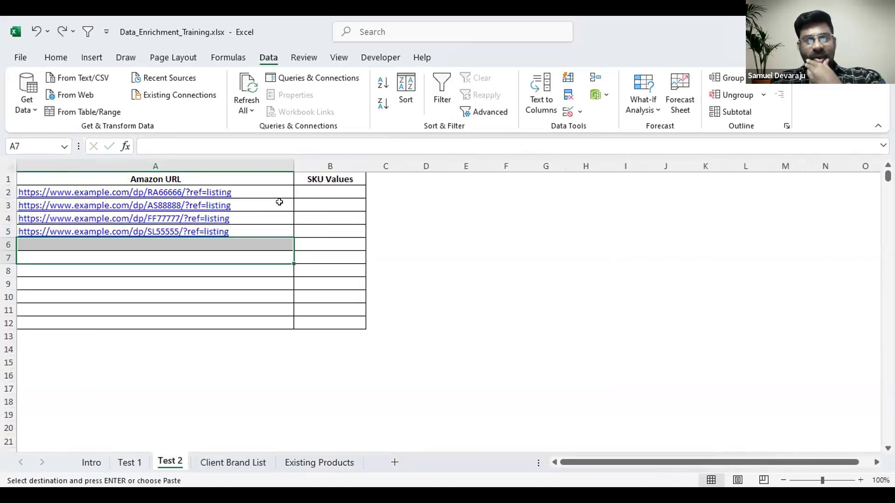
- Reset the Keep? filter on Test 1 to select all values so every row is shown
click(133, 464)
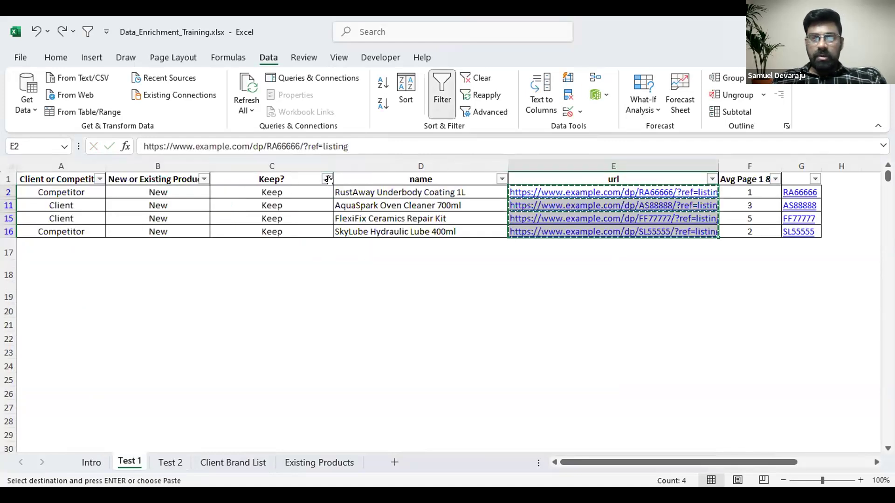
click(328, 179)
click(206, 350)
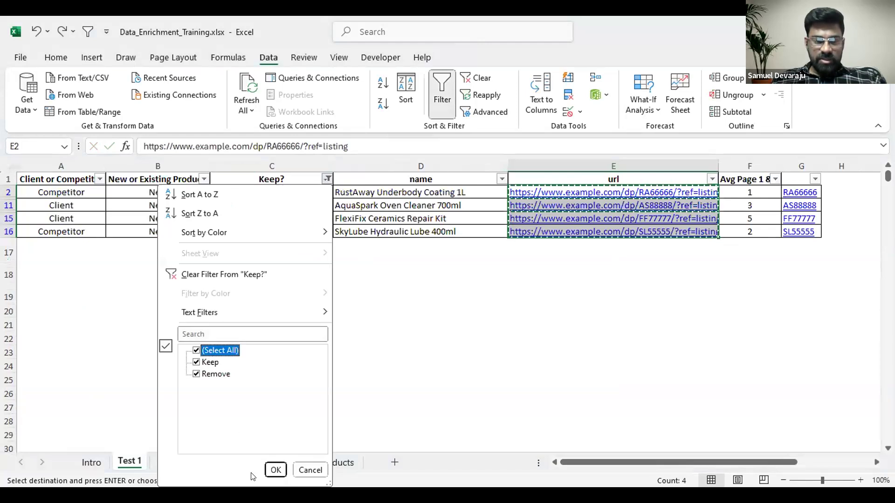
key(Return)
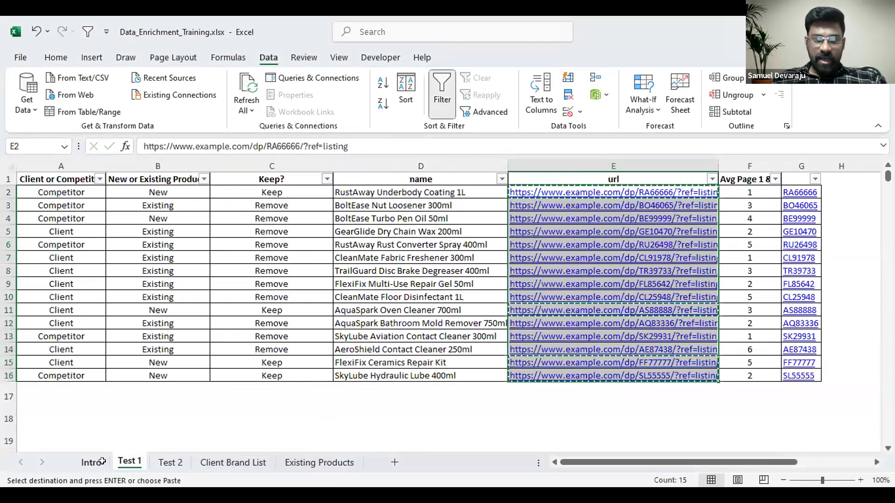
- Read Task 2 of the Test 2 instructions on Intro, and copy Test 2's URLs from A2:A5 into B2:B5 under SKU Values
click(91, 466)
click(225, 358)
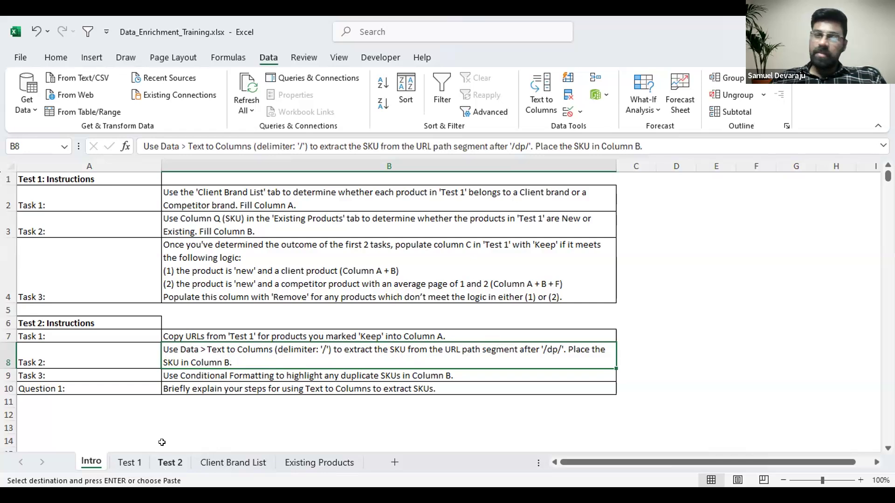
click(169, 462)
key(Up)
key(Up)
key(Up)
key(Up)
key(Up)
key(ctrl+shift+Down)
key(ctrl+c)
click(332, 191)
drag(336, 199, 331, 231)
key(ctrl+v)
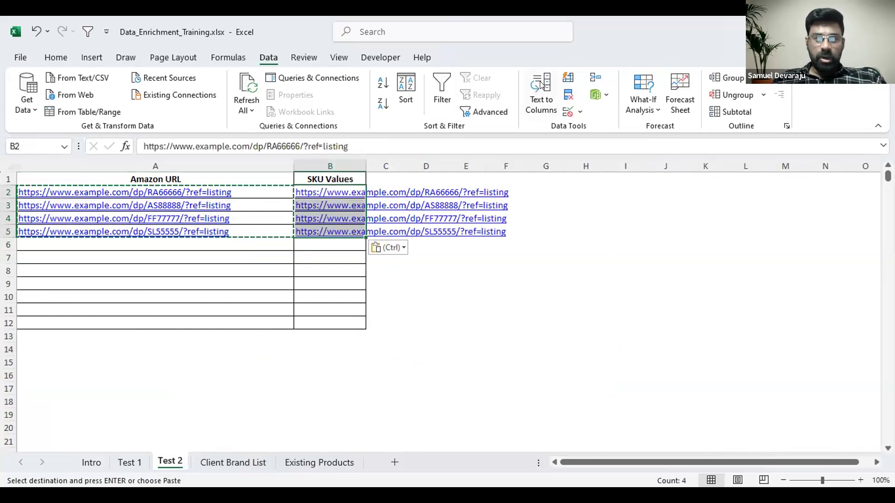
- Extract the SKUs from the URLs in B2:B5 of Test 2 with Text to Columns
click(546, 118)
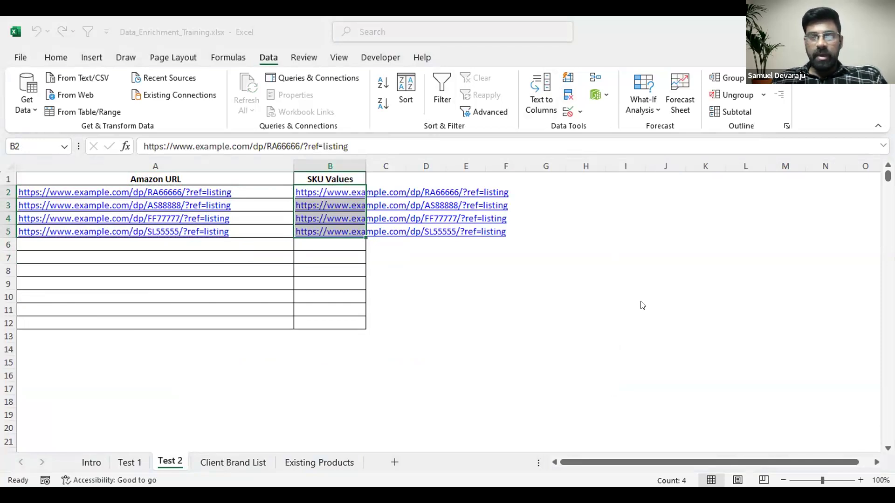
click(643, 305)
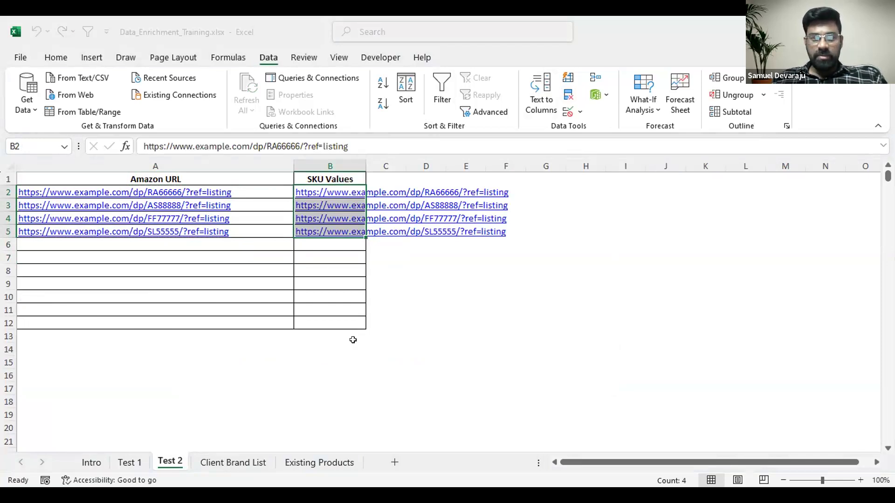
- Enter =MID(A2,28,7) in C2 of Test 2 and fill the formula down to C5
click(381, 191)
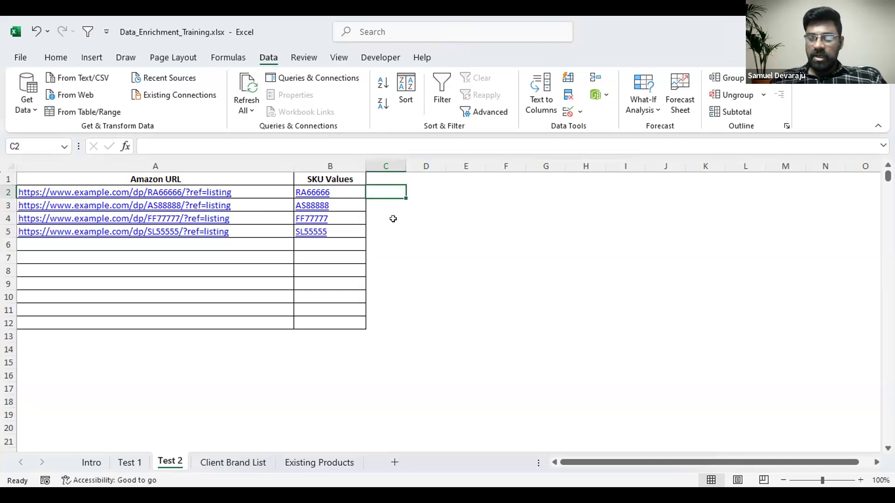
text(=)
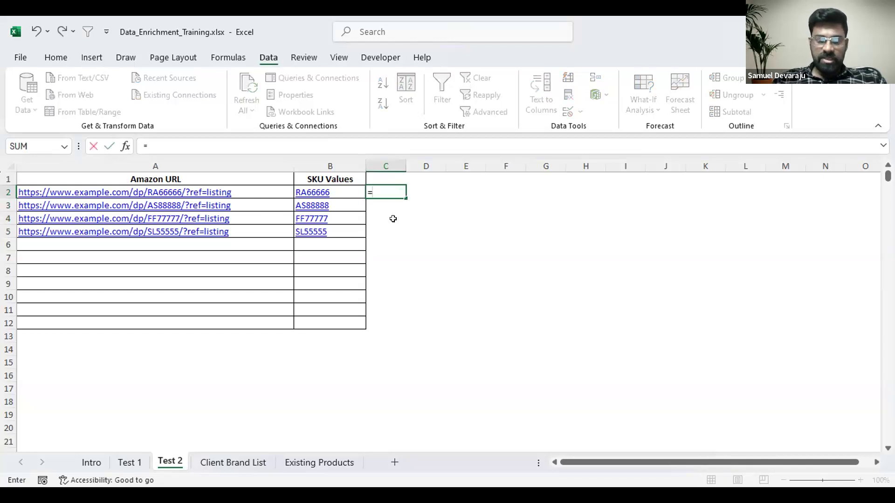
text(mid()
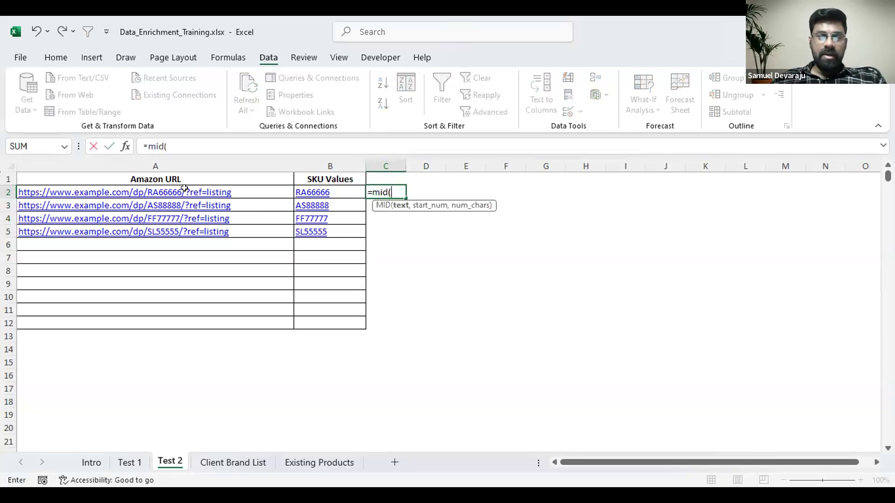
click(183, 190)
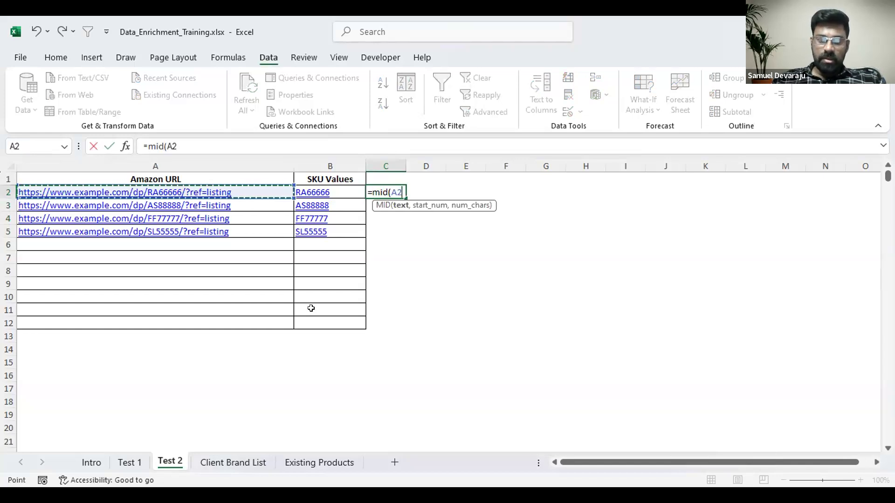
text(,)
click(228, 214)
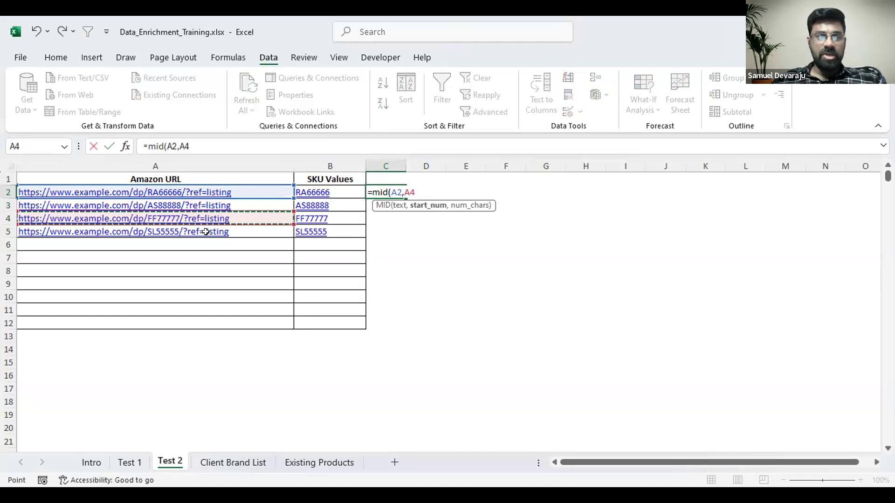
key(BackSpace)
key(BackSpace)
text(28)
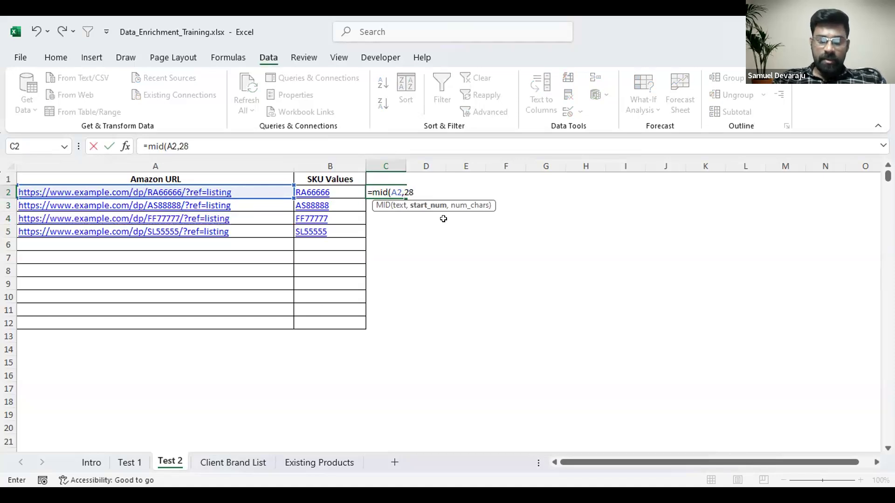
text(,7)
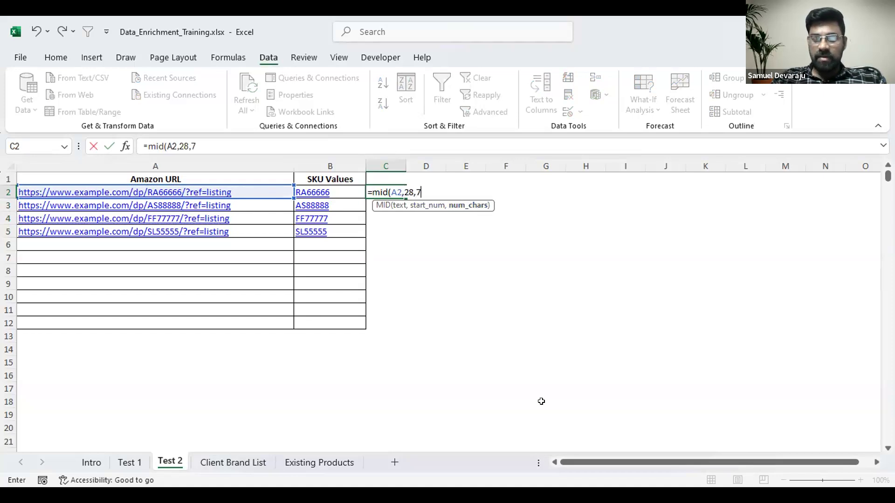
key(Return)
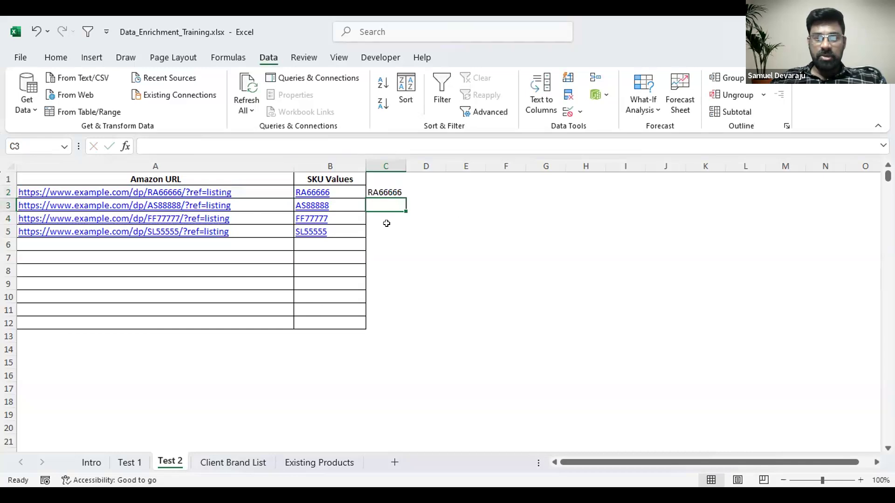
click(384, 192)
drag(404, 197, 405, 238)
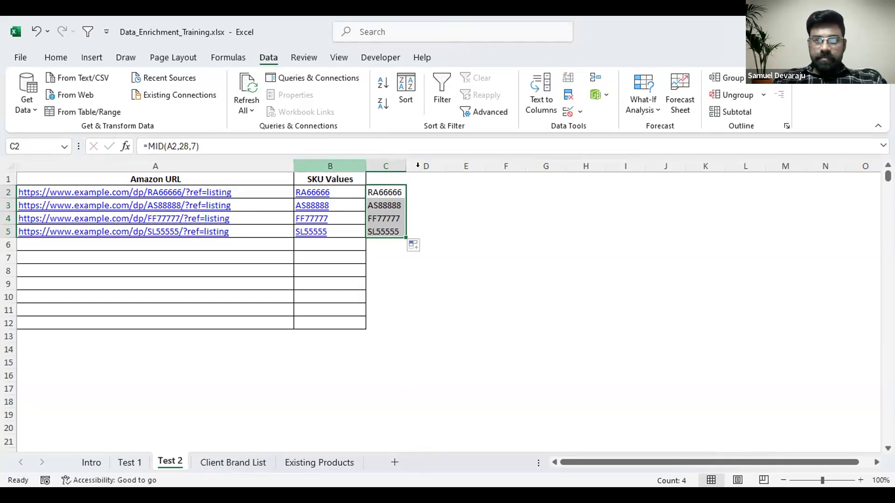
- Inspect the MID formula's arguments in C2 and clear the formulas from C2:C5
click(386, 188)
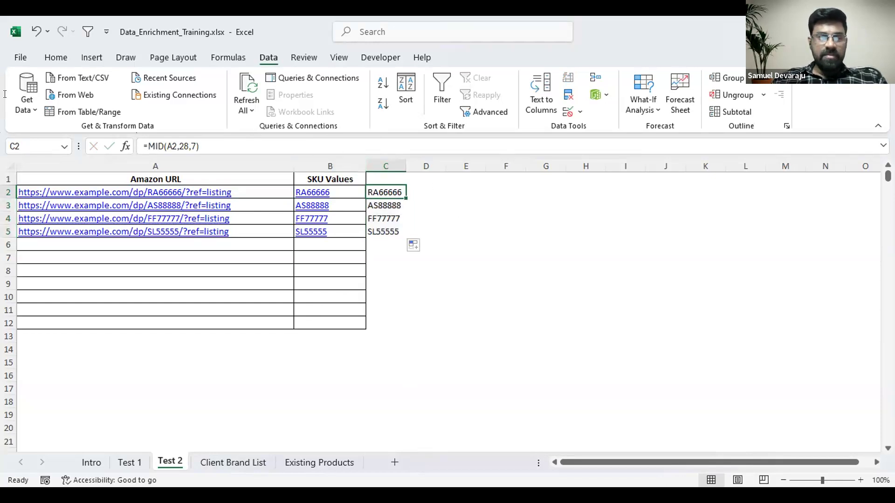
drag(142, 144, 479, 131)
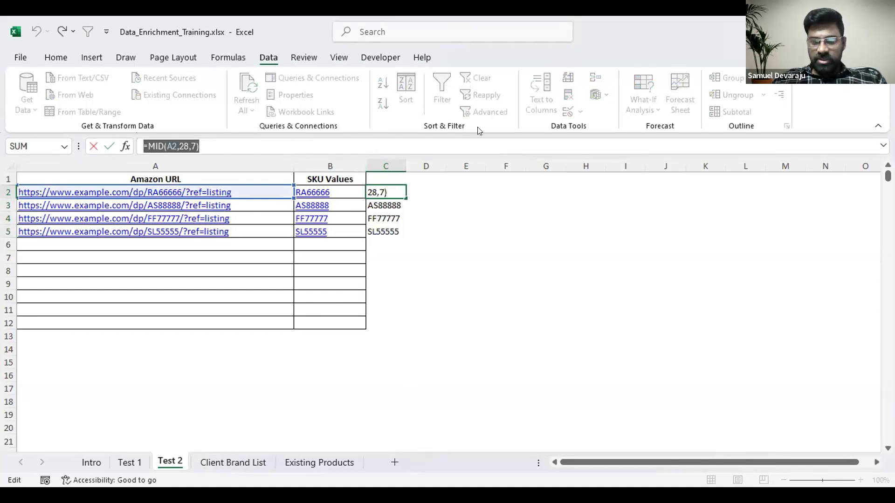
key(Escape)
key(alt+Tab)
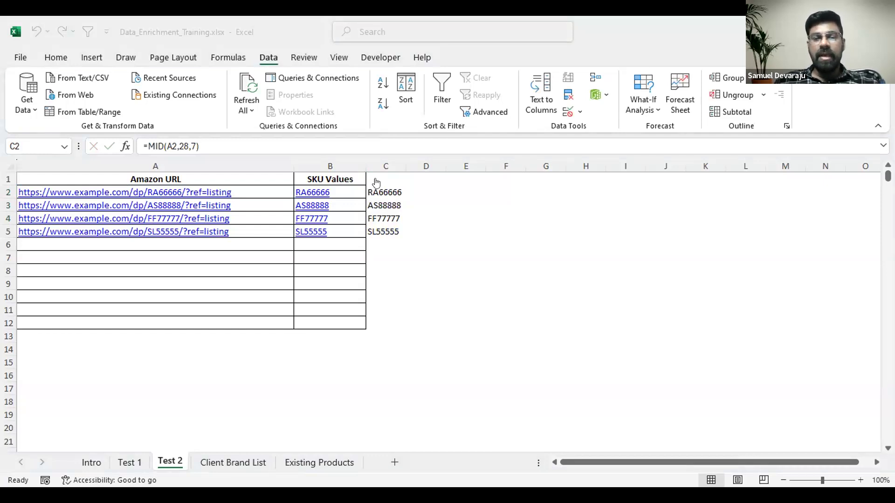
double_click(185, 146)
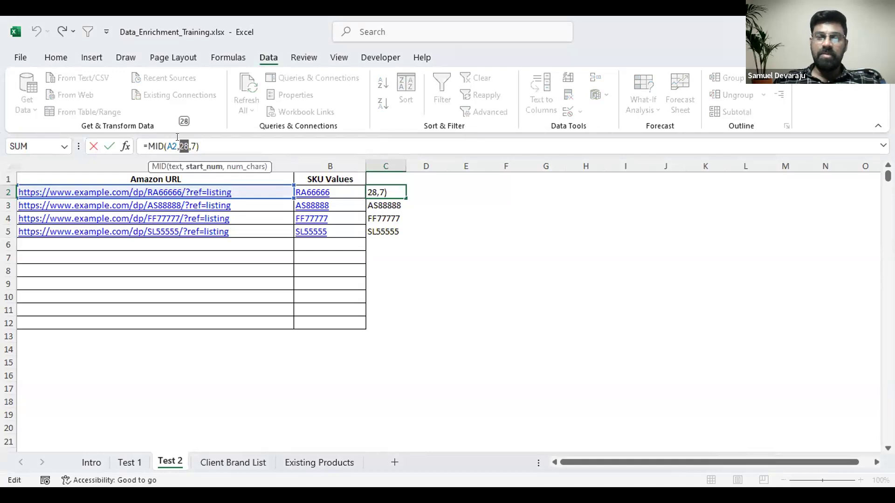
key(Escape)
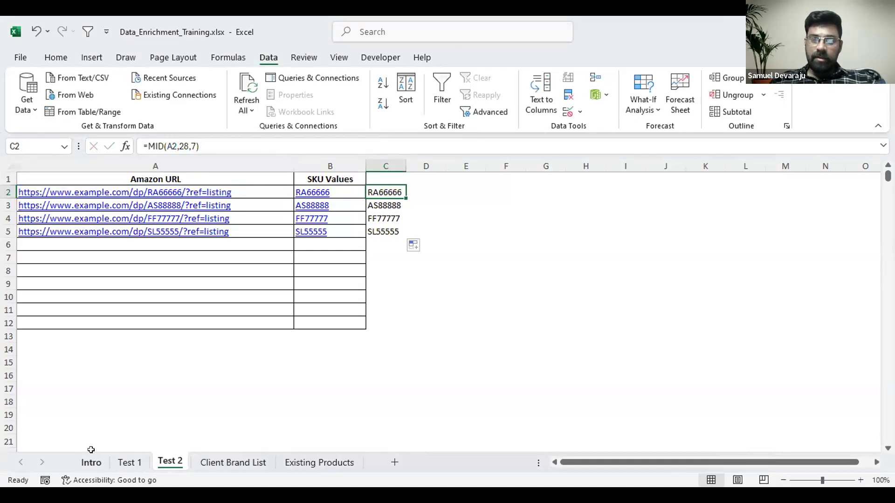
shift+click(386, 233)
key(Delete)
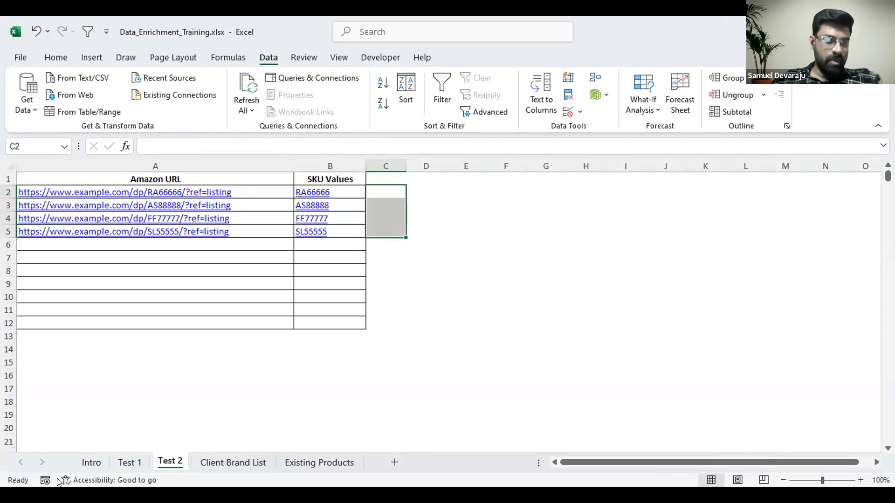
- Read Task 3 of the Test 2 instructions on Intro, and highlight duplicate SKUs in B2:B5 on Test 2 with Light Red Fill with Dark Red Text
click(131, 463)
click(91, 463)
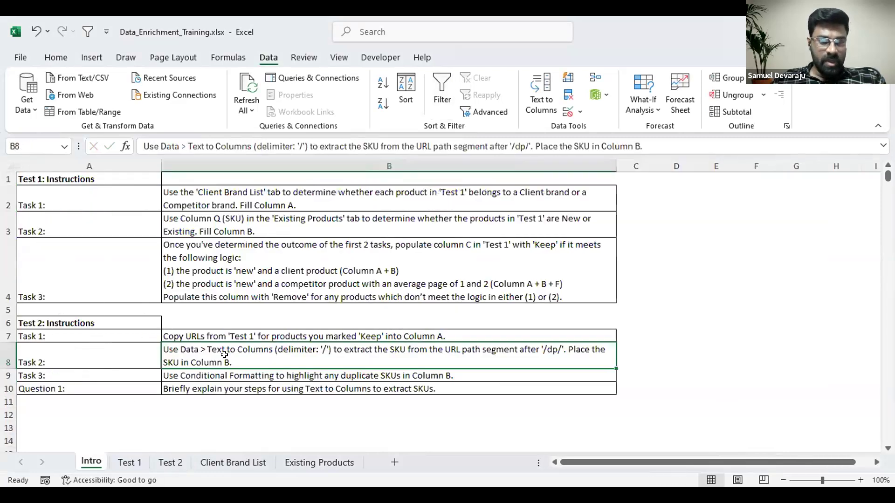
click(216, 382)
click(225, 376)
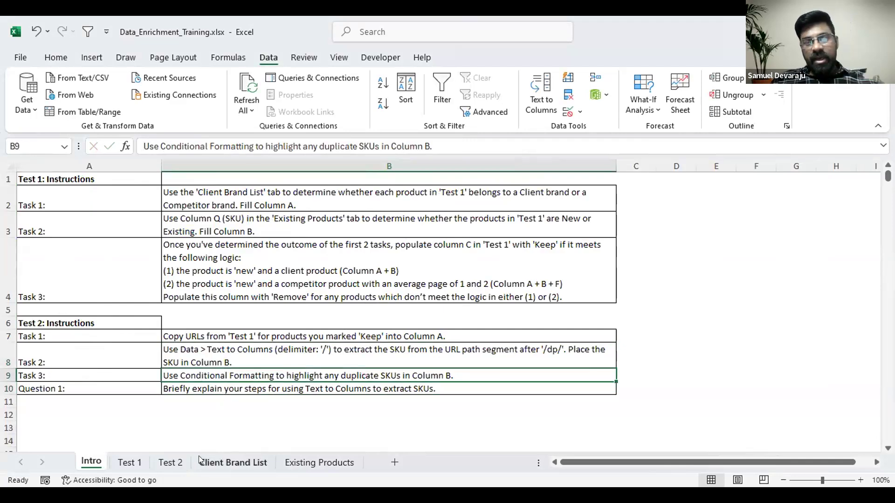
click(171, 462)
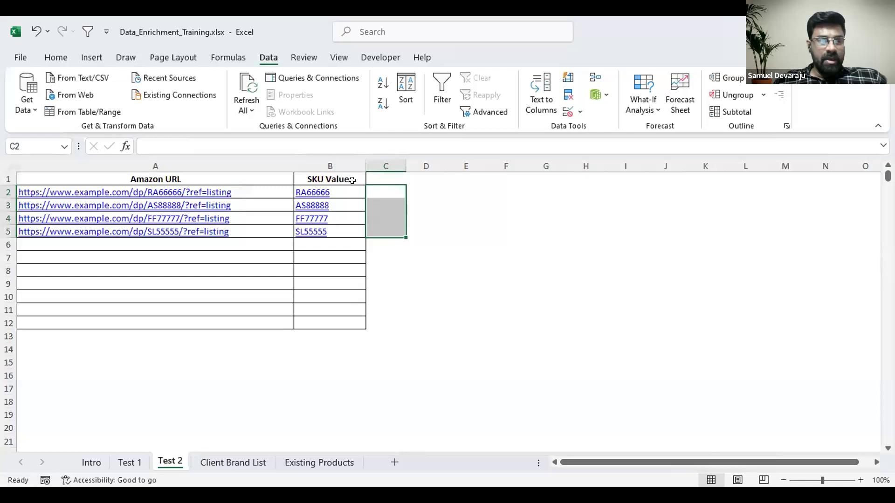
drag(342, 187, 344, 231)
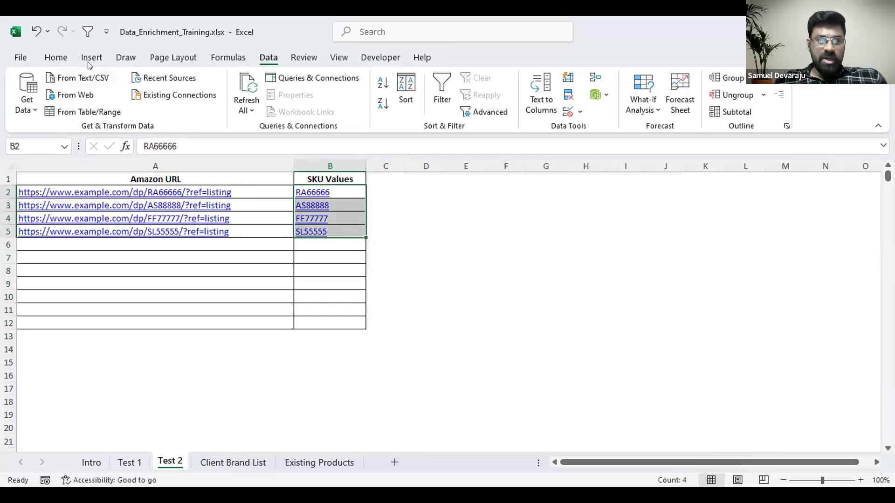
click(56, 58)
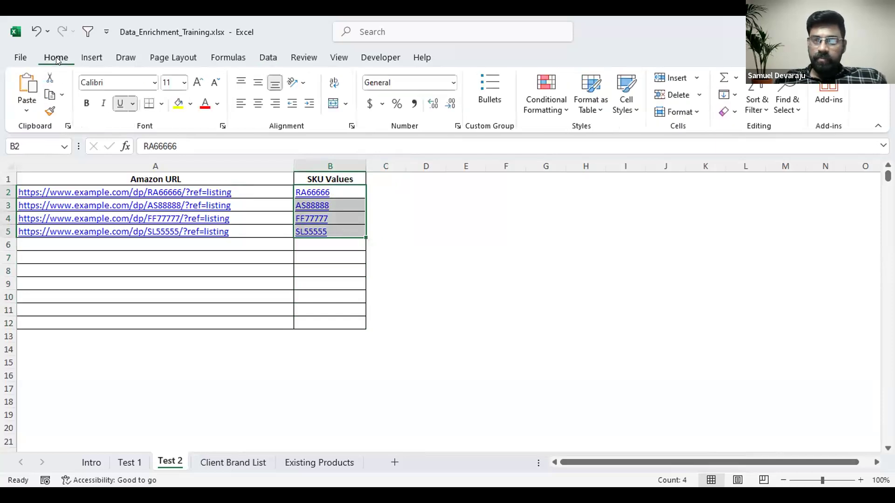
click(558, 108)
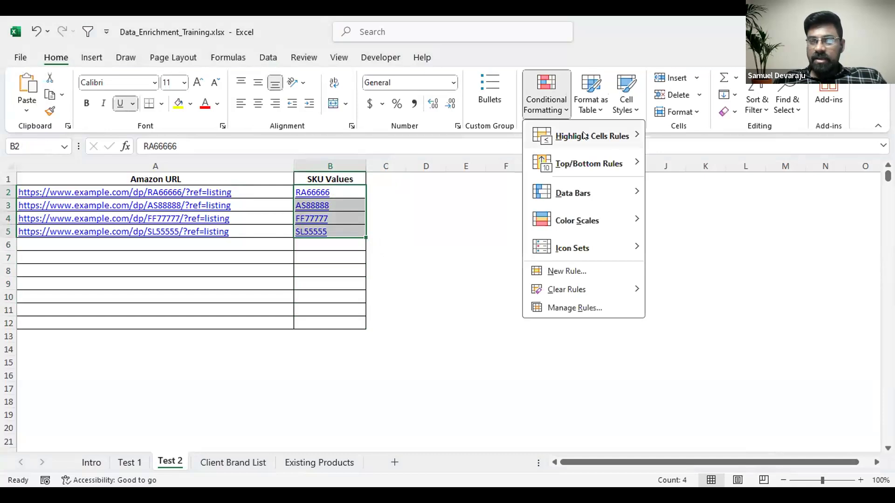
mouse_move(592, 136)
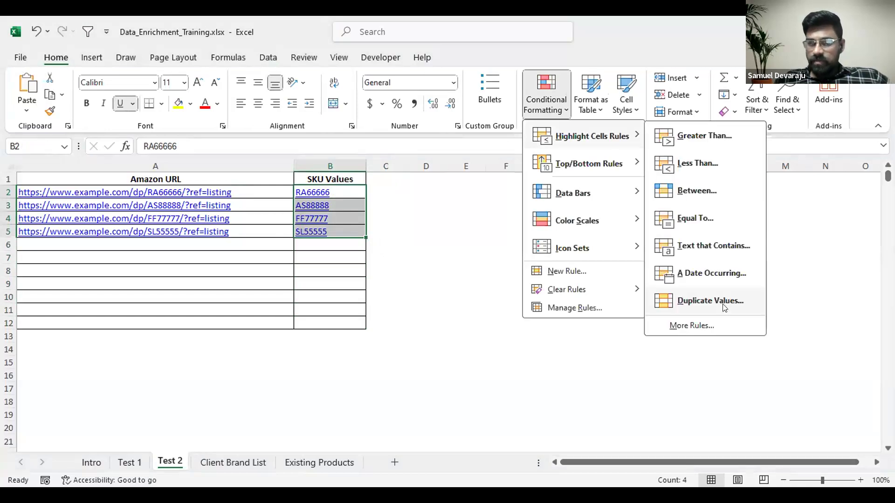
click(709, 301)
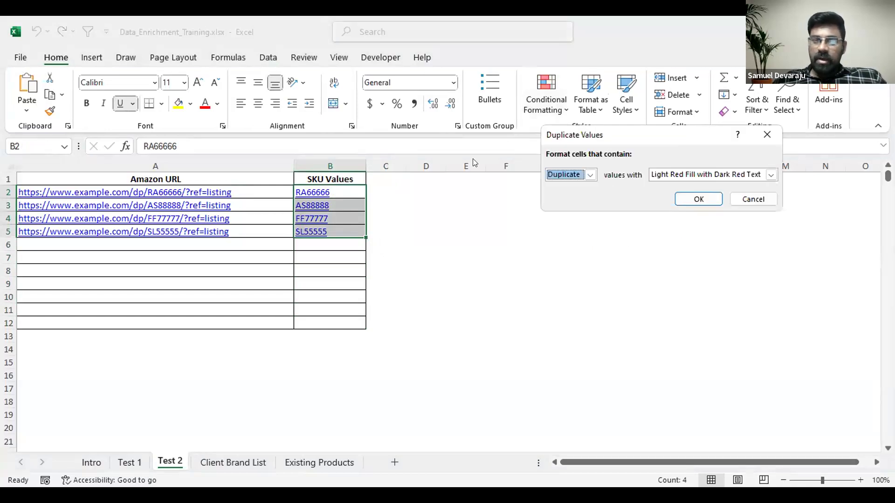
key(Return)
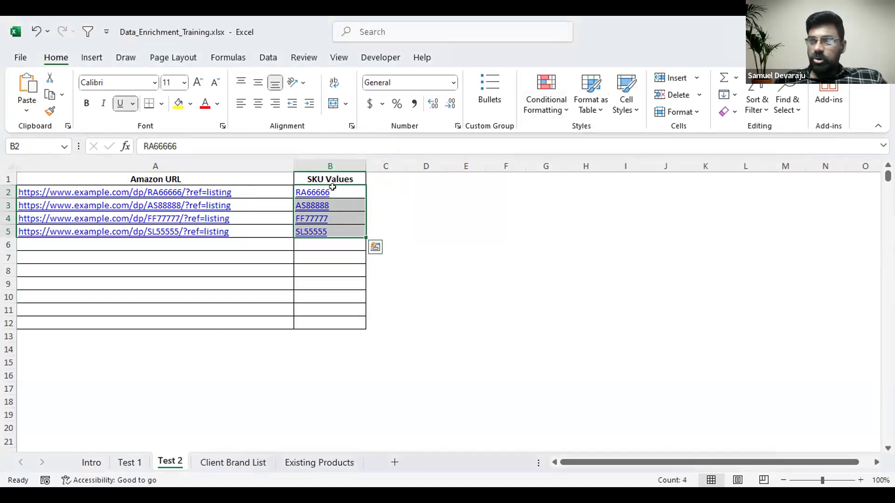
- Read Question 1 of the Test 2 instructions on Intro and review the extracted SKU values on Test 2
click(92, 463)
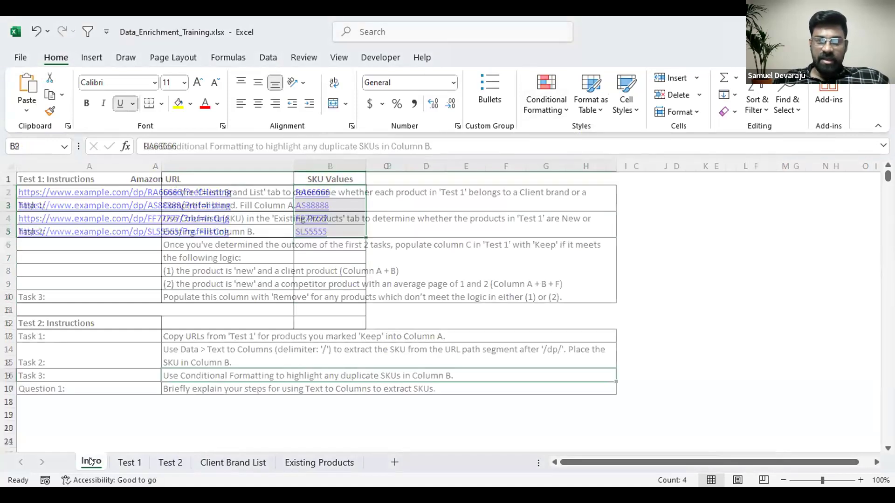
key(Down)
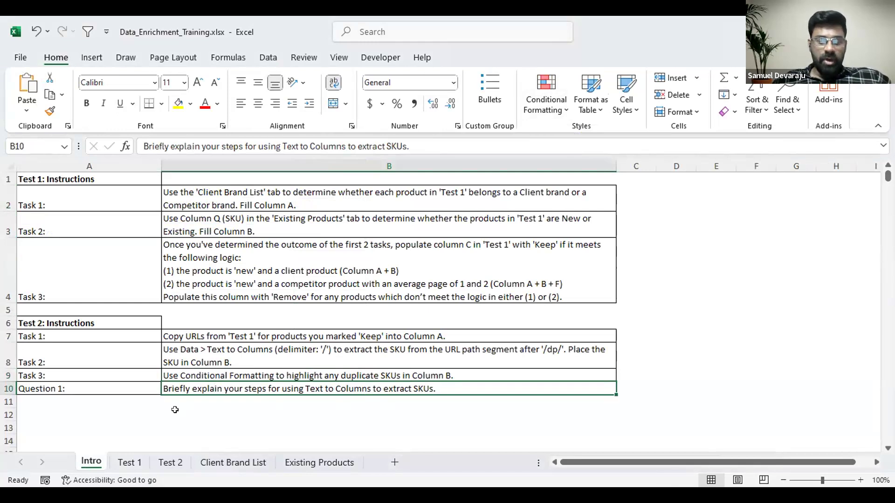
click(170, 462)
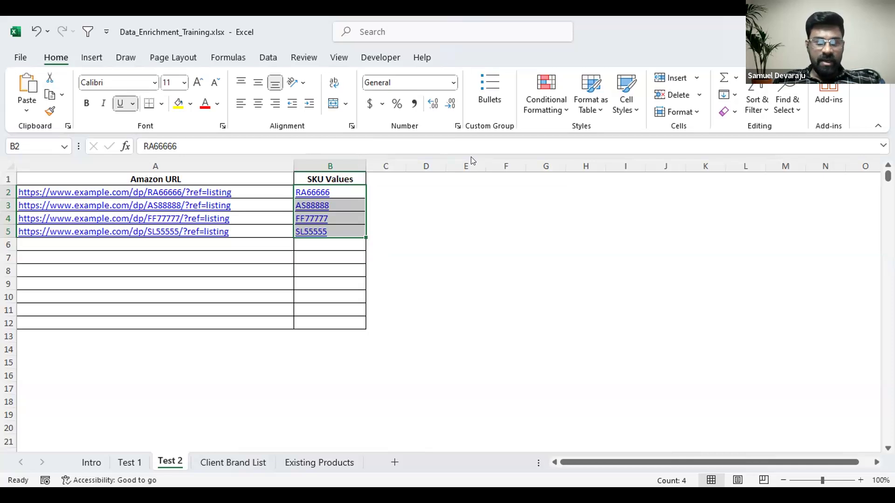
click(350, 191)
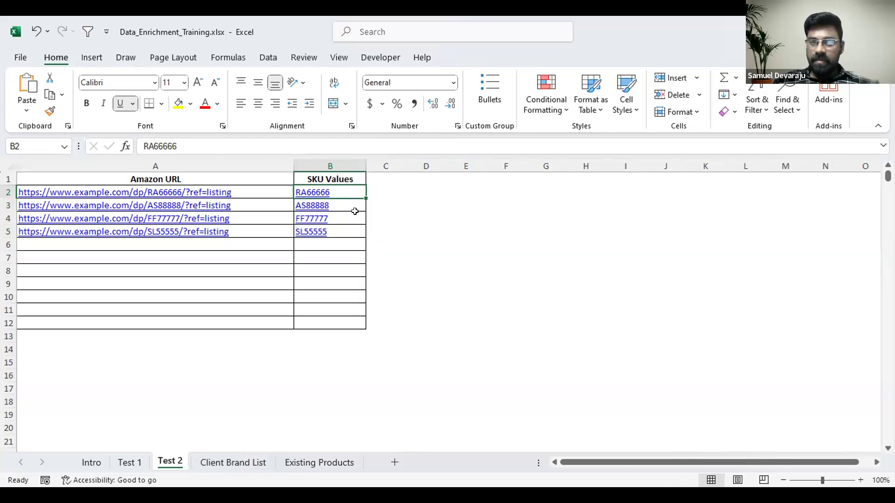
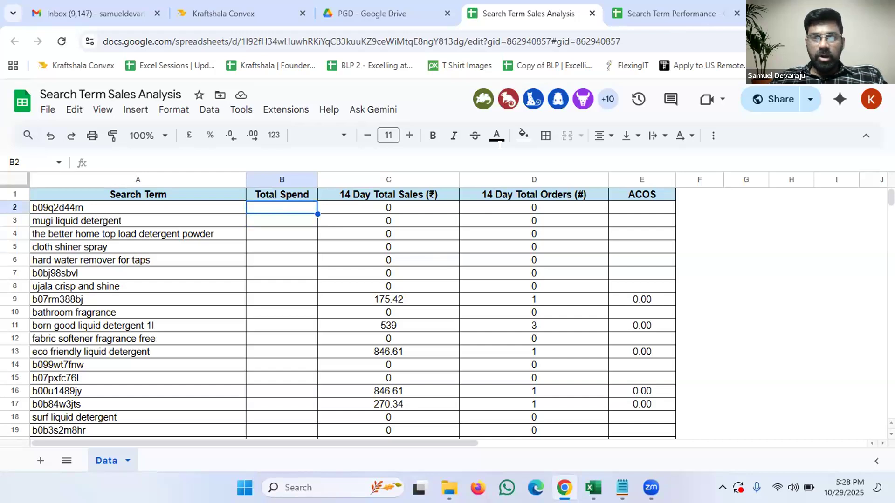
- Switch to Google Sheets in Chrome and compare the columns of Search Term Sales Analysis and Search Term Performance
click(645, 14)
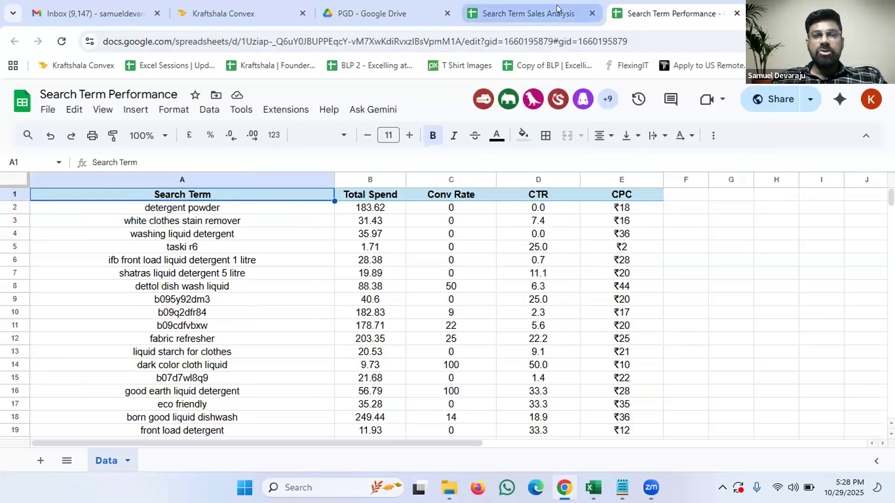
click(566, 20)
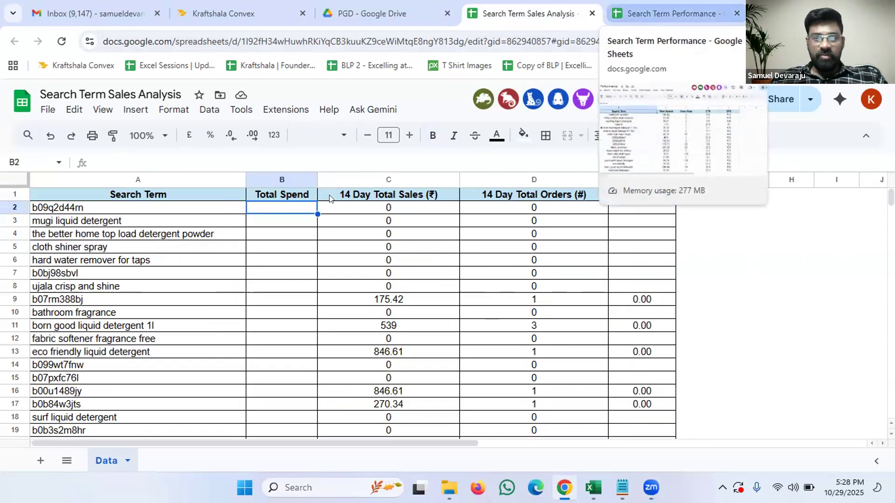
click(177, 245)
click(172, 209)
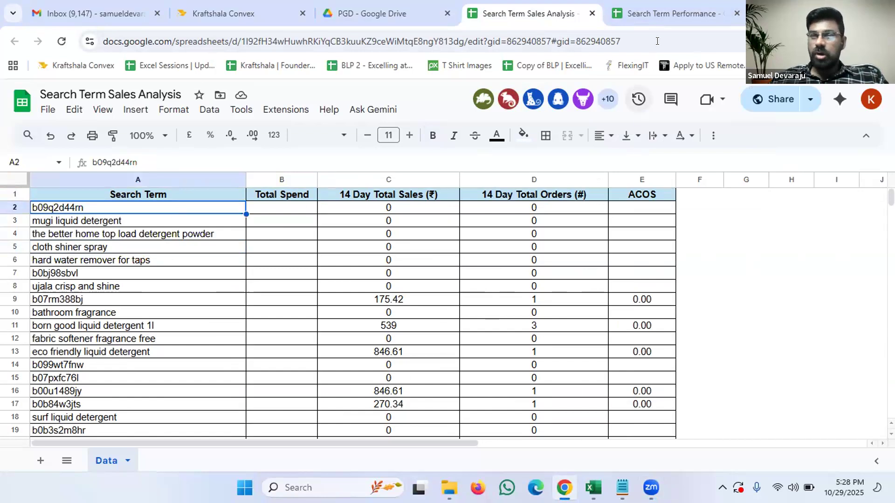
click(660, 17)
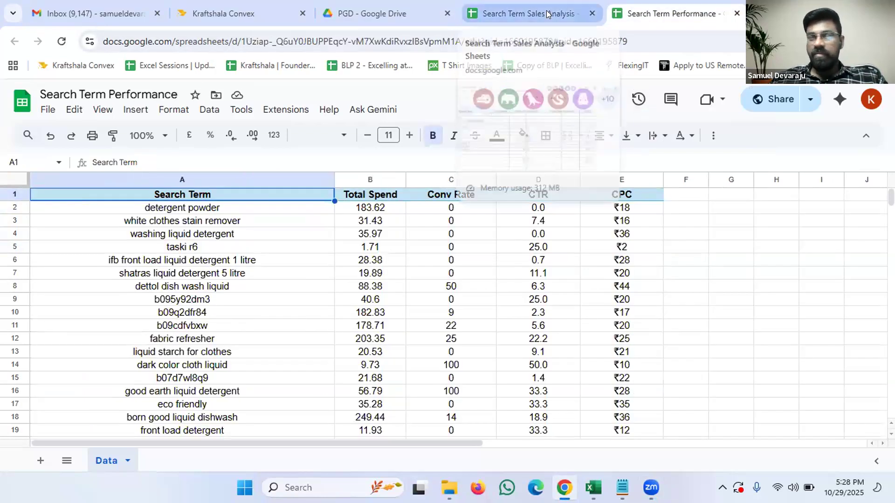
- Review the Search Term, Total Spend and 14 Day Total Sales columns and the ACOS formulas in E2 and E9 of Search Term Sales Analysis
click(548, 14)
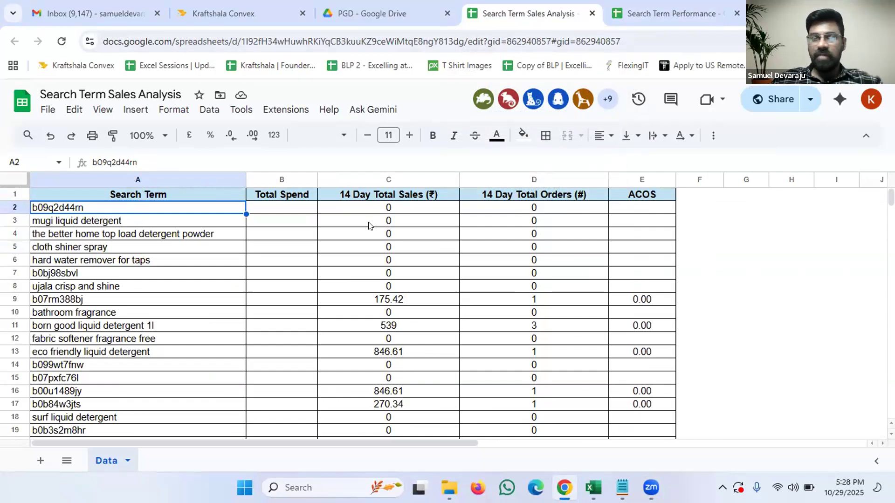
click(281, 206)
click(286, 195)
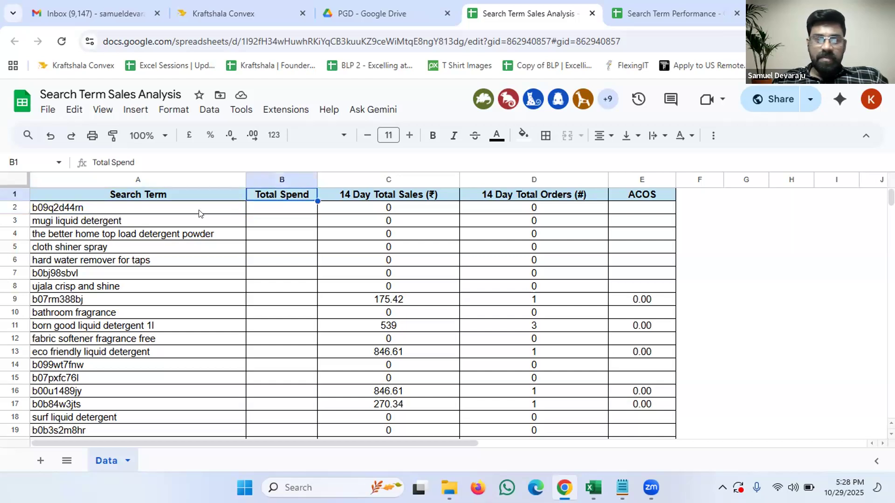
click(195, 206)
click(190, 260)
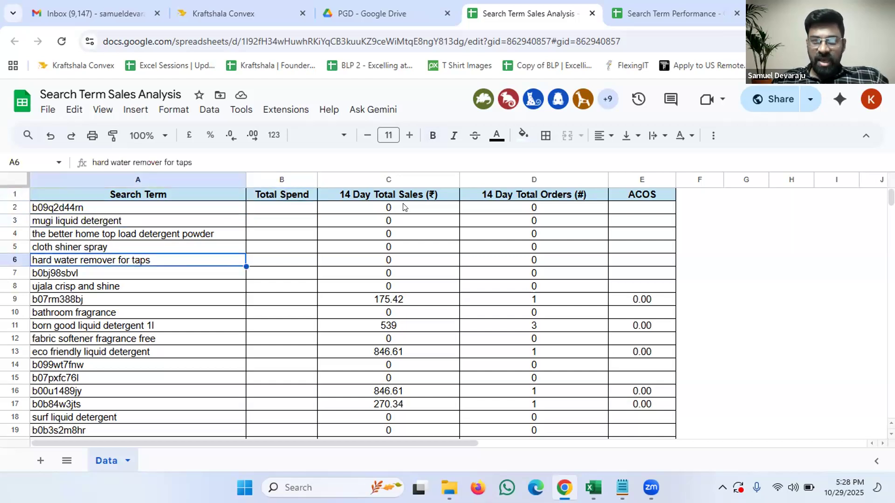
click(401, 207)
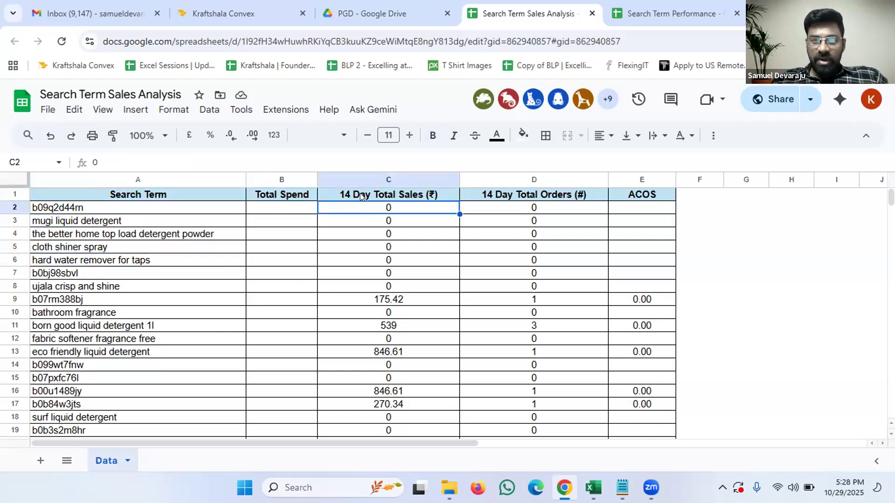
click(131, 206)
click(133, 247)
click(137, 299)
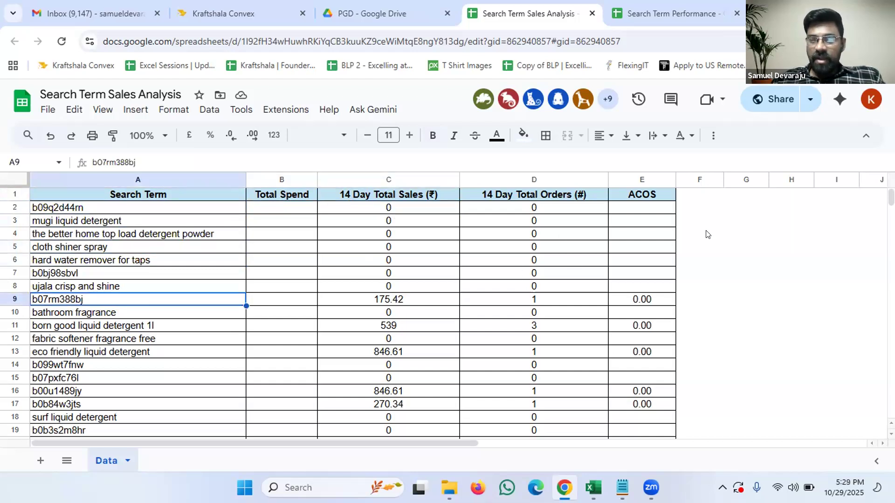
click(658, 210)
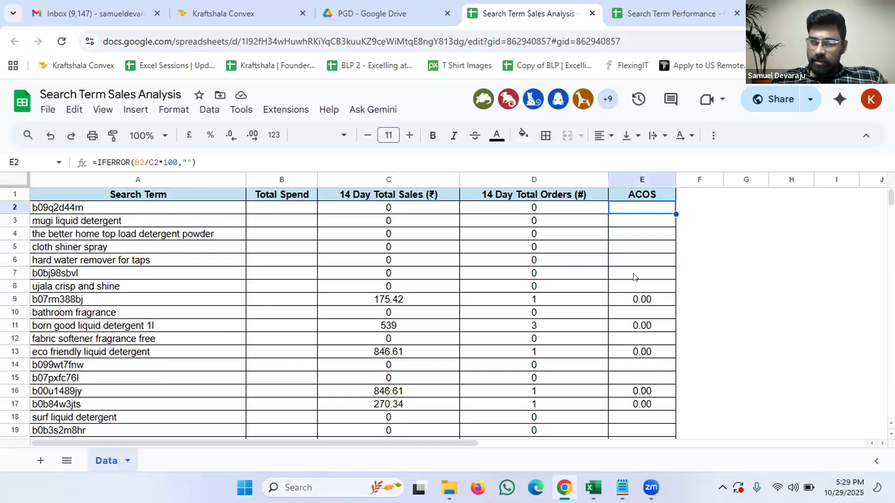
click(278, 209)
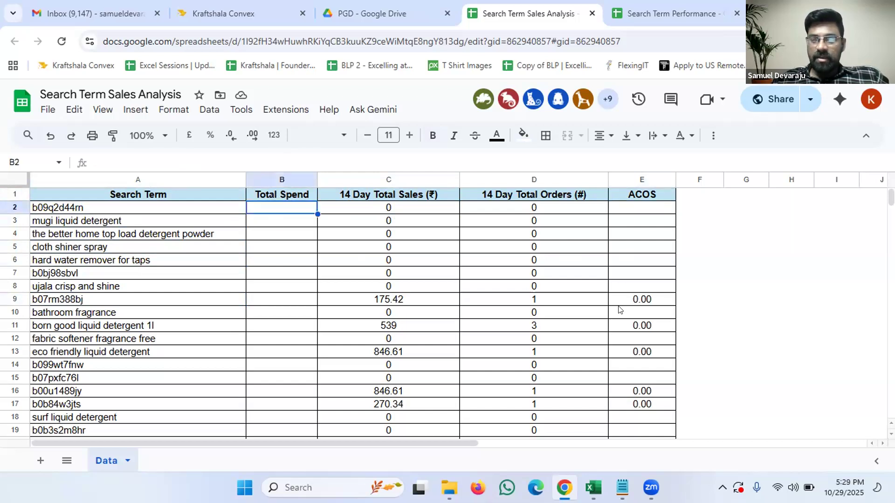
click(637, 301)
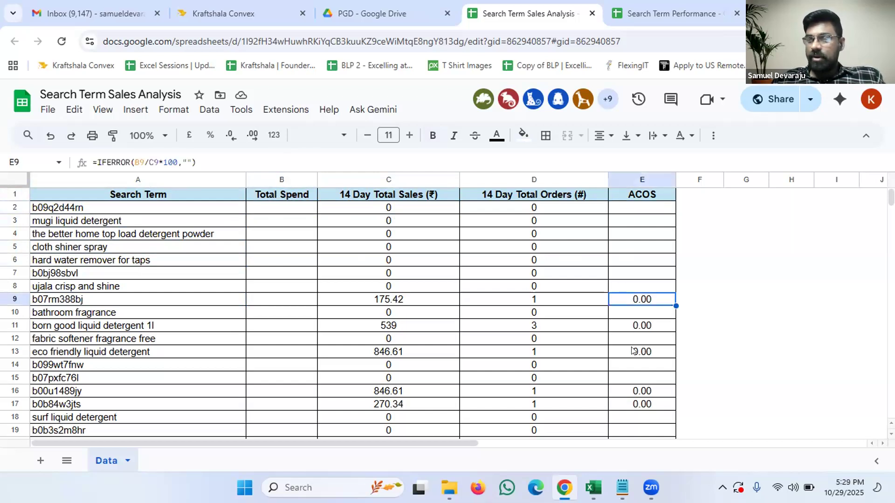
click(295, 212)
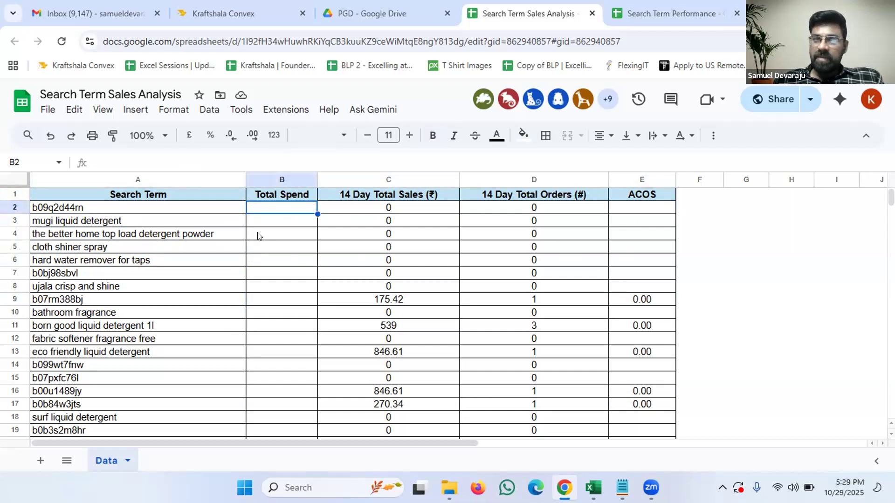
click(678, 9)
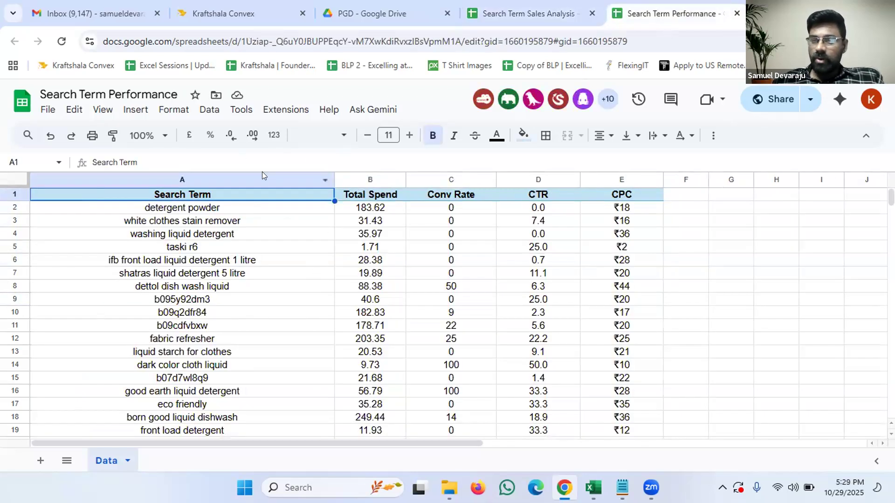
click(519, 22)
text(=)
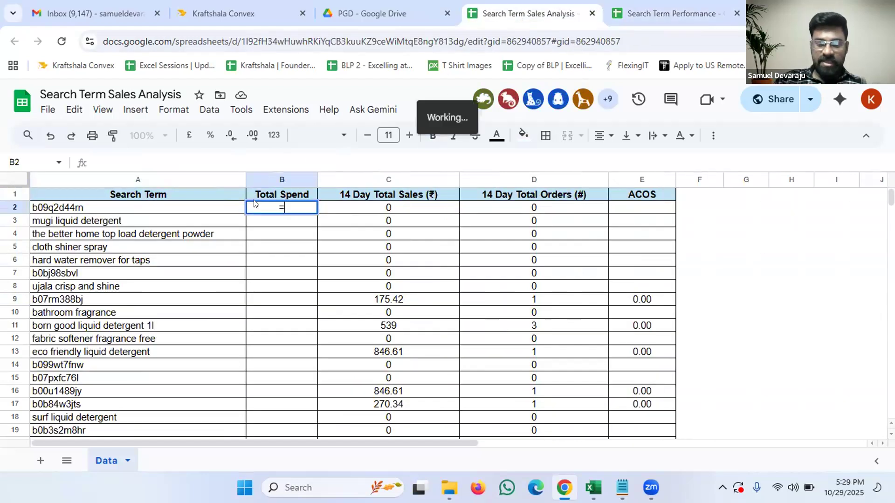
text(vlookup()
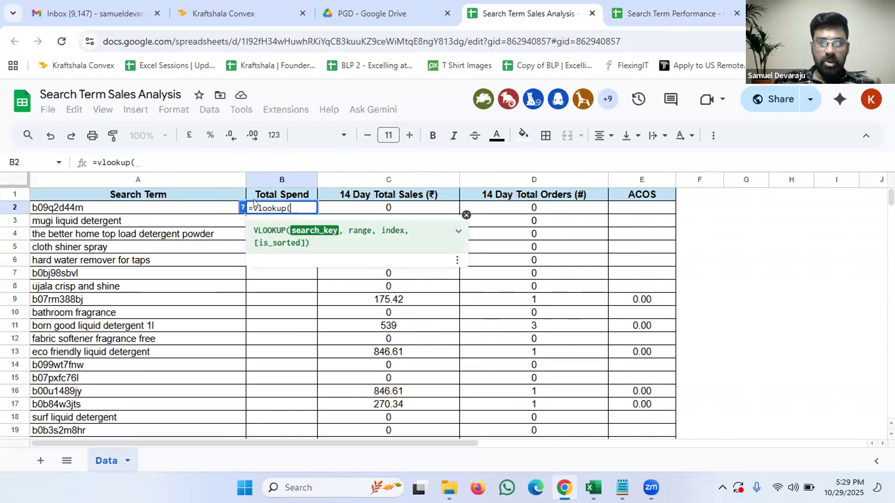
click(134, 208)
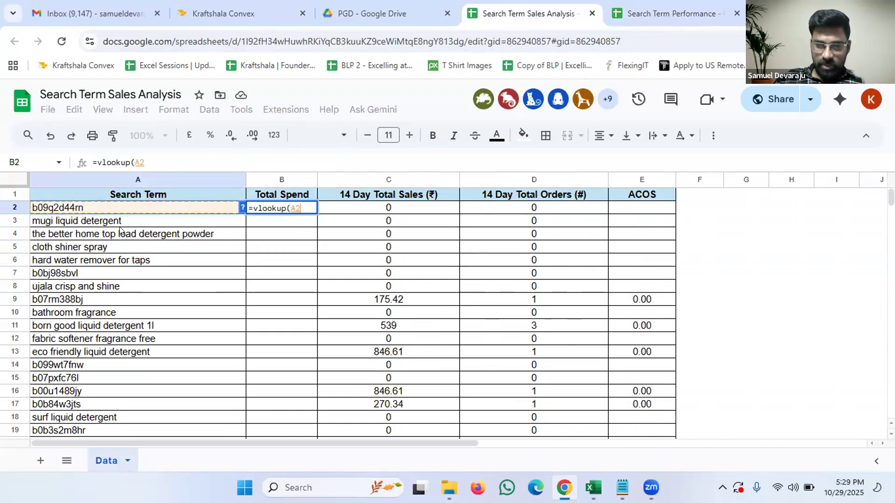
text(,)
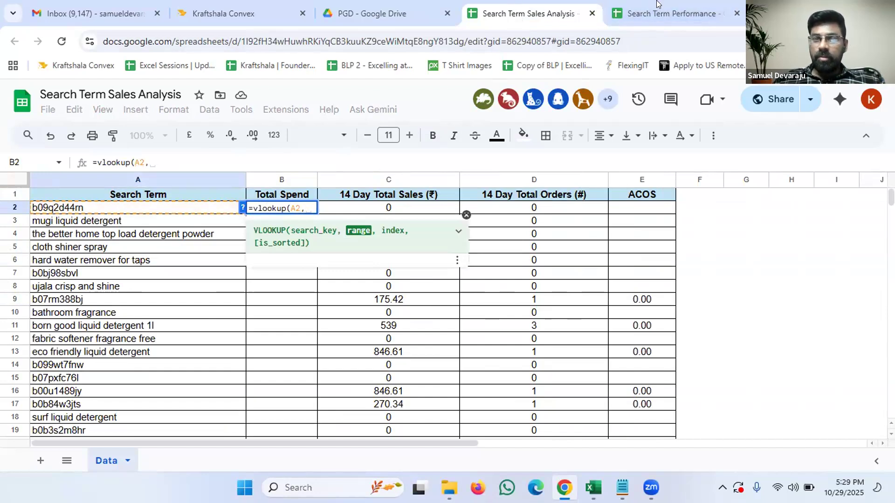
click(677, 16)
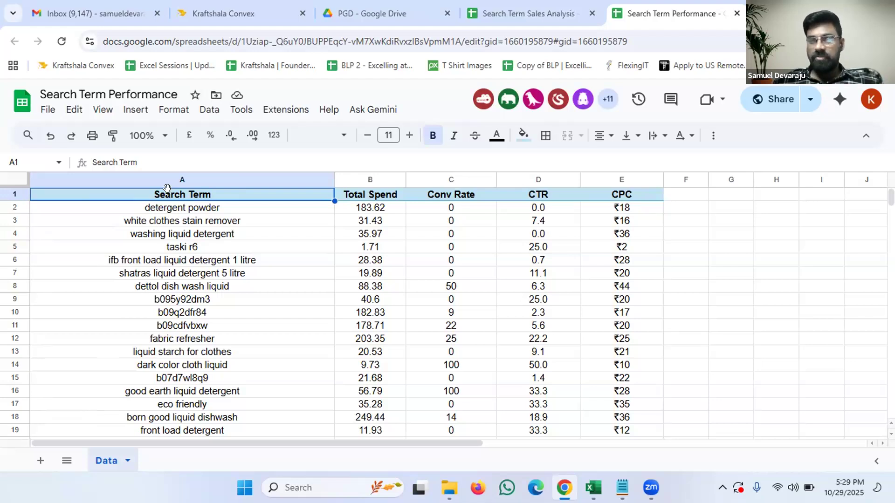
click(538, 8)
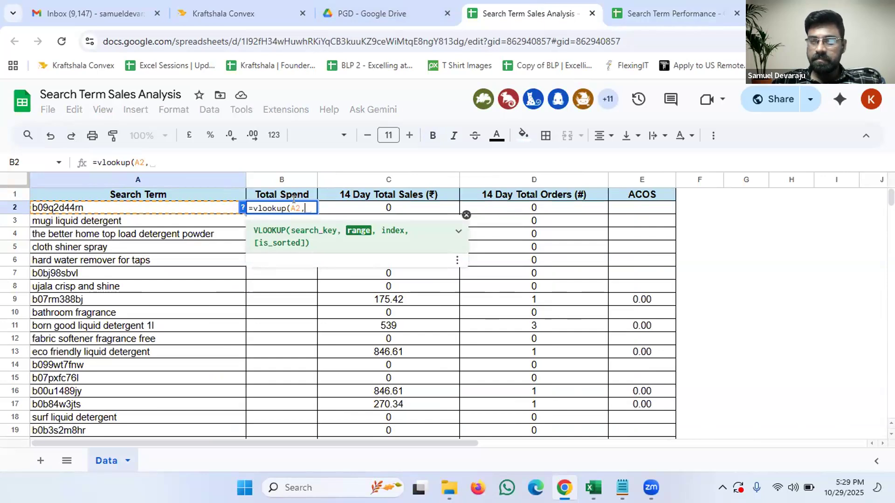
key(BackSpace)
key(BackSpace)
key(BackSpace)
key(BackSpace)
key(BackSpace)
key(BackSpace)
key(BackSpace)
key(BackSpace)
key(BackSpace)
key(BackSpace)
key(BackSpace)
key(BackSpace)
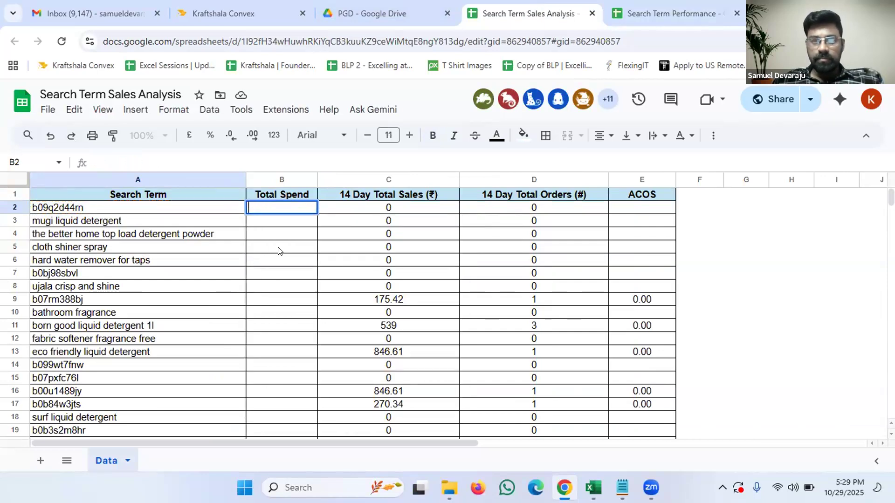
click(279, 247)
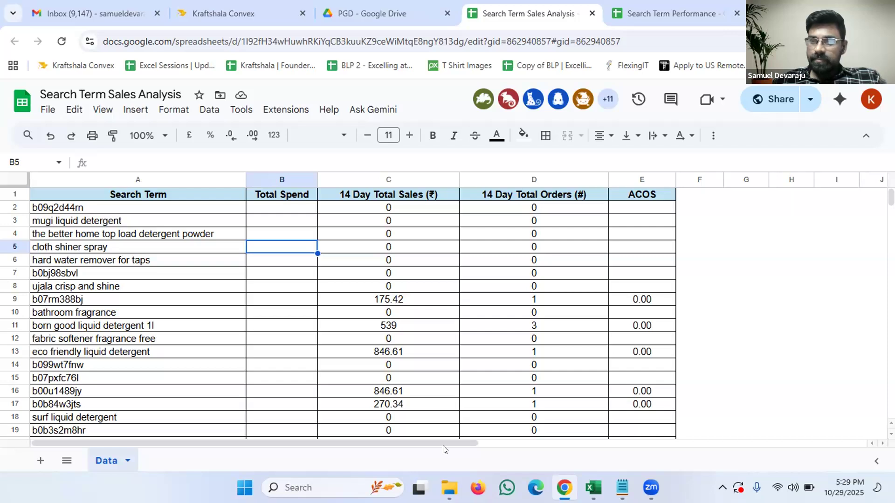
- Add a new blank sheet to Search Term Sales Analysis and check the source table in Search Term Performance
click(280, 208)
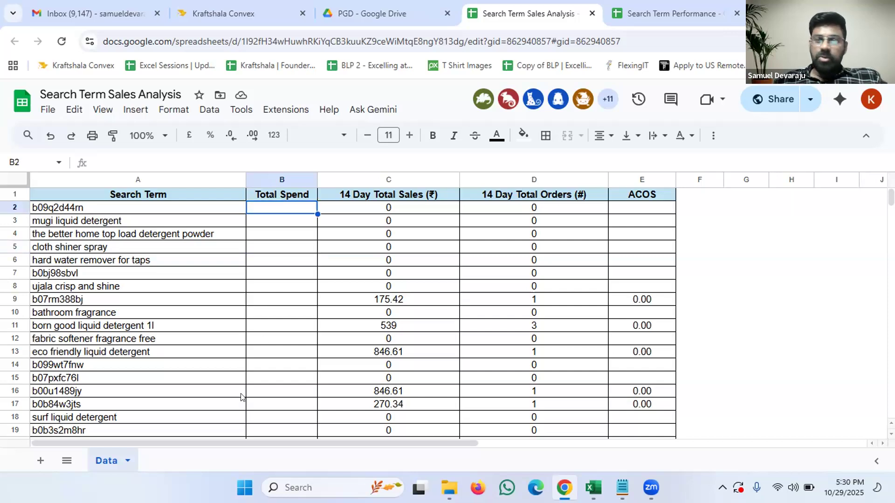
click(40, 461)
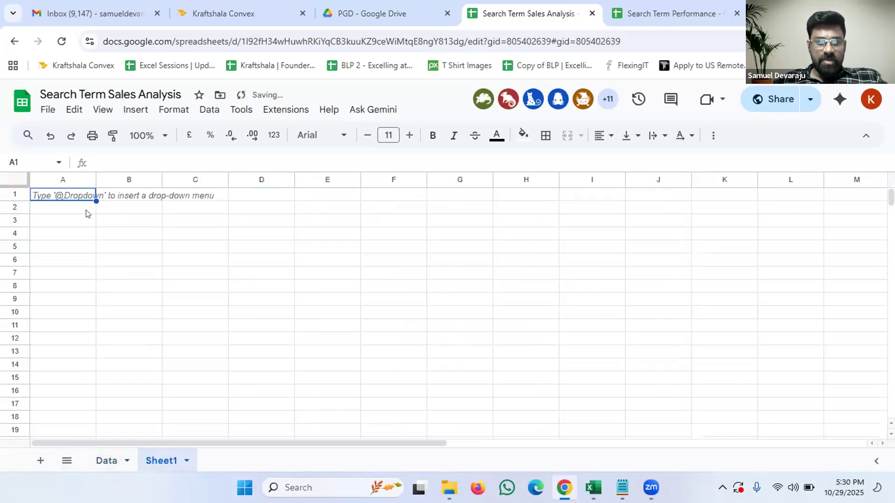
click(673, 17)
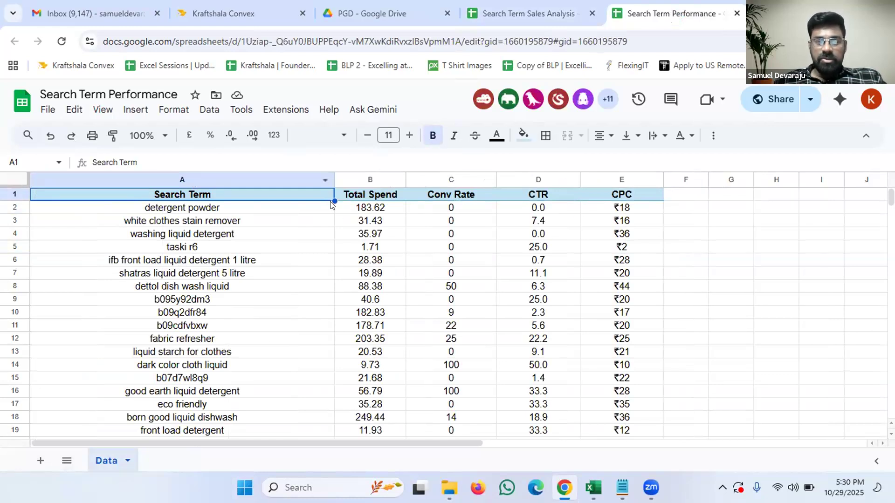
click(551, 10)
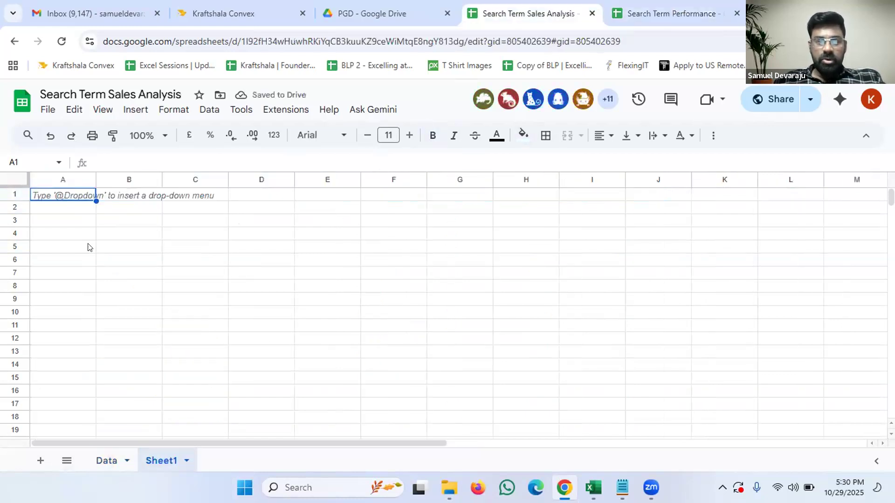
text(=i)
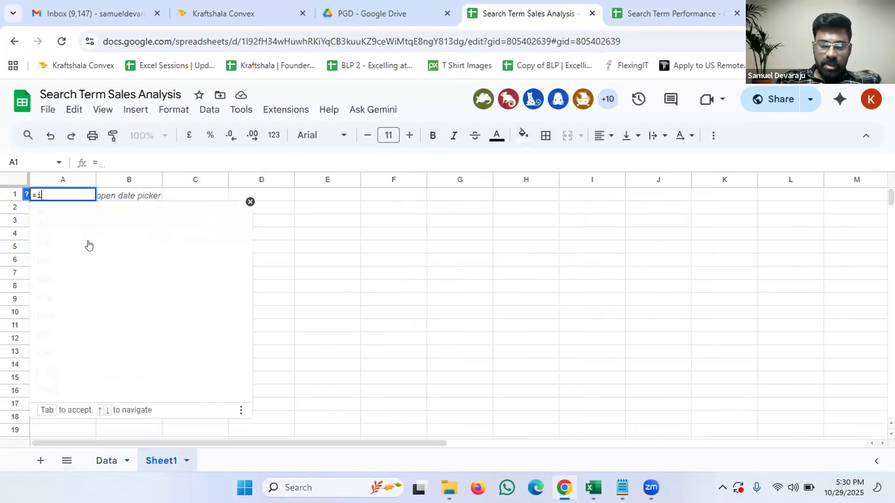
text(mportrange)
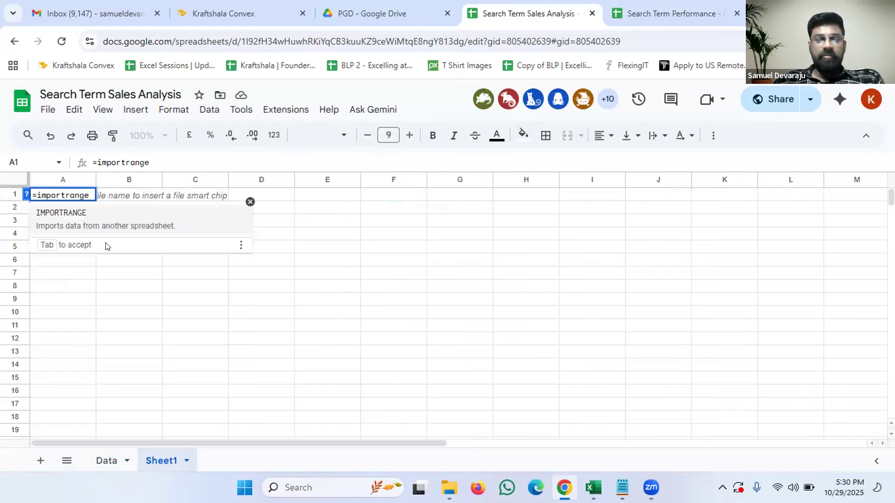
click(107, 246)
key(Escape)
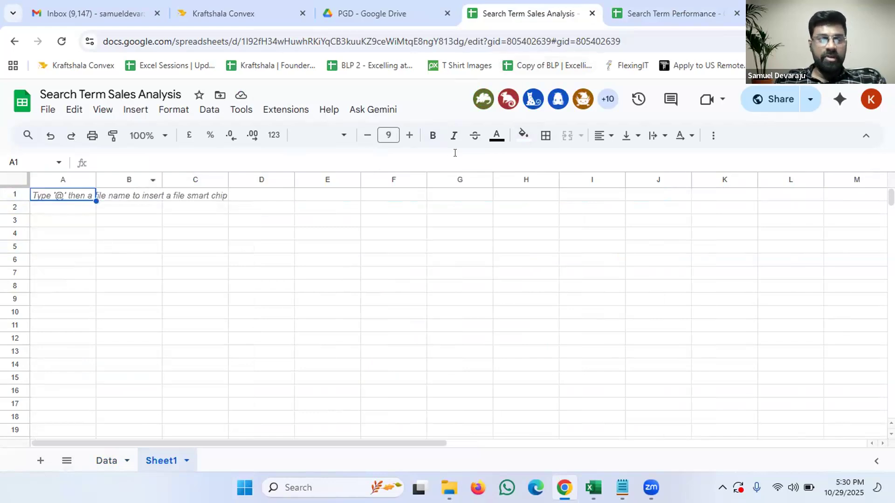
- Check the Search Term Performance spreadsheet's URL and select its whole data table from A1 to determine the range
key(ctrl+Tab)
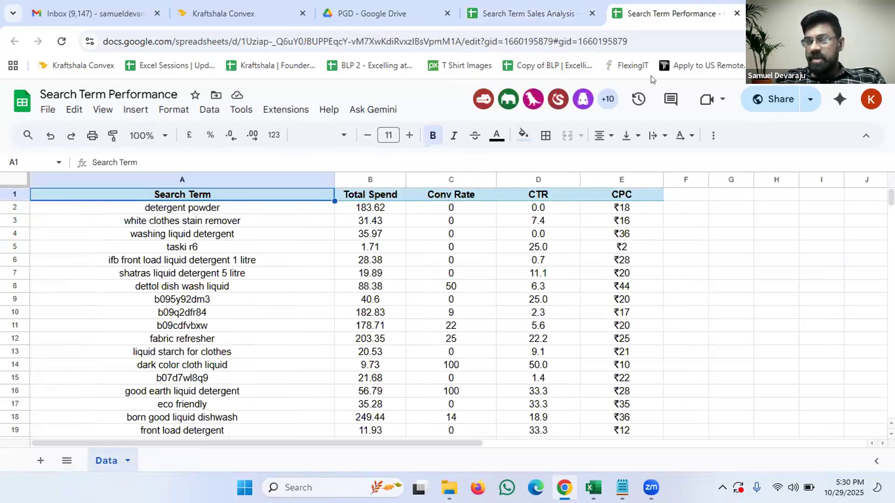
click(545, 37)
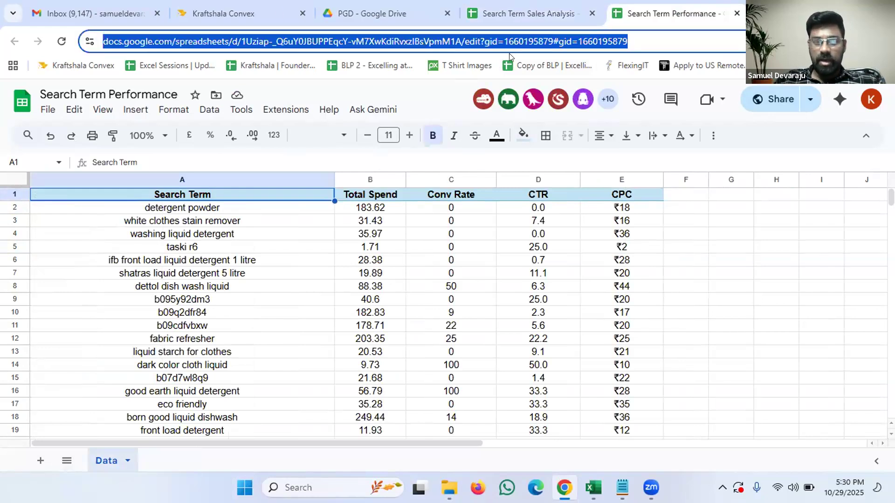
key(Escape)
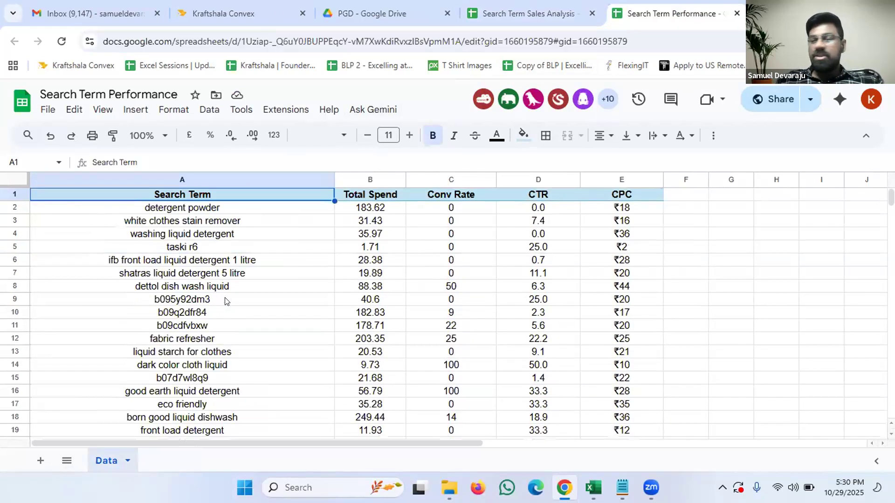
scroll(207, 333, down, 5)
scroll(125, 245, up, 5)
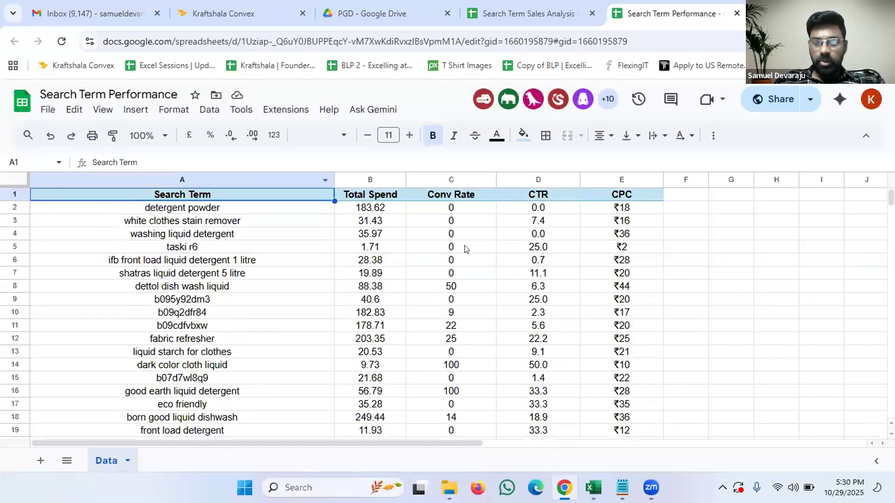
key(ctrl+shift+Right)
key(ctrl+shift+Down)
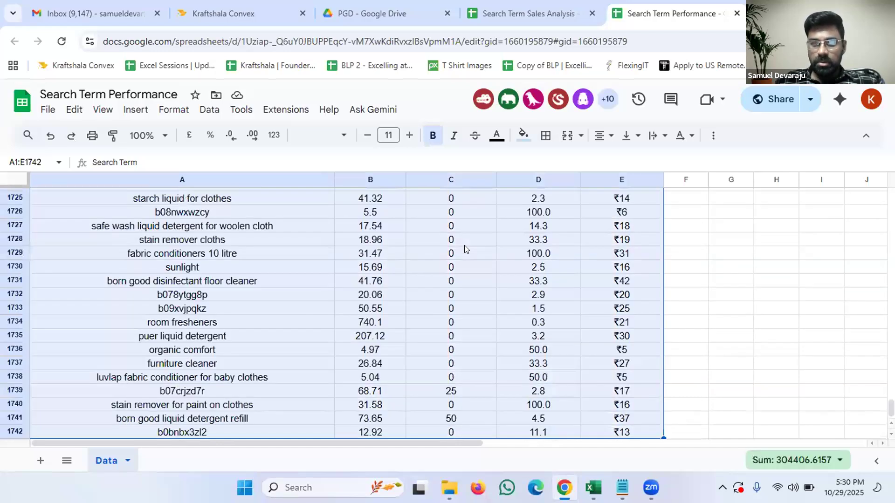
scroll(624, 375, down, 2)
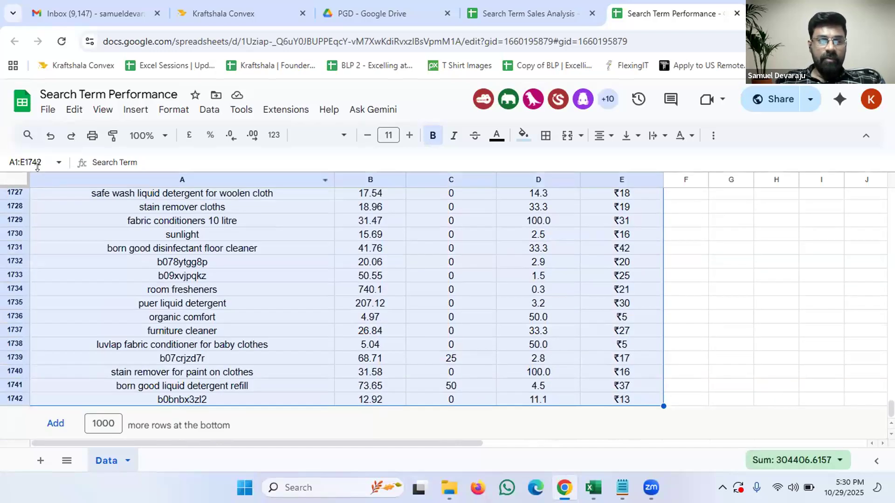
scroll(436, 399, up, 20)
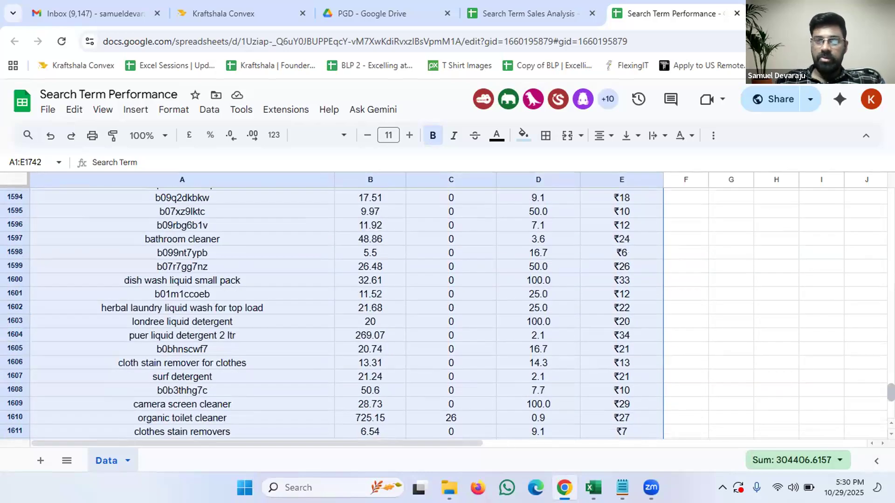
drag(890, 392, 889, 186)
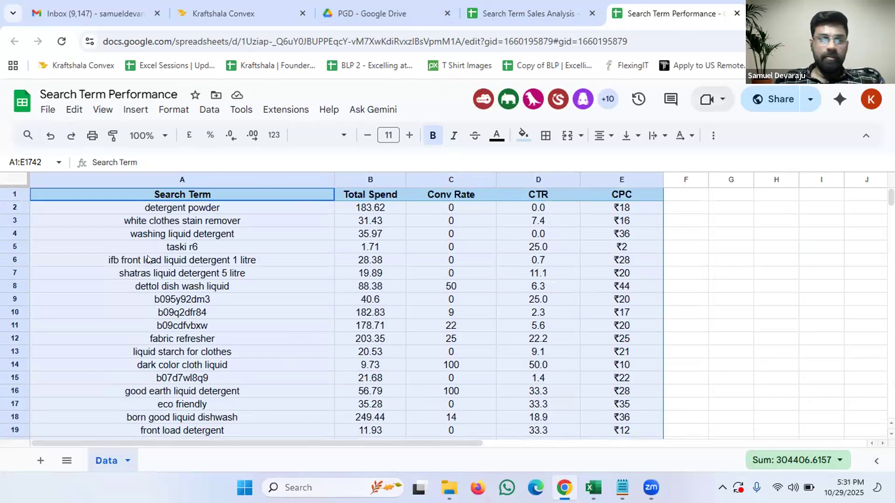
- Start an IMPORTRANGE formula in A1 of Sheet1 in Search Term Sales Analysis, using the Search Term Performance spreadsheet's URL in quotes
click(496, 18)
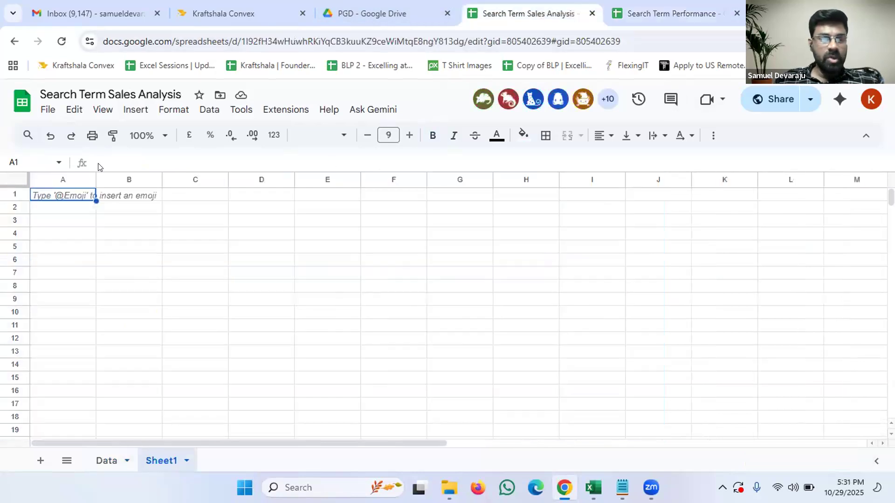
text(=)
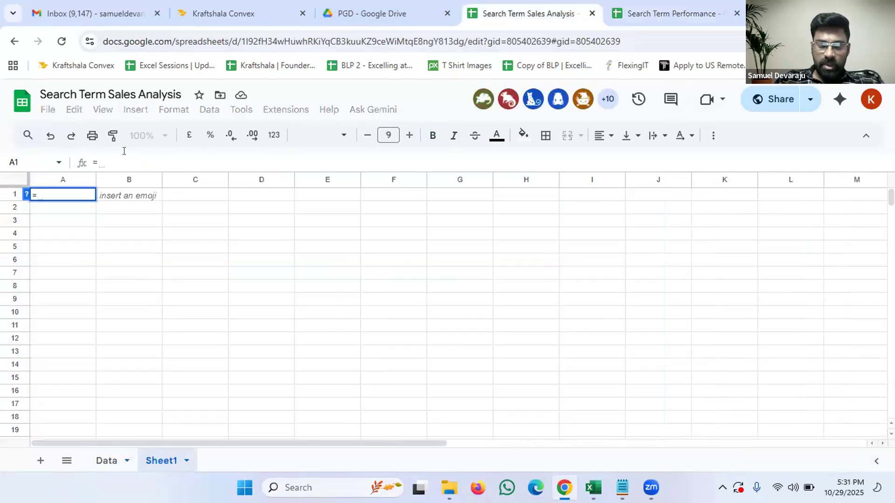
text(importrange()
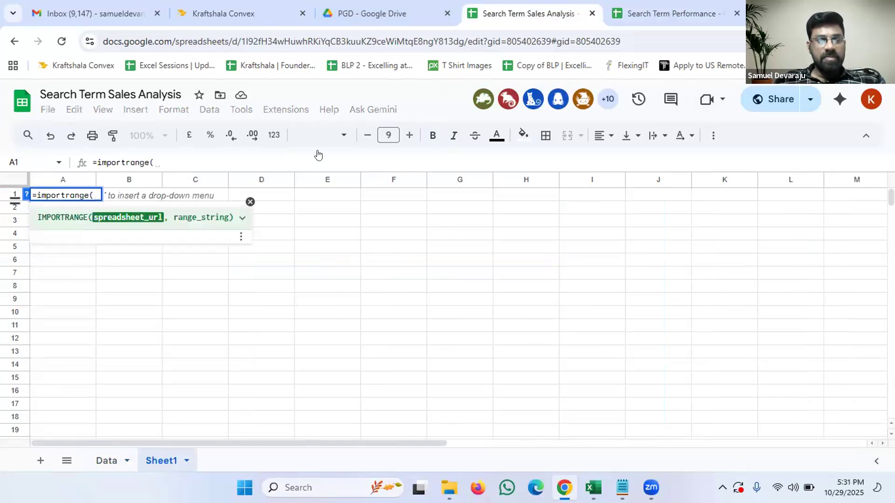
text(")
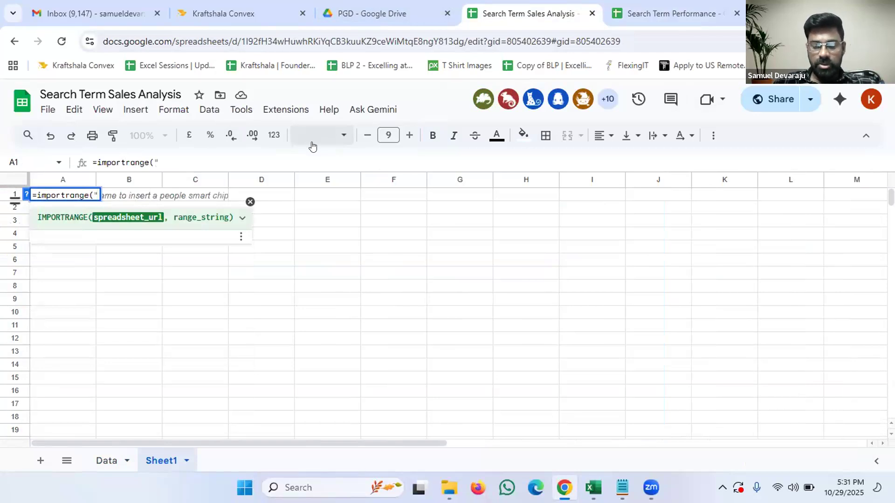
key(ctrl+v)
text(")
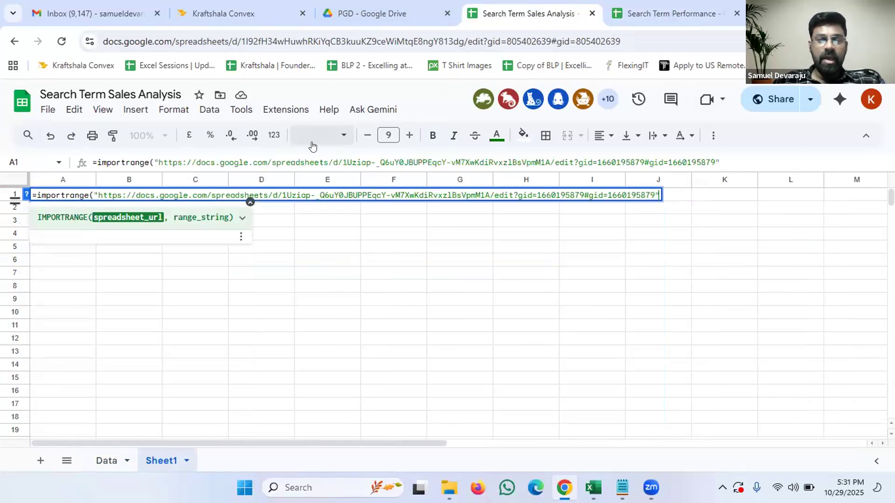
- Check the IMPORTRANGE syntax example and complete the formula in A1 with the range string "Data!A1:E1742"
click(241, 218)
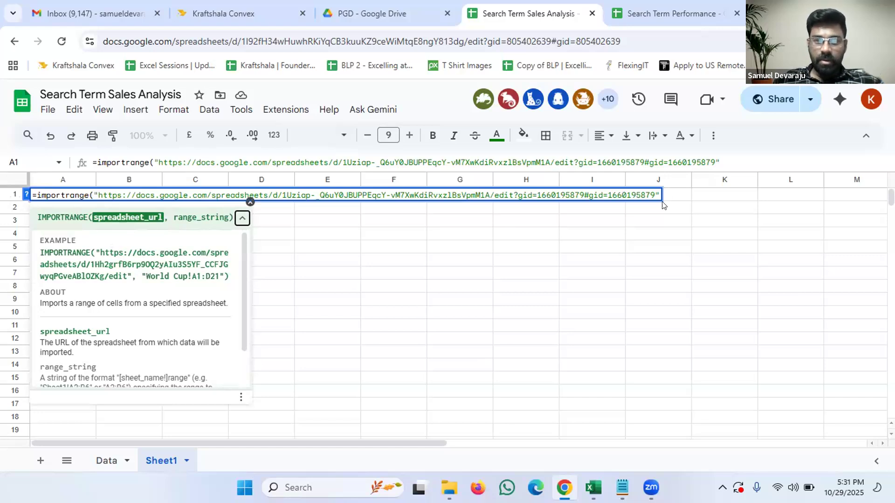
click(717, 170)
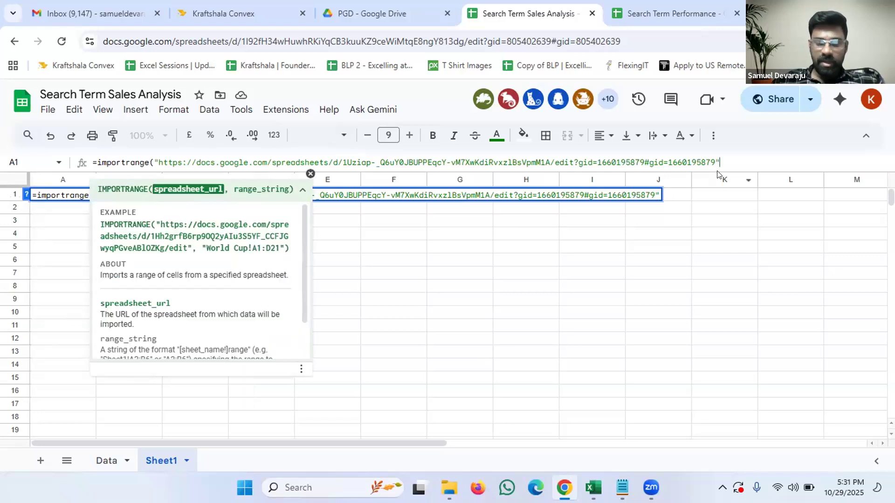
text(,)
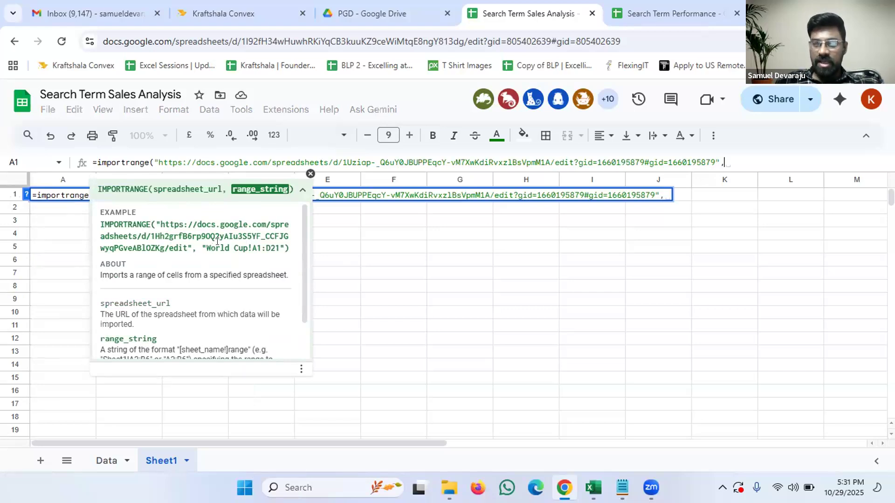
text("Data)
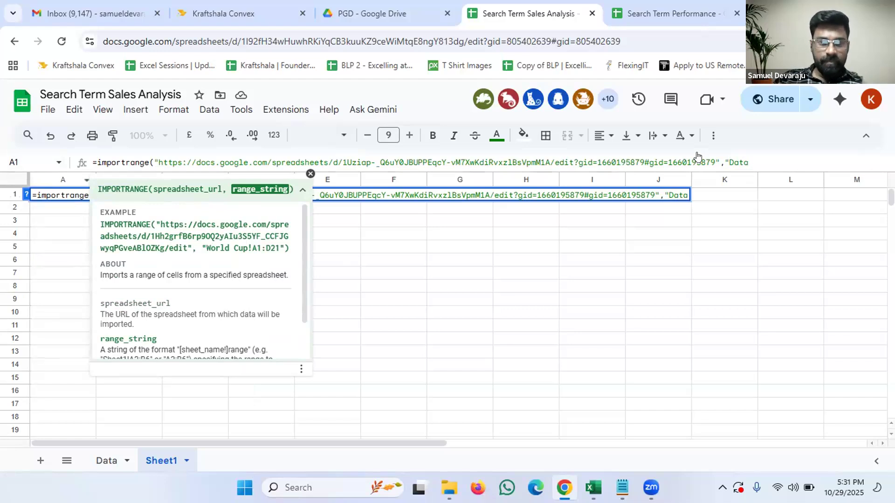
text(!)
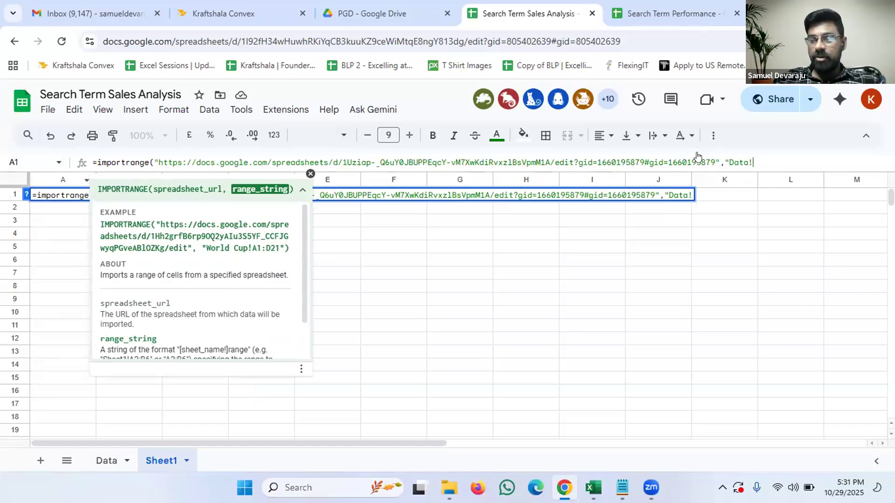
text(A1)
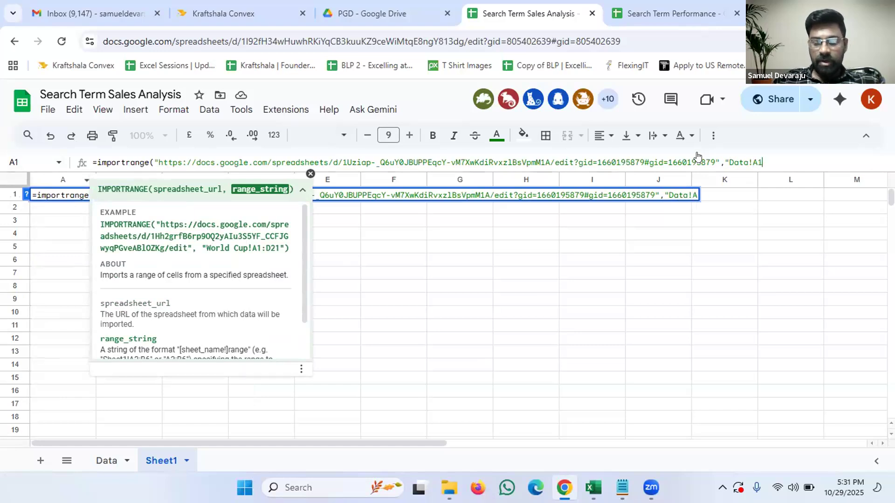
text(:)
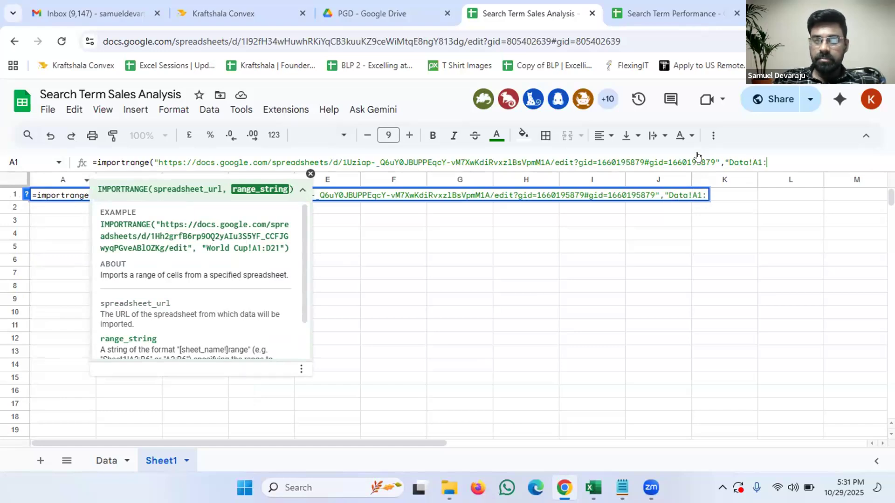
text(E1742)
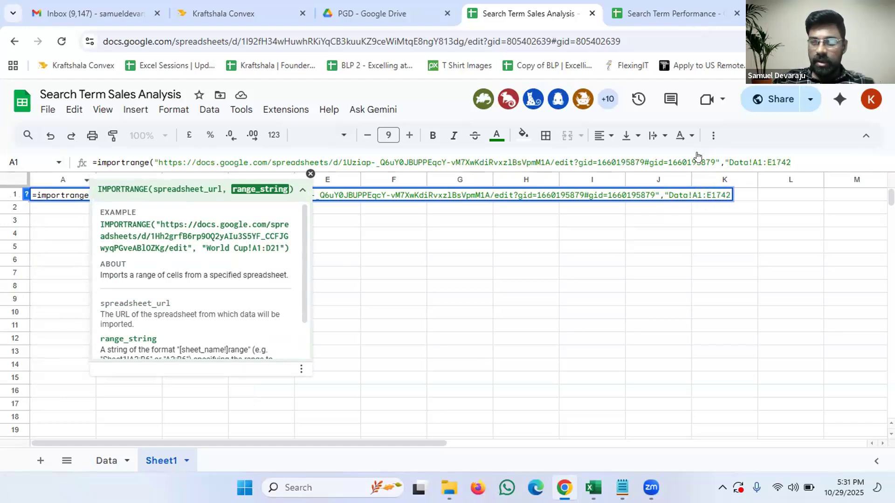
text(")
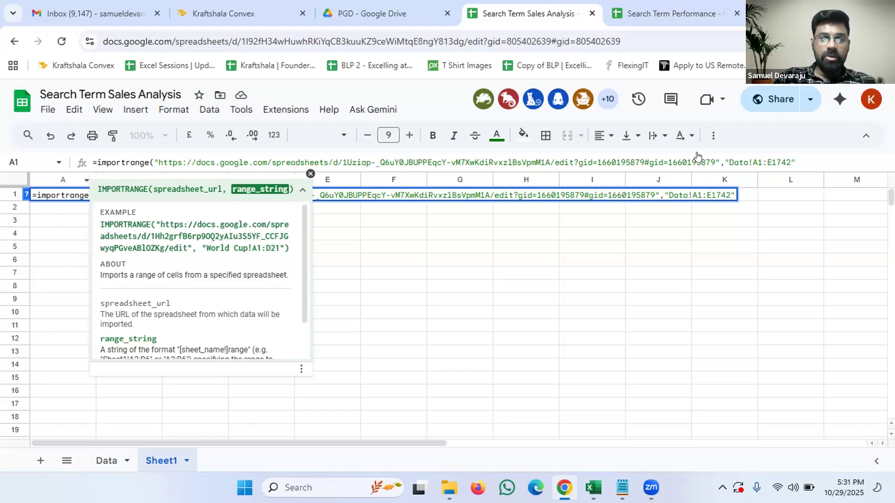
text())
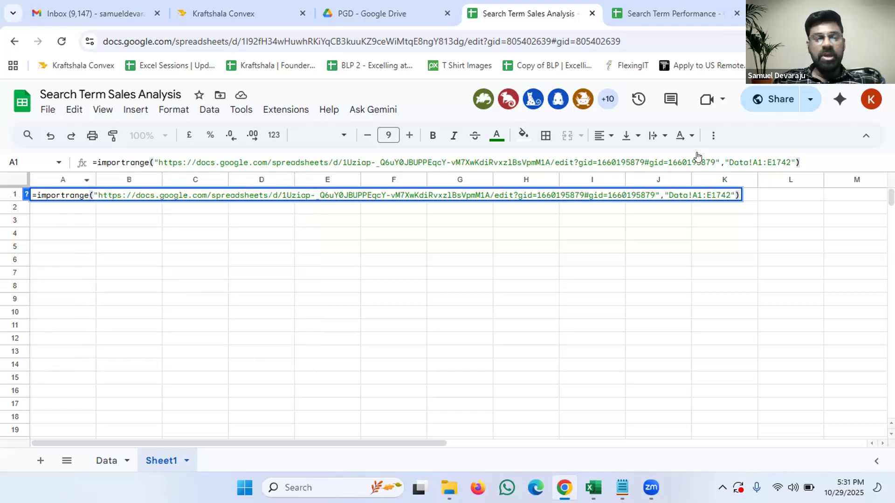
key(Return)
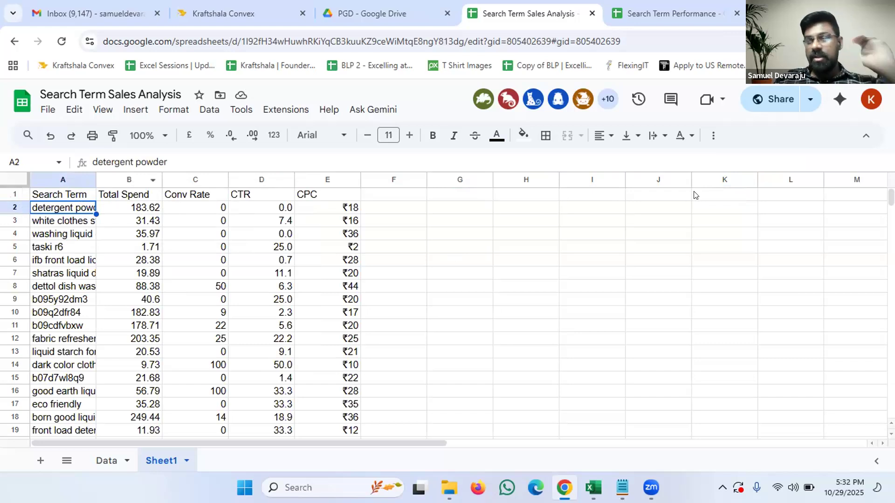
- Review the IMPORTRANGE formula in A1 of Sheet1 and compare the imported table with the Data sheet's empty Total Spend column
click(70, 192)
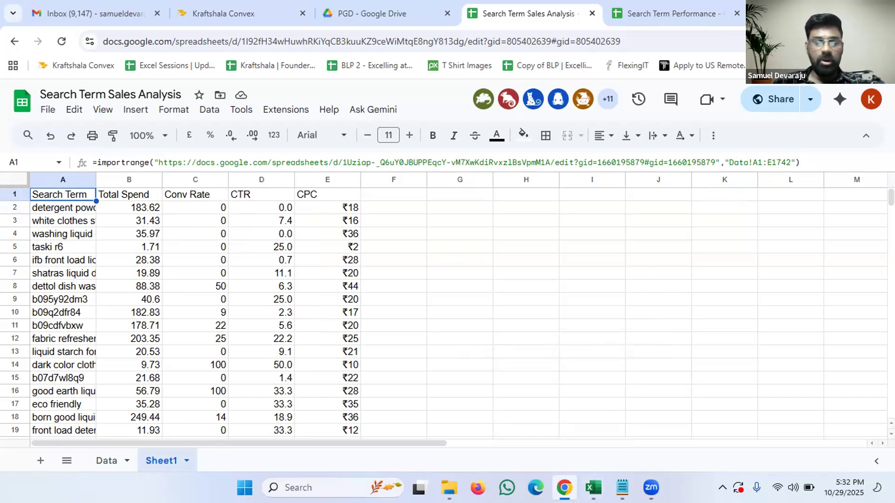
click(106, 460)
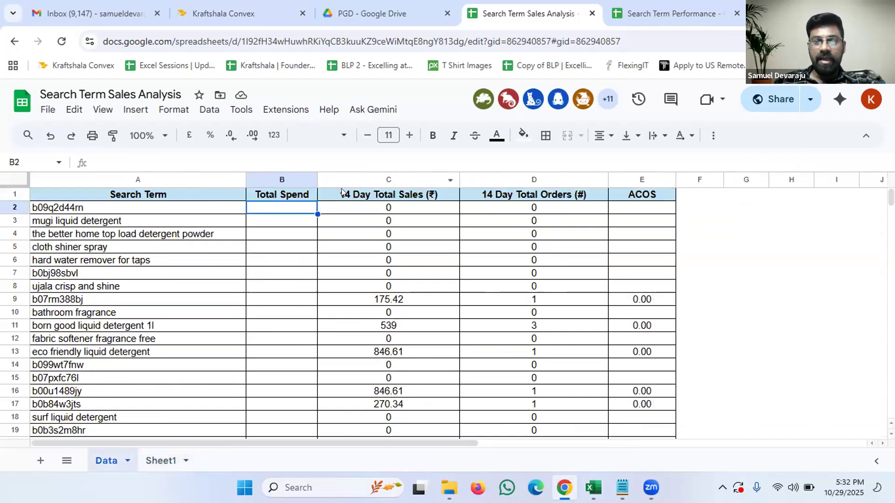
click(160, 456)
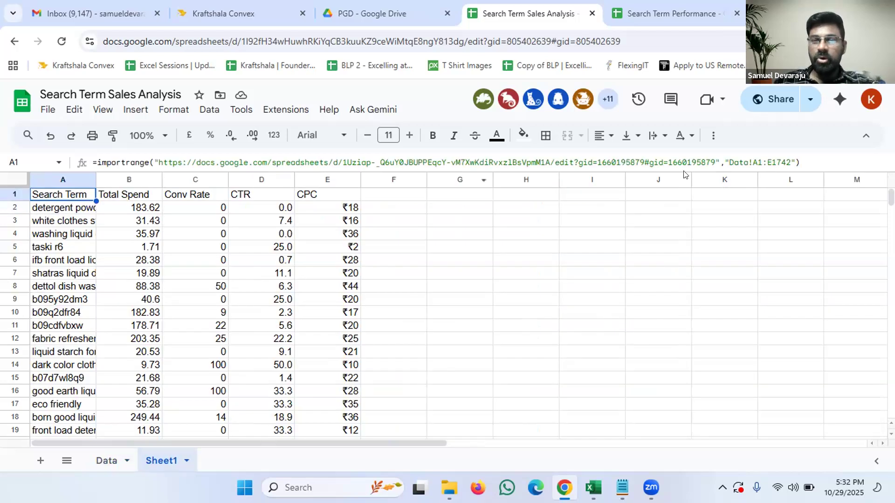
drag(803, 162, 94, 157)
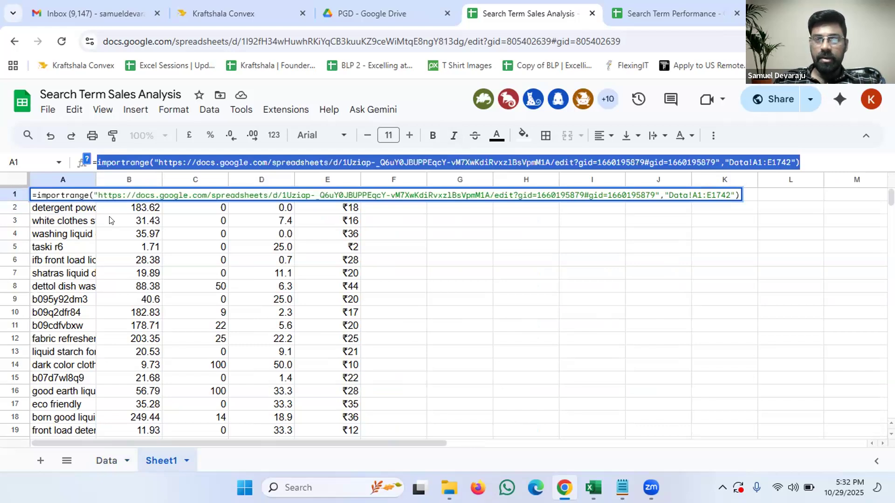
key(Escape)
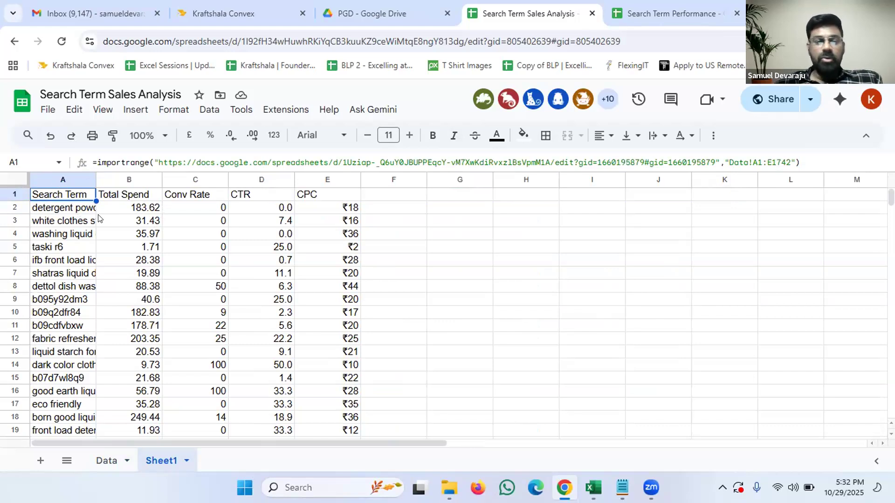
- Insert a new column before the Search Term column in the Data sheet of Search Term Performance
click(650, 14)
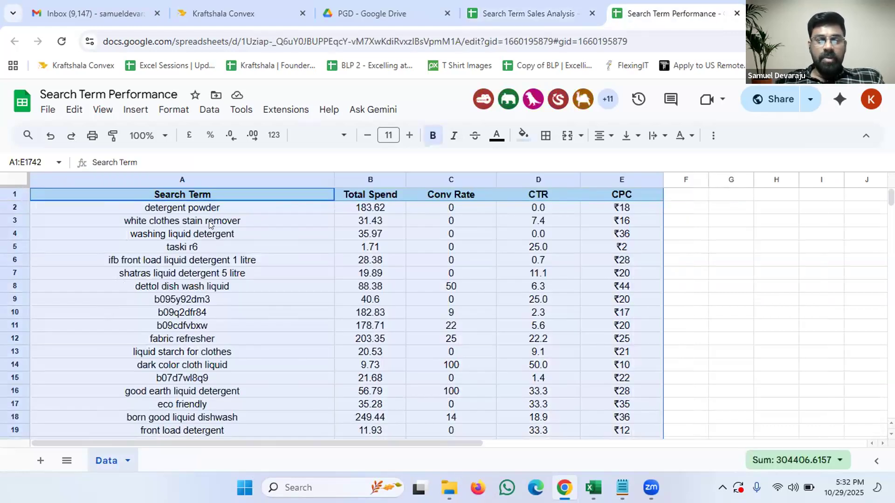
click(221, 203)
click(367, 180)
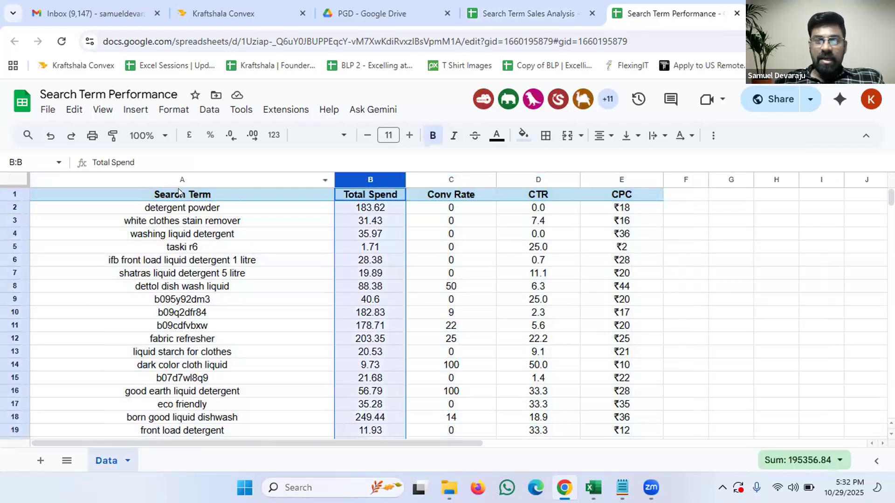
click(99, 180)
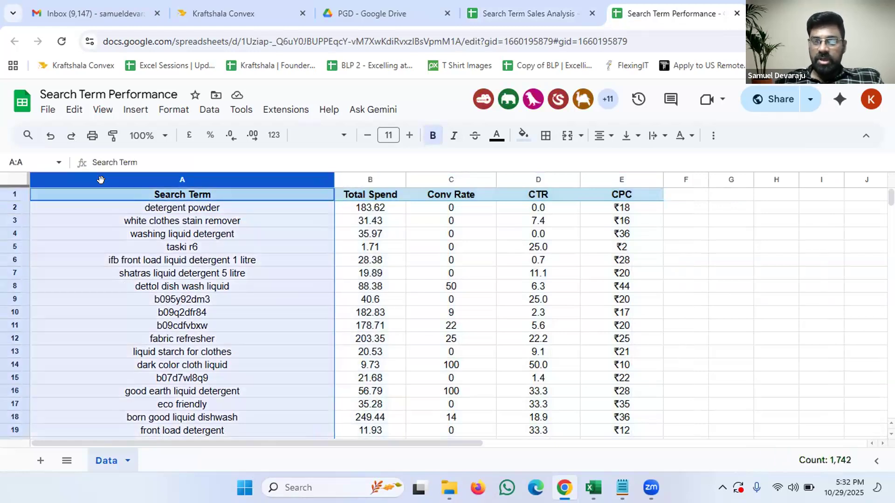
key(ctrl+plus)
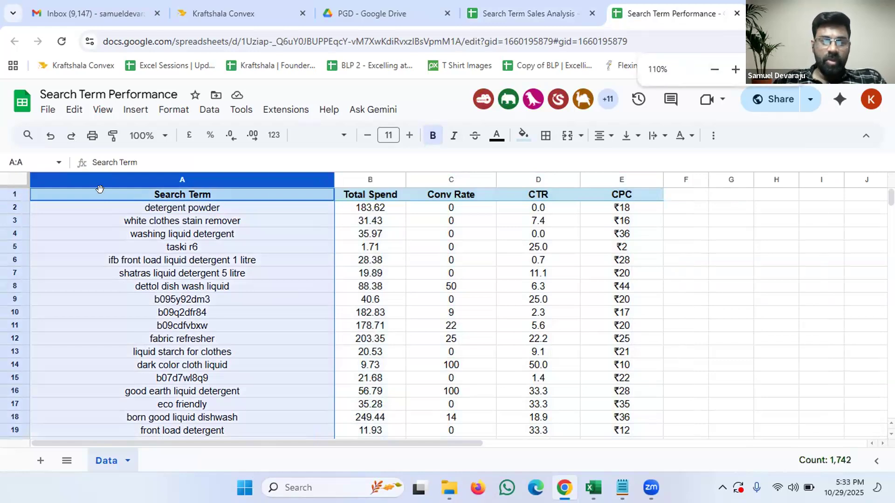
key(ctrl+minus)
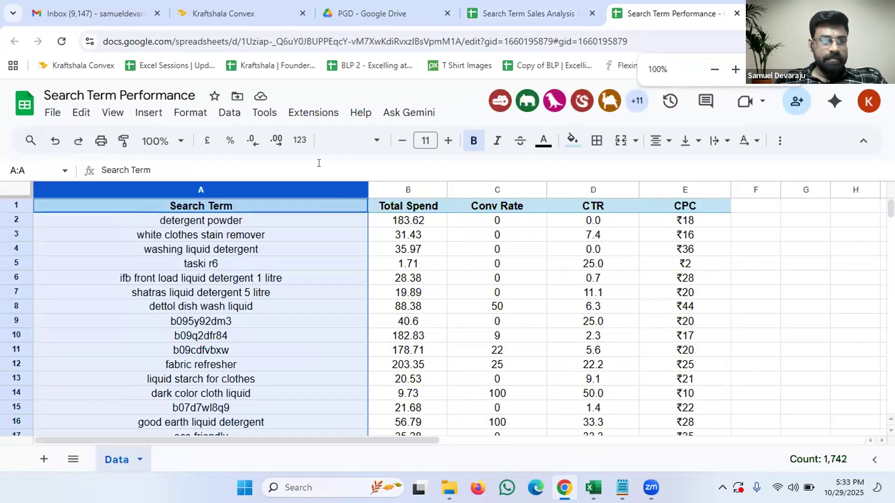
right_click(117, 180)
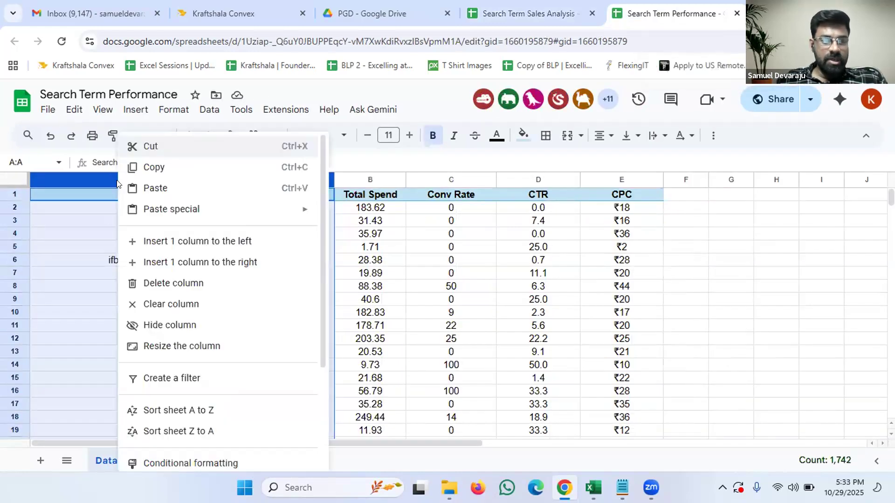
click(195, 241)
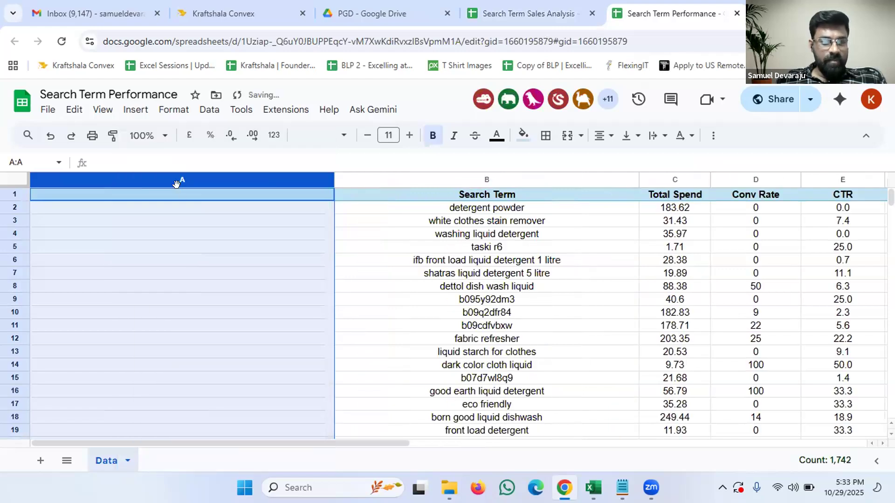
- Head the new column A "S.No", enter 1 and 2 in A2 and A3, and fill the number series down the column
click(205, 218)
click(200, 198)
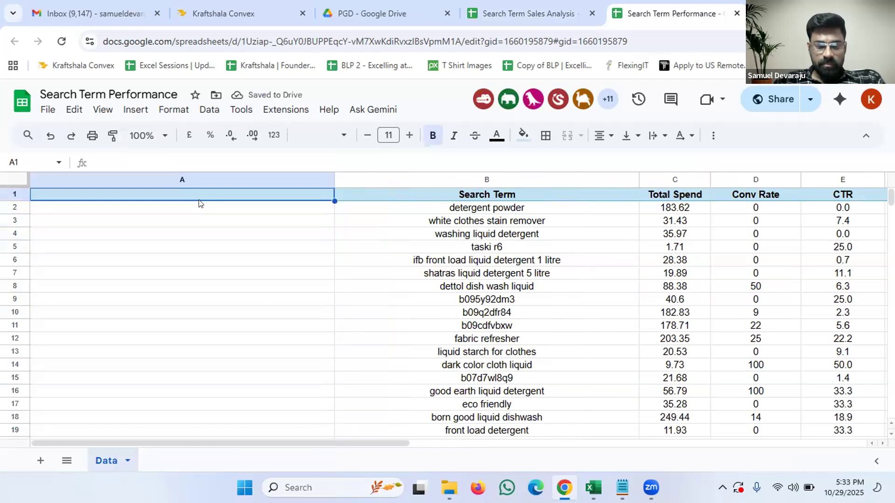
text(S.No)
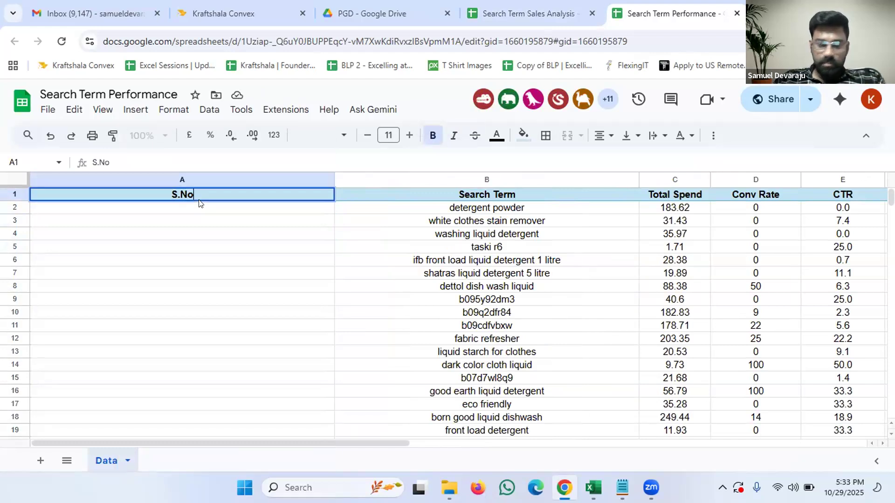
key(Return)
text(1)
key(Return)
text(2)
key(Return)
drag(228, 209, 242, 226)
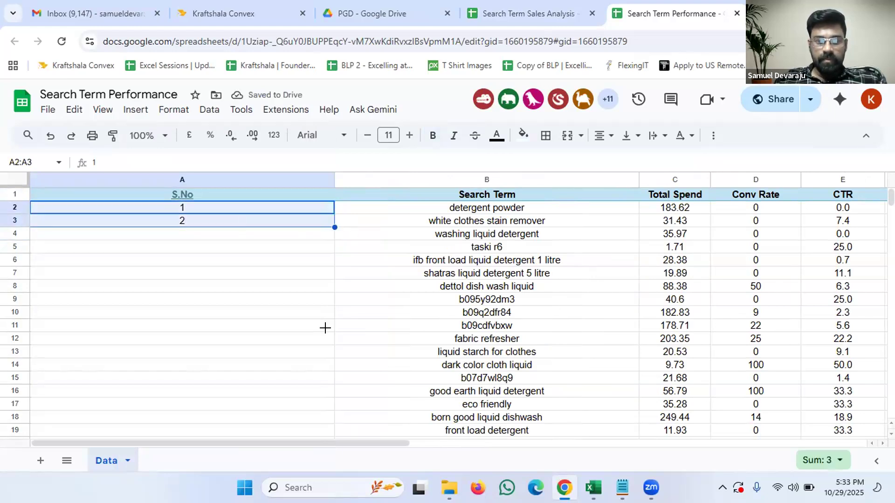
drag(335, 227, 335, 449)
key(ctrl+Home)
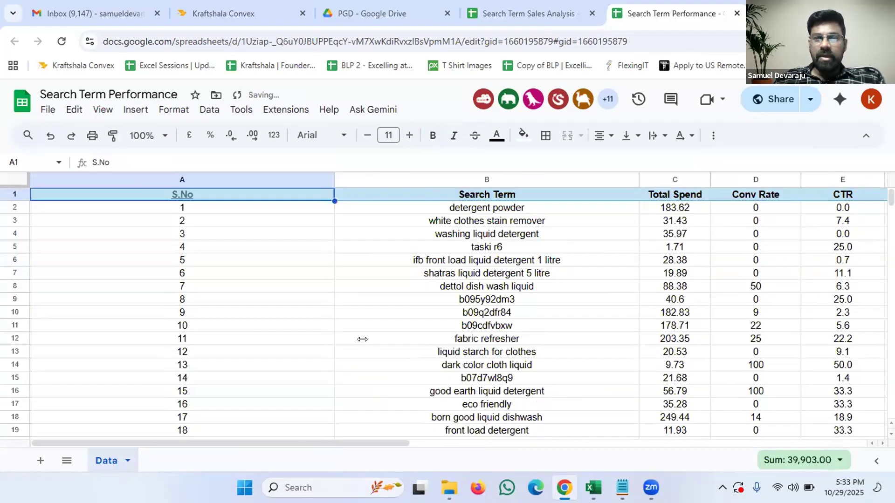
- Check in Sheet1 of Search Term Sales Analysis whether the imported table reflects the added S.No column
key(ctrl+shift+Tab)
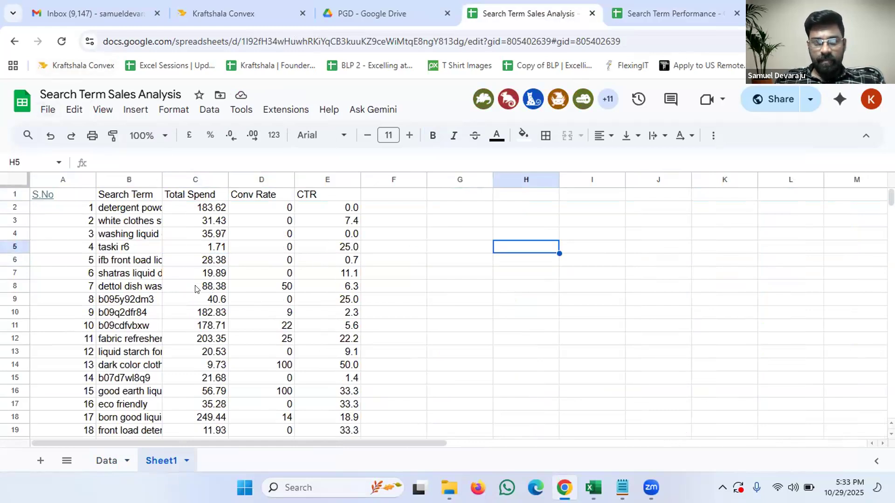
click(170, 249)
click(91, 208)
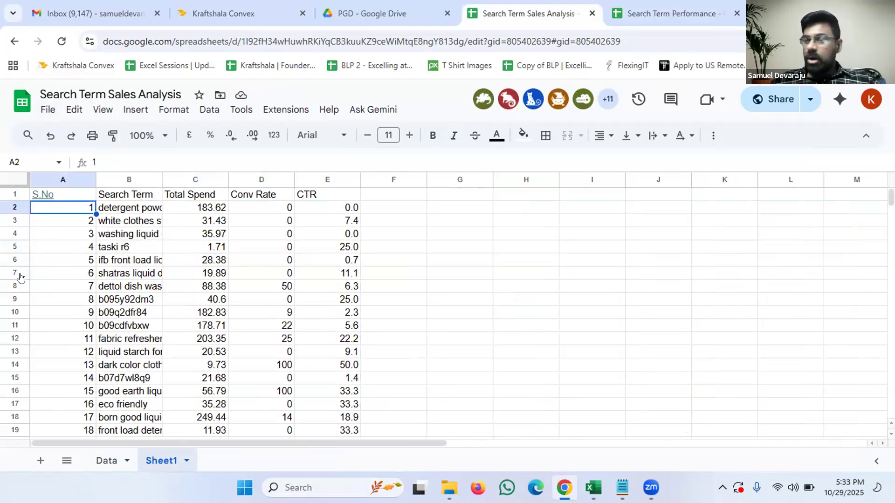
click(311, 478)
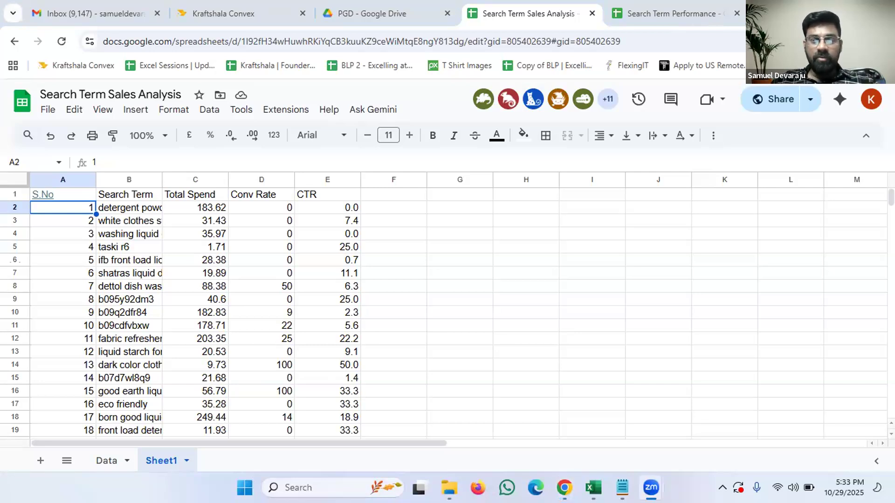
- Compare the imported Search Term column in Sheet1 with the Search Term column of the Data sheet
click(131, 179)
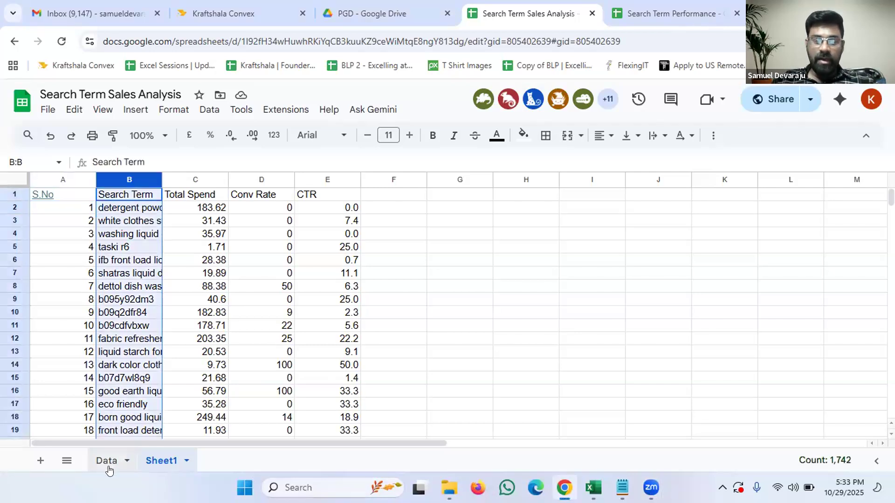
key(ctrl+shift+Page_Up)
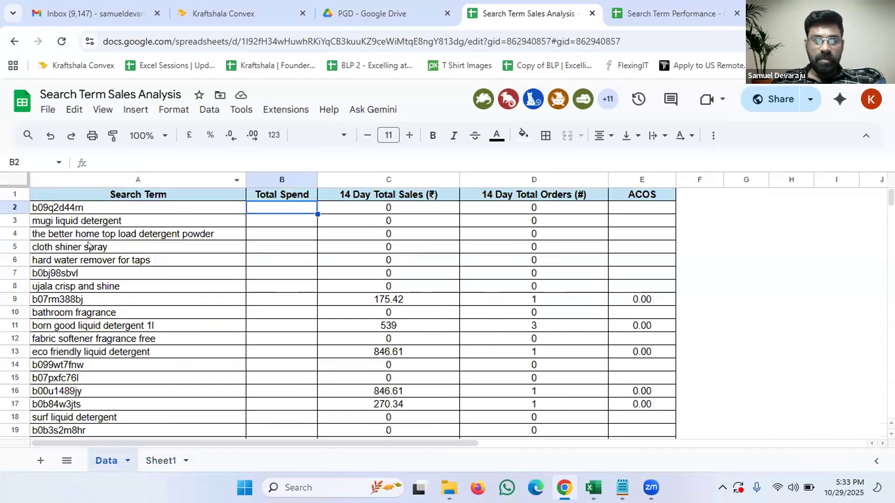
click(112, 209)
click(159, 461)
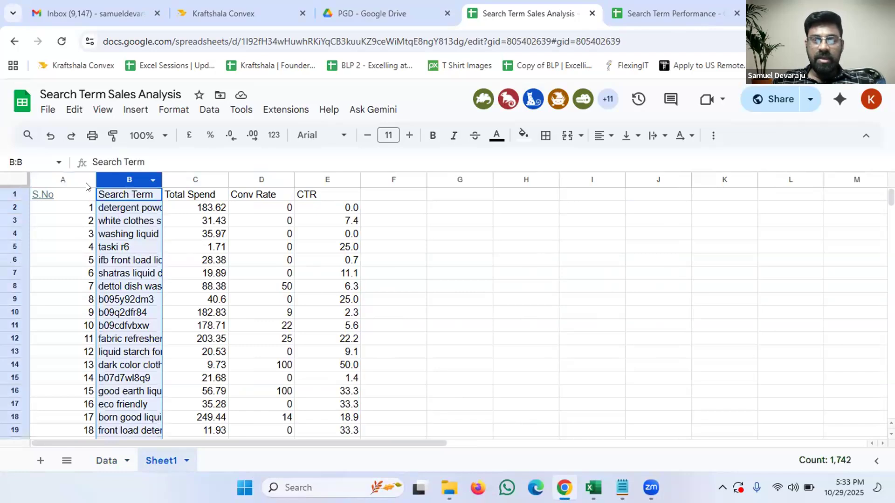
- Change the IMPORTRANGE range in A1 of Sheet1 to Data!B1:E1742 and widen column A
click(60, 180)
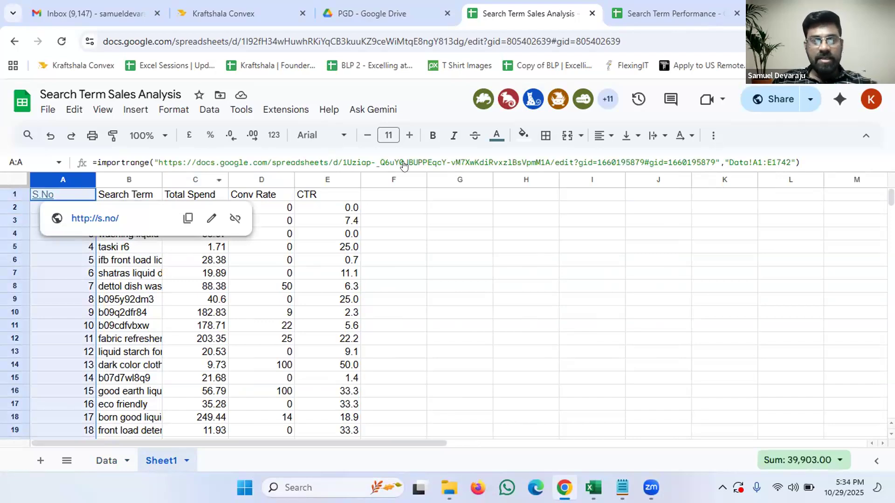
click(757, 163)
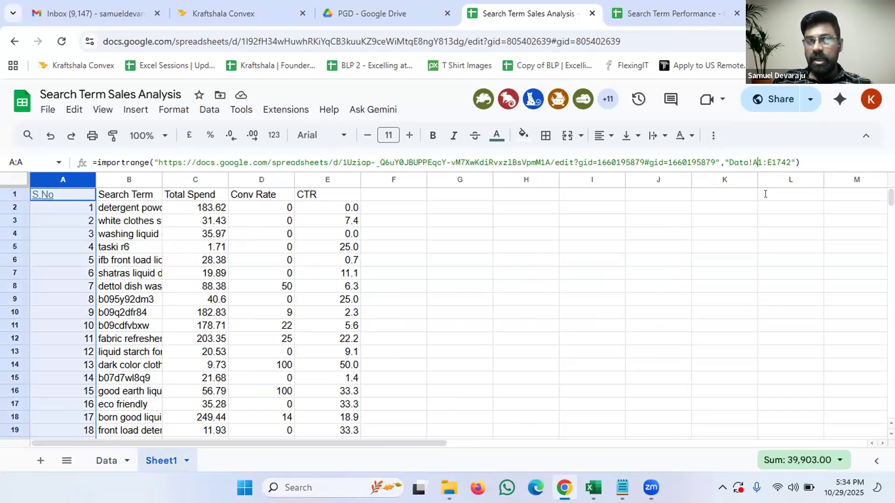
key(BackSpace)
text(B)
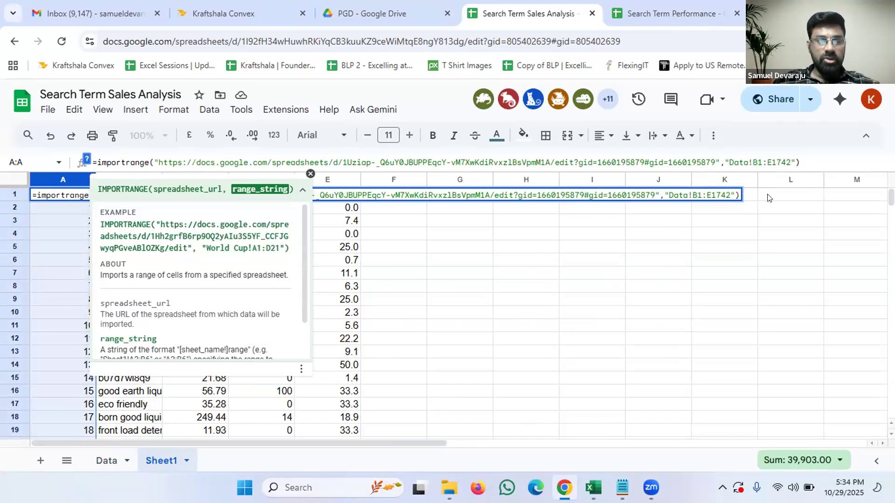
key(Return)
key(ctrl+c)
click(91, 179)
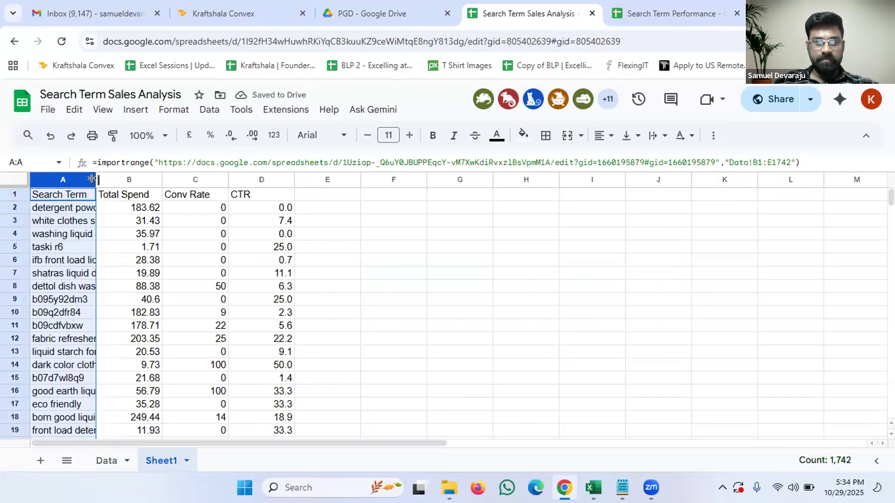
drag(91, 179, 138, 179)
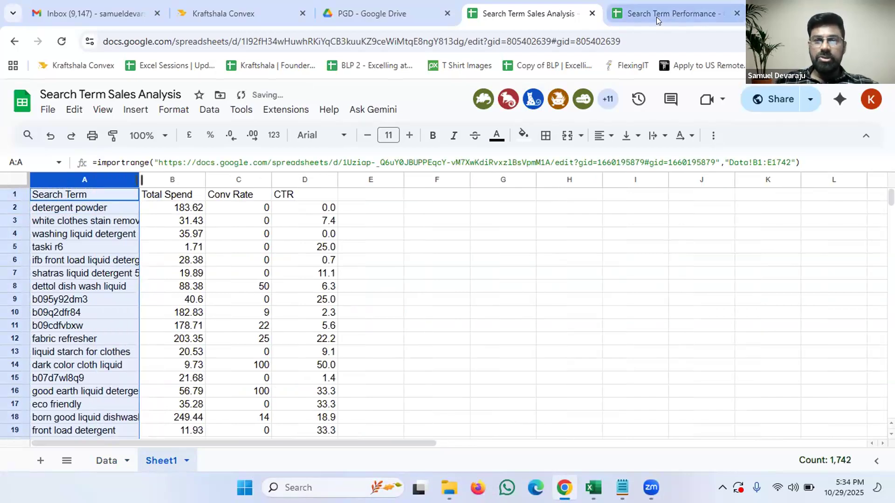
- Review columns B to F of the Data sheet in Search Term Performance to determine which columns the import needs
click(656, 17)
click(224, 223)
drag(322, 175, 76, 193)
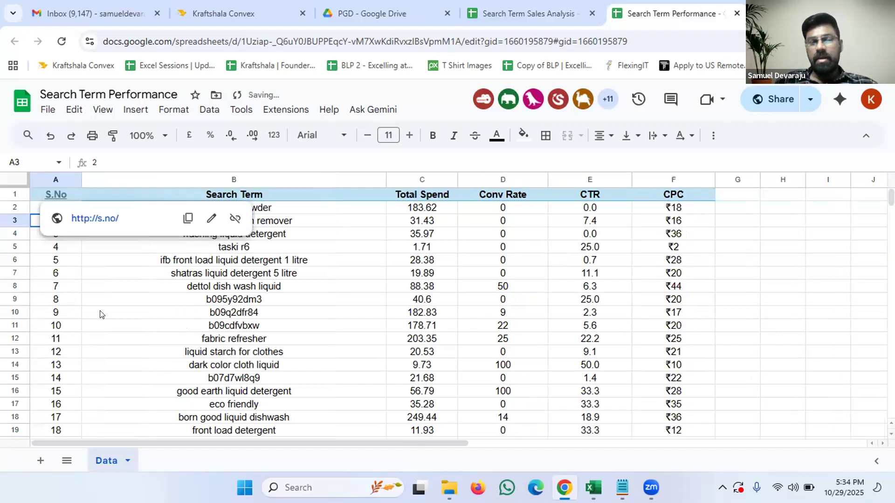
click(164, 175)
drag(163, 175, 625, 240)
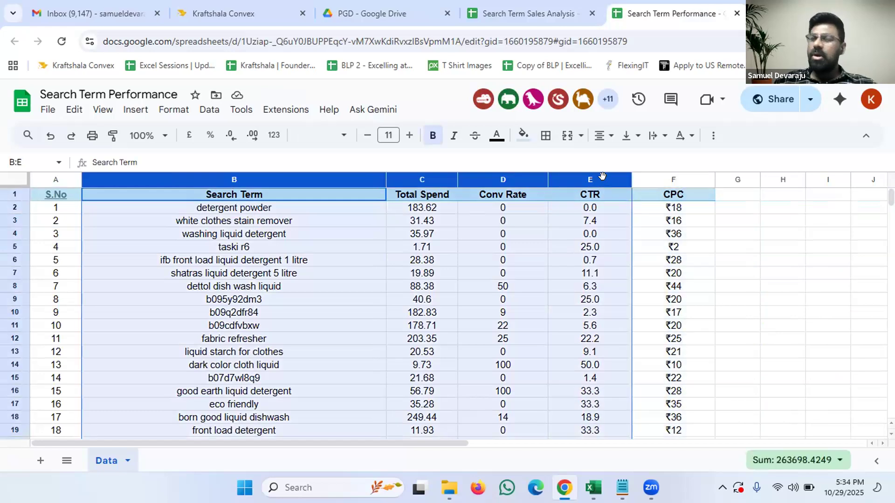
click(681, 180)
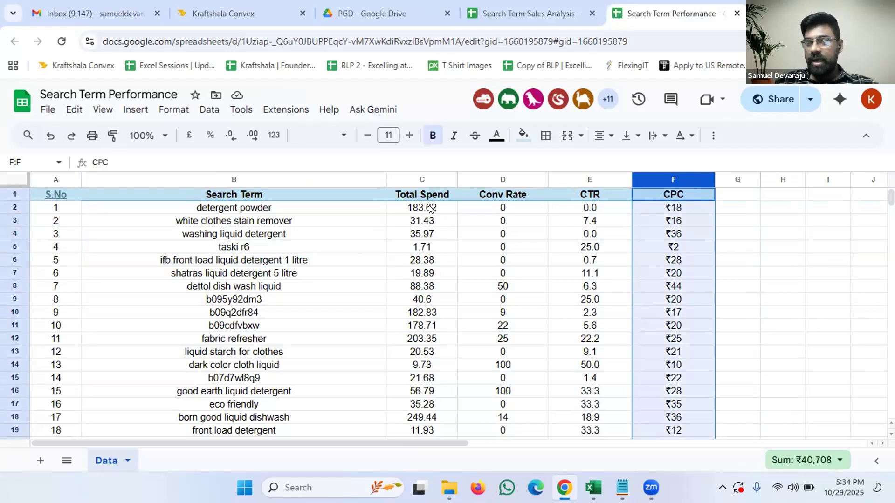
drag(288, 185, 413, 185)
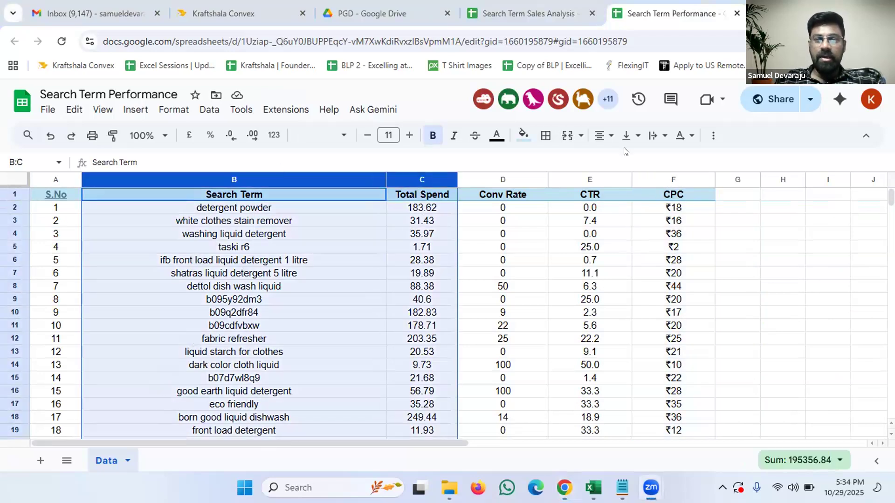
- Limit the IMPORTRANGE range in A1 of Sheet1 in Search Term Sales Analysis to Data!B1:C1742
click(576, 21)
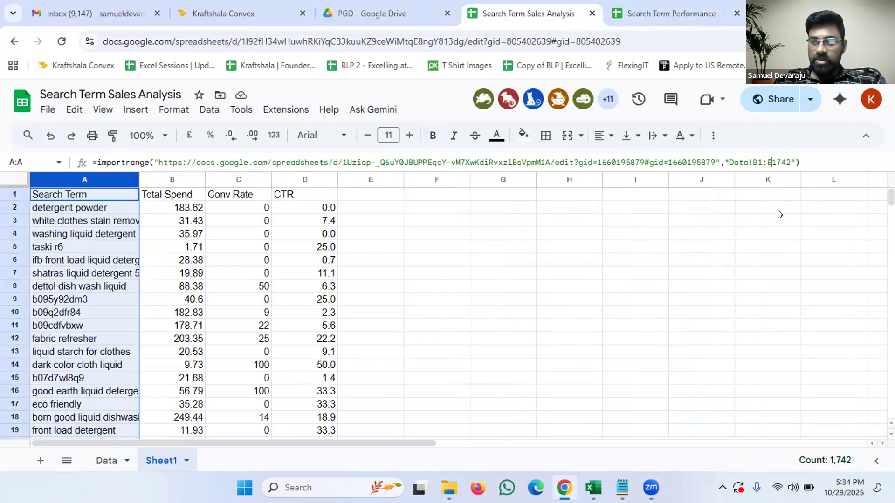
key(BackSpace)
text(C)
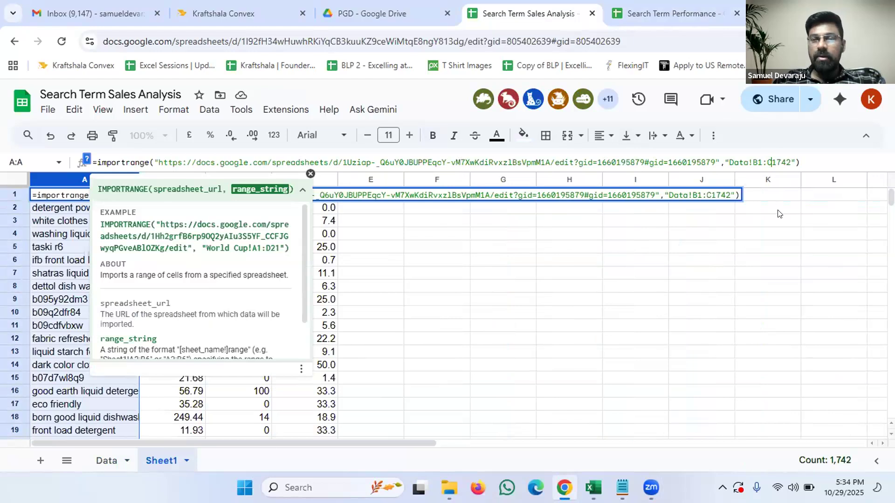
key(Return)
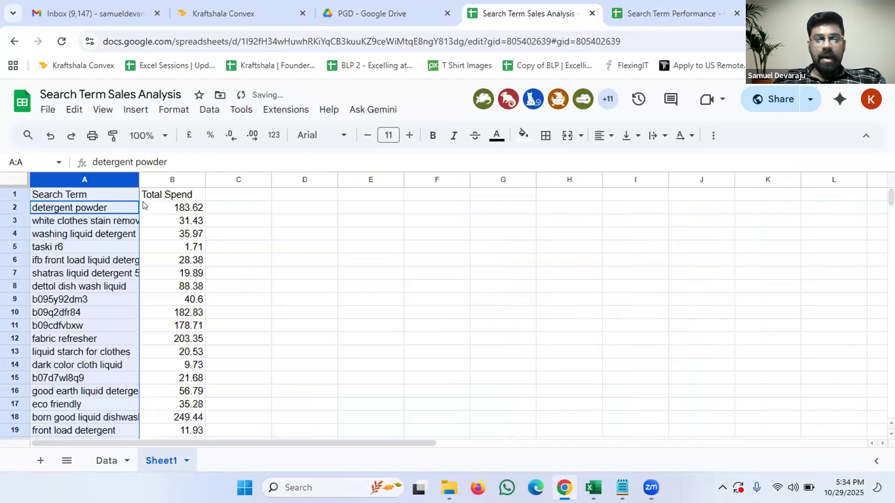
click(184, 209)
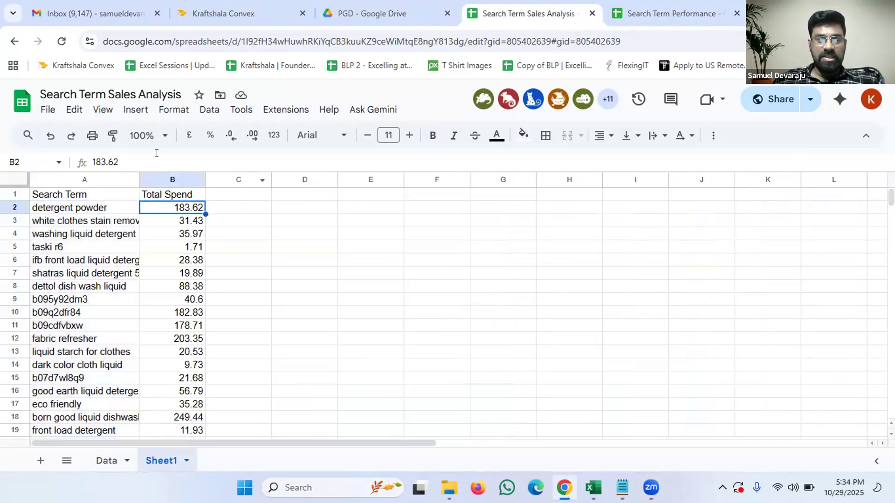
- Copy the IMPORTRANGE expression from A1 of Sheet1 without its equals sign, leaving the cell unedited
click(97, 194)
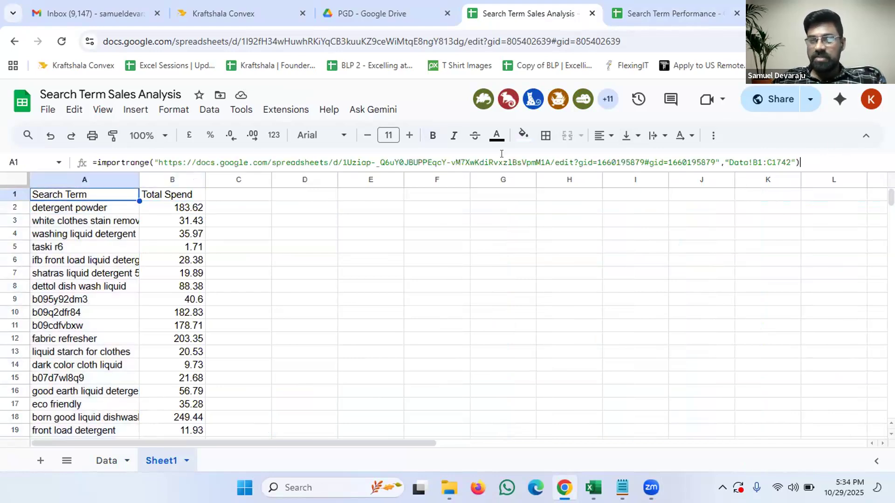
triple_click(123, 163)
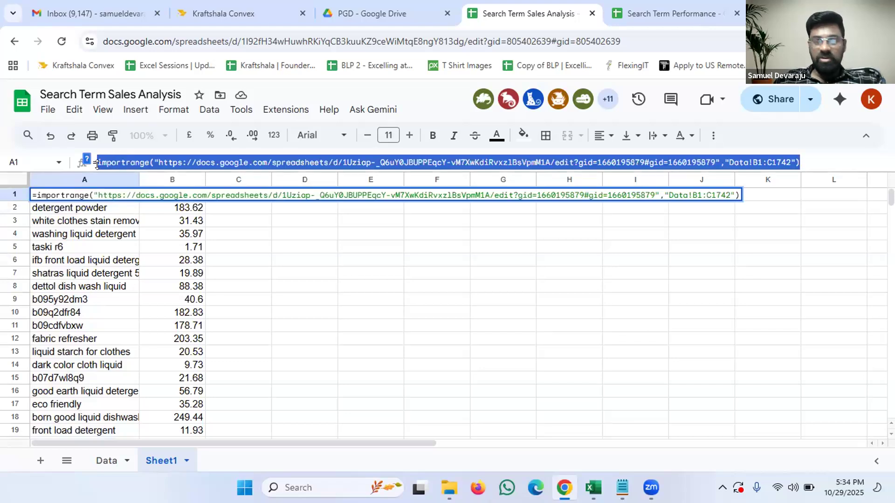
key(Escape)
- Enter a VLOOKUP in B2 of the Data sheet with search key A2, the copied IMPORTRANGE expression as range, index 2 and is_sorted 0
click(107, 460)
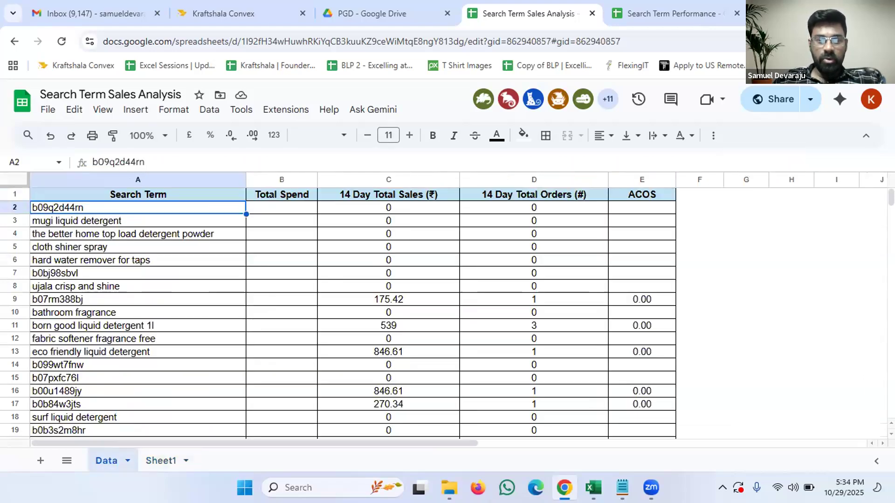
click(268, 208)
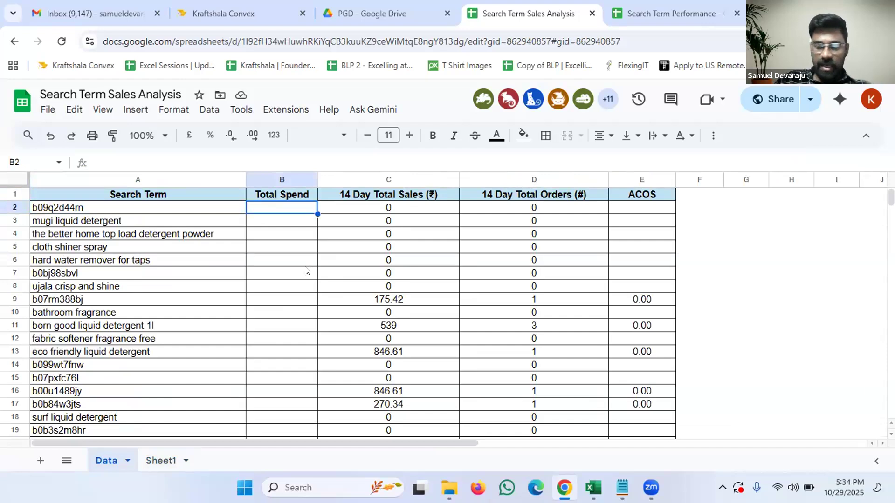
text(=vlookup()
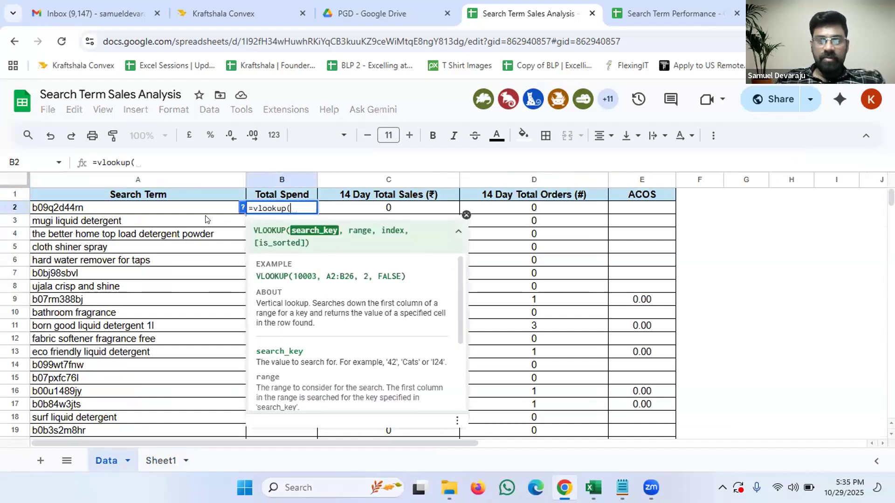
text(A2)
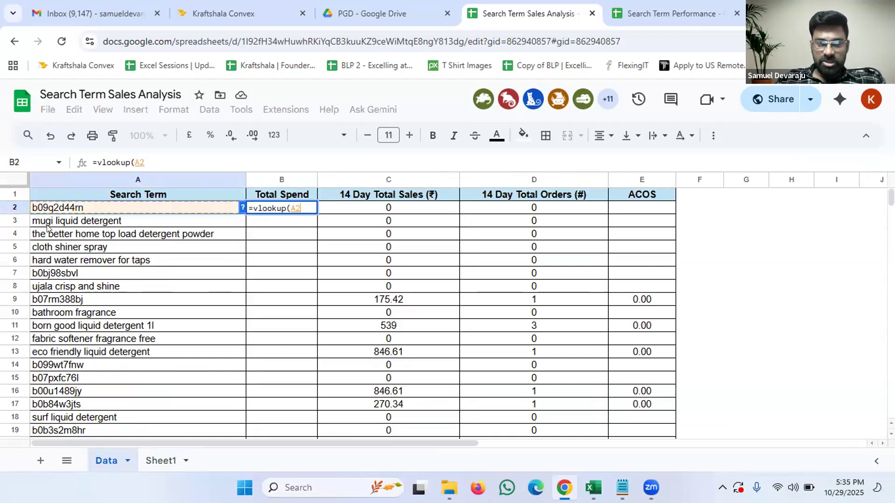
text(,)
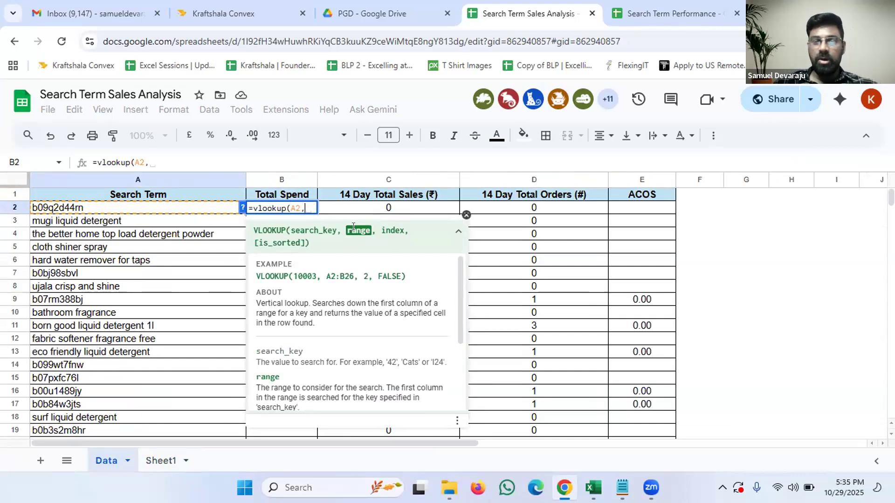
key(ctrl+v)
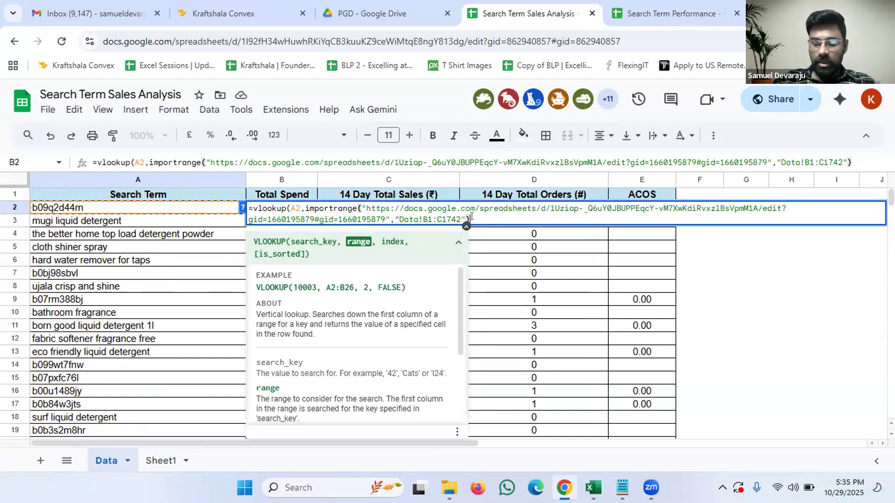
text(,)
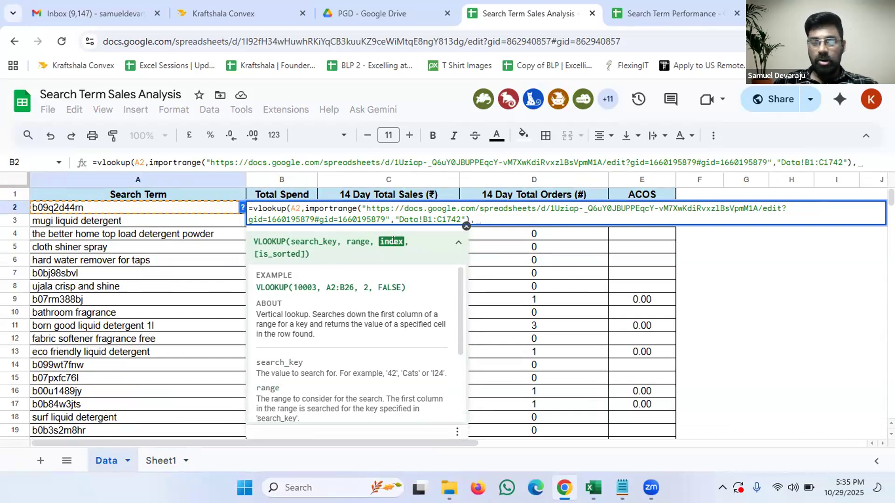
text(2)
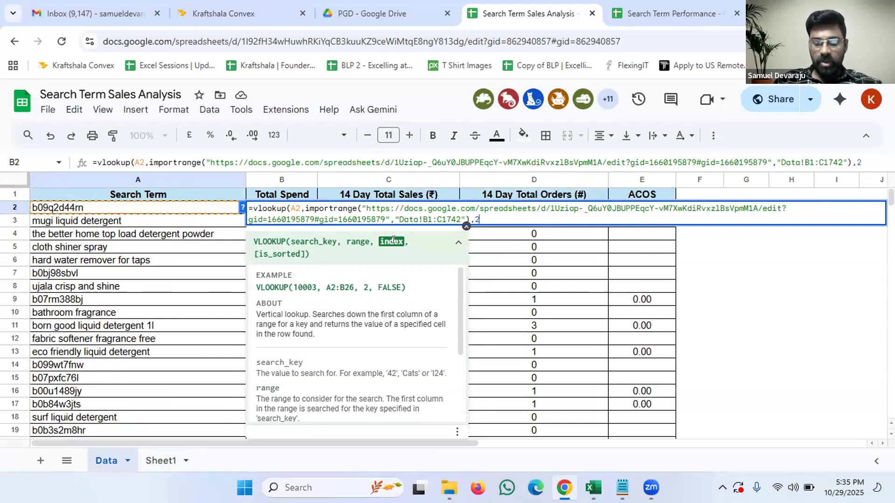
text(,)
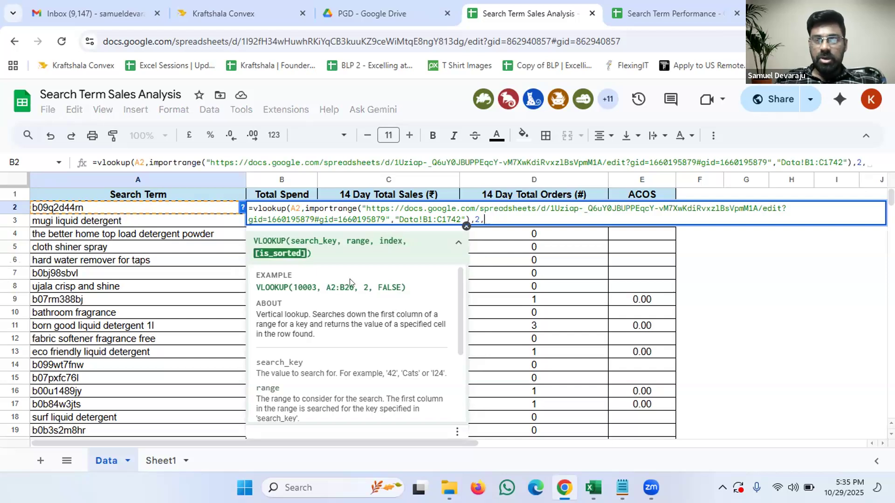
text(0)
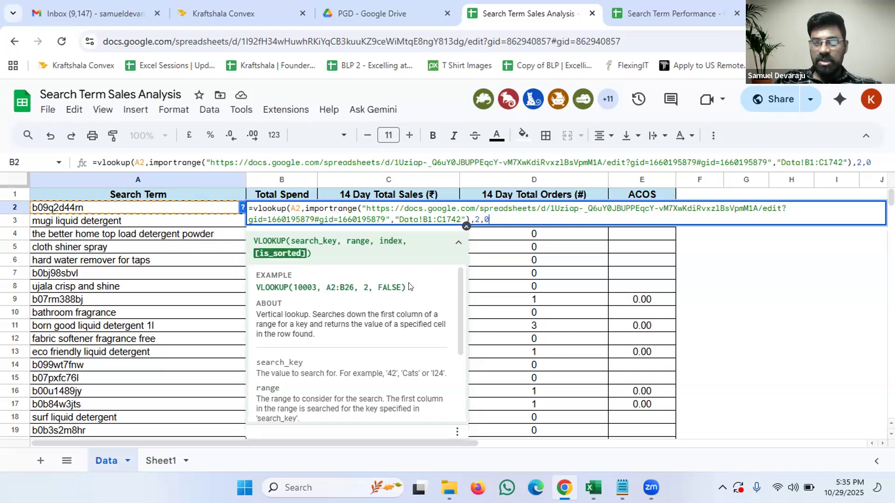
text())
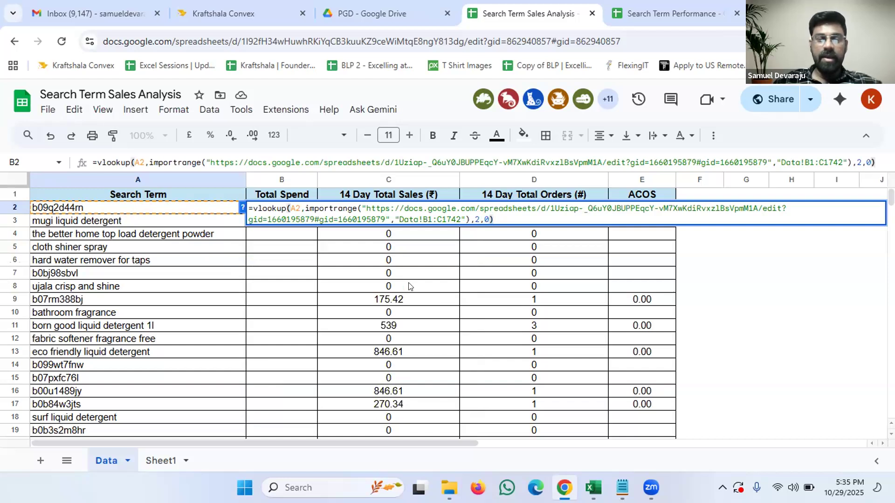
key(Return)
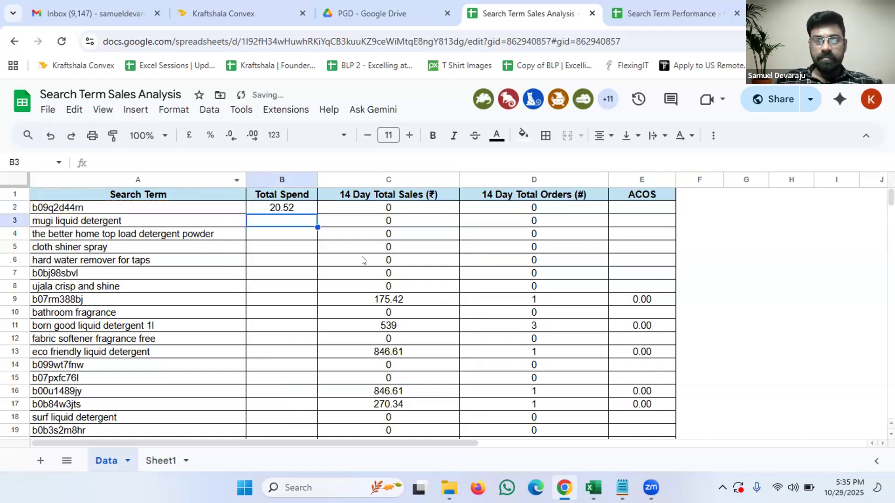
- Lock the IMPORTRANGE range in the B2 VLOOKUP with absolute references as Data!$B$1:$C$1742
click(281, 209)
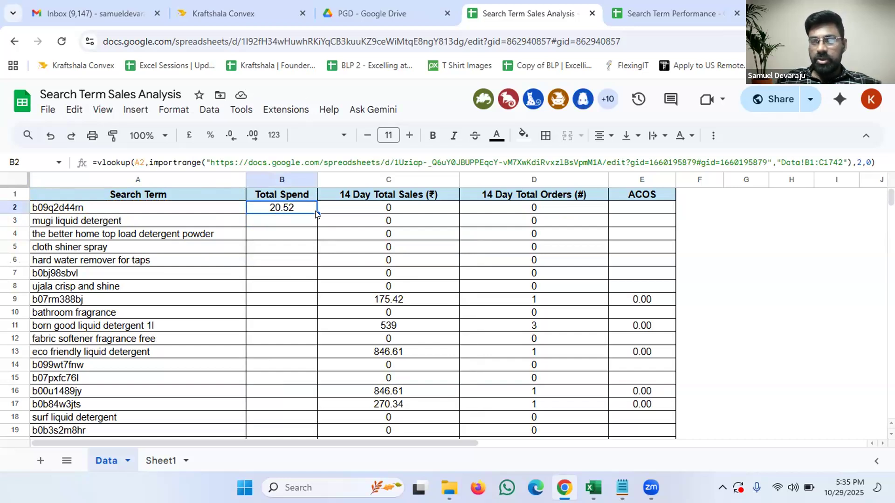
drag(805, 162, 838, 164)
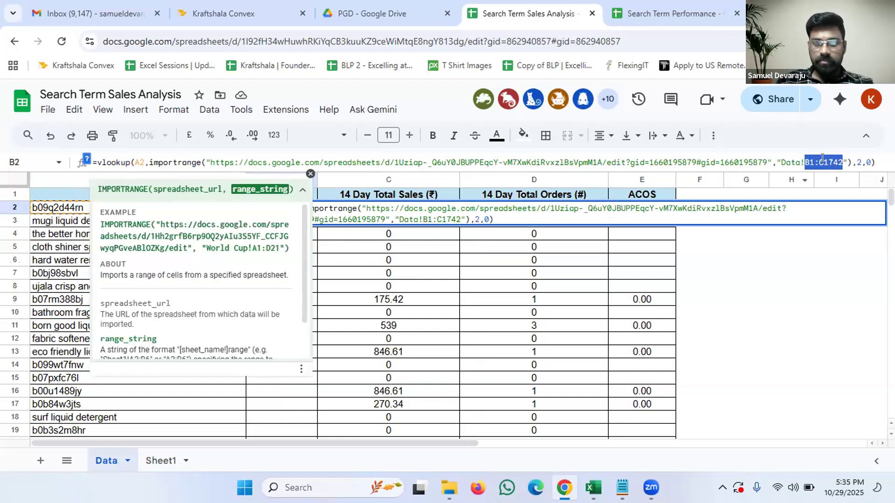
click(820, 160)
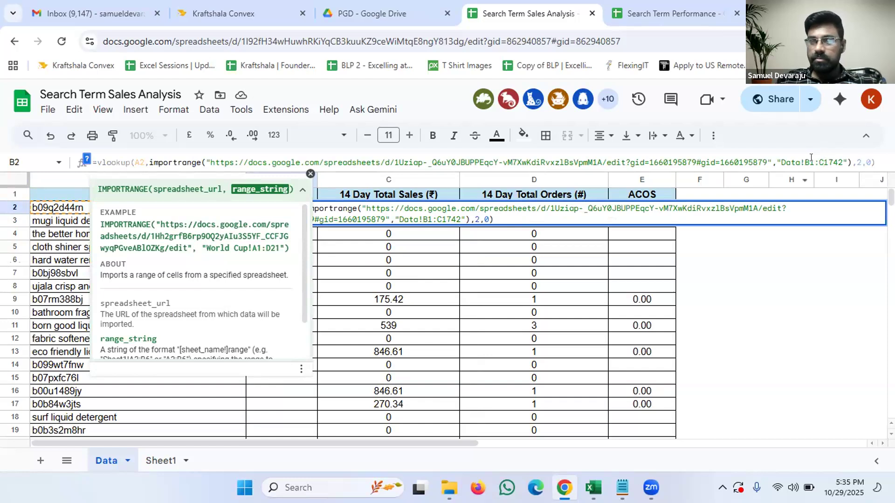
click(809, 162)
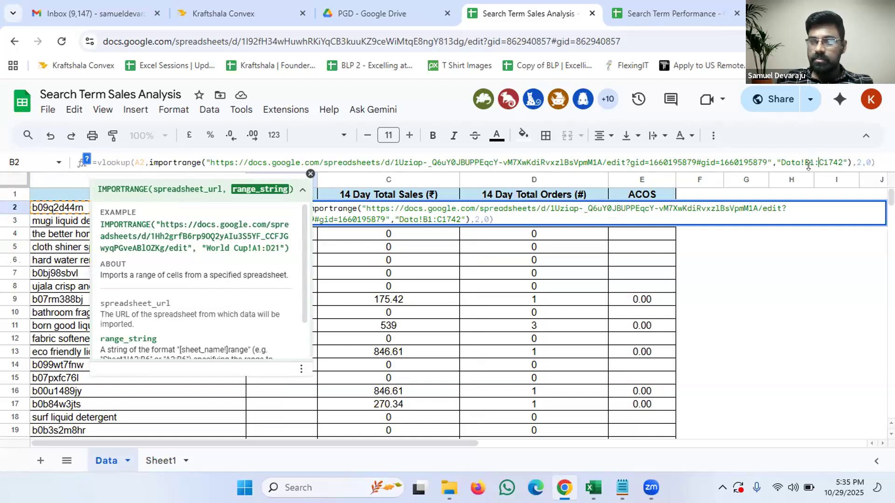
text($B)
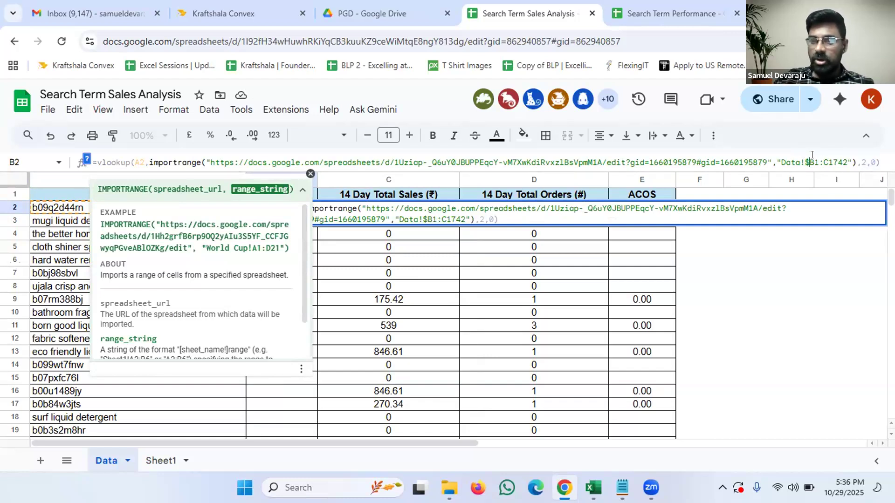
text($)
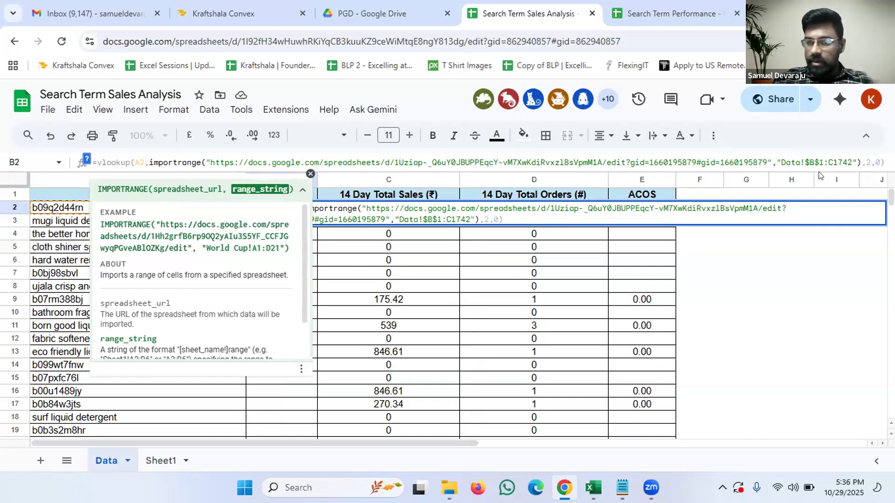
click(829, 158)
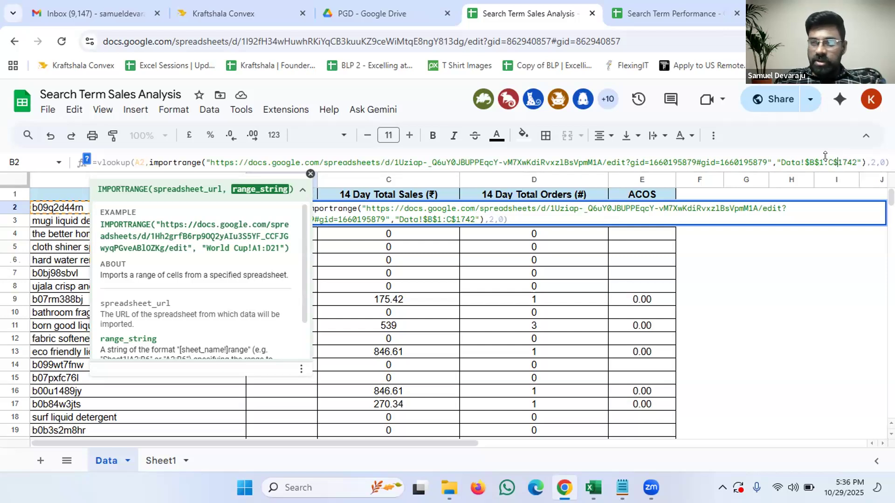
key(F4)
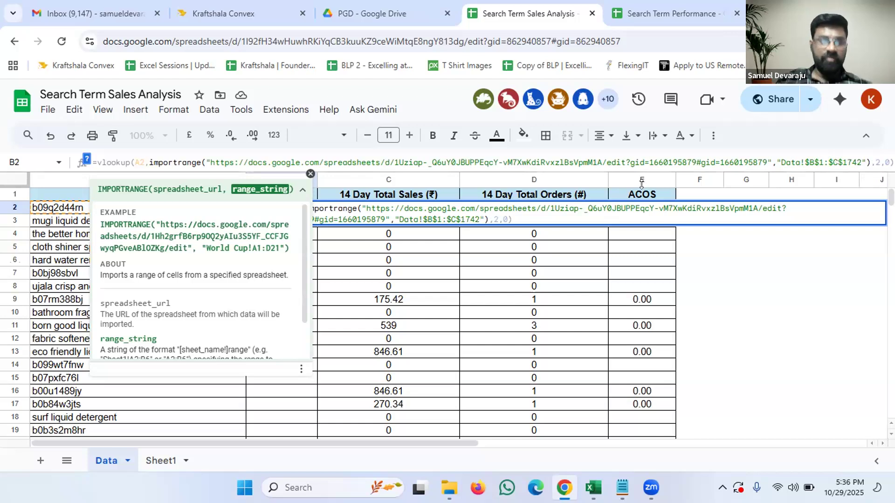
key(Return)
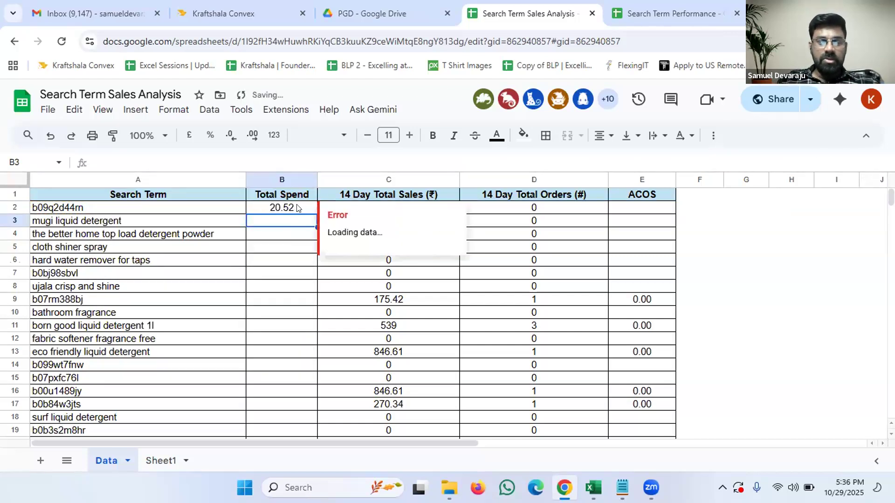
- Fill the B2 formula down the whole Total Spend column and check the filled rows
click(300, 208)
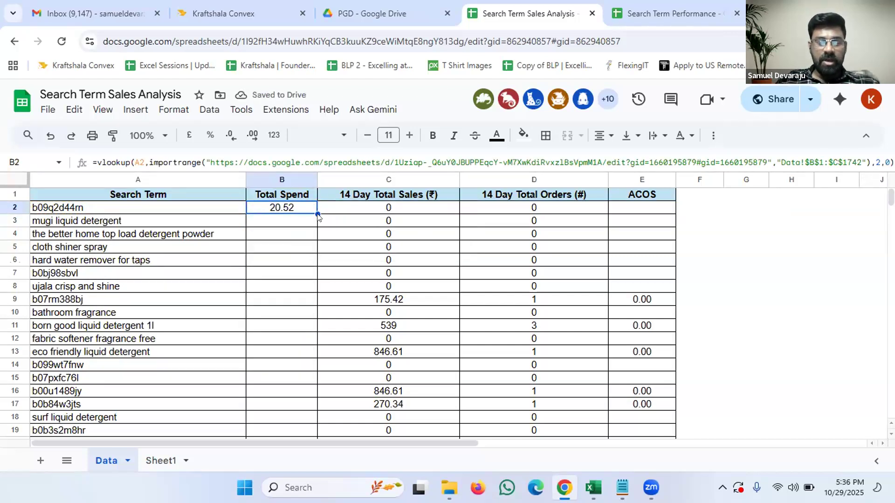
double_click(314, 209)
scroll(311, 319, down, 10)
scroll(310, 317, down, 20)
scroll(308, 360, down, 20)
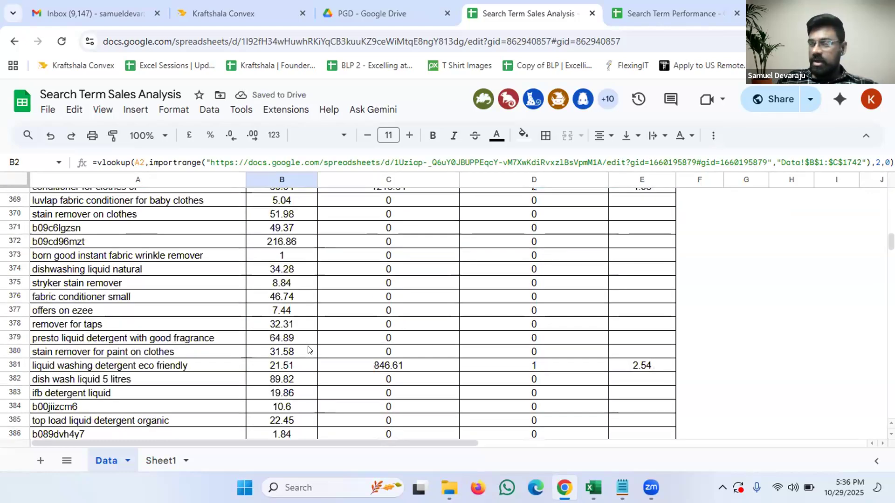
click(288, 285)
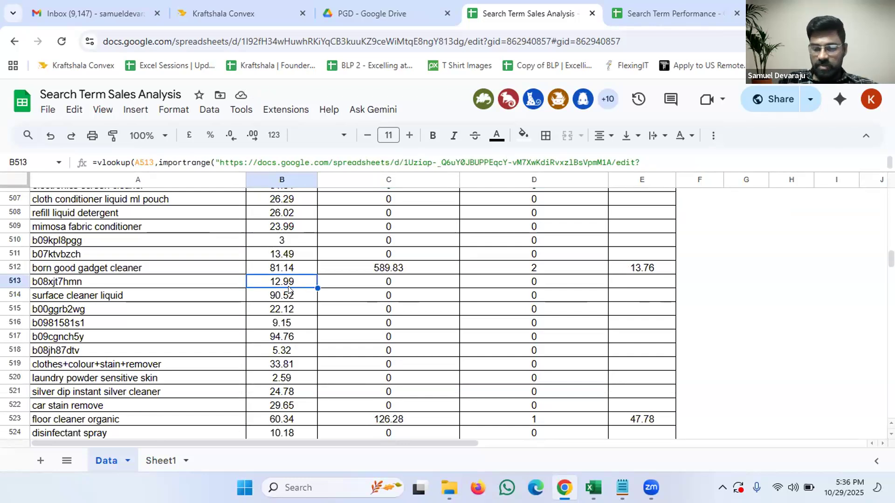
key(ctrl+Up)
key(Down)
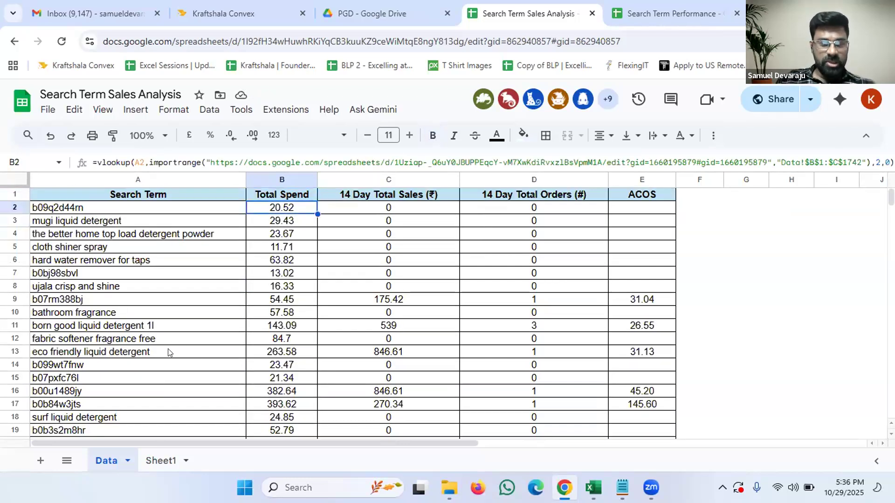
- Copy the search term "eco friendly liquid detergent" from A13 of the Data sheet, and delete Sheet1 from Search Term Sales Analysis
click(171, 352)
key(ctrl+c)
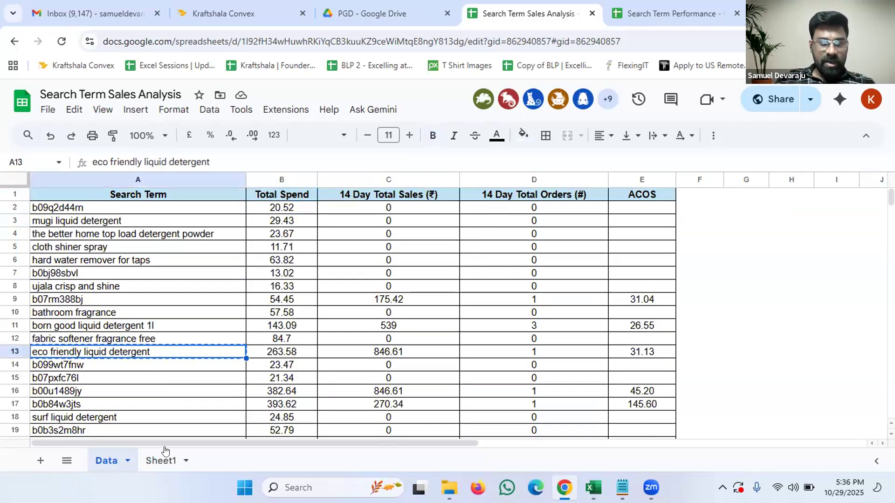
click(158, 460)
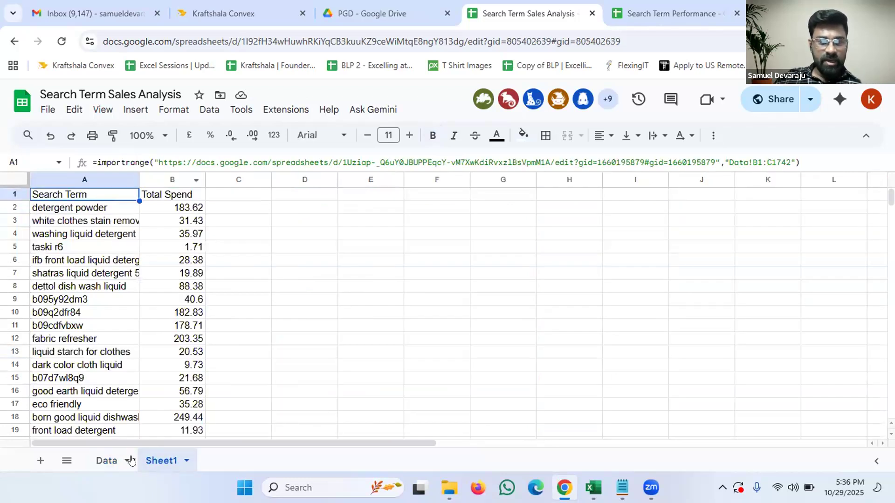
click(186, 460)
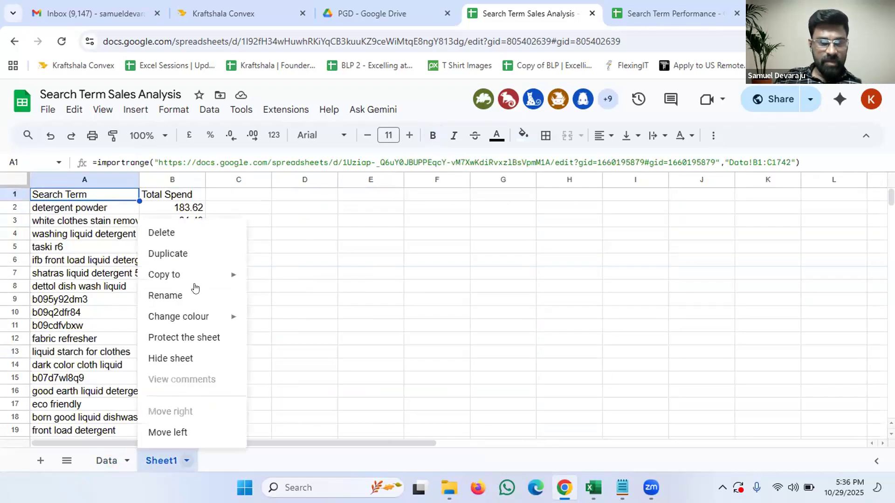
click(186, 236)
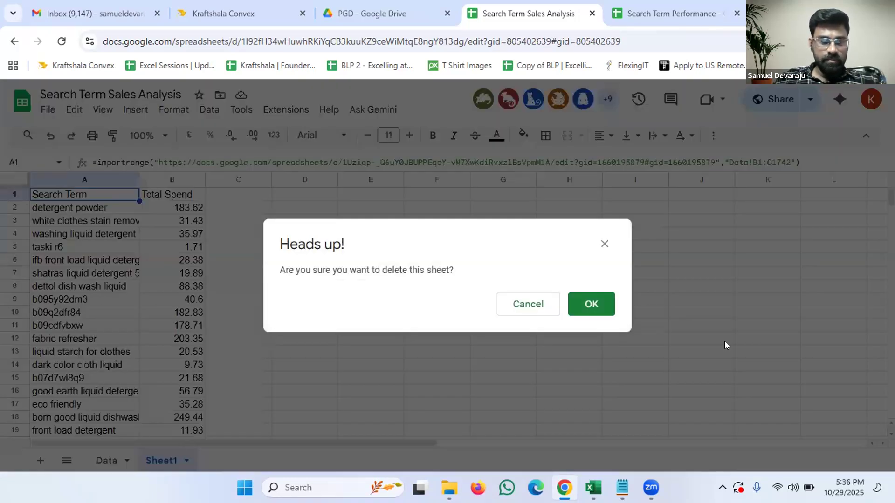
click(592, 309)
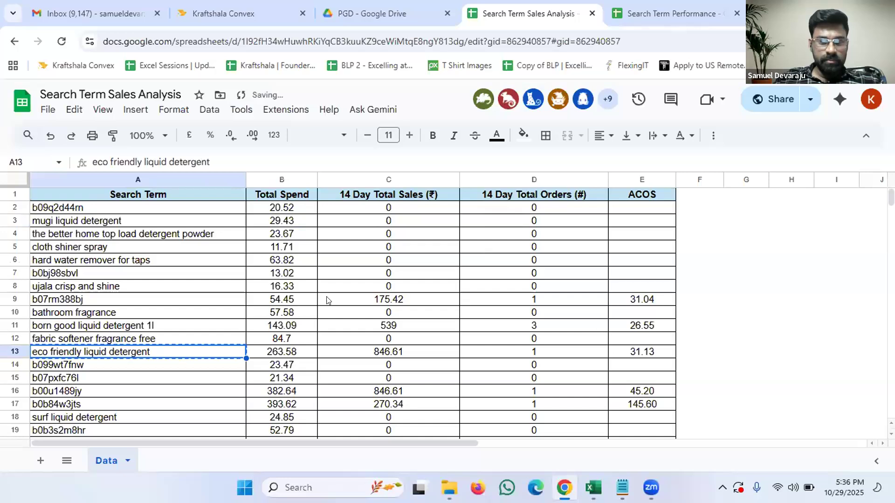
- Find the copied search term in Search Term Performance and compare its Total Spend with B13 in Search Term Sales Analysis
click(294, 207)
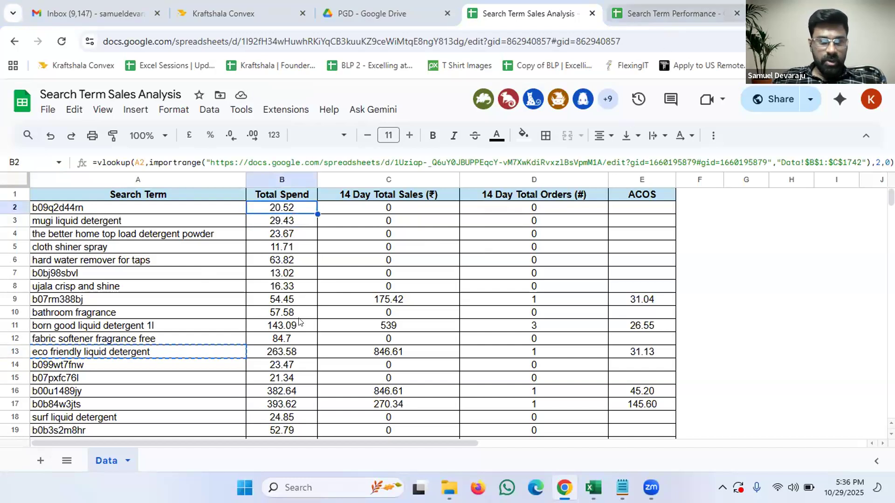
key(ctrl+Tab)
click(251, 177)
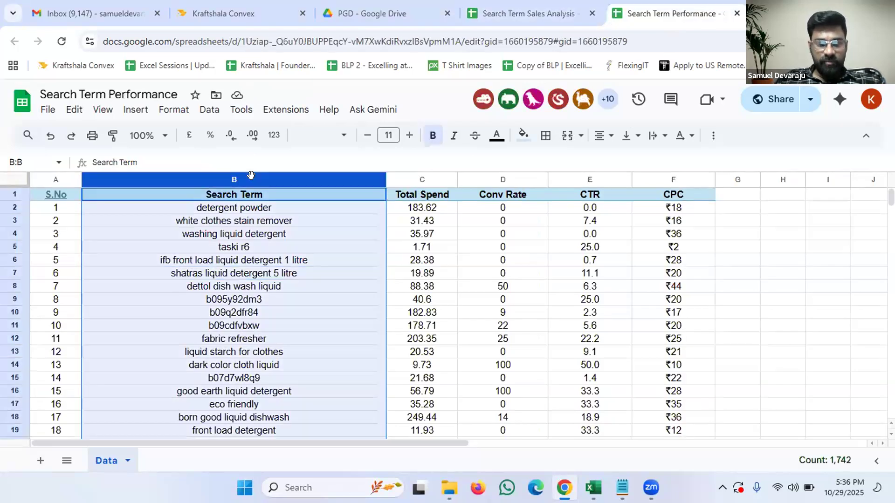
key(ctrl+f)
key(ctrl+v)
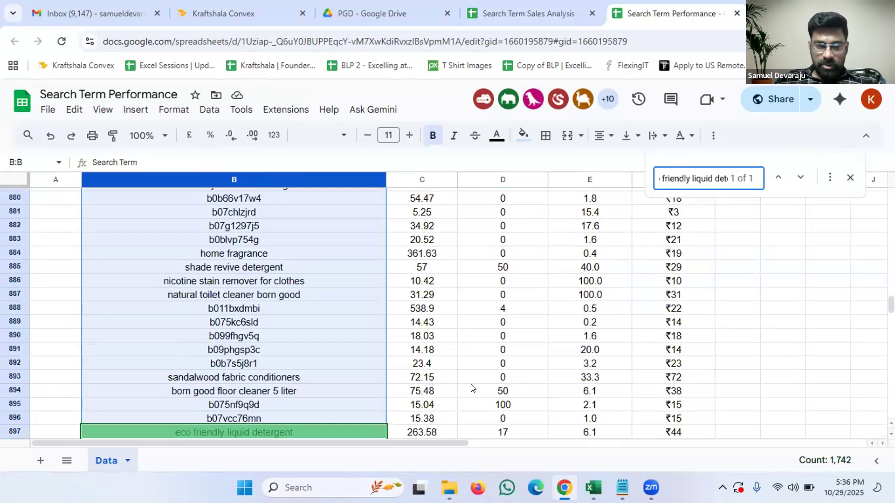
scroll(448, 379, down, 2)
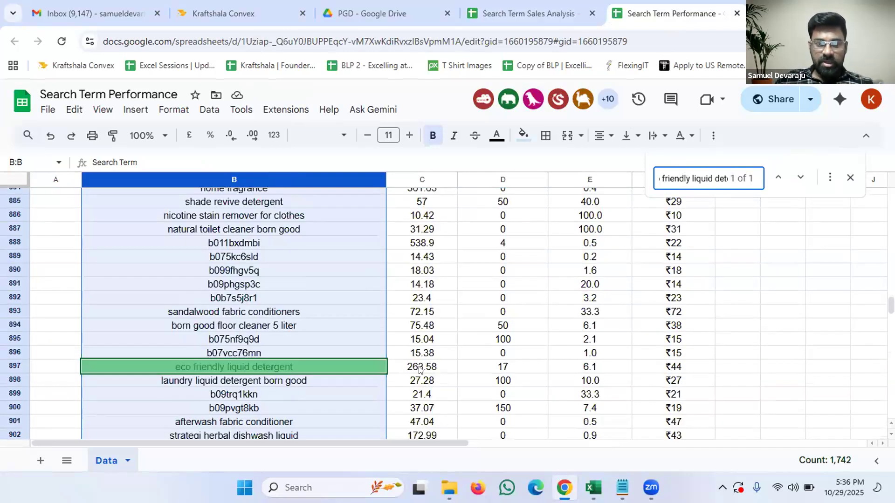
click(420, 368)
key(ctrl+Page_Up)
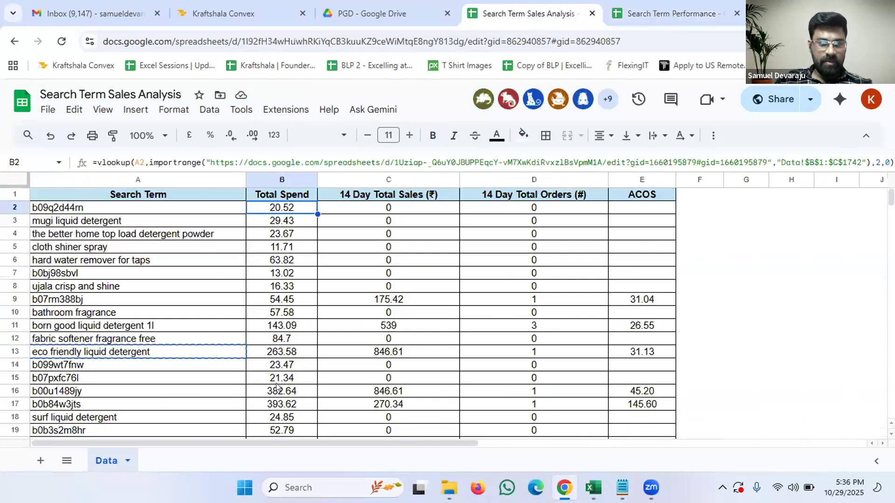
click(287, 353)
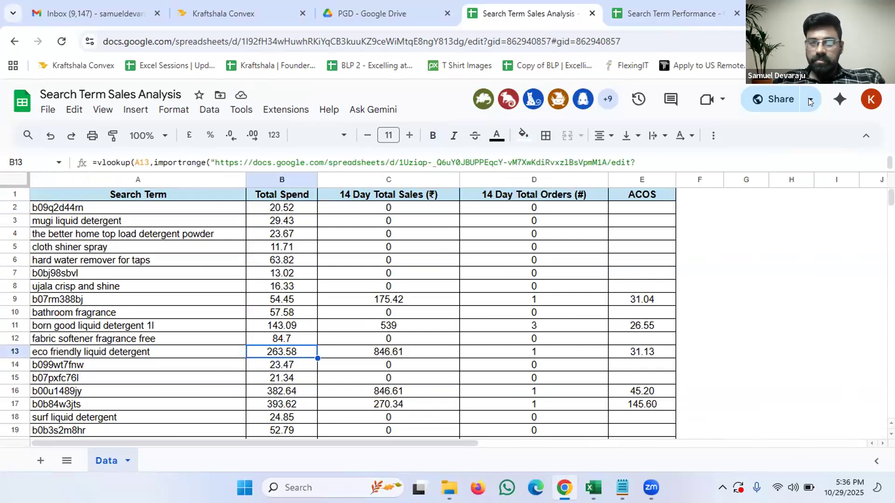
- Close the search in Search Term Performance and go back to the first rows of its Data sheet
click(299, 208)
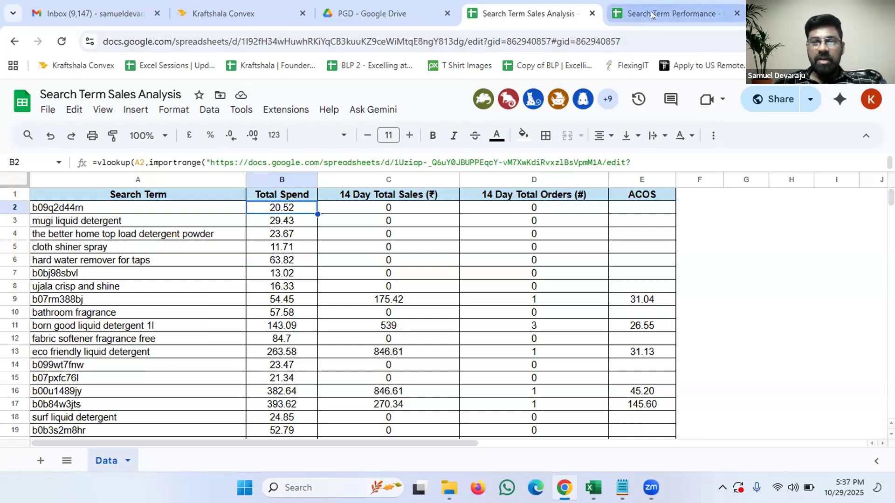
key(ctrl+Tab)
key(ctrl+Up)
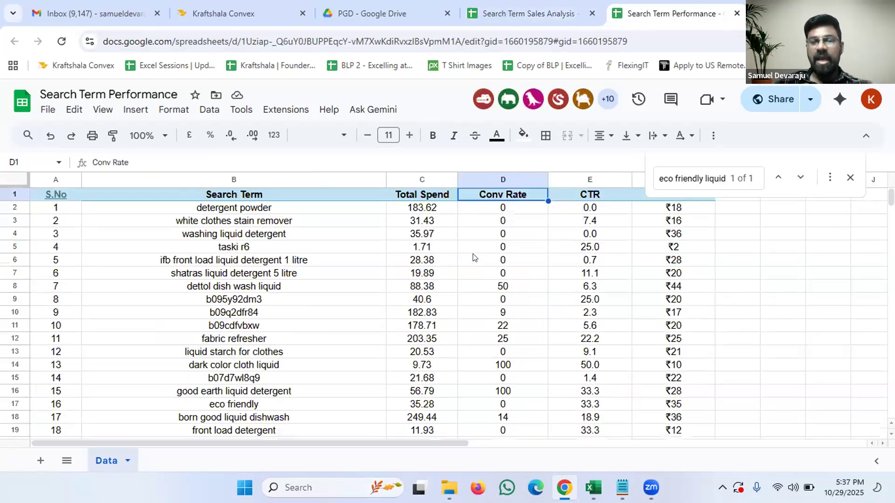
click(593, 237)
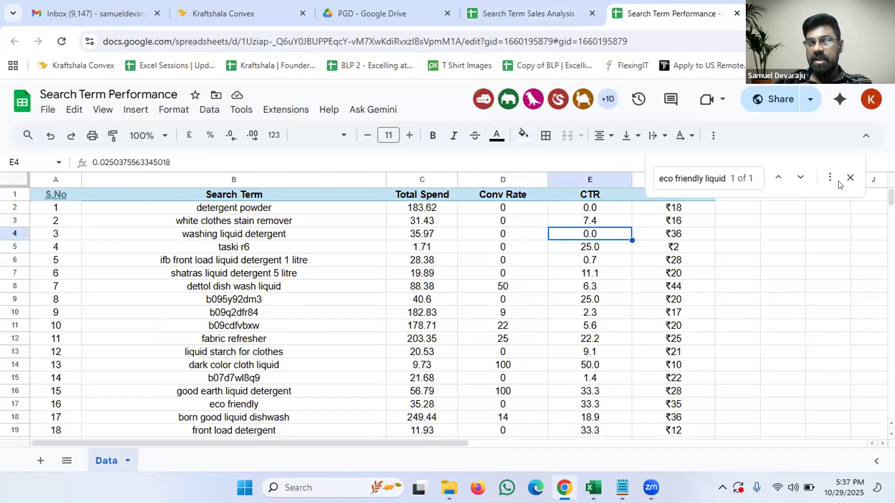
click(849, 178)
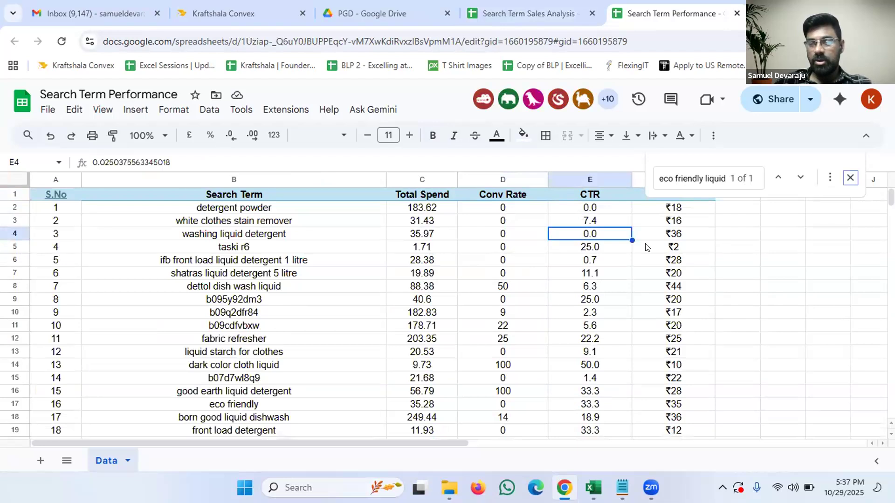
click(647, 248)
key(ctrl+Up)
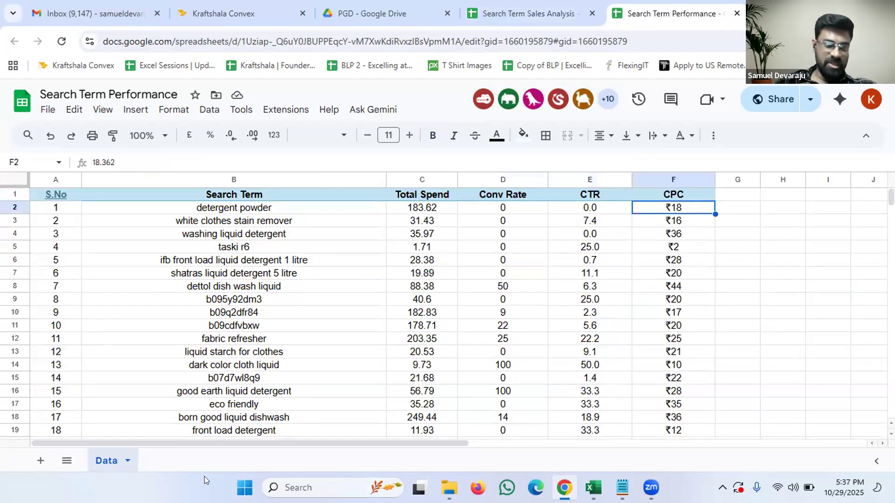
- Review the full VLOOKUP with IMPORTRANGE formula in B2 of Search Term Sales Analysis, leaving it unedited
click(536, 14)
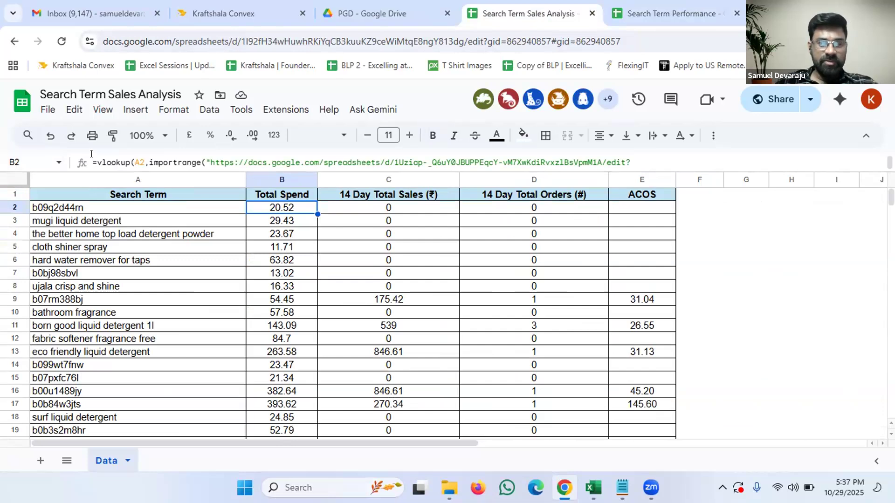
triple_click(91, 160)
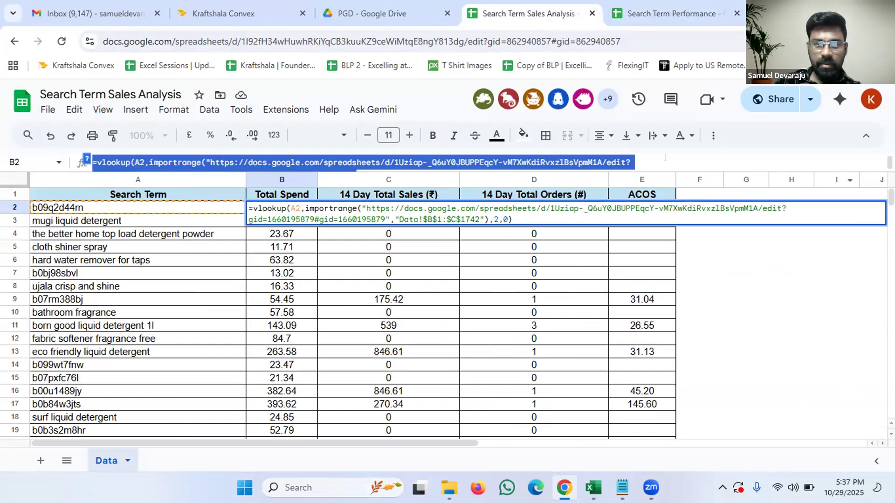
click(665, 157)
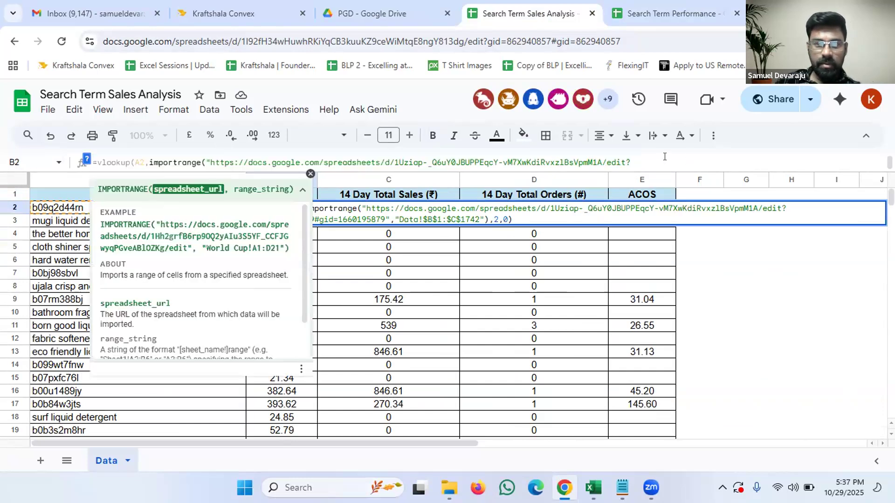
triple_click(335, 163)
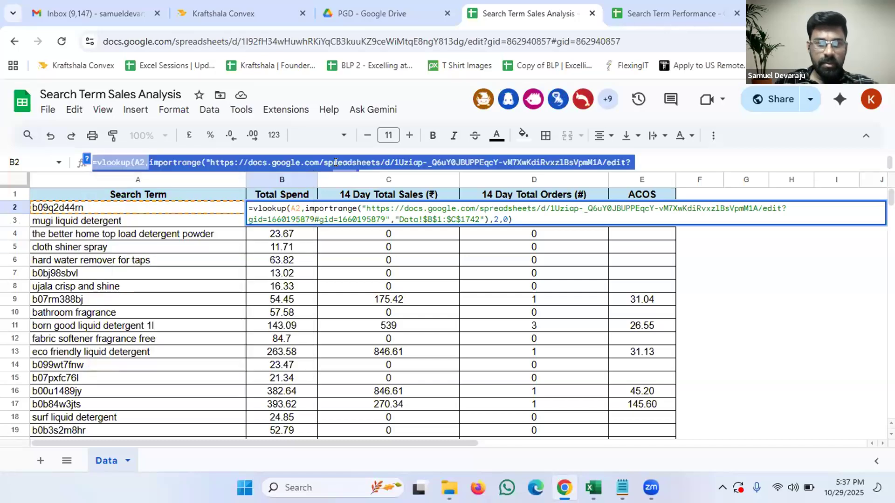
scroll(161, 166, down, 5)
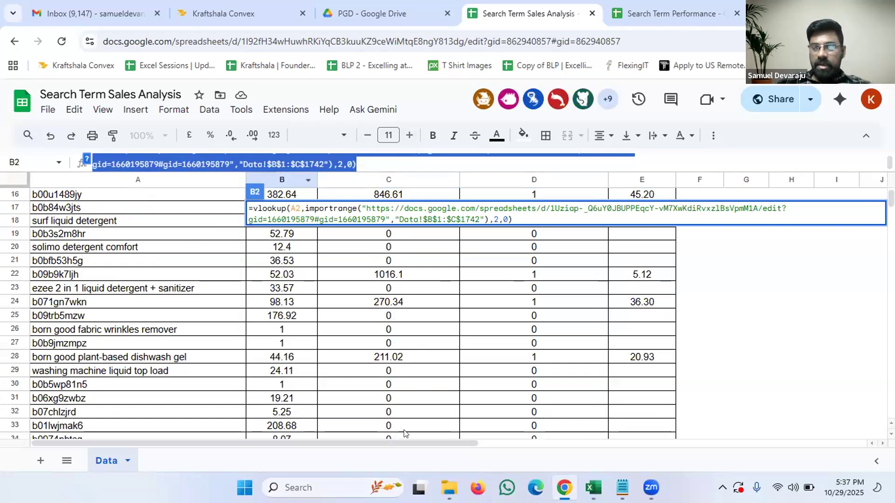
click(640, 39)
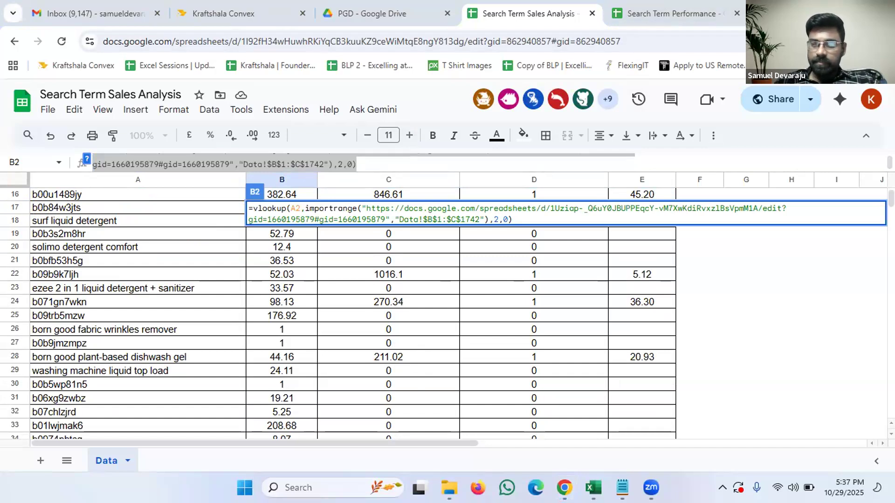
click(437, 280)
scroll(432, 280, up, 5)
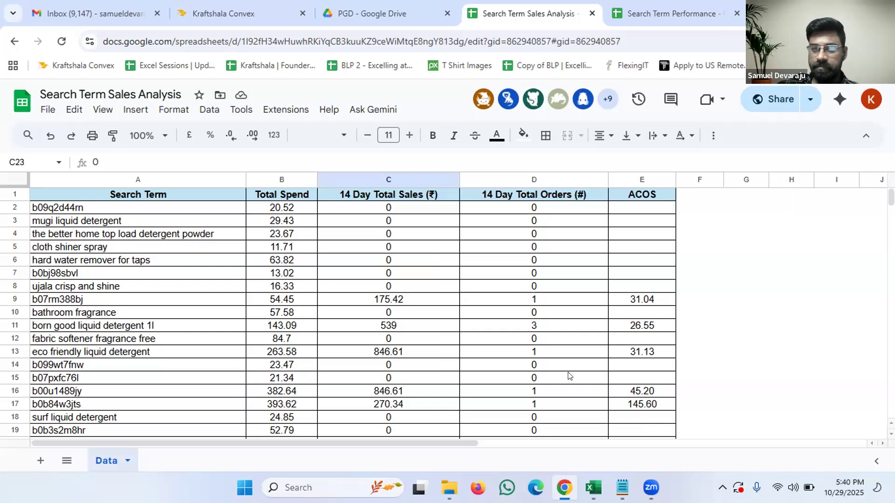
- Check the 14 Day Total Sales and Total Orders cells in row 2, and switch to Search Term Performance
click(346, 262)
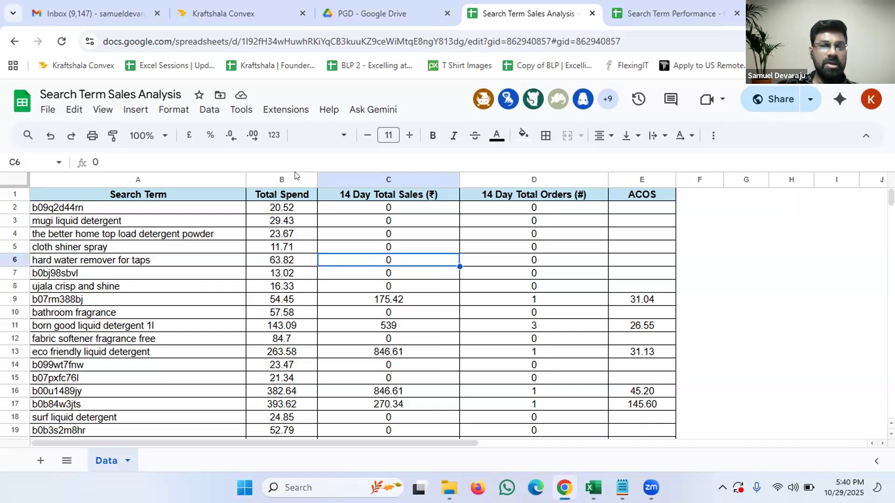
click(368, 213)
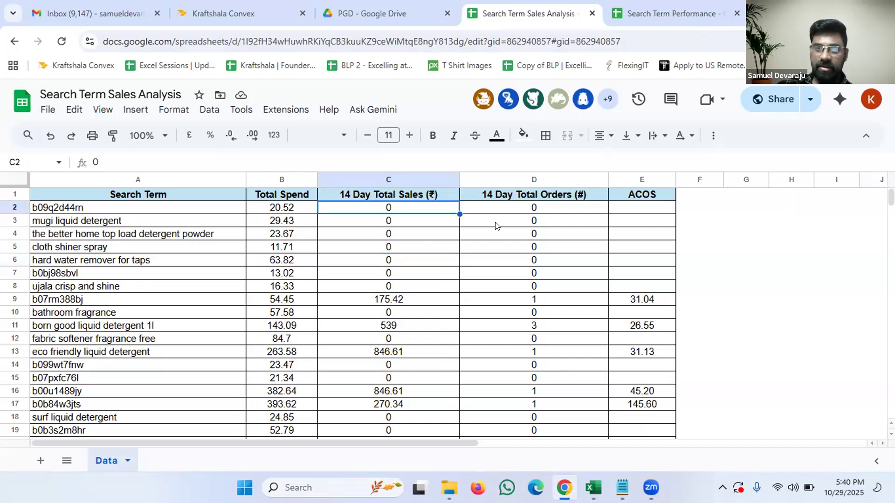
click(496, 204)
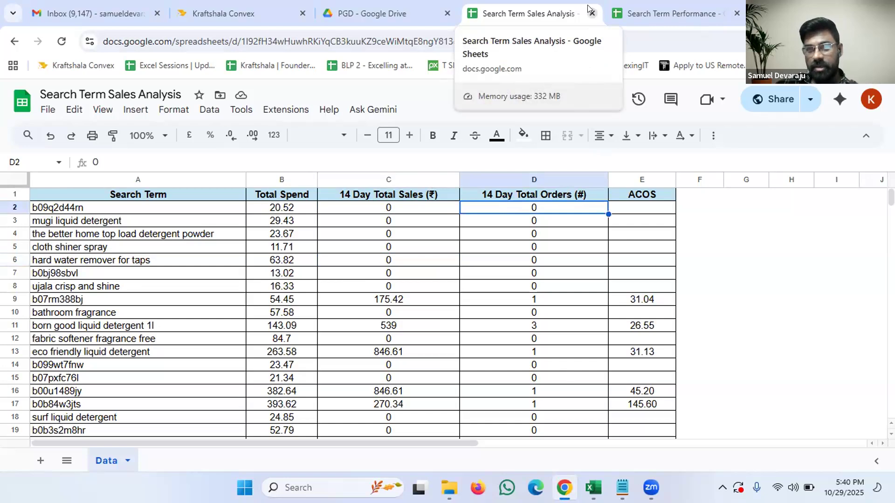
click(624, 14)
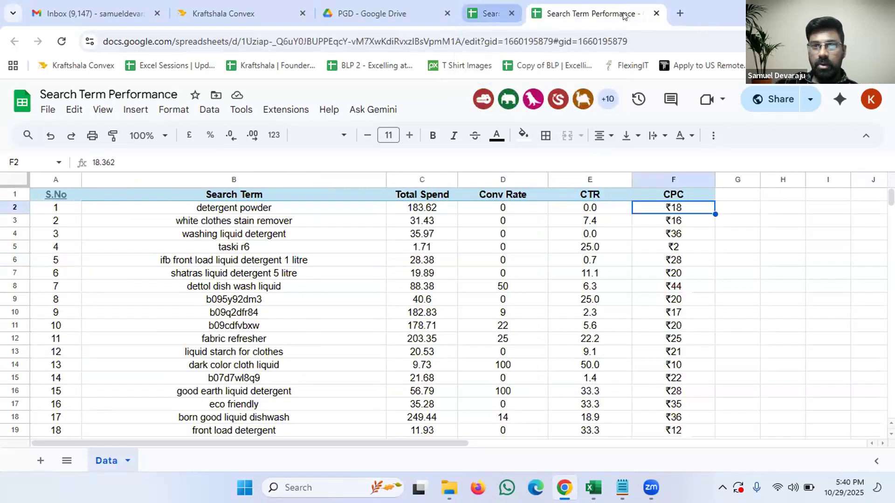